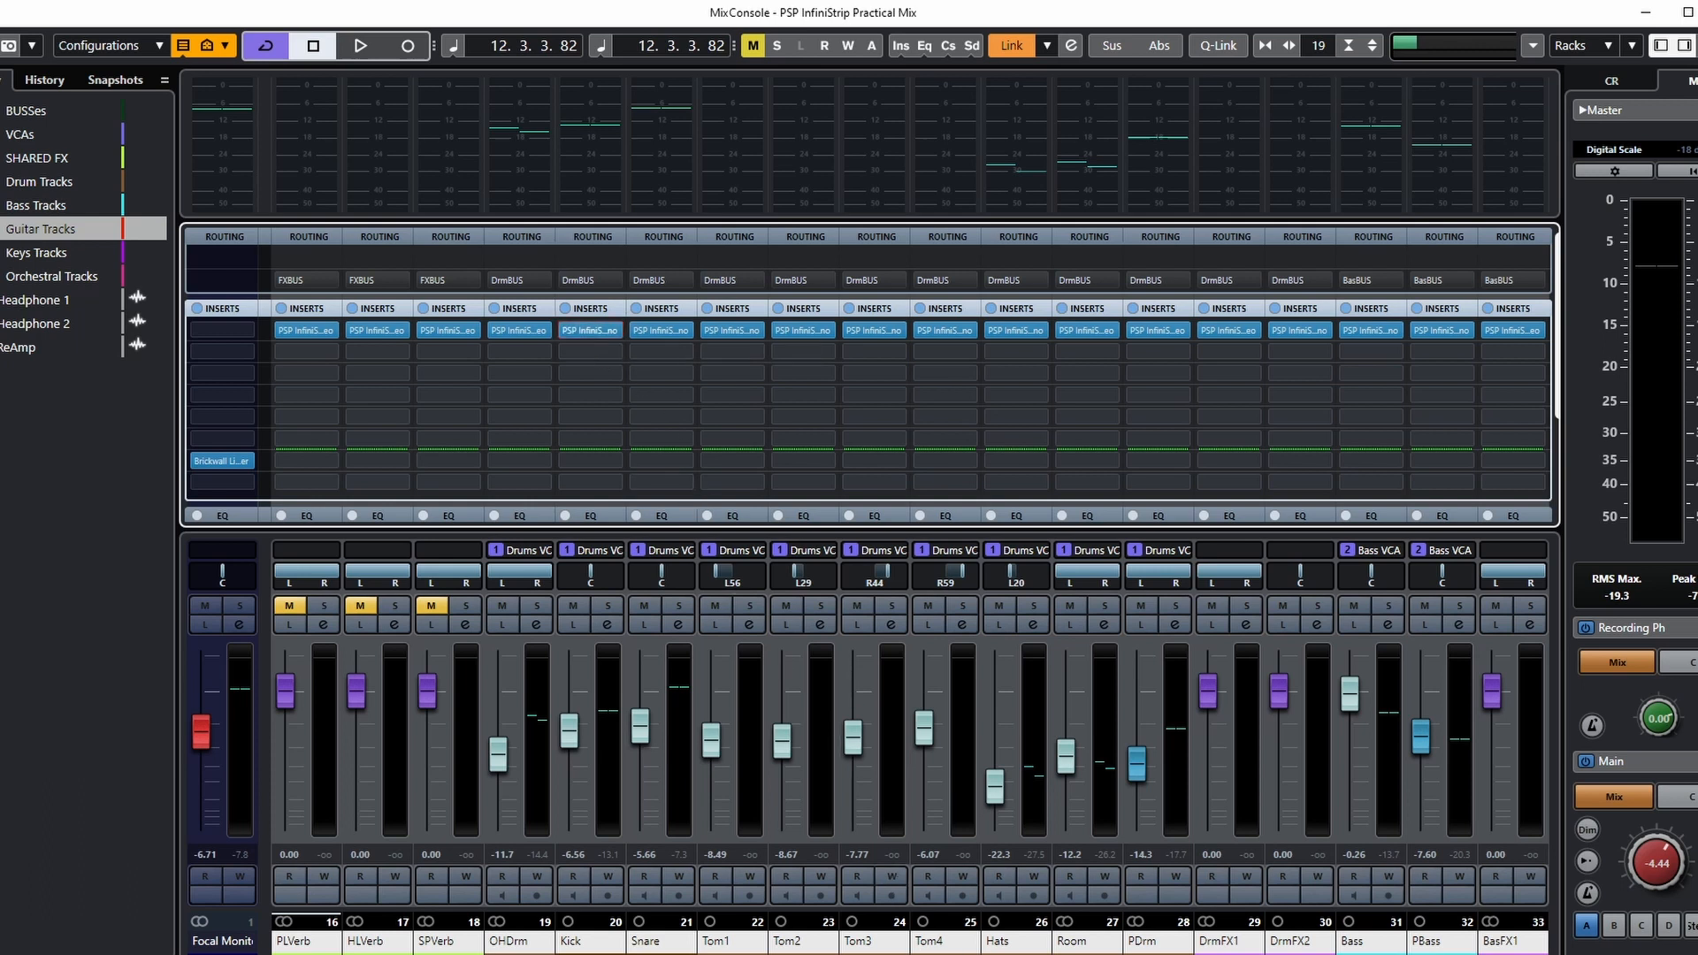
Step: Move the PSP InfiniStrip on the OHDrm channel from the first insert slot to the second
scroll(911, 743, "right", 1)
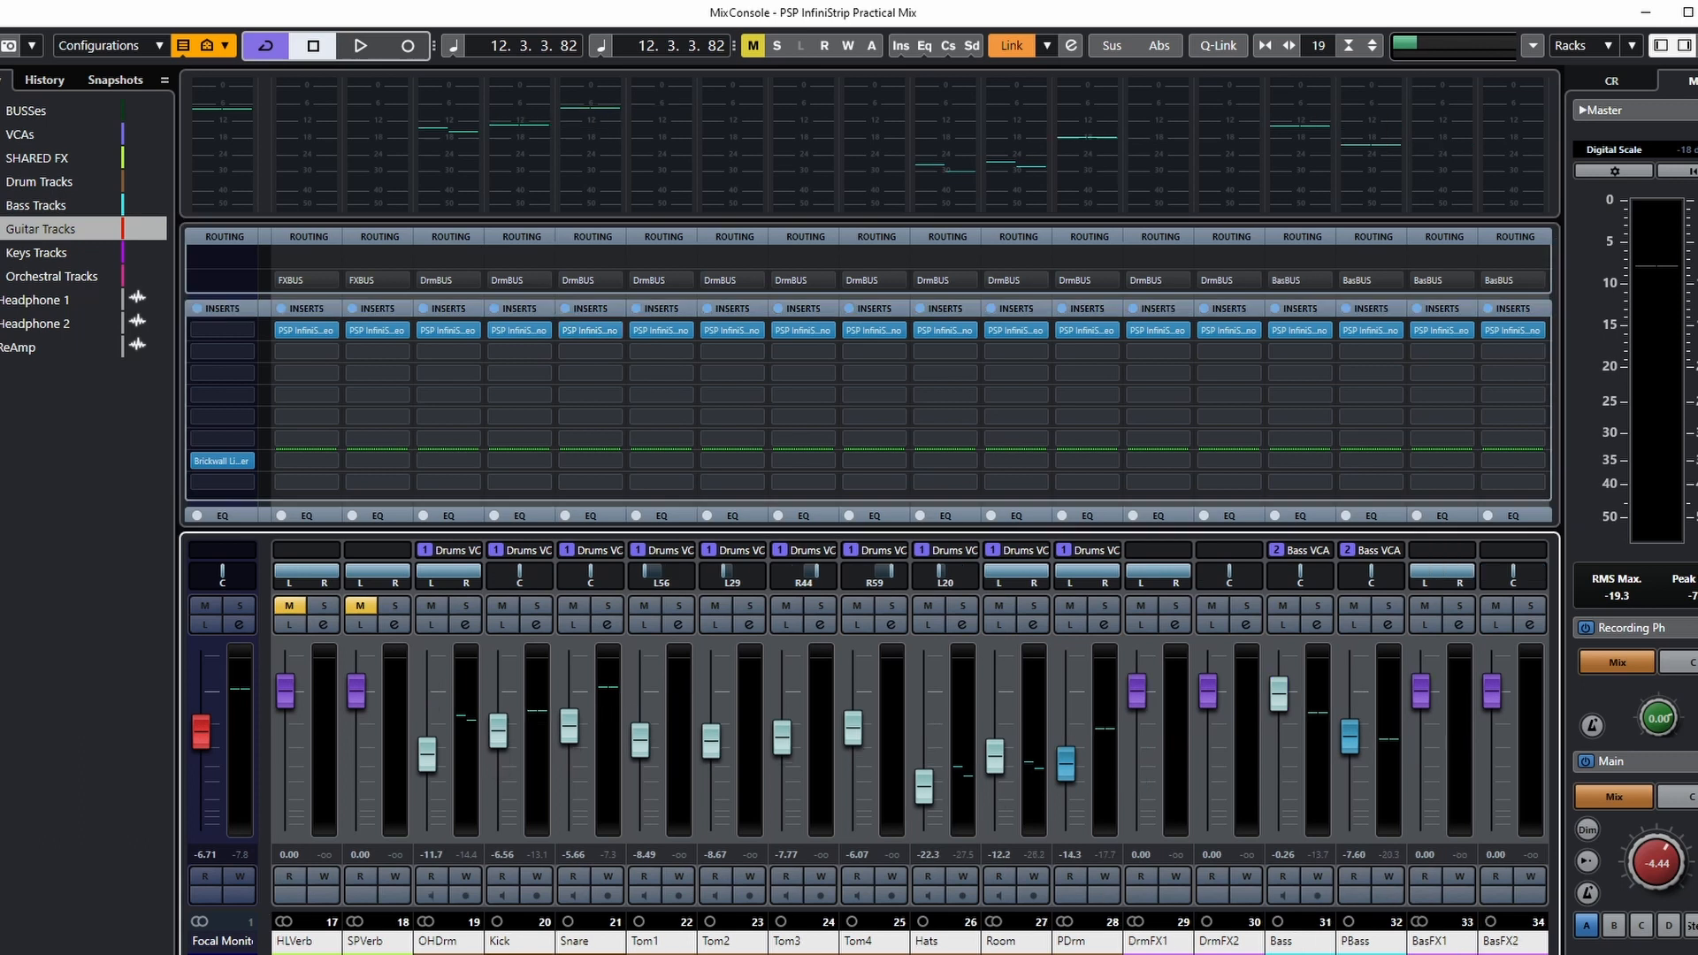
scroll(911, 743, "right", 4)
scroll(911, 743, "left", 5)
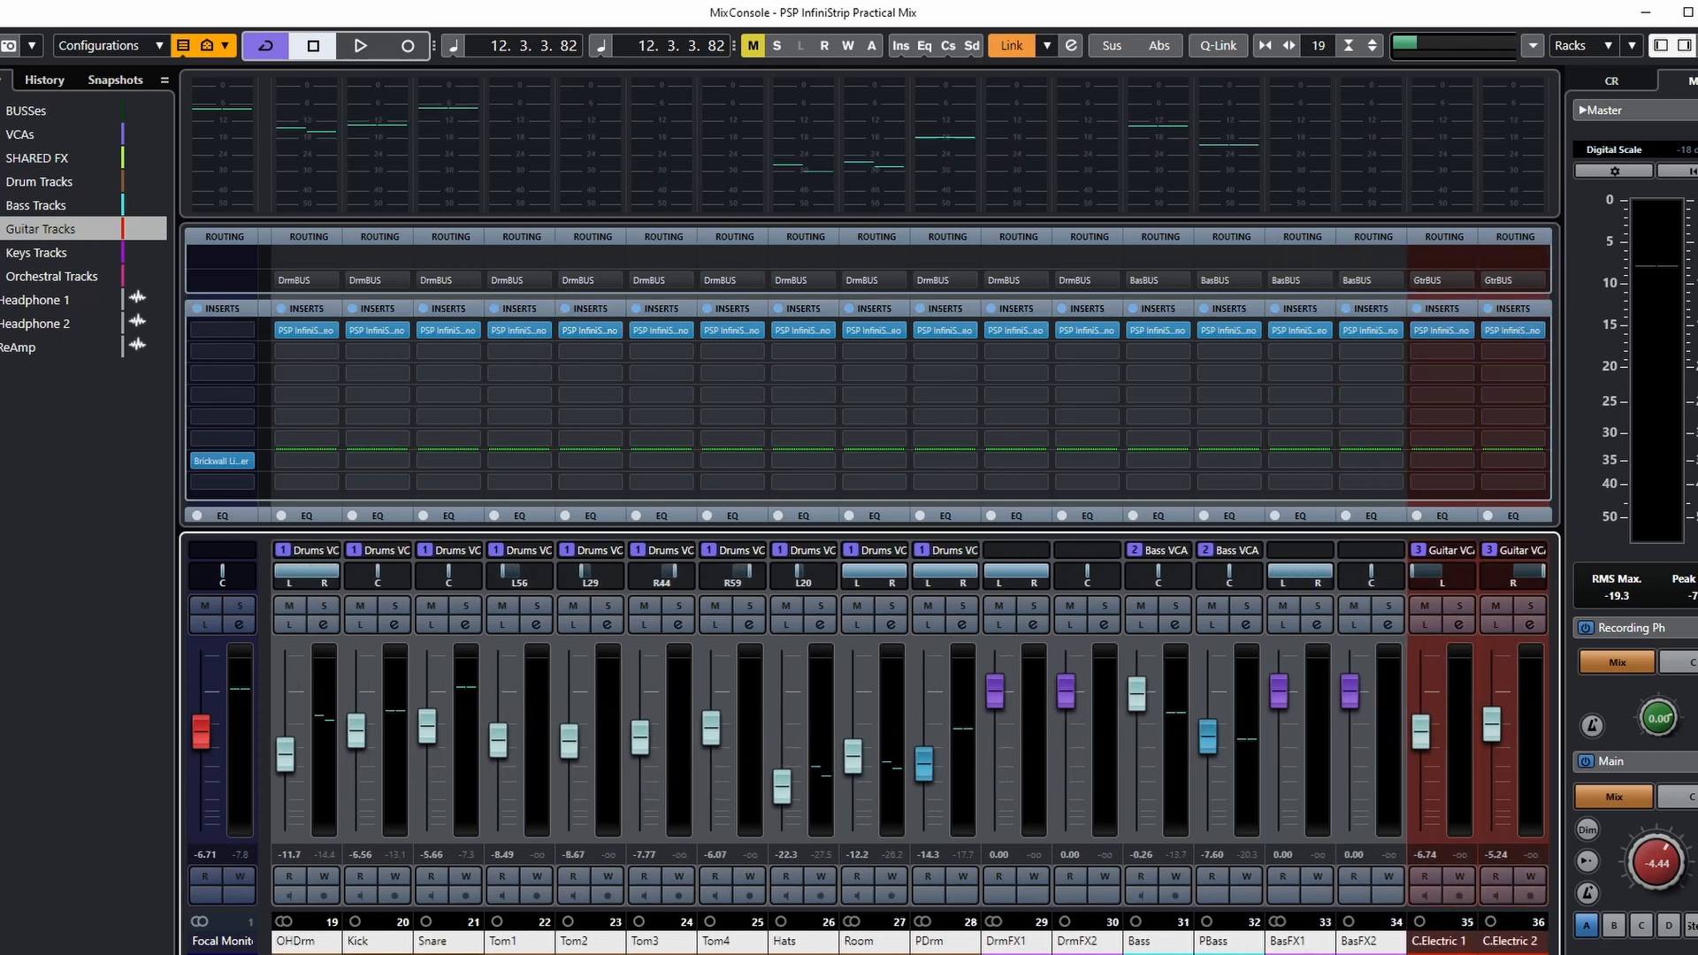
scroll(910, 743, "left", 1)
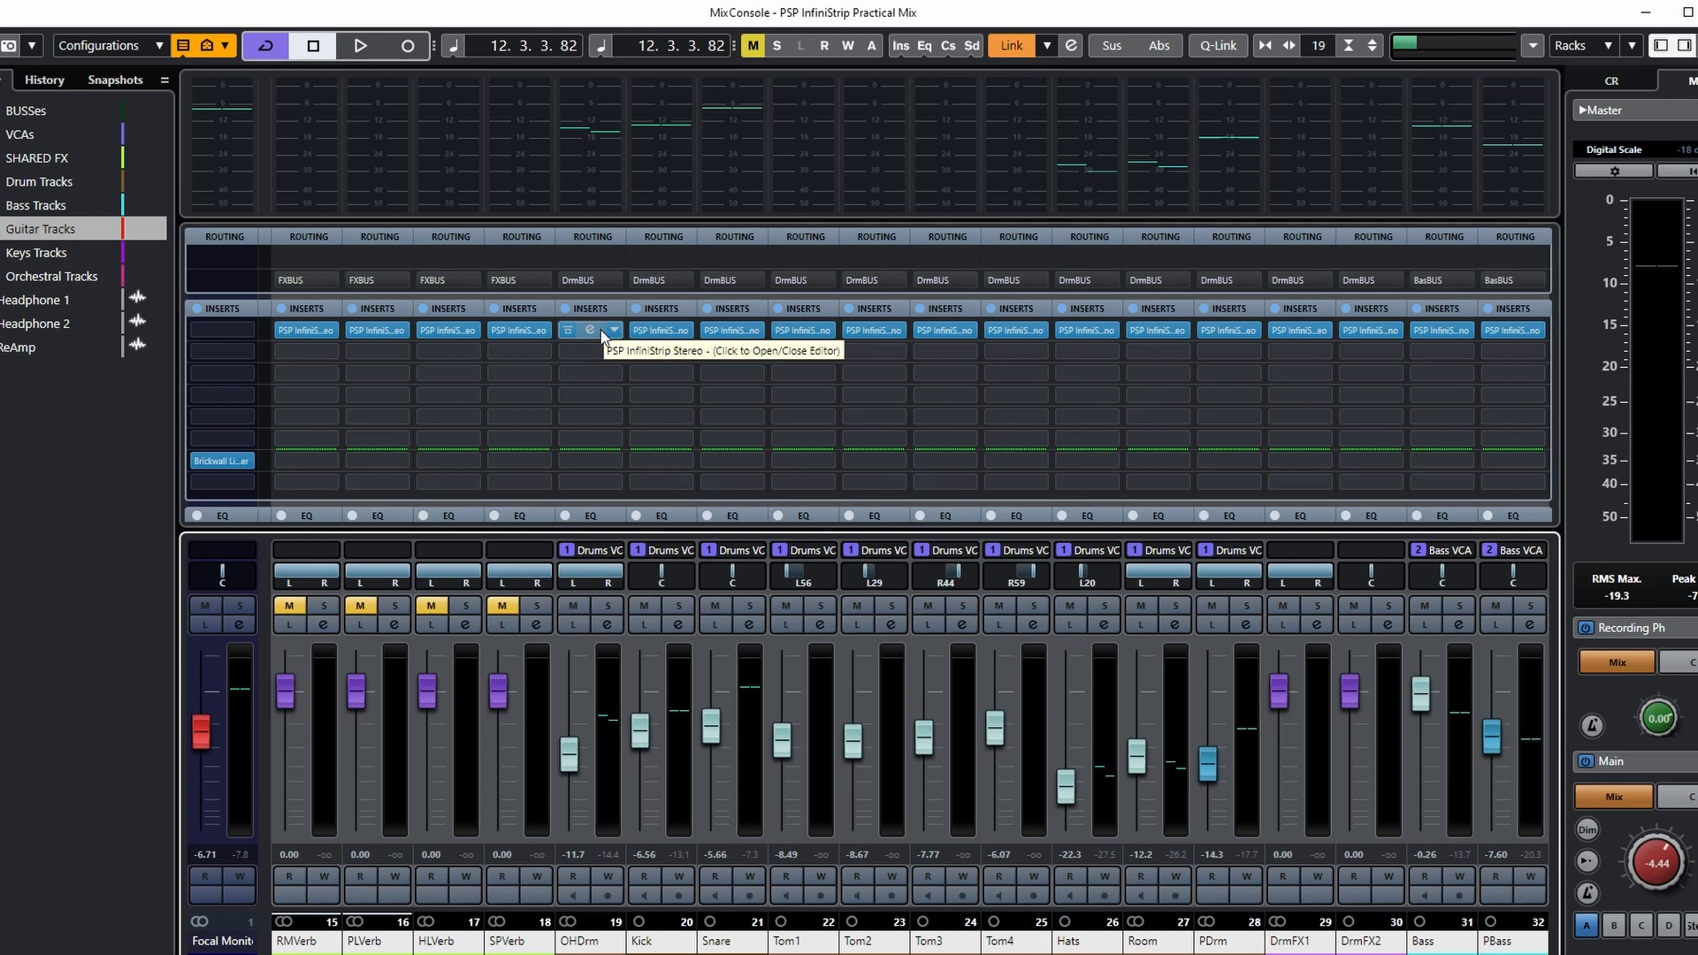
left_click_drag(601, 330, 596, 358)
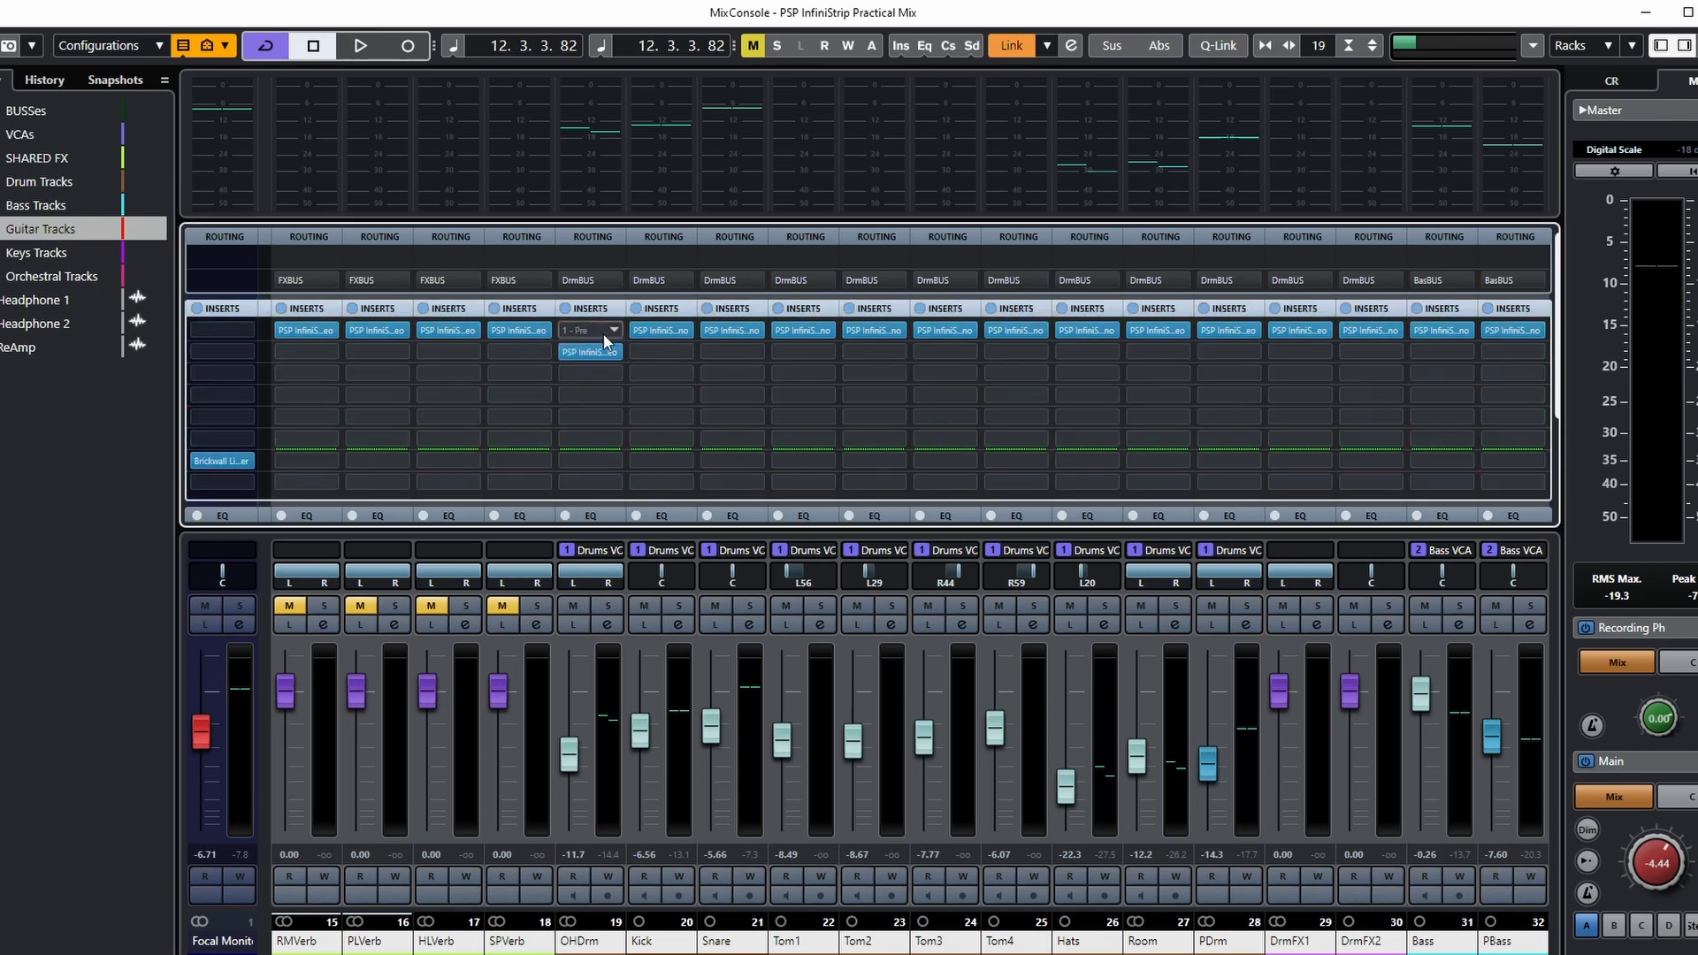
Step: Find and load MeterPlugs Perception AB x64 into the OHDrm channel's first insert slot
left_click(613, 330)
type("percept")
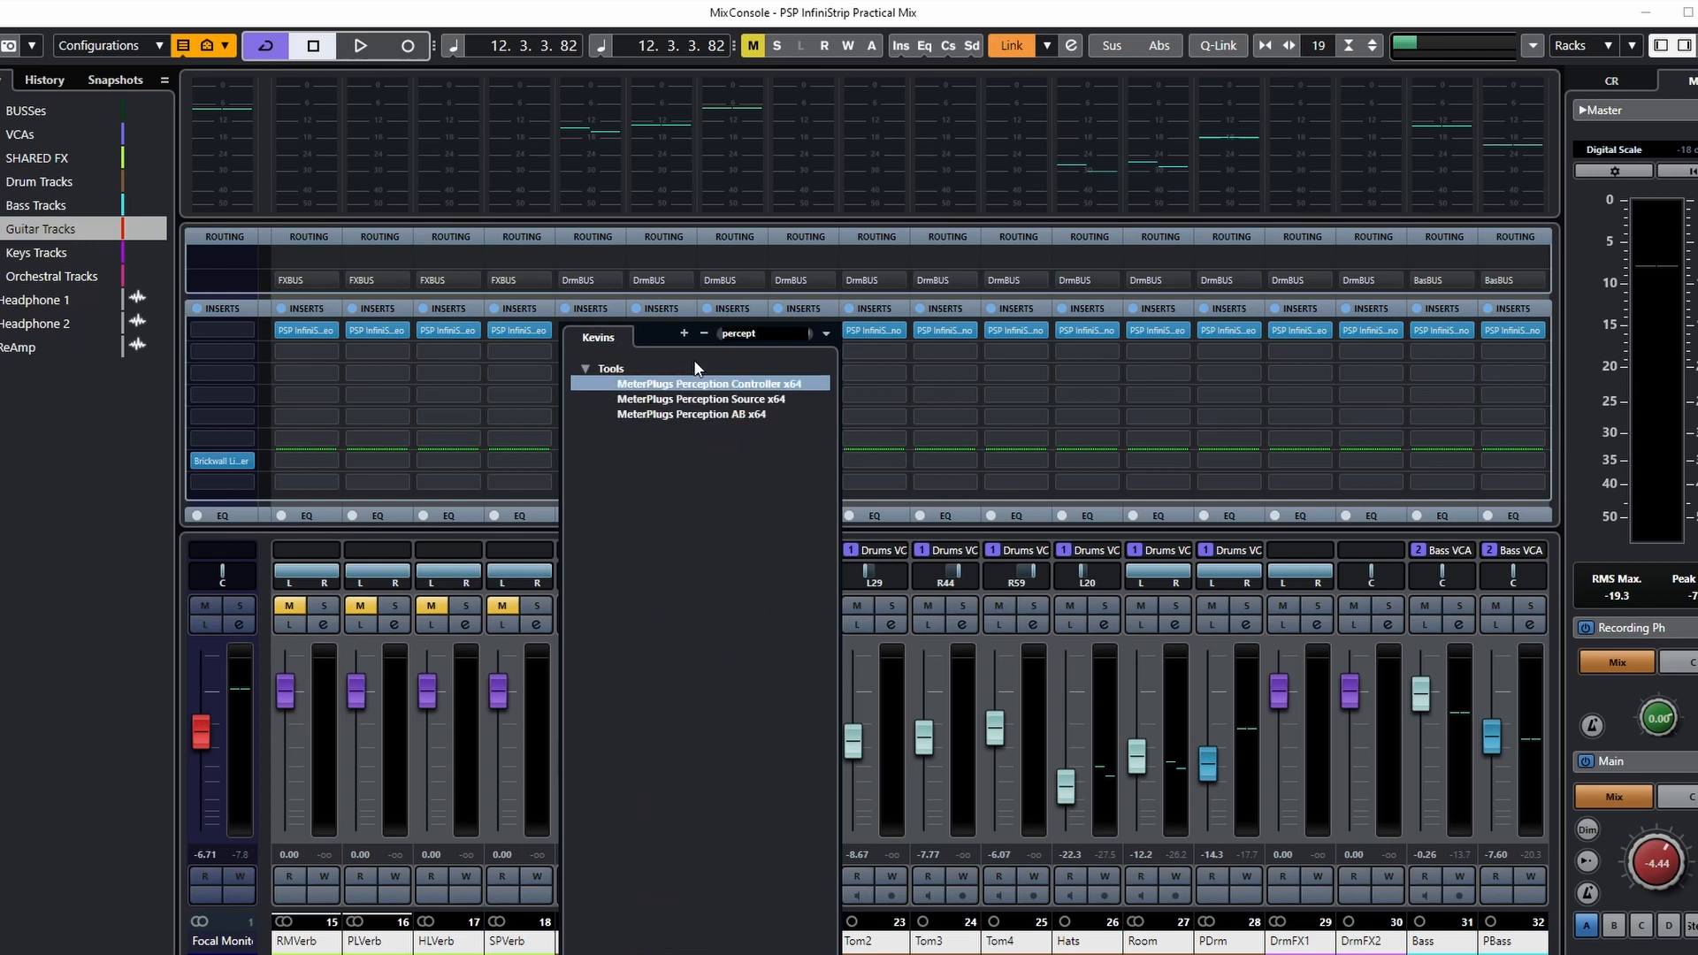
left_click(706, 412)
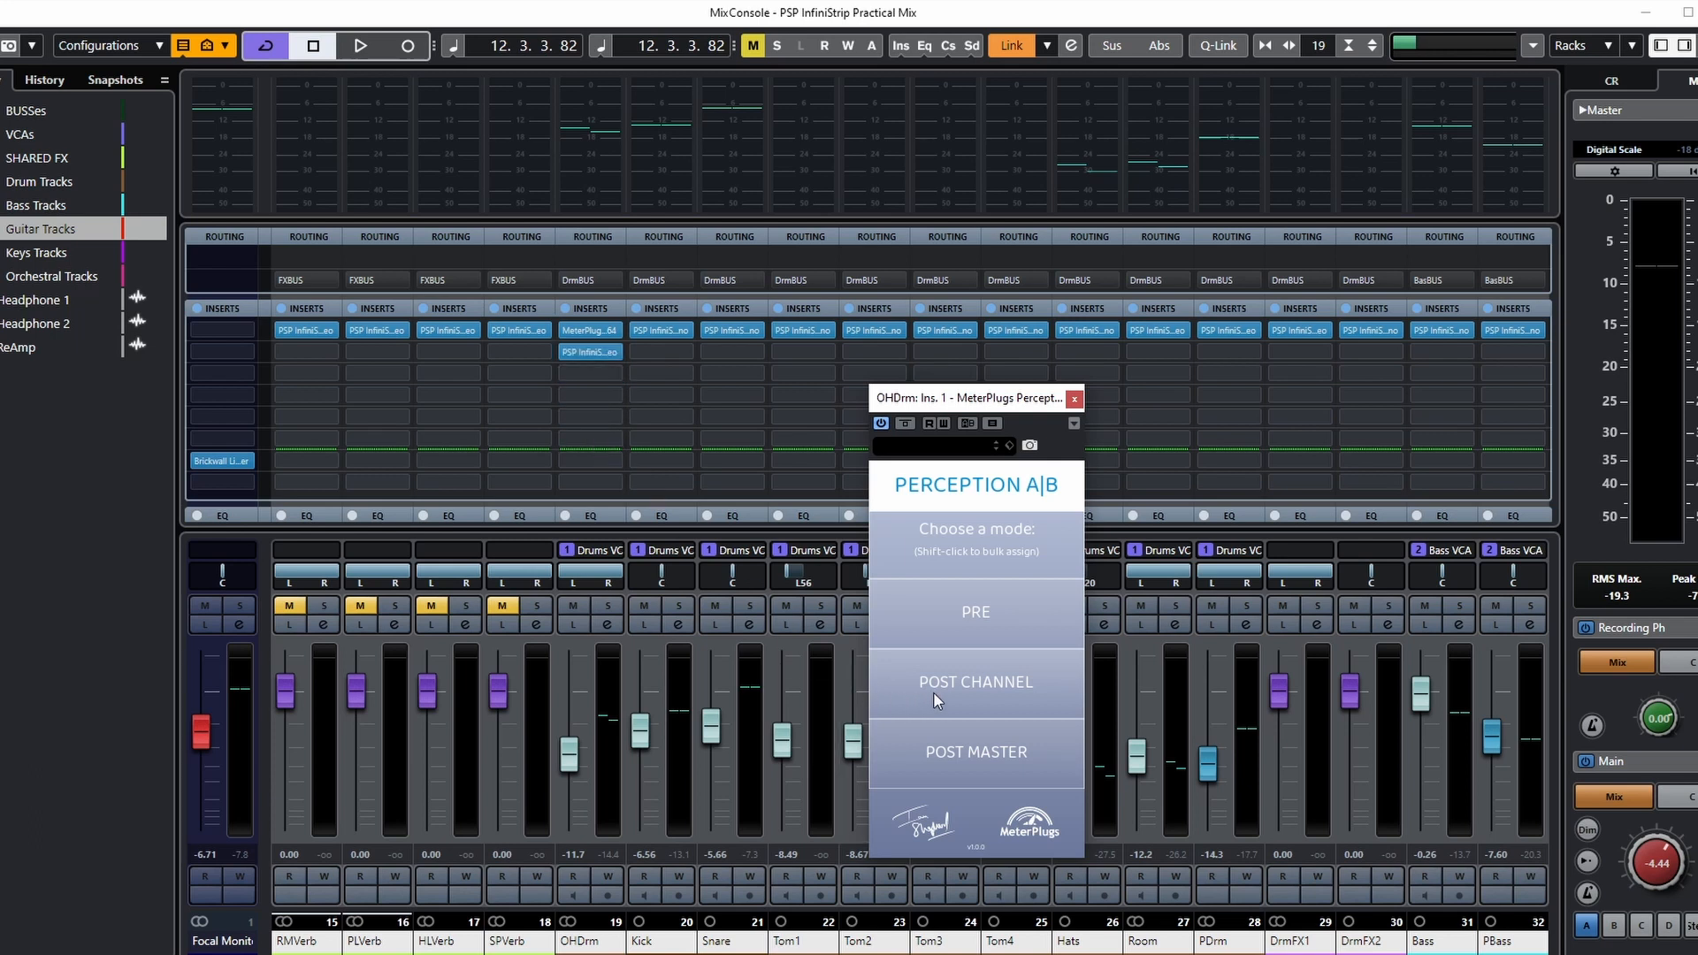
mouse_move(602, 447)
left_click(952, 602)
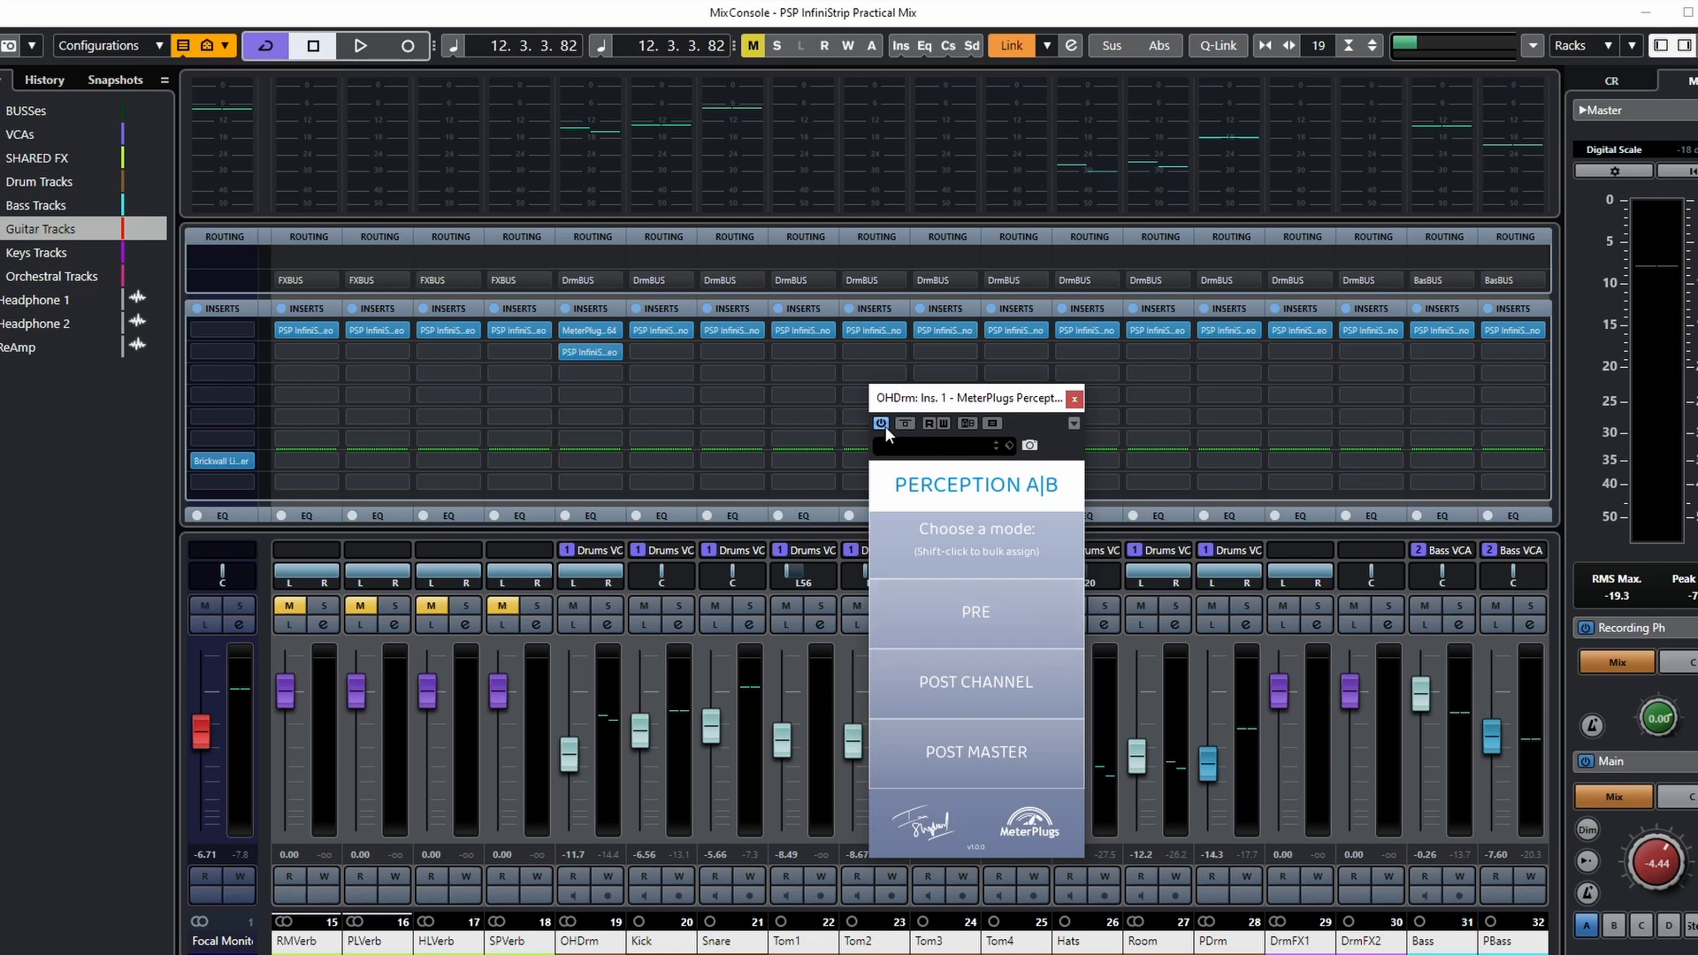
Step: Load MeterPlugs Perception Source x64 into OHDrm's fourth insert slot and move its window clear of the inserts
left_click(606, 396)
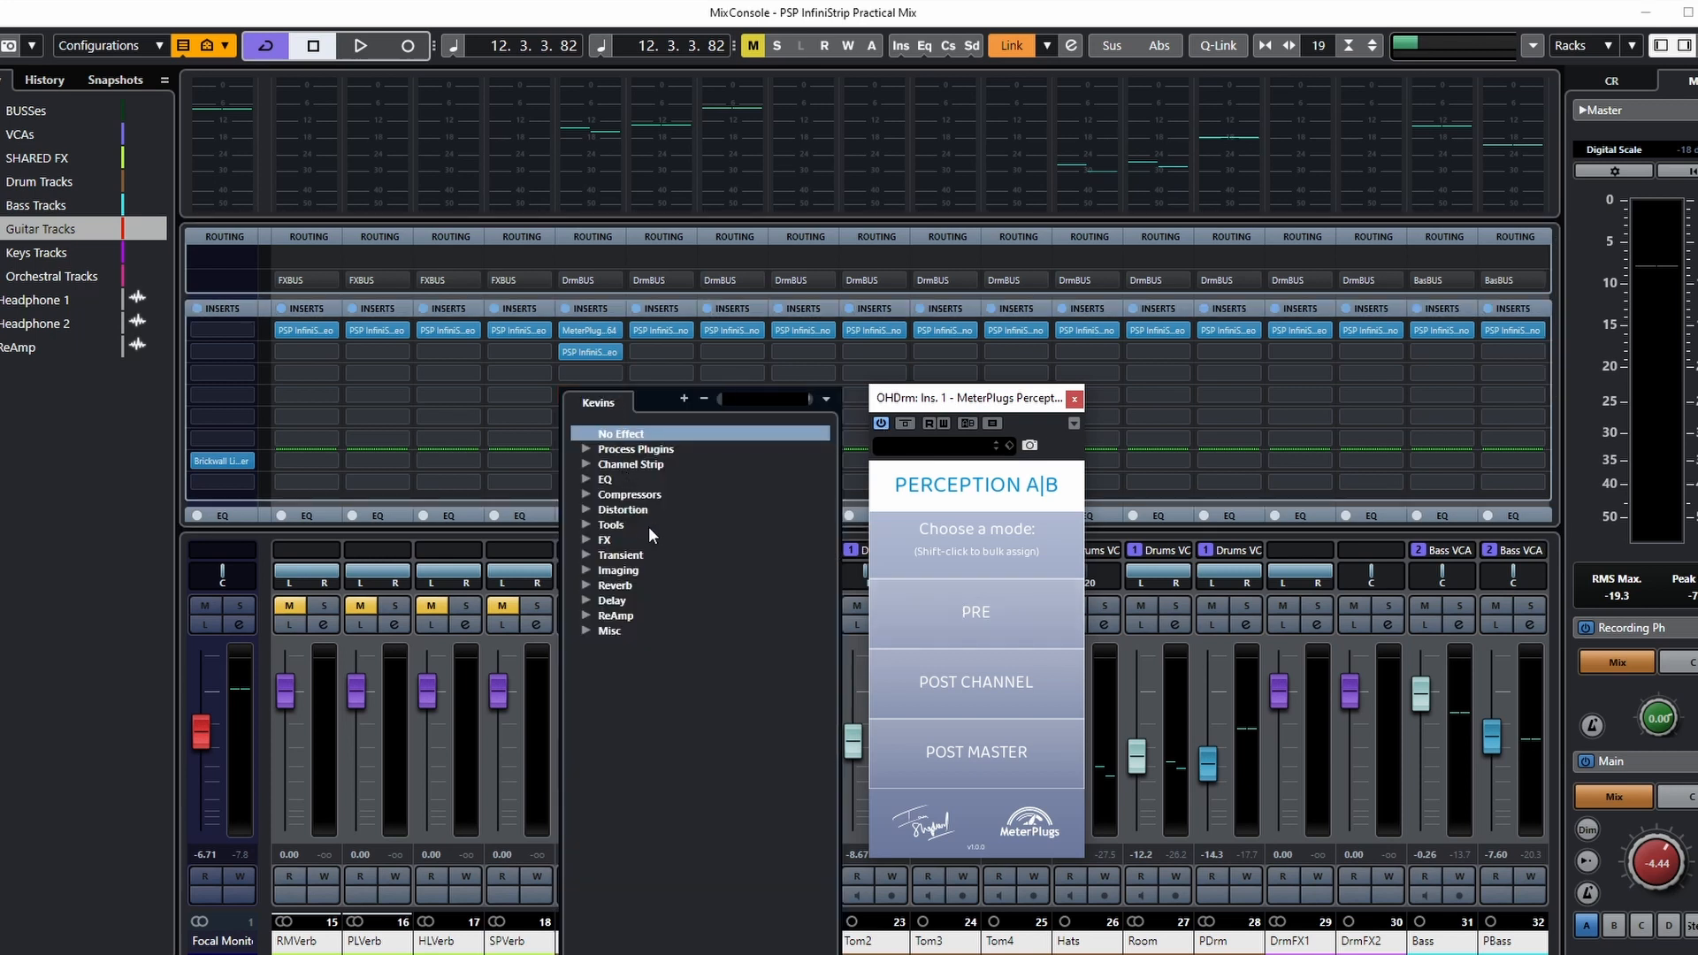
type("percep")
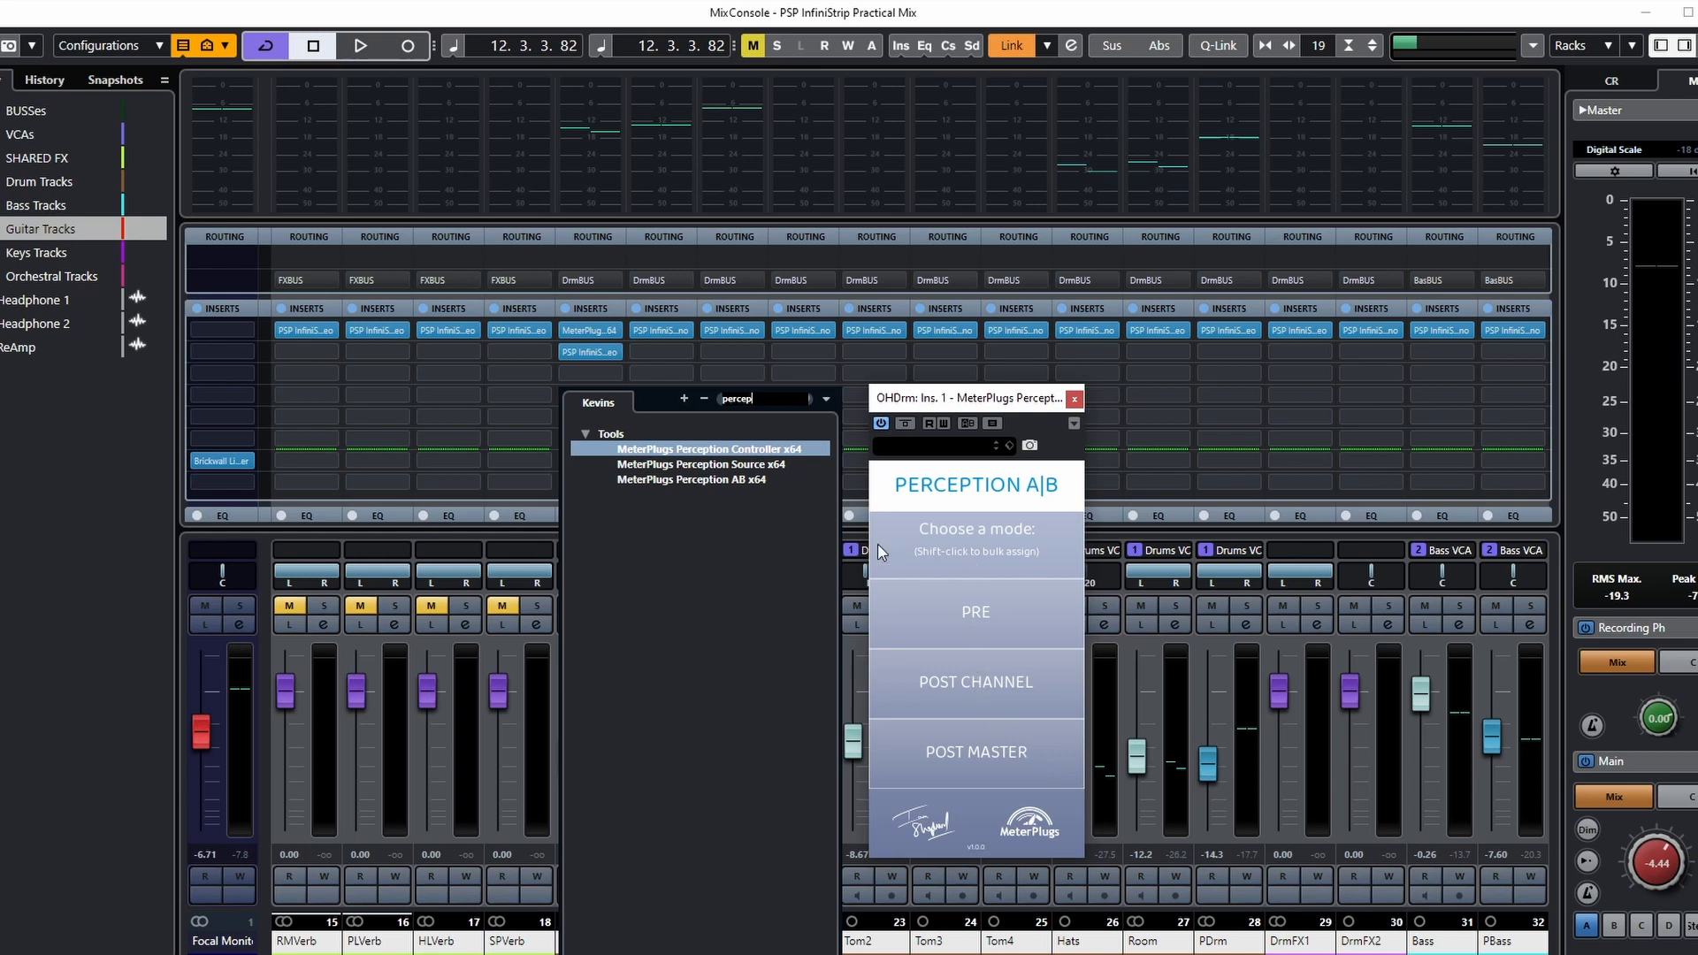
left_click(759, 466)
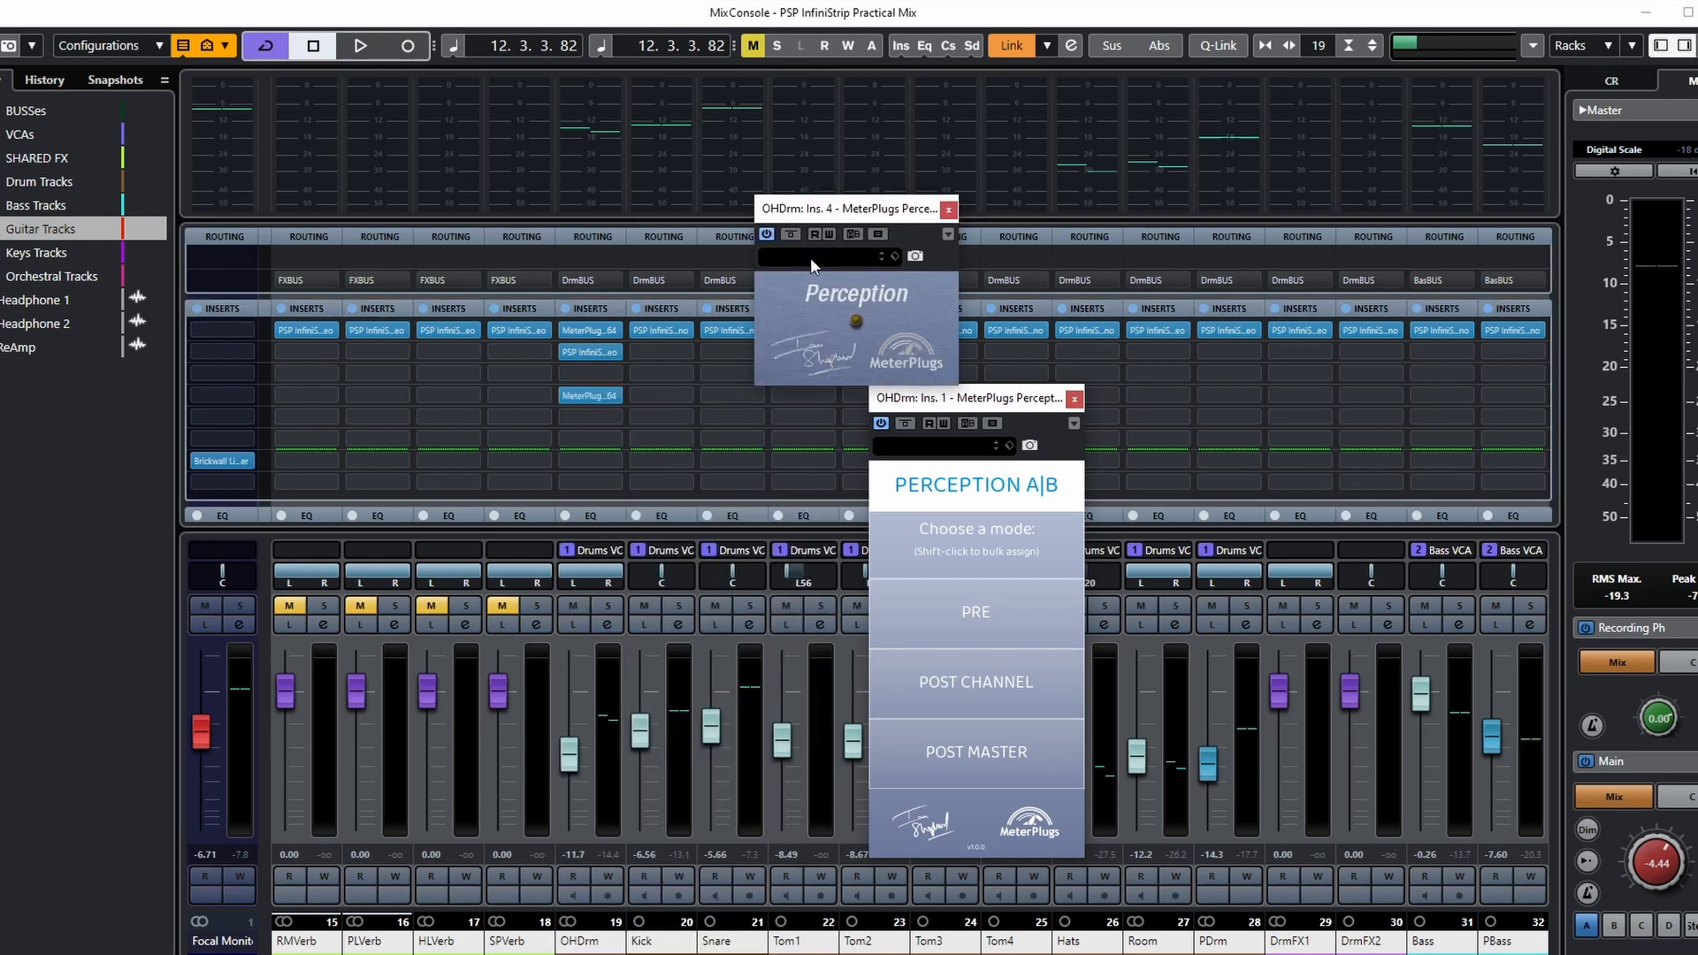
left_click_drag(847, 209, 407, 284)
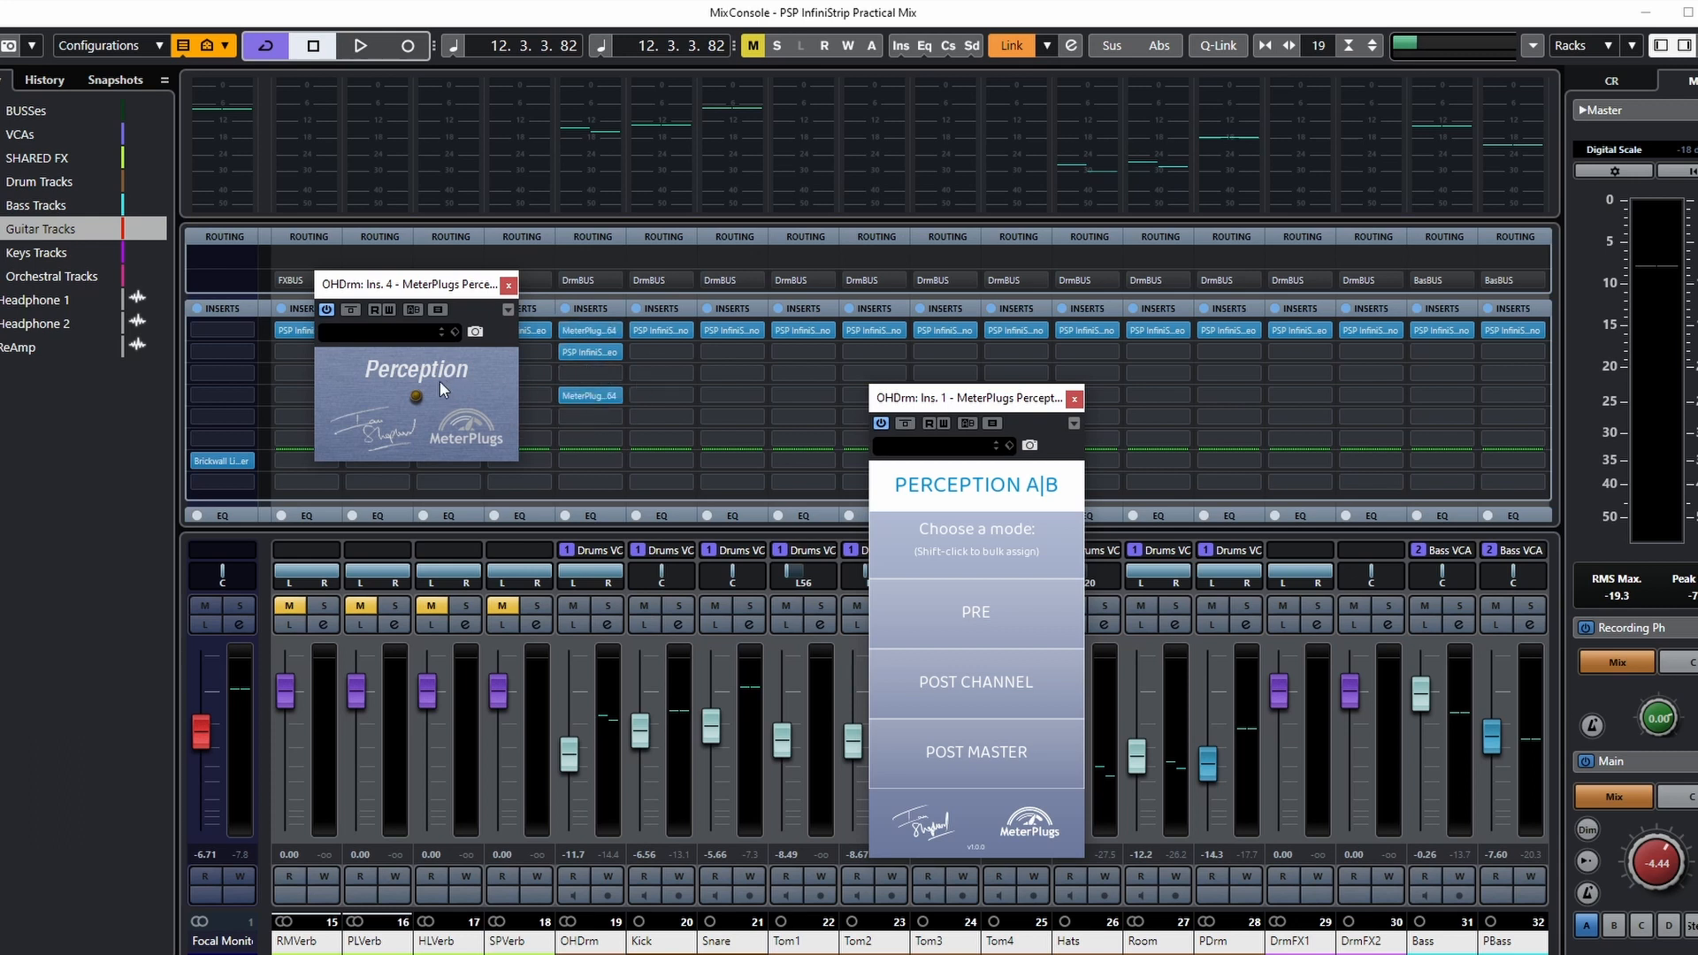
Step: Load MeterPlugs Perception Controller x64 into OHDrm's fifth insert slot and place its window beside the Perception Source window
left_click(615, 418)
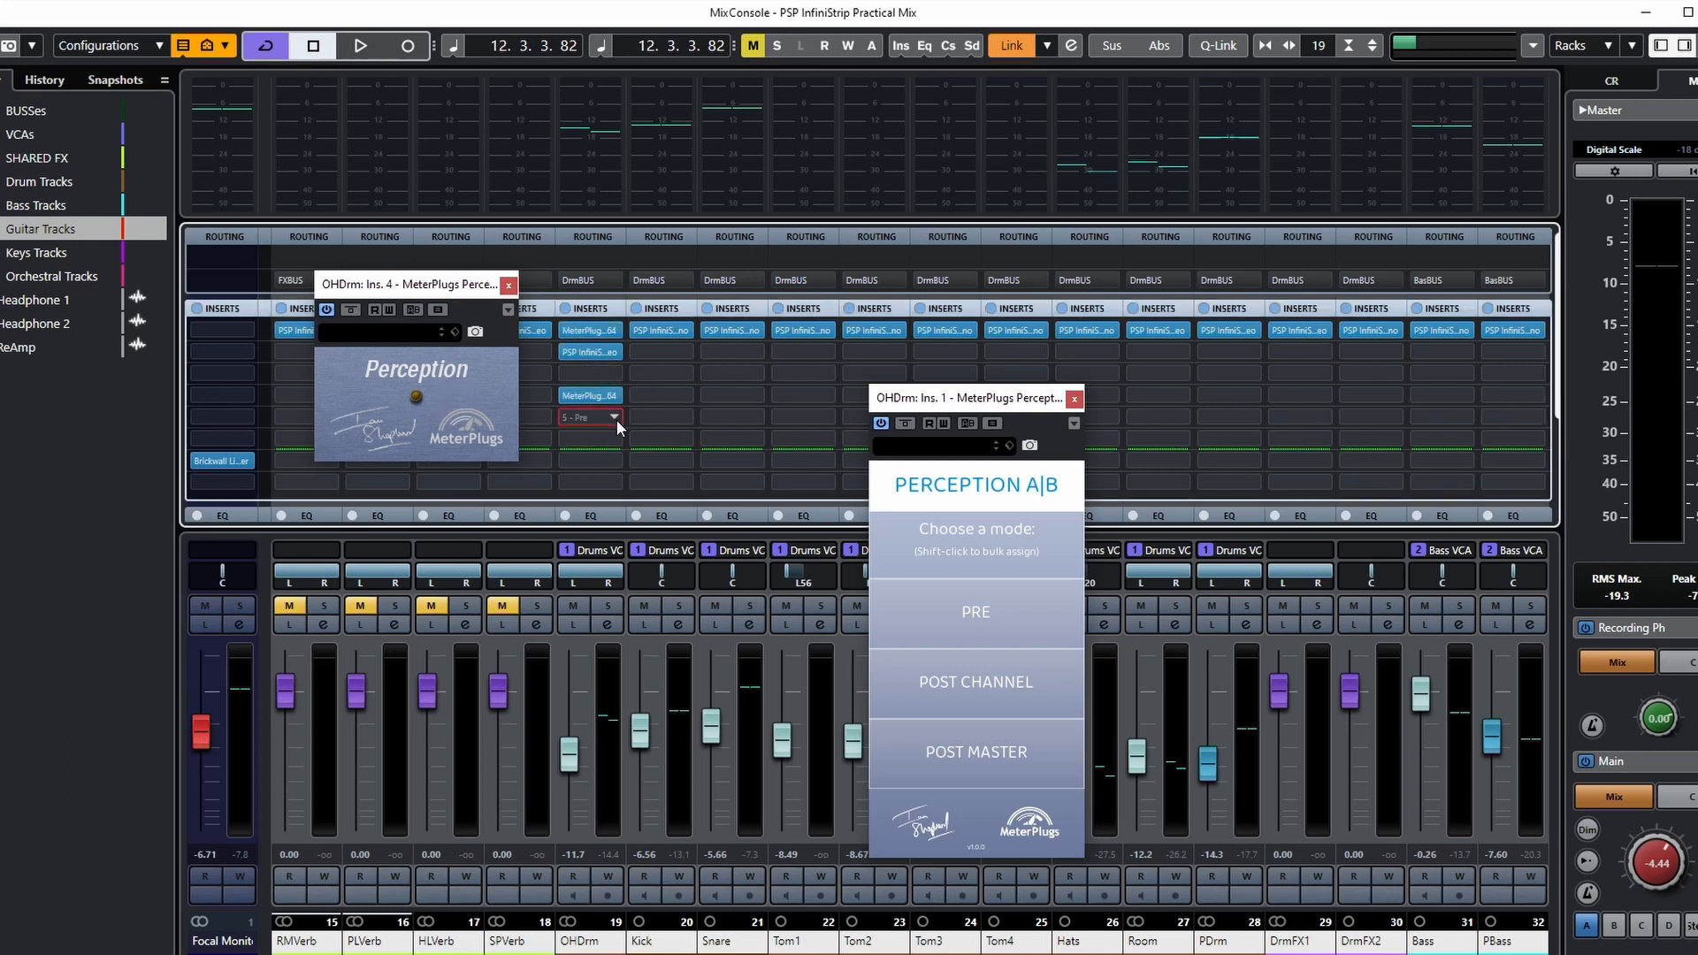
type("percep")
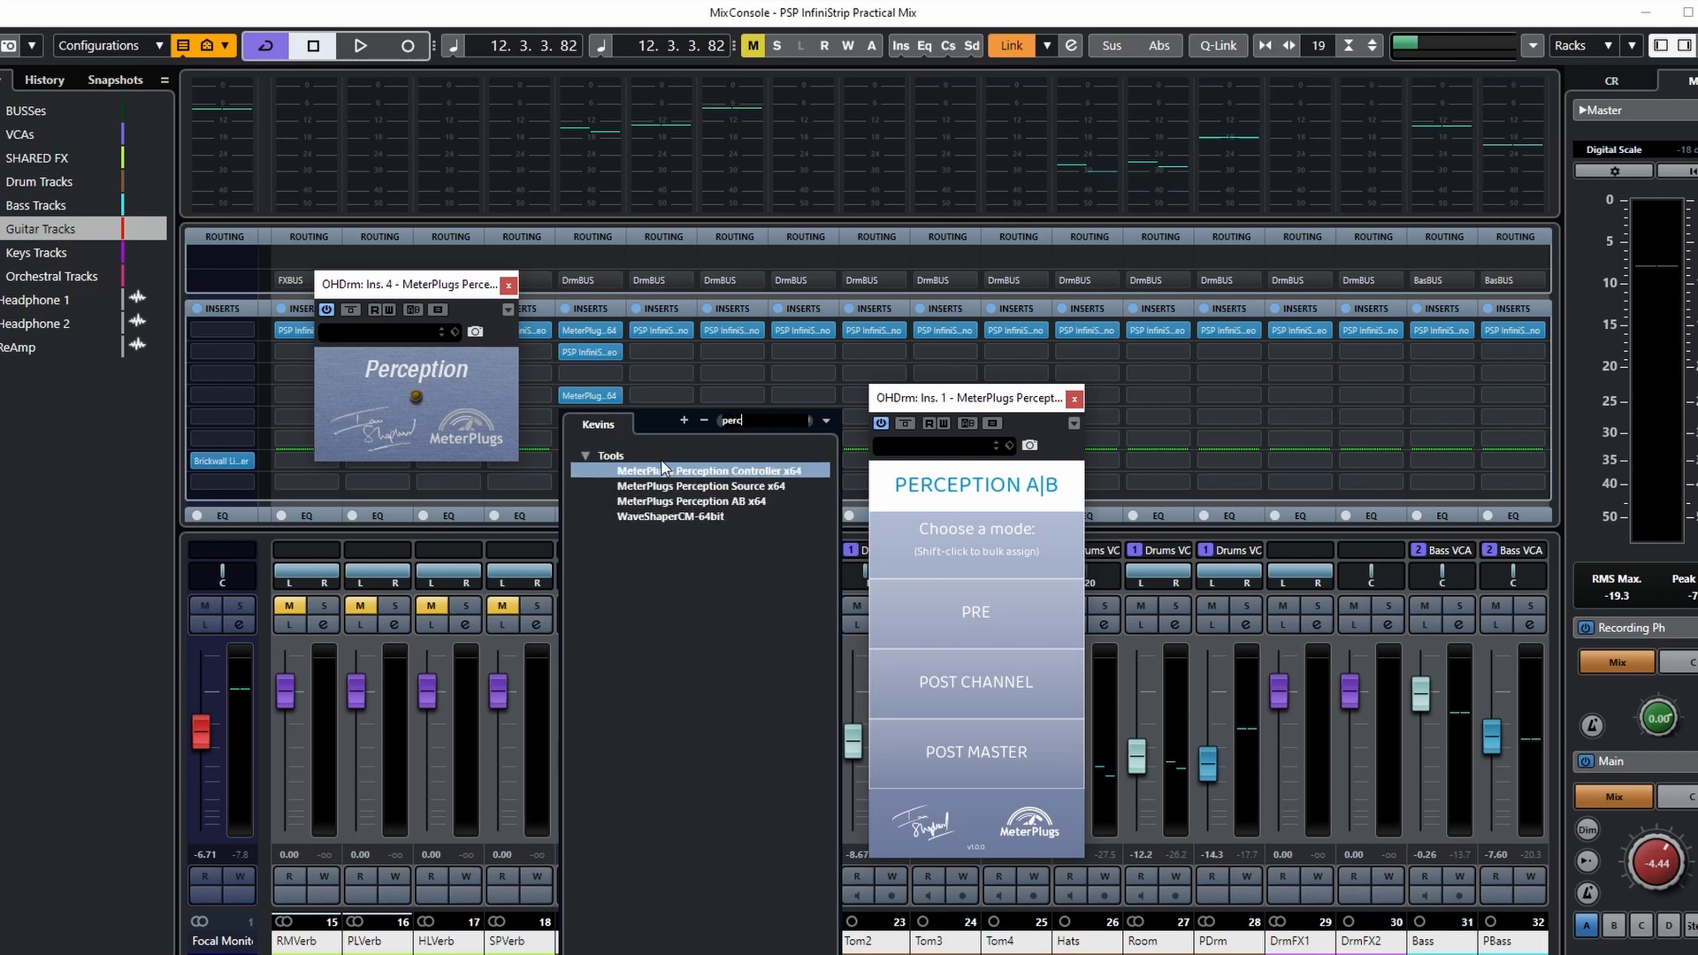
left_click(718, 472)
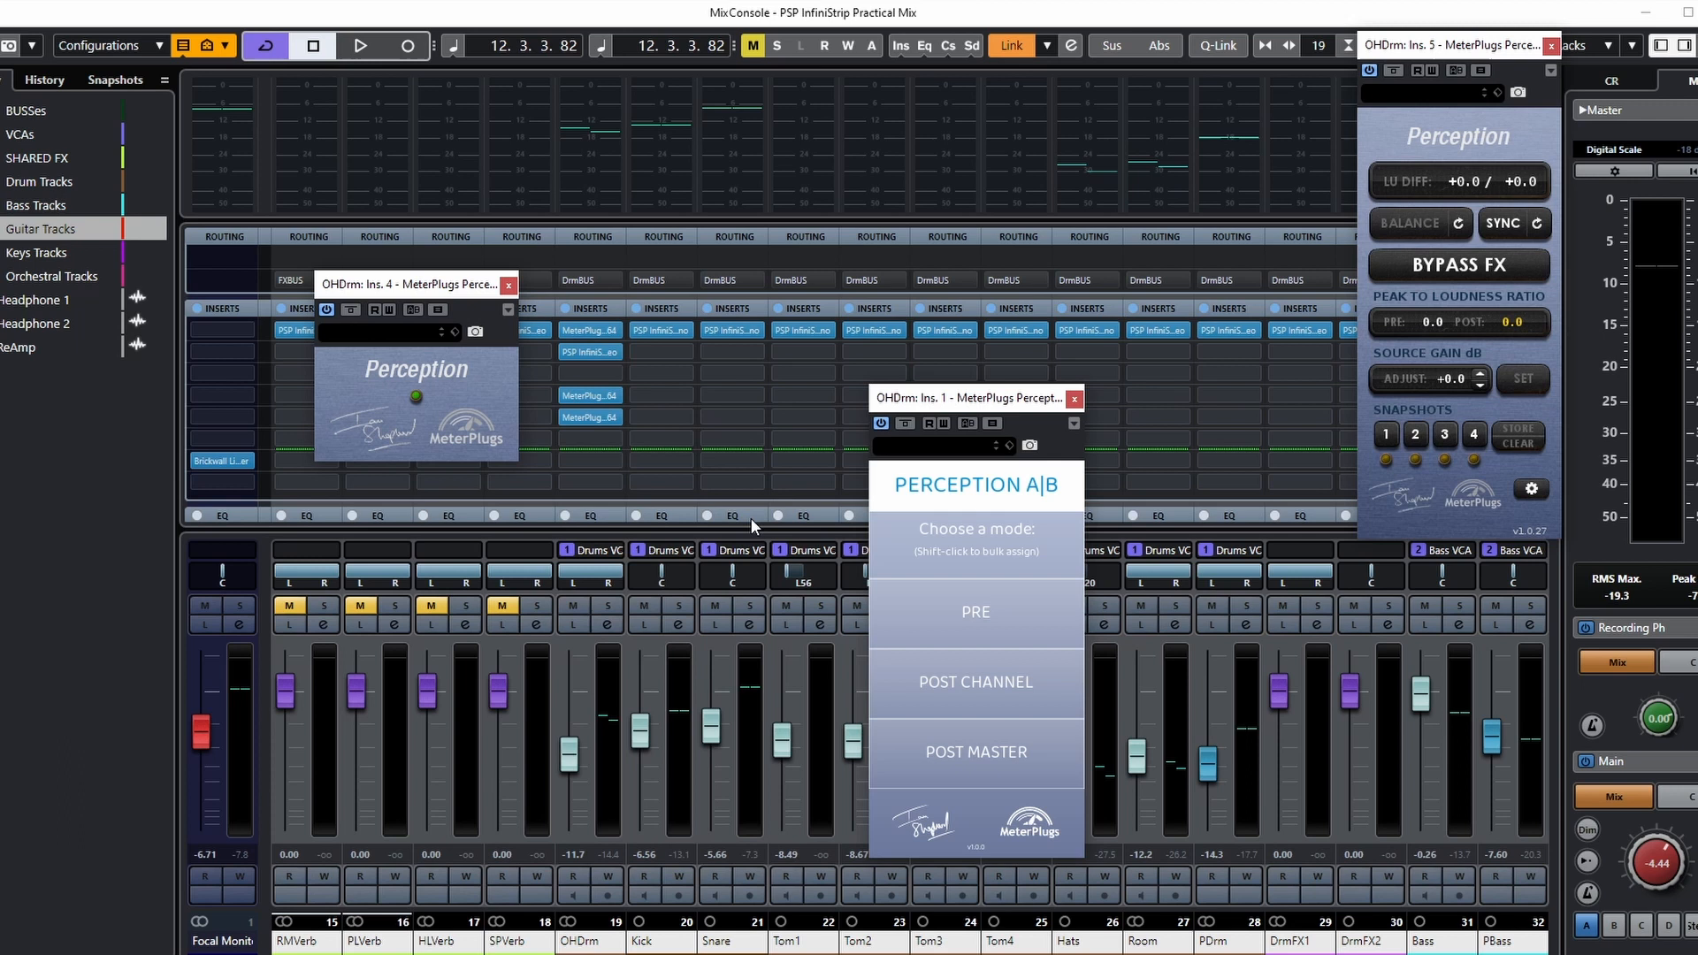
left_click_drag(1459, 44, 705, 335)
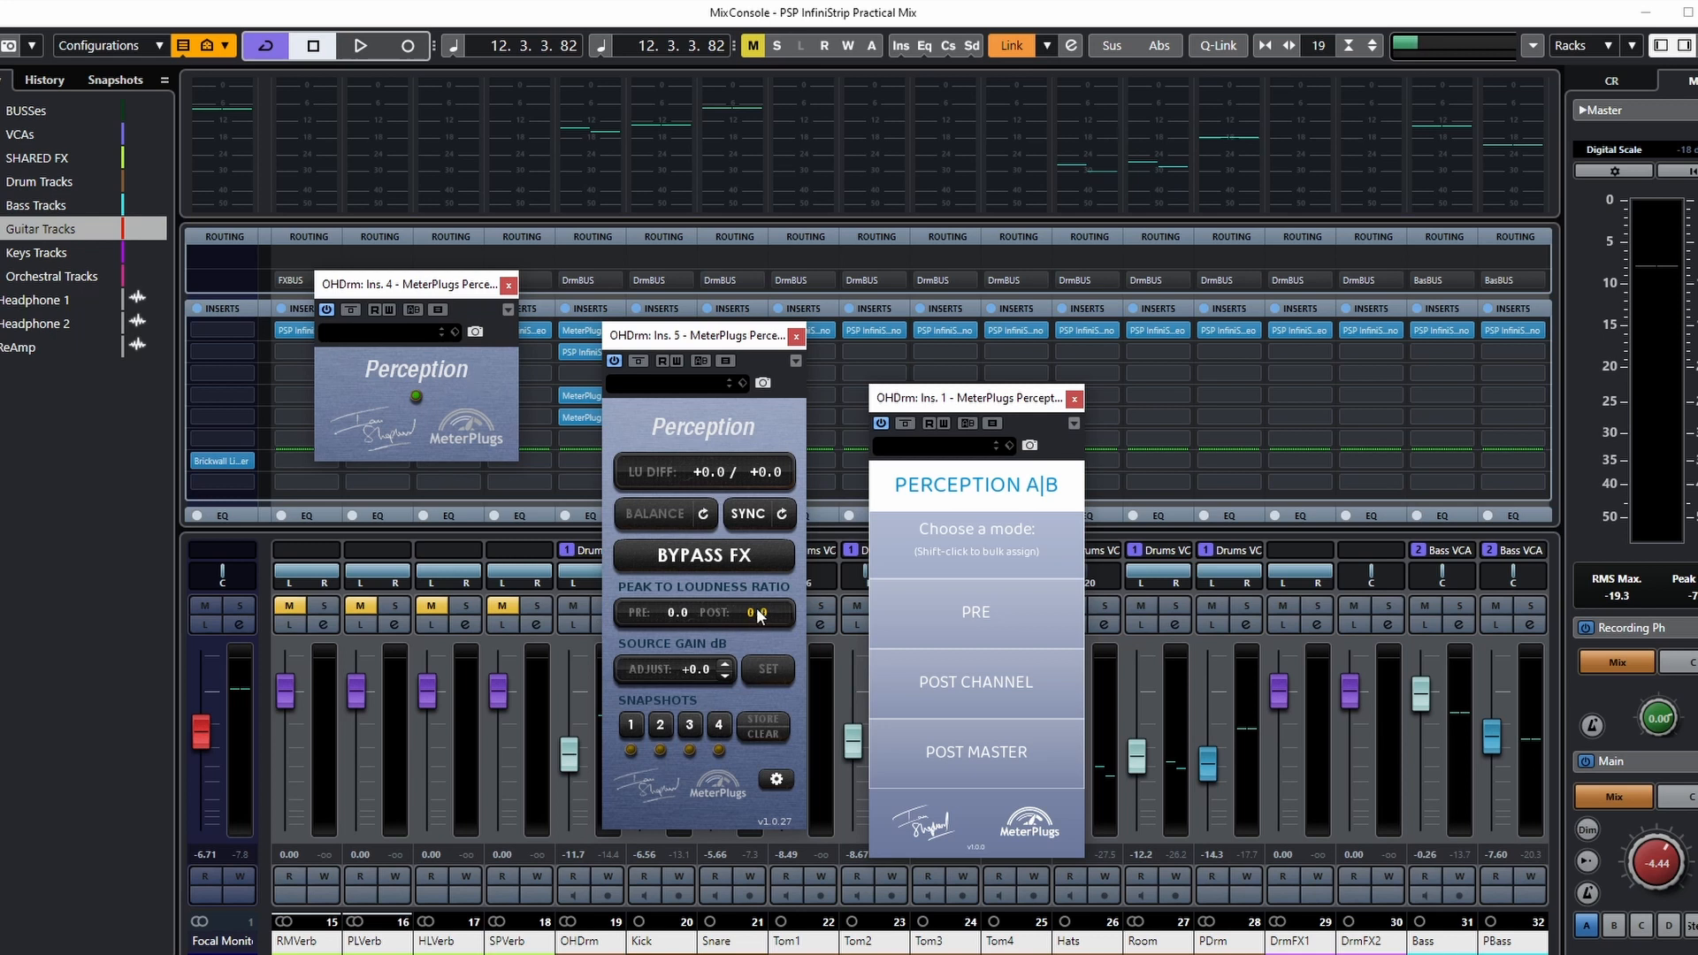
Step: Close the Perception Source and Controller windows and remove both plug-ins from OHDrm's fourth and fifth insert slots
left_click(796, 336)
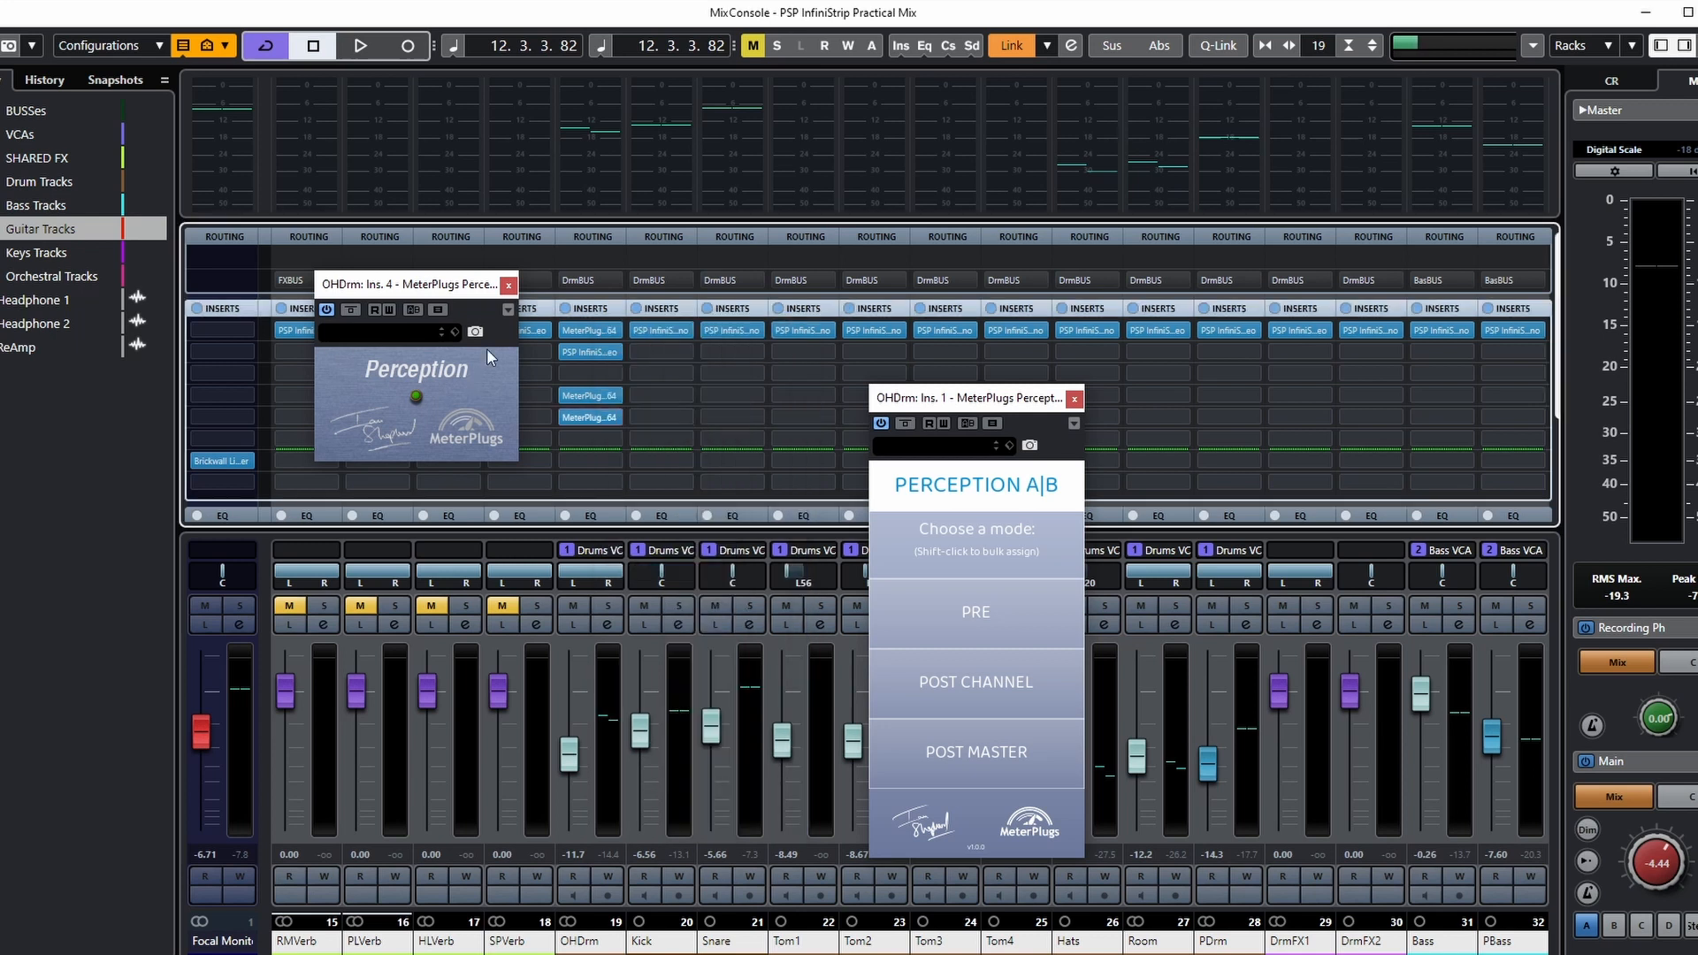
left_click(509, 284)
left_click(619, 416)
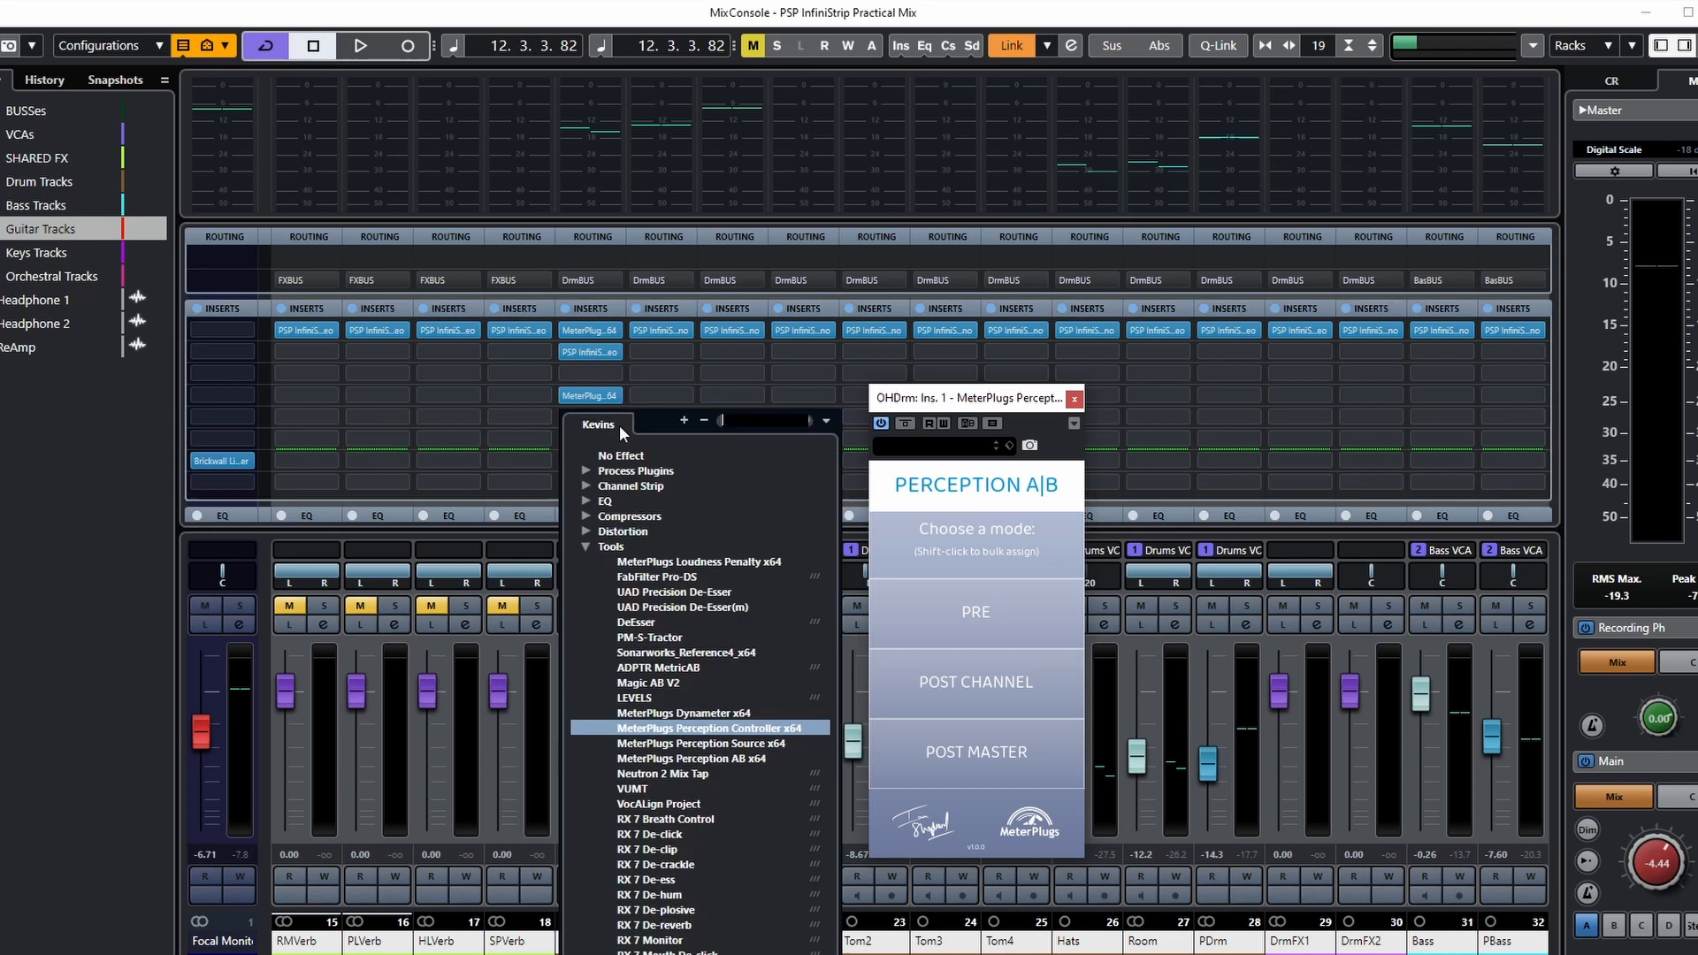
left_click(750, 740)
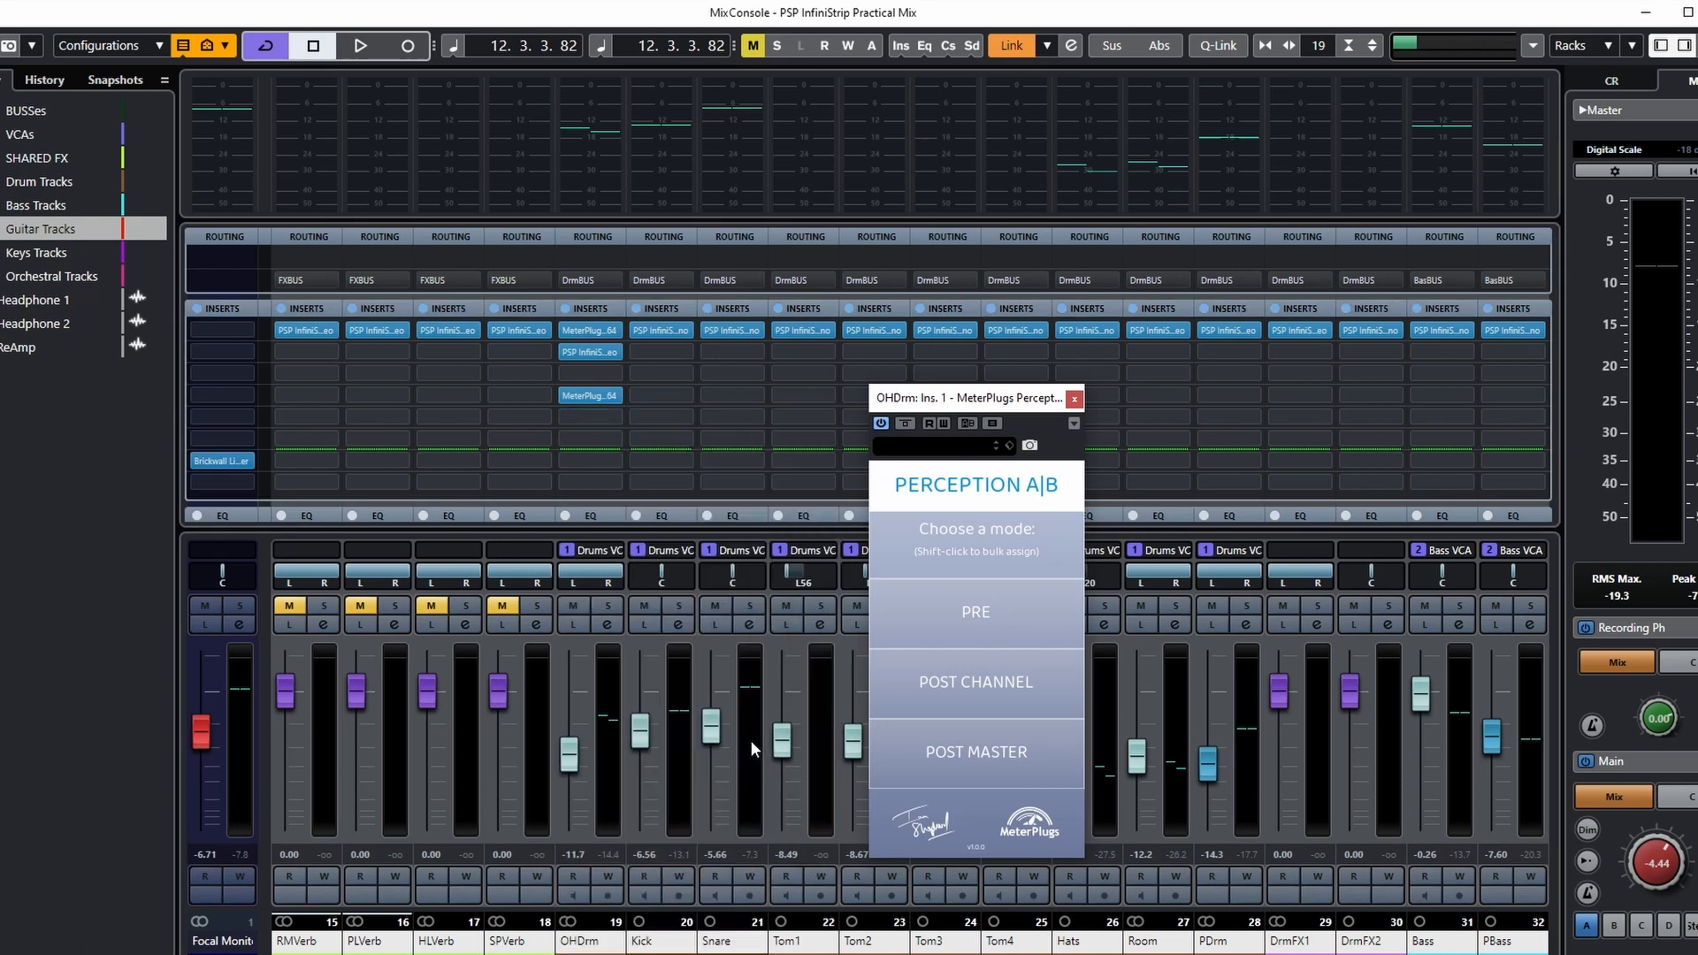
left_click(612, 395)
key("Escape")
Step: Set the first Perception AB to PRE mode and load a second one in OHDrm's third insert slot in POST CHANNEL mode
left_click(953, 612)
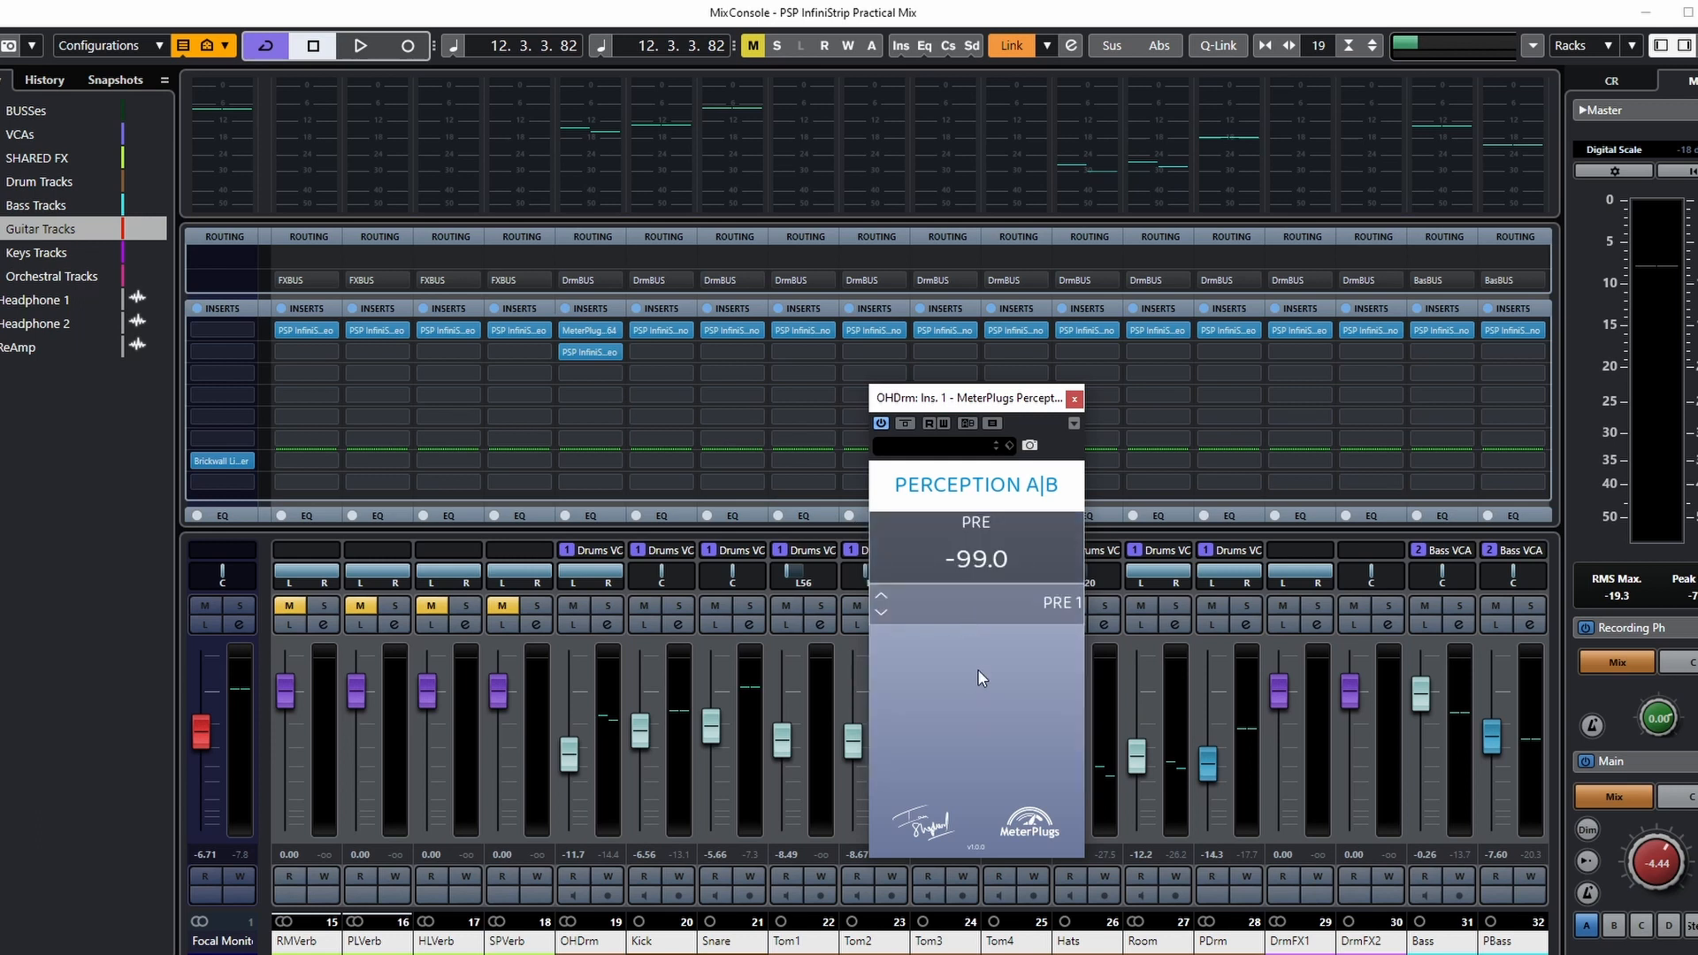
left_click(608, 374)
type("percep")
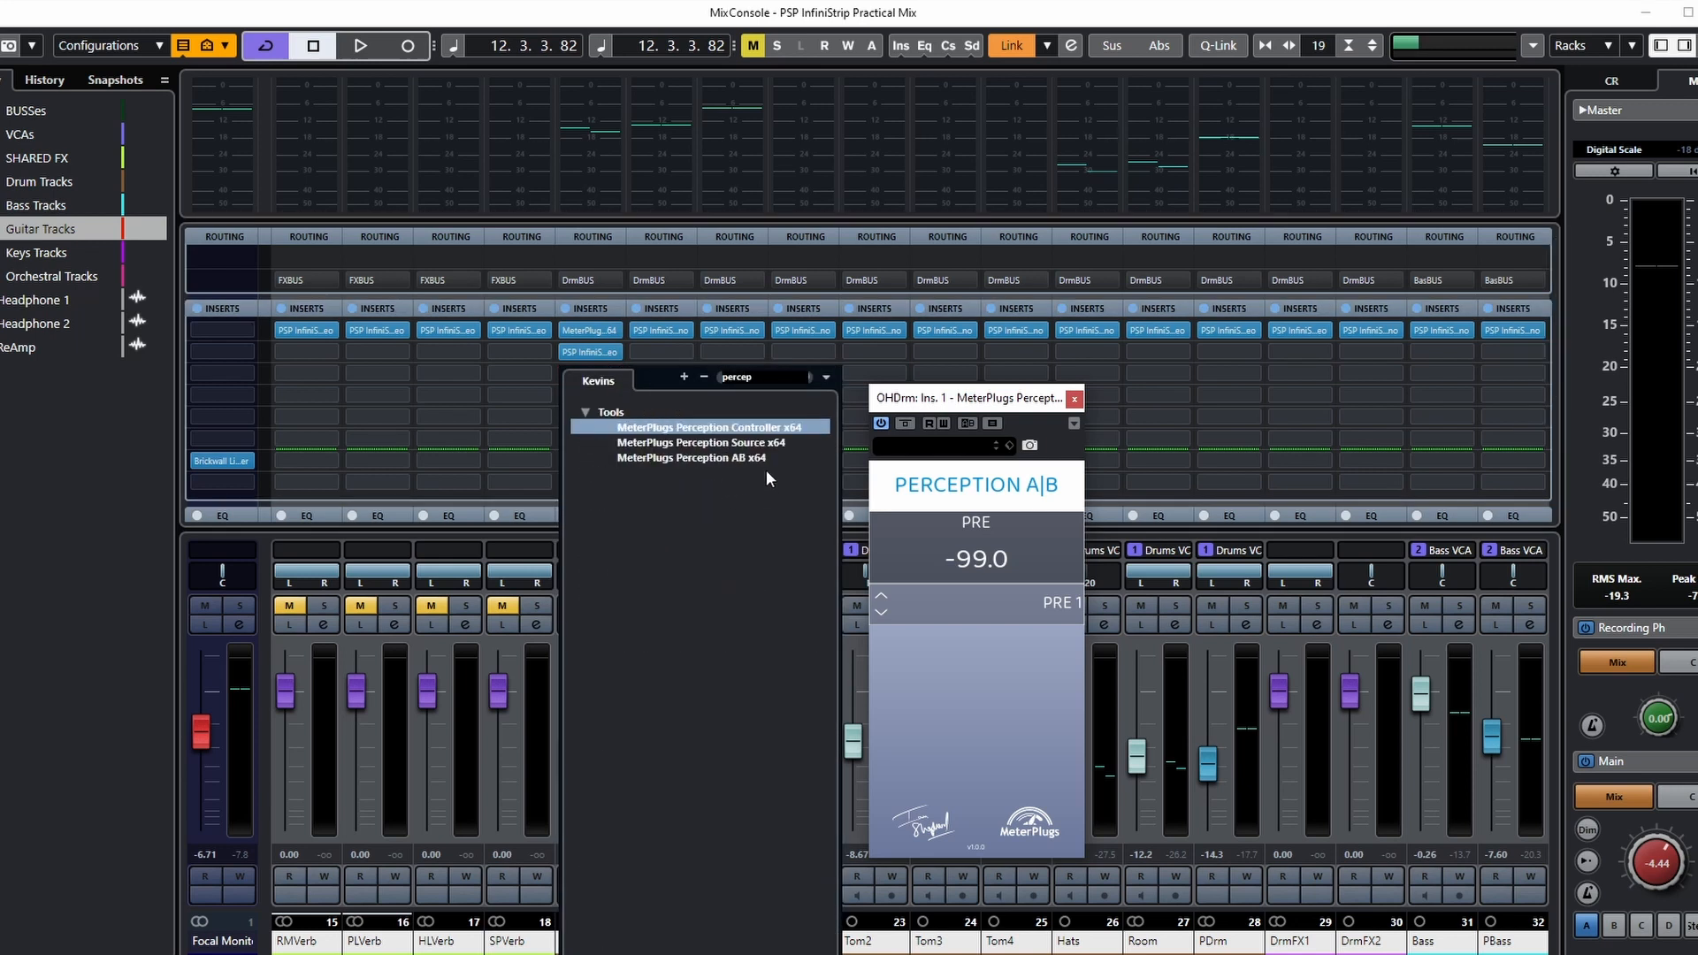
left_click(745, 458)
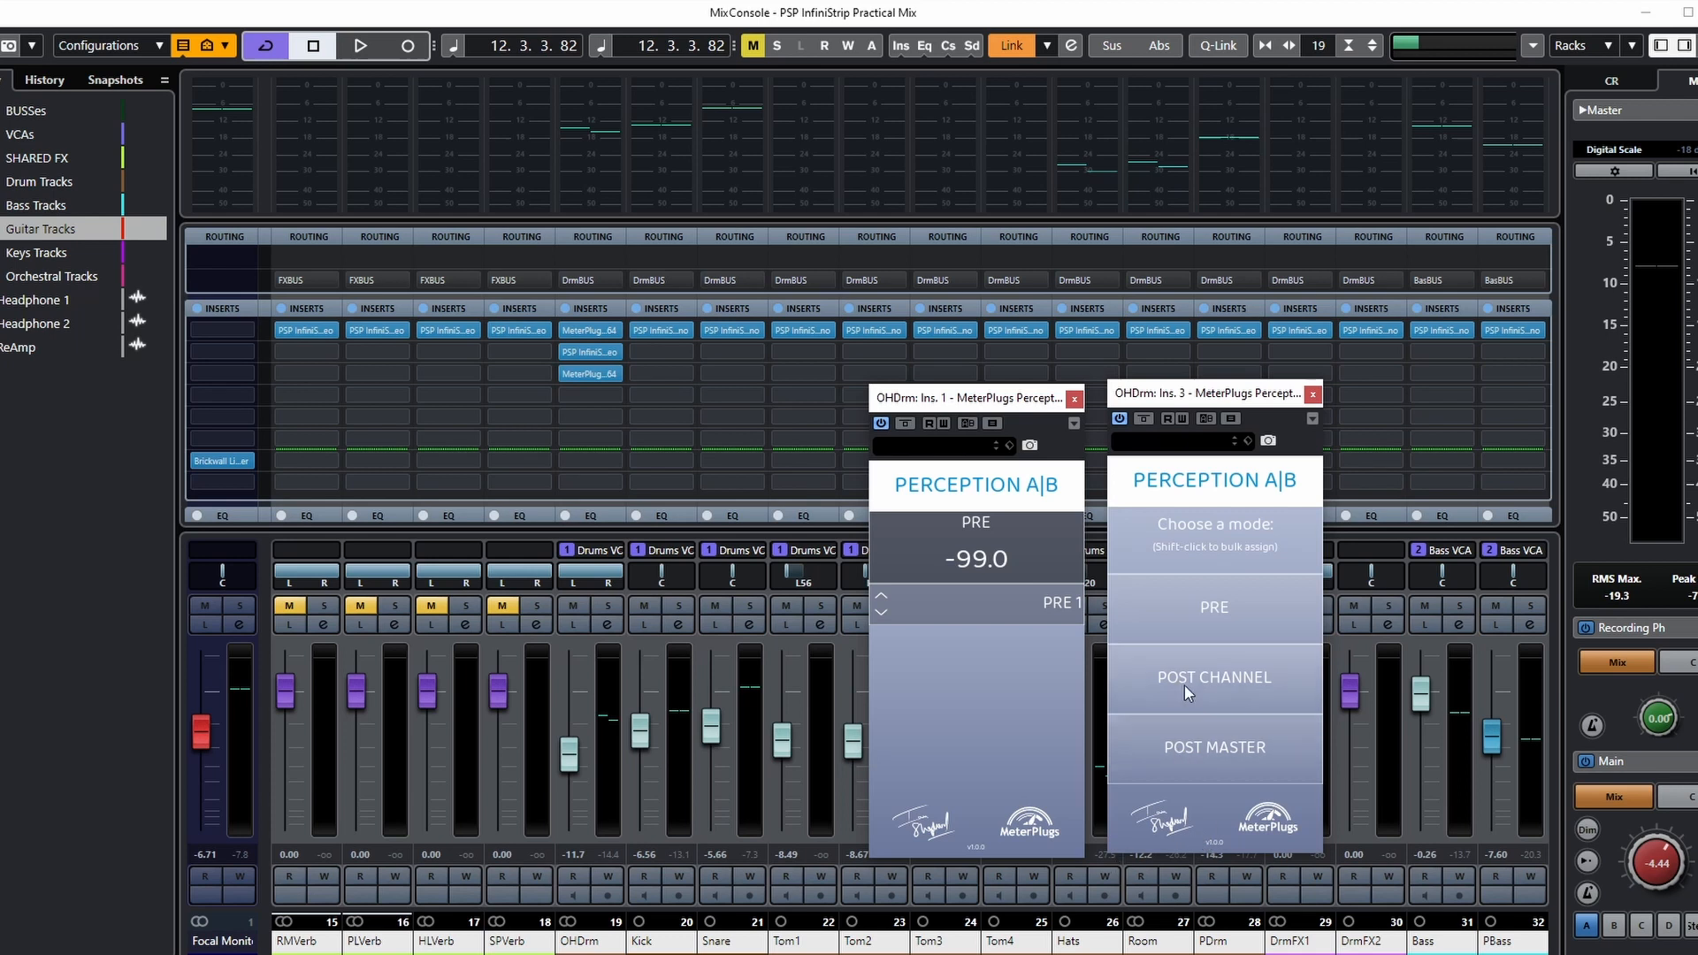
left_click(1185, 684)
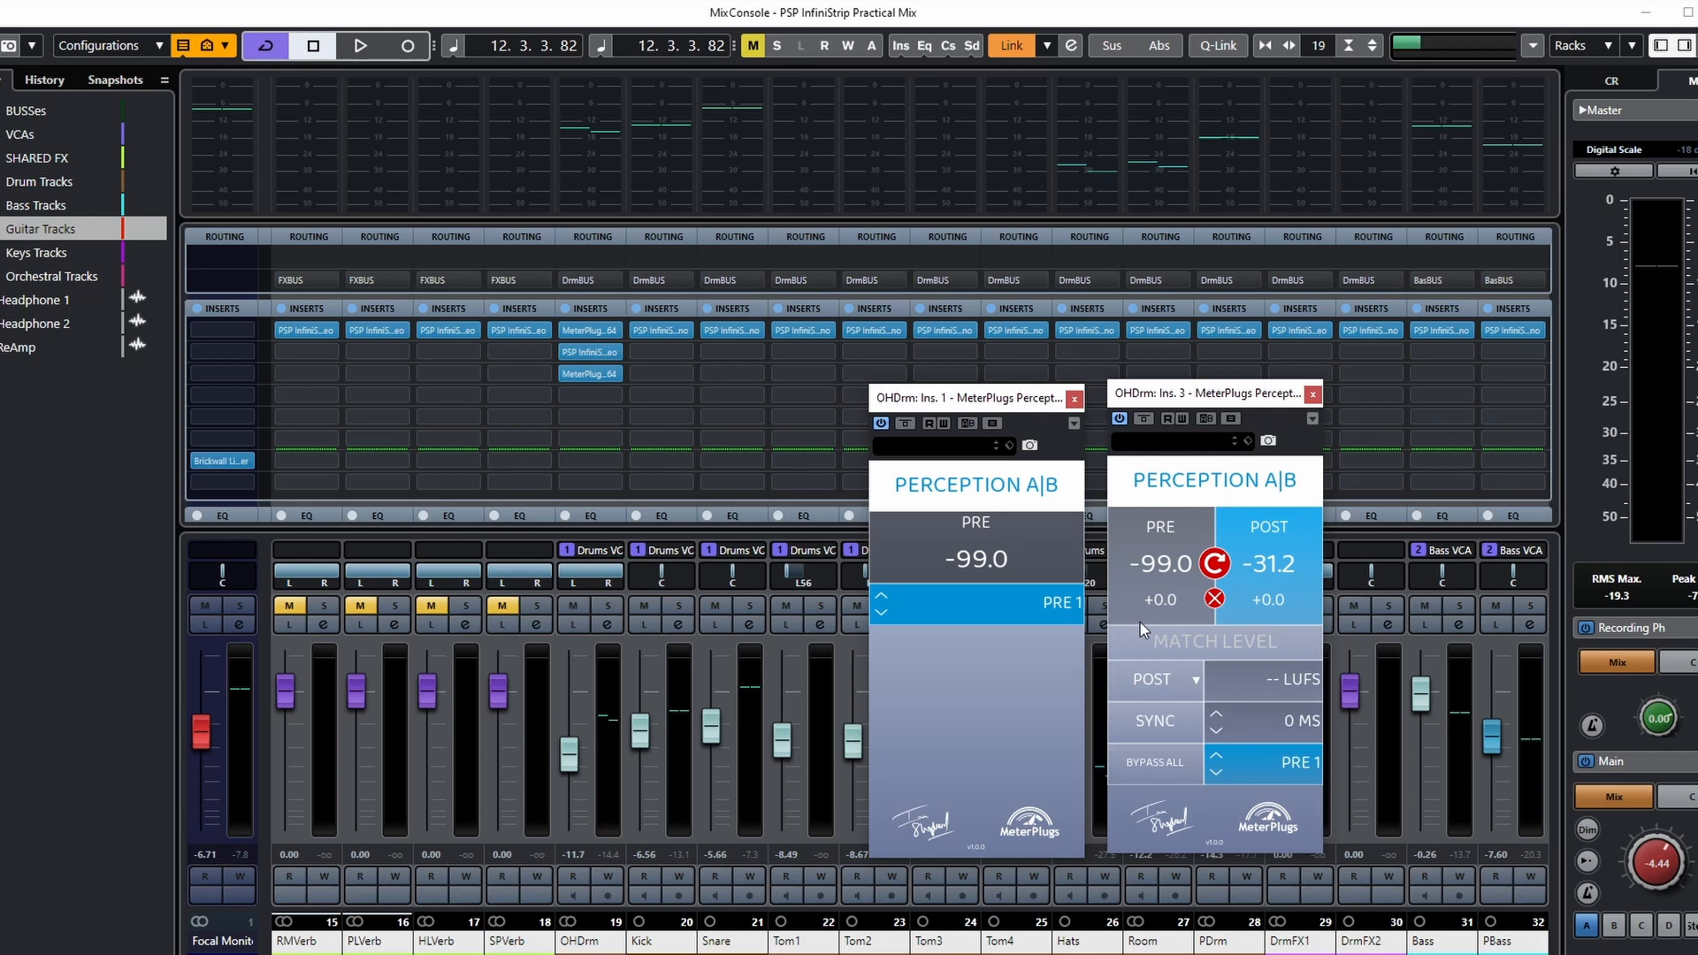
Step: Play the project with OHDrm soloed to compare pre and post loudness, and check the channel's PSP InfiniStrip settings
key("space")
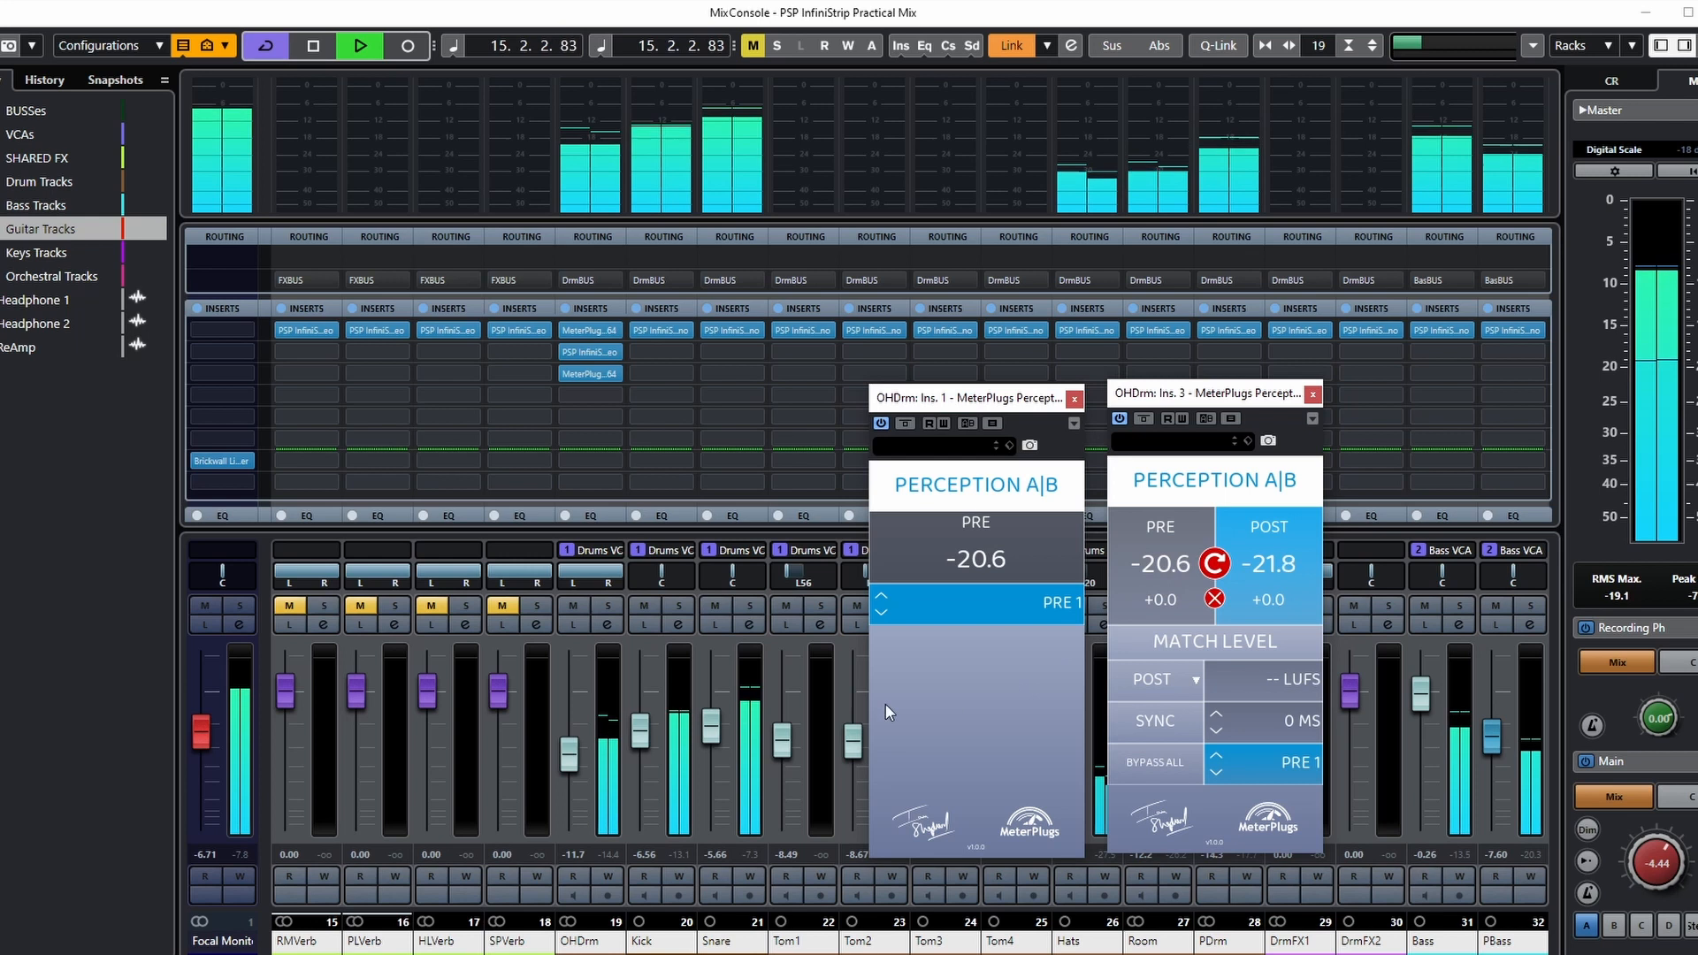
left_click(609, 605)
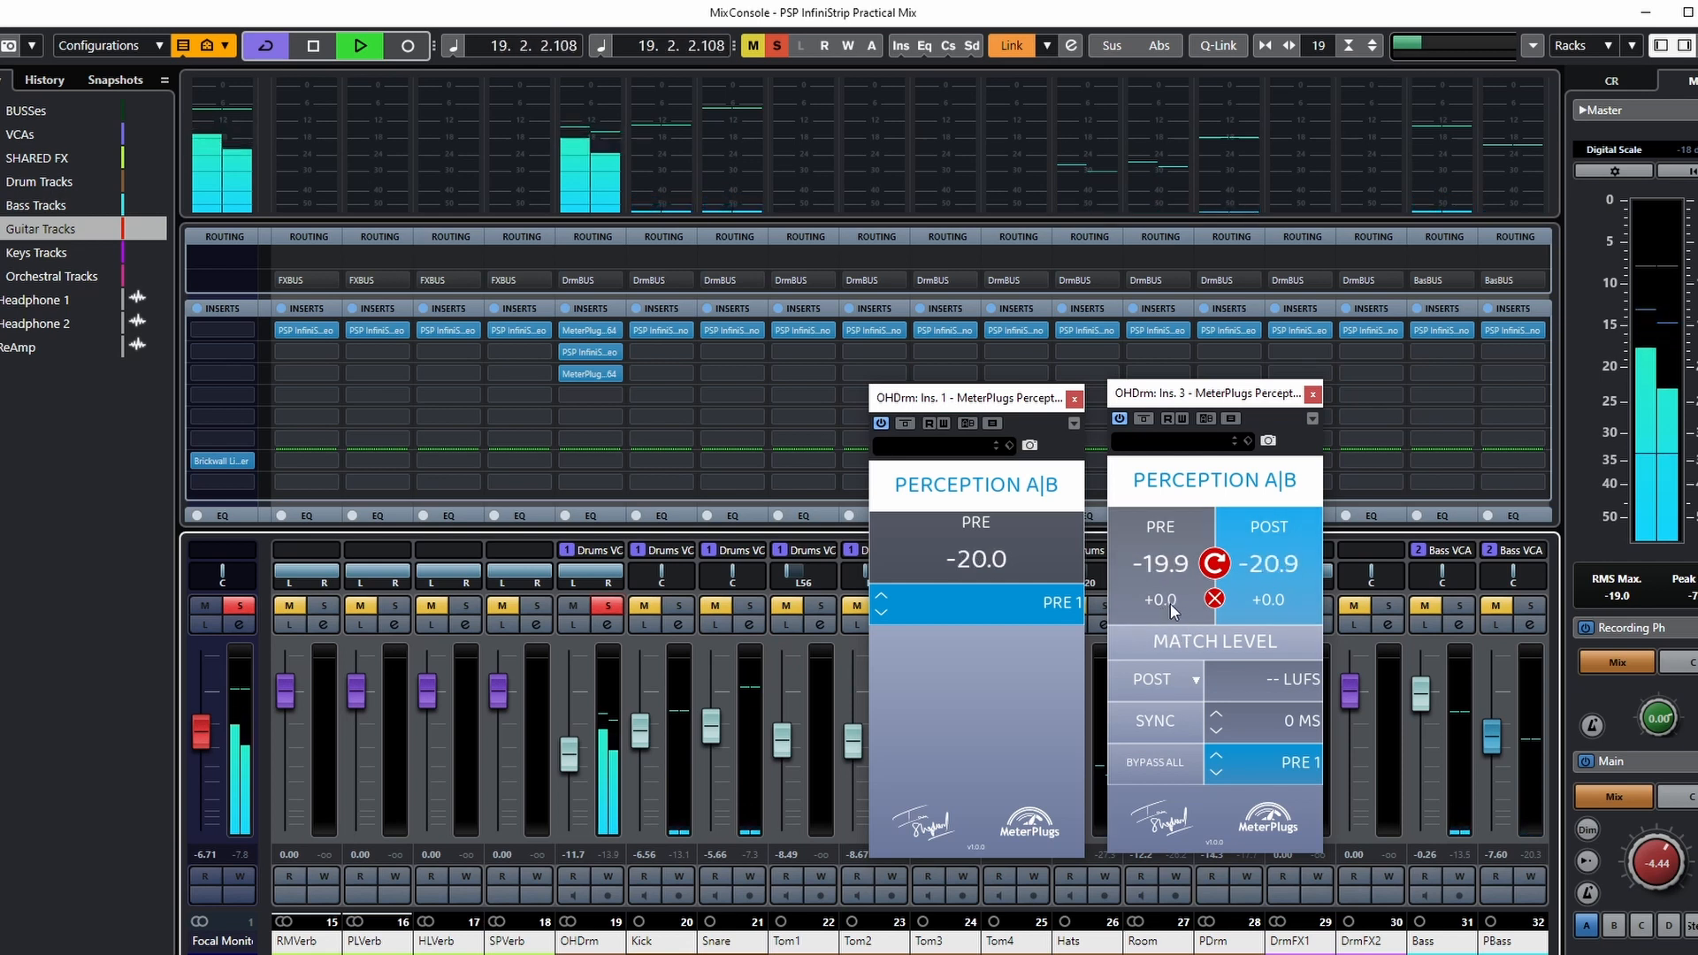
key("space")
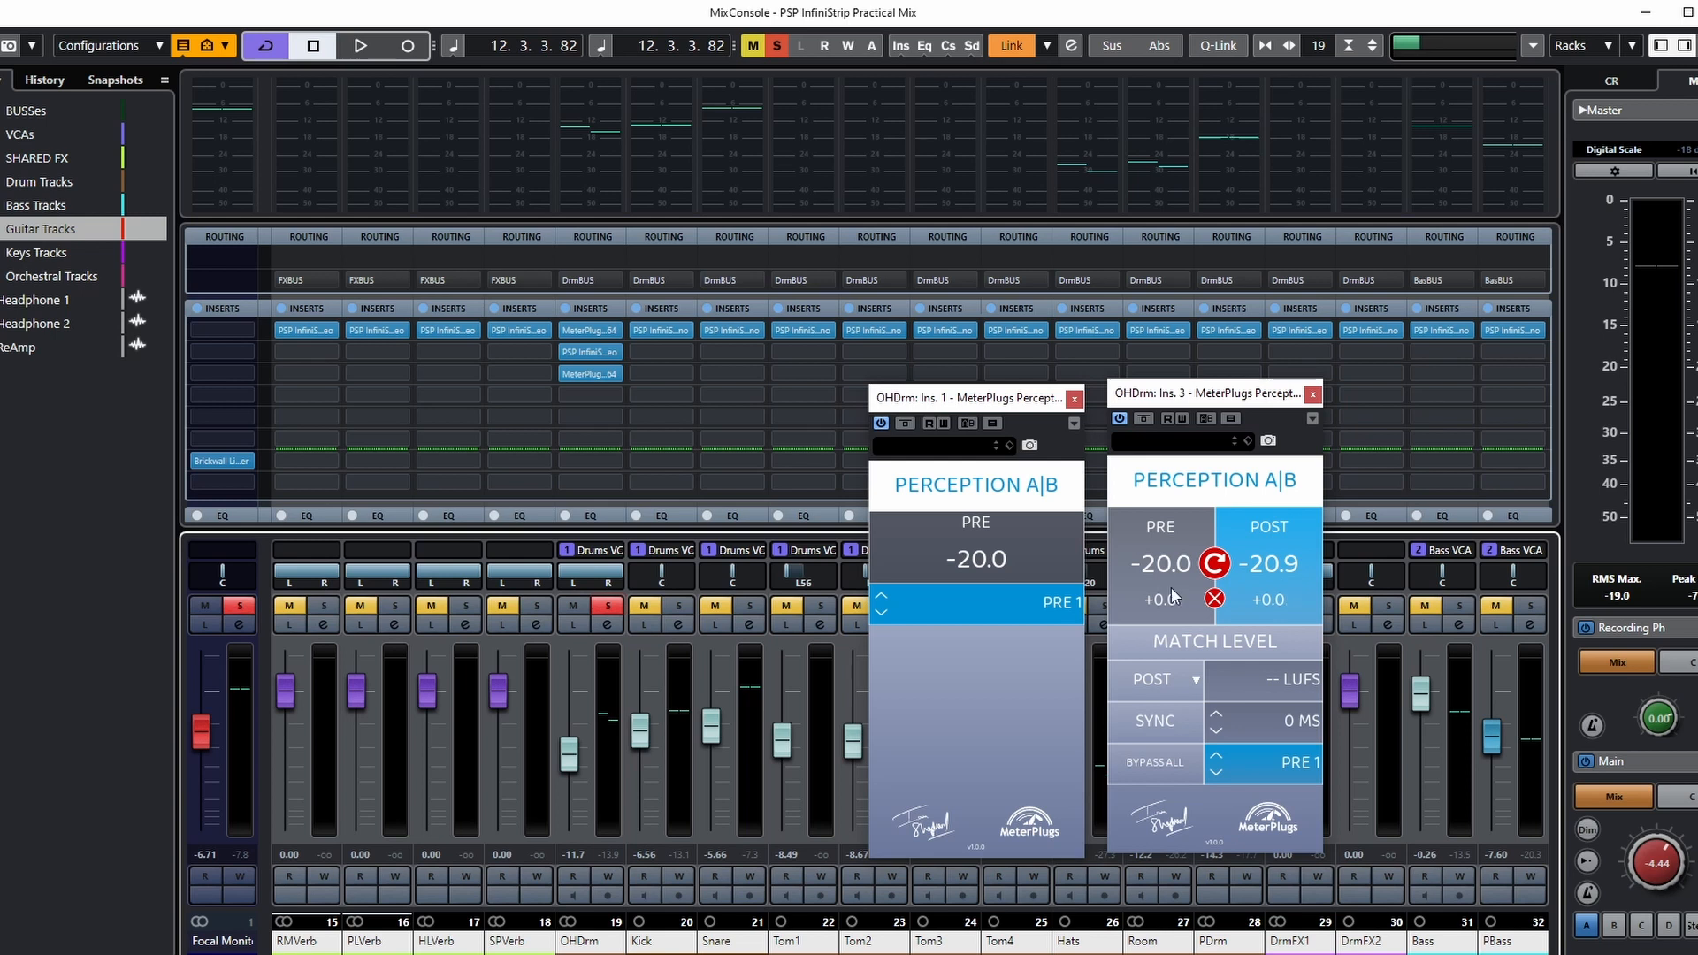
left_click(590, 353)
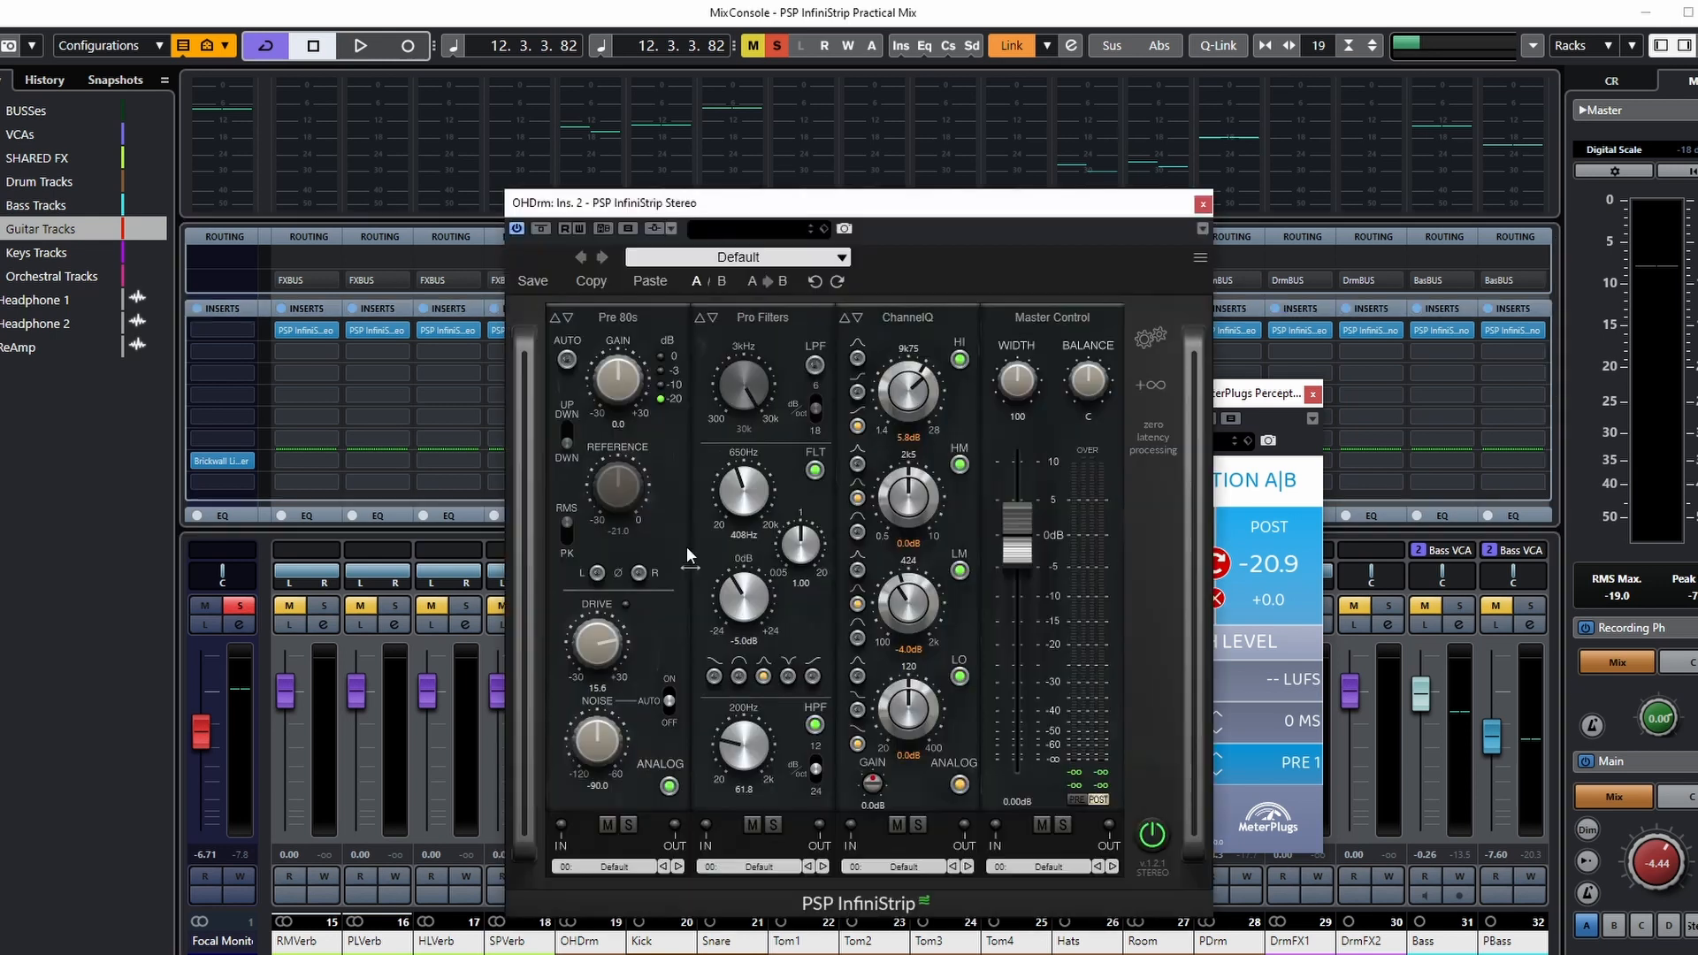
left_click(1202, 204)
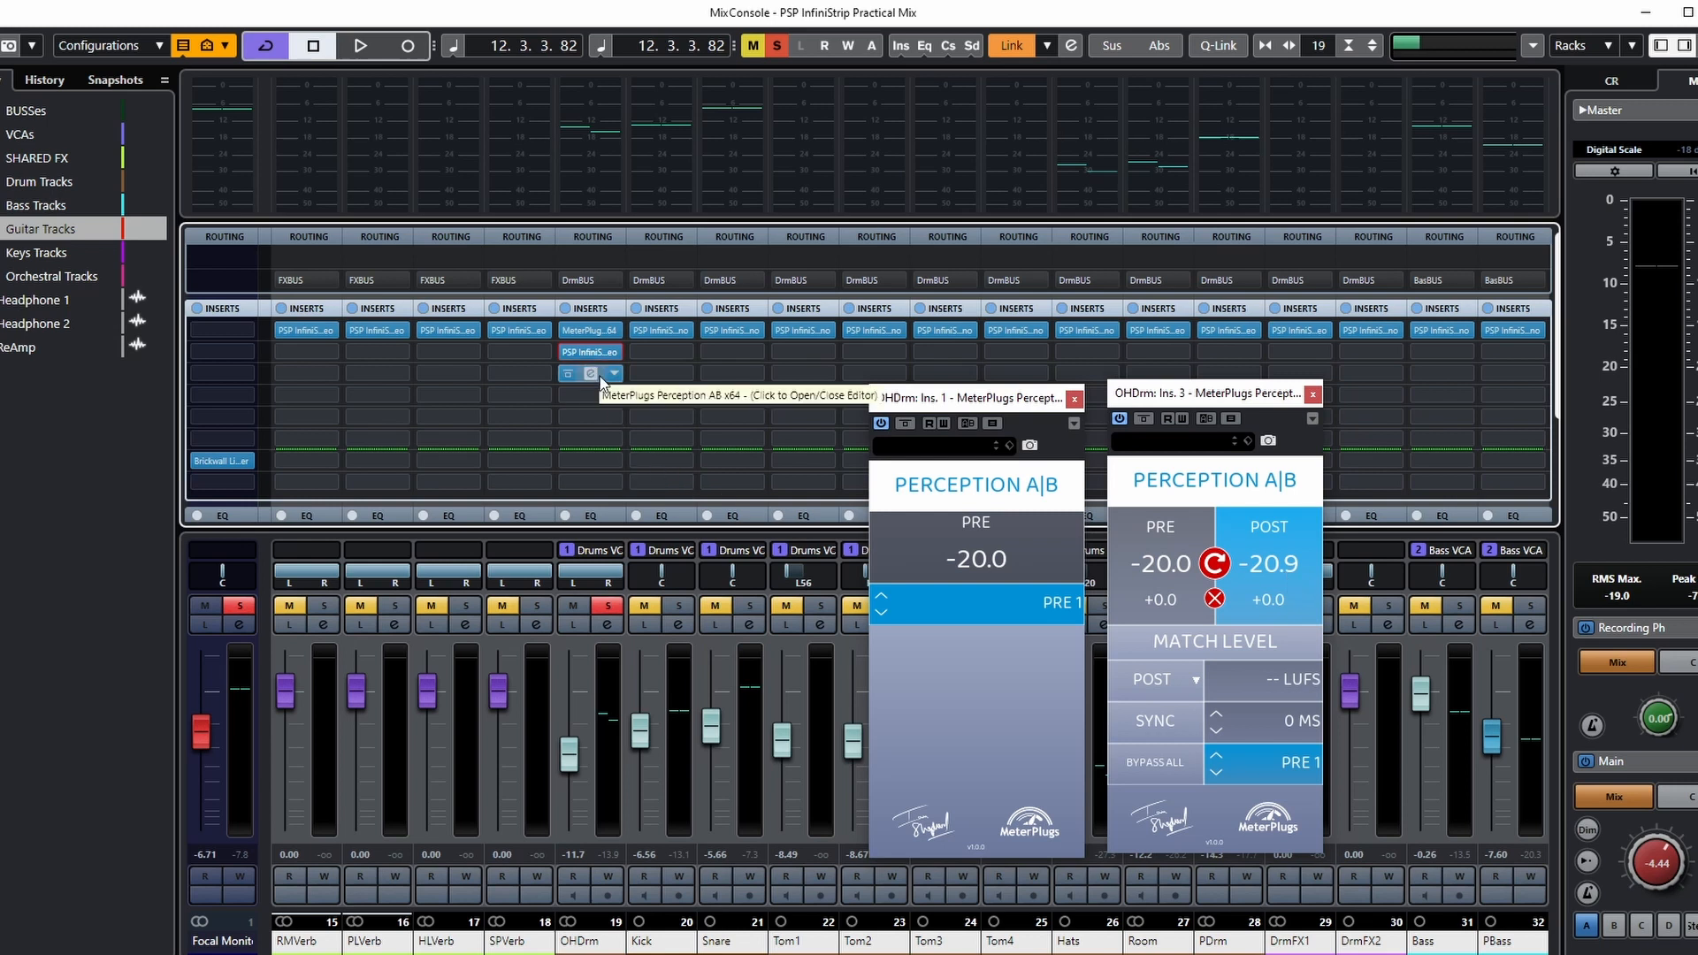
Step: Move the post Perception AB to OHDrm's sixth insert slot and load Decapitator from the Distortion plug-ins into the third slot
left_click_drag(596, 375, 591, 439)
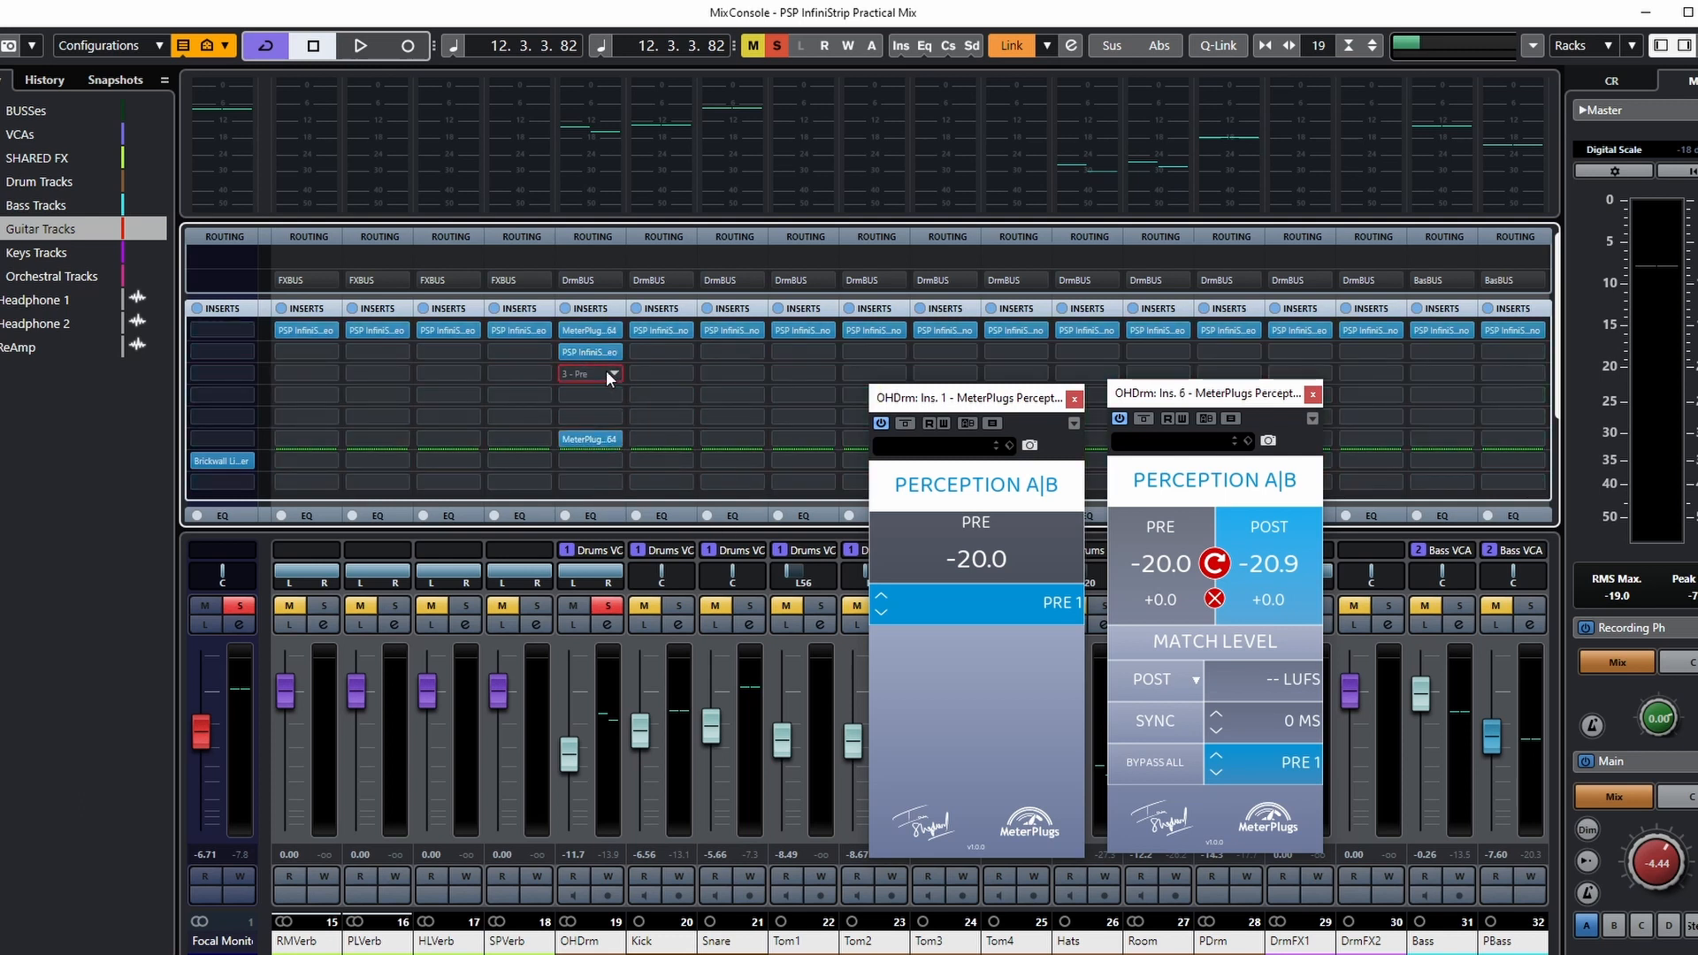
left_click(607, 372)
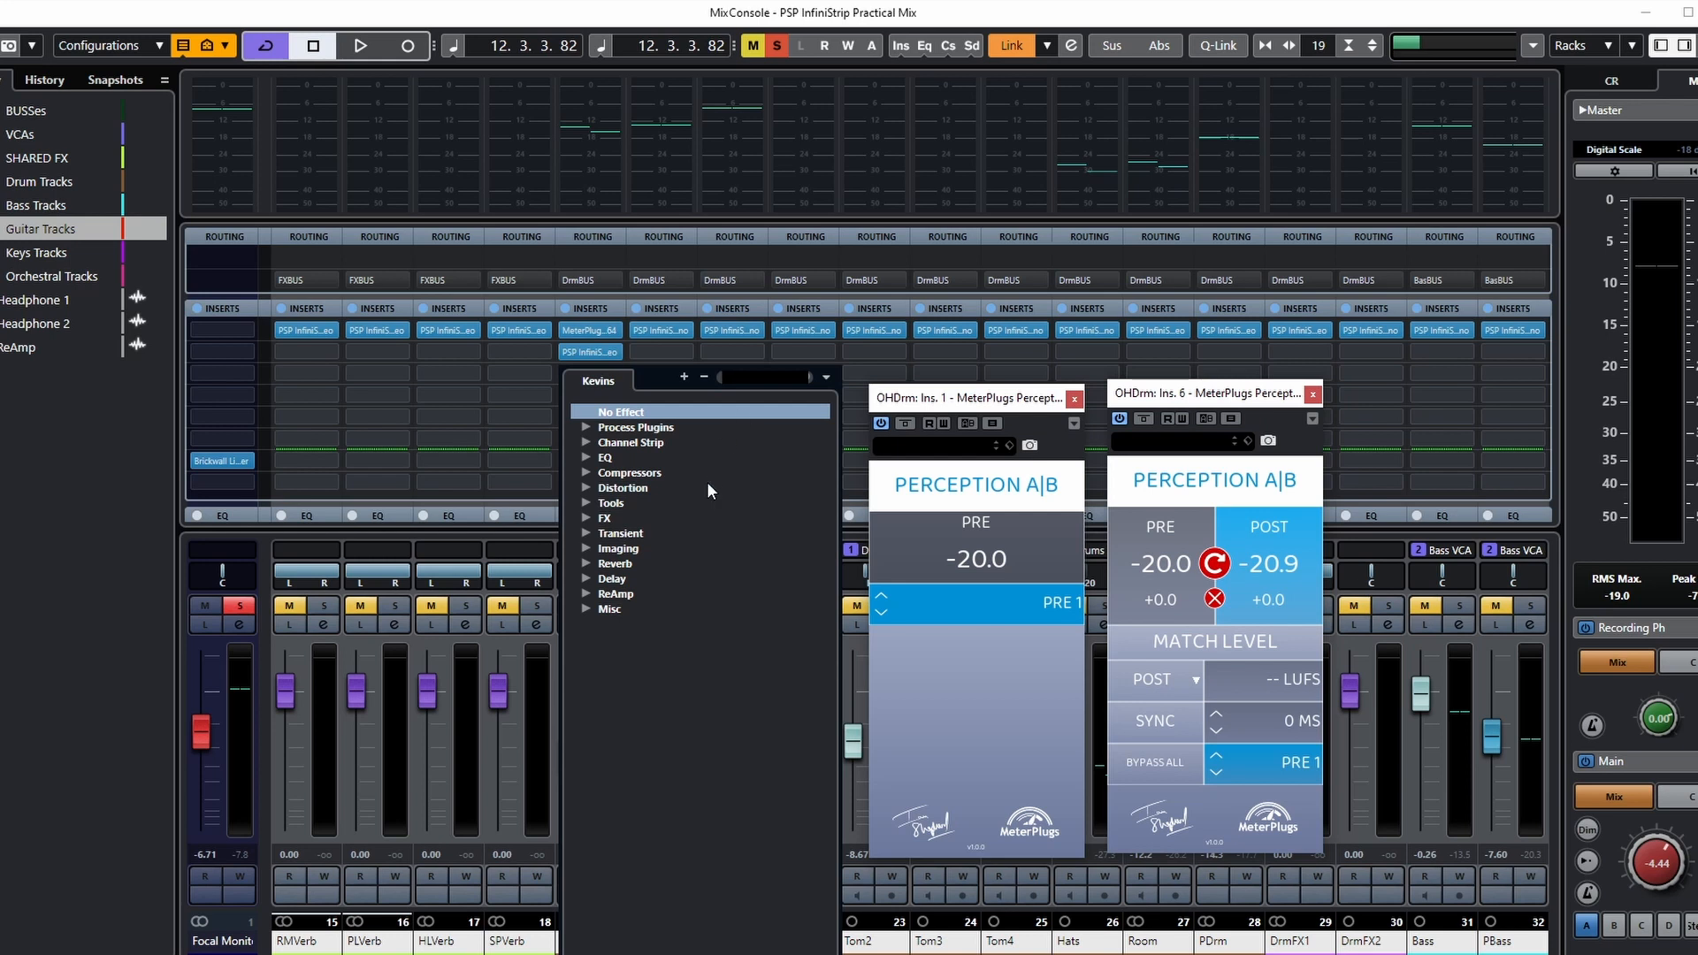
left_click(585, 488)
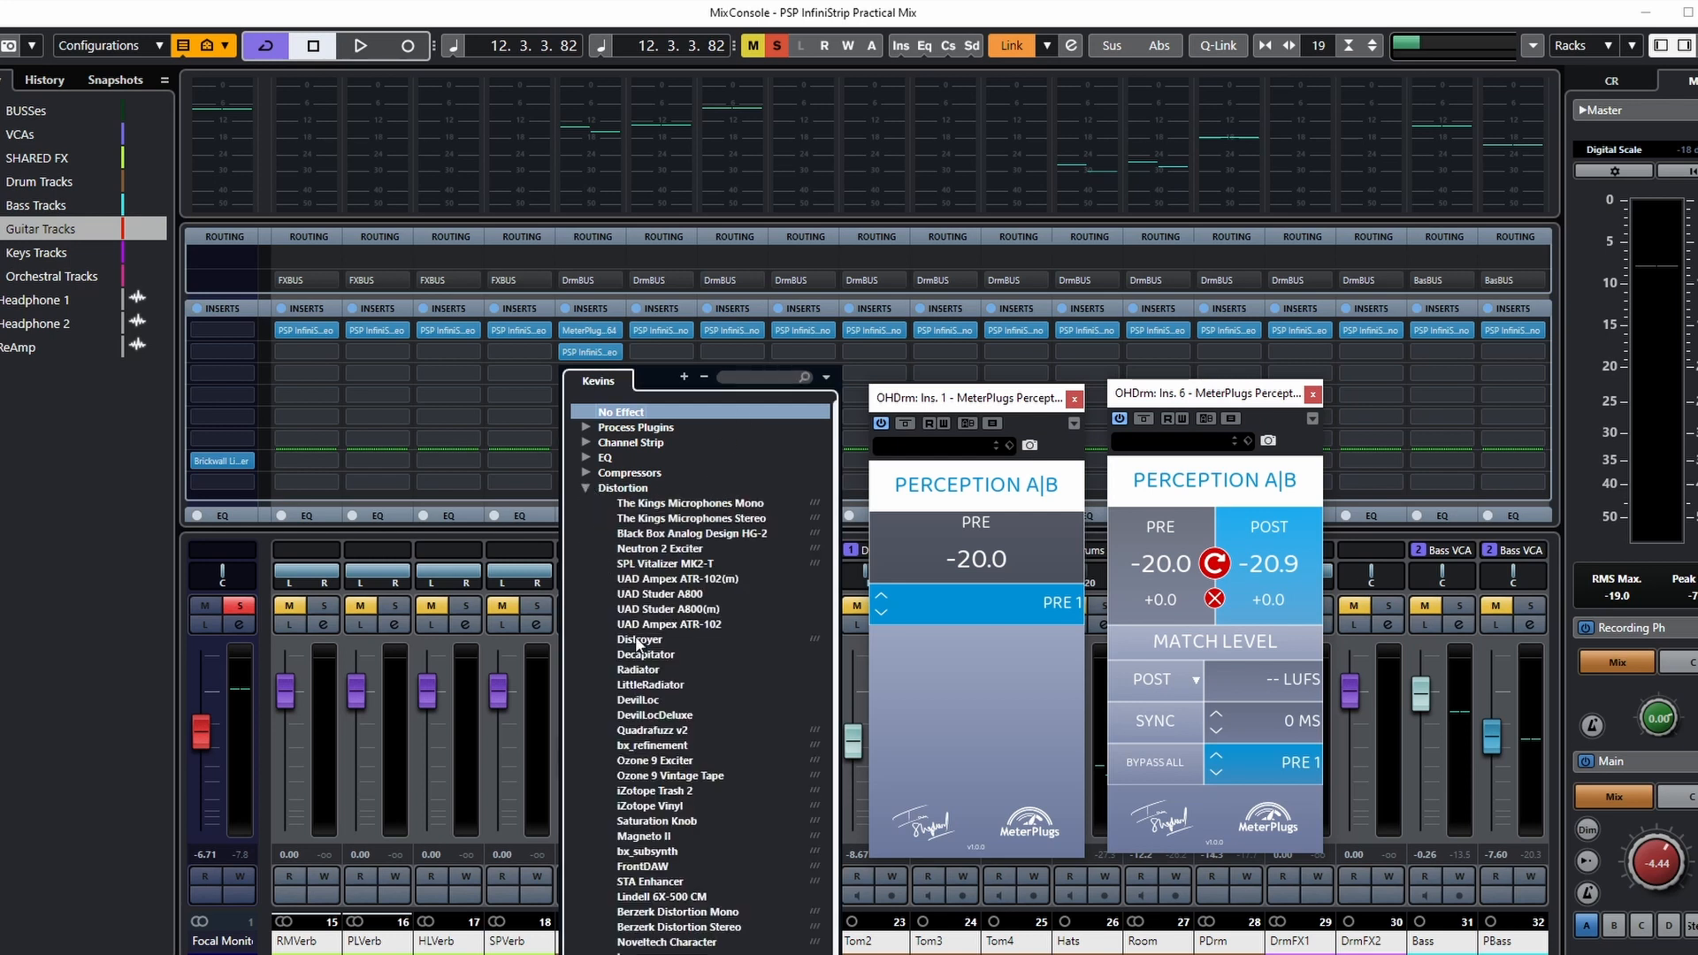
left_click(650, 686)
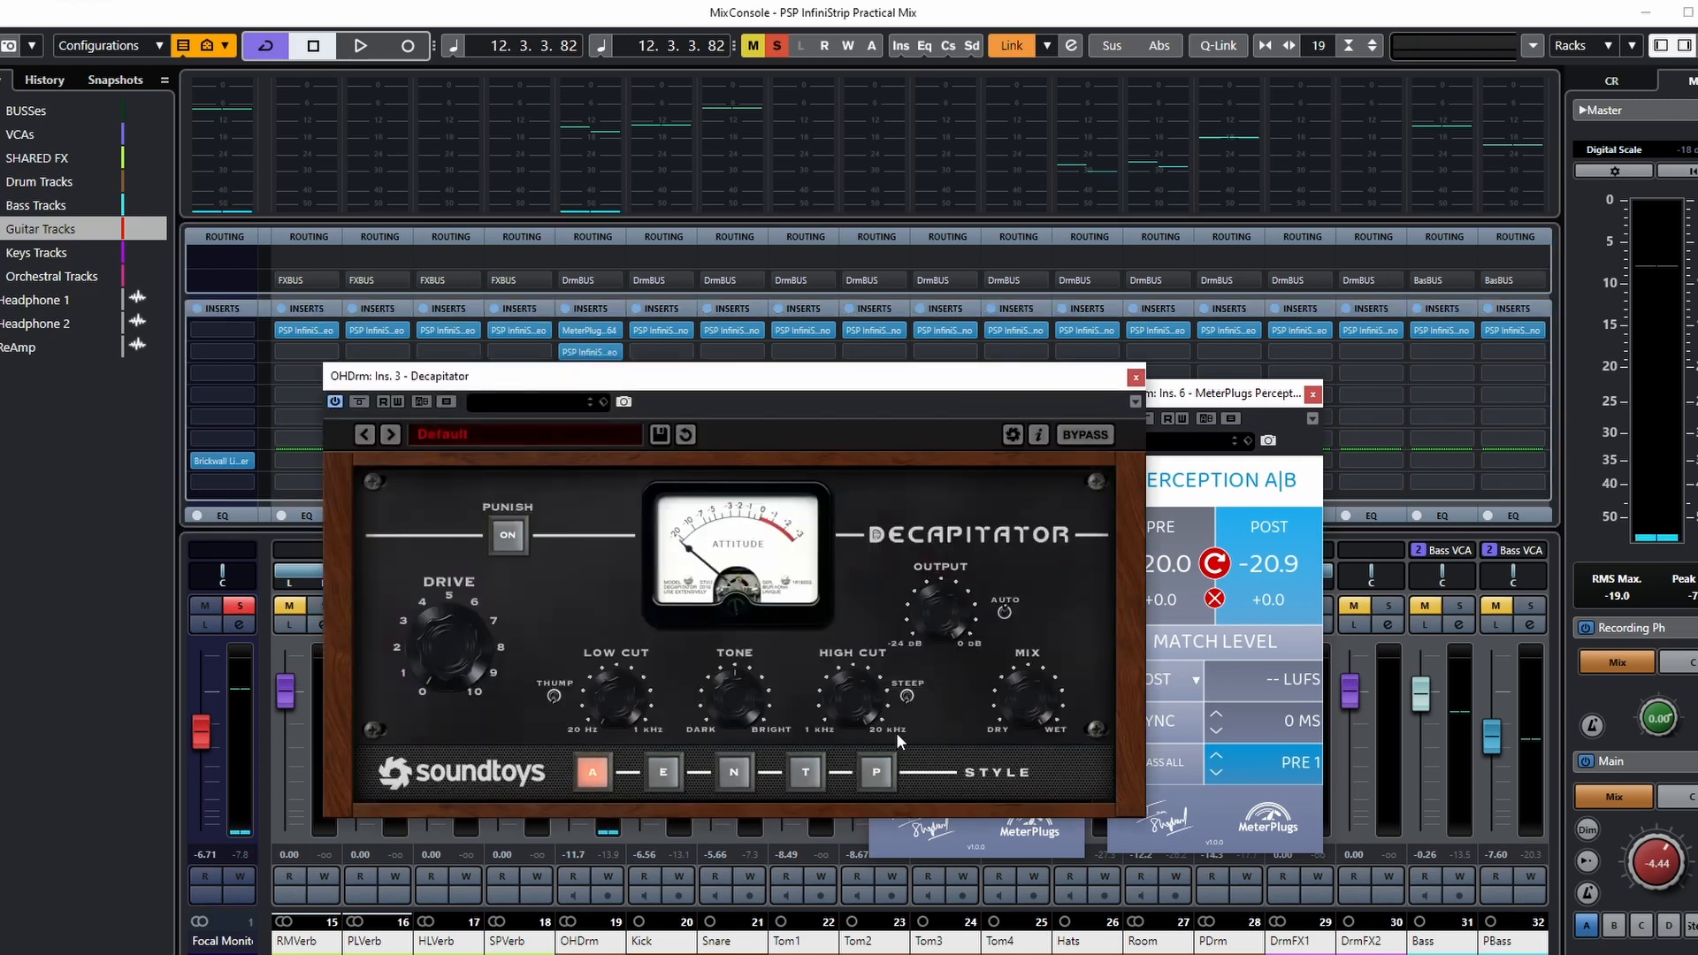
Step: Adjust Decapitator's Drive on OHDrm, play the soloed channel to measure the pre and post loudness, and close the Decapitator editor
left_click_drag(448, 624, 458, 640)
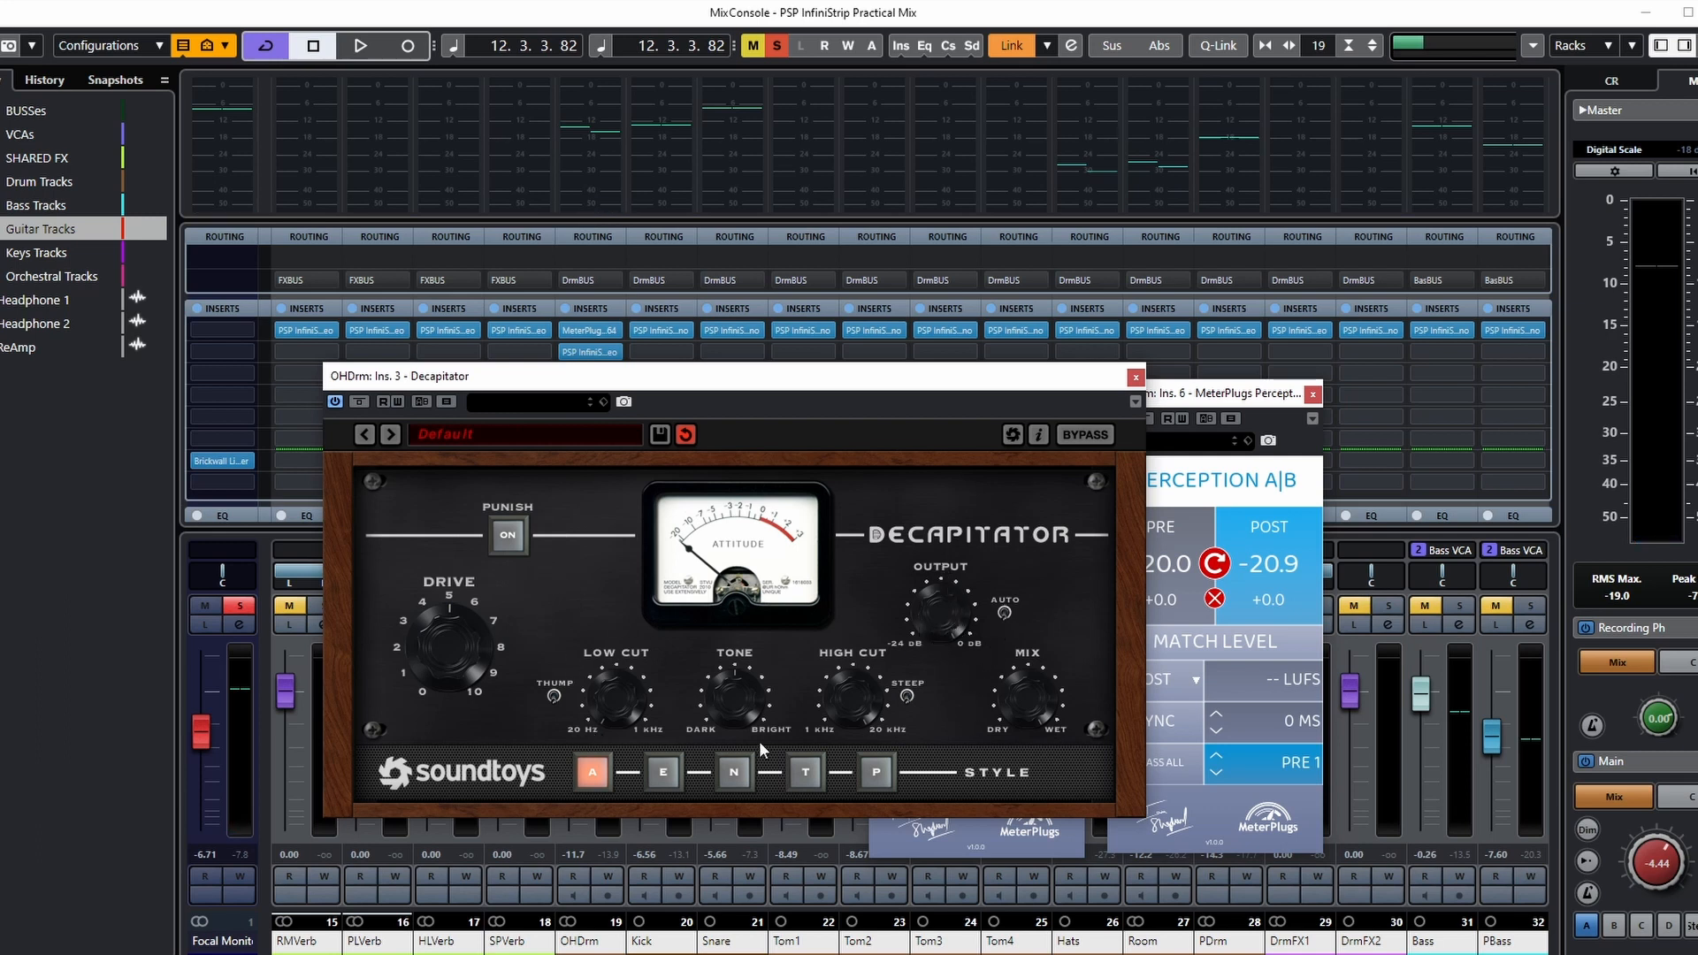
key("space")
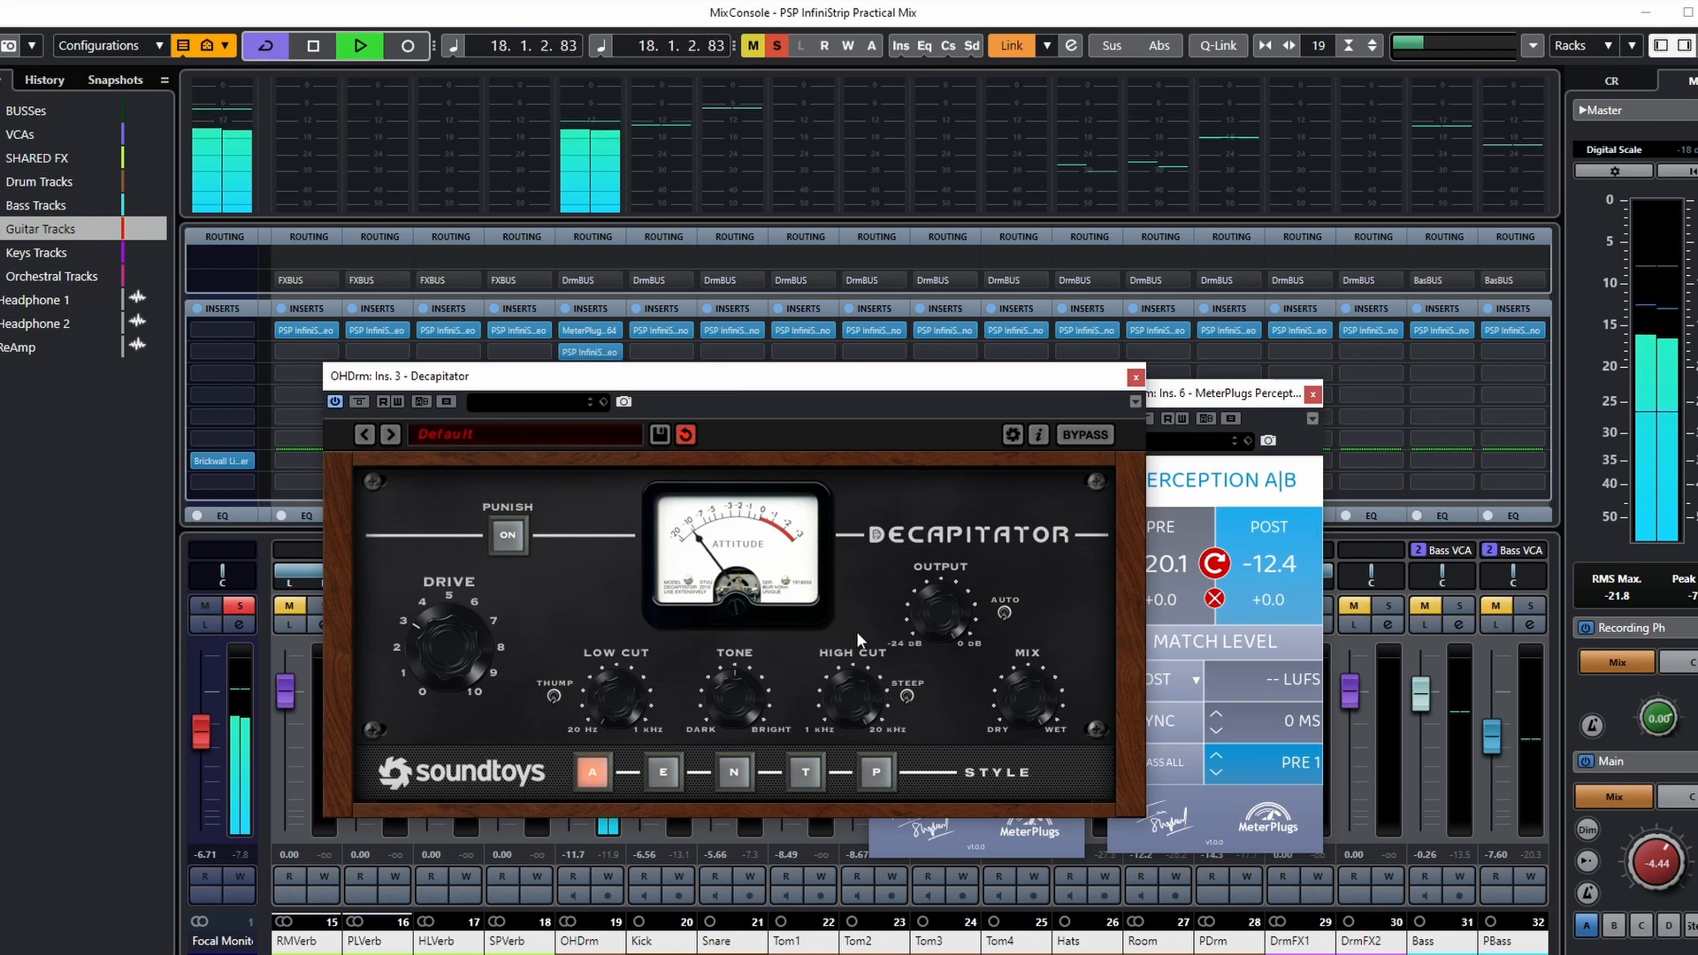
key("space")
left_click(1135, 378)
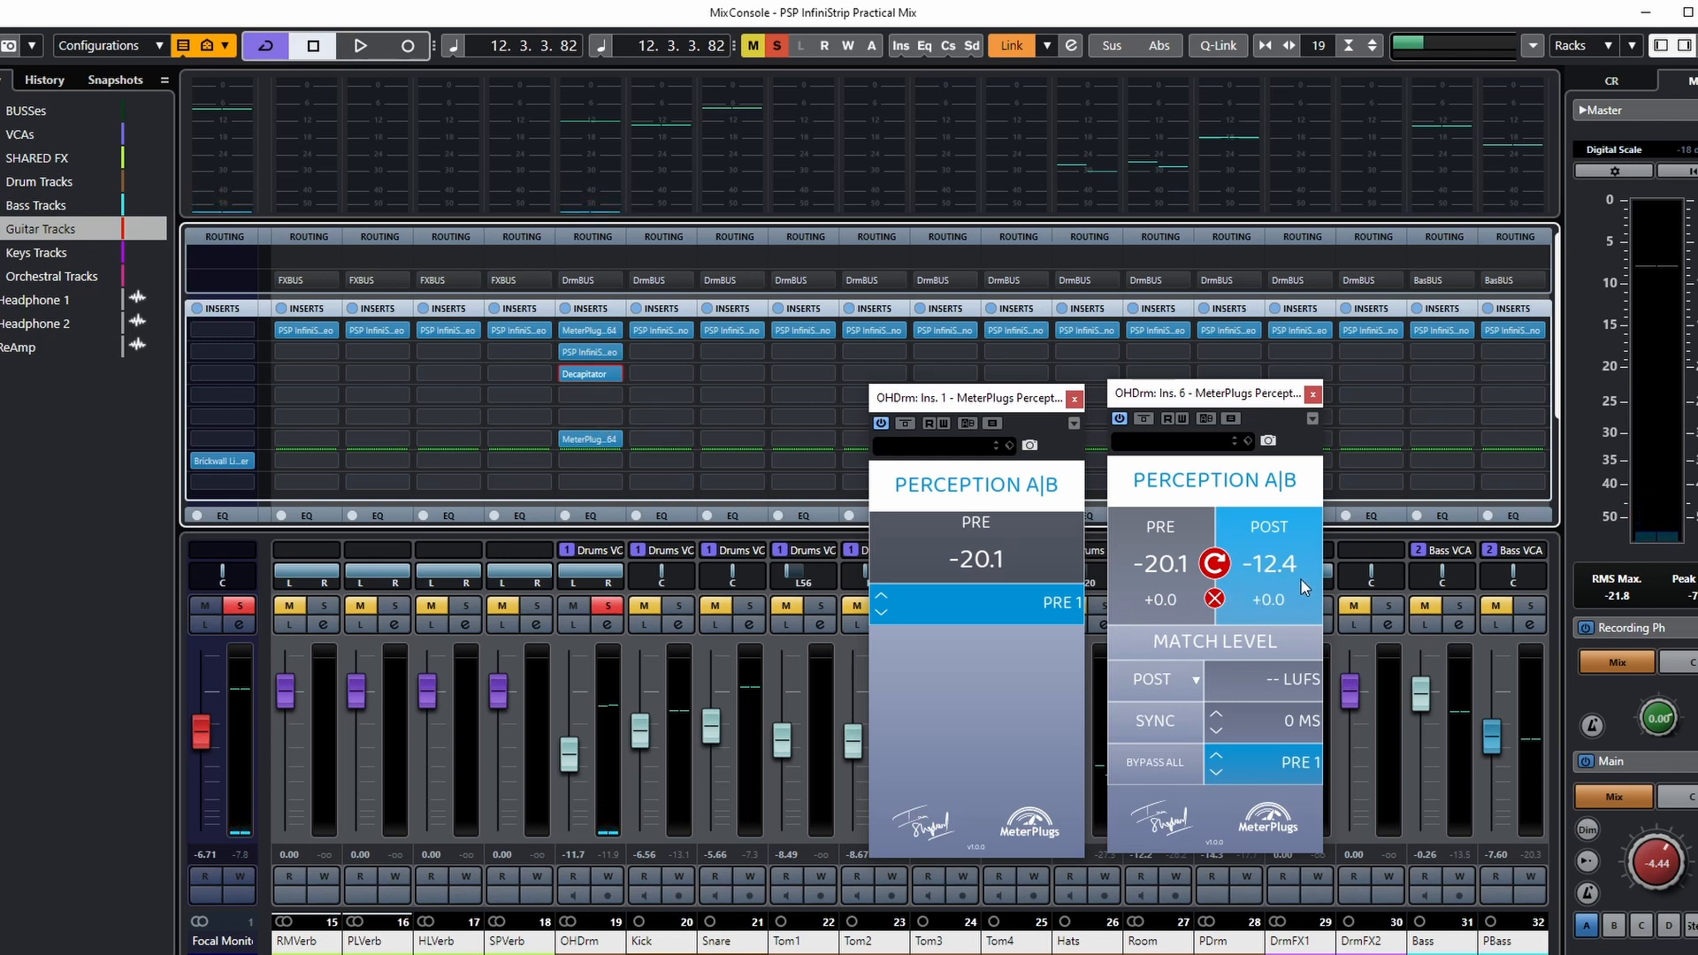
Step: Load PSP FETpressor from the Compressors plug-ins into OHDrm's fourth insert slot and close its editor
left_click(615, 397)
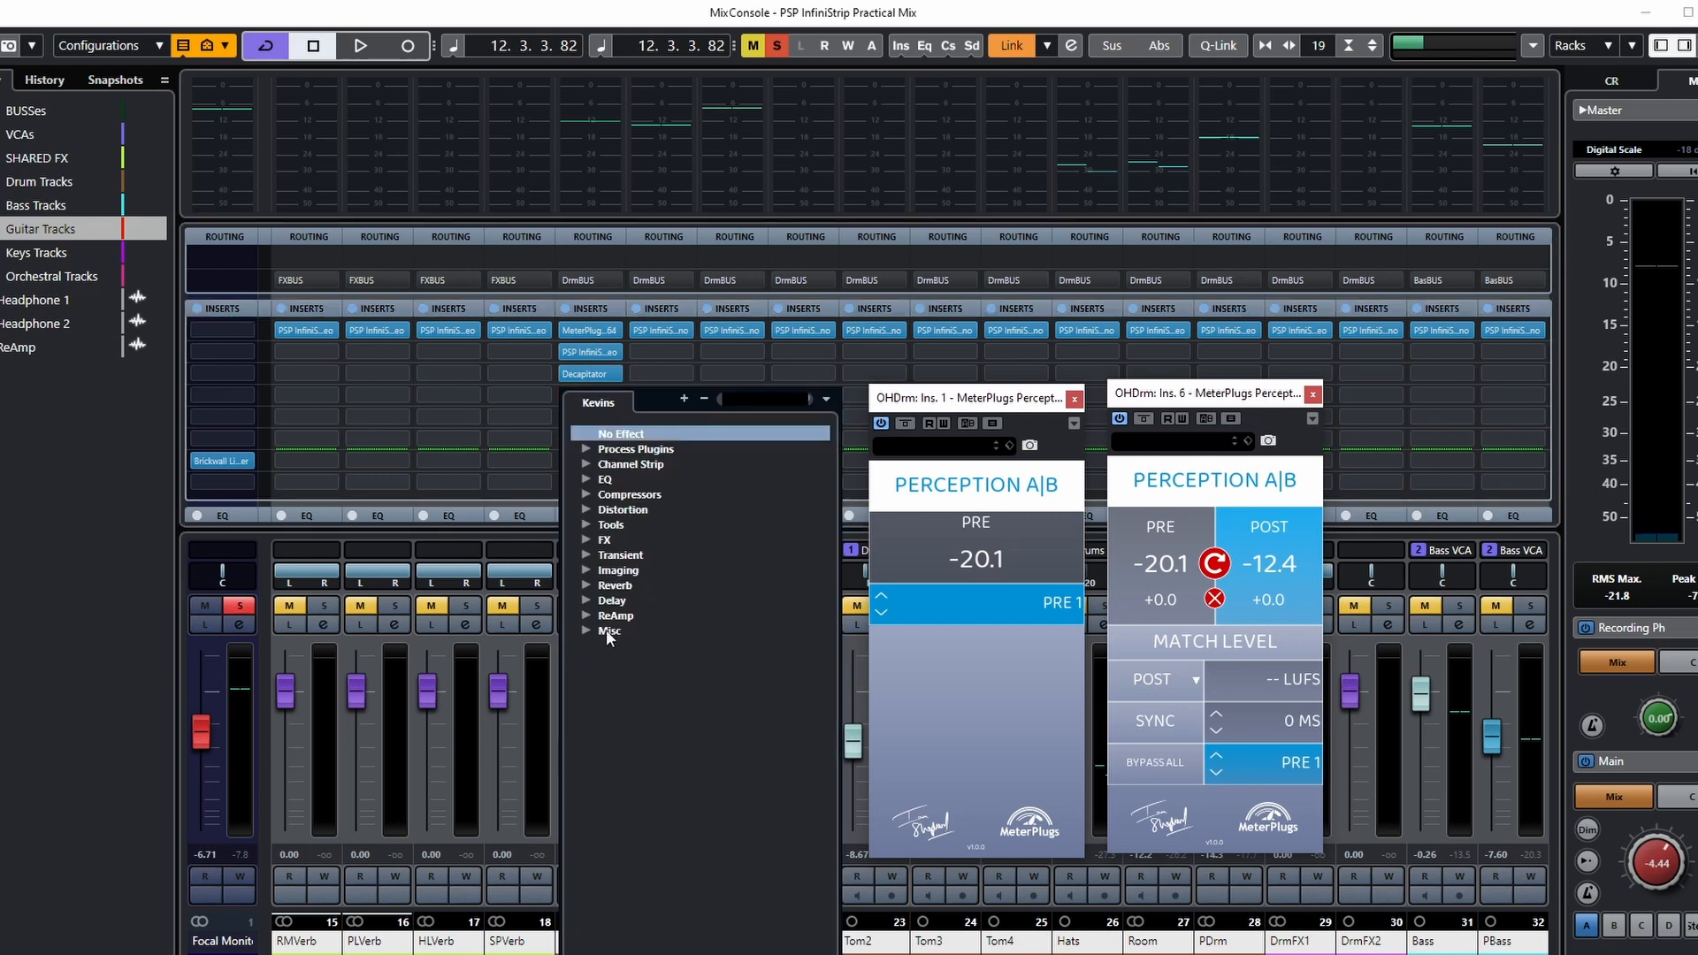
left_click(584, 495)
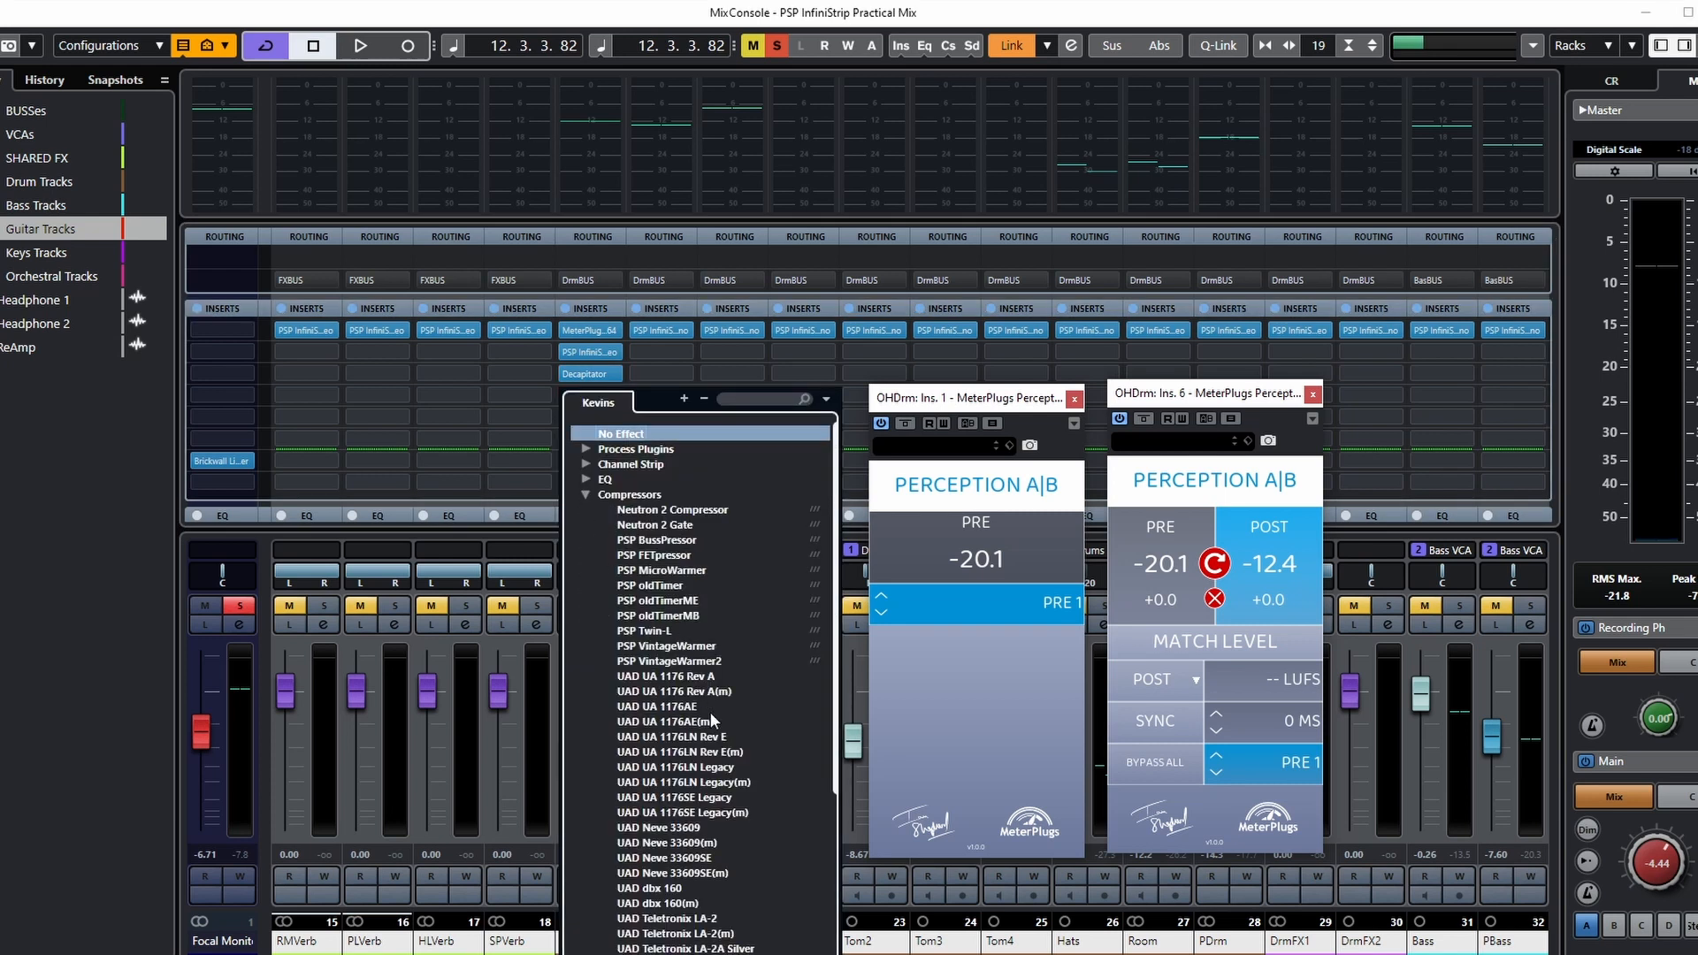
scroll(698, 672, "down", 10)
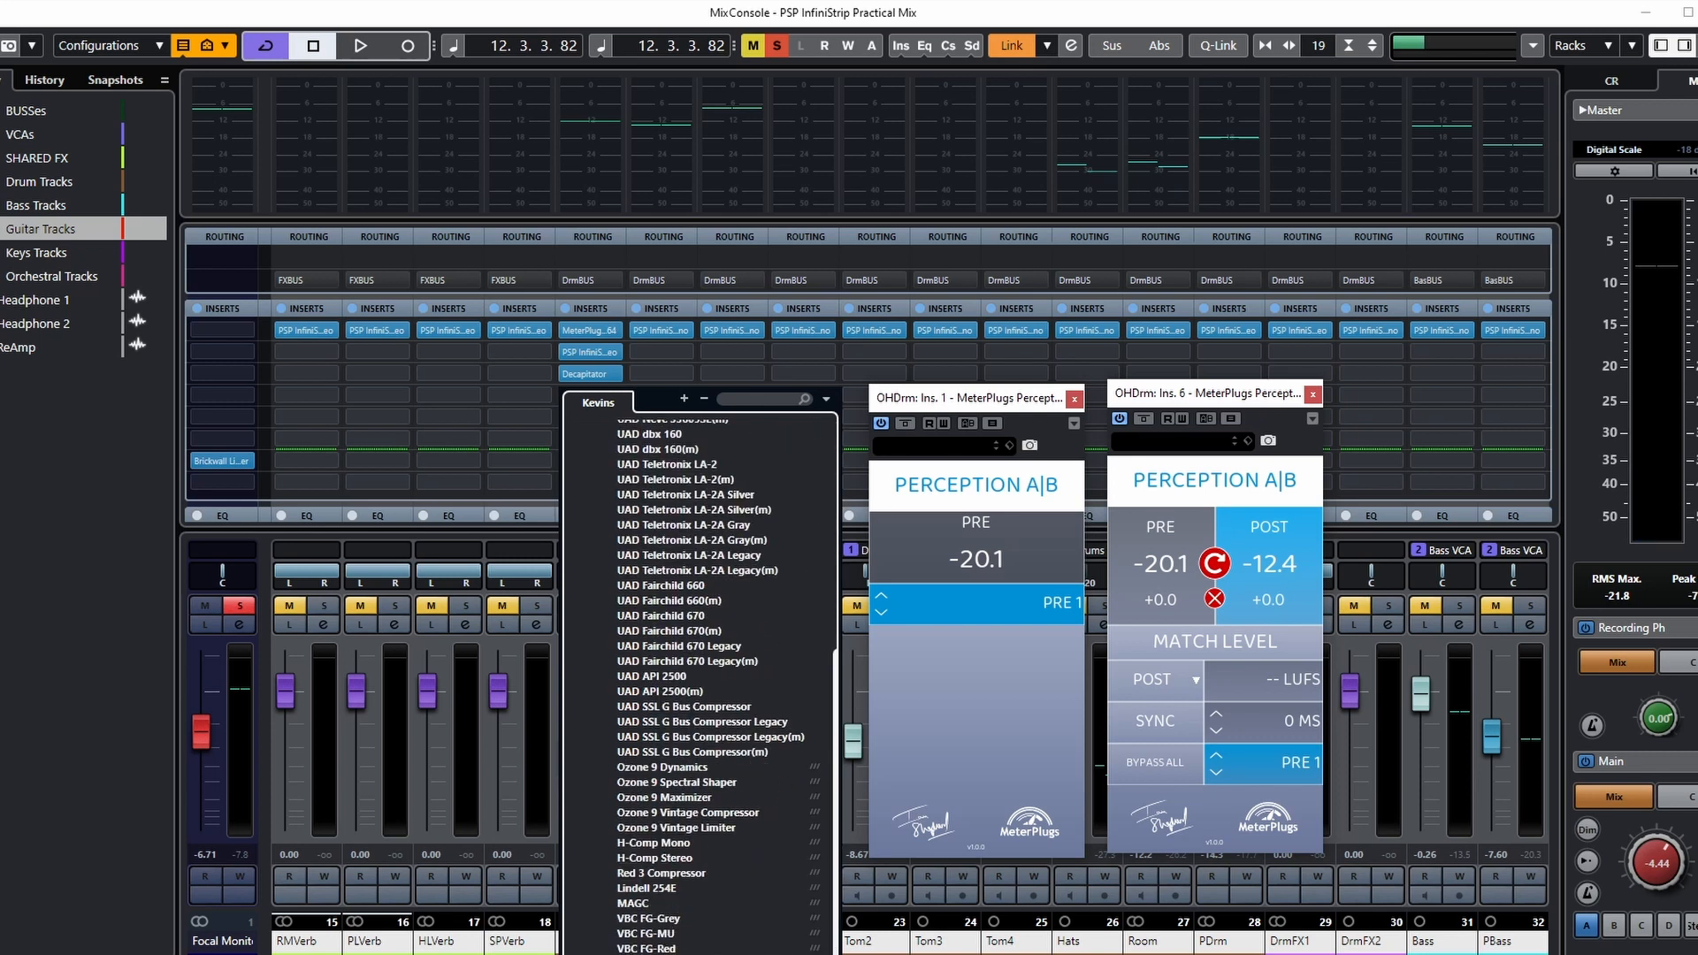
scroll(699, 672, "up", 10)
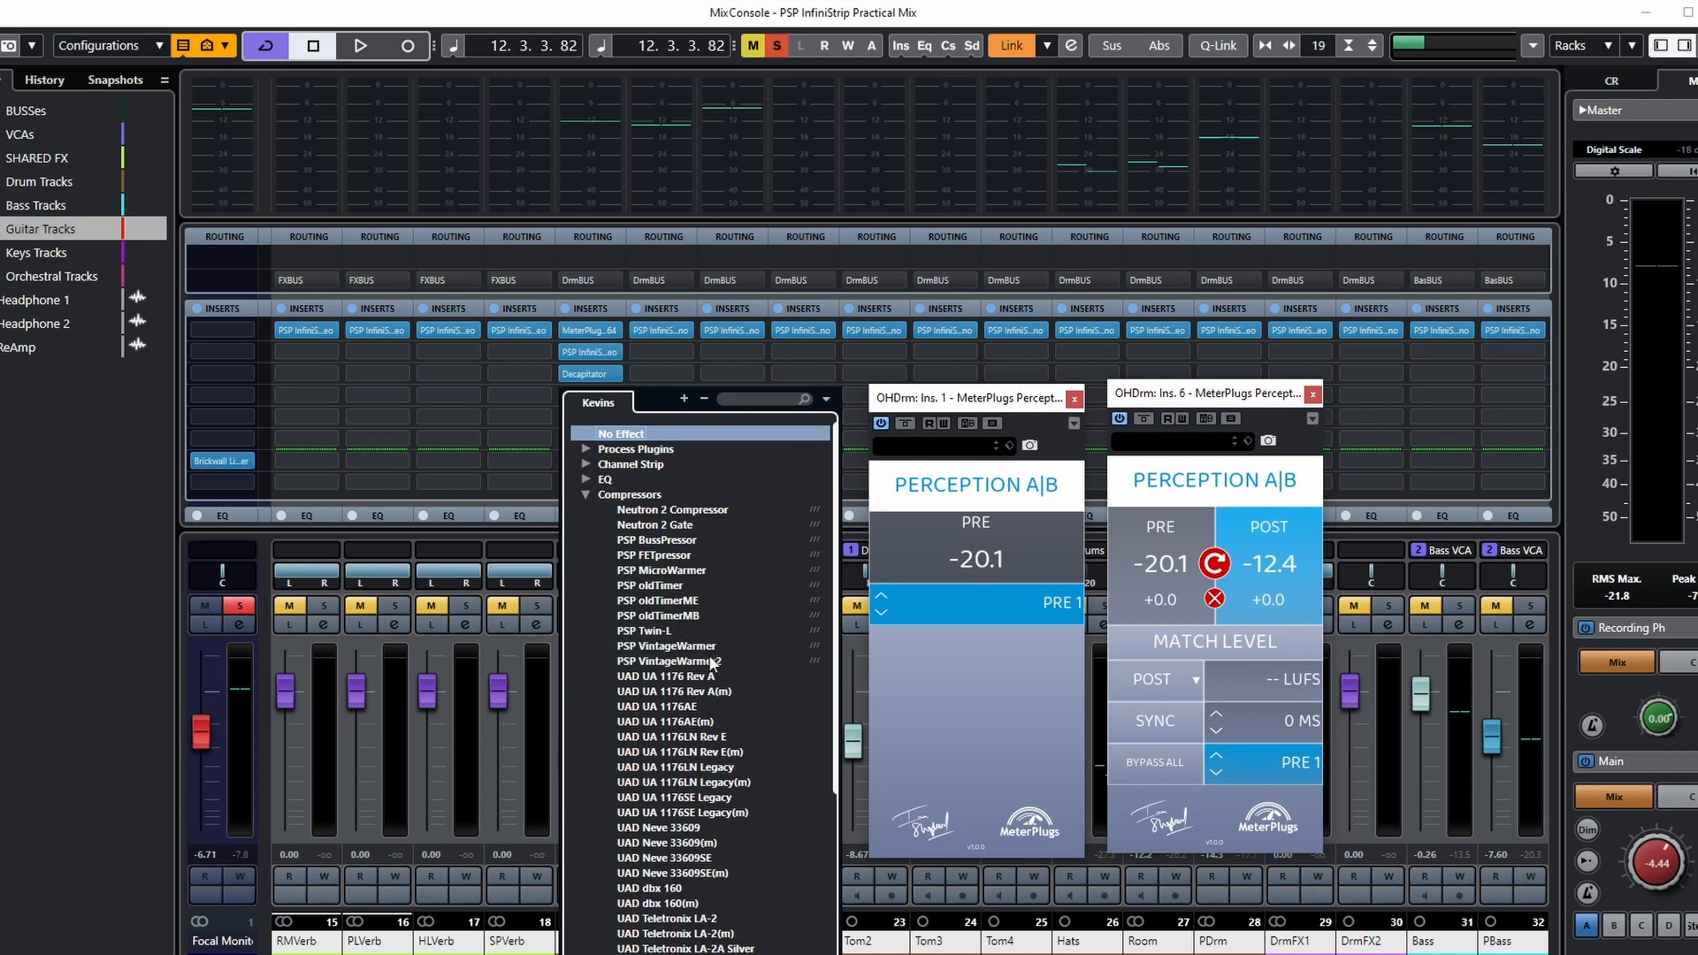
left_click(666, 556)
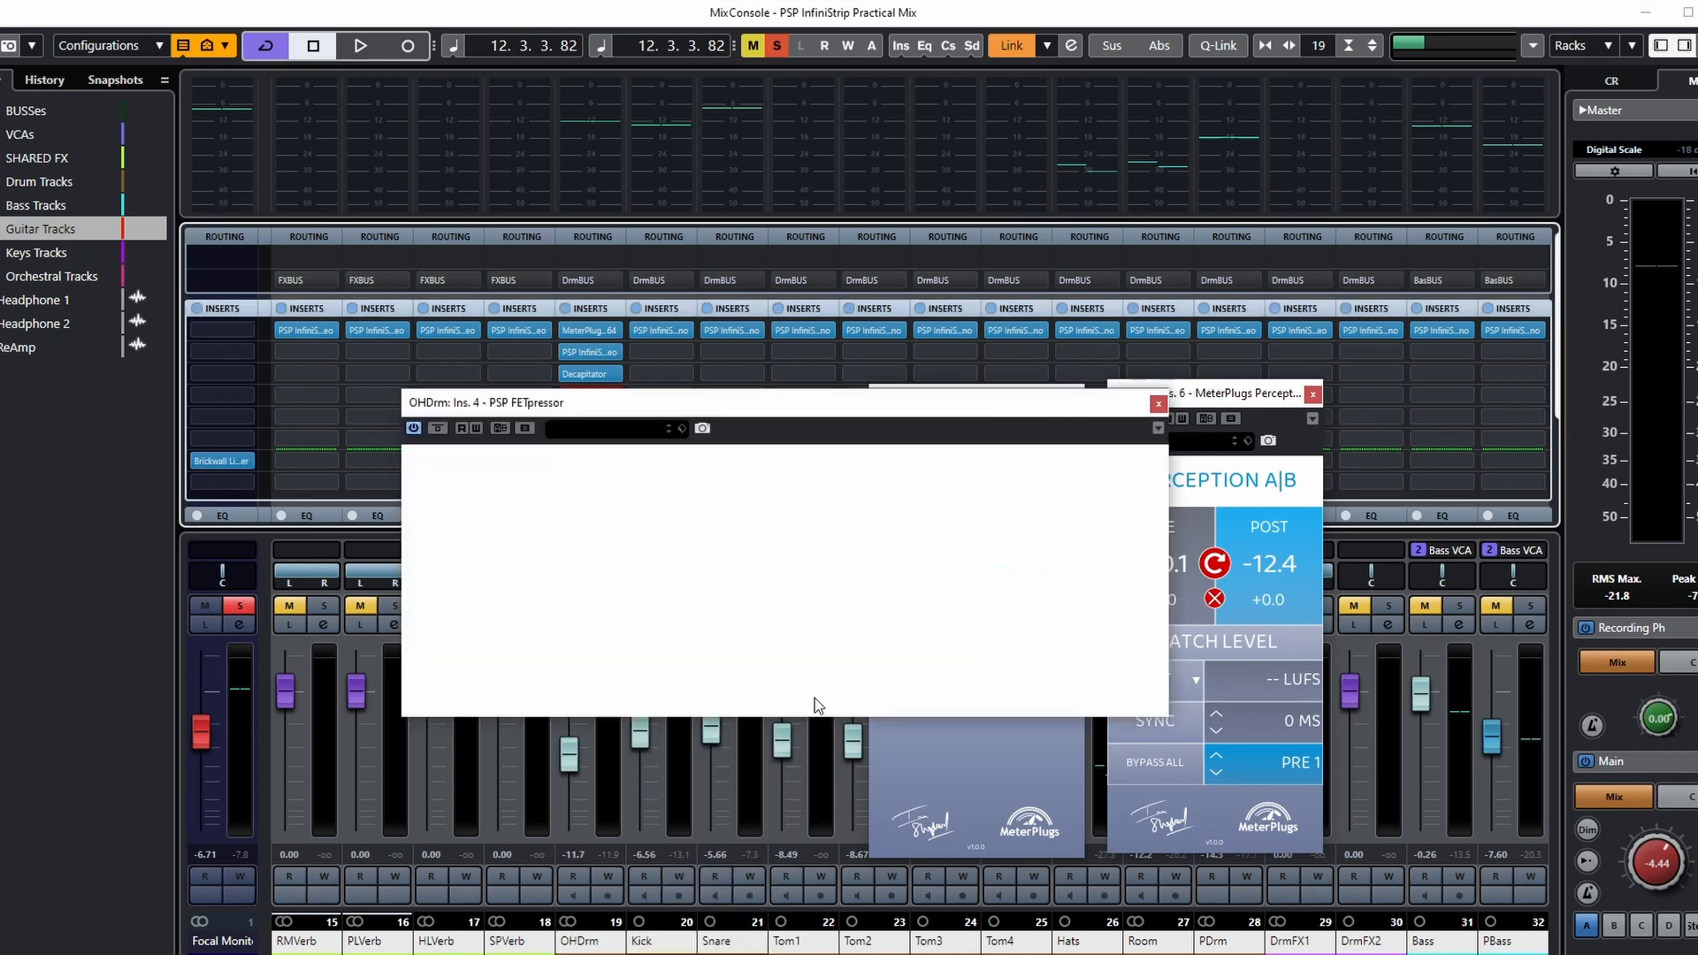
left_click_drag(712, 412, 530, 568)
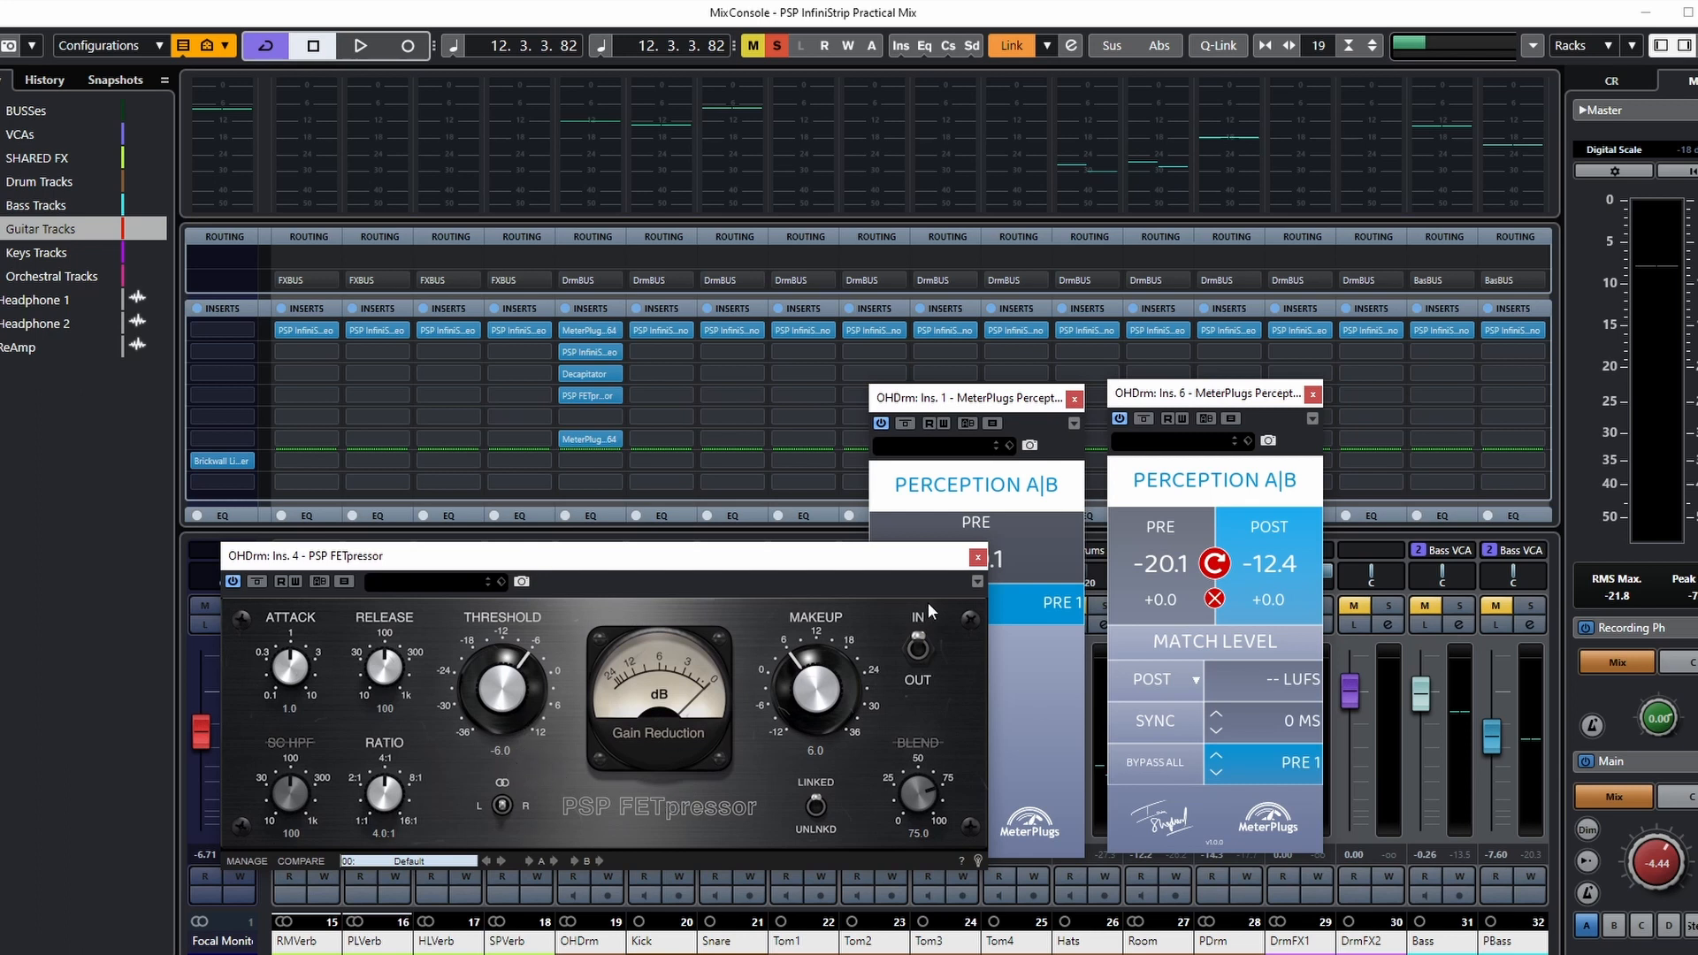
left_click(977, 557)
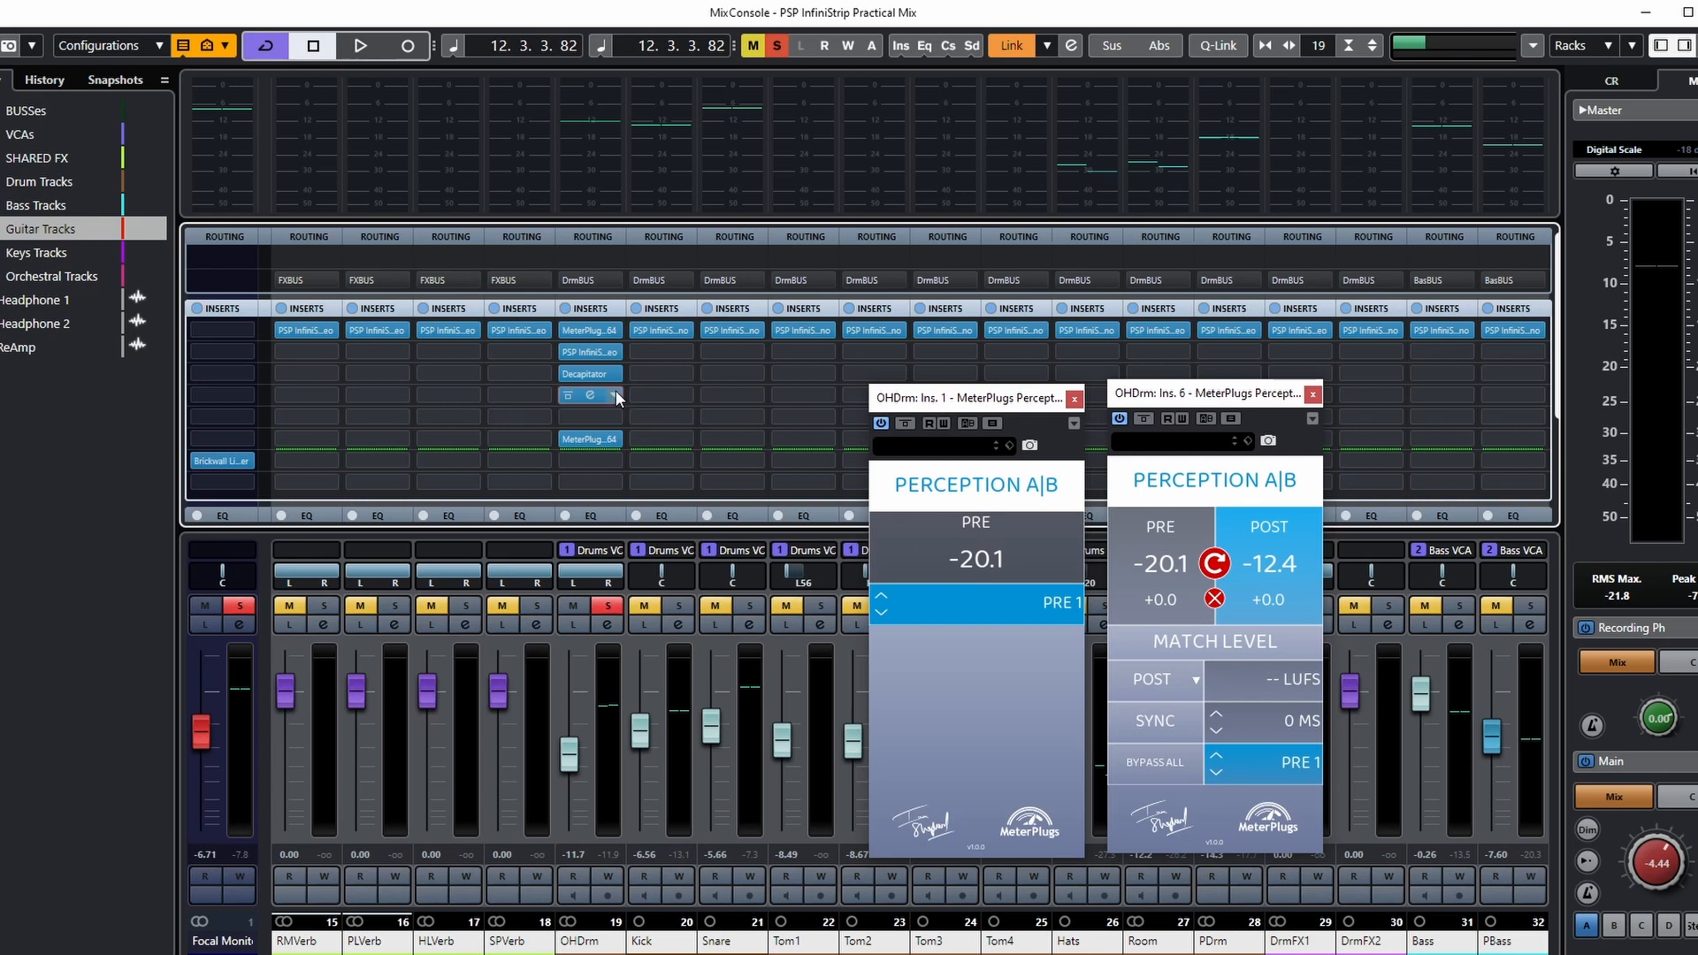
Step: Replace PSP FETpressor in OHDrm's fourth insert slot with UAD UA 1176 Rev A and adjust its Output while the soloed channel plays
left_click(615, 393)
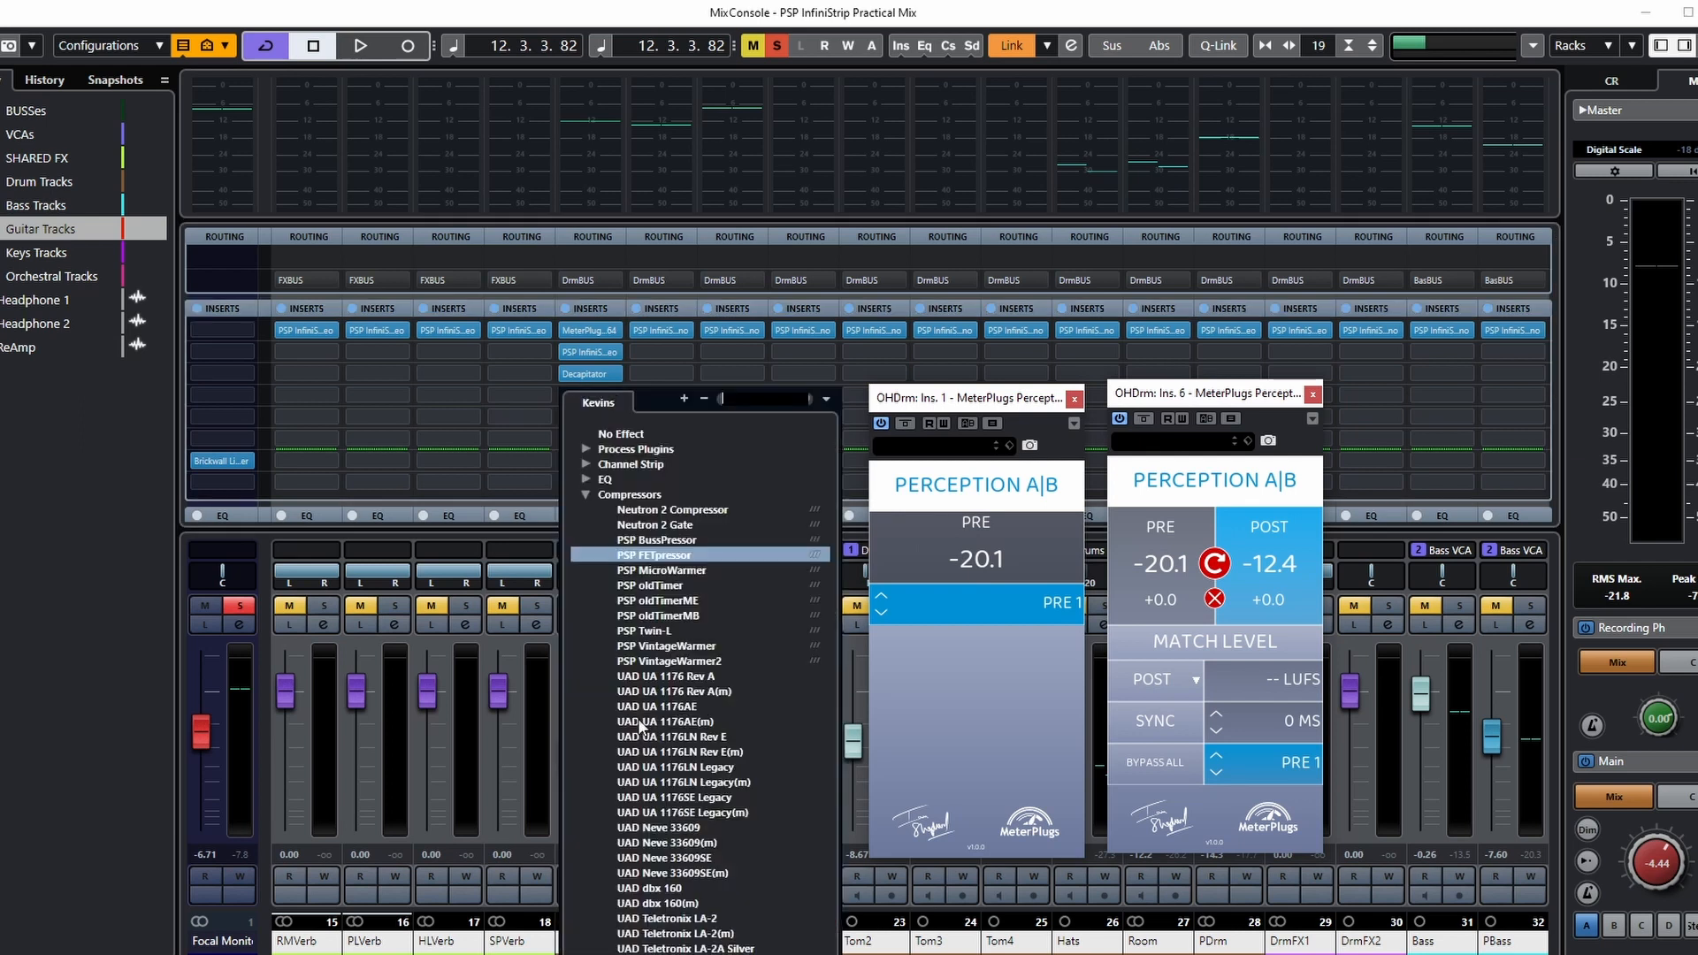
left_click(692, 680)
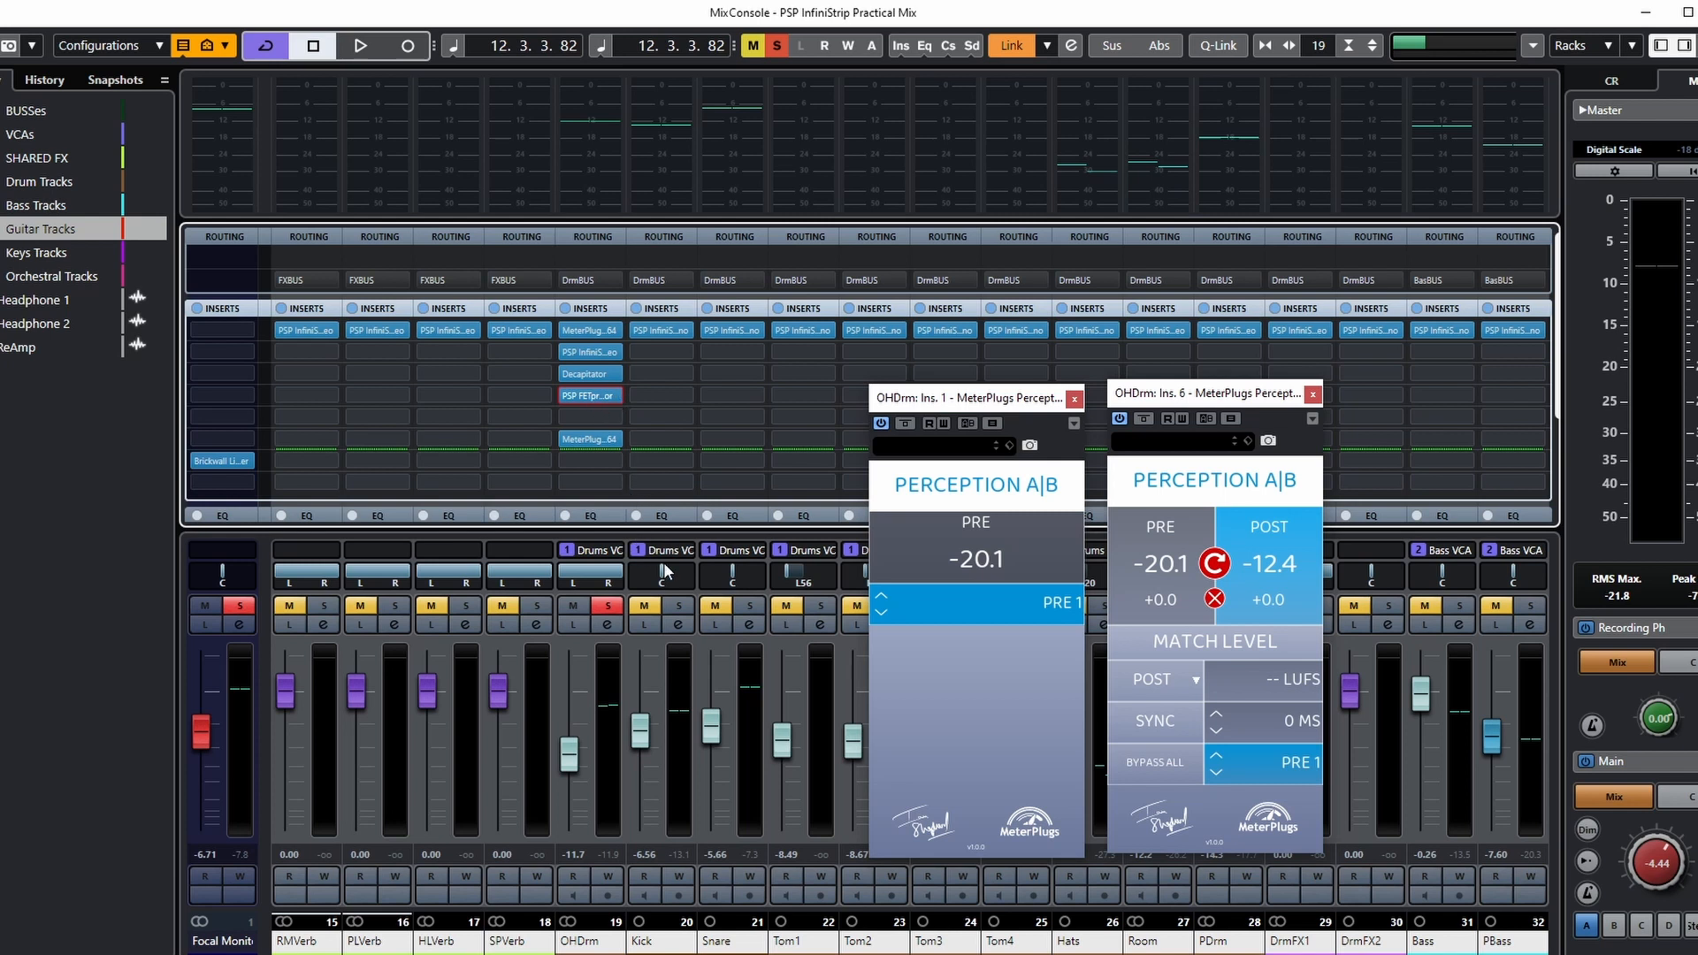
left_click_drag(1027, 267, 724, 482)
key("space")
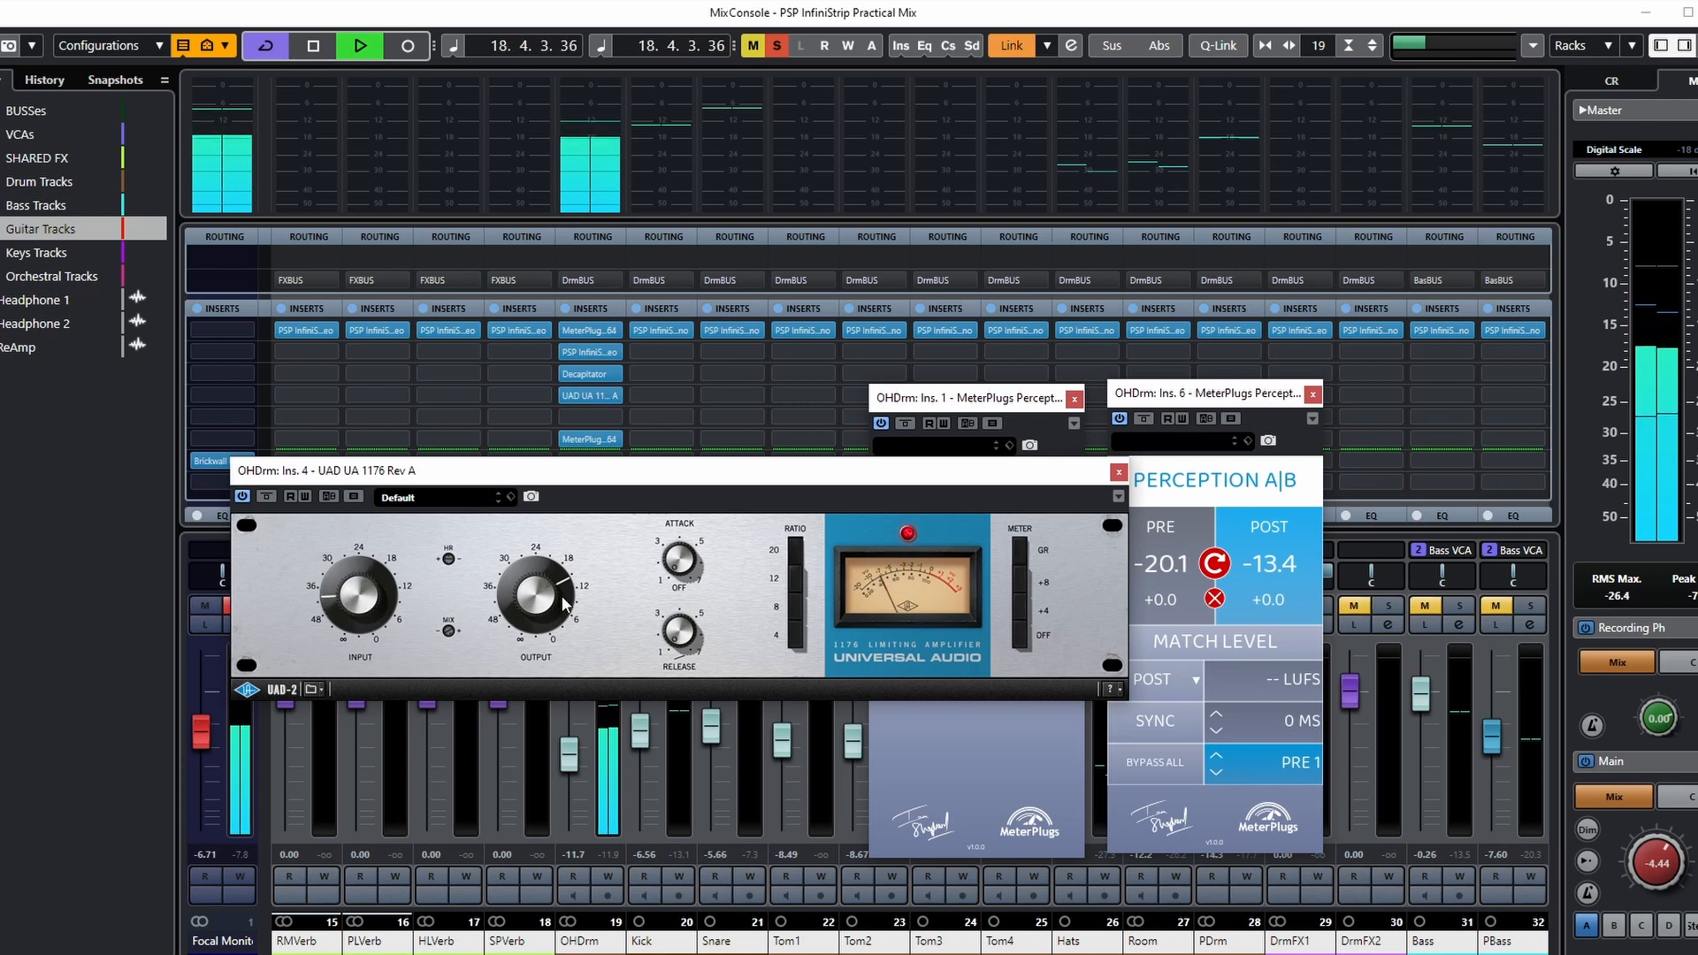
left_click_drag(562, 597, 557, 604)
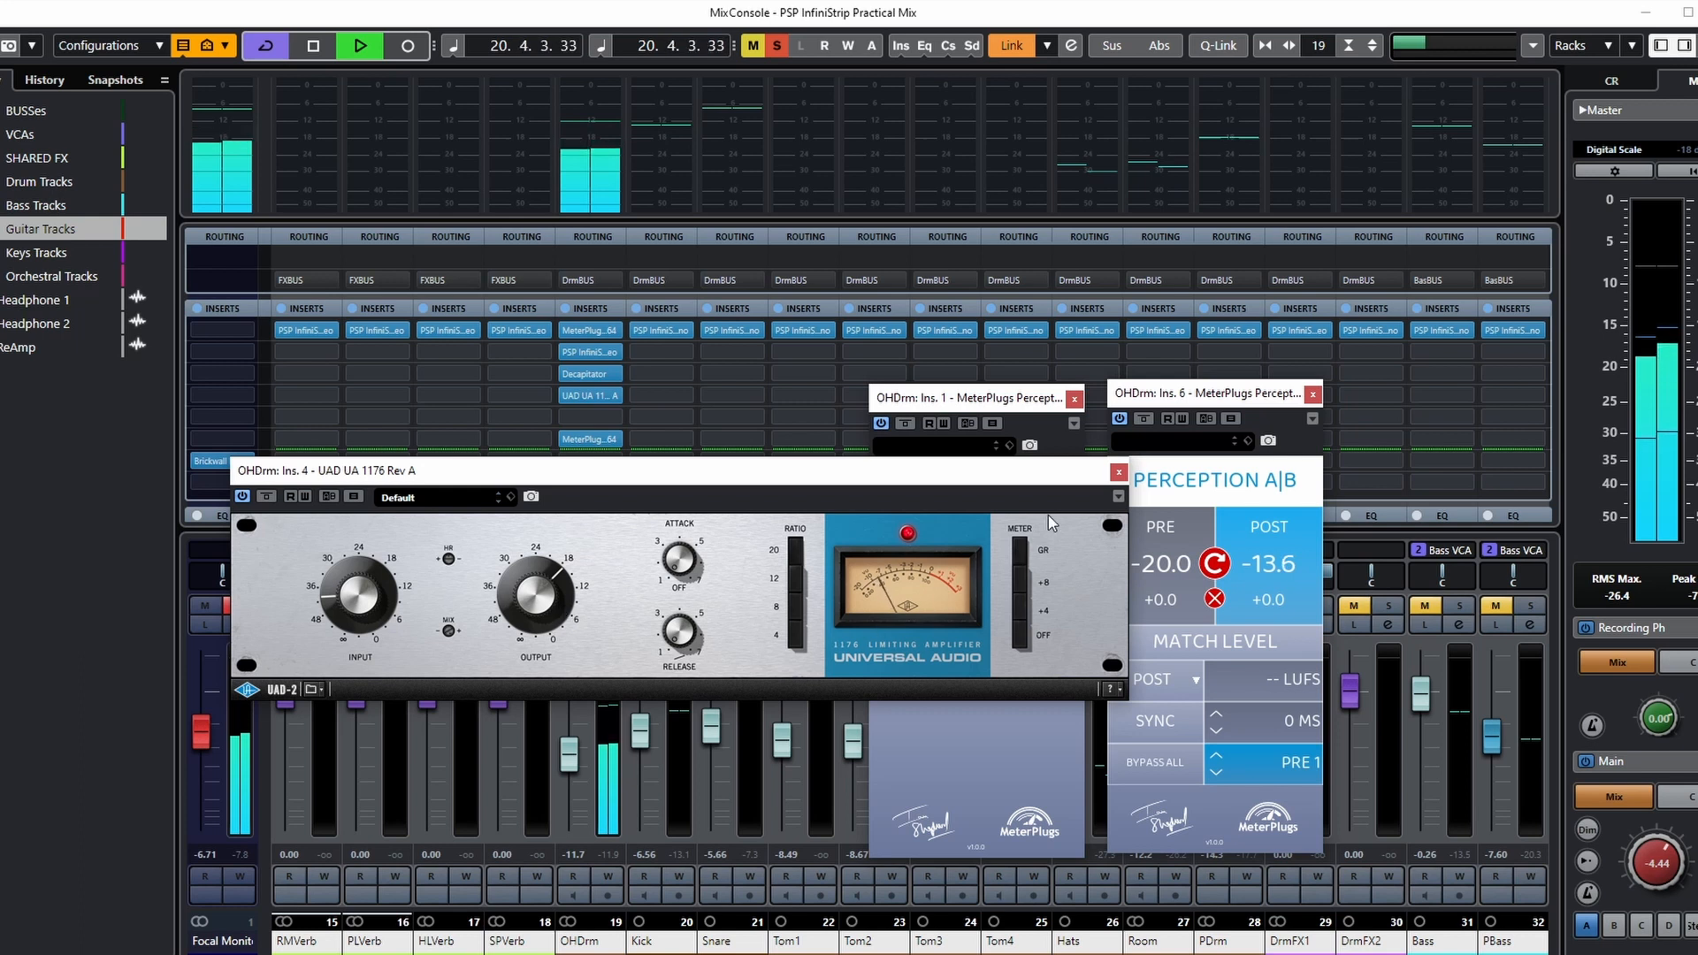
key("space")
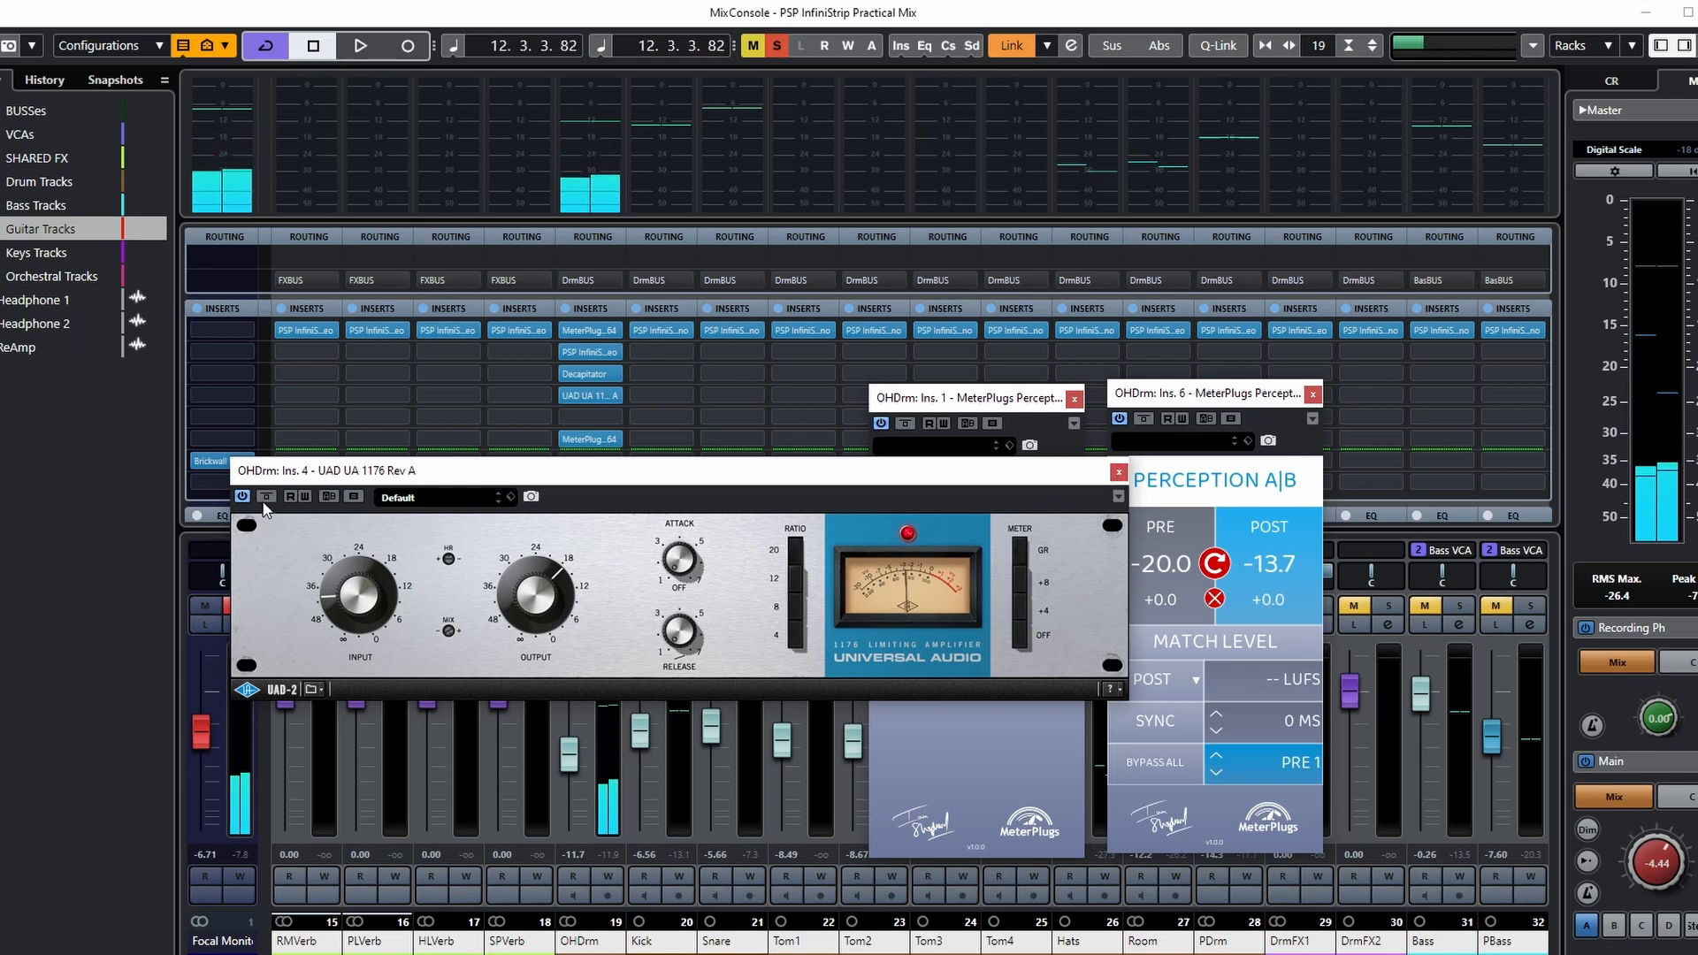
Step: Compare OHDrm with the UA 1176 bypassed and active during playback, leave it active, and close its editor
left_click(266, 498)
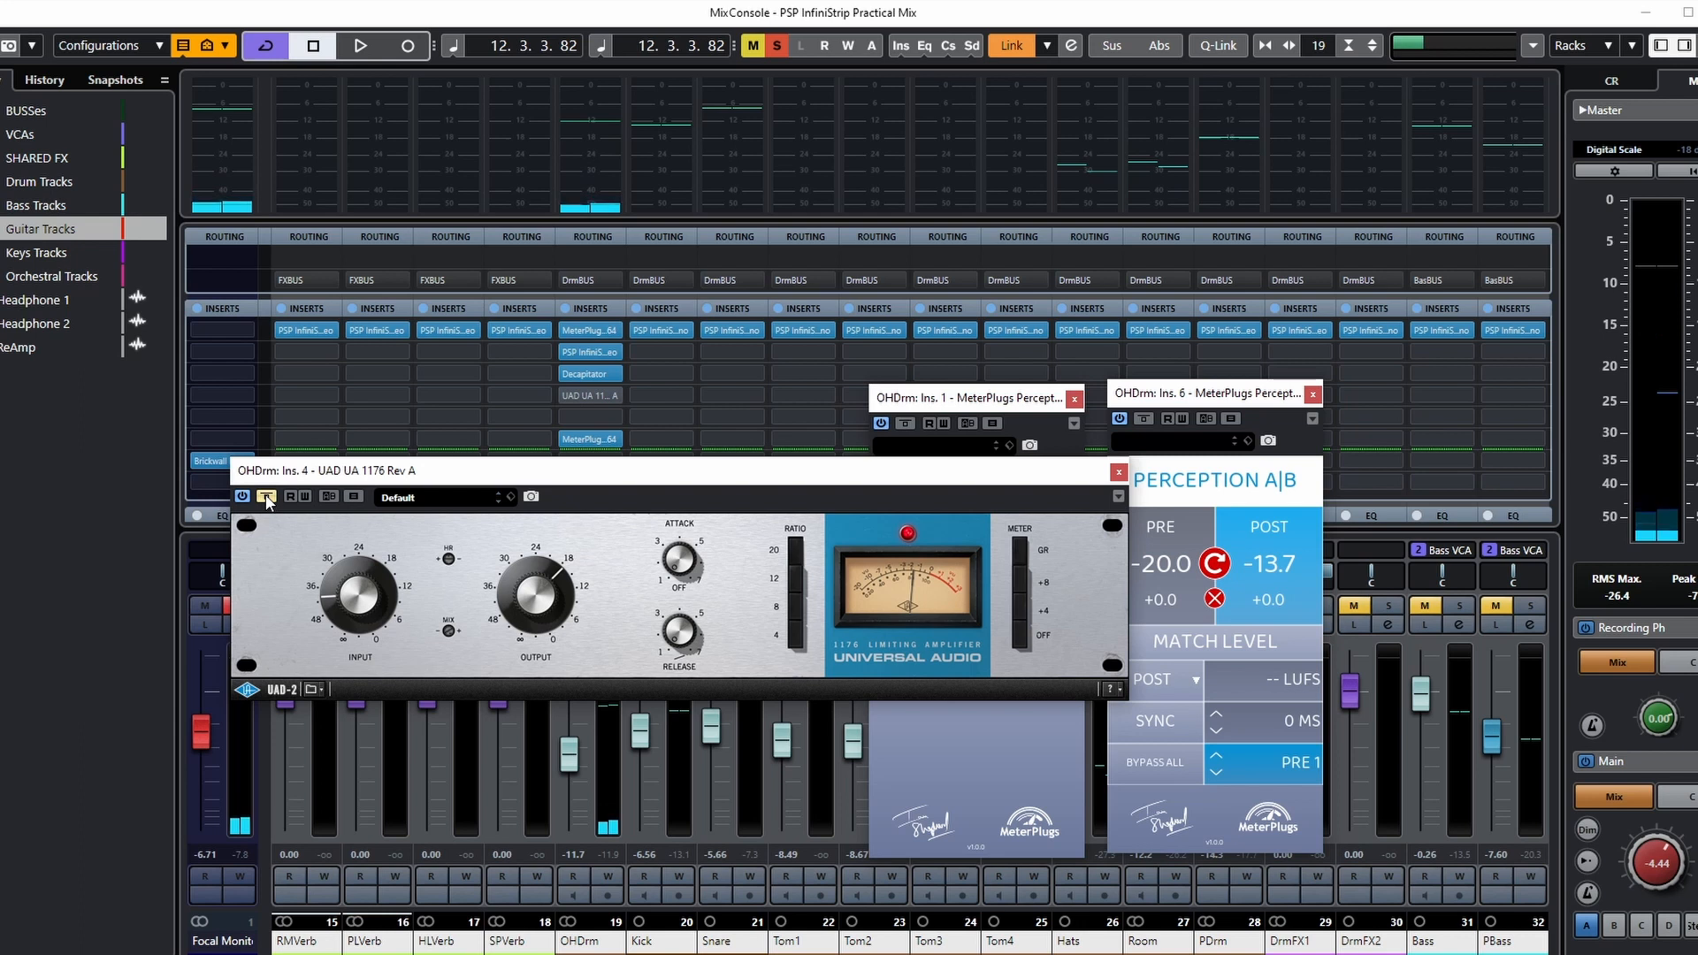
left_click(266, 498)
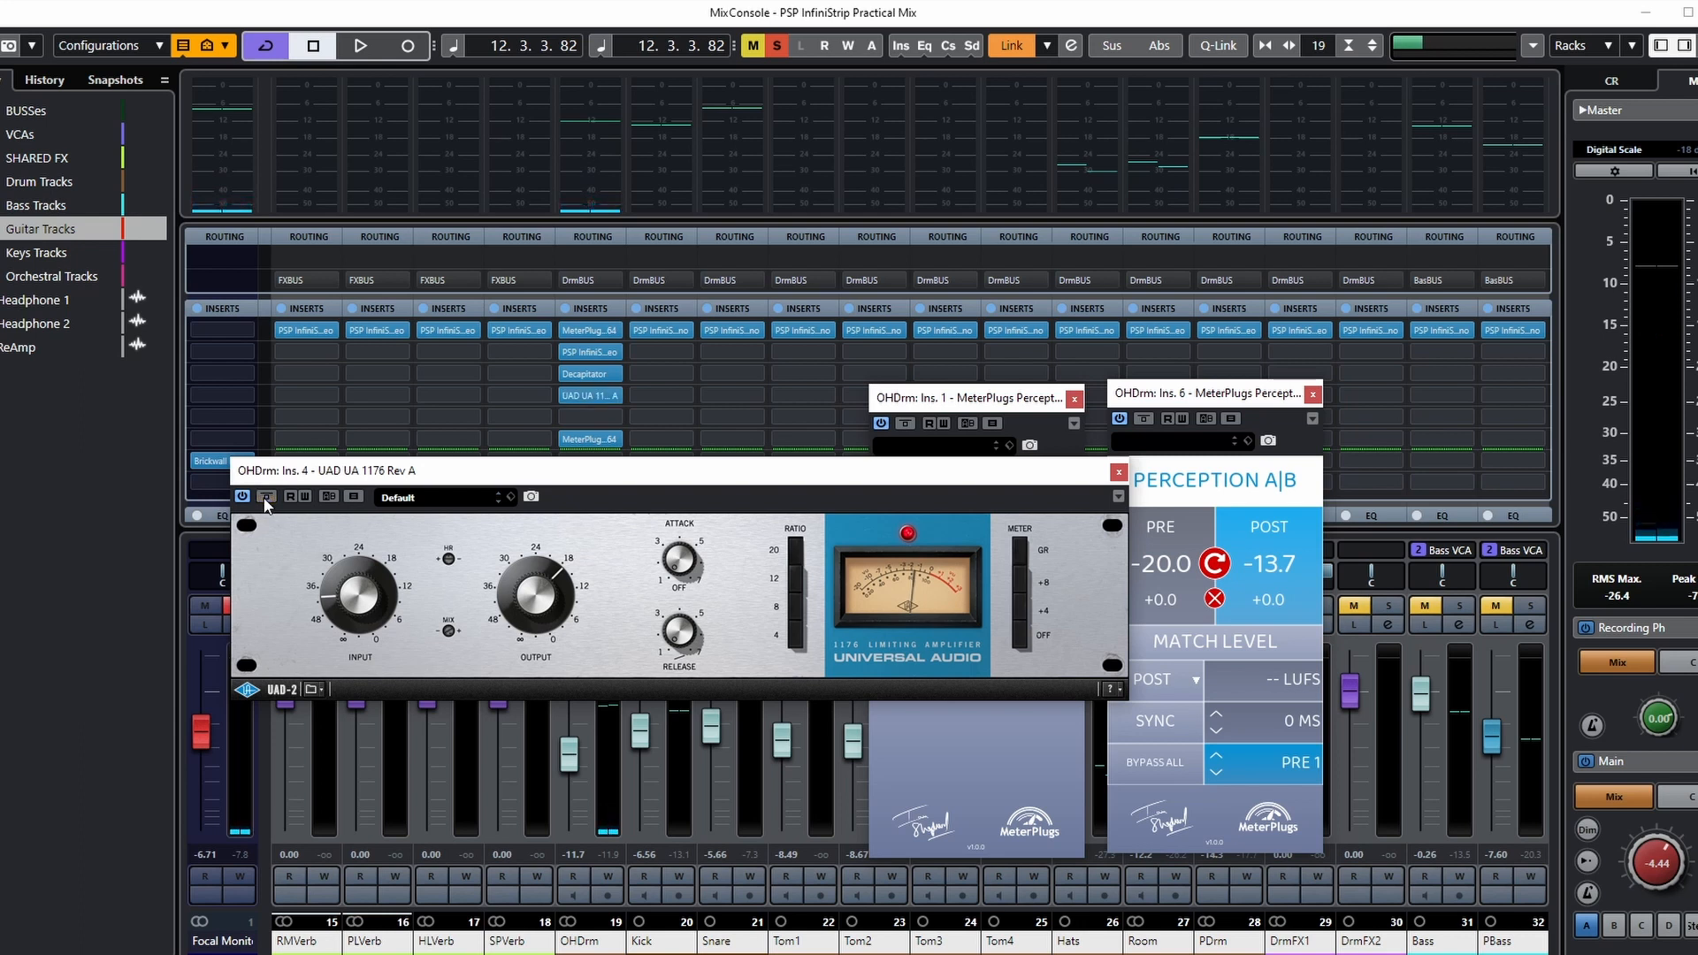
key("space")
left_click(267, 498)
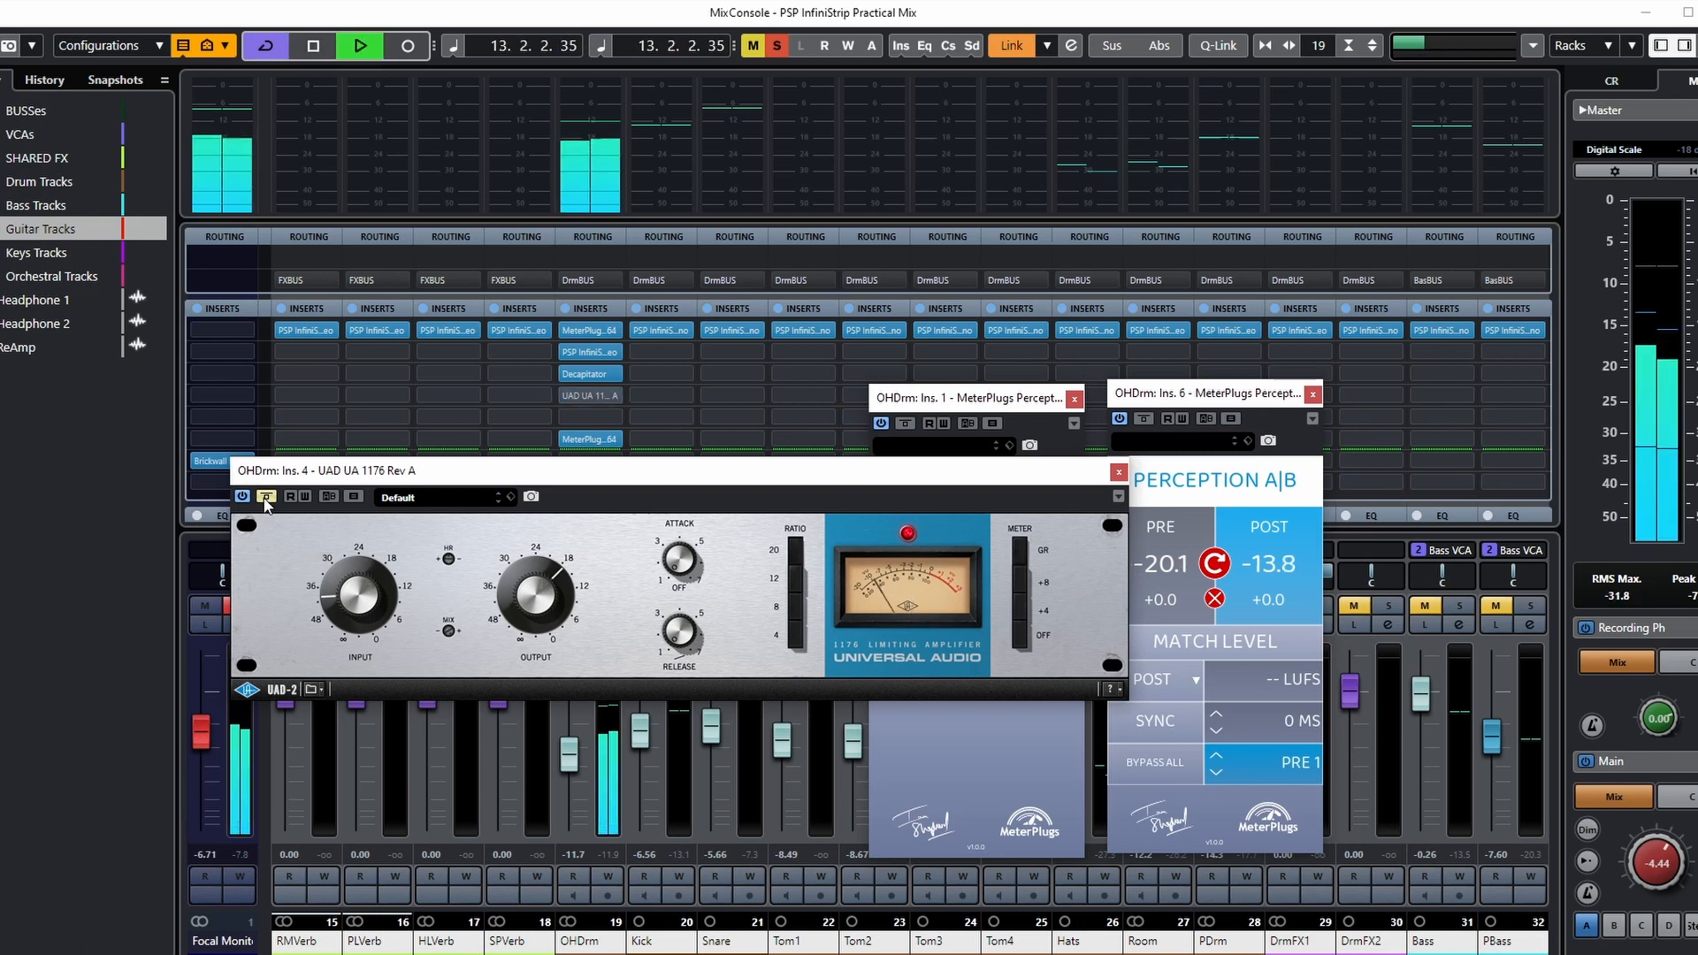
left_click(266, 498)
left_click(266, 498)
left_click(266, 498)
left_click(266, 498)
left_click(267, 498)
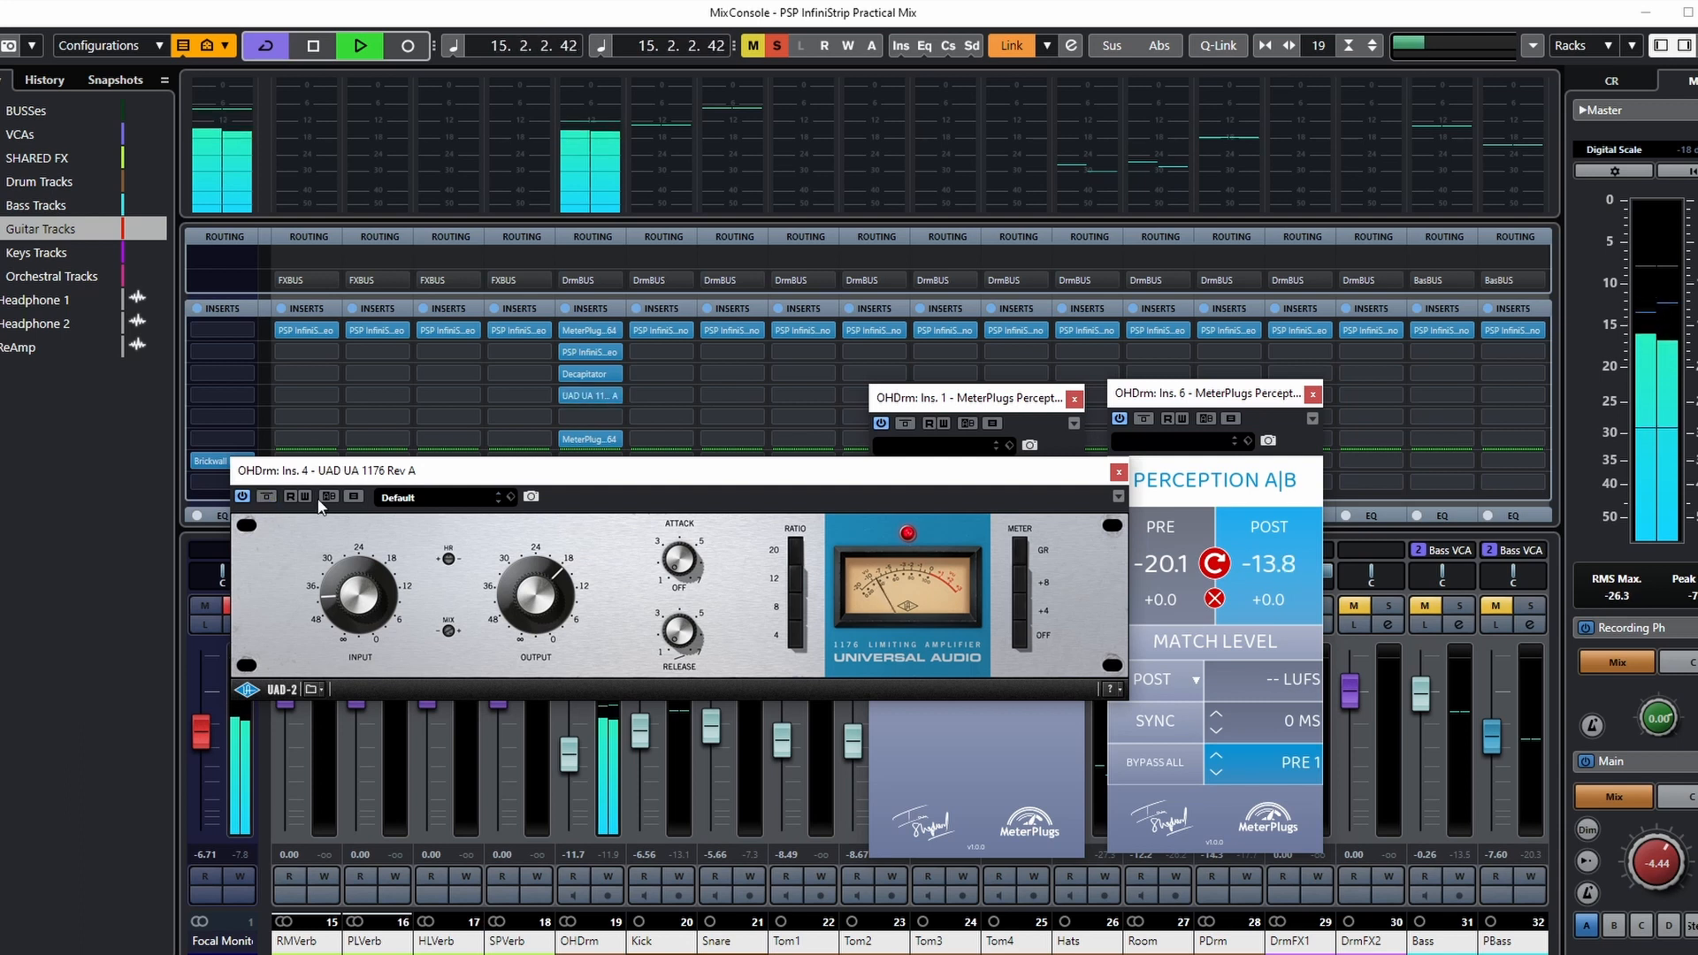
key("space")
left_click(1119, 471)
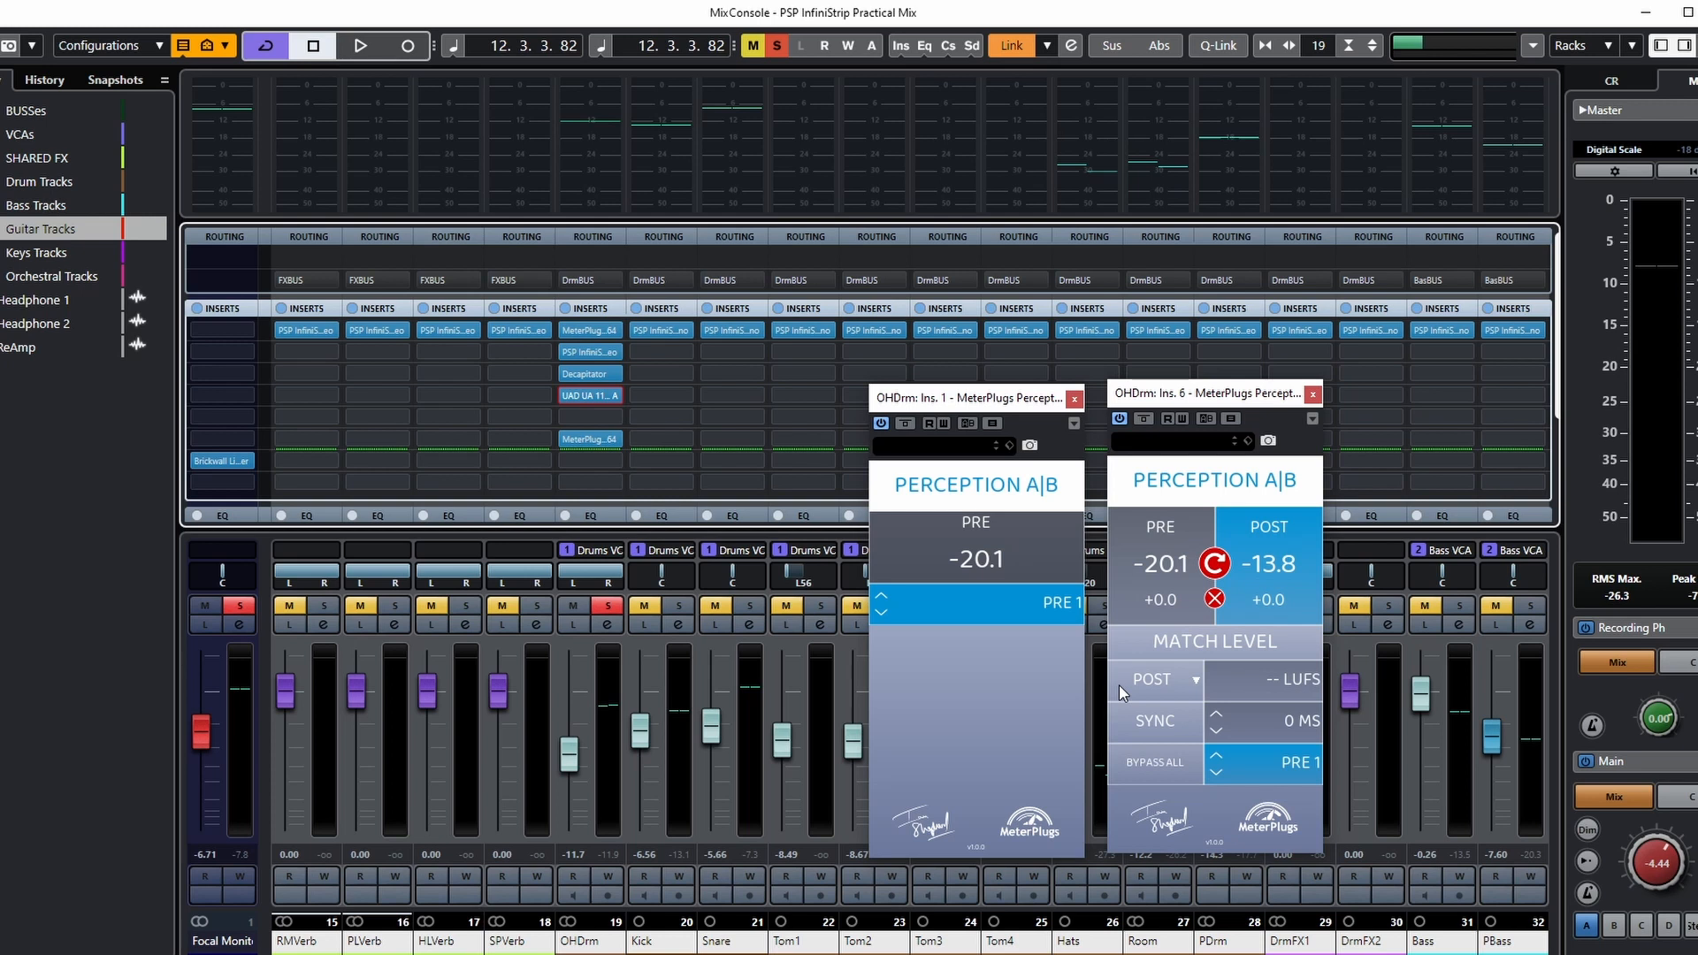
Step: Measure OHDrm's pre and post loudness during playback and match the PRE level to POST in the sixth-slot Perception AB
key("space")
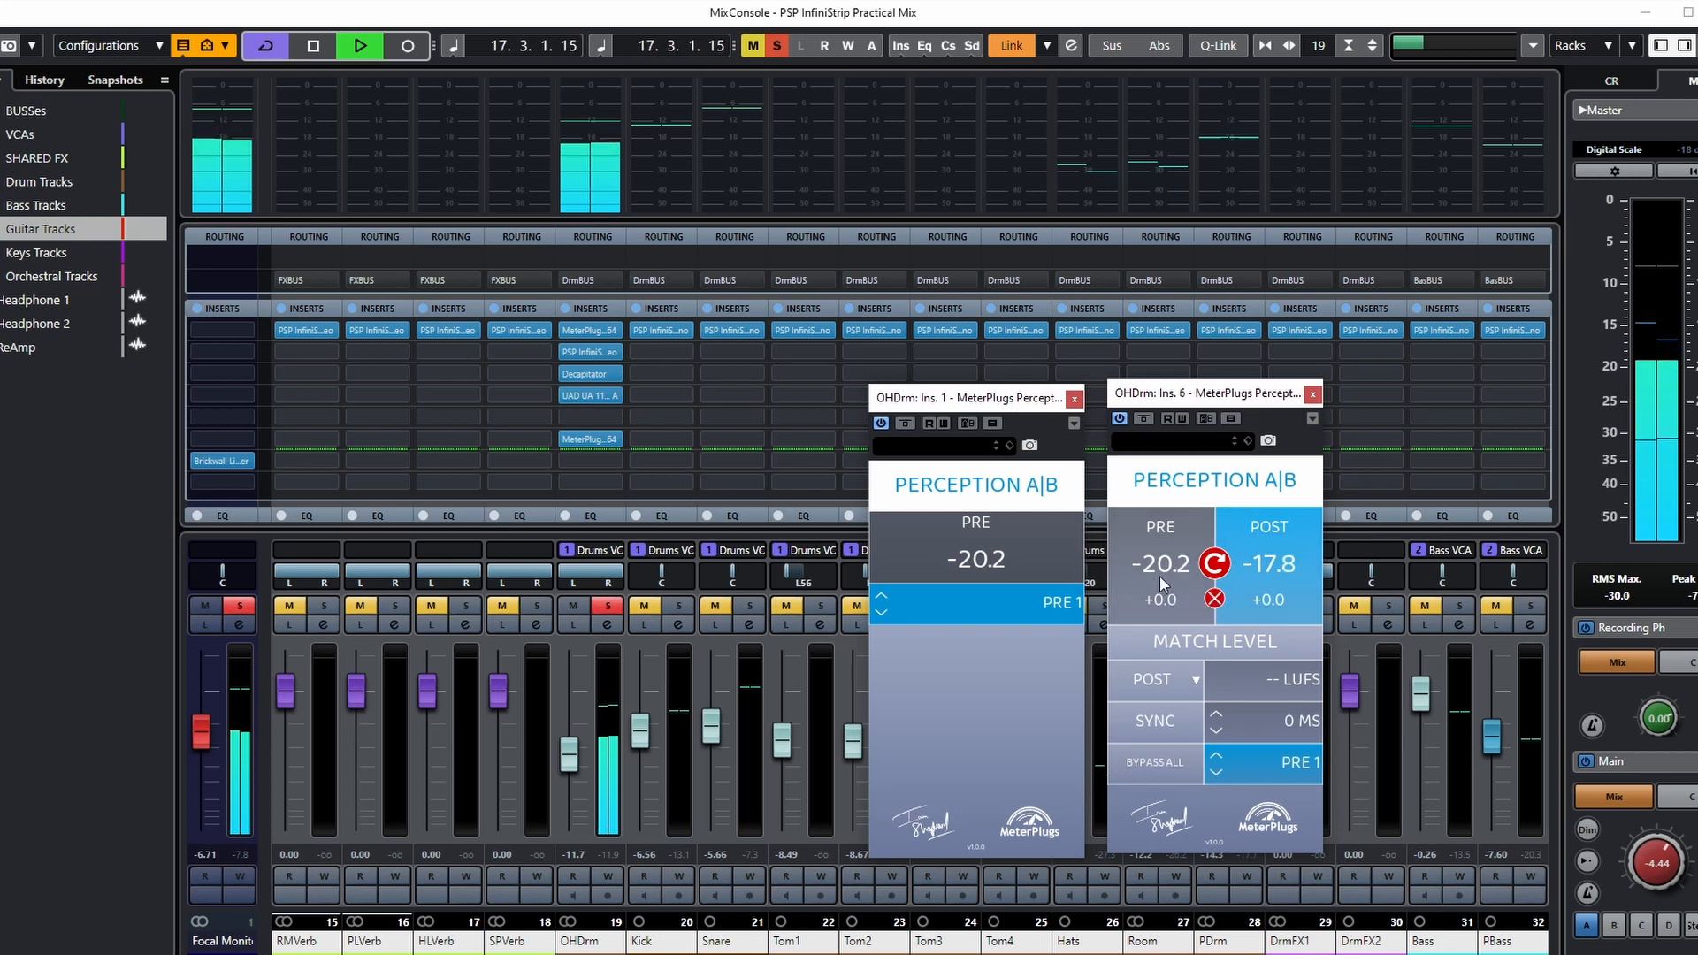
key("space")
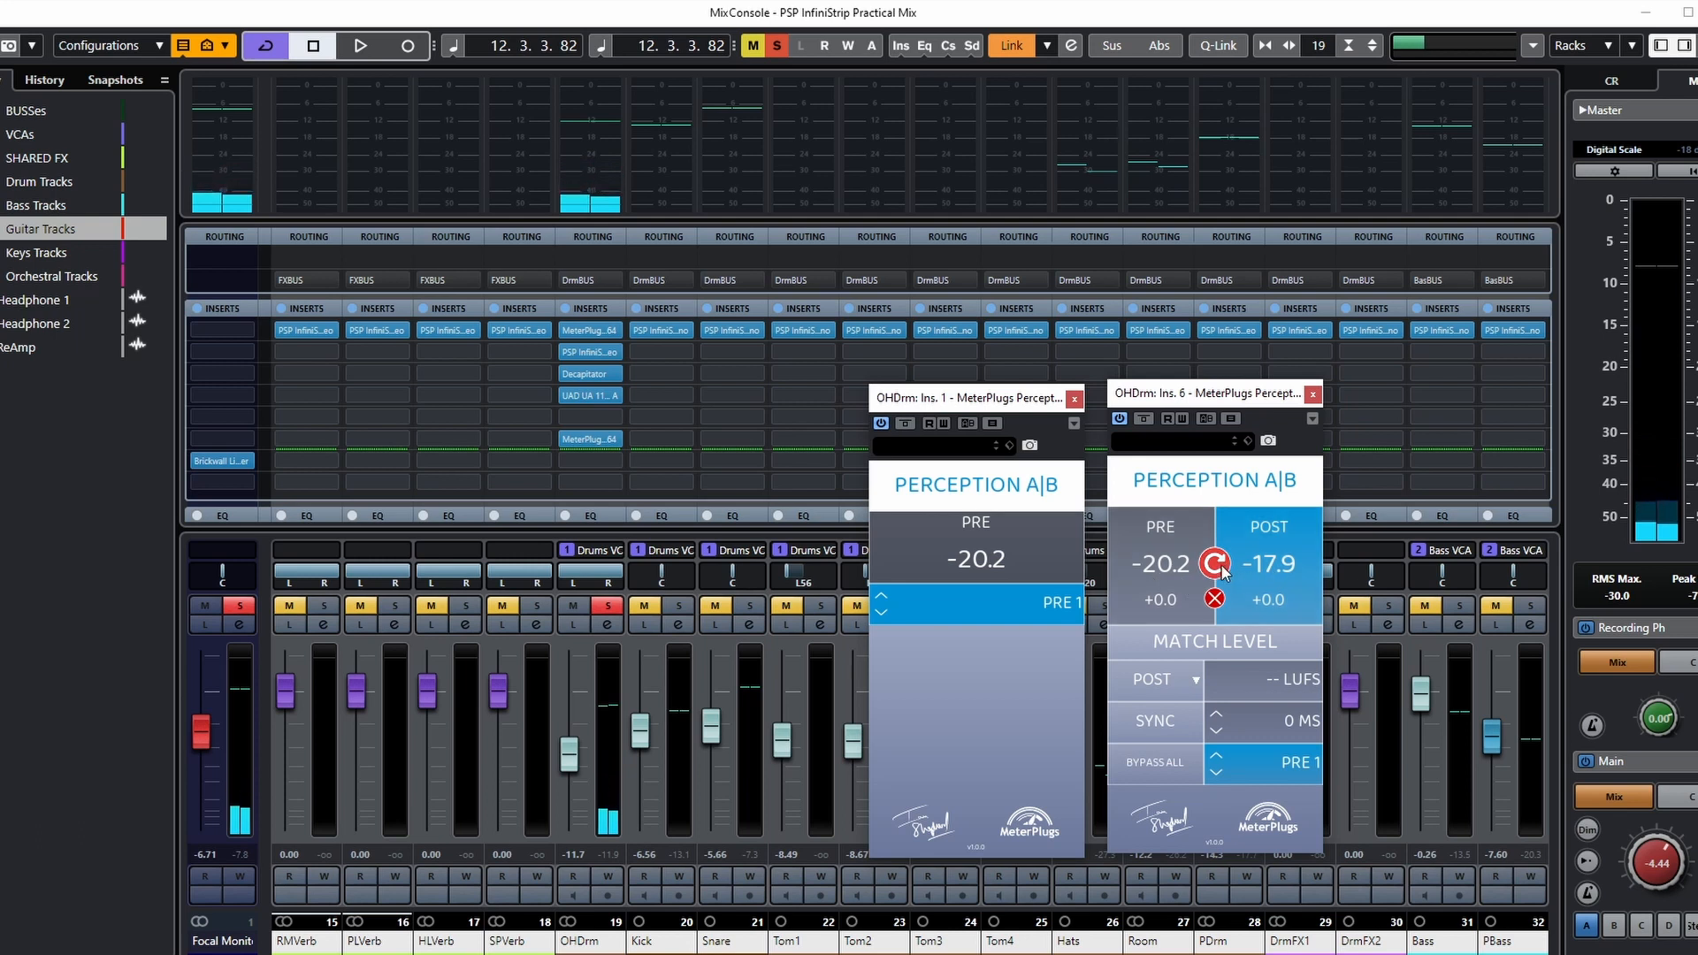
key("space")
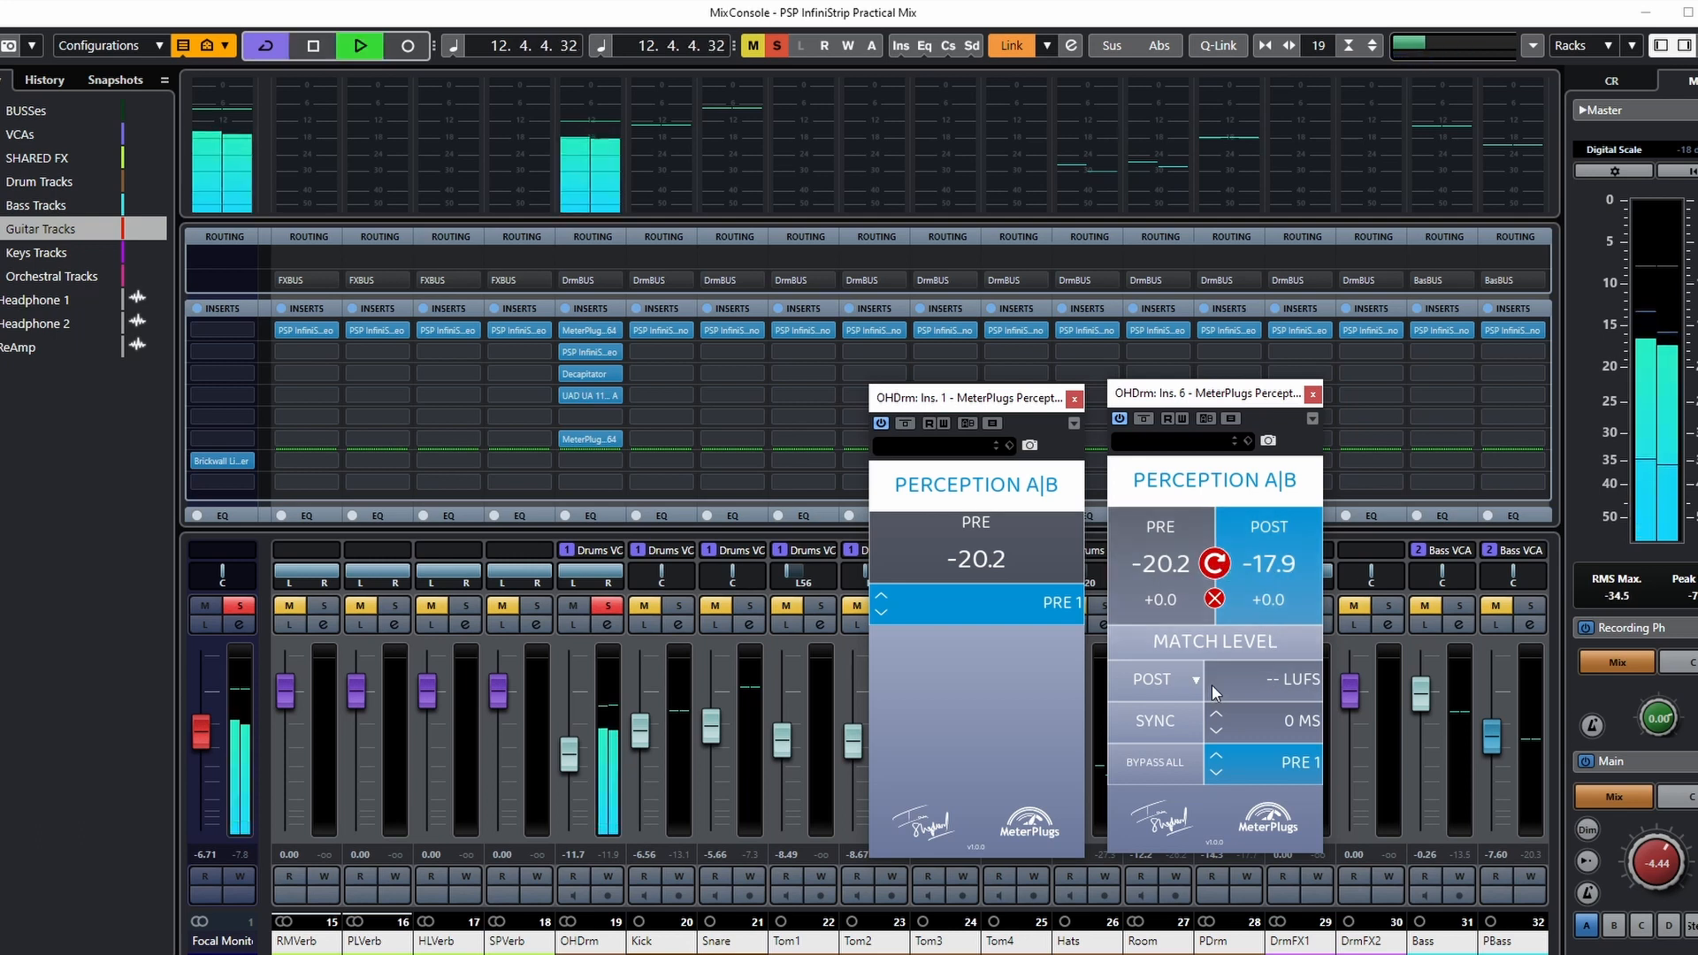
left_click(1213, 638)
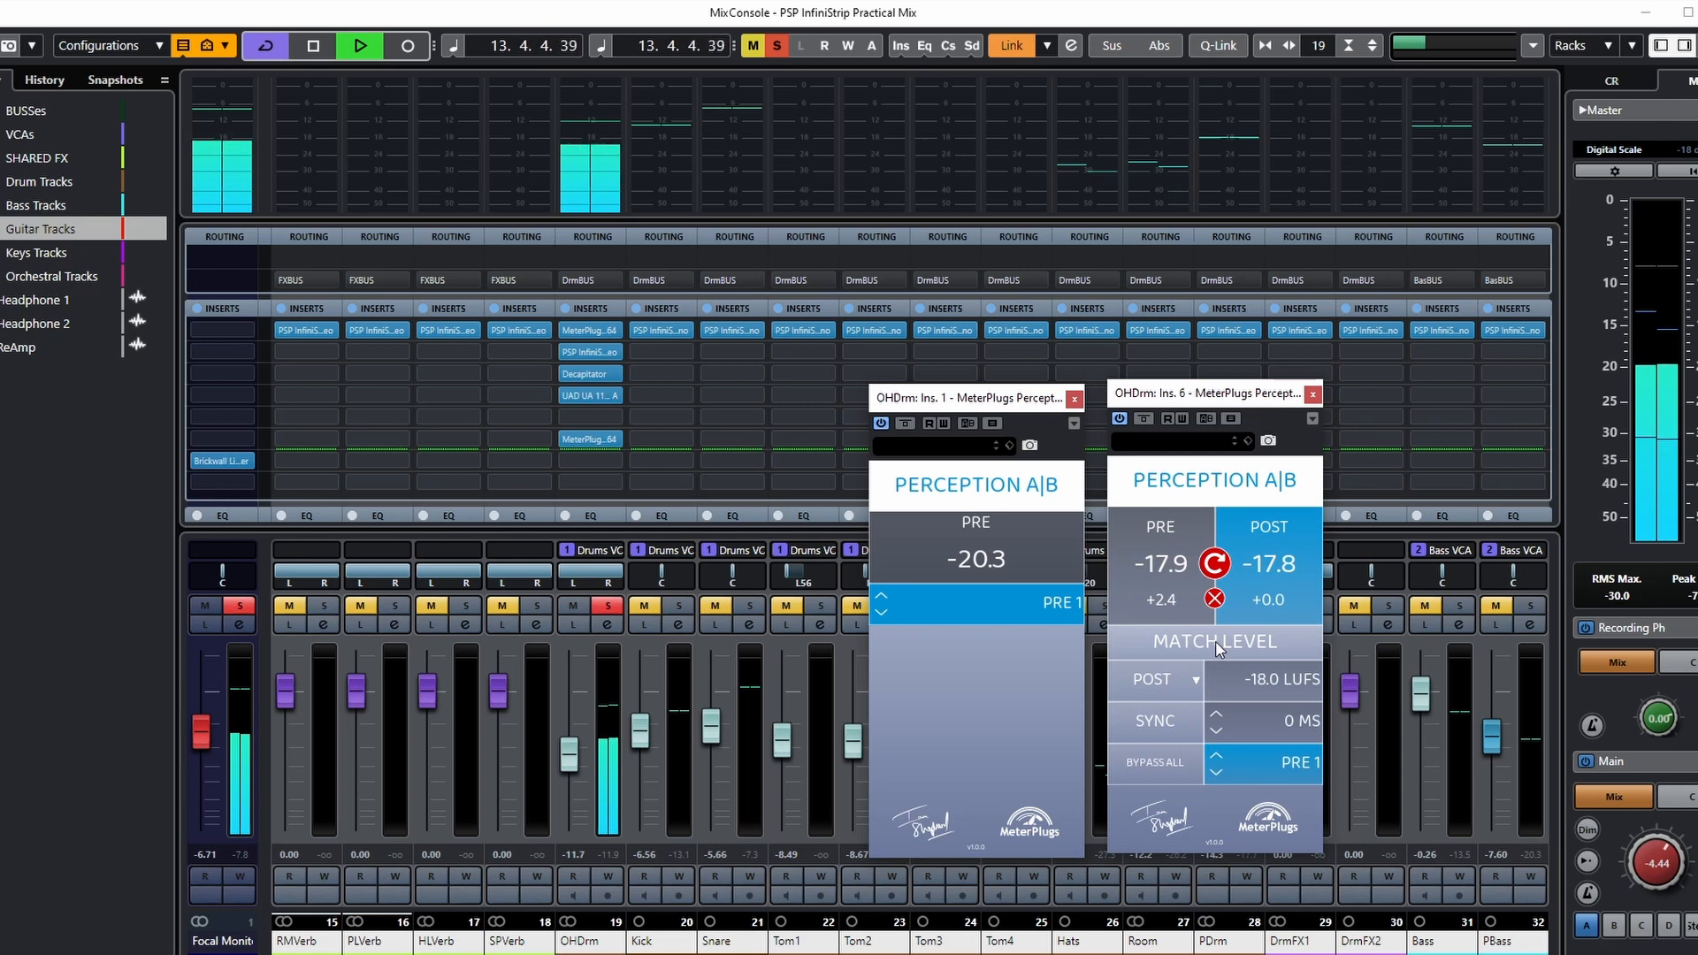
left_click(1217, 645)
key("space")
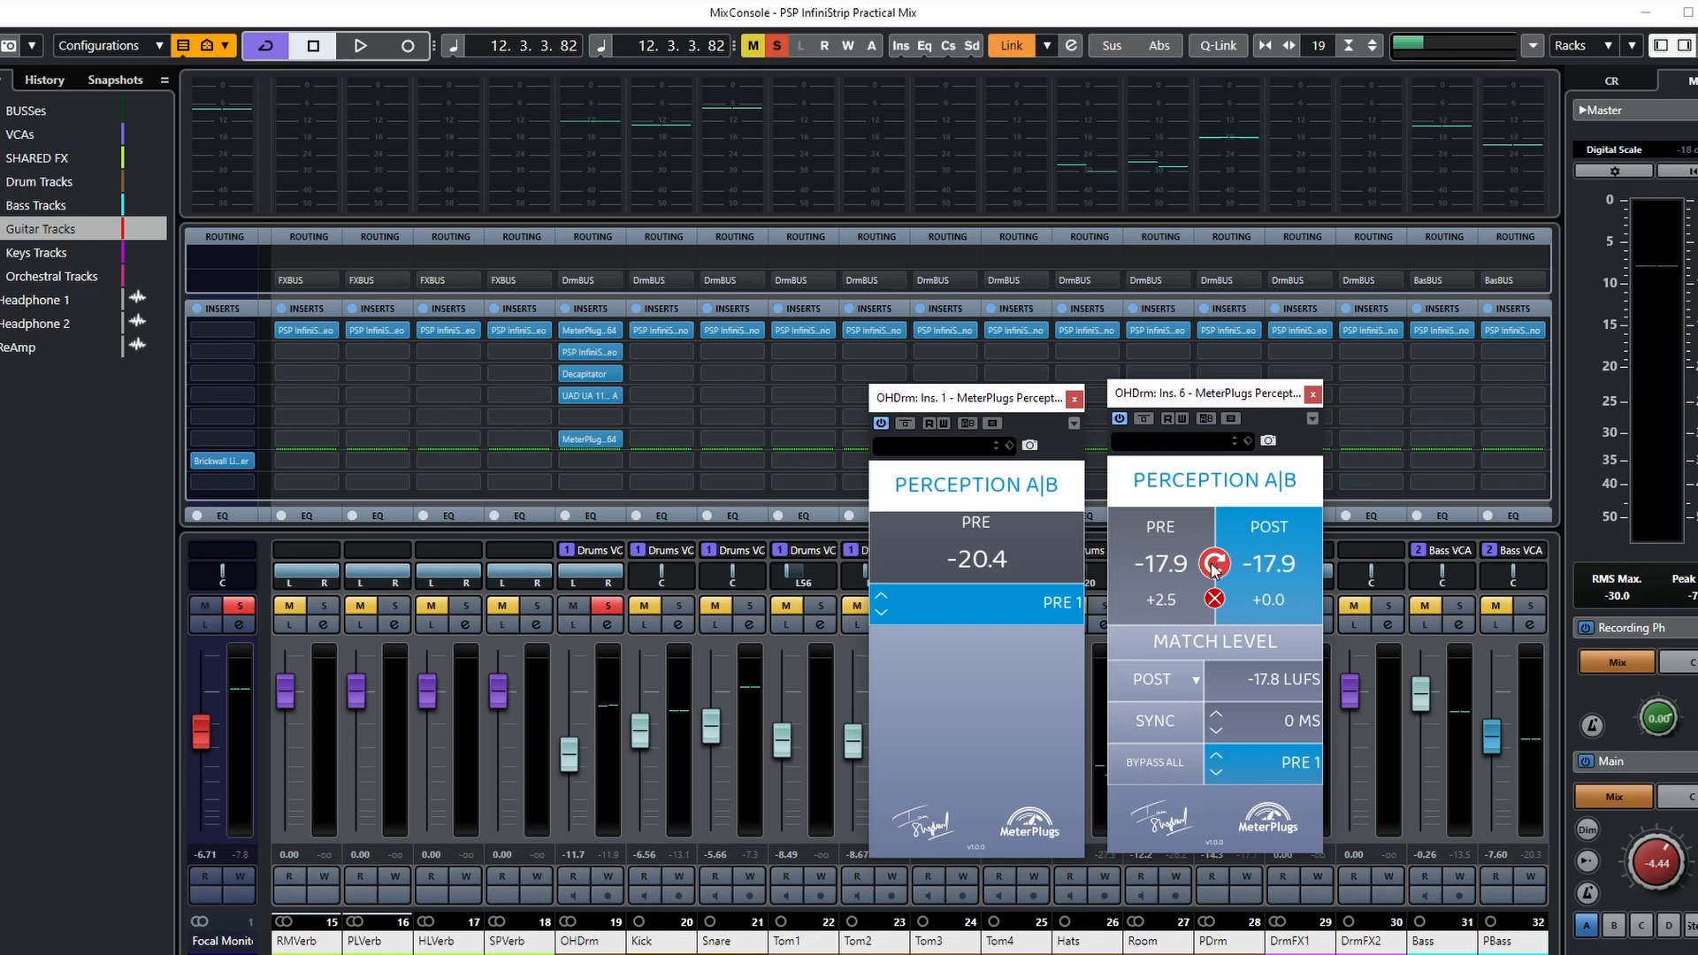
Step: Reset the post Perception AB's loudness measurement, play OHDrm again to remeasure, and match the PRE level to POST
left_click(1214, 568)
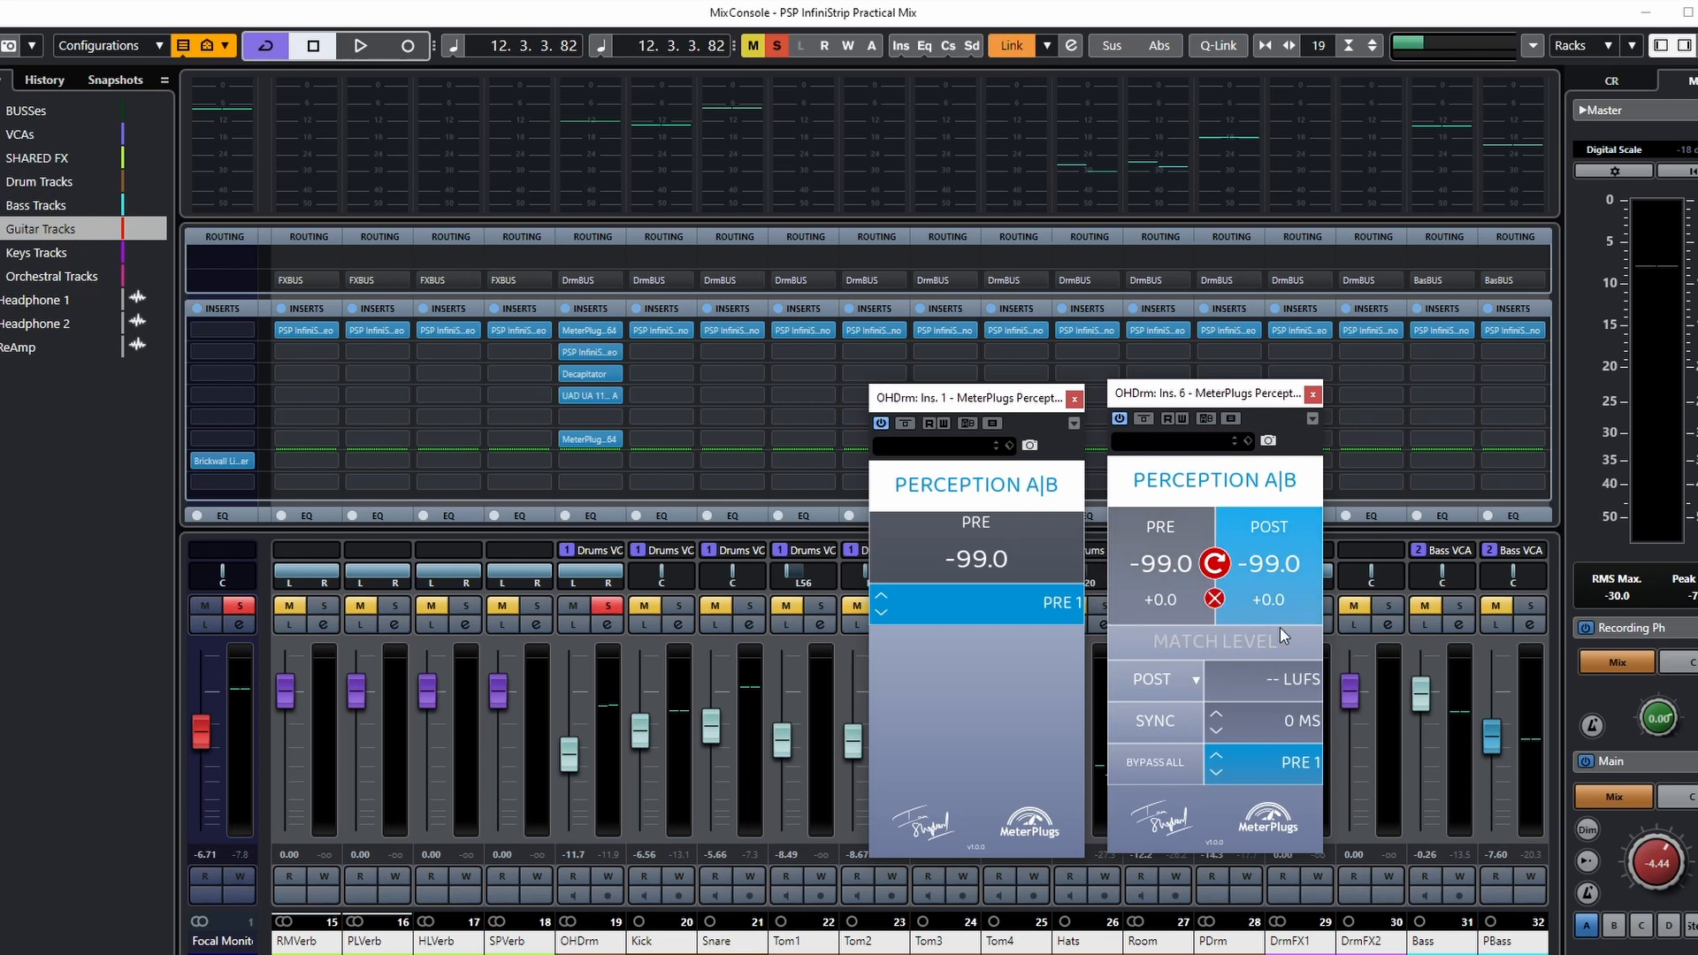
key("space")
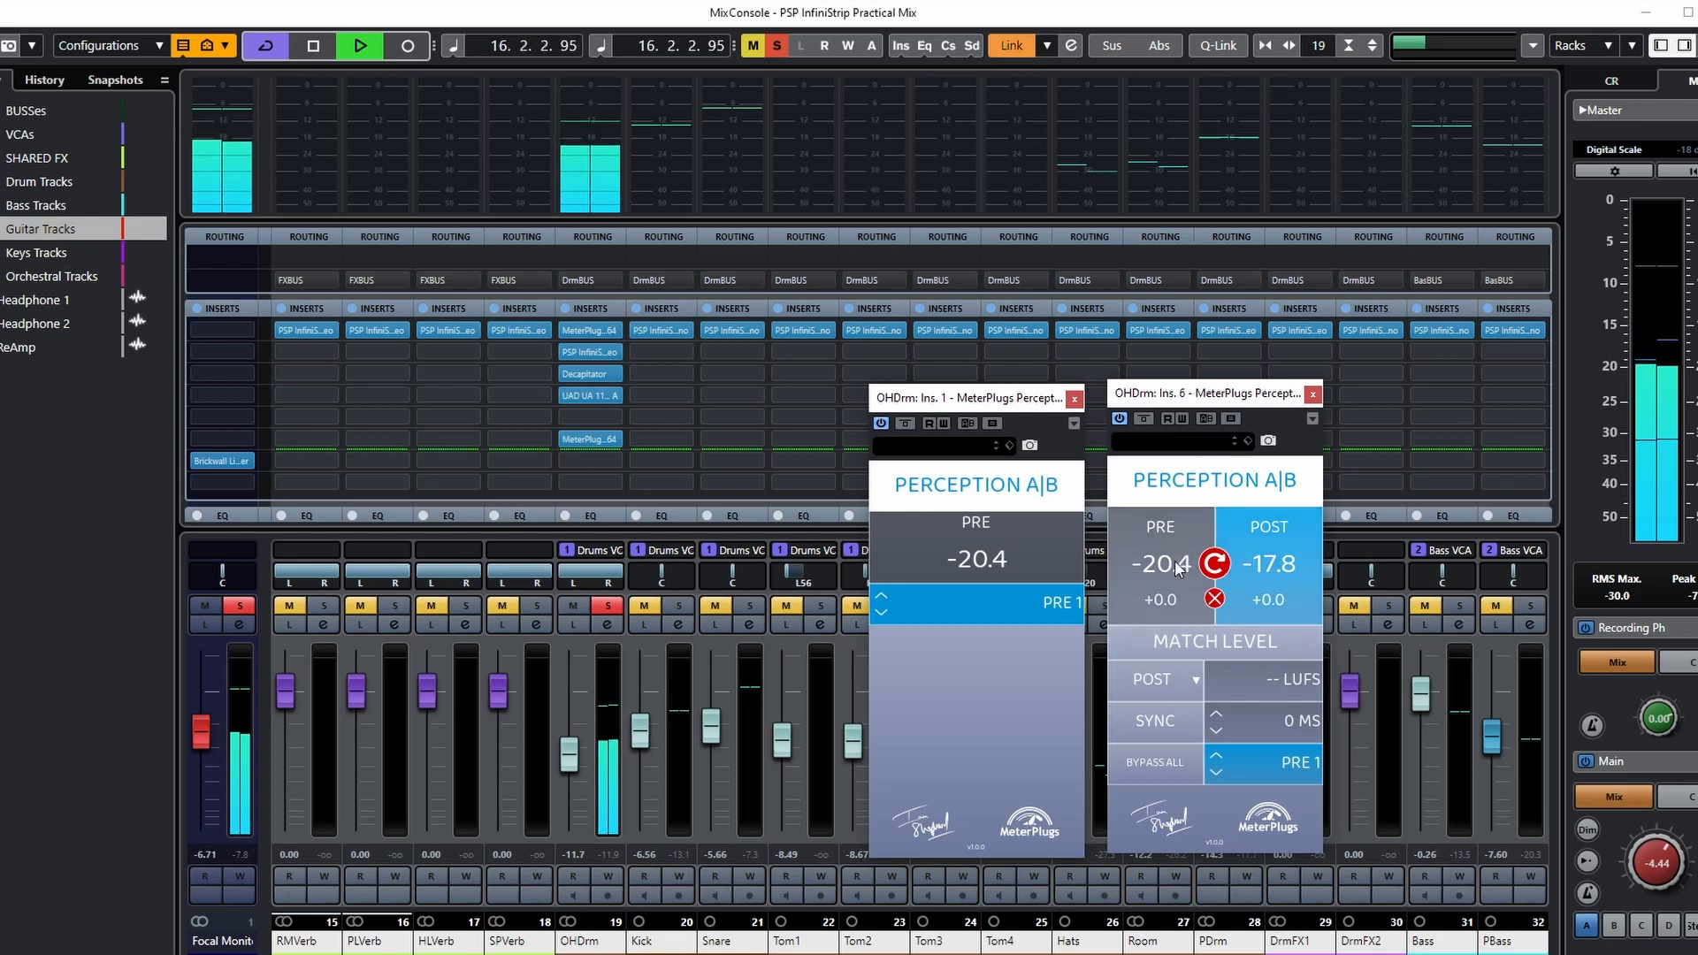
left_click(1200, 640)
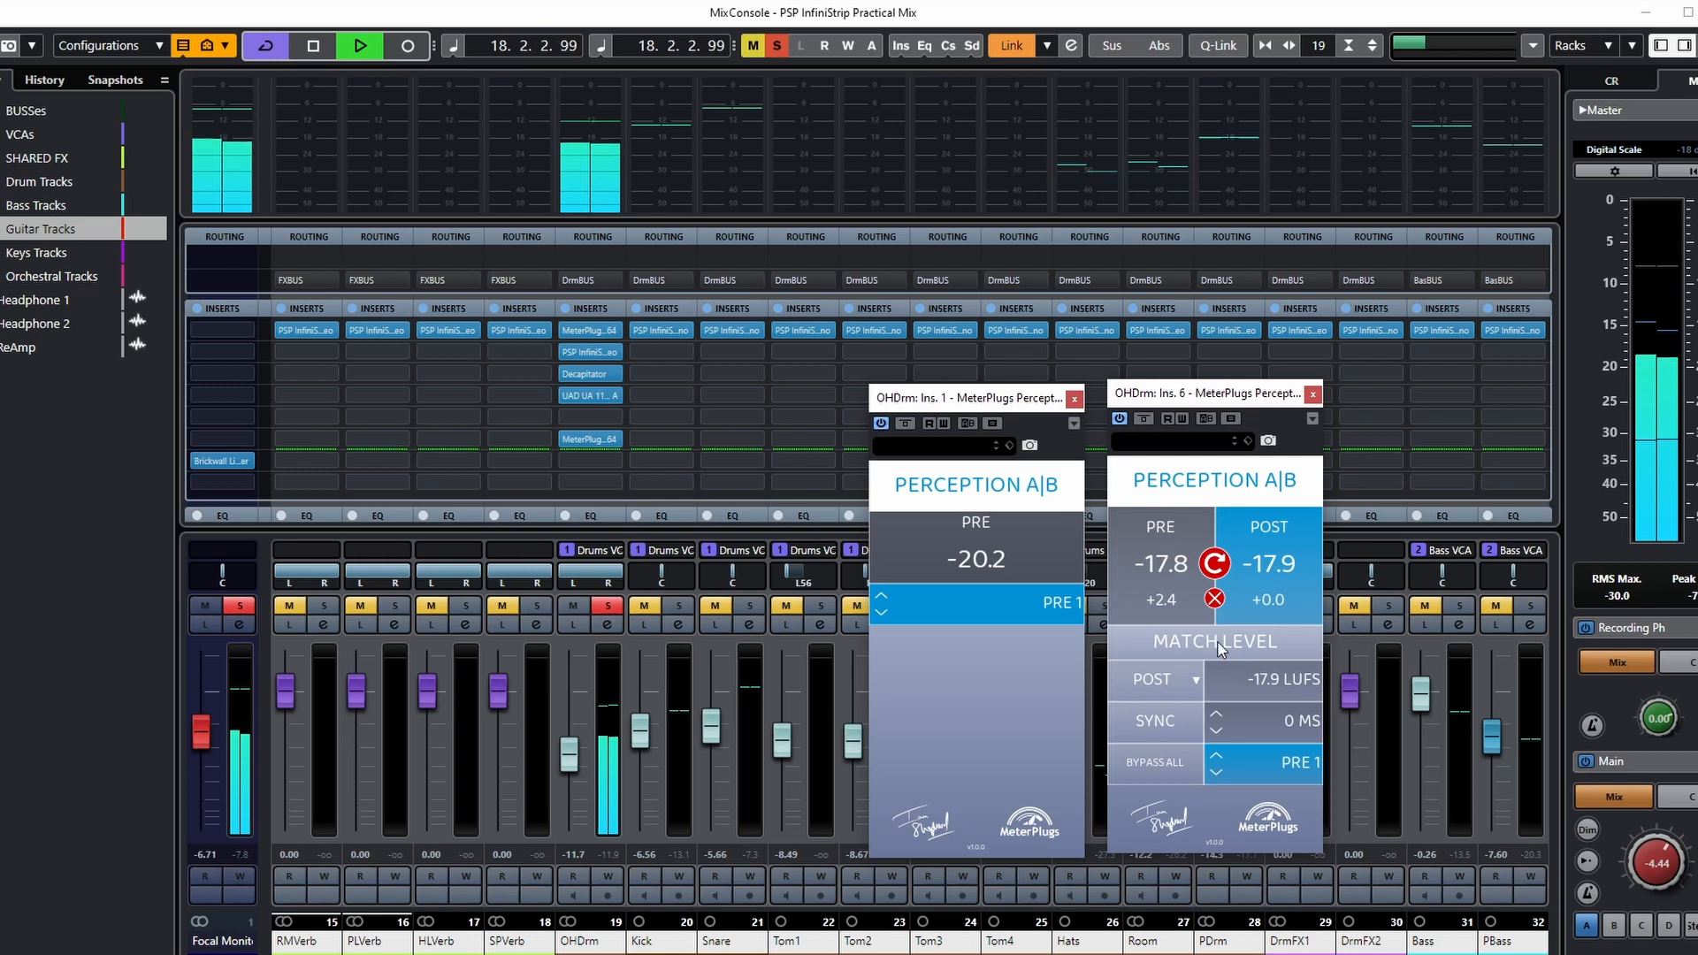
key("space")
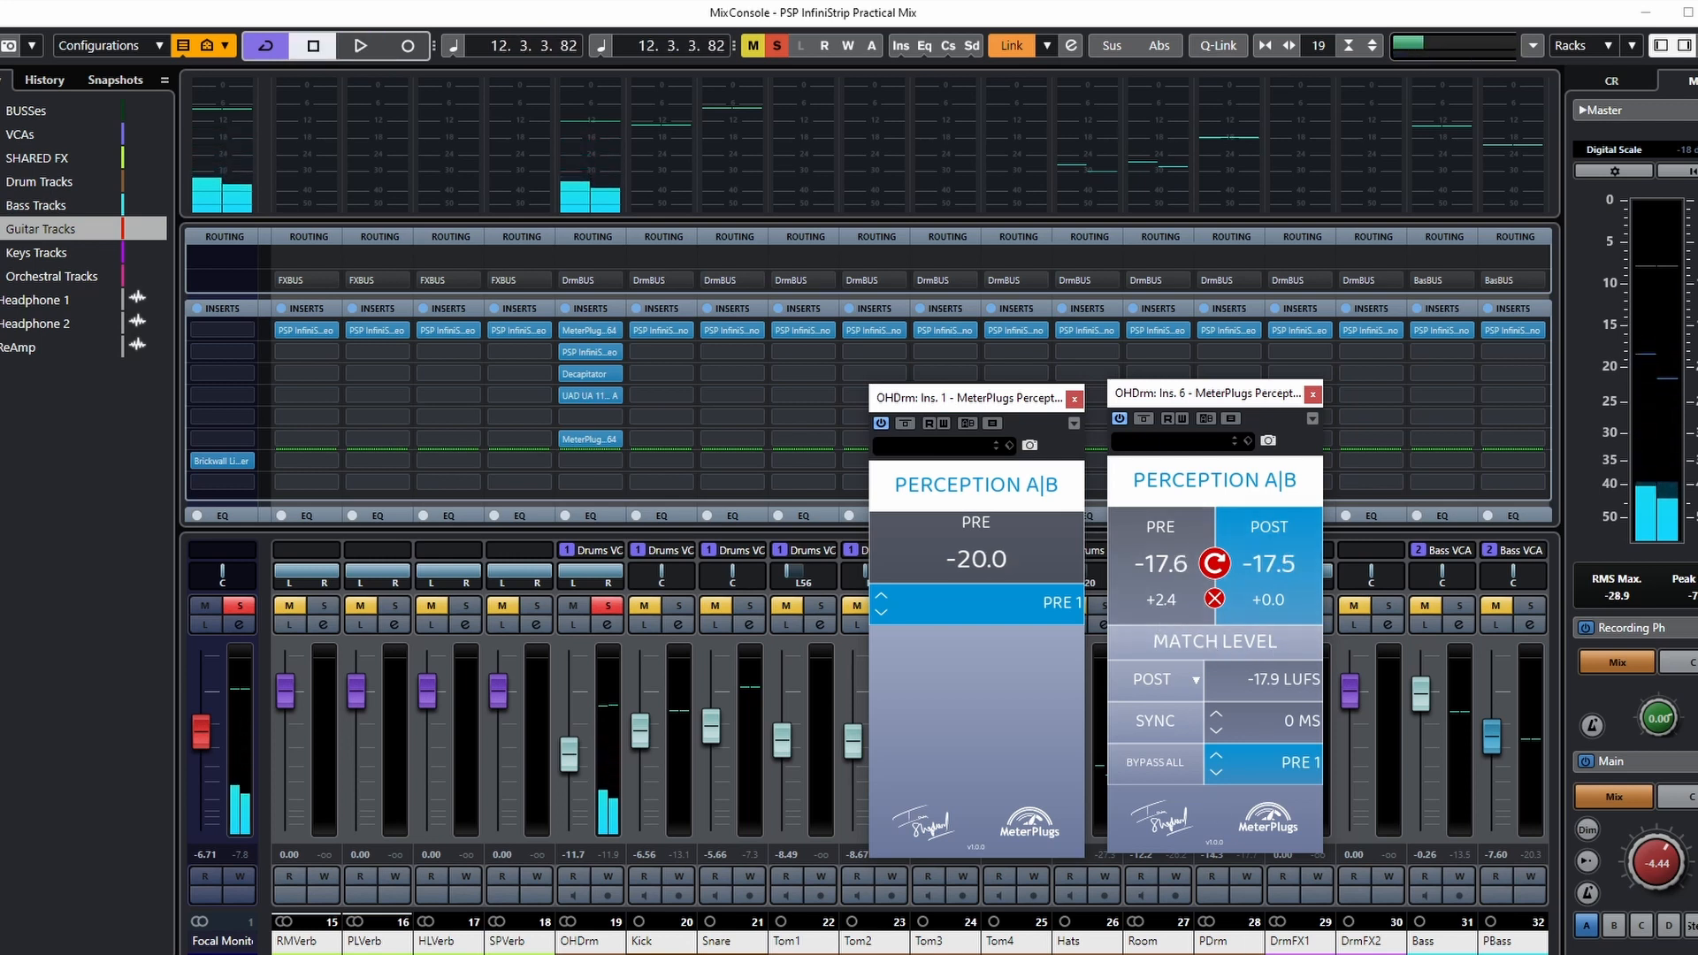
Step: Play the soloed OHDrm channel and alternate between the level-matched PRE and POST signals to compare them, finishing on PRE
key("space")
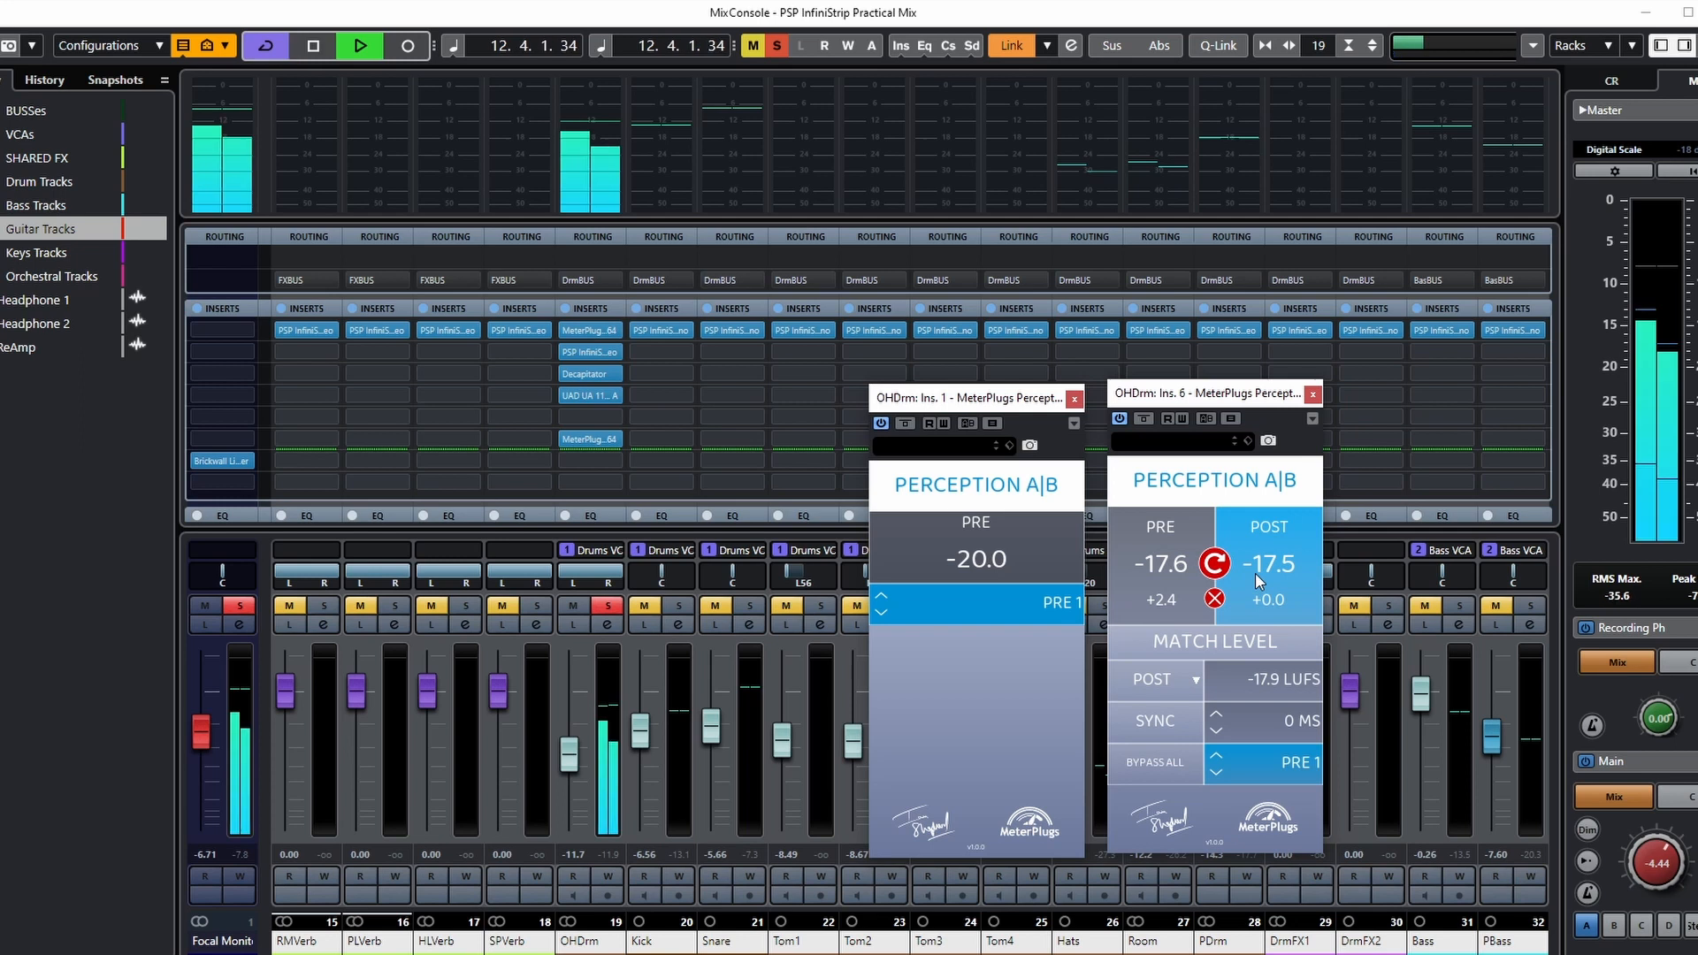
left_click(1160, 539)
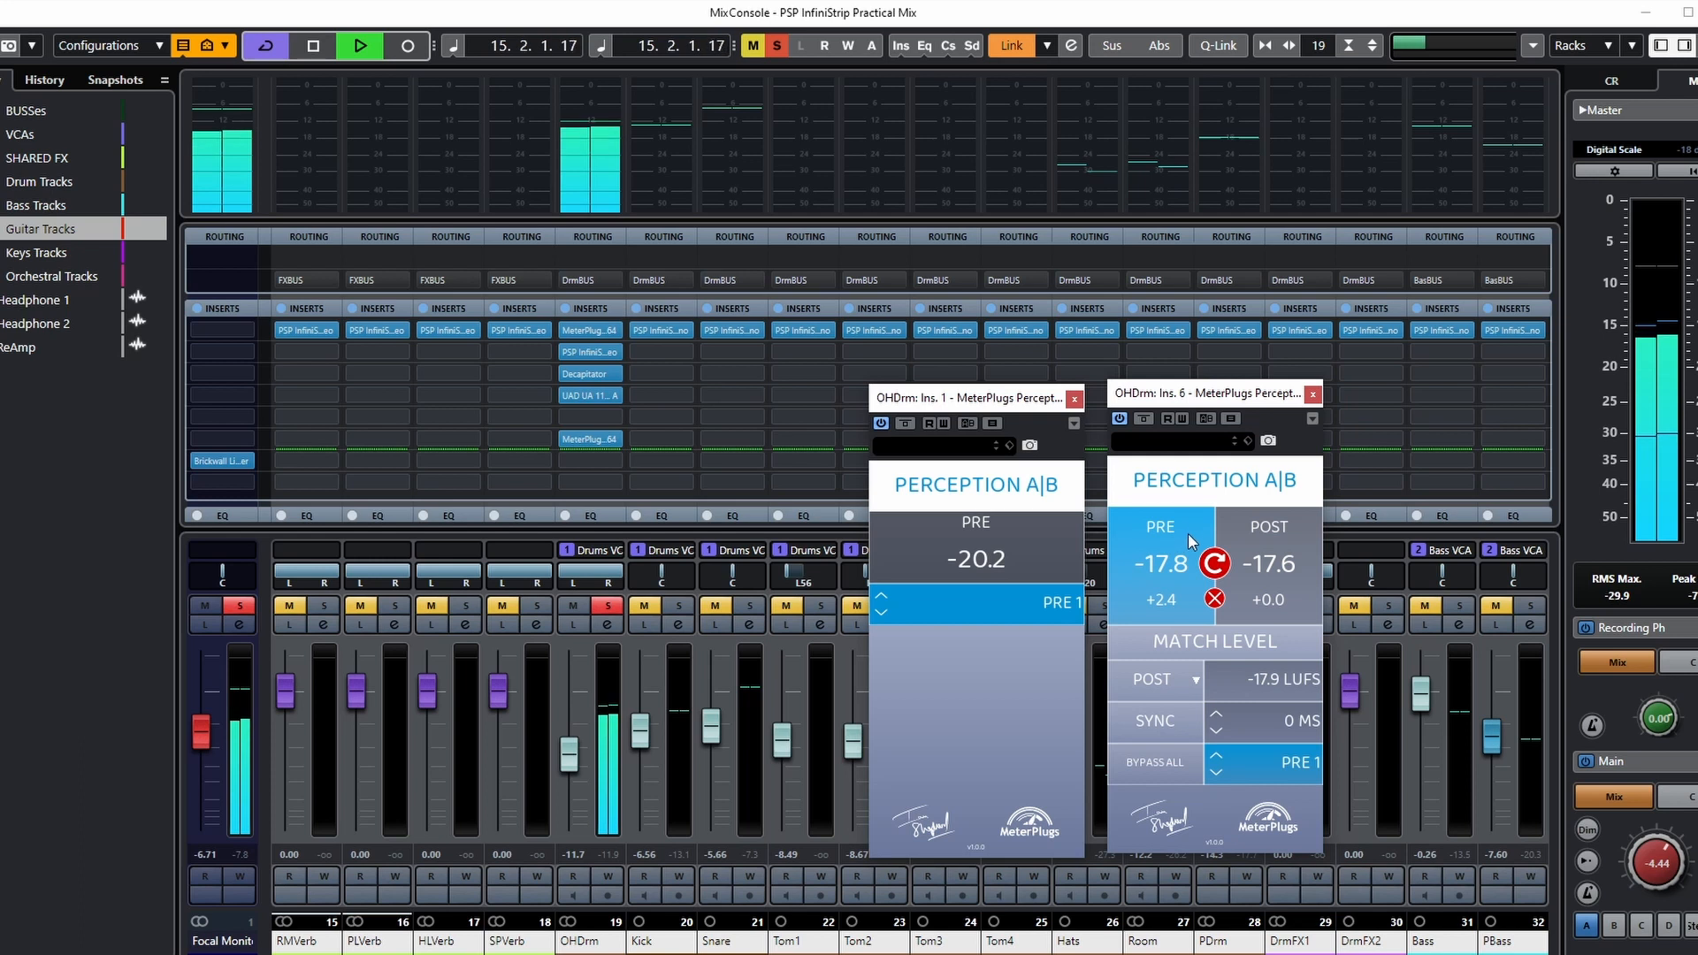
left_click(1274, 553)
left_click(1144, 543)
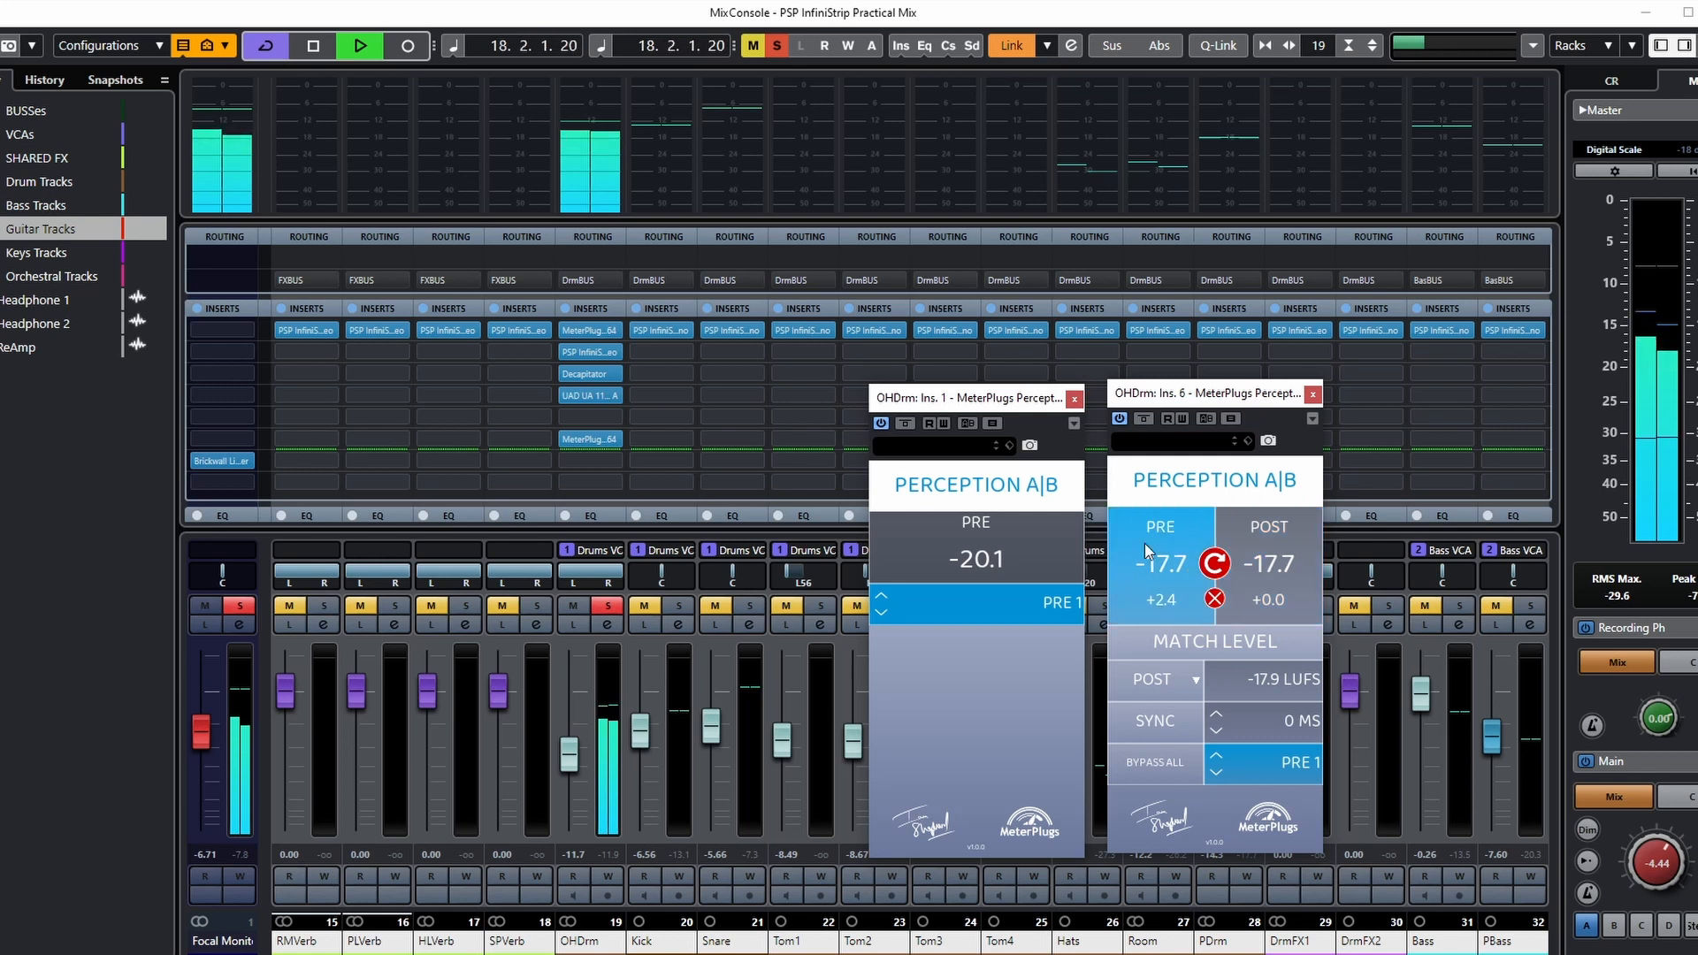
left_click(1281, 543)
left_click(1167, 540)
left_click(1297, 547)
left_click(1172, 557)
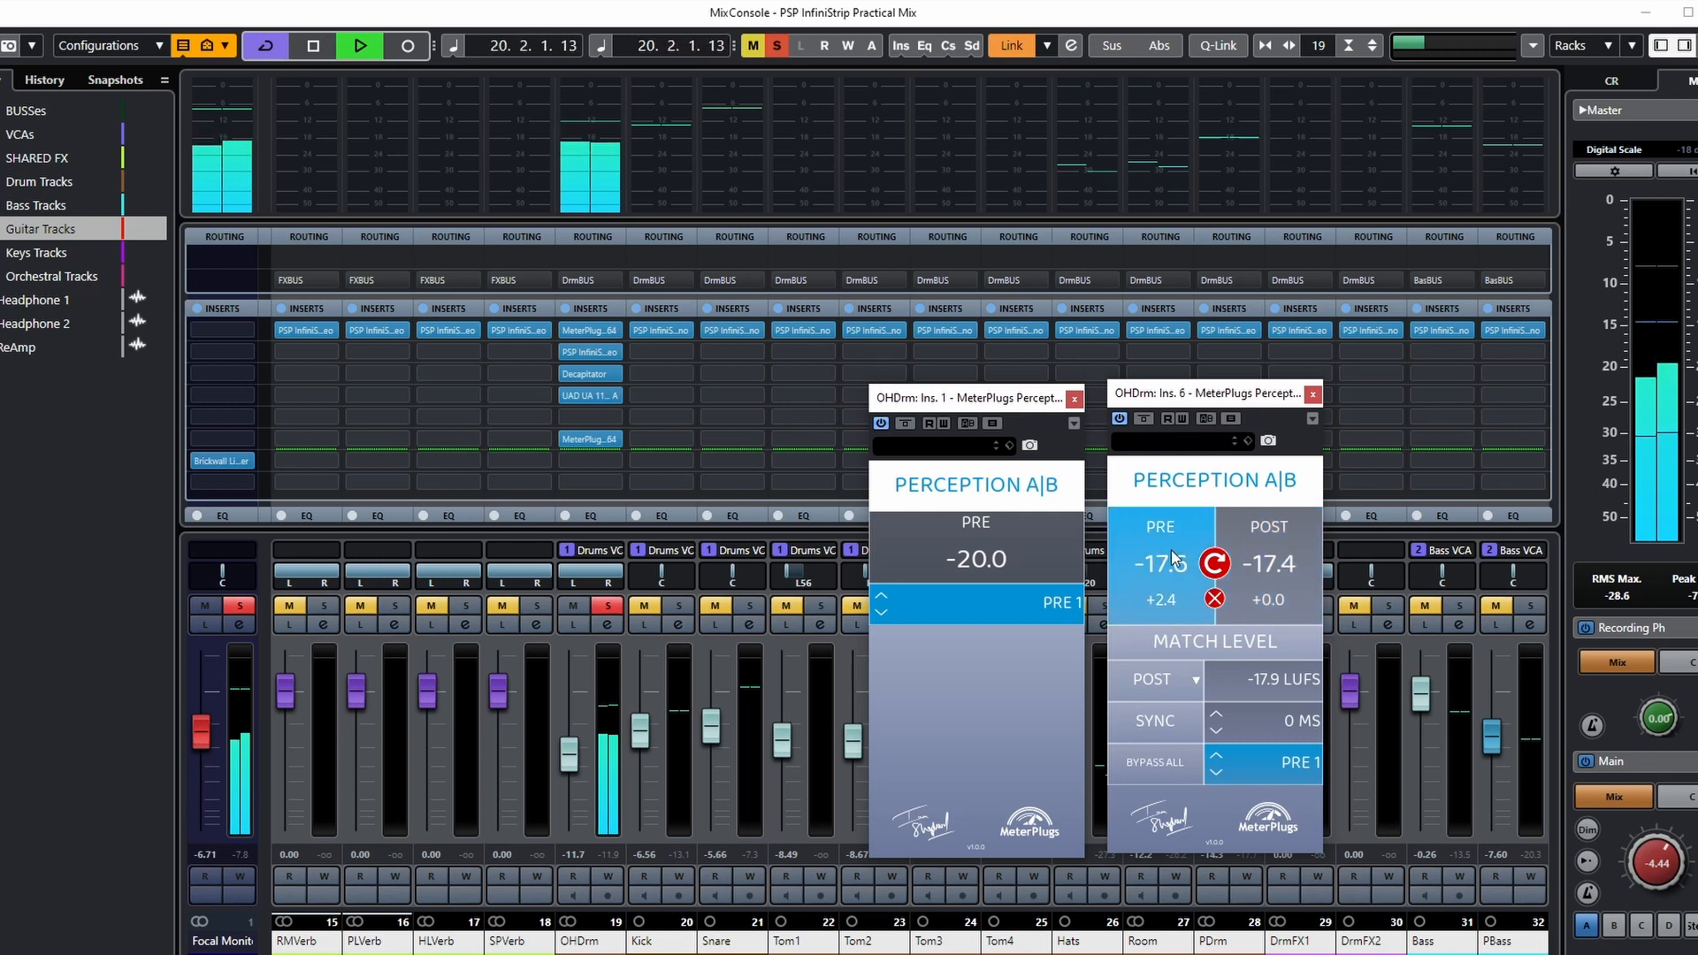
left_click(1277, 546)
left_click(1145, 541)
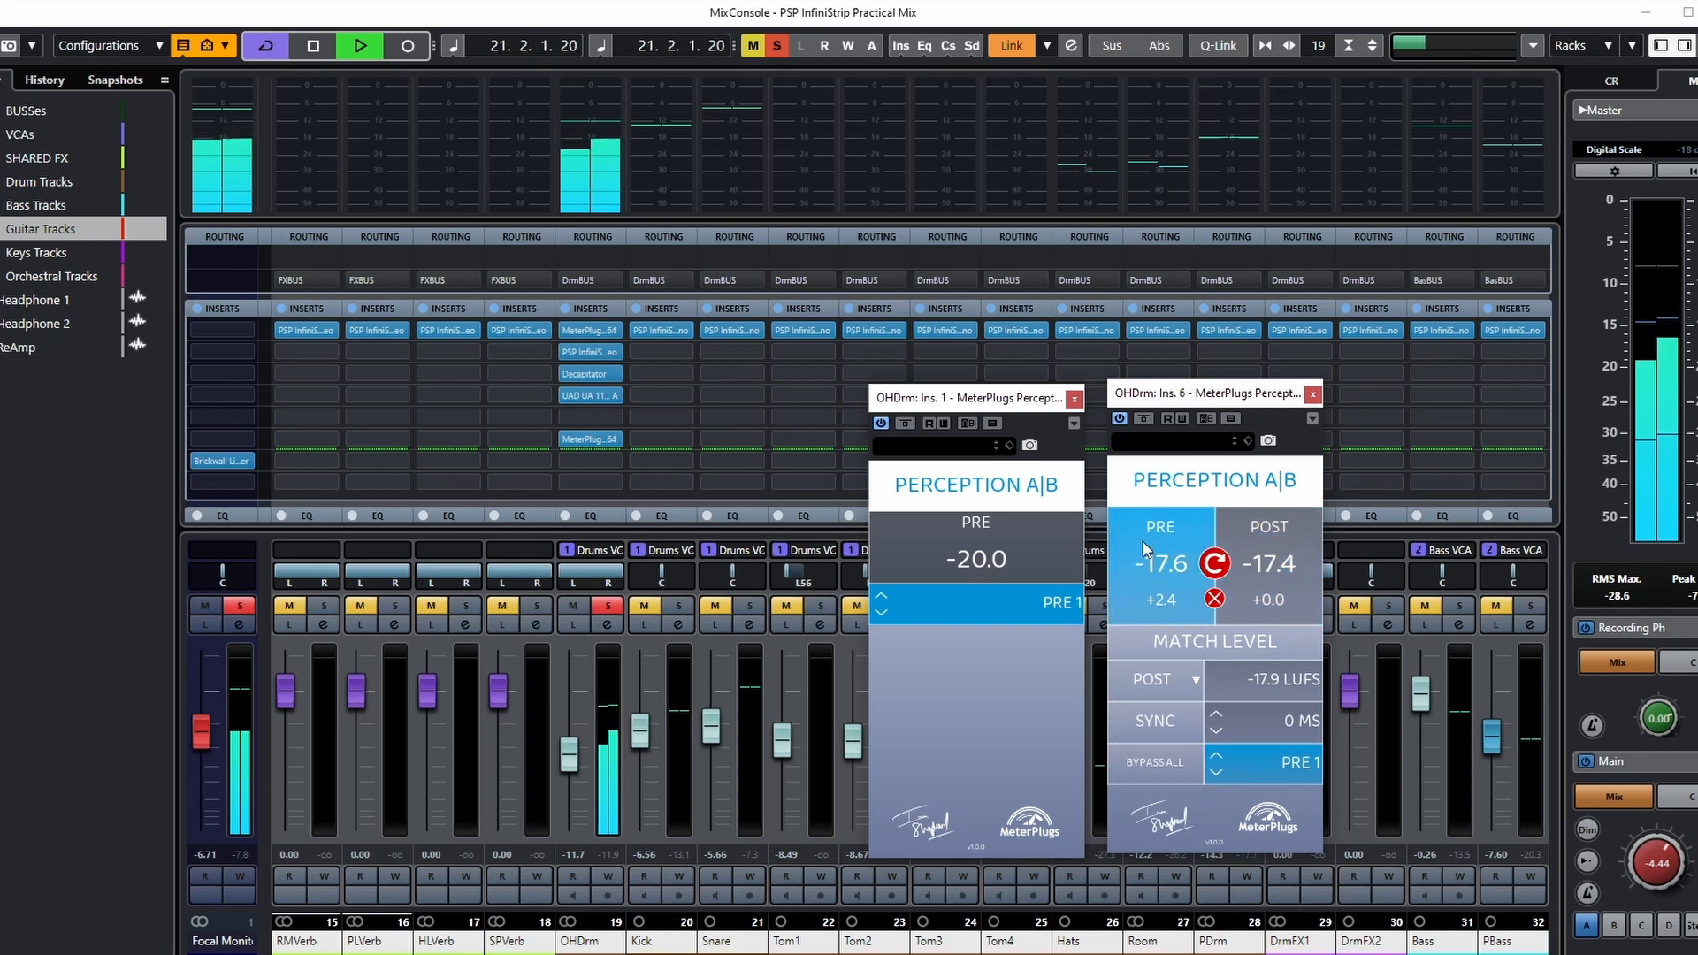
left_click(1276, 542)
left_click(1160, 536)
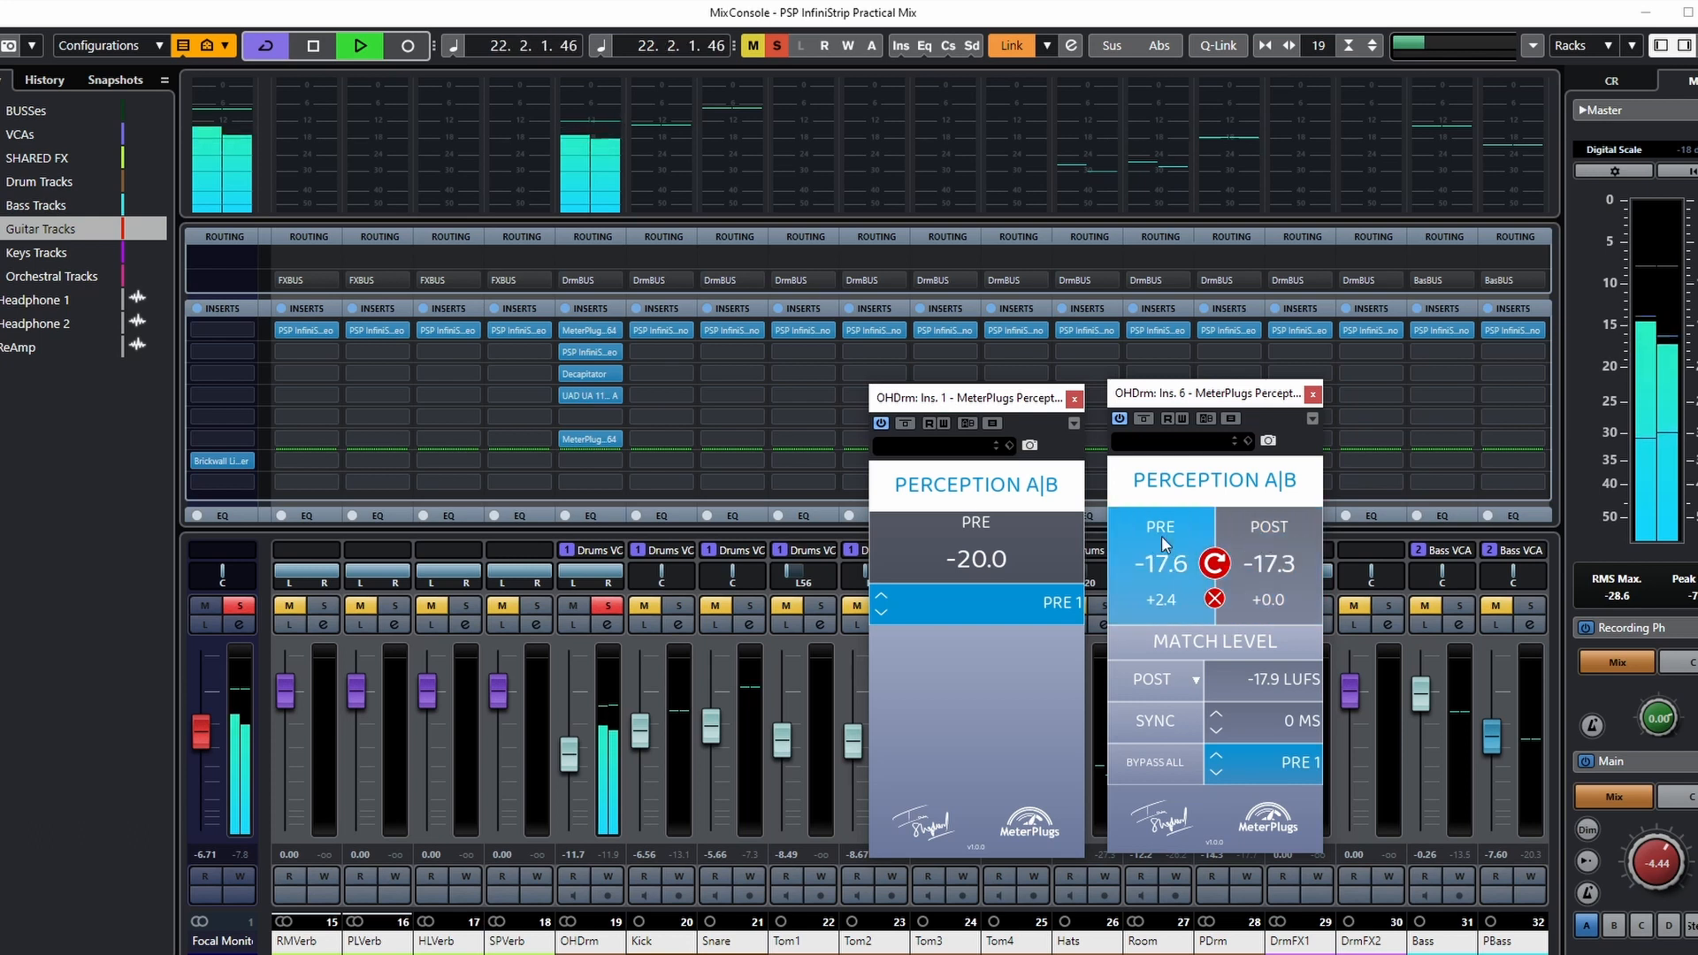
left_click(1253, 533)
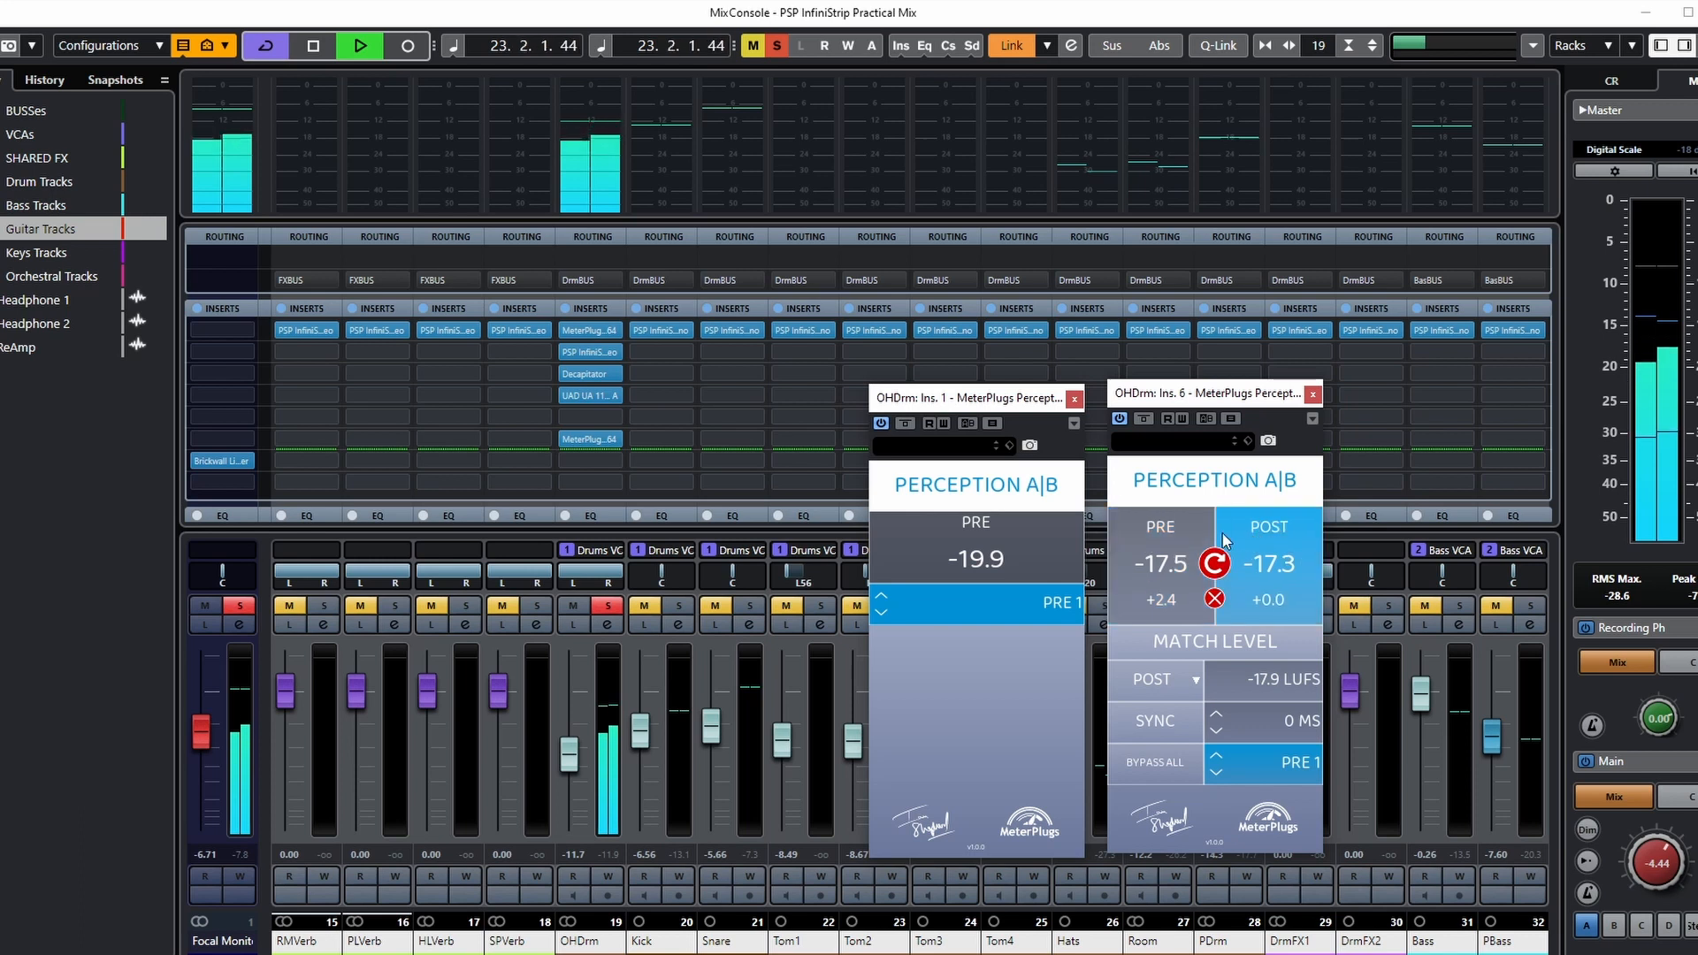
left_click(1149, 532)
left_click(1243, 528)
left_click(1163, 527)
key("space")
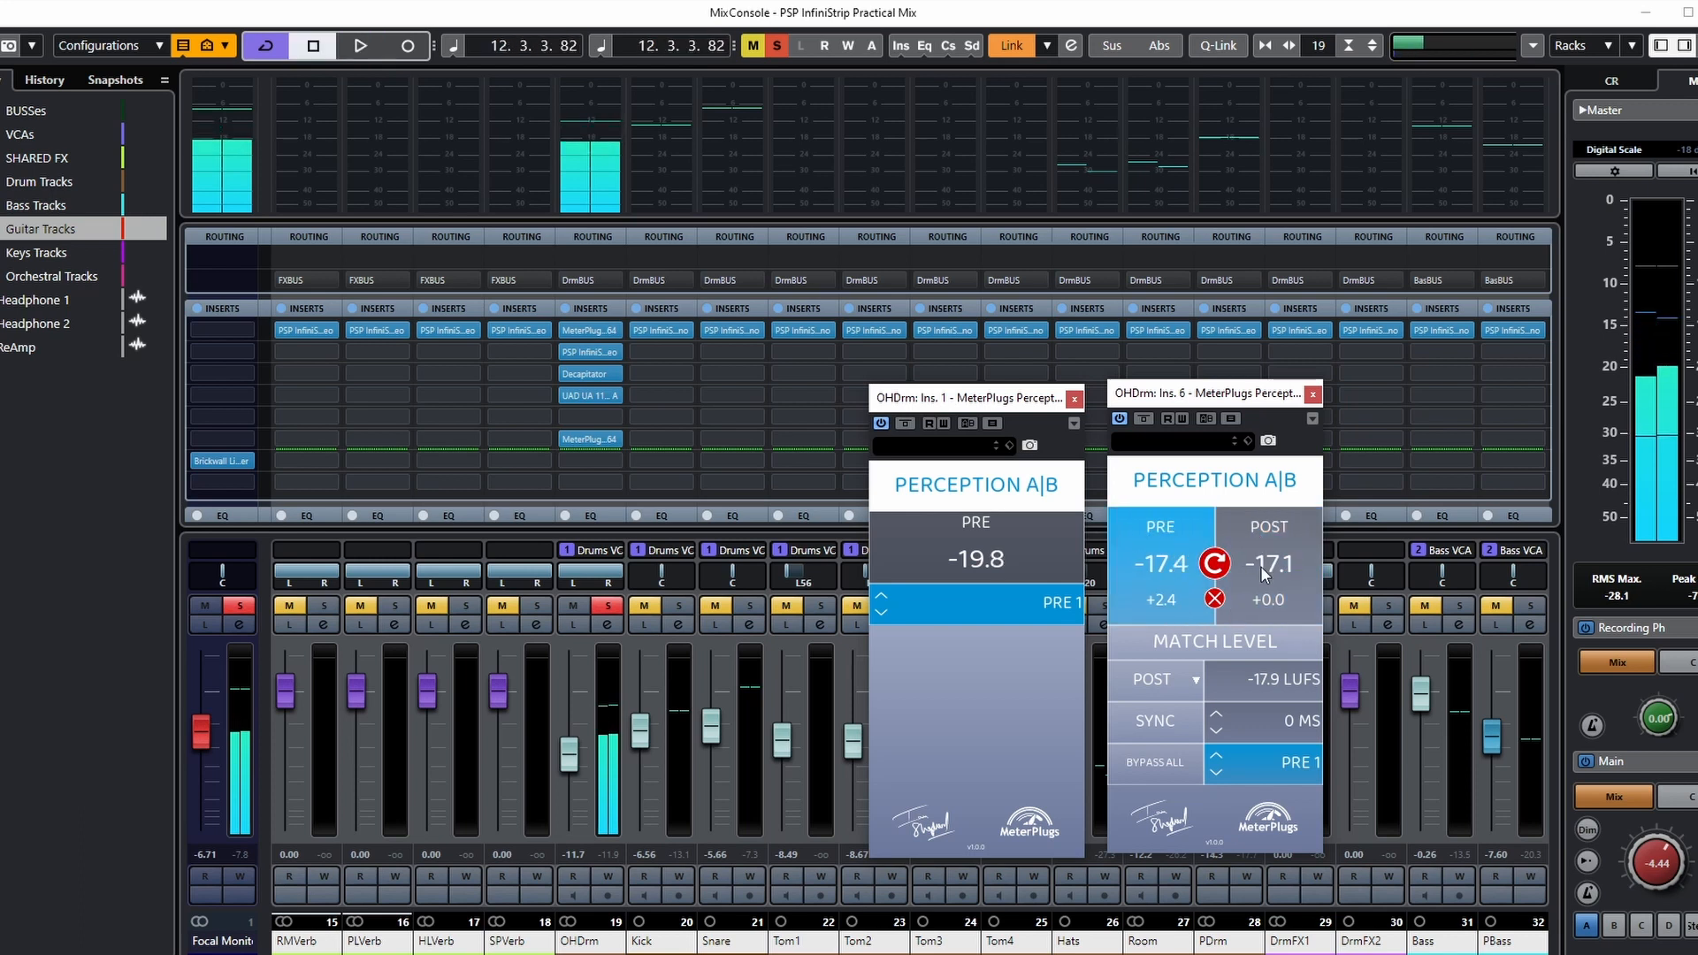
Step: Bypass both Perception AB plug-ins on OHDrm and compare the channel's whole insert chain bypassed and active during playback, leaving the chain active
left_click(1141, 420)
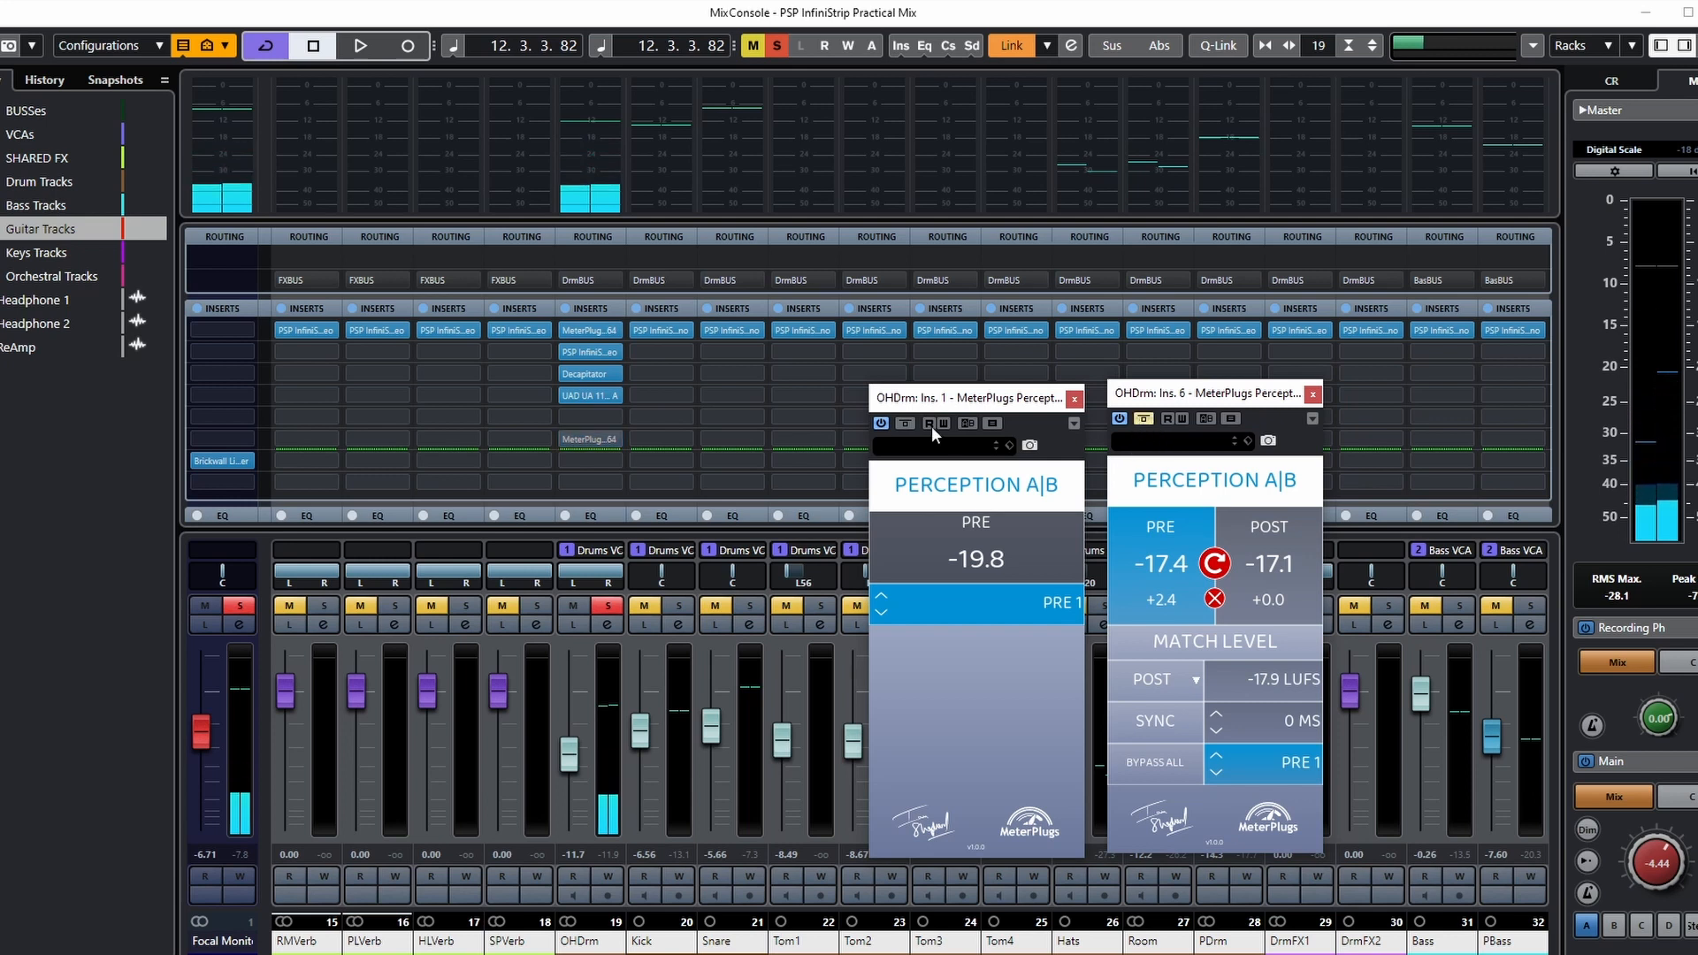
left_click(906, 423)
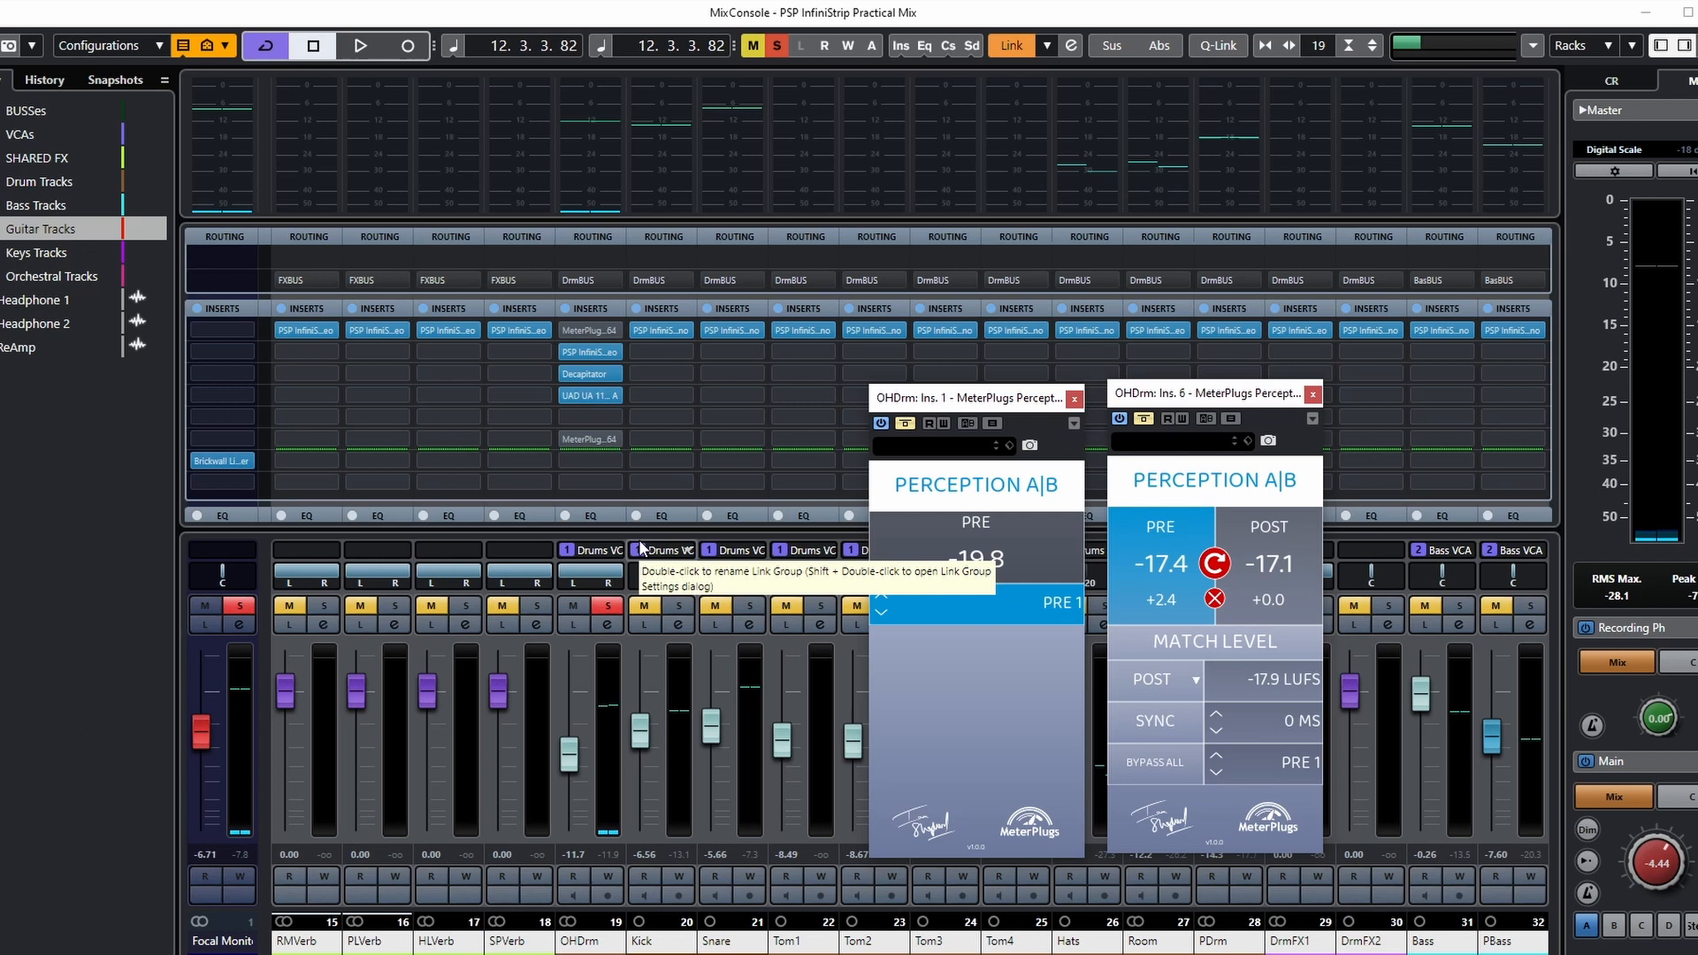
left_click(566, 308)
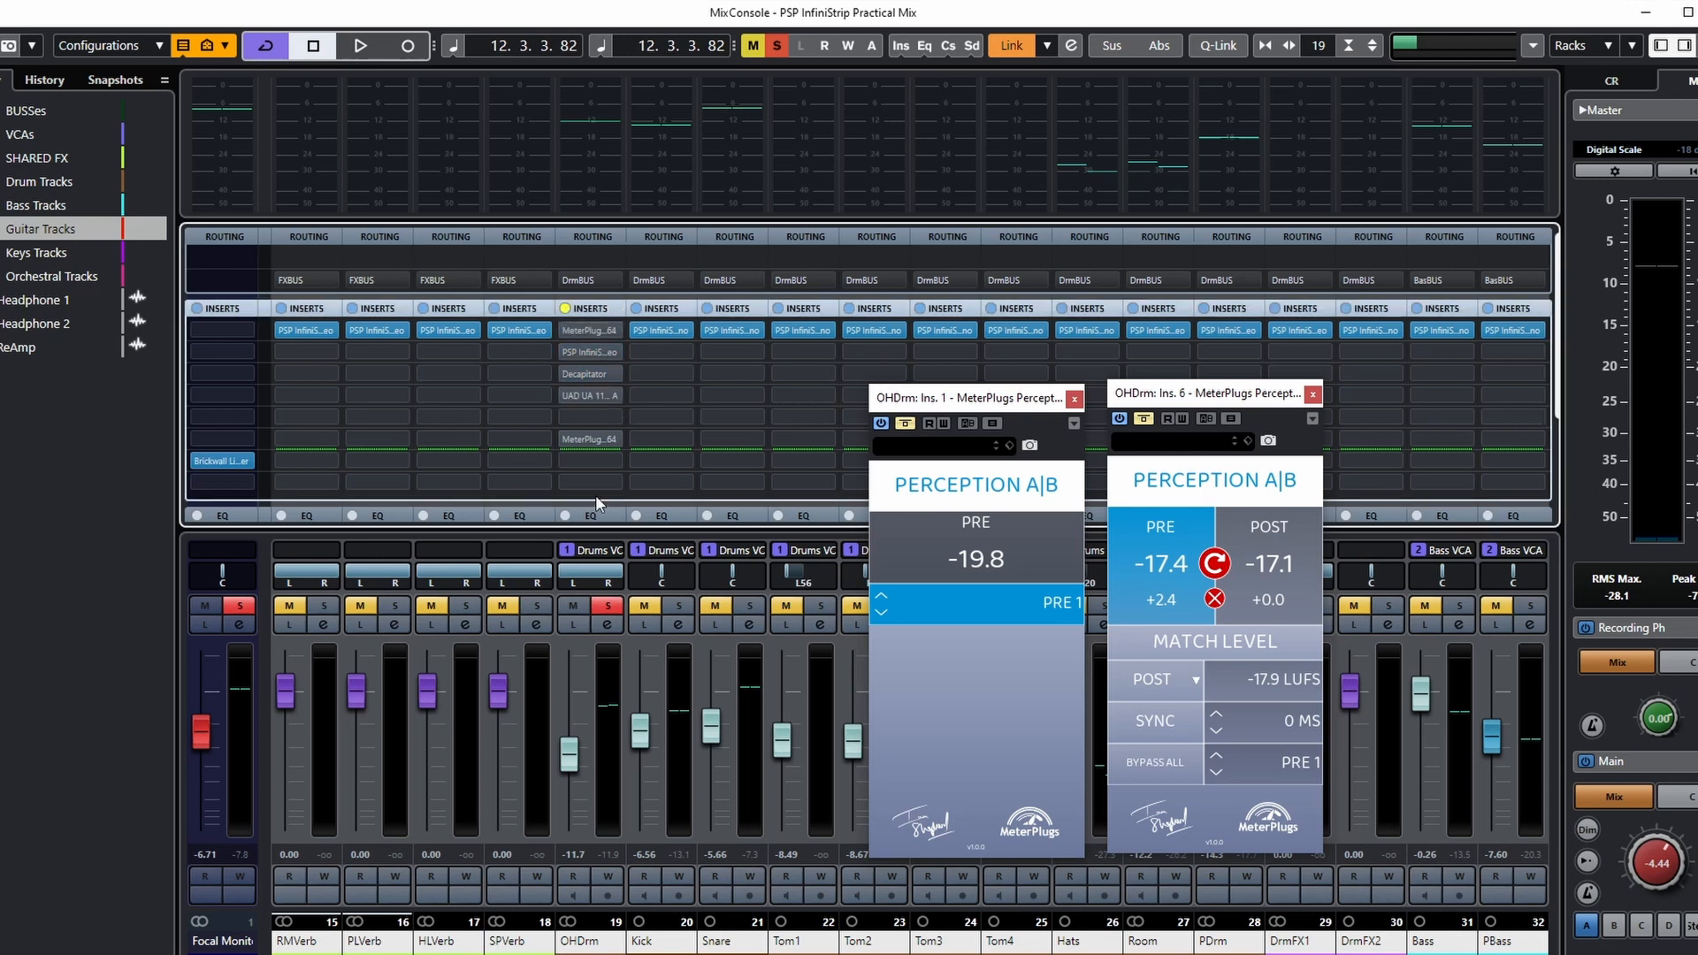
key("space")
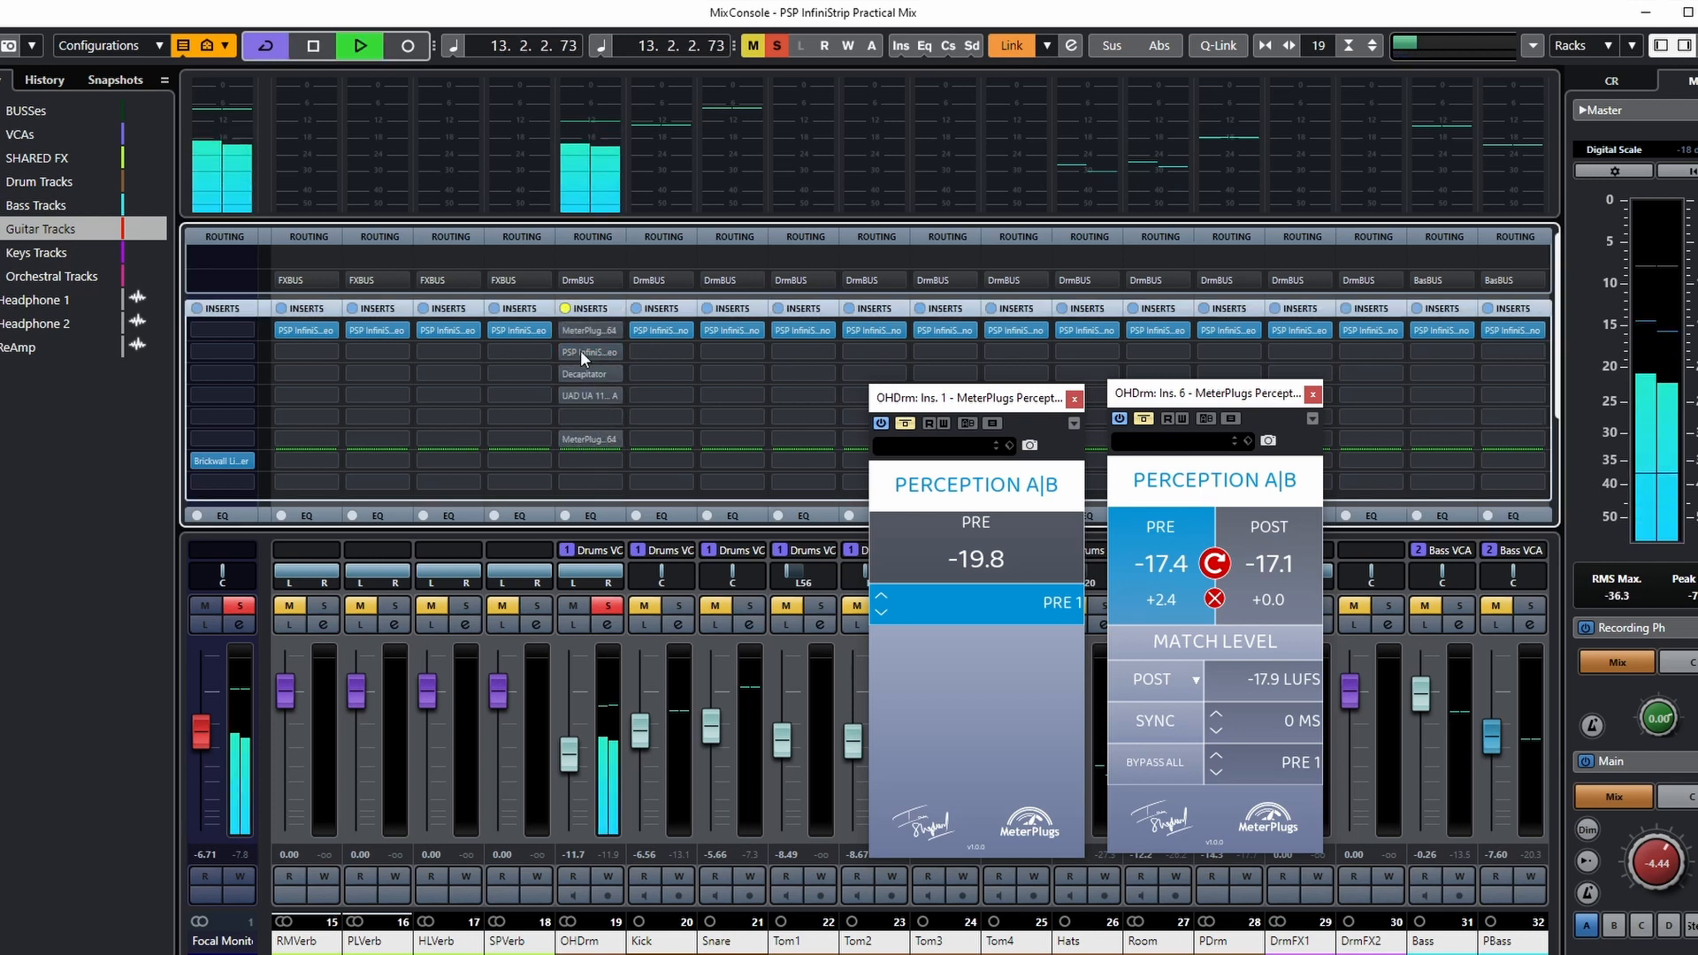
left_click(565, 307)
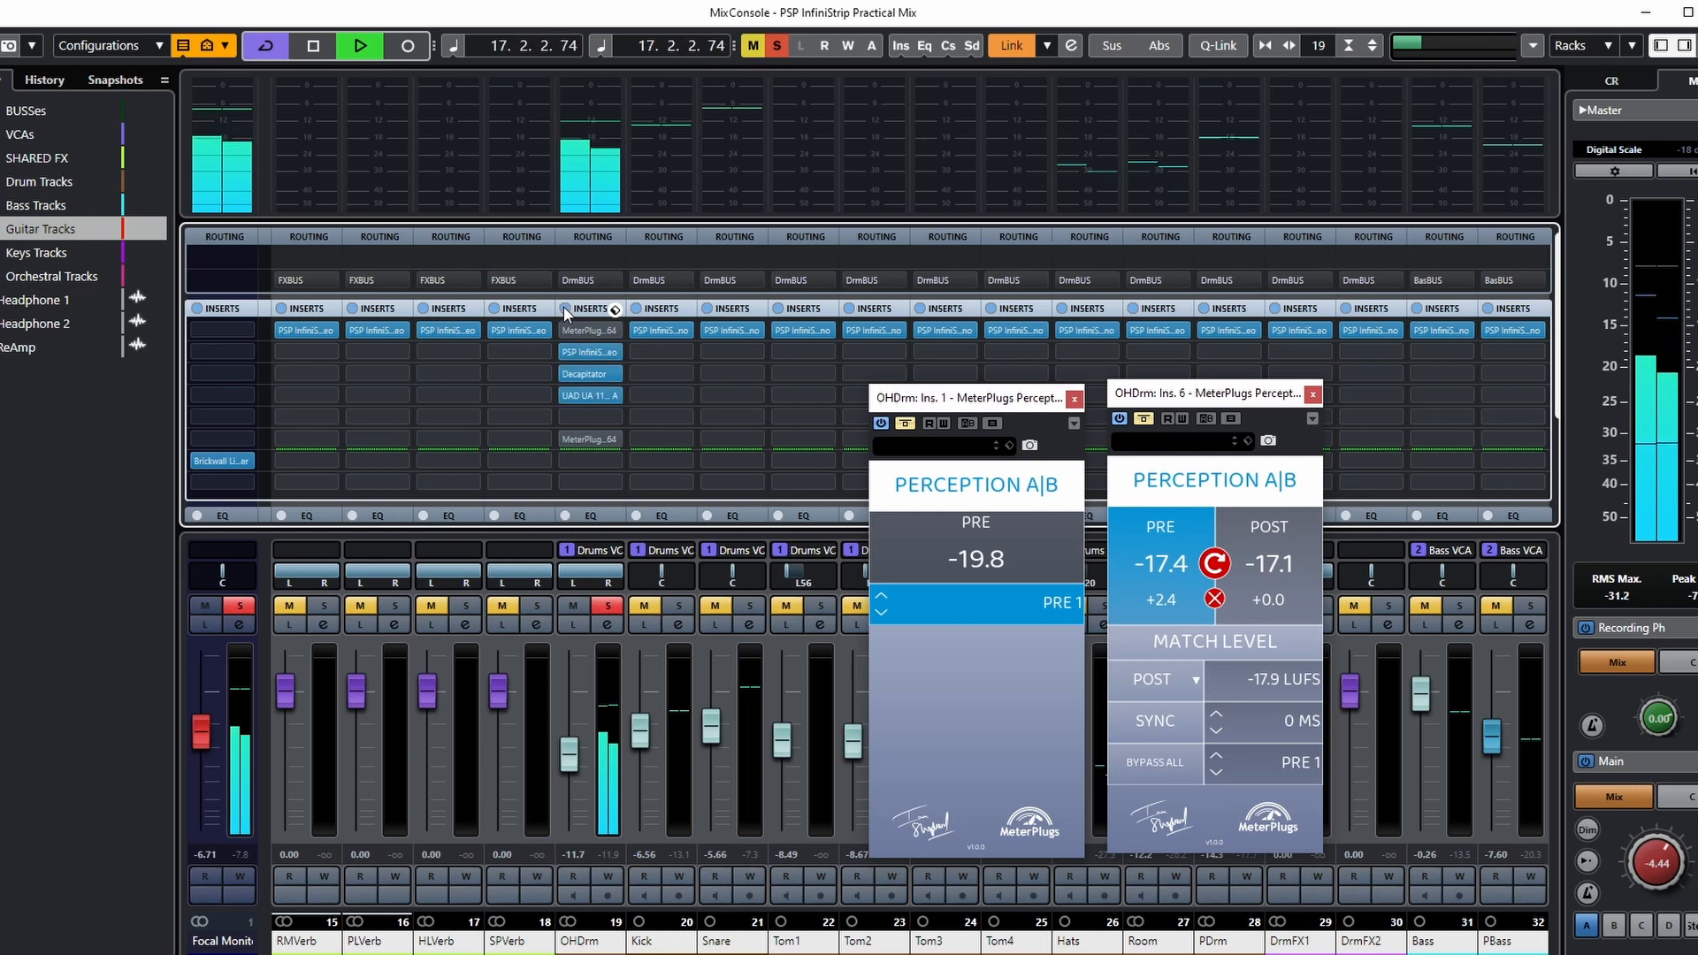
left_click(564, 307)
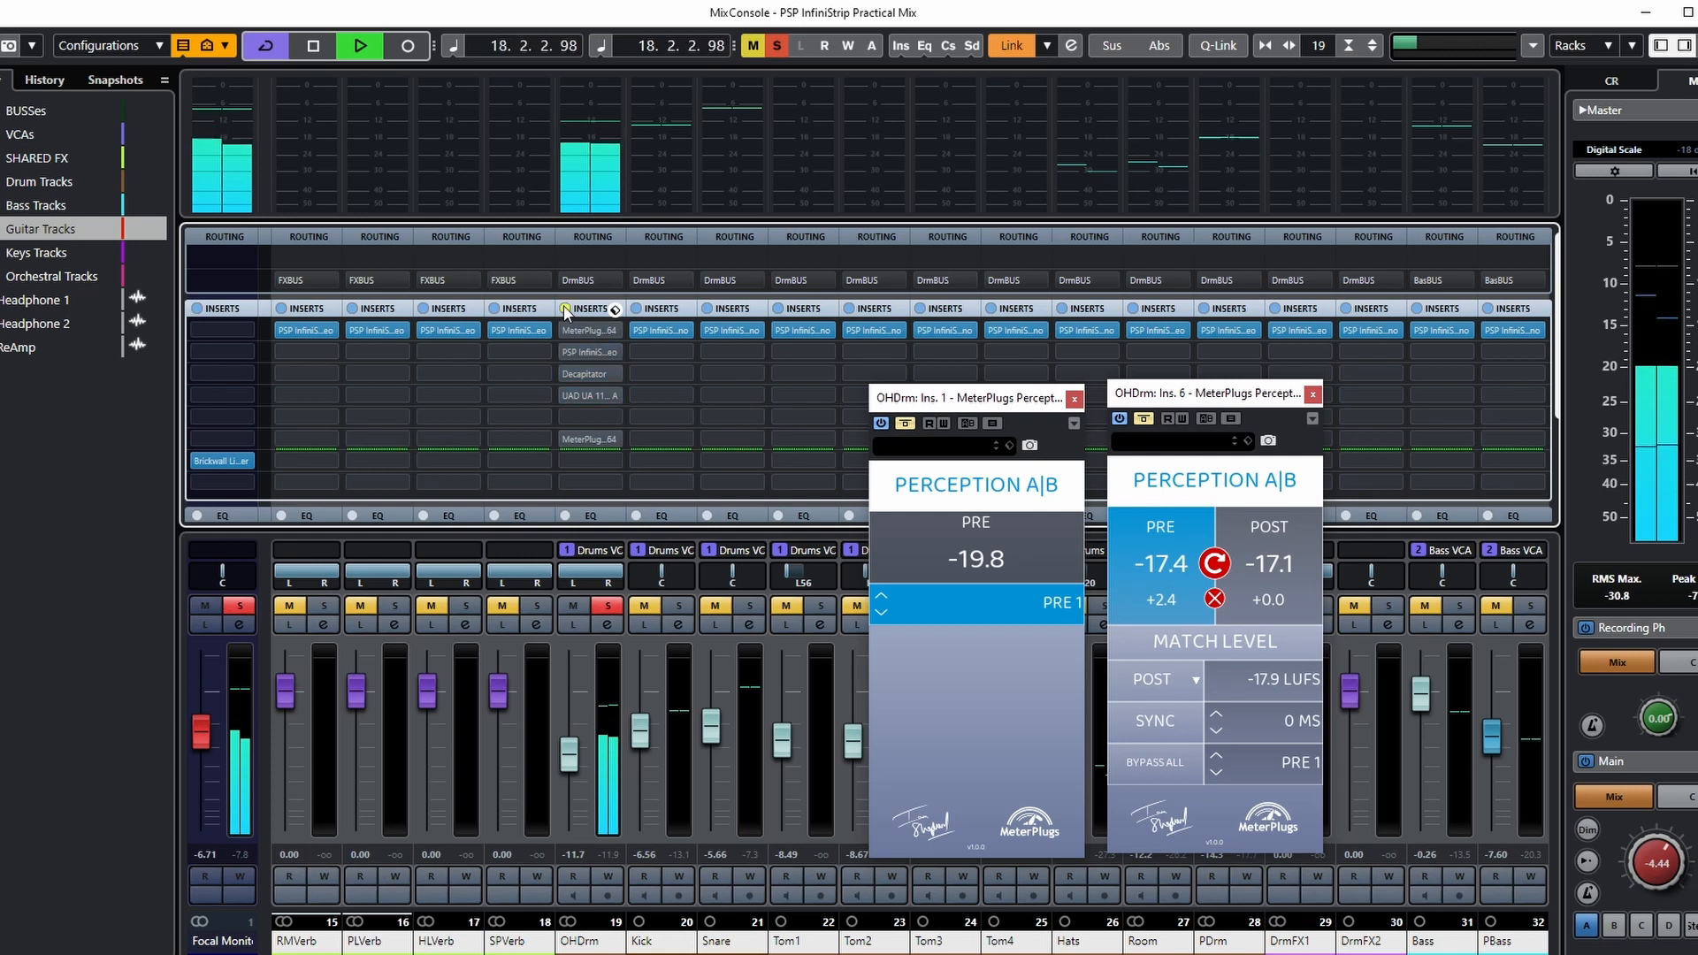
left_click(564, 308)
key("space")
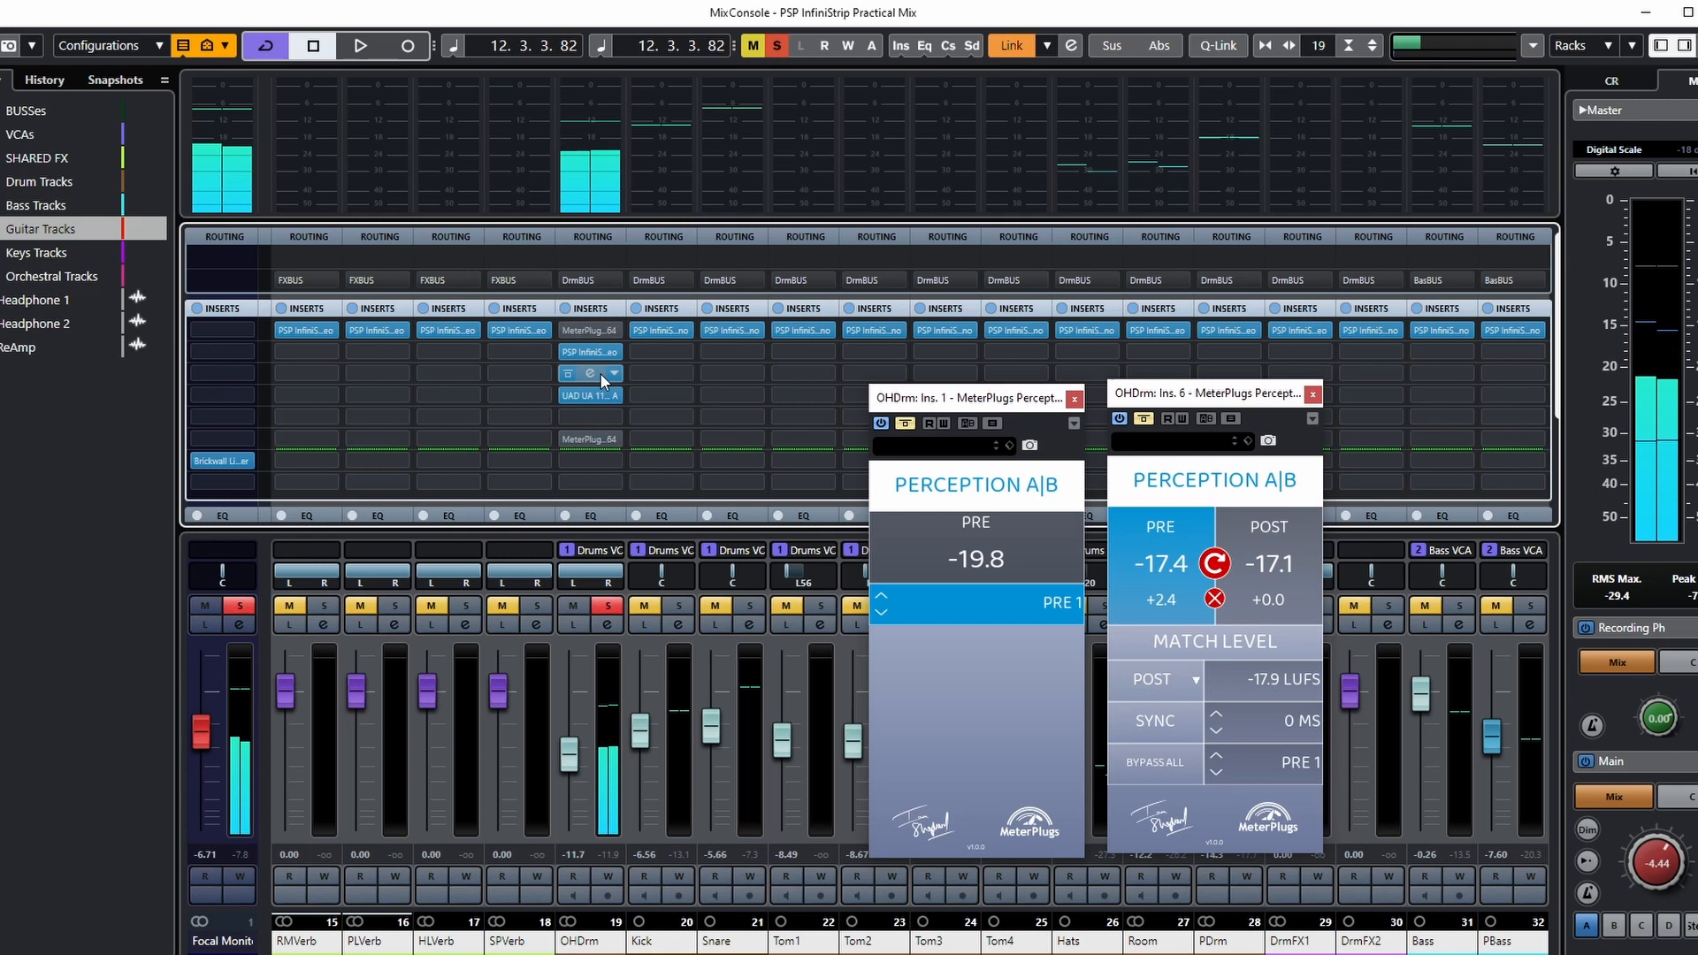
Step: View OHDrm's Decapitator settings and close its editor, and replay the channel while switching all its inserts between bypassed and active
left_click(601, 379)
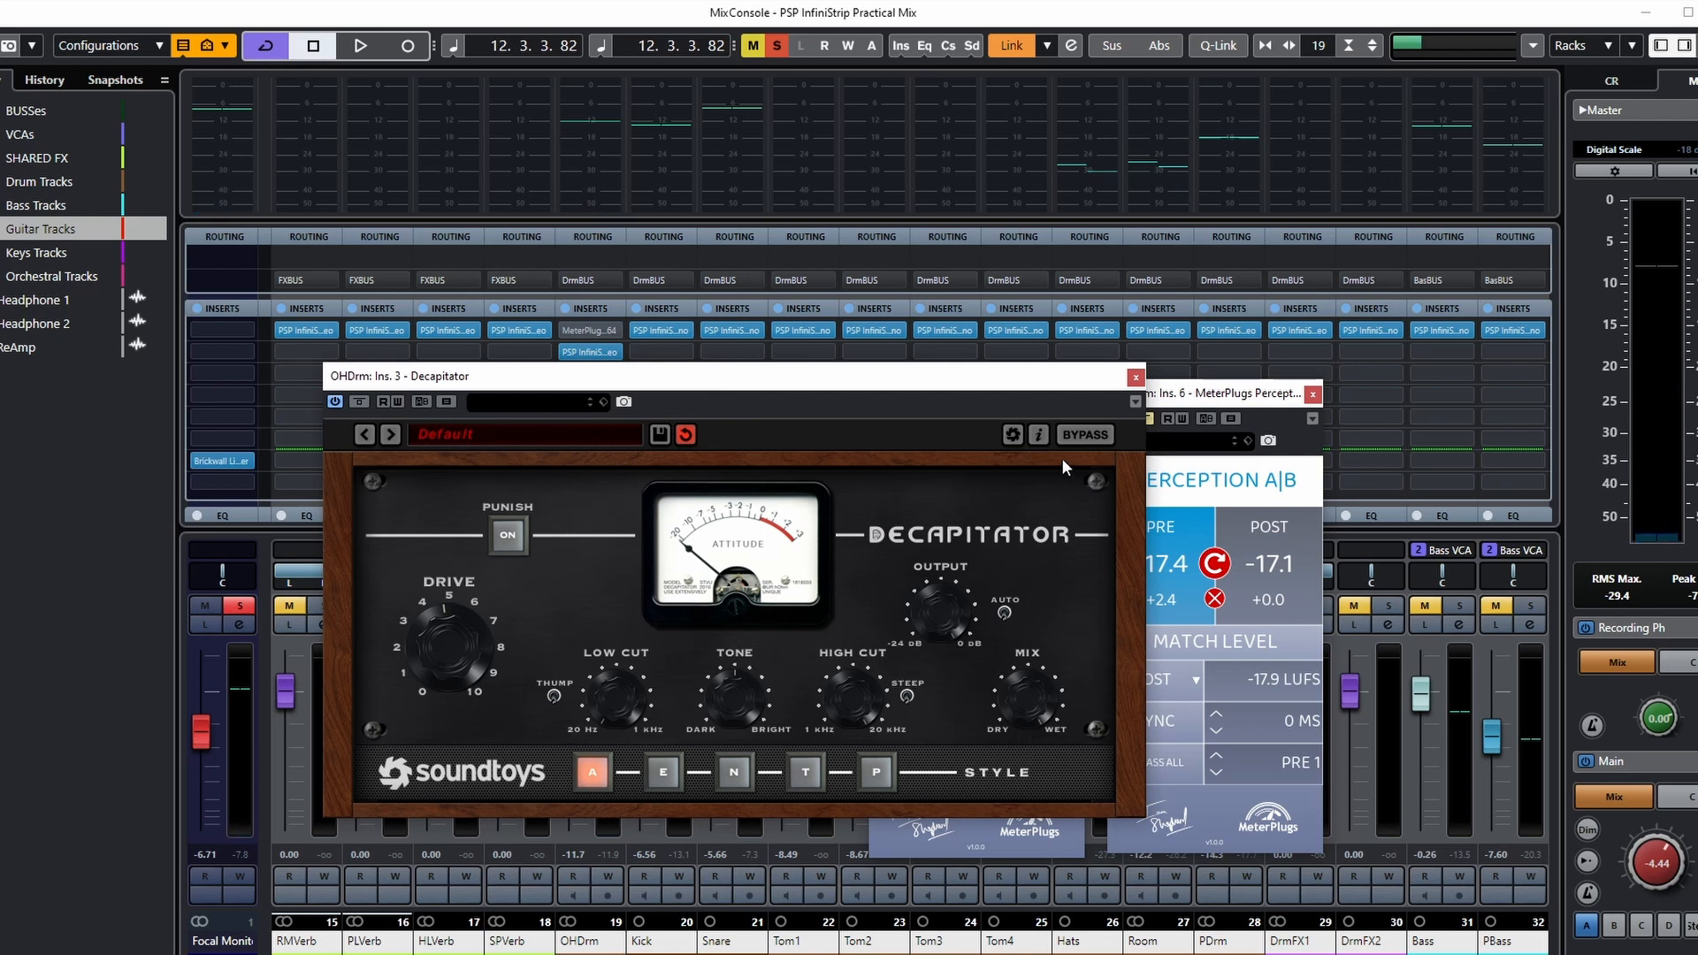
left_click(1136, 379)
mouse_move(591, 353)
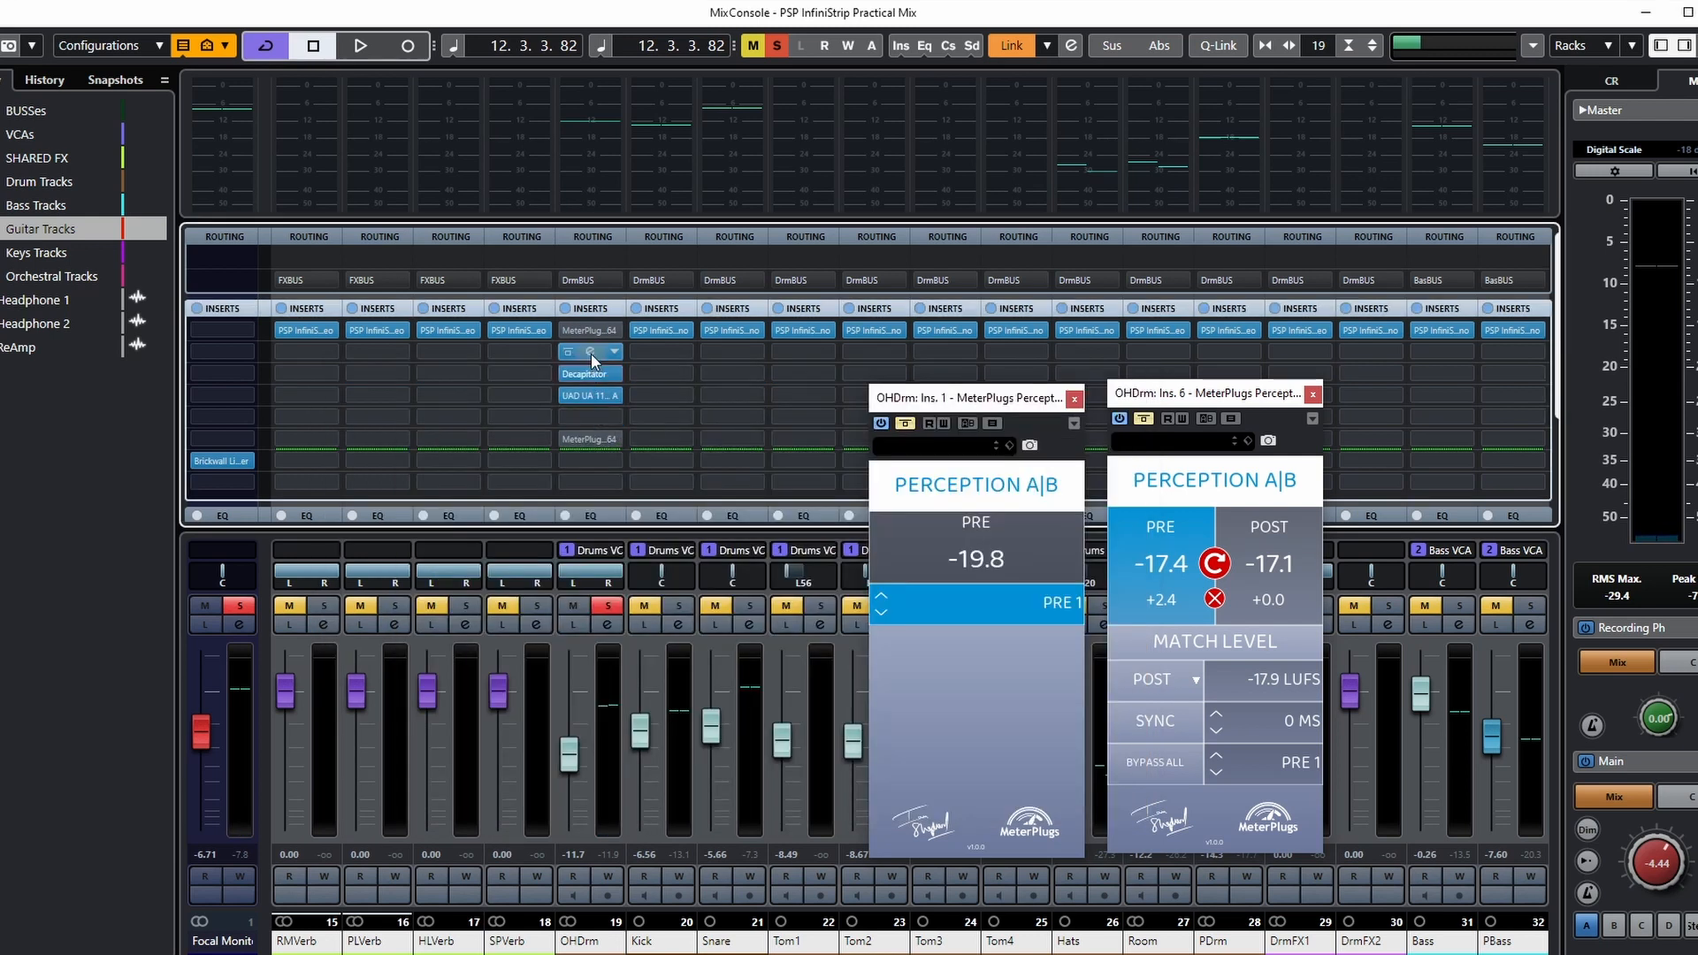
left_click(569, 308)
key("space")
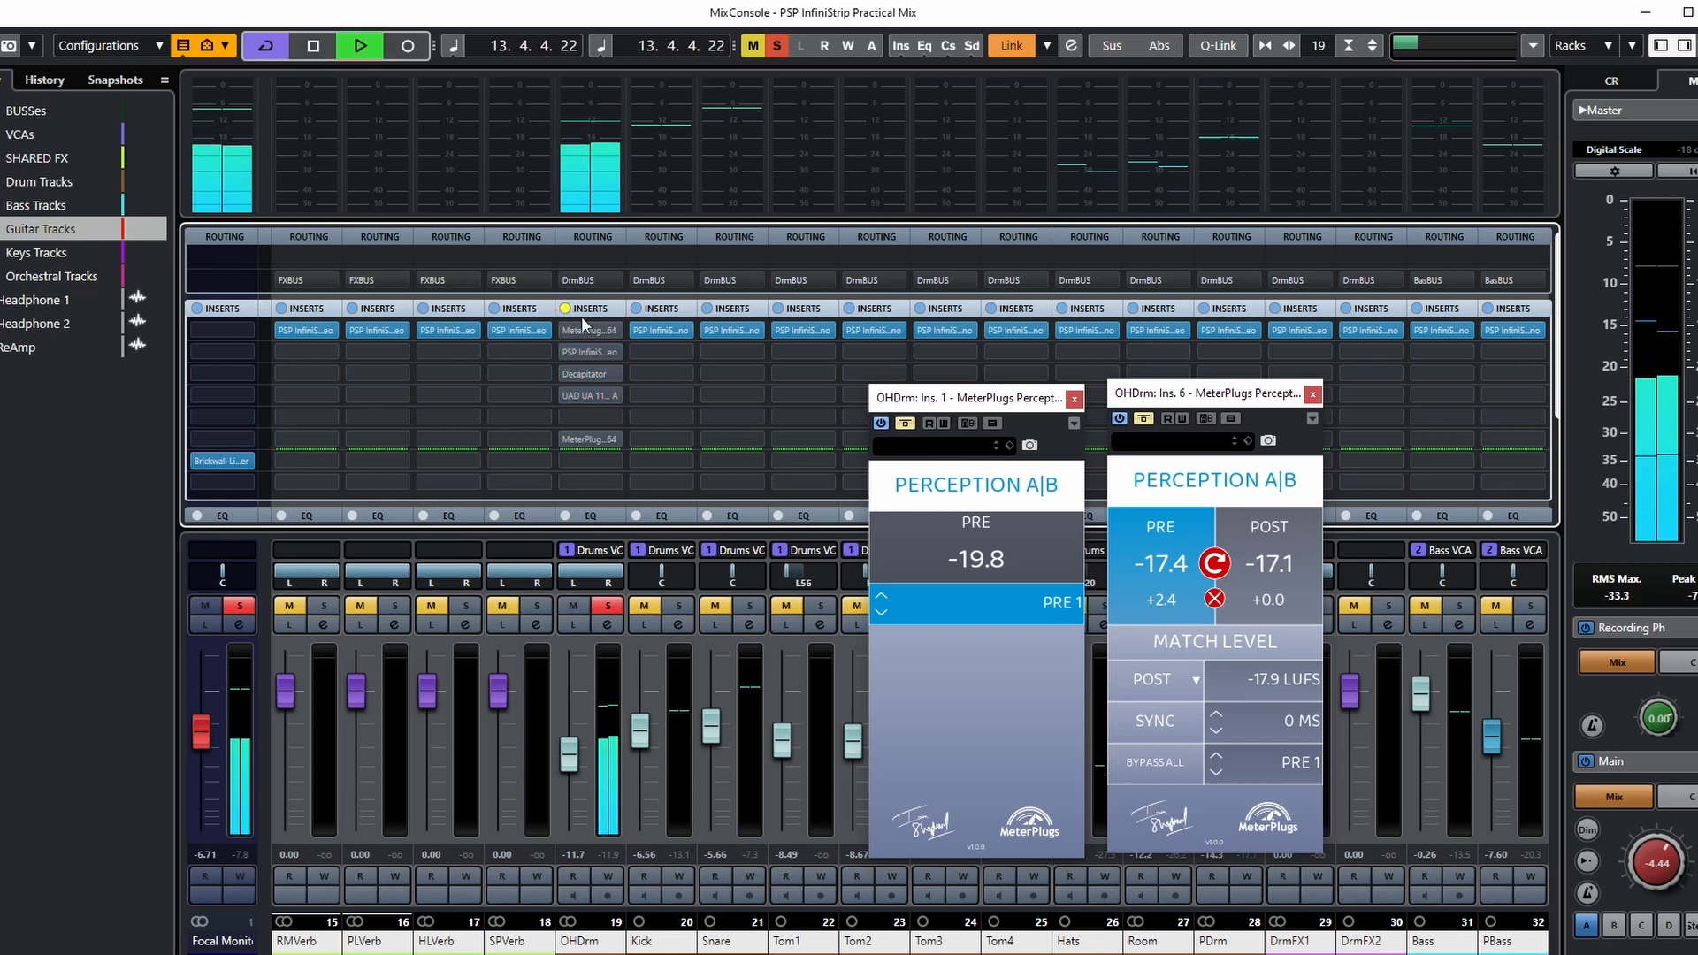
left_click(565, 308)
left_click(565, 308)
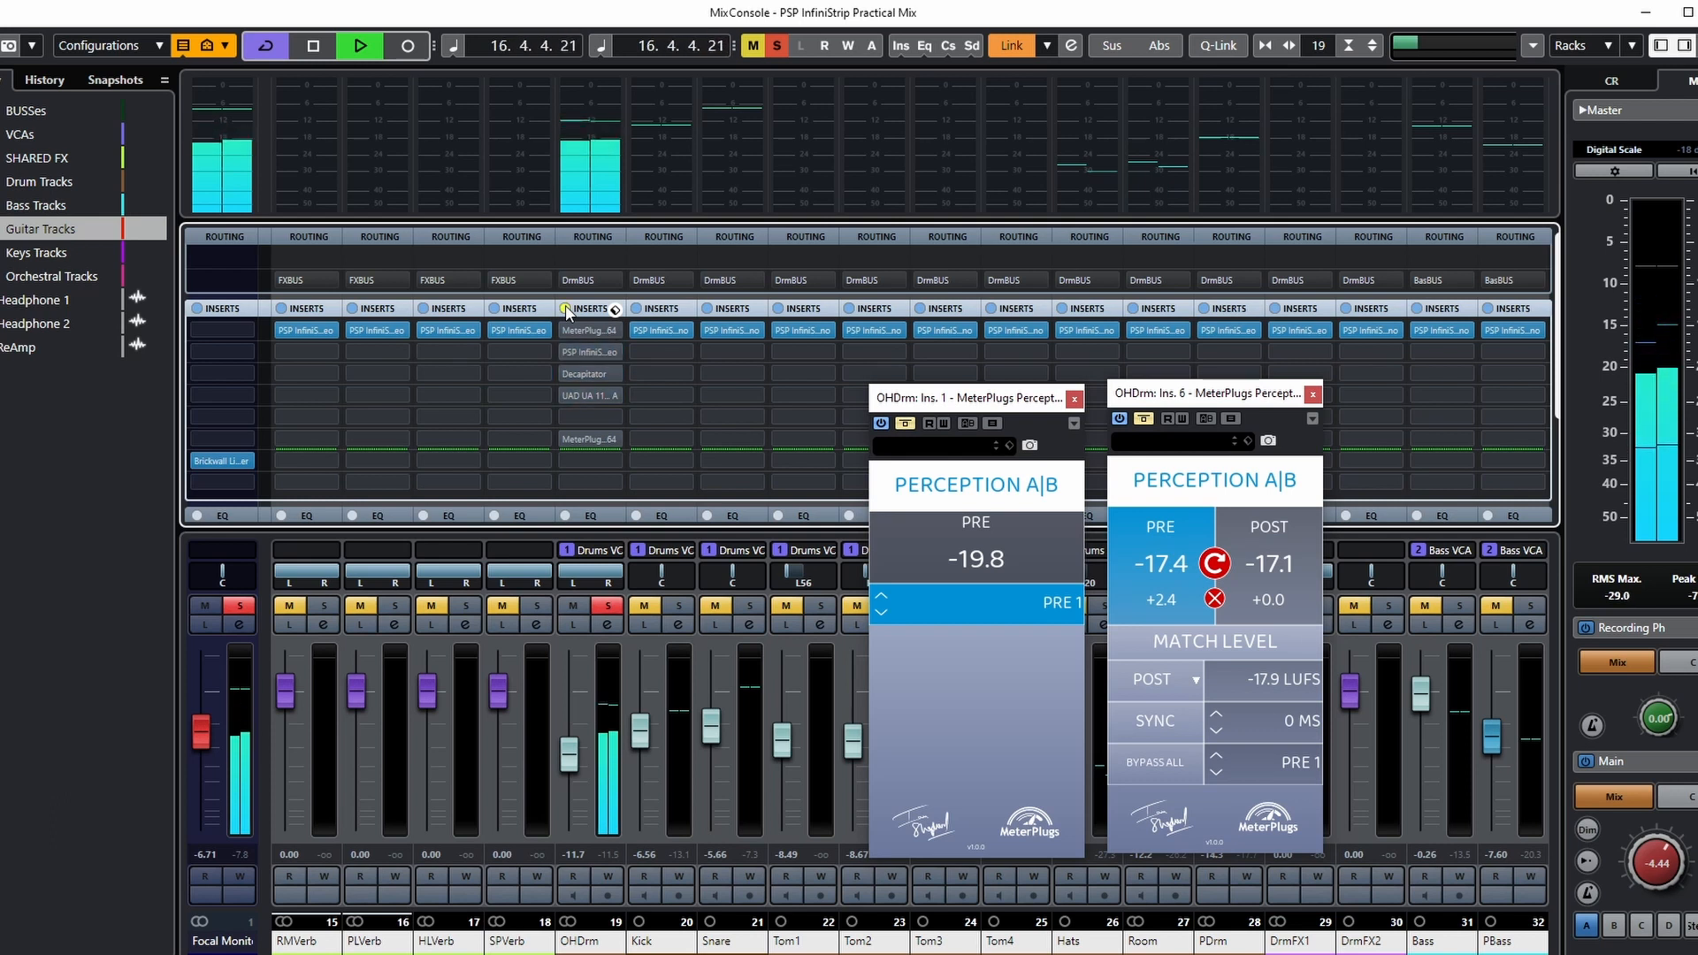
left_click(565, 308)
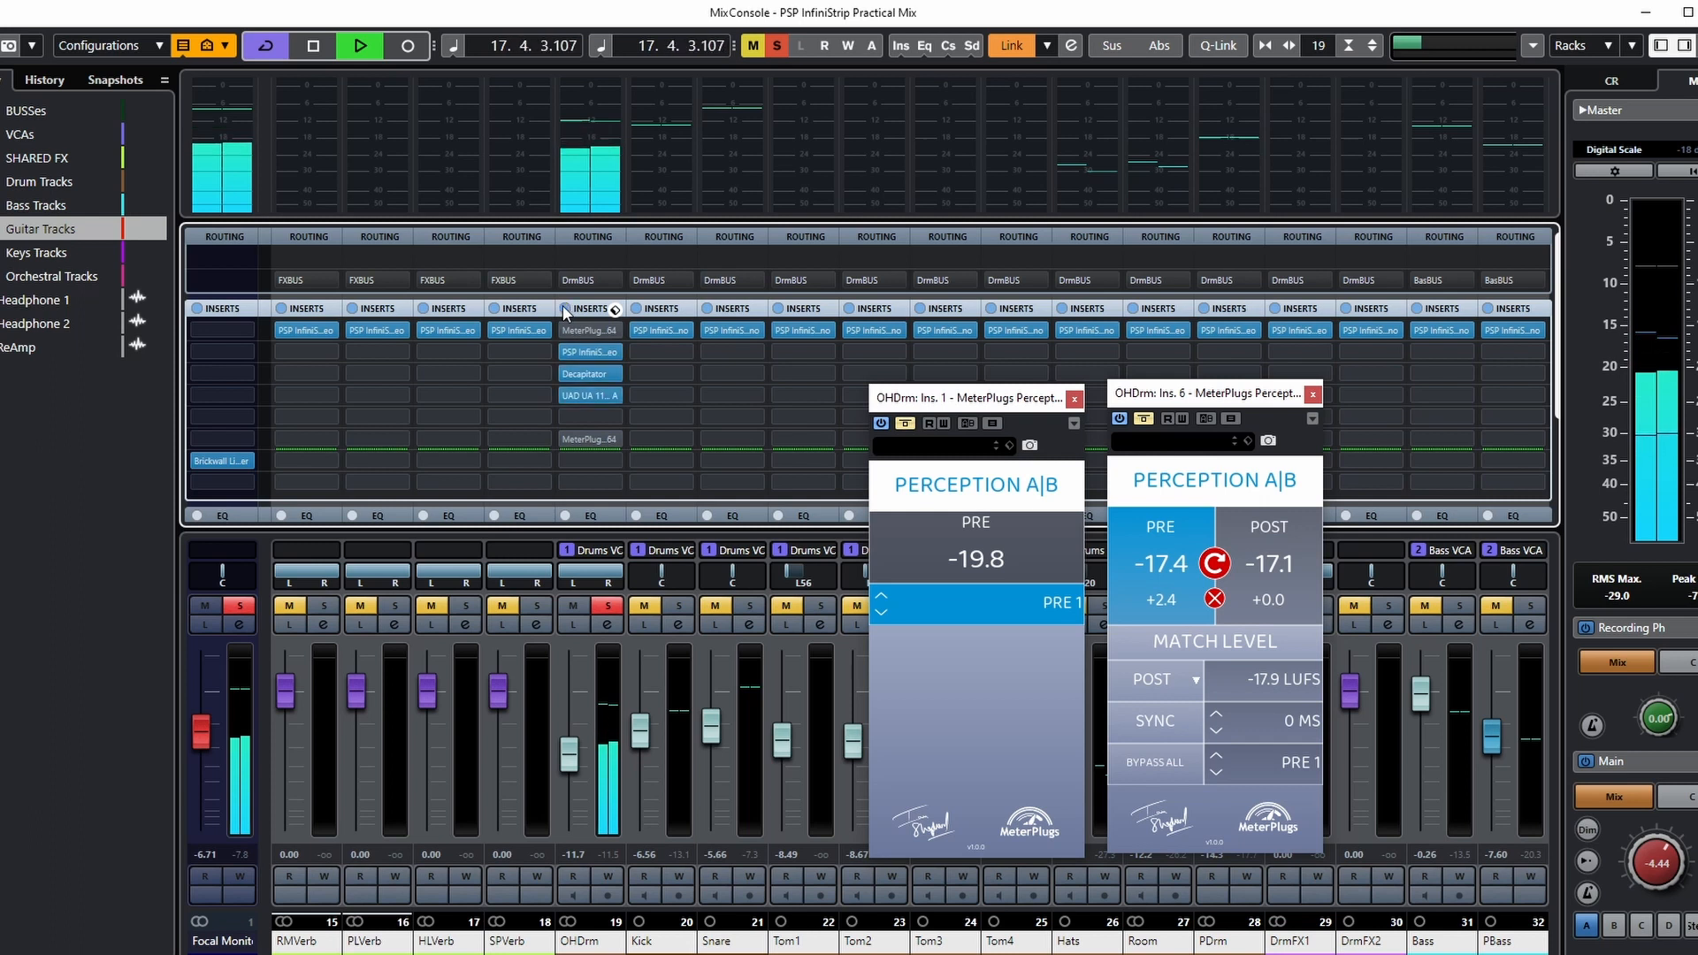
key("space")
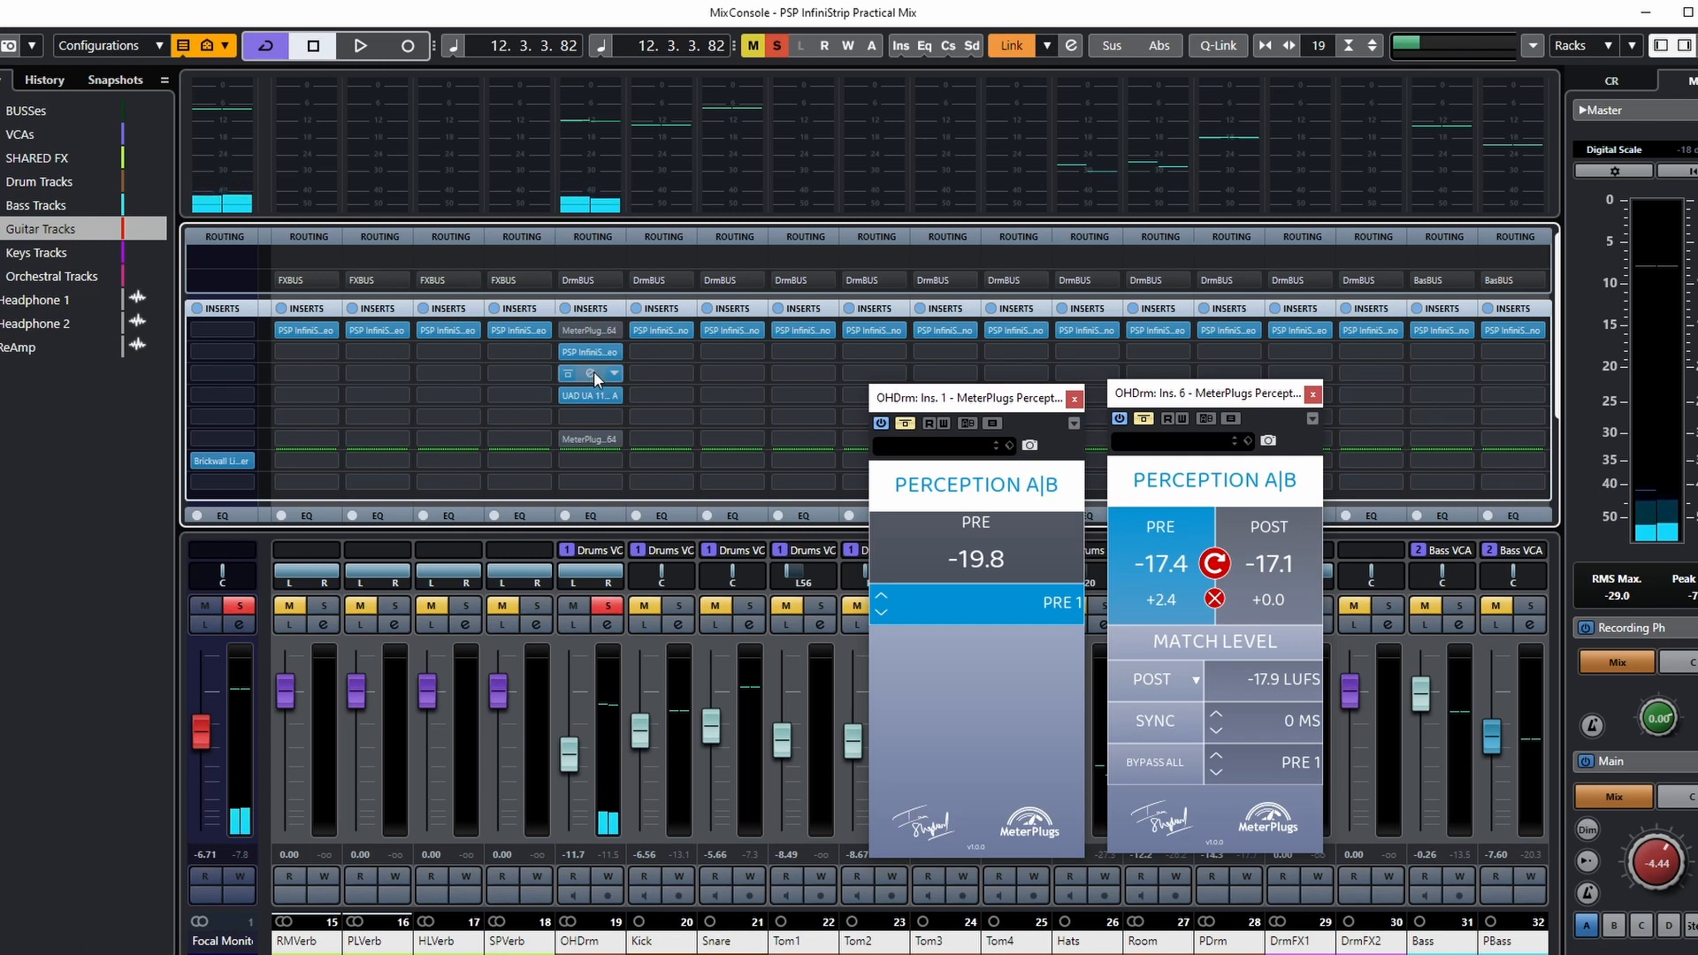
Step: Reactivate both Perception AB plug-ins, reset their loudness readings, and play OHDrm to remeasure and match the PRE level to POST
left_click(907, 423)
left_click(1143, 418)
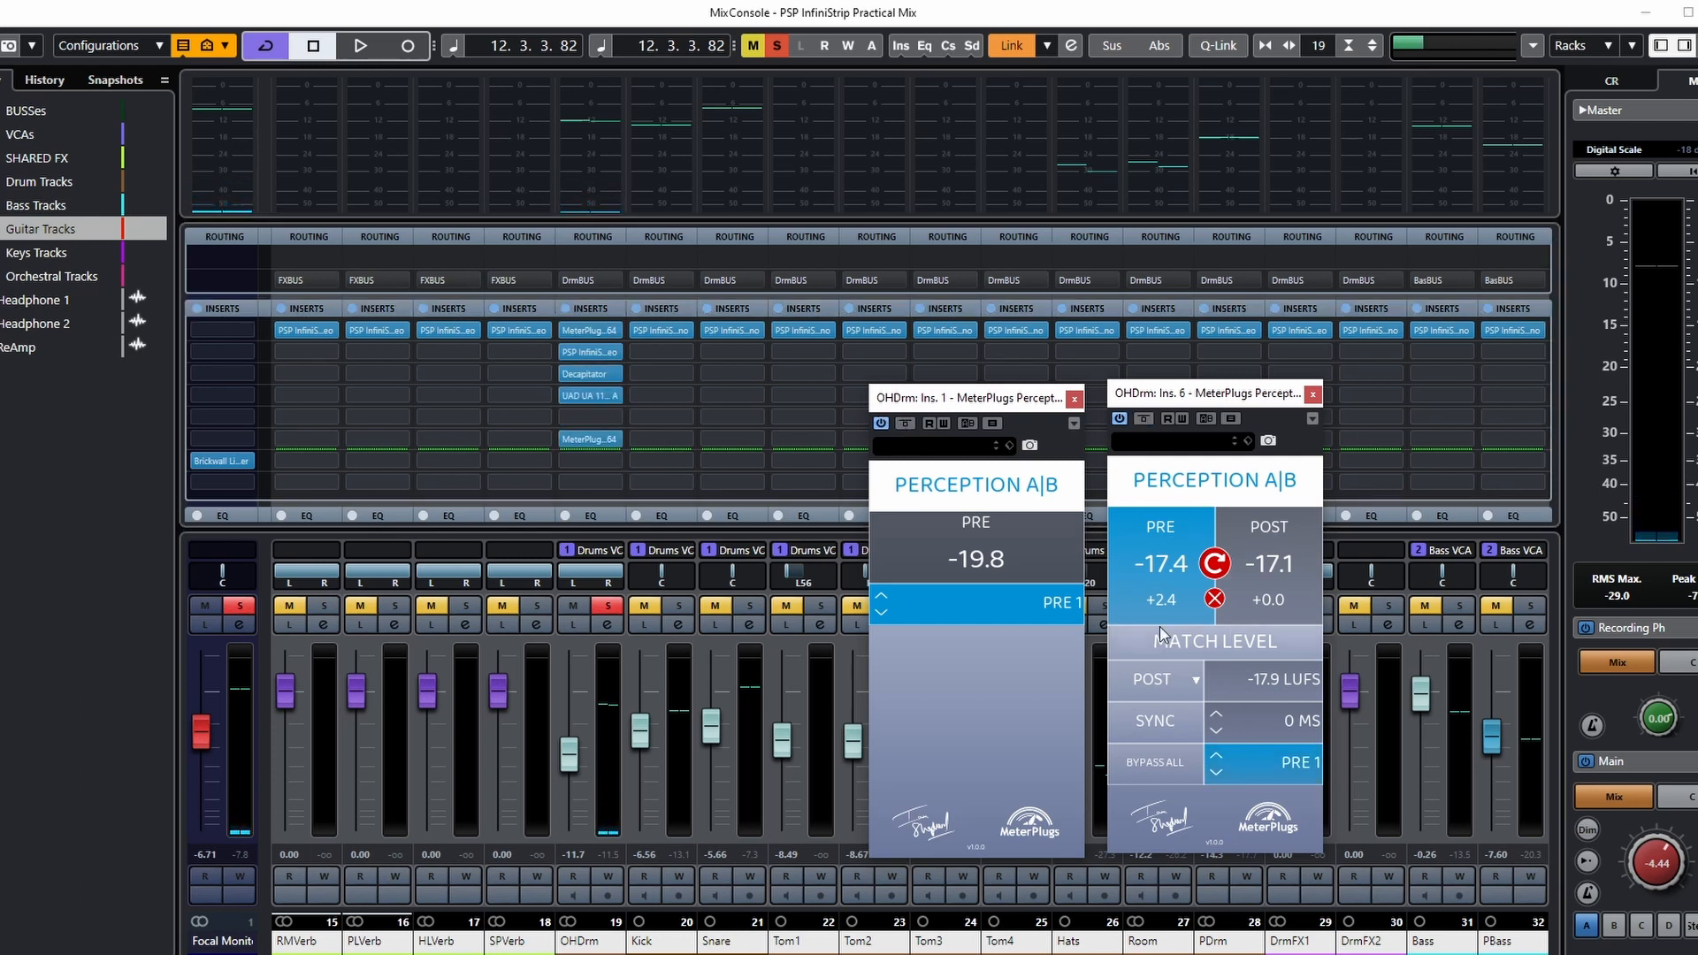
left_click(1215, 600)
left_click(1219, 605)
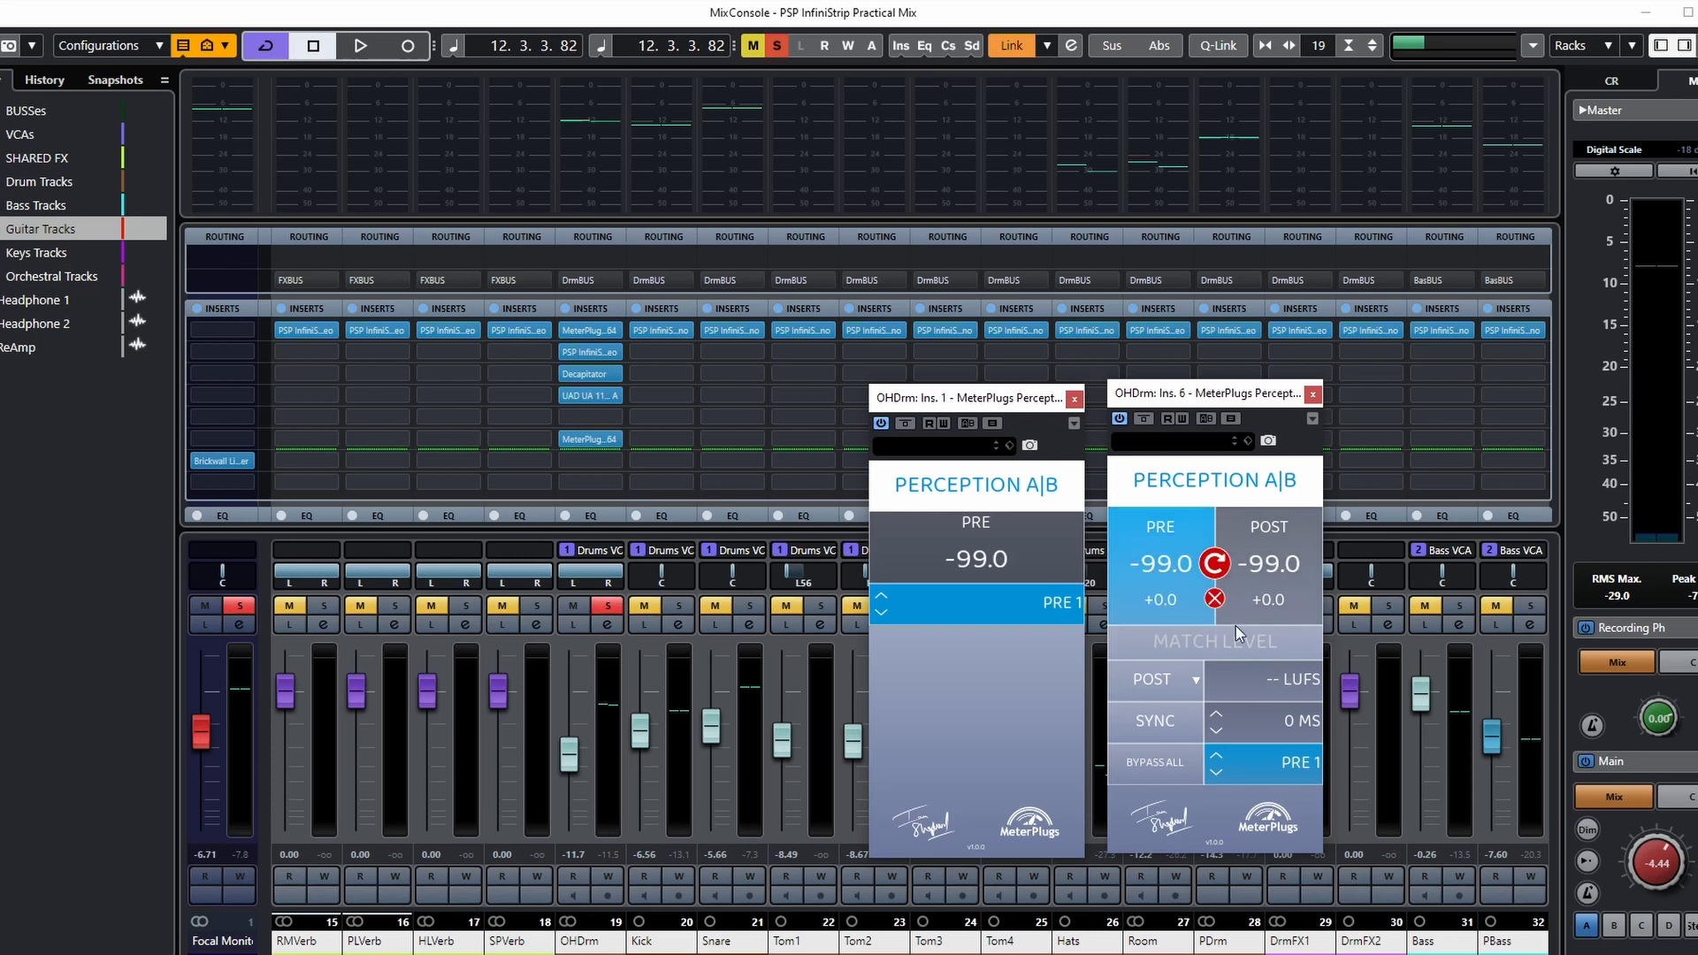
key("space")
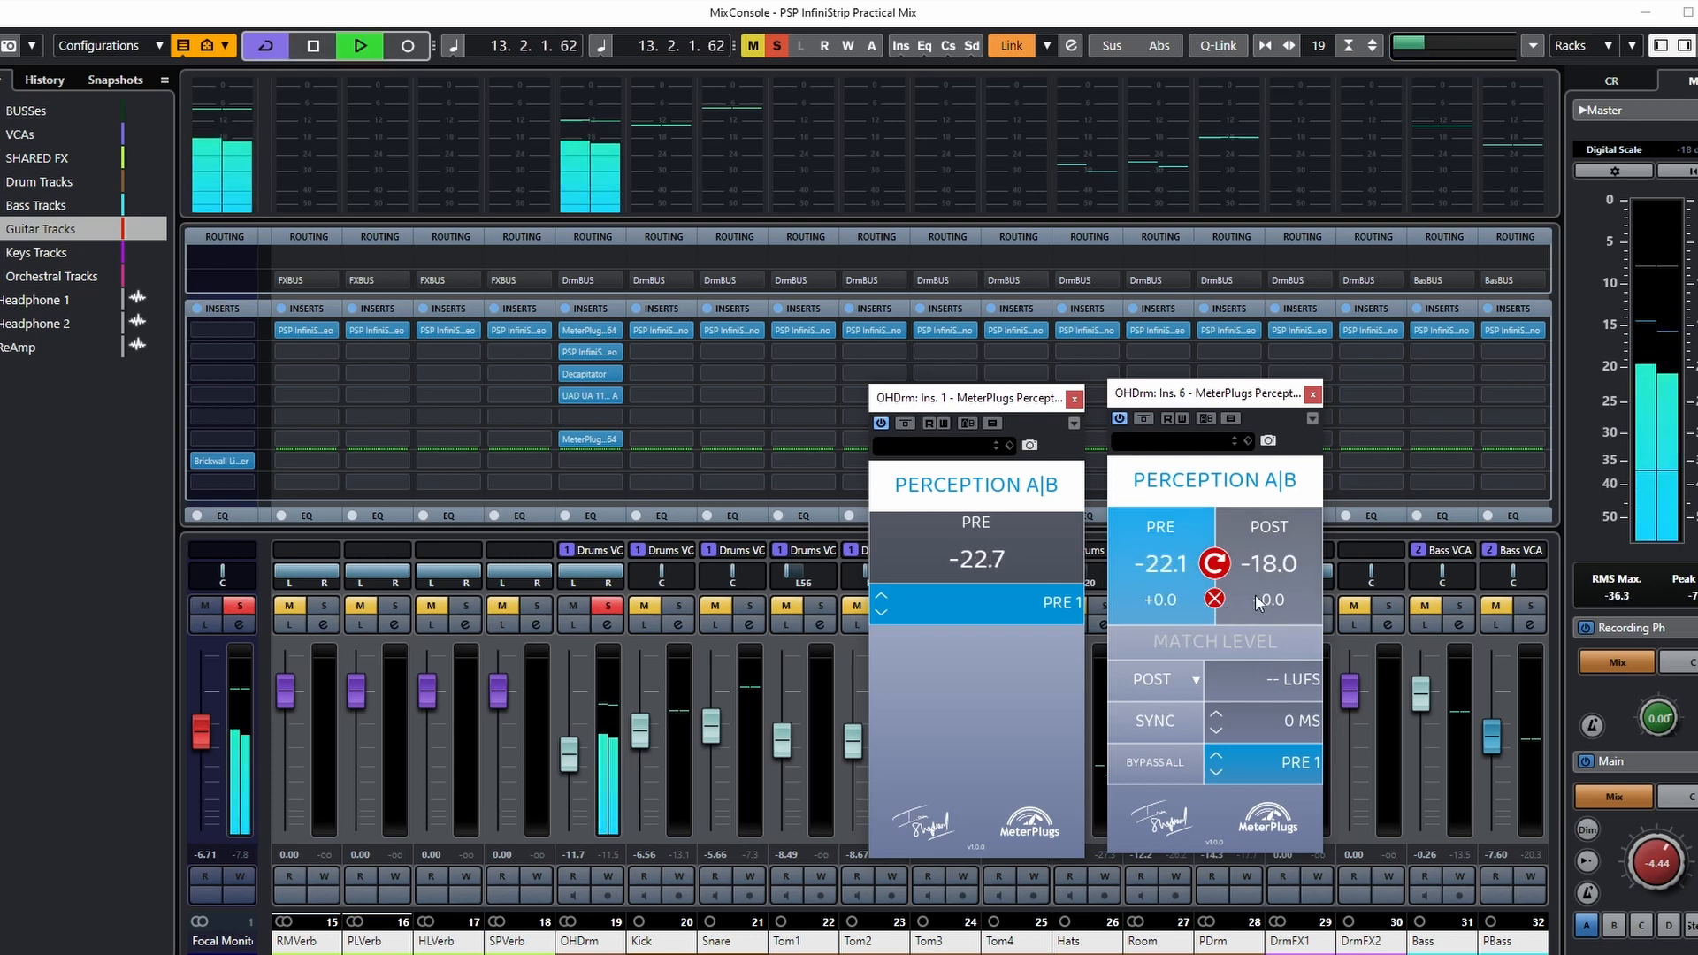
left_click(1221, 652)
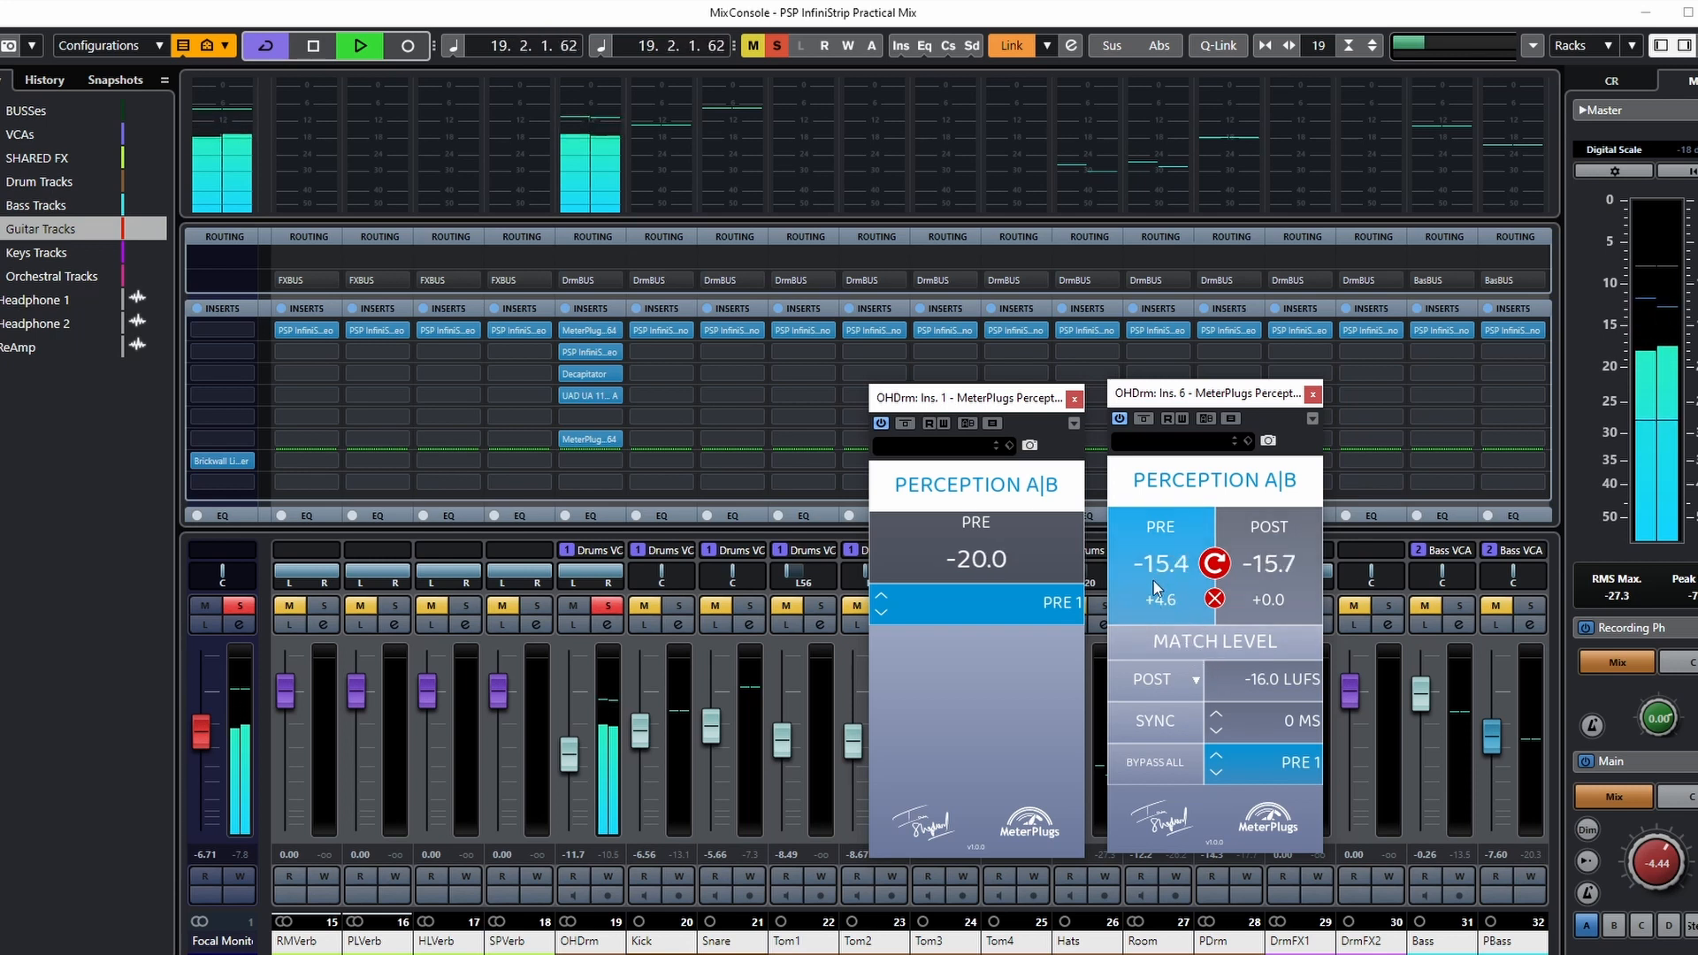
Step: Alternate between the level-matched PRE and POST signals of OHDrm during playback, finishing on PRE
left_click(1265, 568)
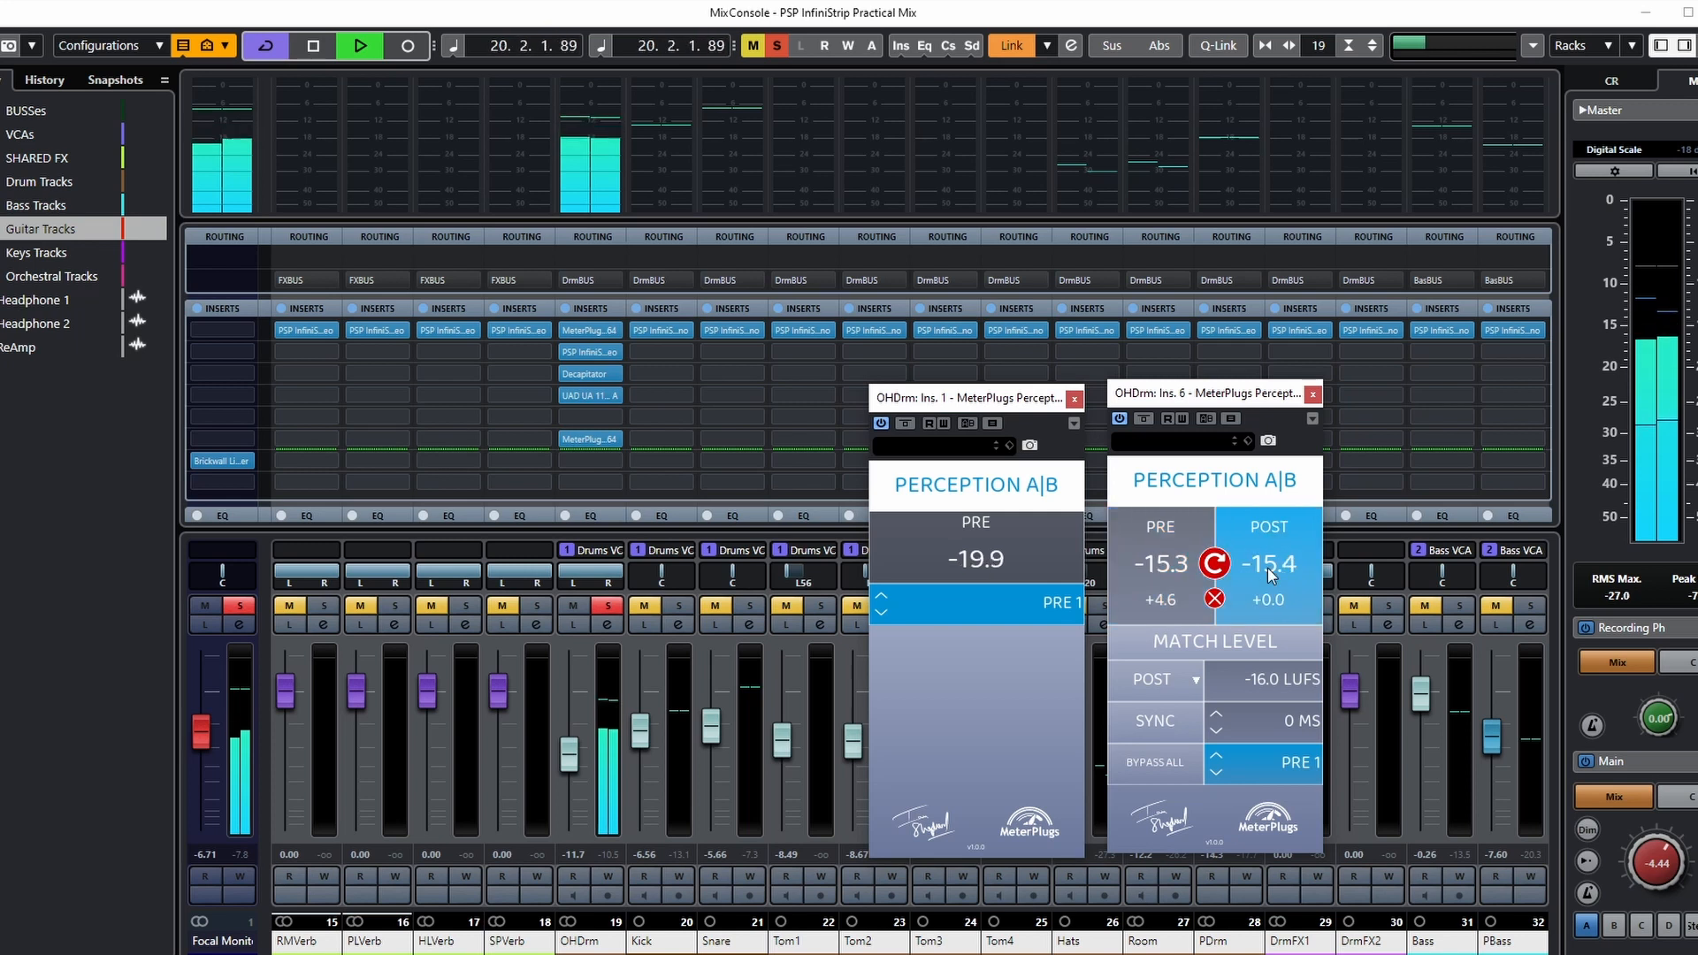
left_click(1173, 576)
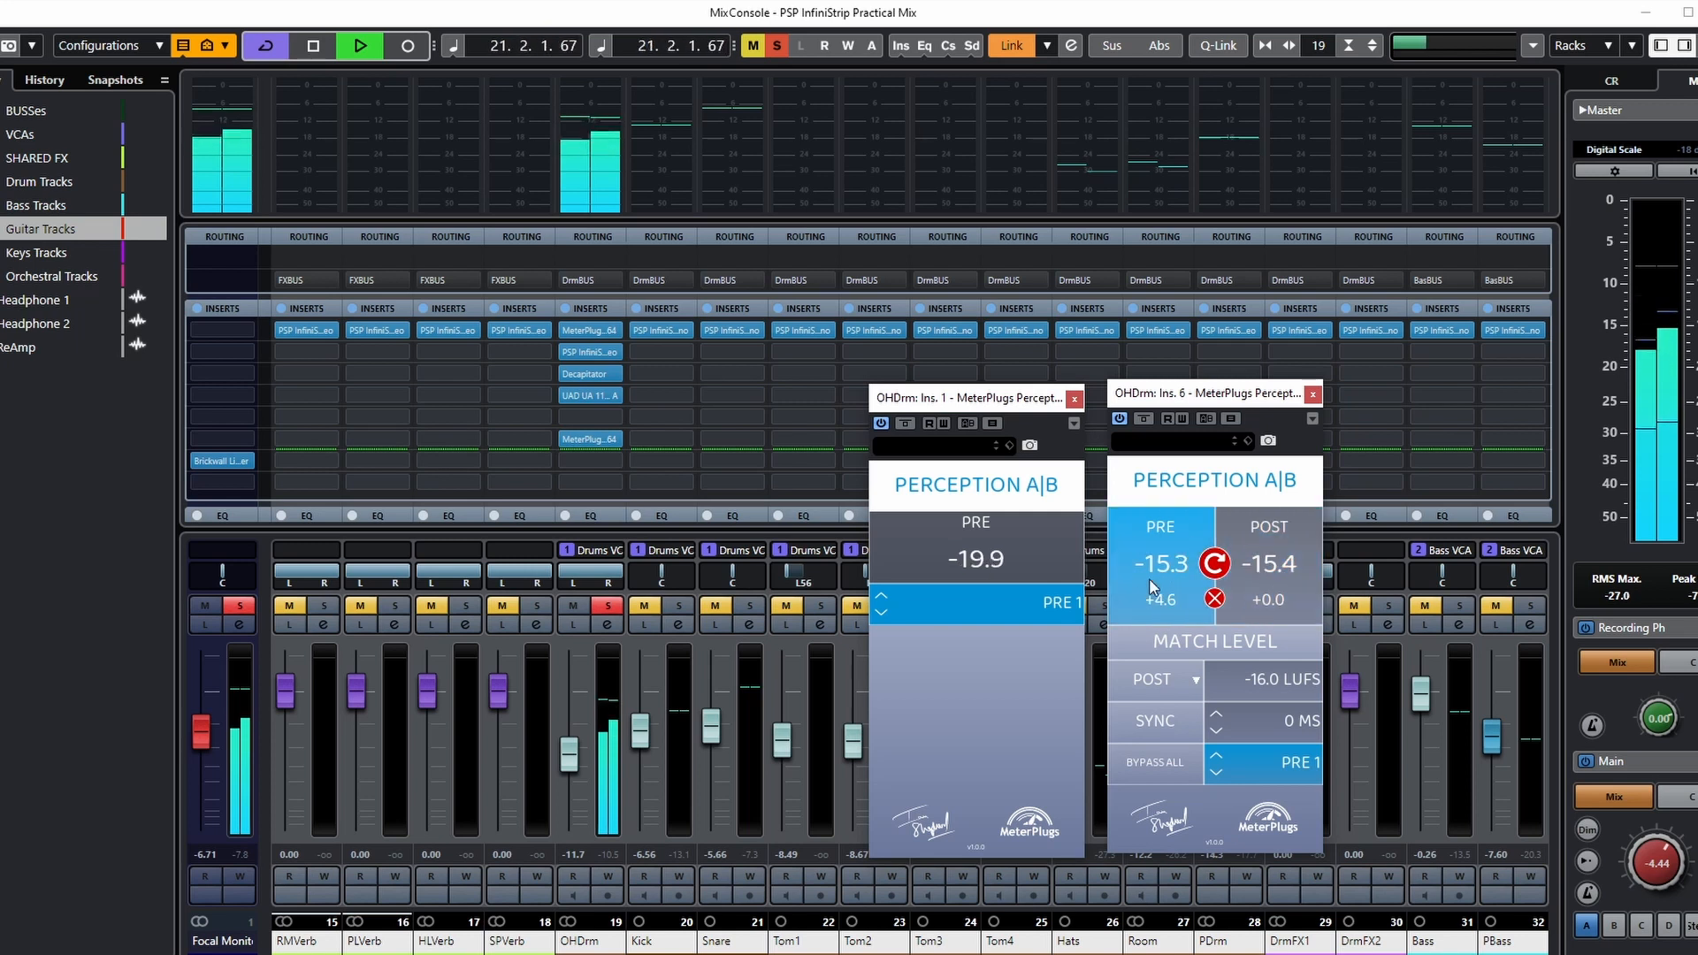
left_click(1266, 577)
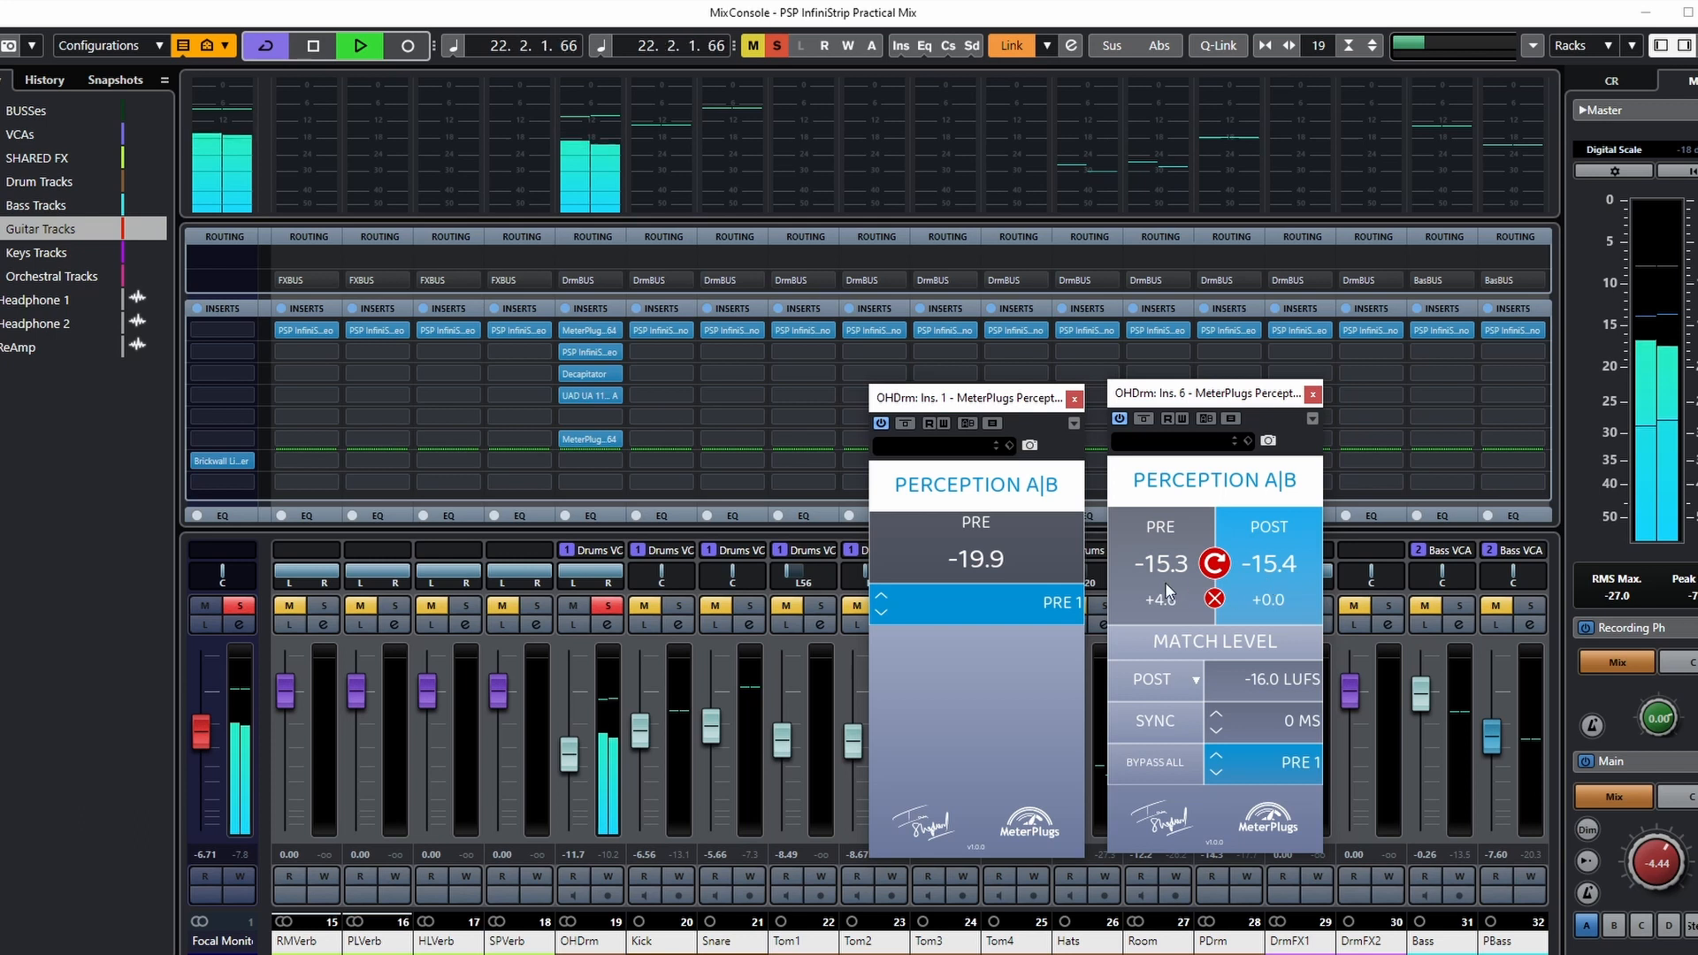
left_click(1164, 582)
left_click(1255, 580)
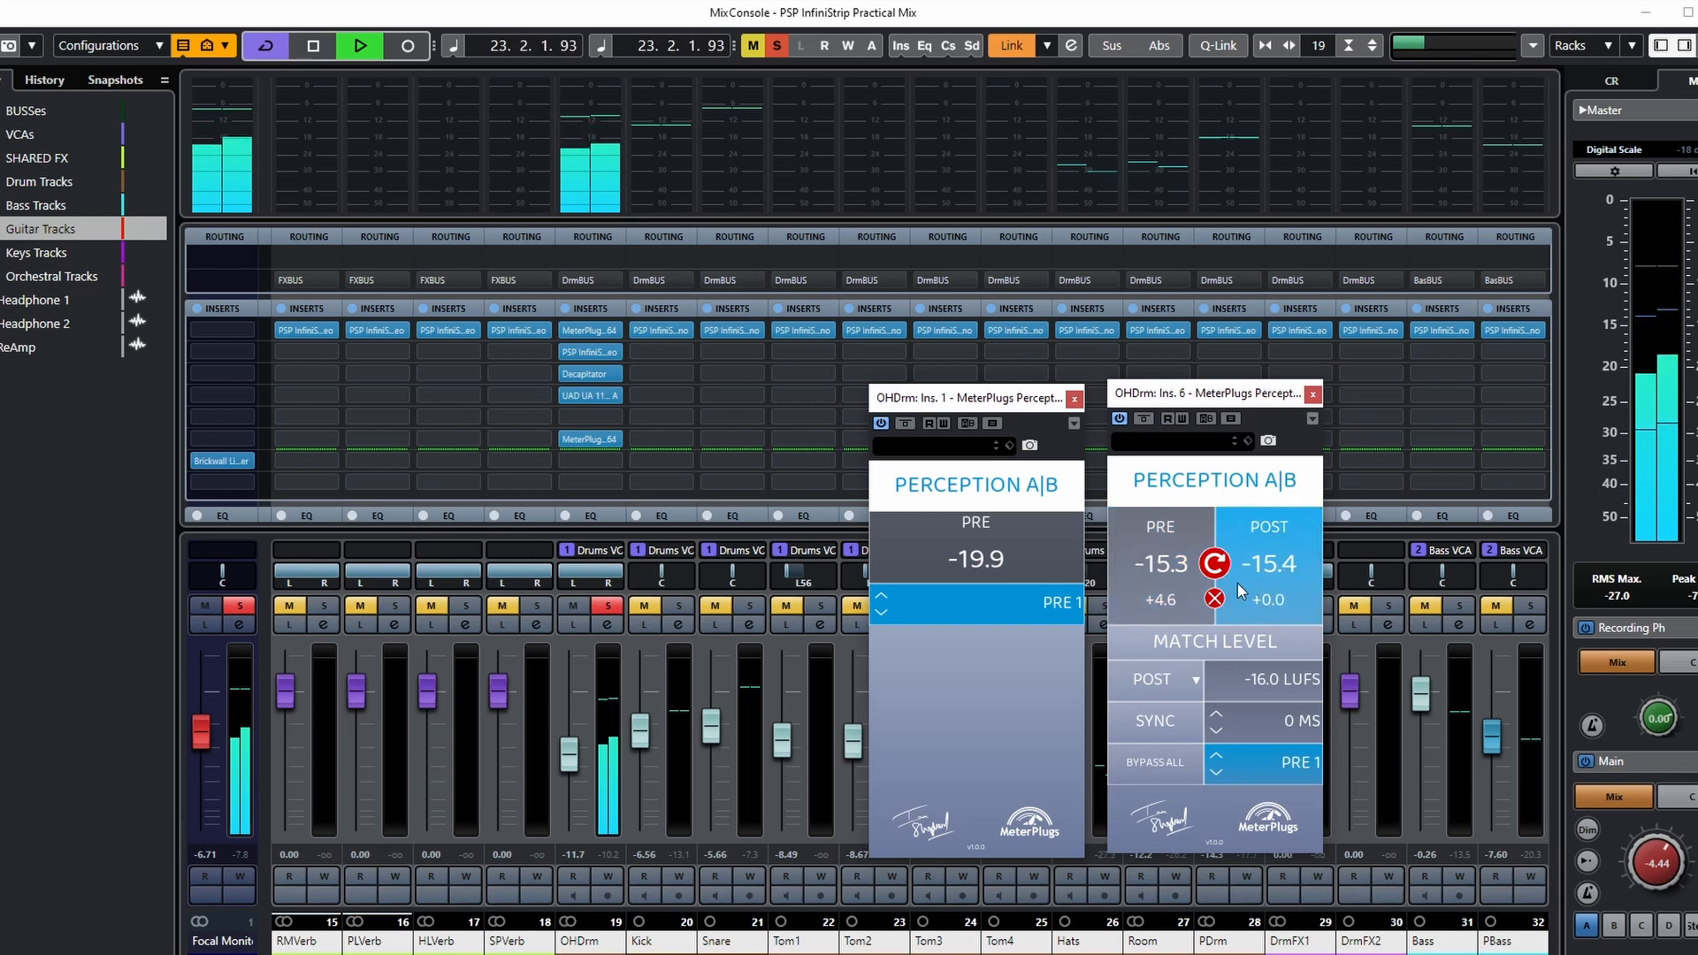
left_click(1154, 591)
Step: Rematch the PRE level to POST while alternating between the two signals, finish on POST, and stop playback
left_click(1235, 651)
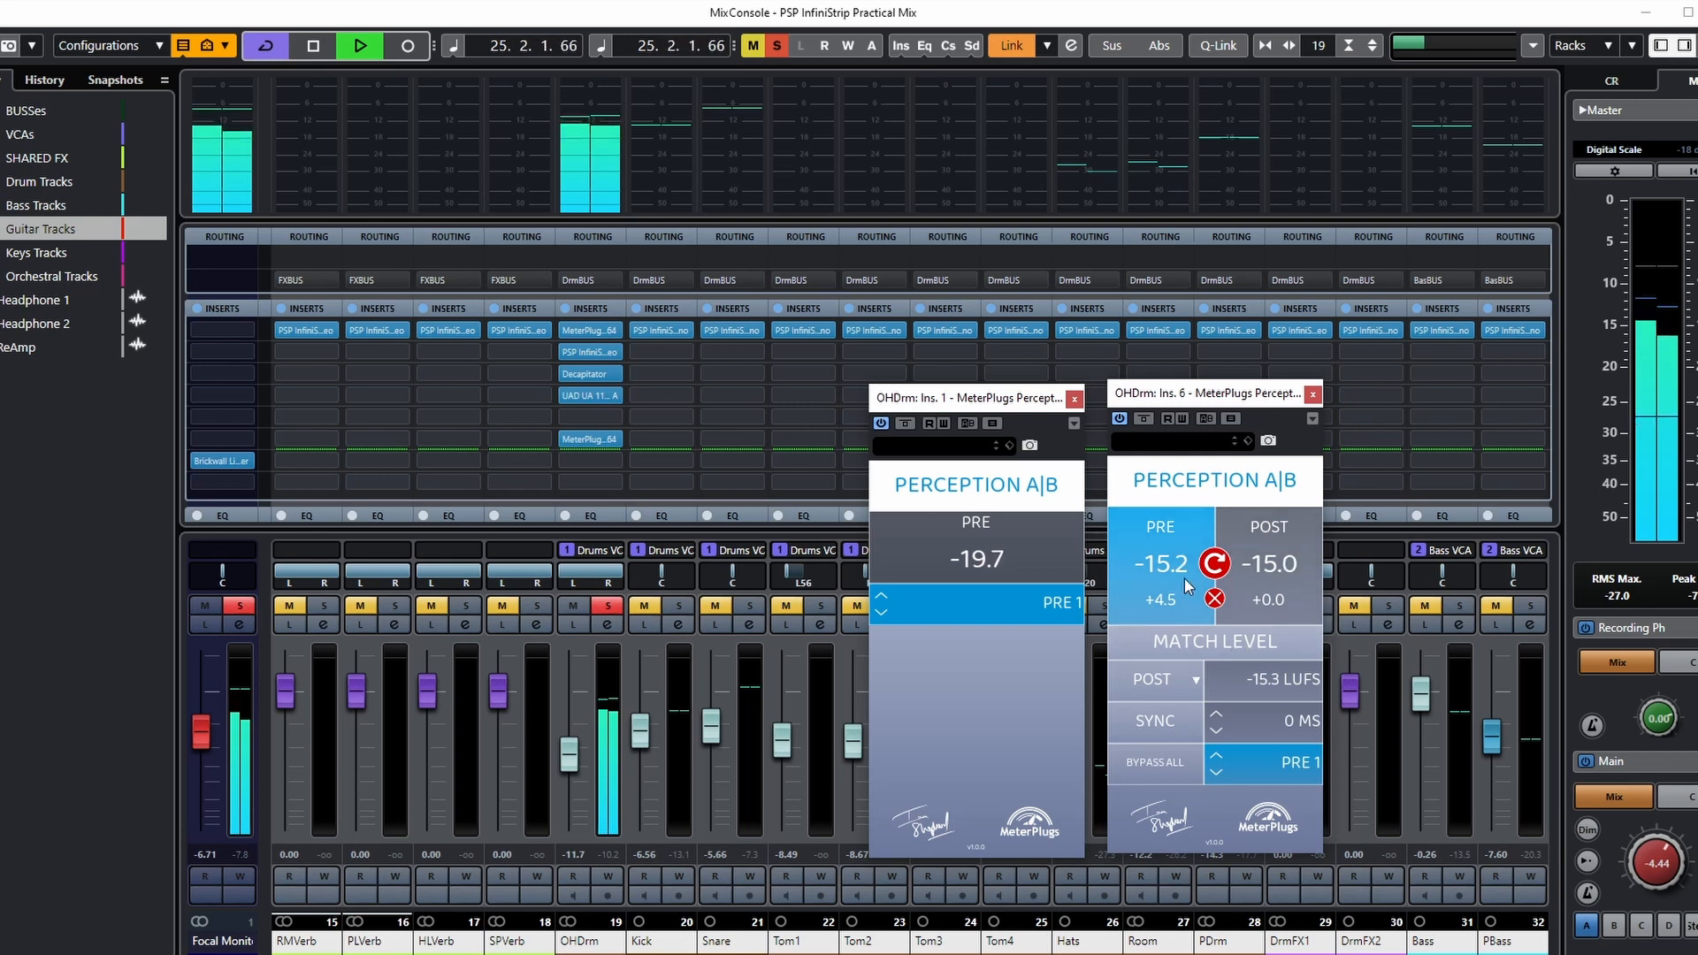
left_click(1291, 571)
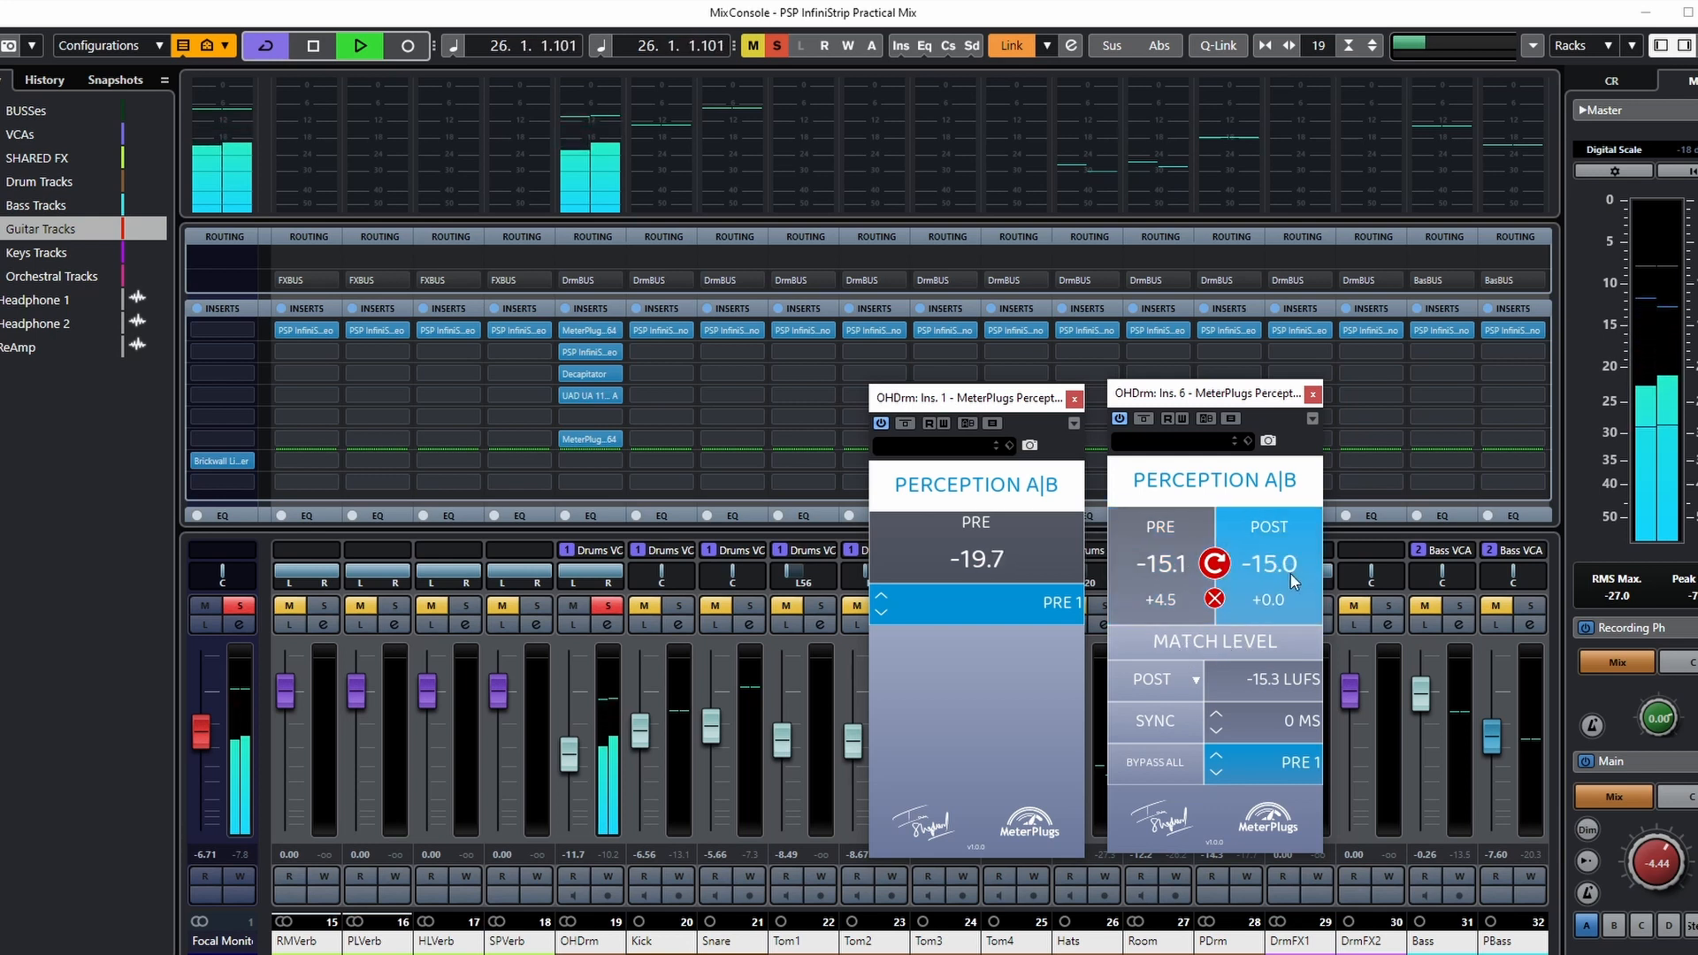
left_click(1170, 575)
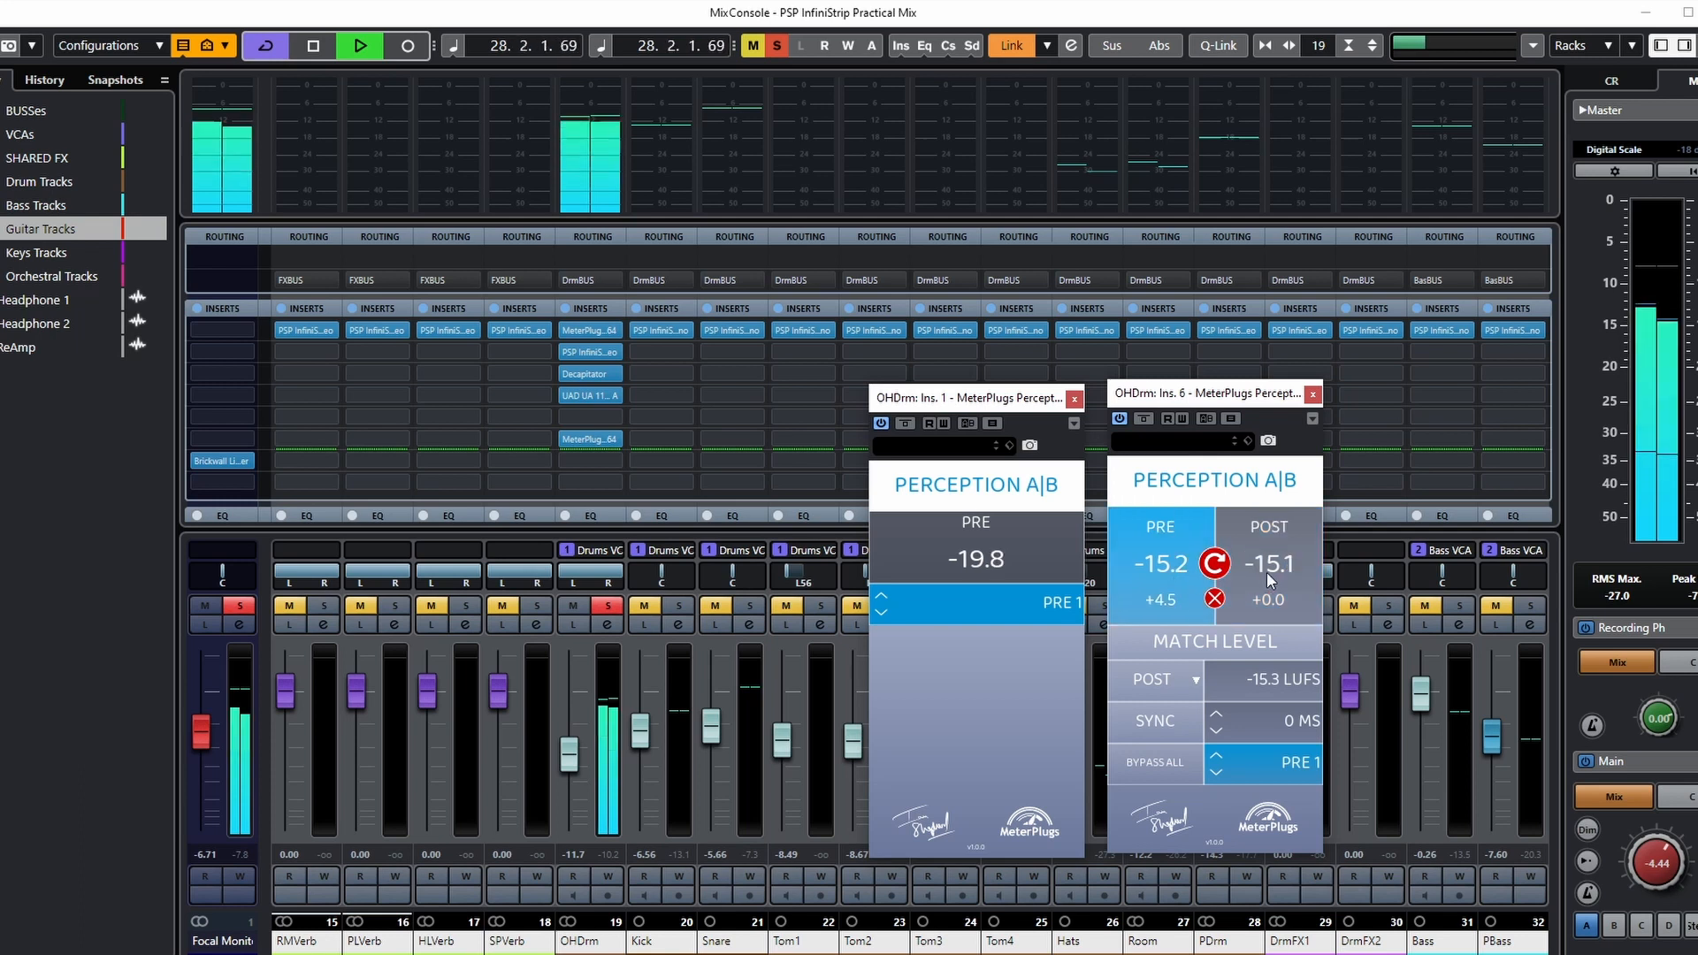
left_click(1266, 572)
left_click(1149, 573)
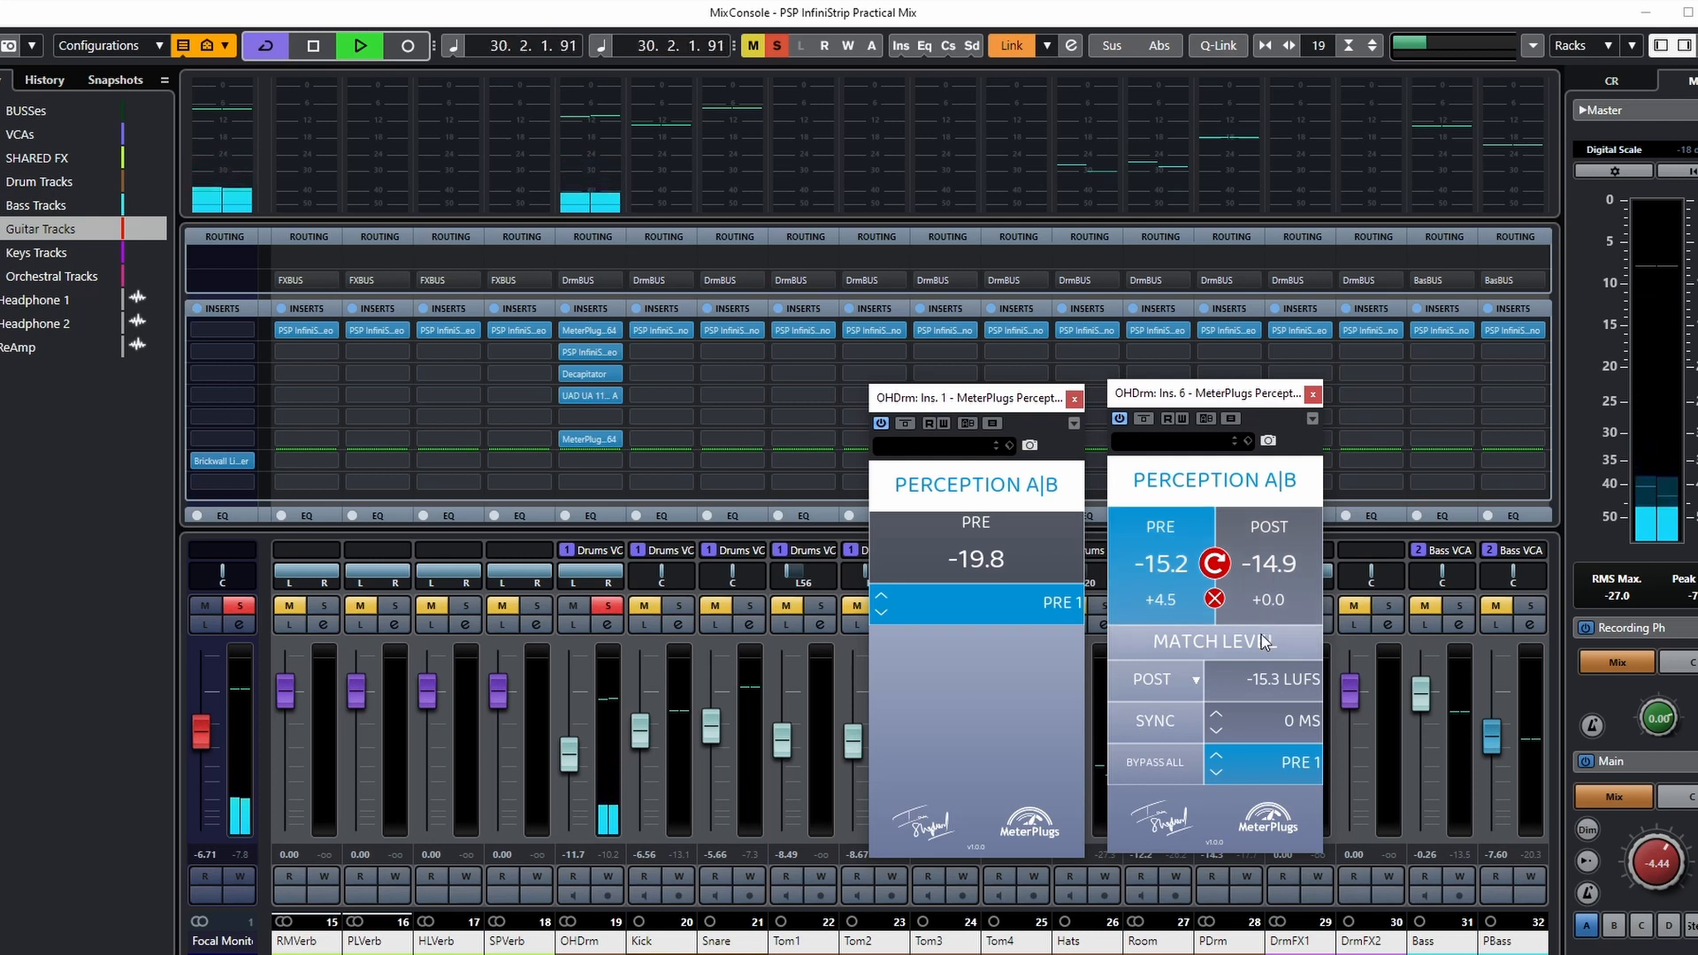
left_click(1277, 570)
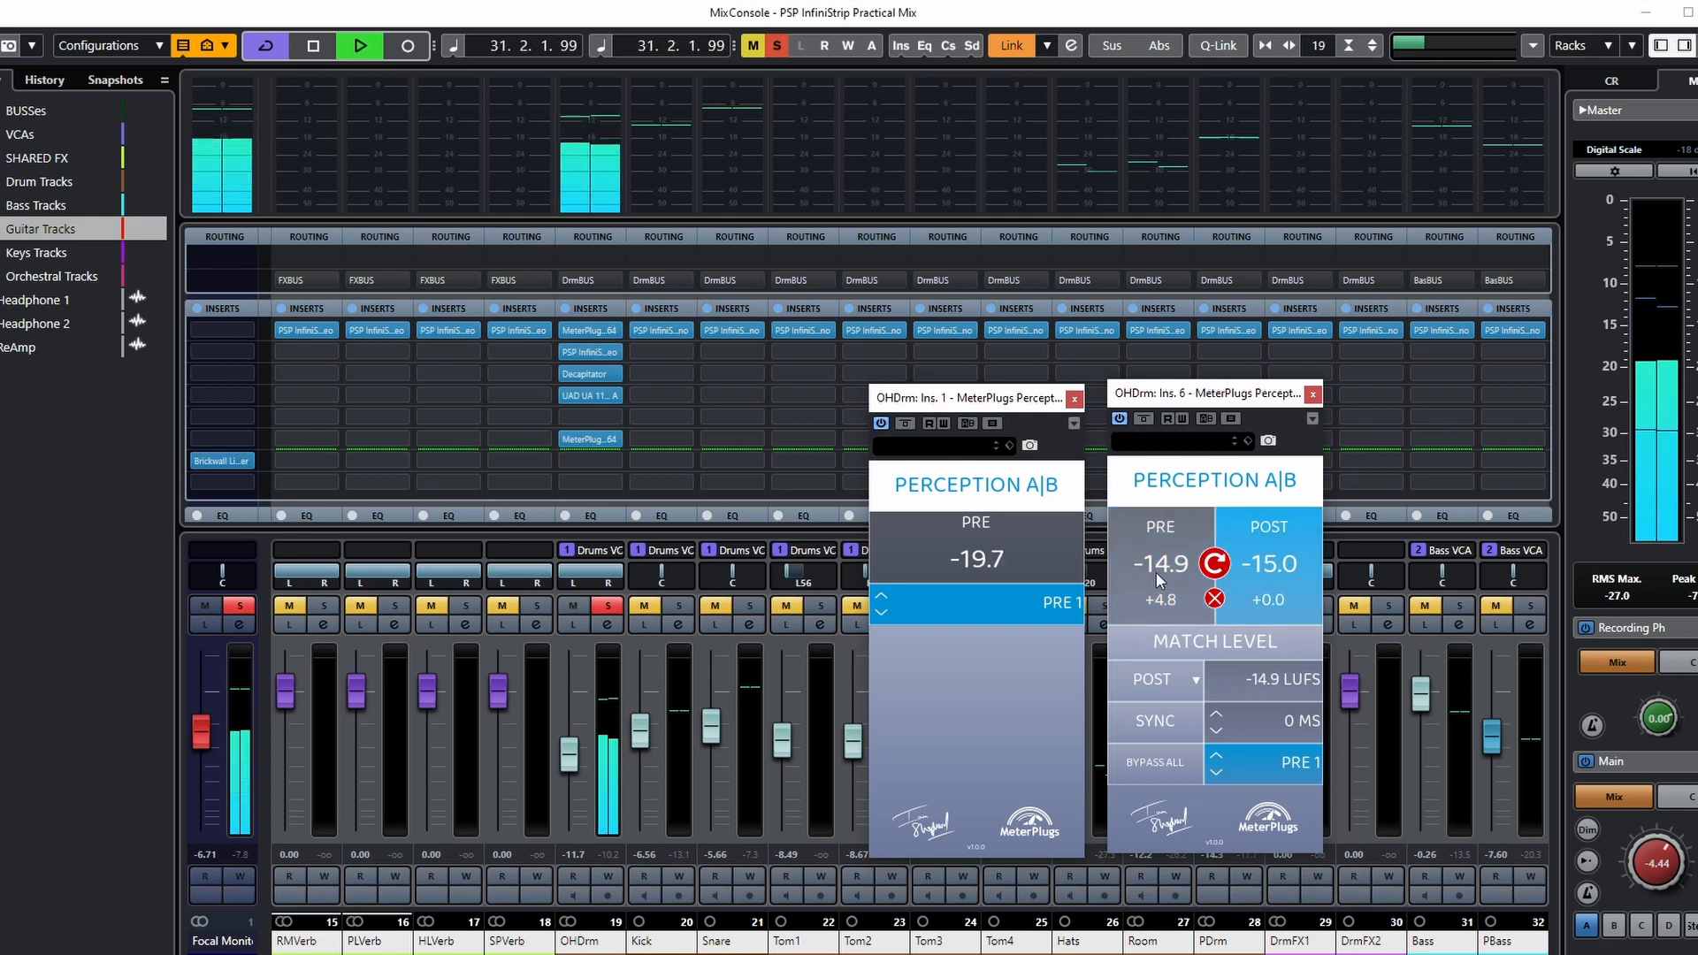
key("space")
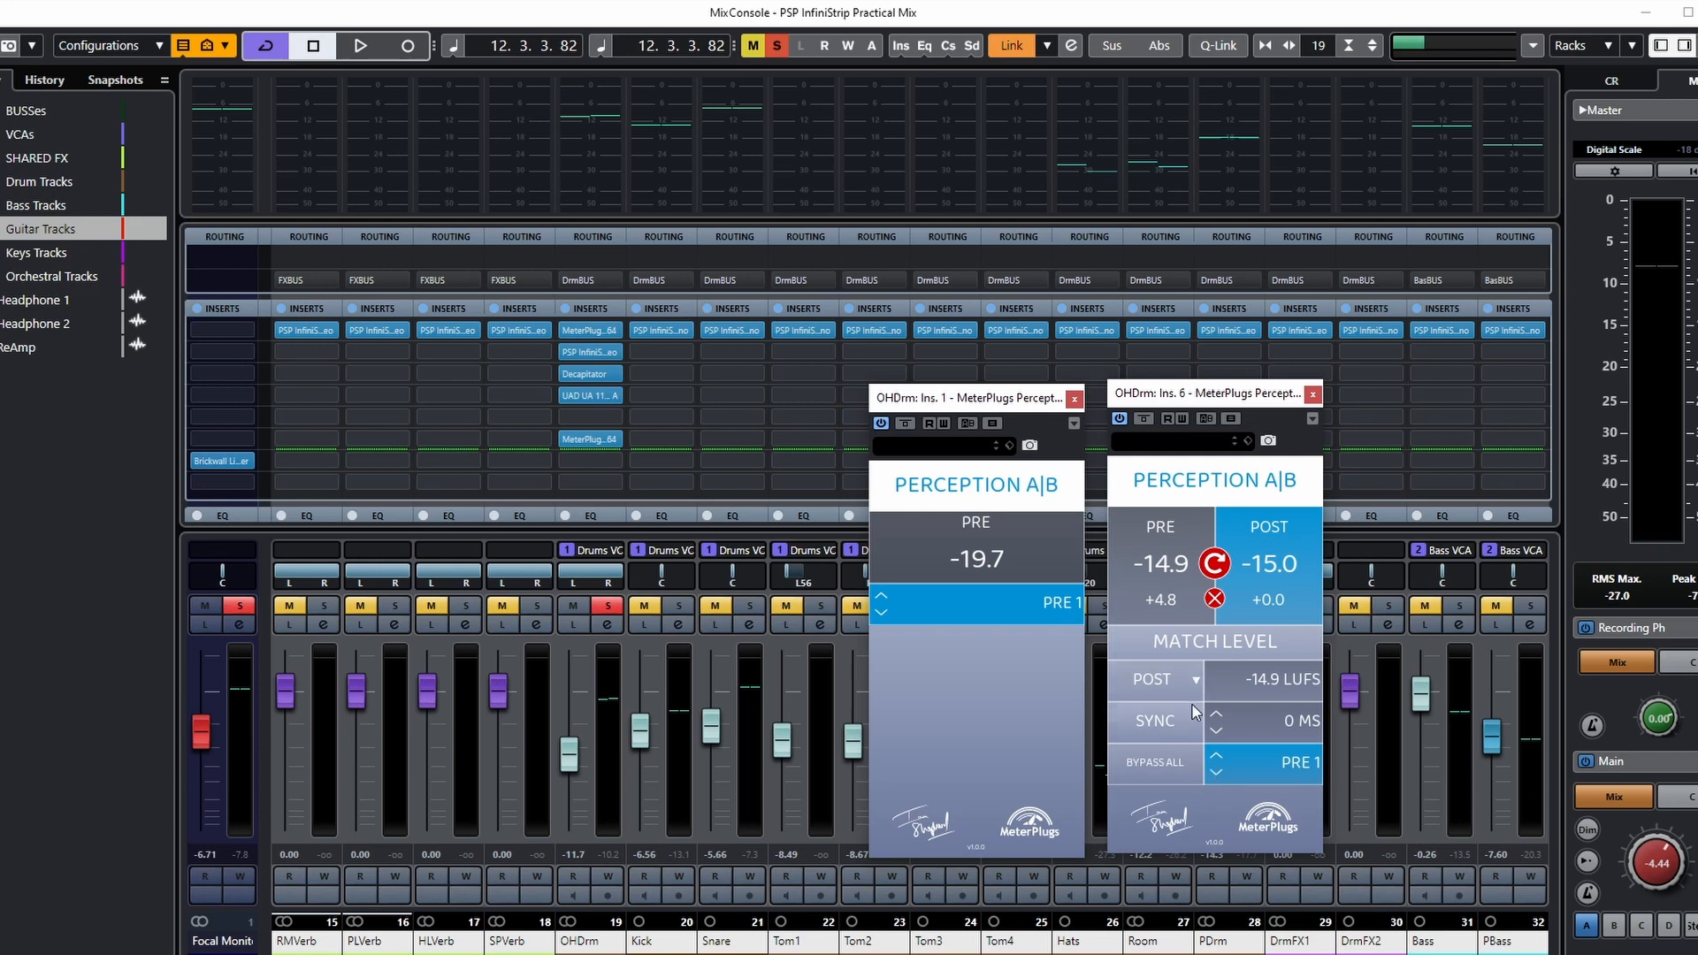
Step: Set the level-match reference in the sixth-slot Perception AB to PRE and match the POST level to it
left_click(1192, 680)
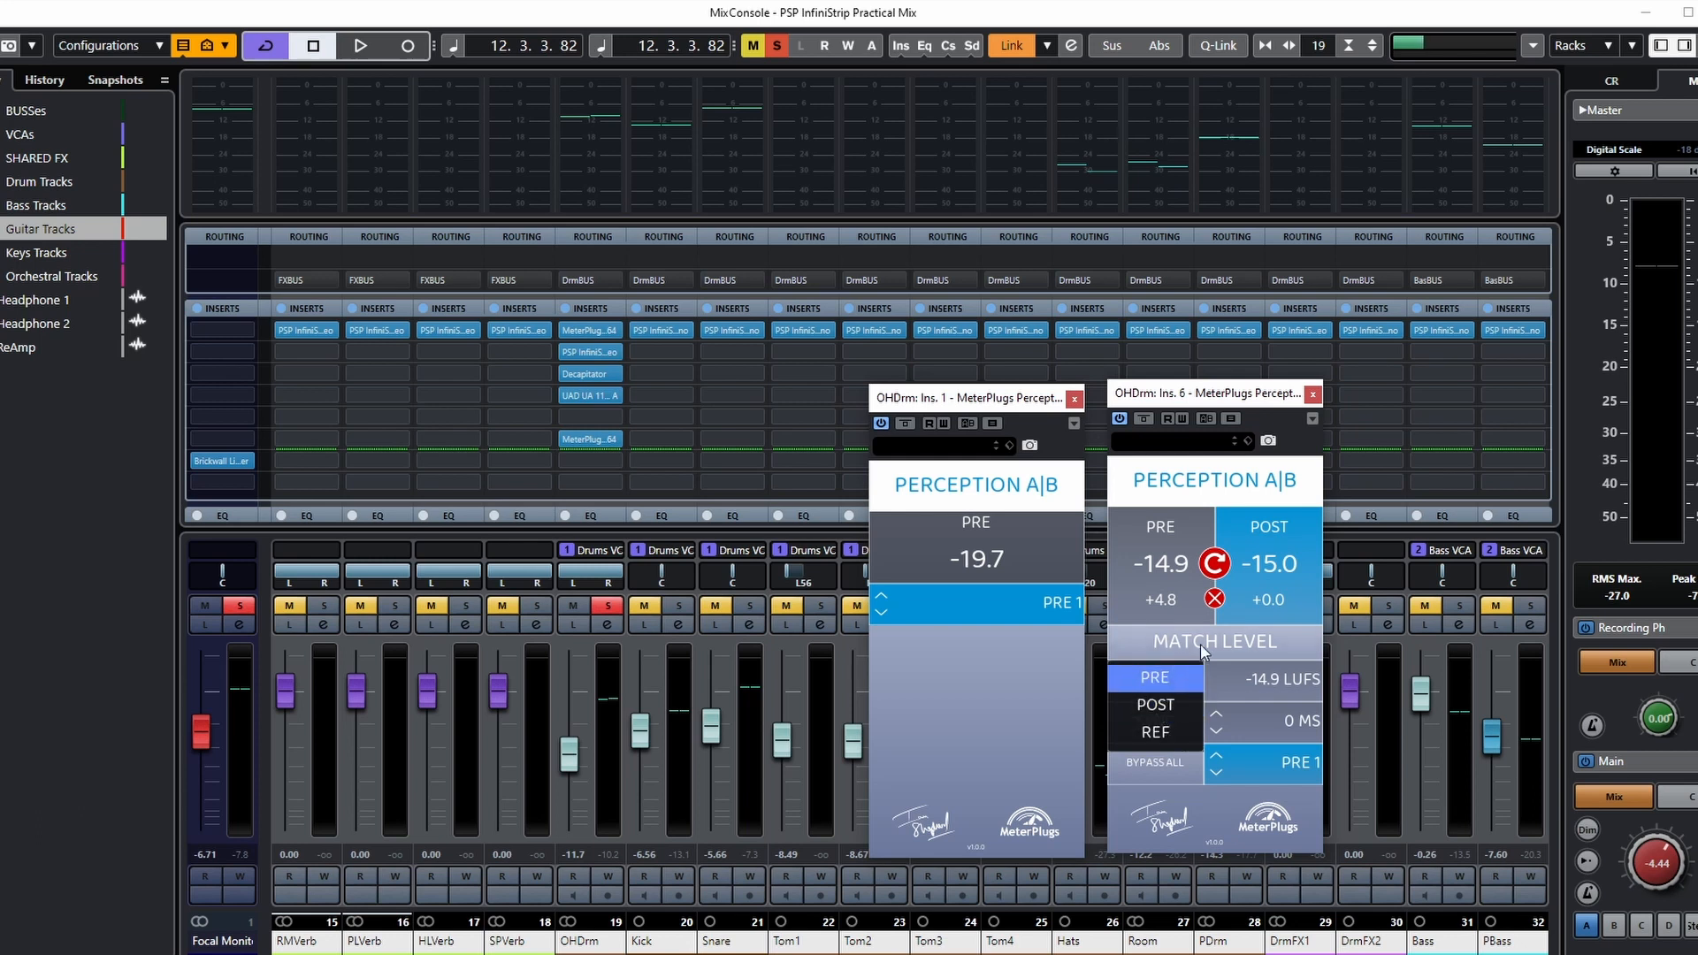
left_click(1278, 695)
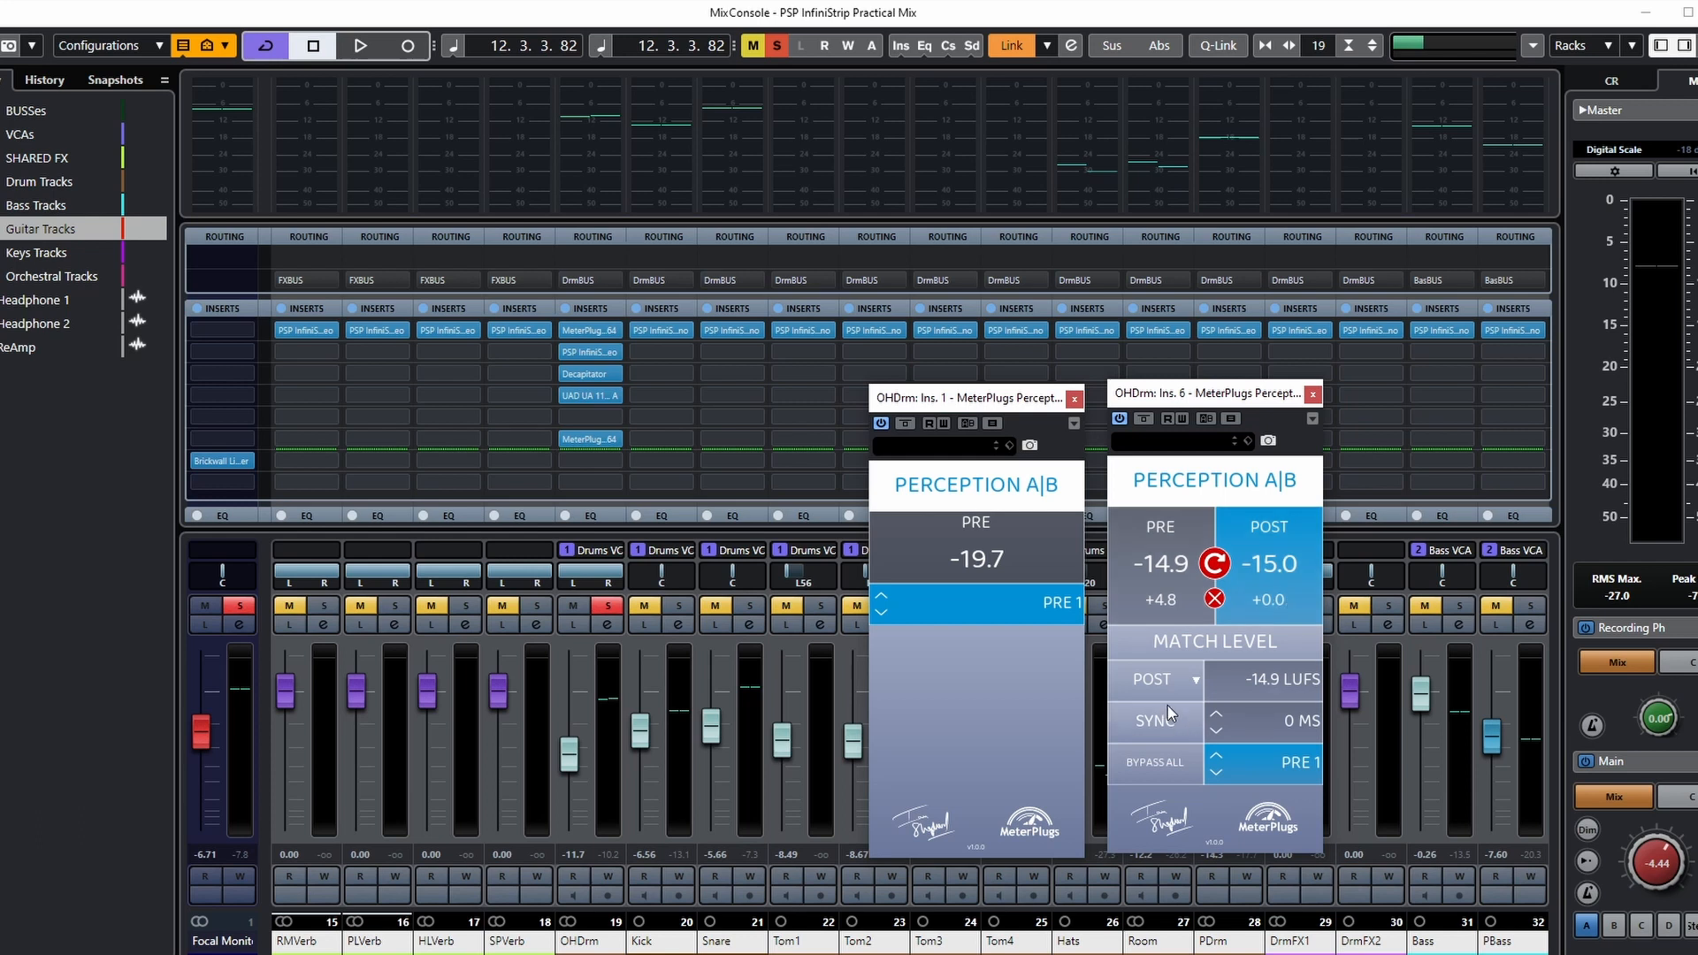
left_click(1167, 681)
left_click(1157, 655)
left_click(1212, 649)
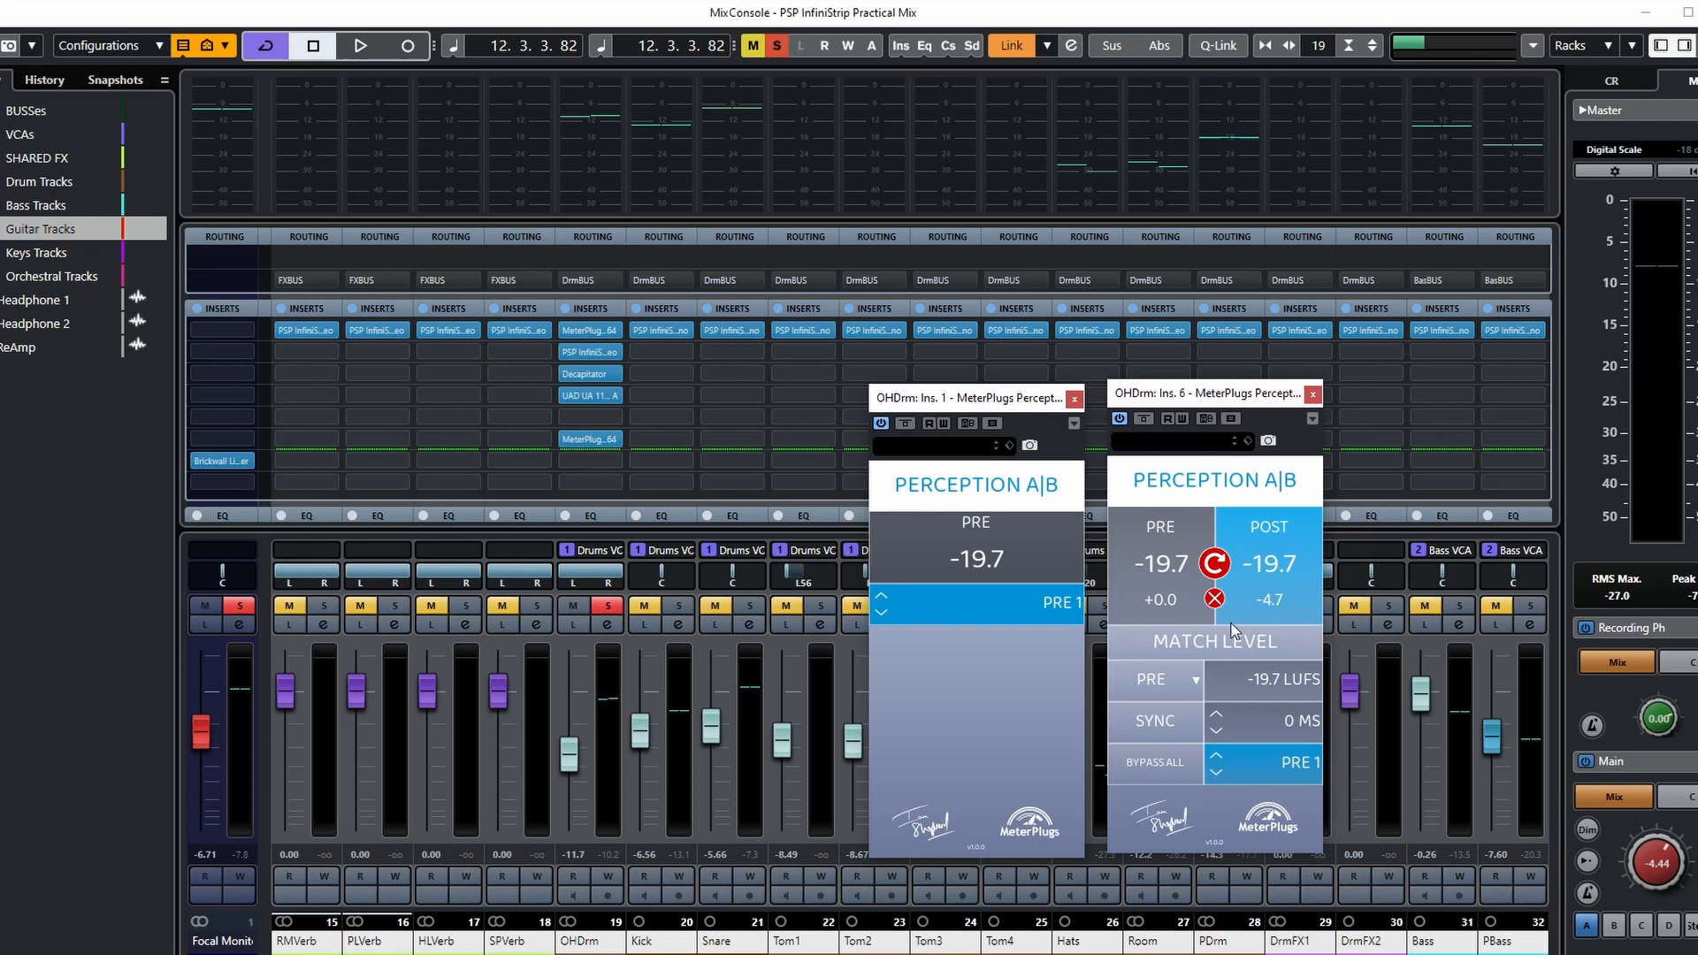
Step: Play OHDrm and alternate between PRE and the POST signal matched to the PRE level, finish on POST, and stop playback
key("space")
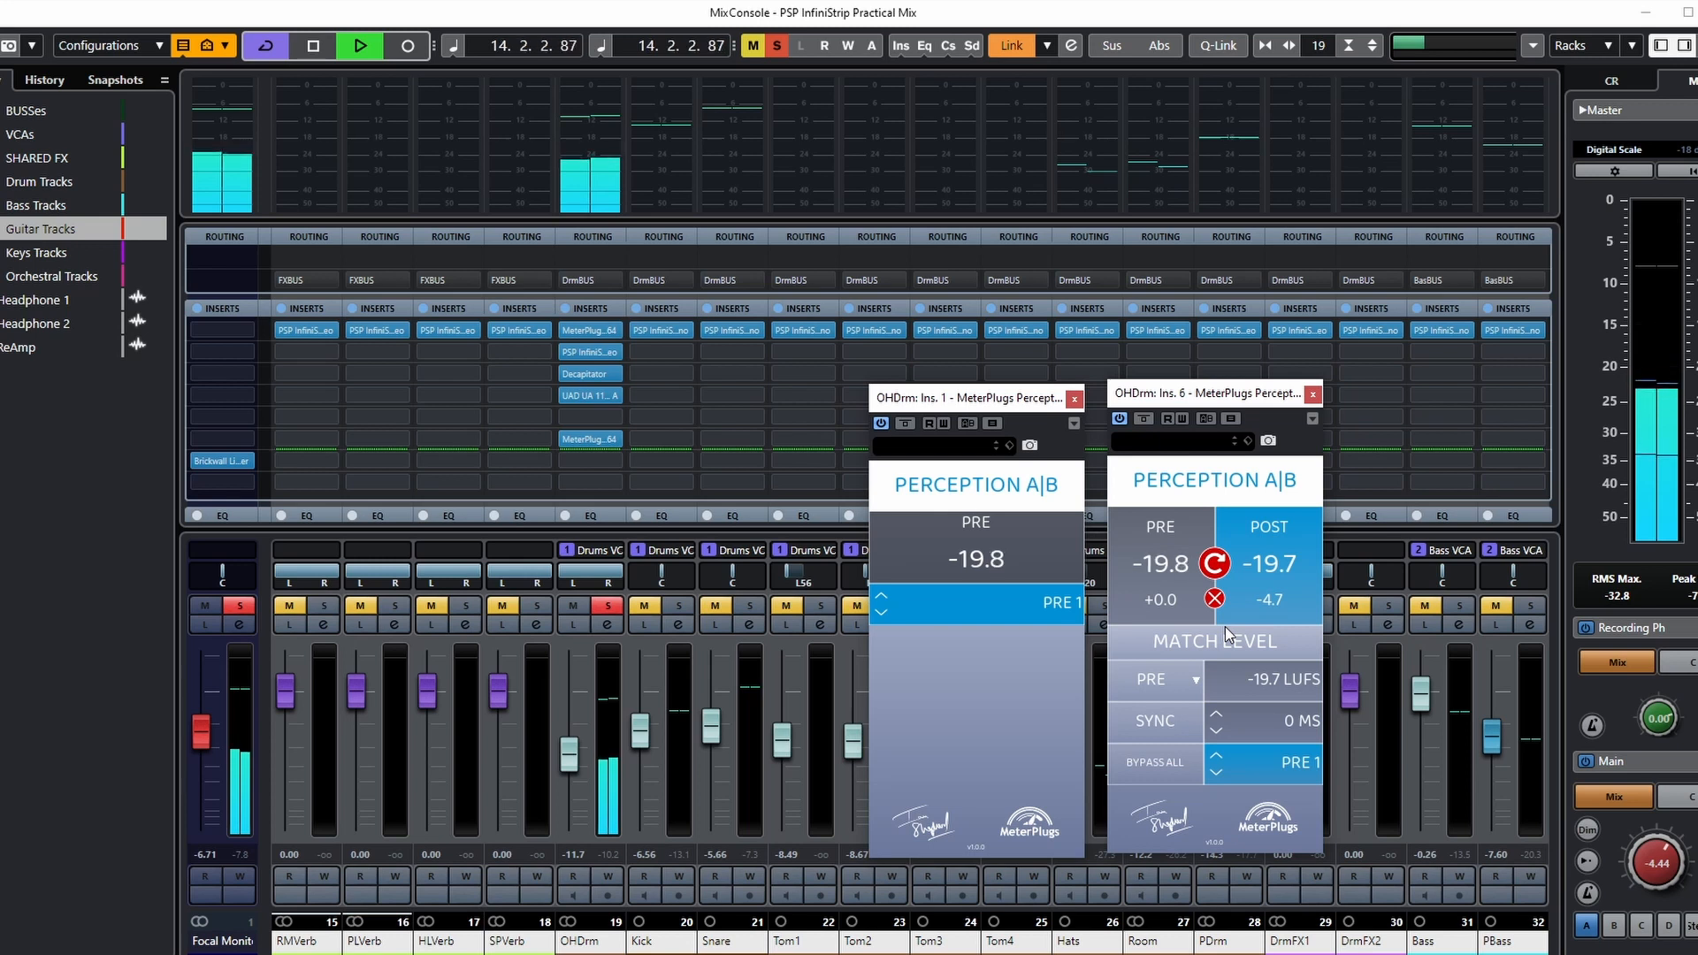
left_click(1149, 570)
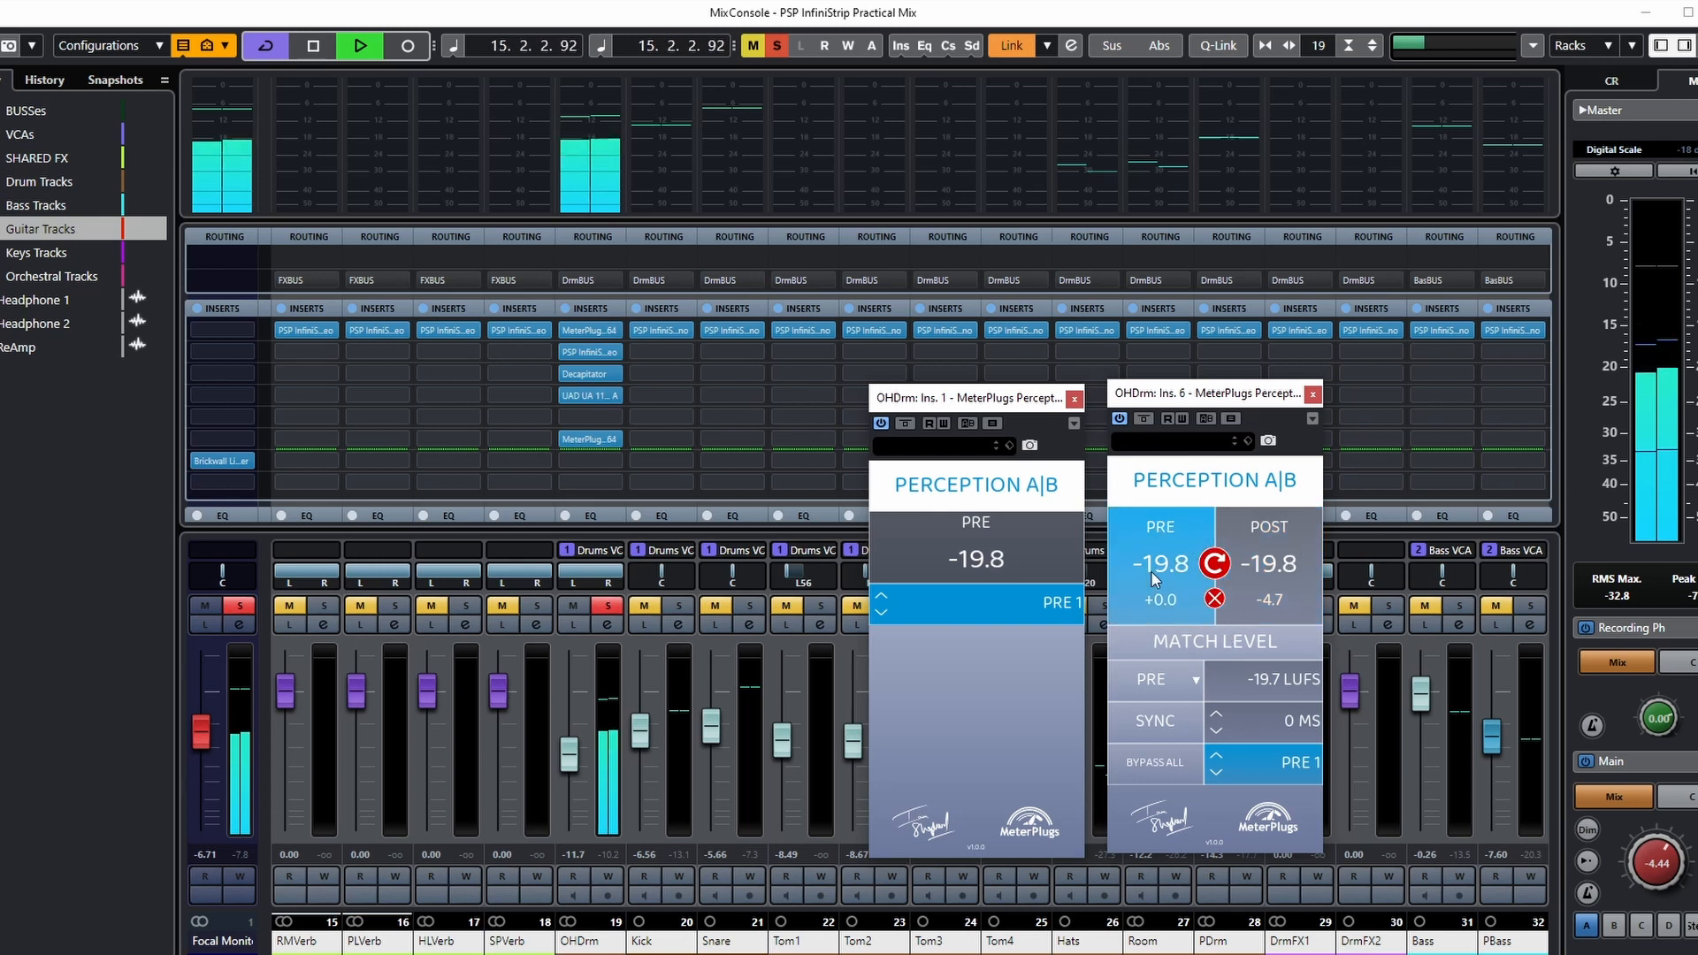
left_click(1254, 589)
left_click(1176, 581)
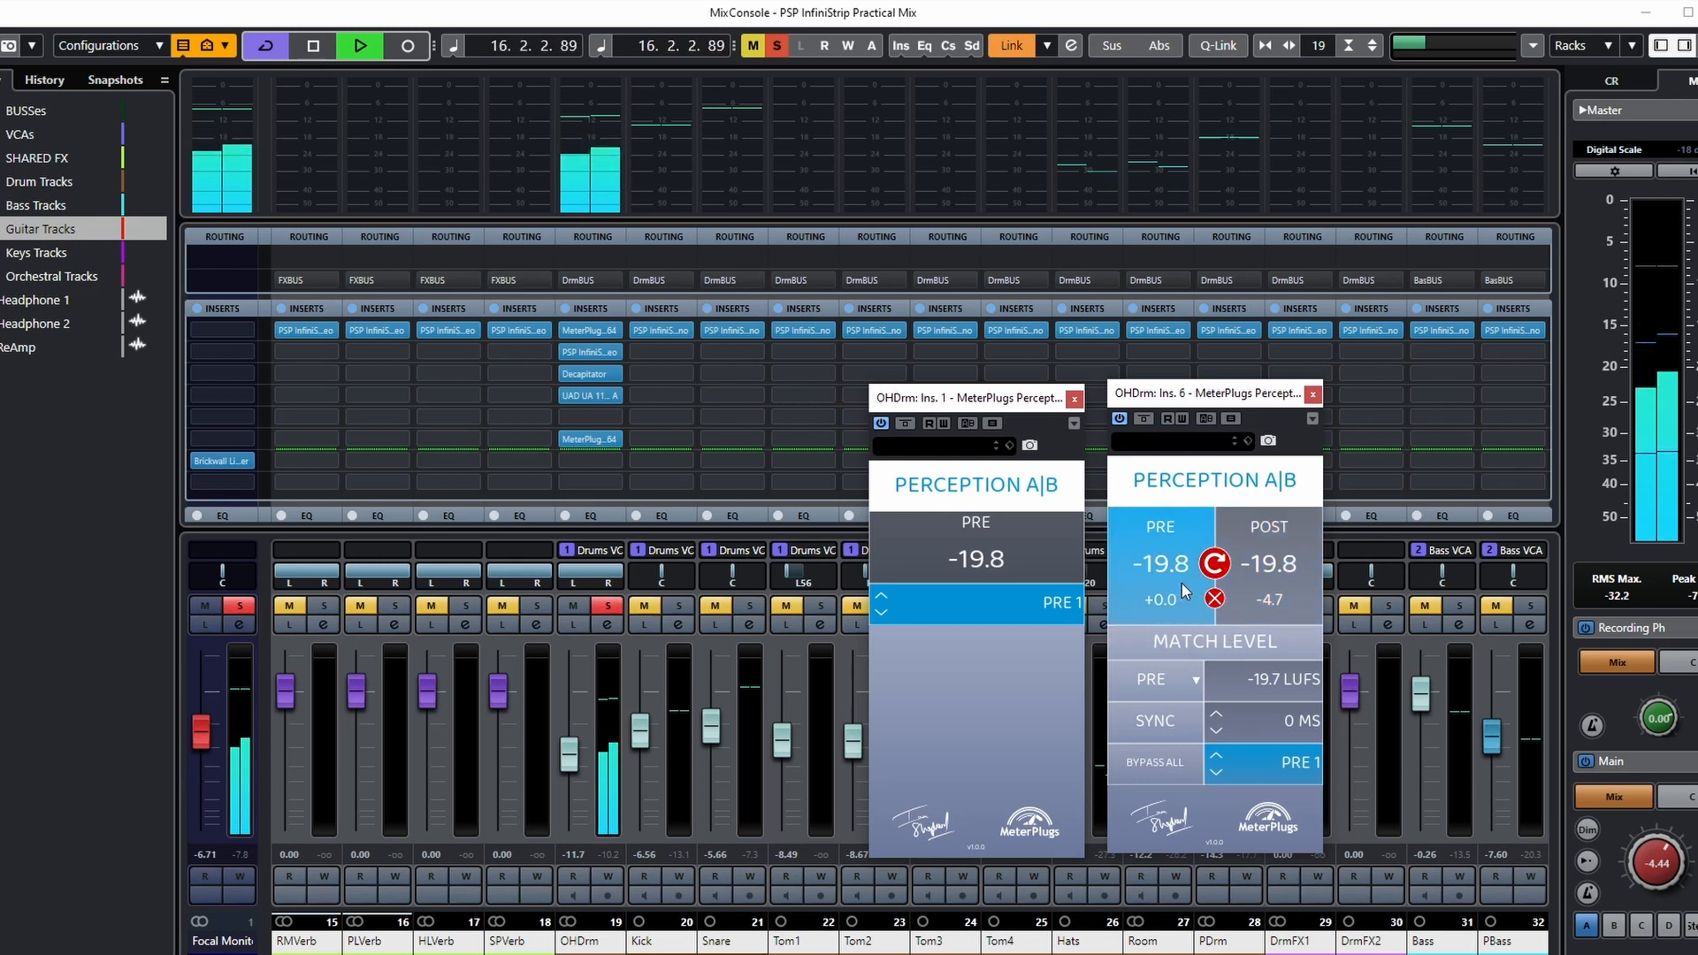
left_click(1282, 585)
left_click(1171, 587)
left_click(1286, 589)
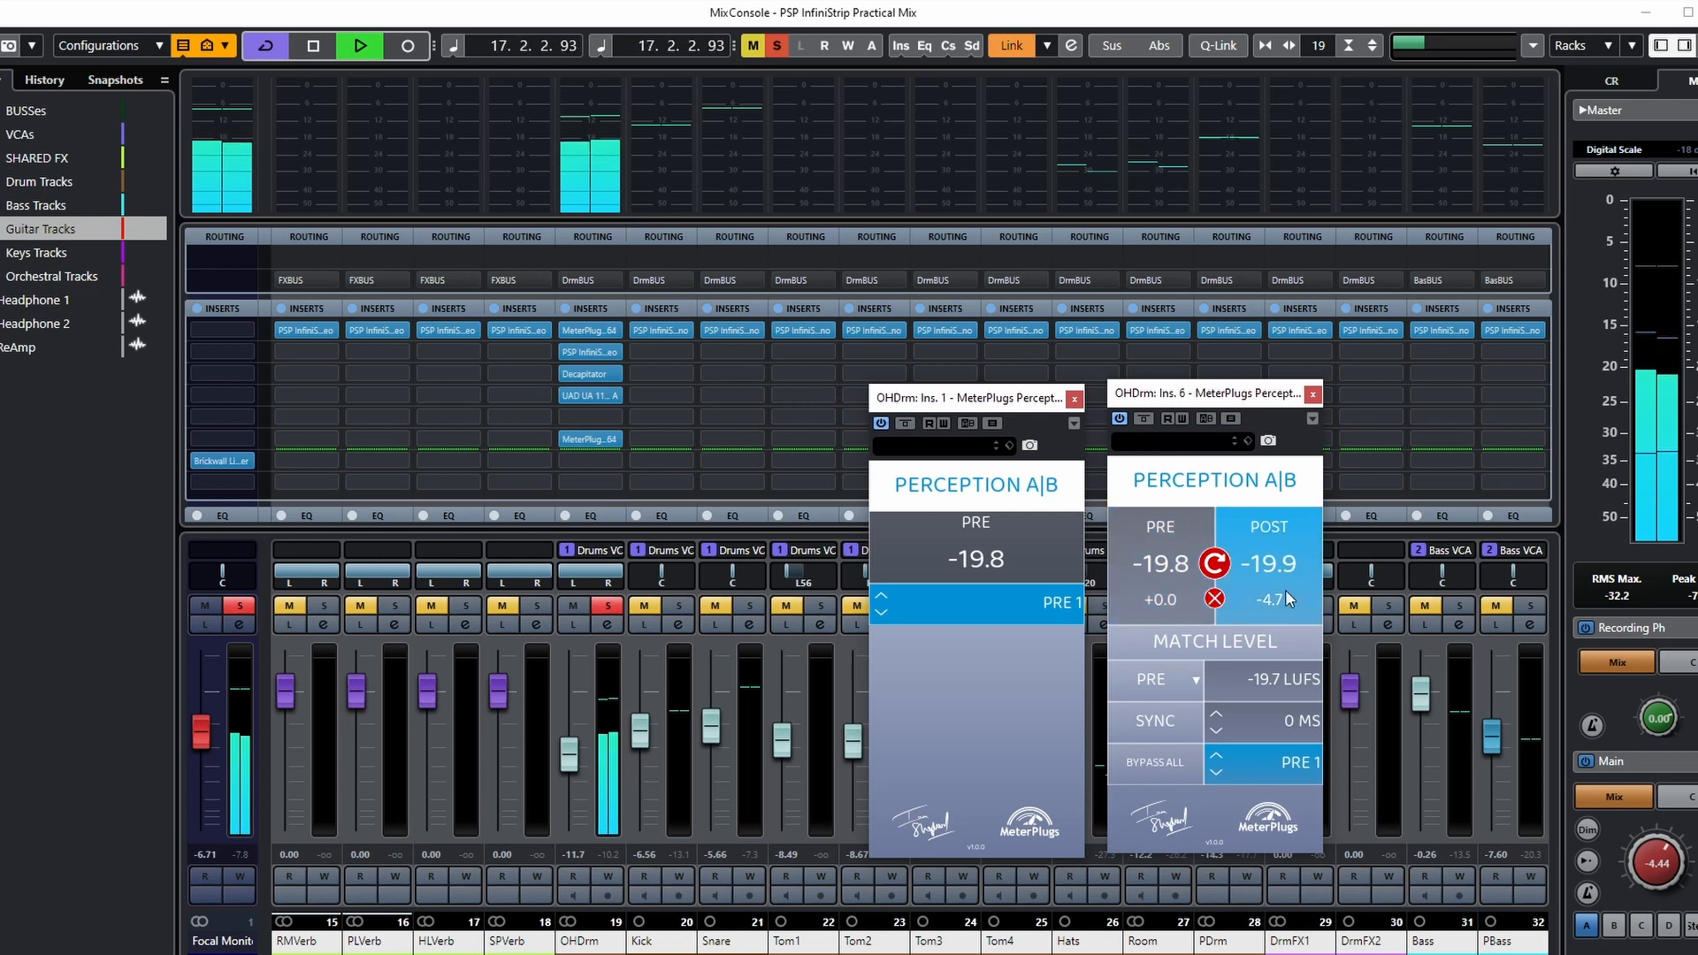
key("space")
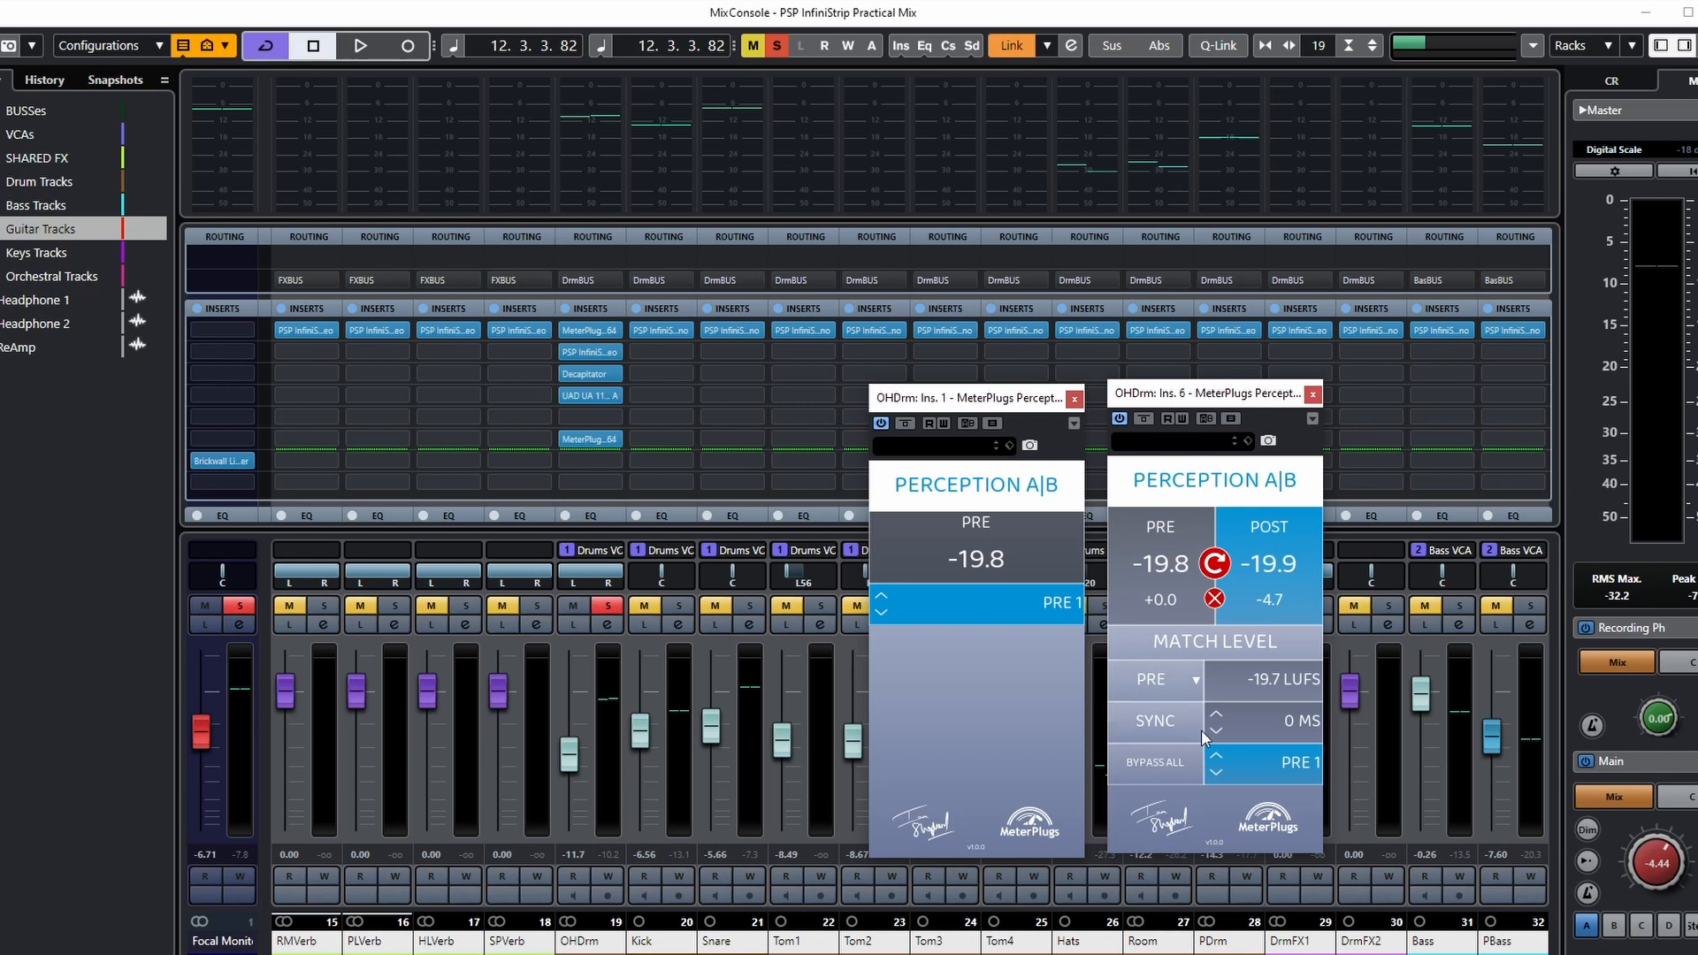
Step: Set the level-match reference in OHDrm's sixth-slot Perception AB to REF at -16.0 LUFS and match both signals to it
left_click(1153, 679)
left_click(1161, 740)
left_click(1234, 643)
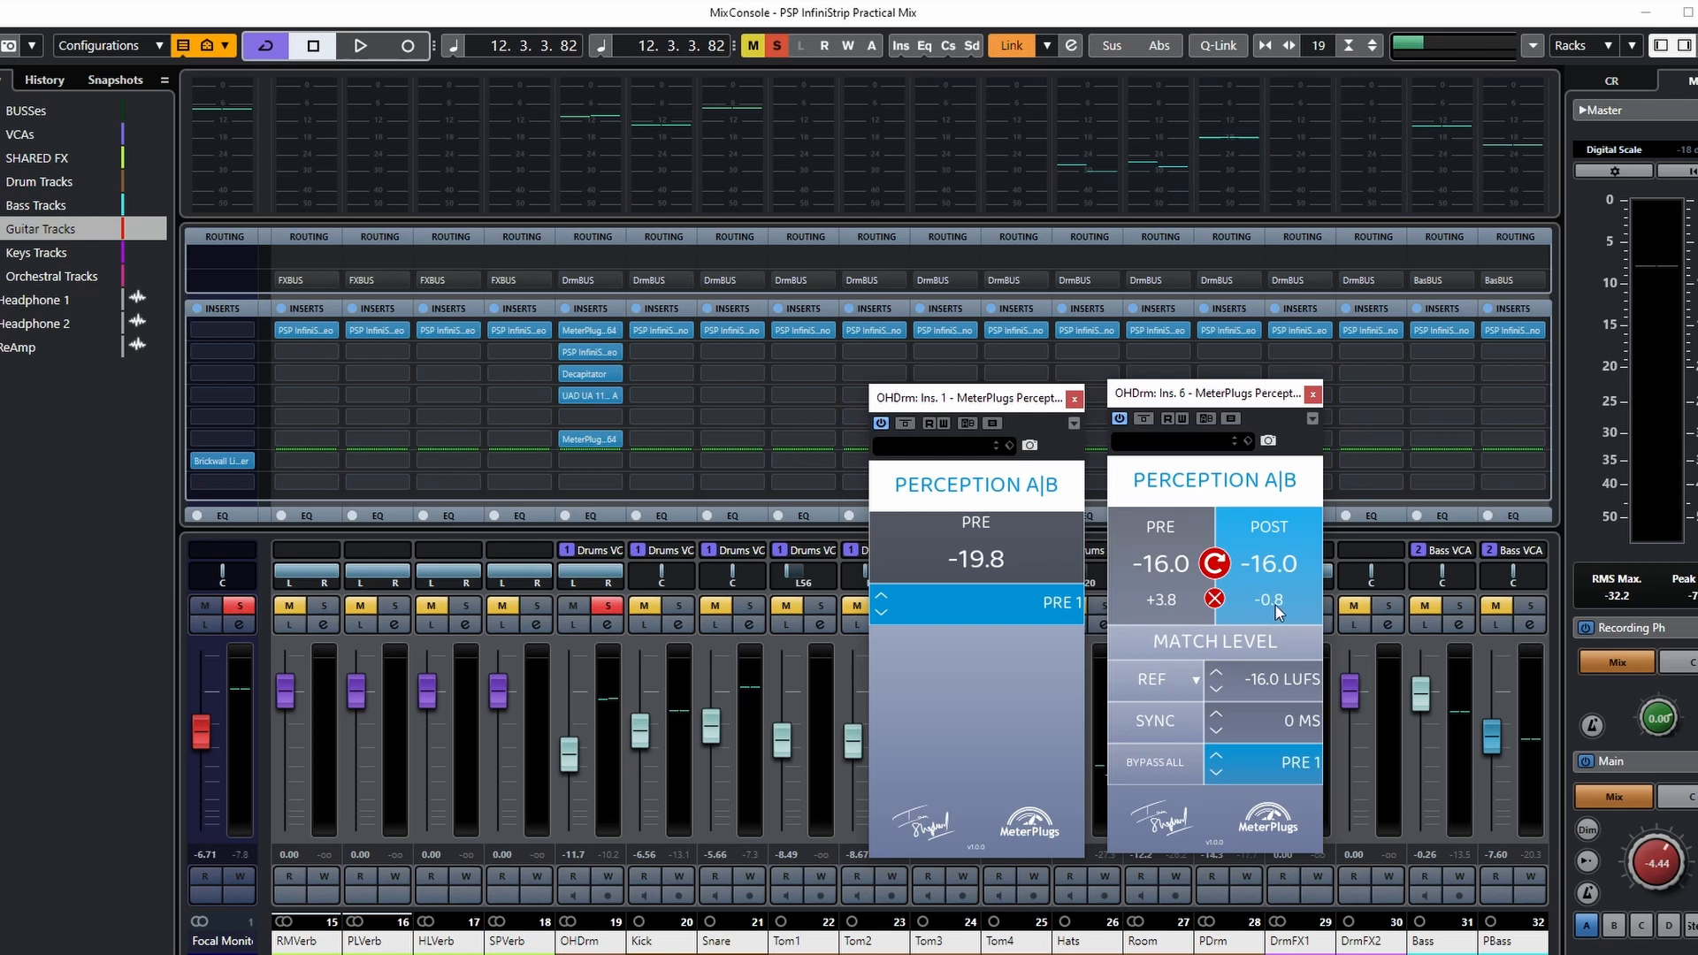
Step: Play OHDrm and alternate between PRE and POST matched to -16.0 LUFS, finish on POST, and stop playback
key("space")
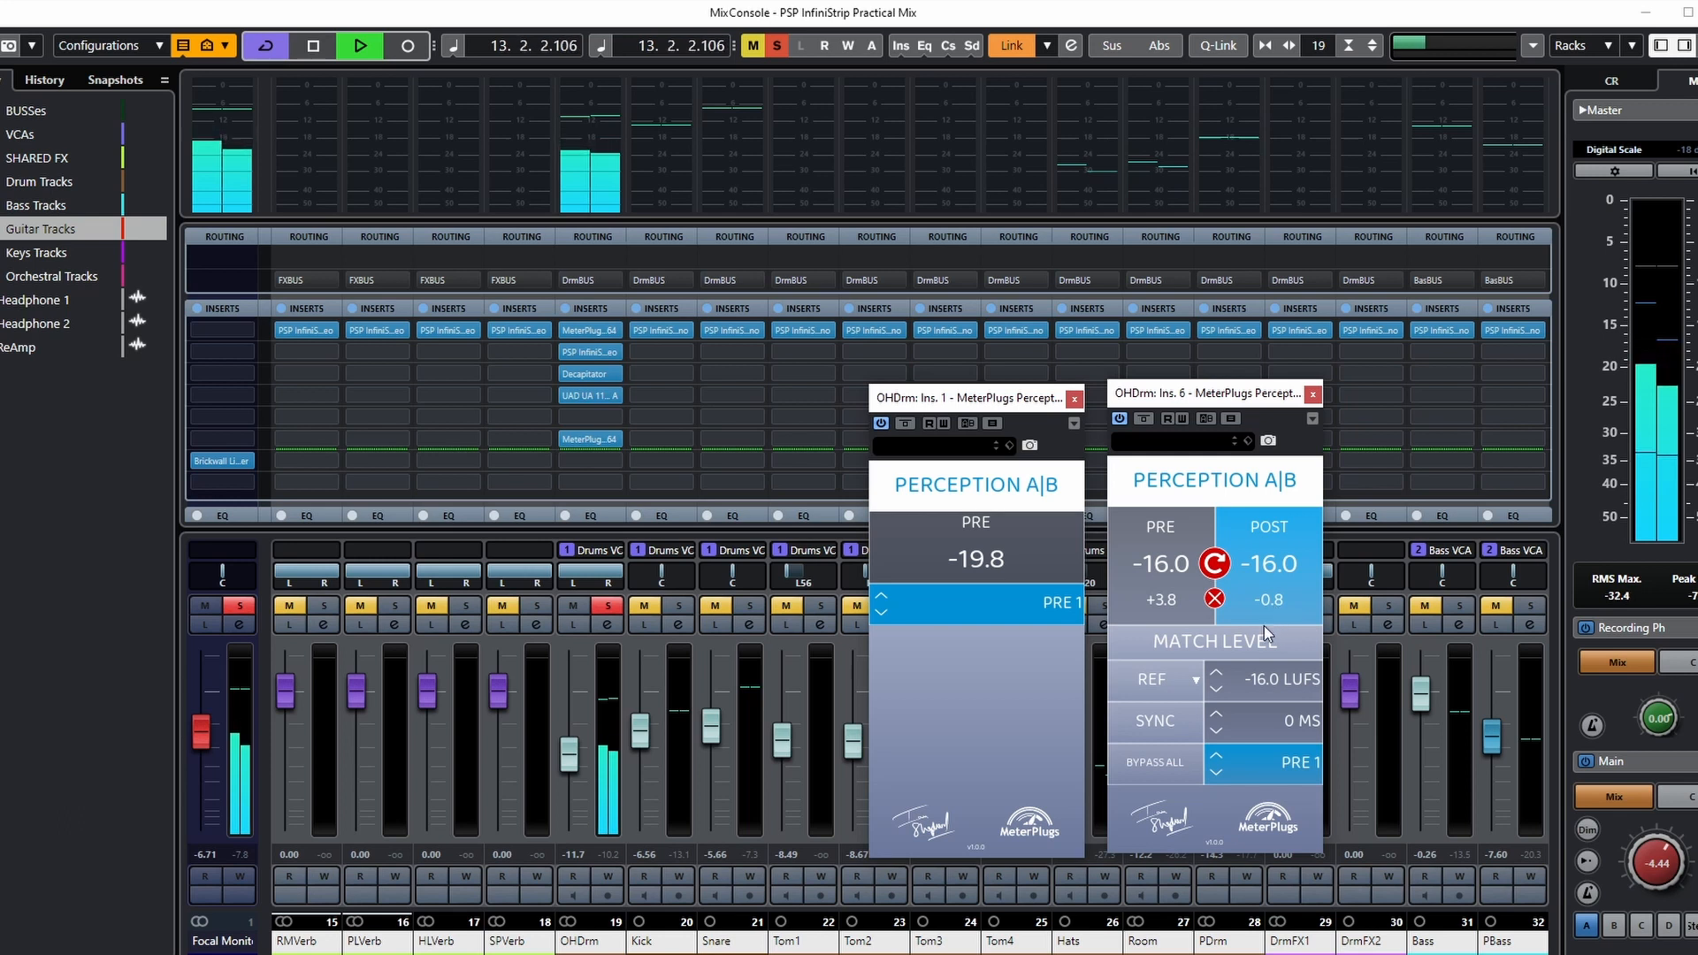
left_click(1150, 580)
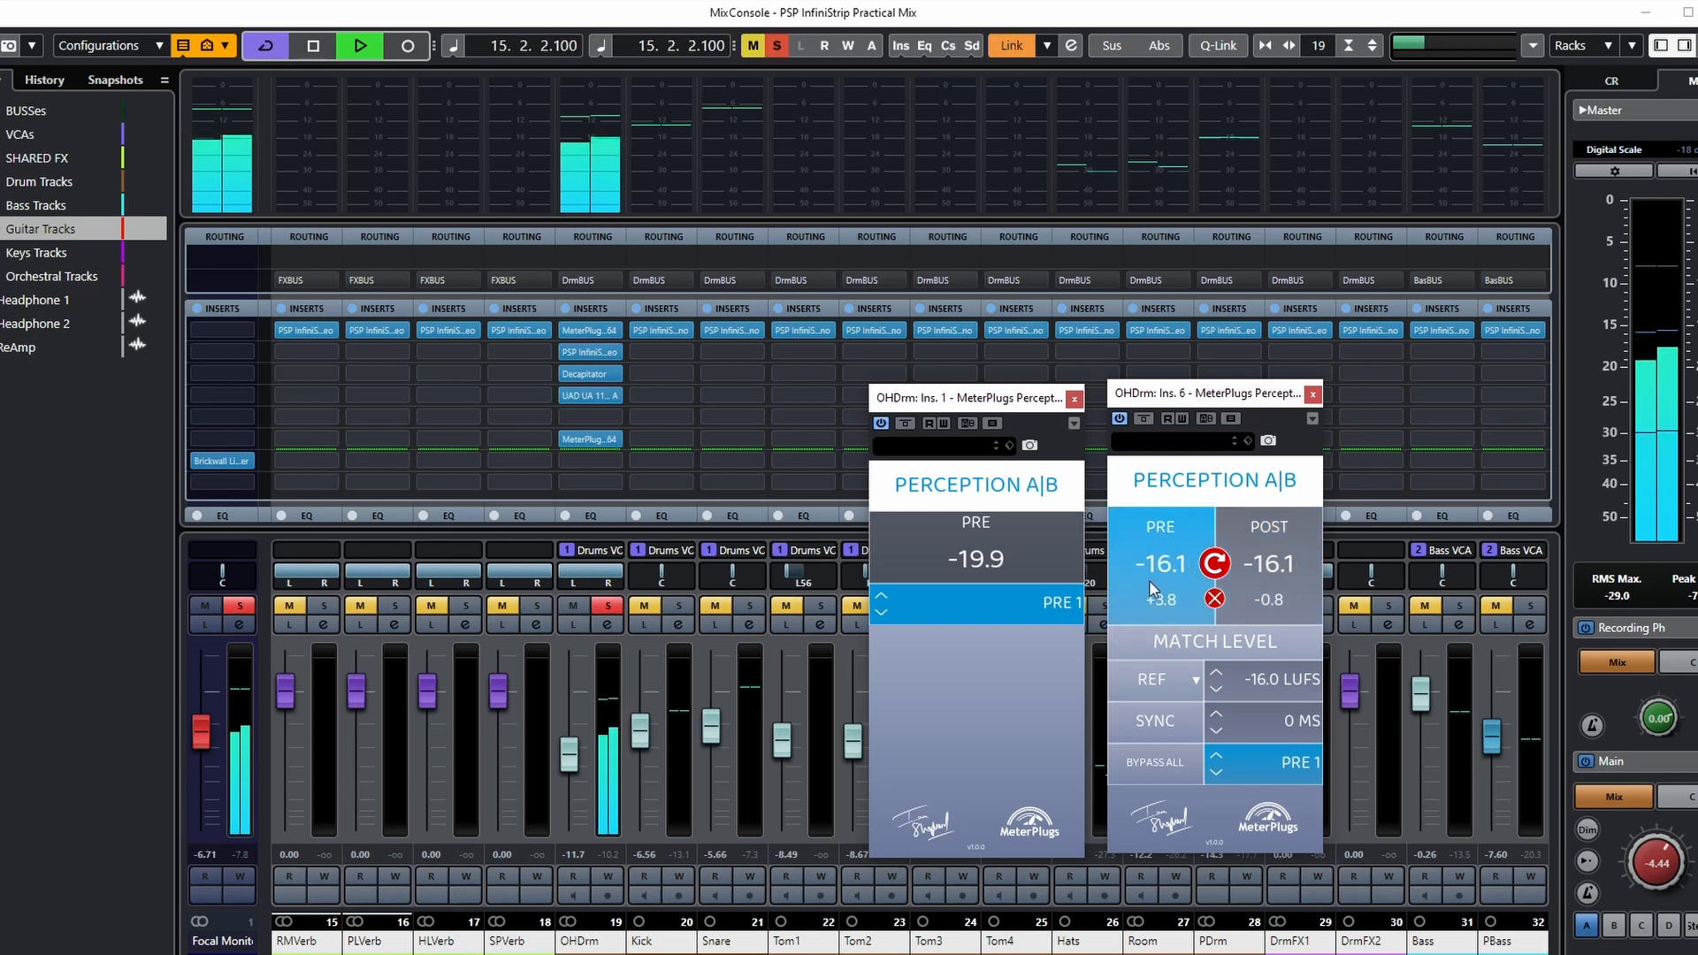
left_click(1254, 576)
left_click(1162, 574)
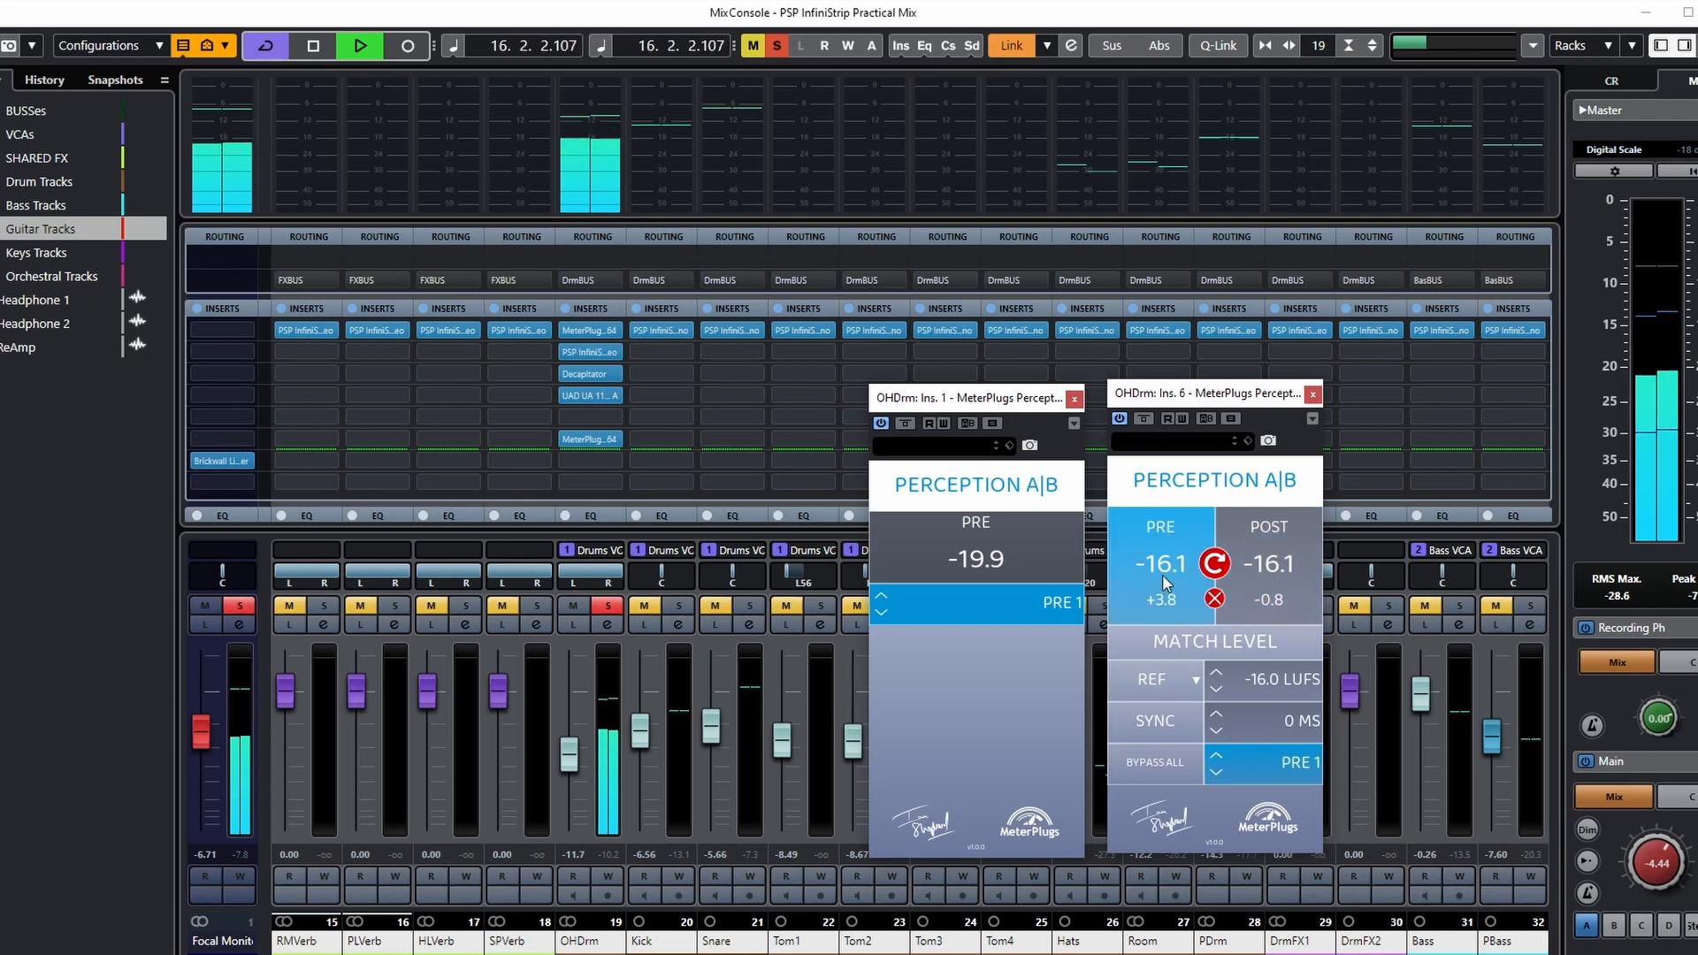
left_click(1275, 582)
key("space")
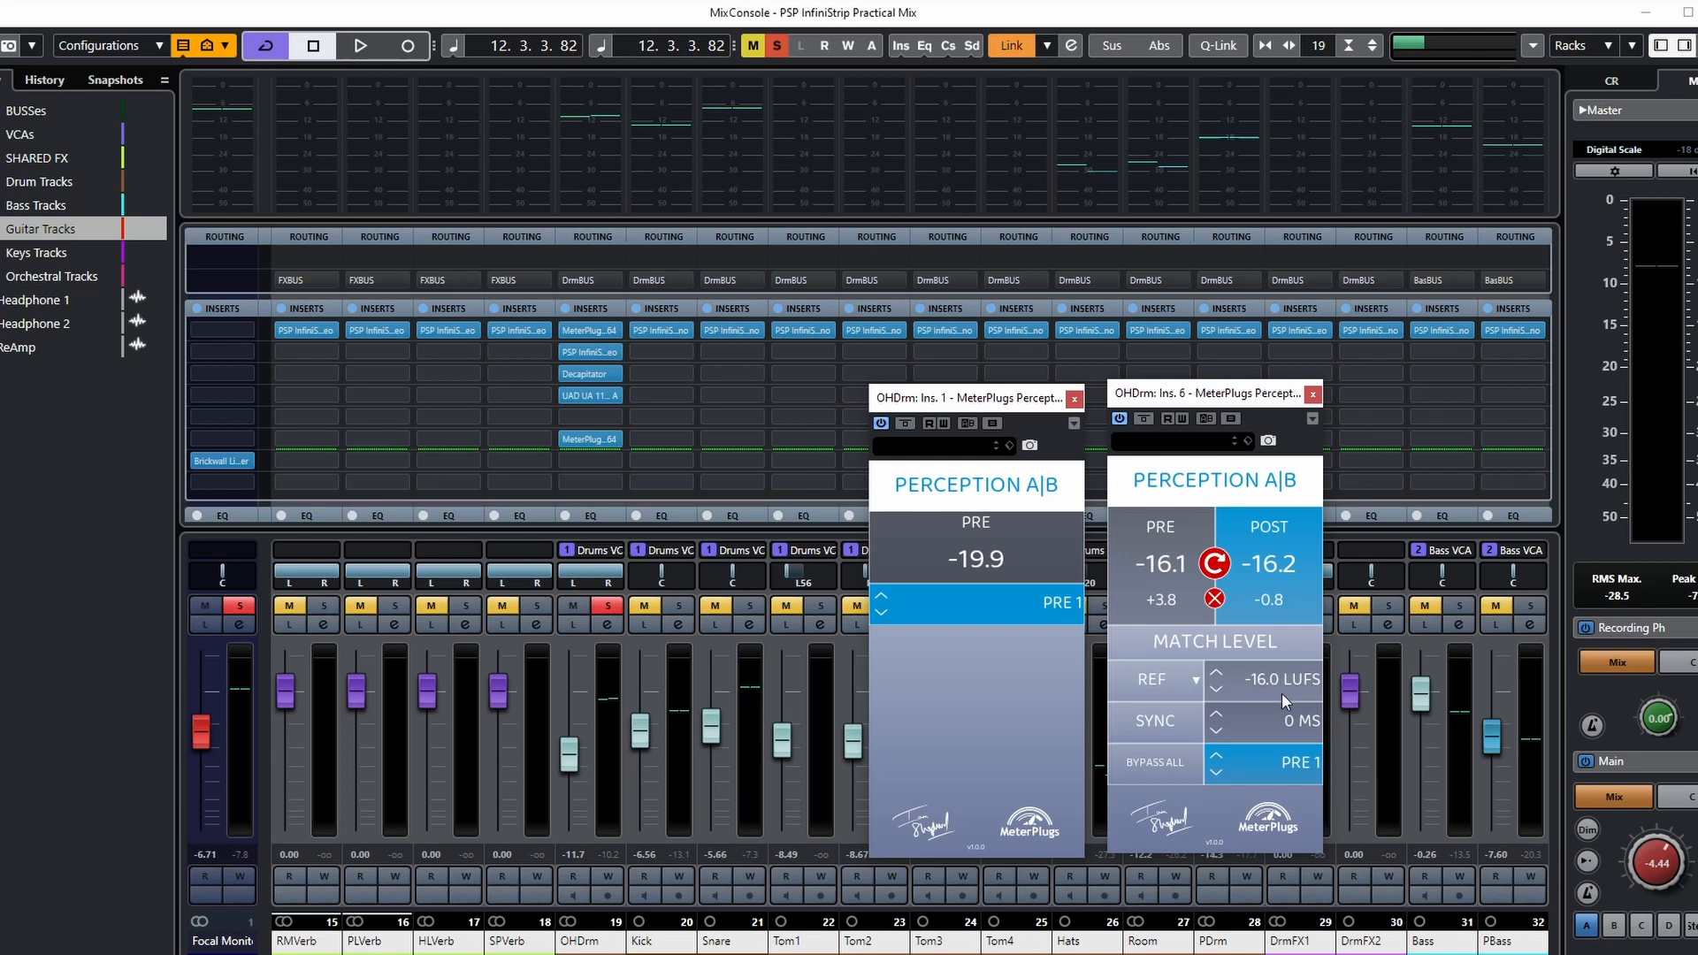
Step: Raise and lower the REF target level in the sixth-slot Perception AB, ending at -17.0 LUFS
left_click(1216, 672)
left_click(1216, 672)
left_click(1216, 672)
left_click(1213, 687)
left_click(1213, 687)
left_click(1213, 687)
left_click(1213, 687)
left_click(1213, 687)
Step: Set the level-match reference back to PRE, match POST to it while OHDrm plays, and stop playback
left_click(1196, 682)
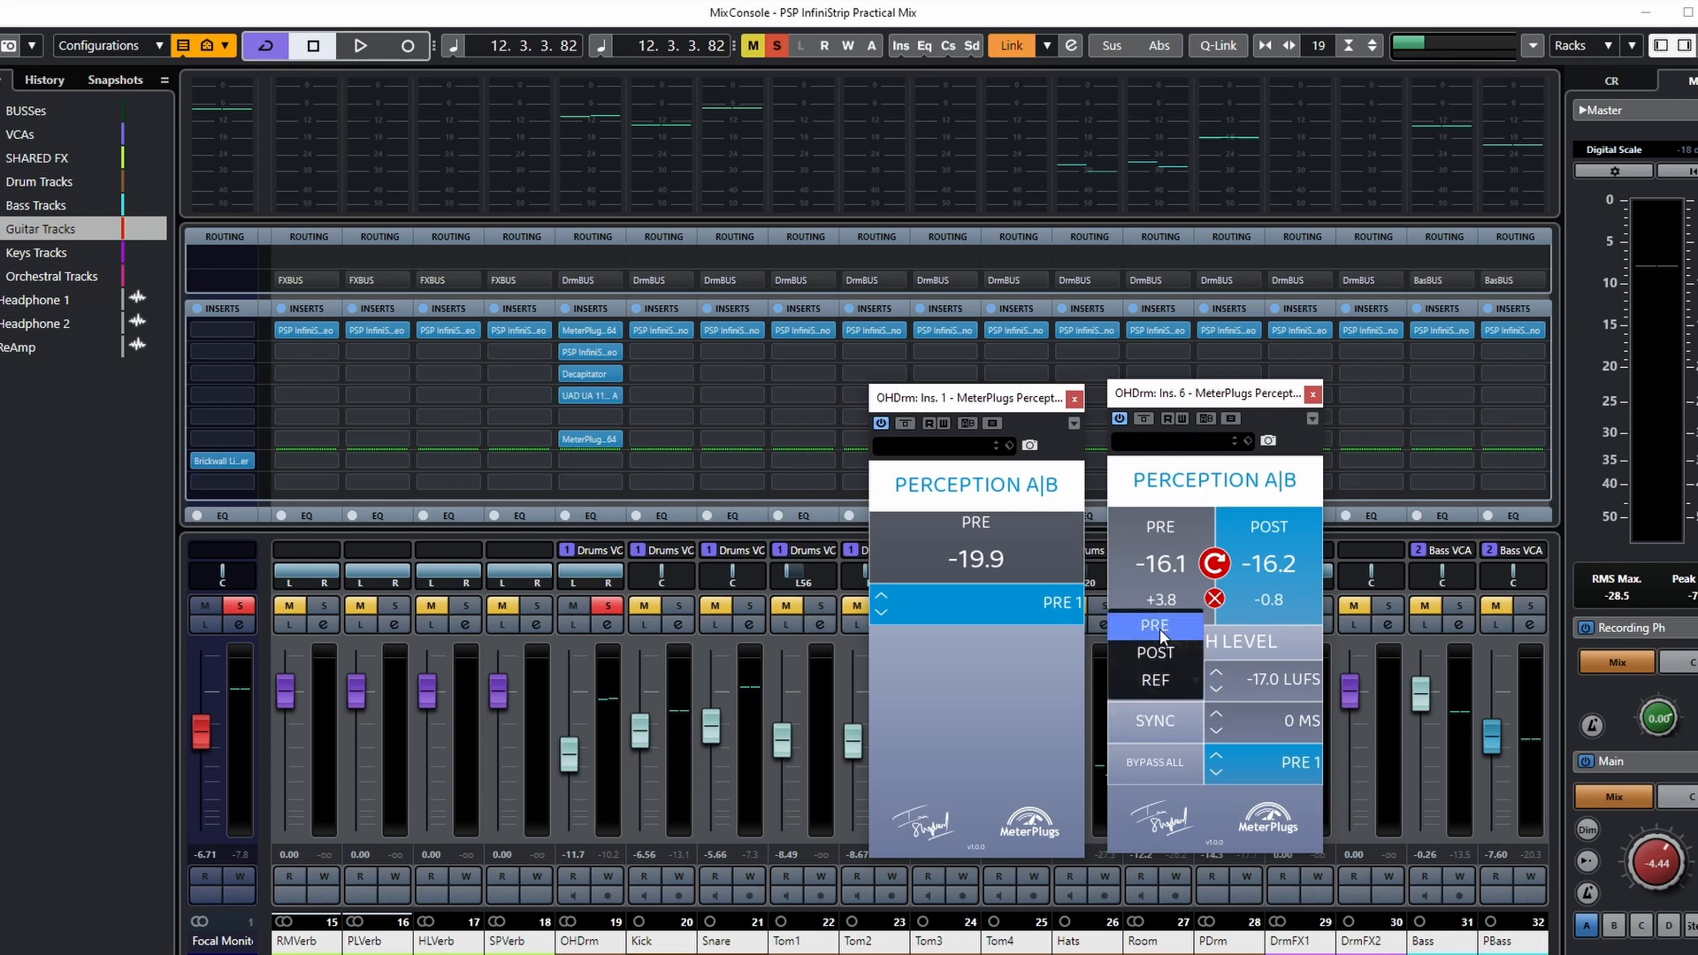
left_click(1156, 627)
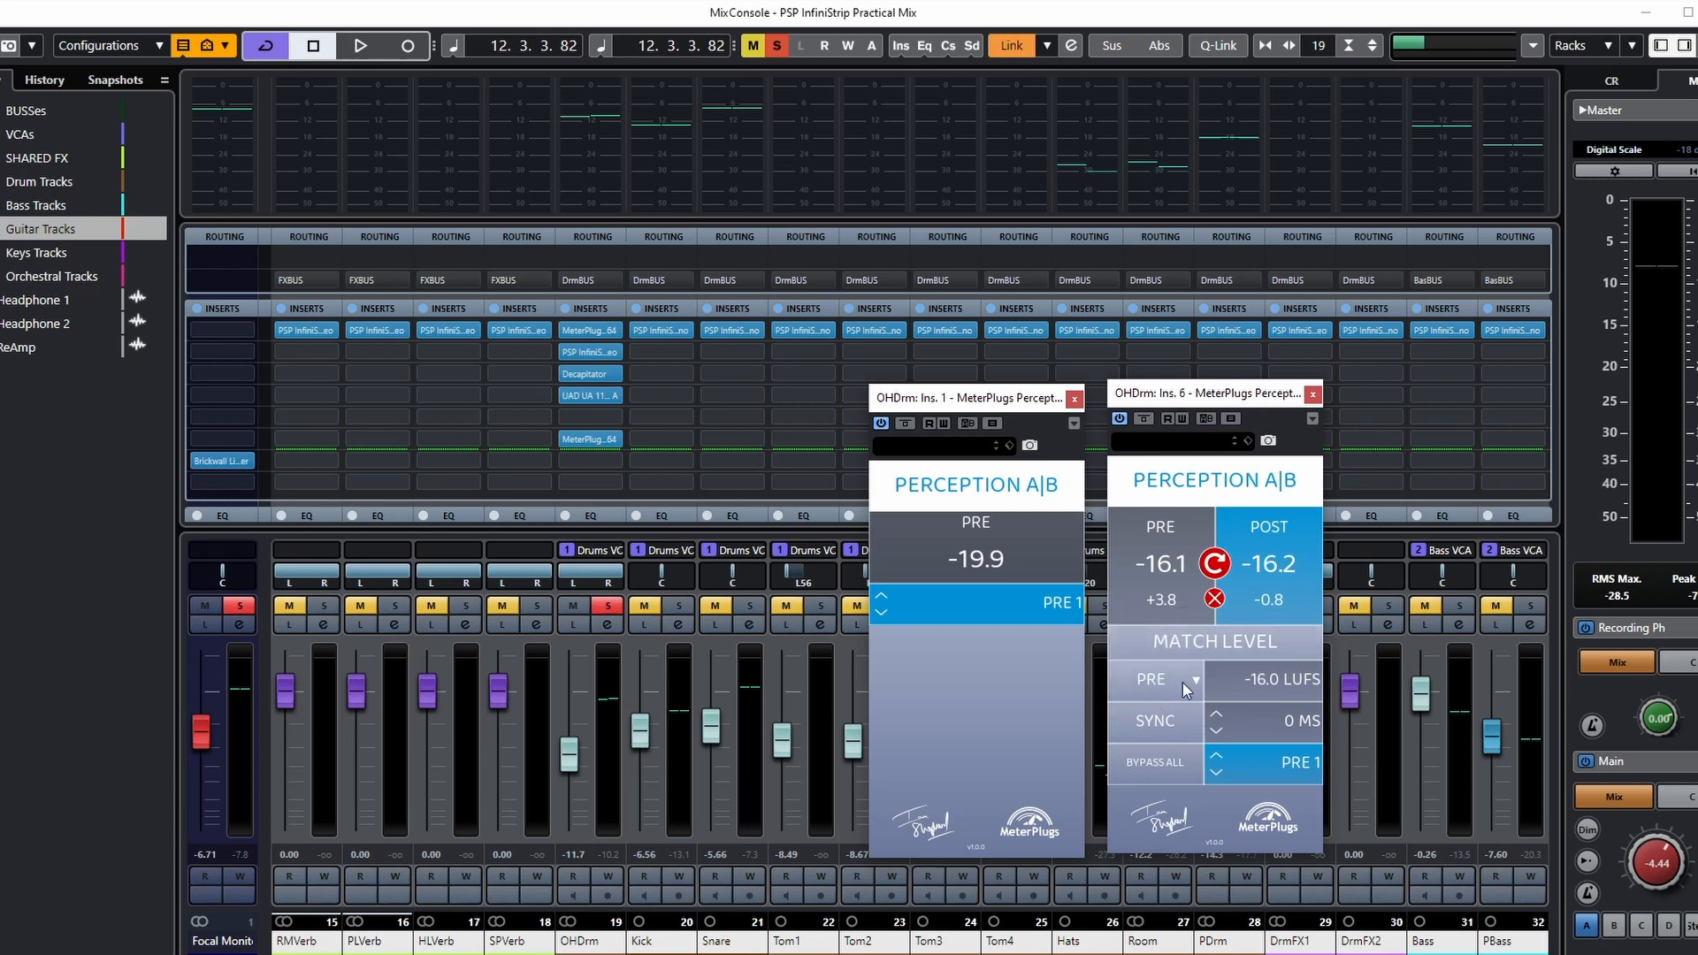
key("space")
left_click(1208, 646)
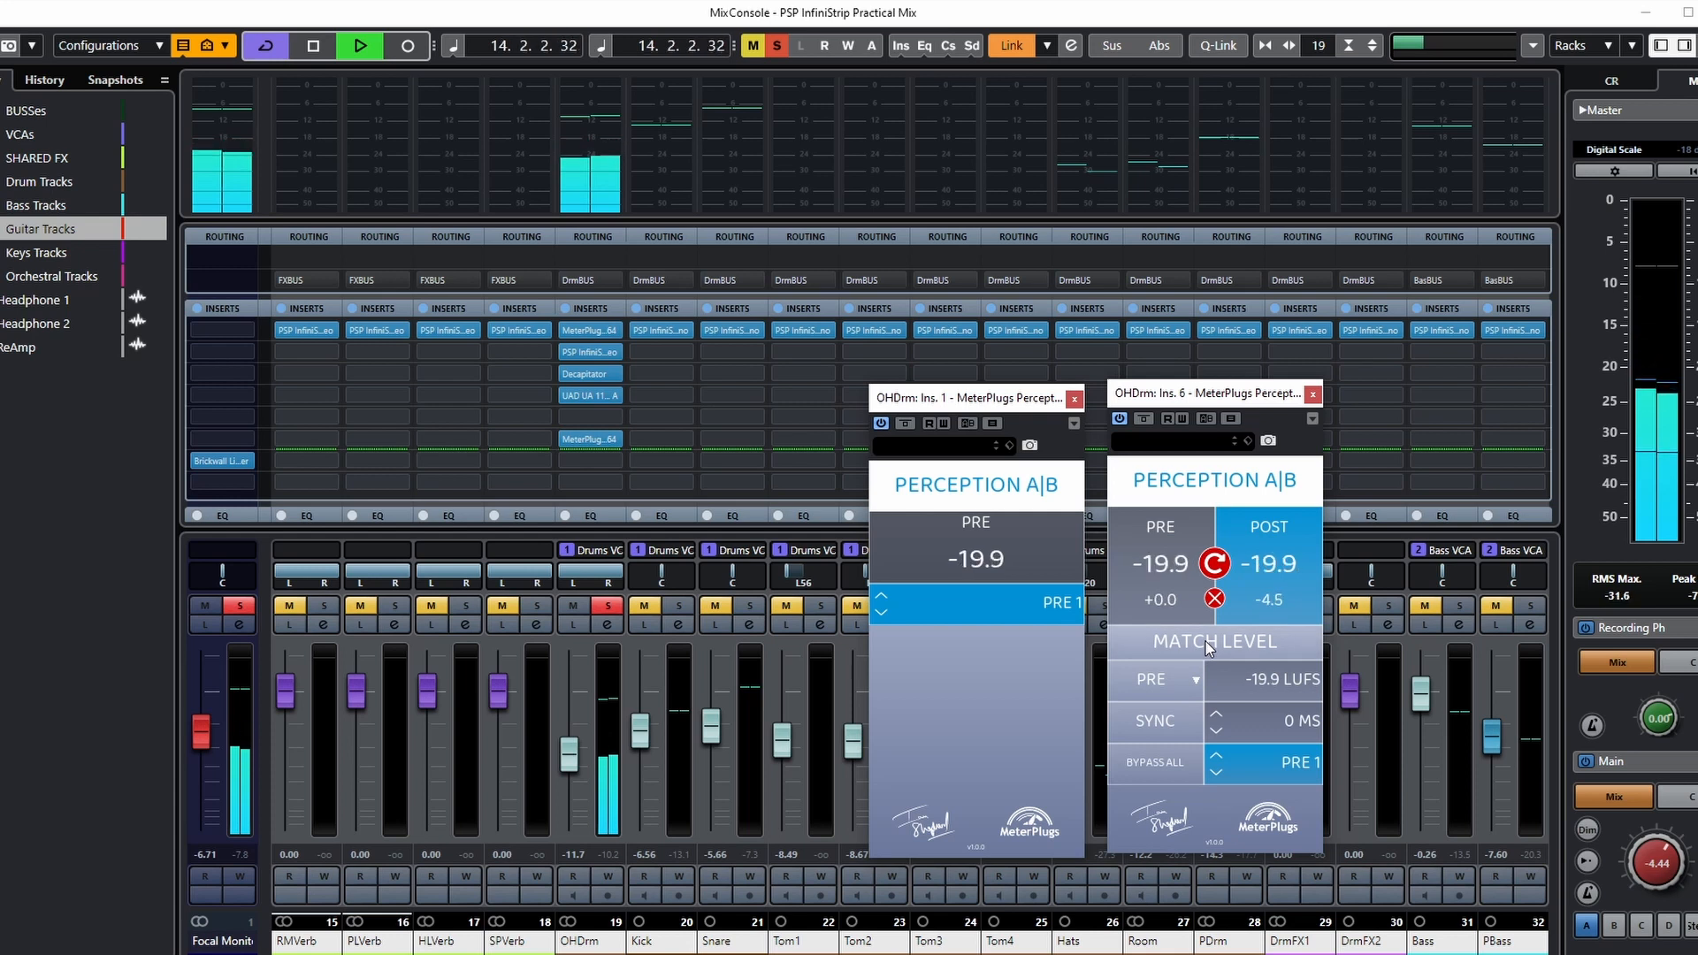
key("space")
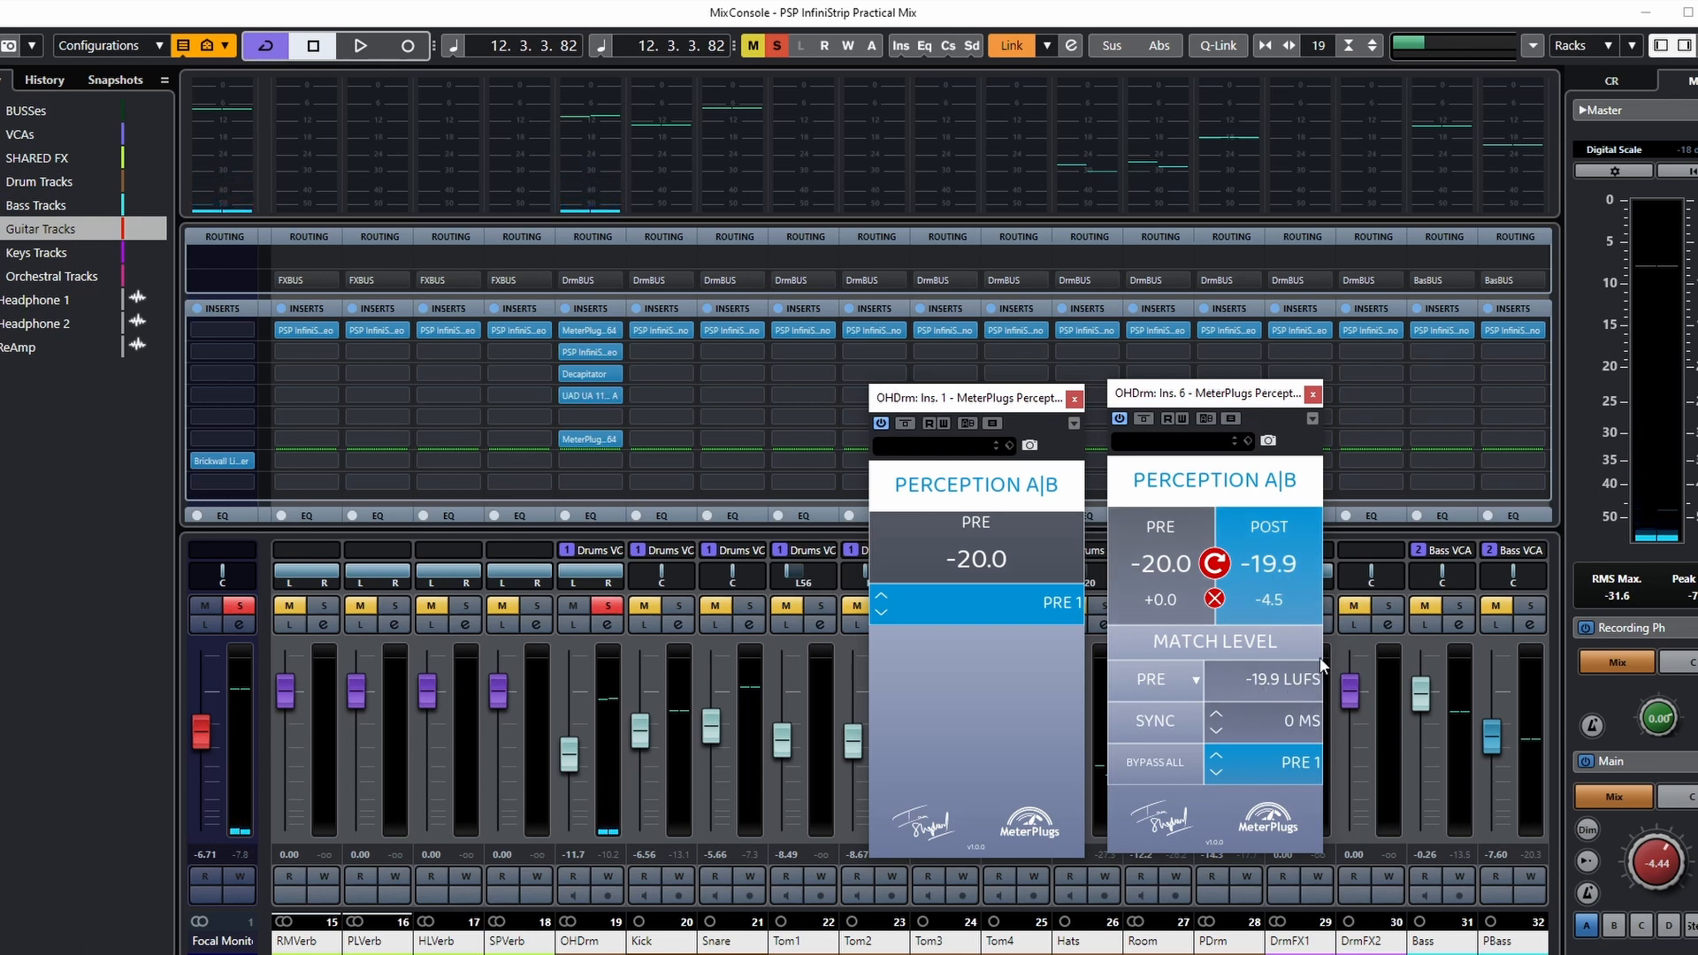
Step: Set the level-match reference to POST, match the PRE level to it during playback, and stop playback
left_click(1171, 681)
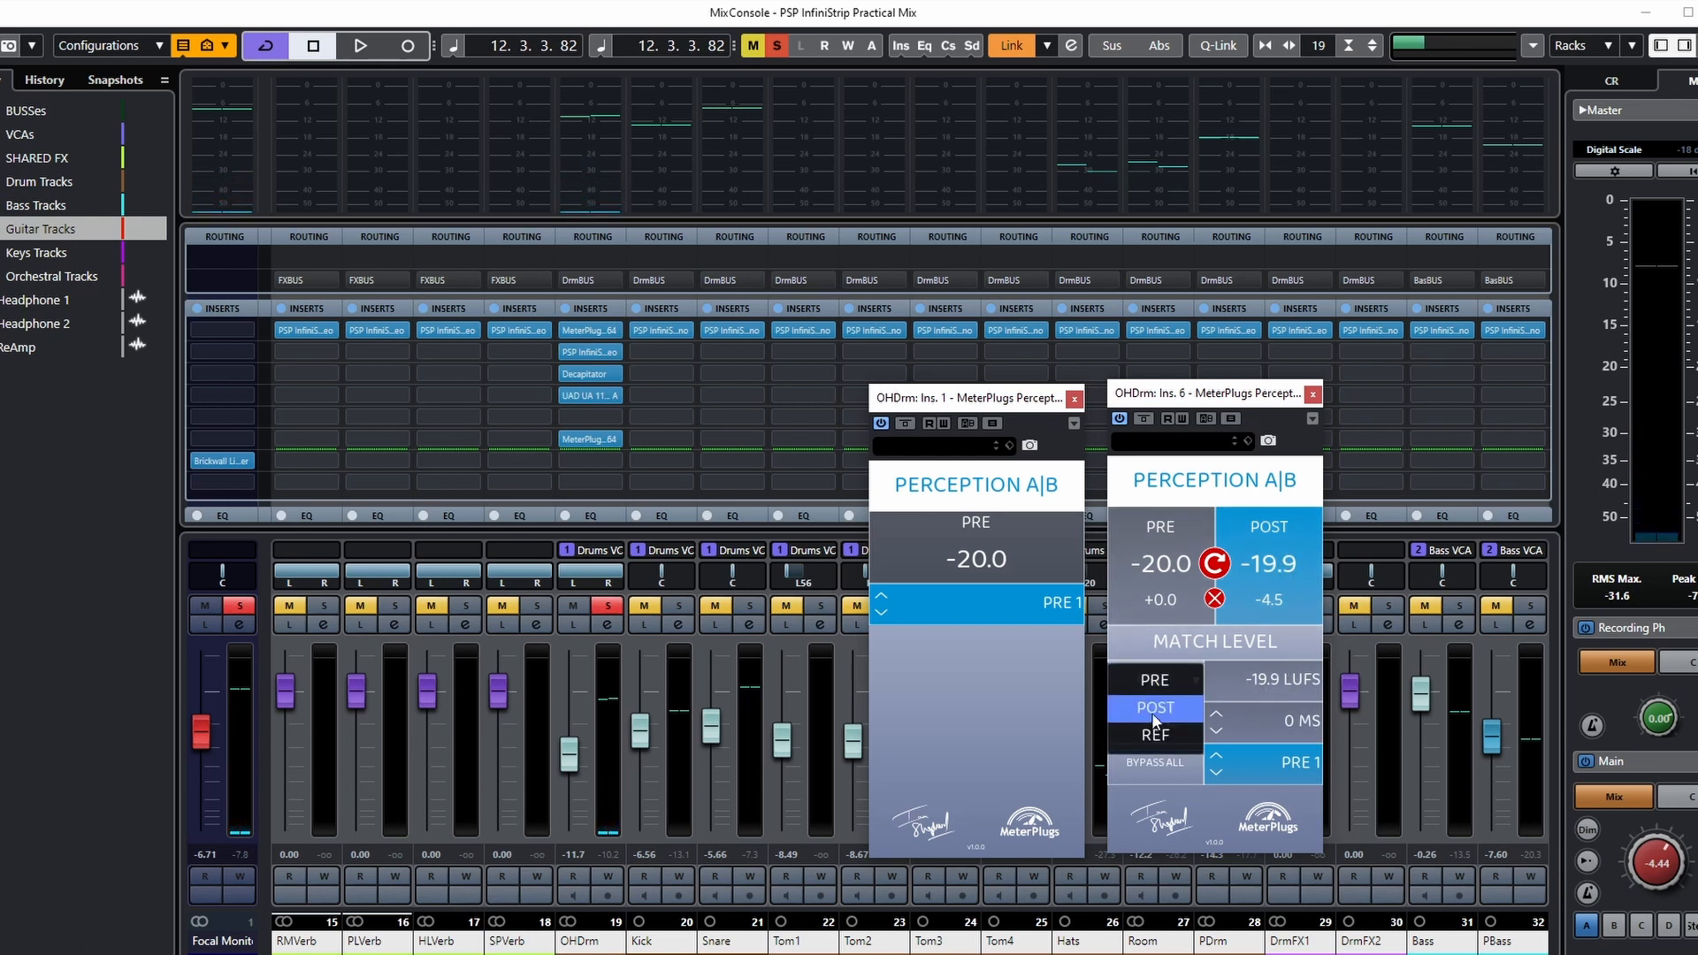
left_click(1153, 710)
key("space")
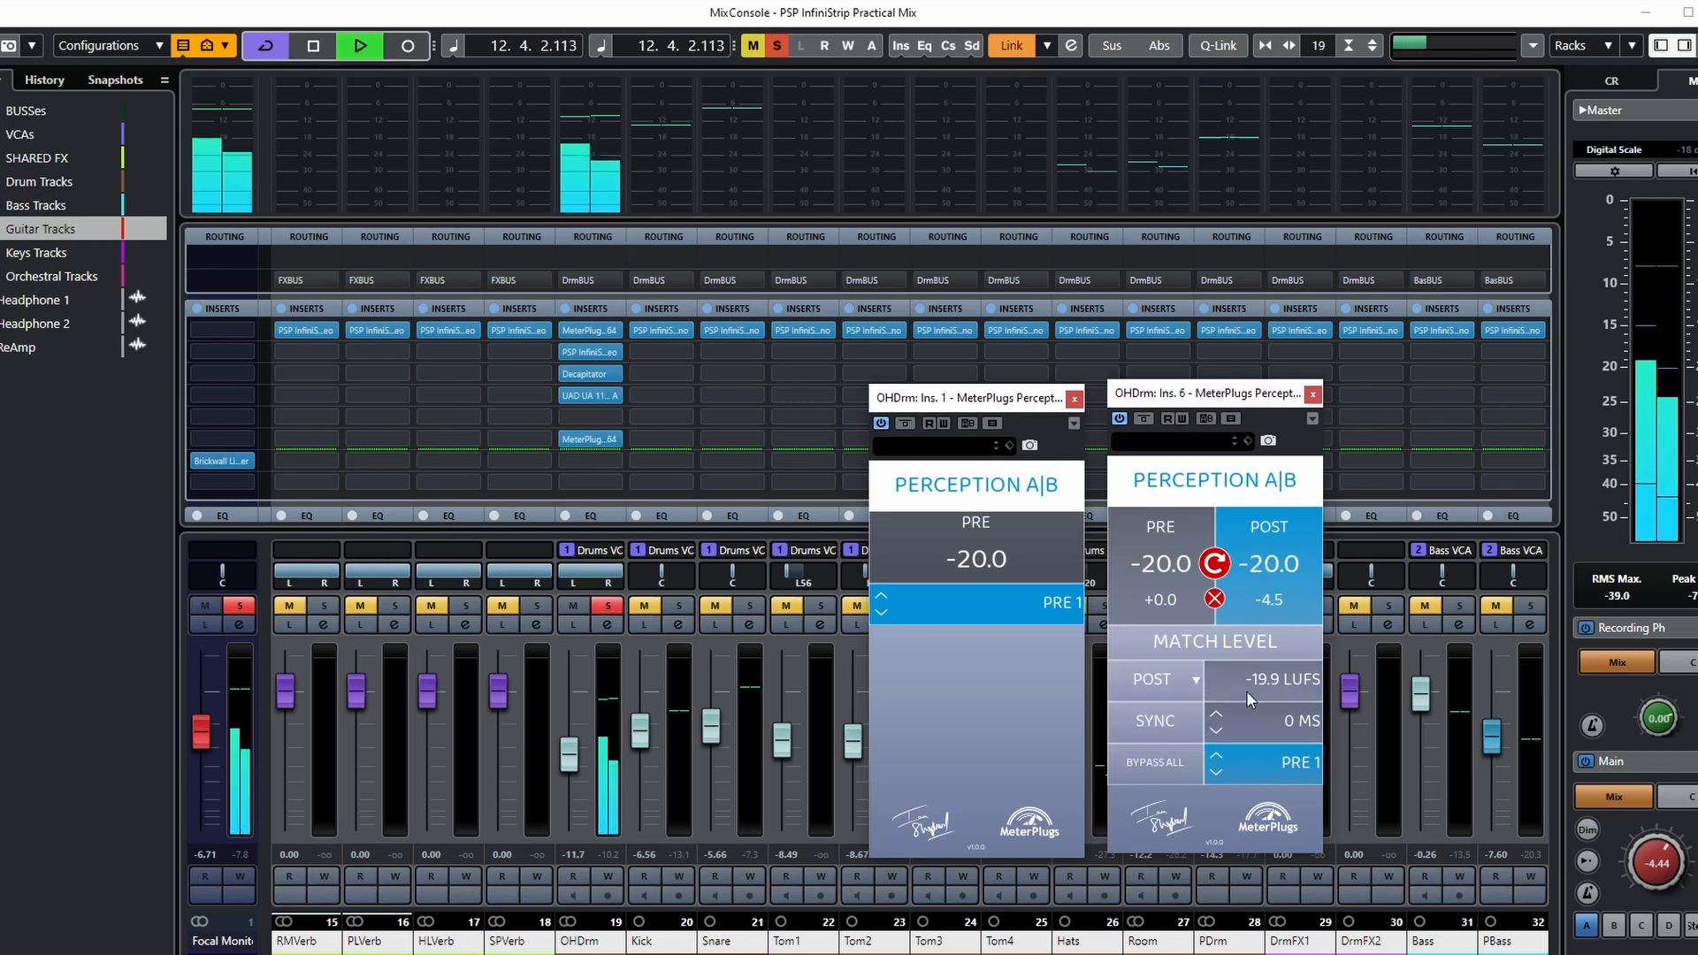
left_click(1228, 656)
key("space")
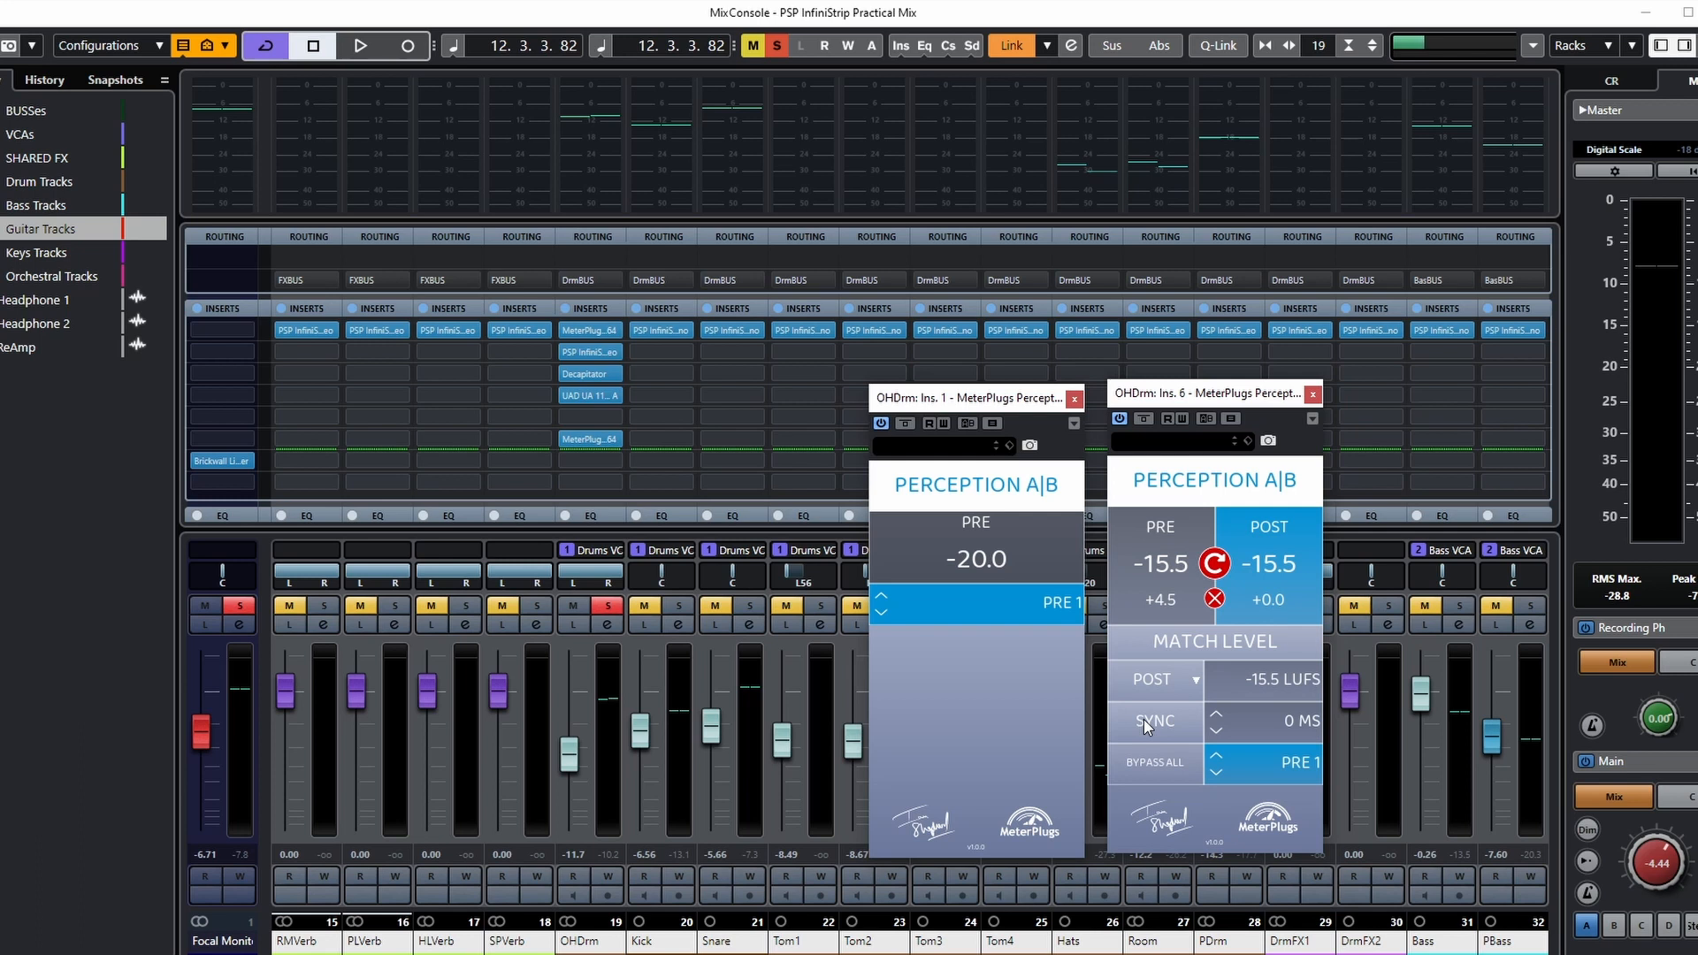
Step: Play OHDrm and alternate repeatedly between the level-matched PRE and POST signals, finish on PRE, and stop playback
key("space")
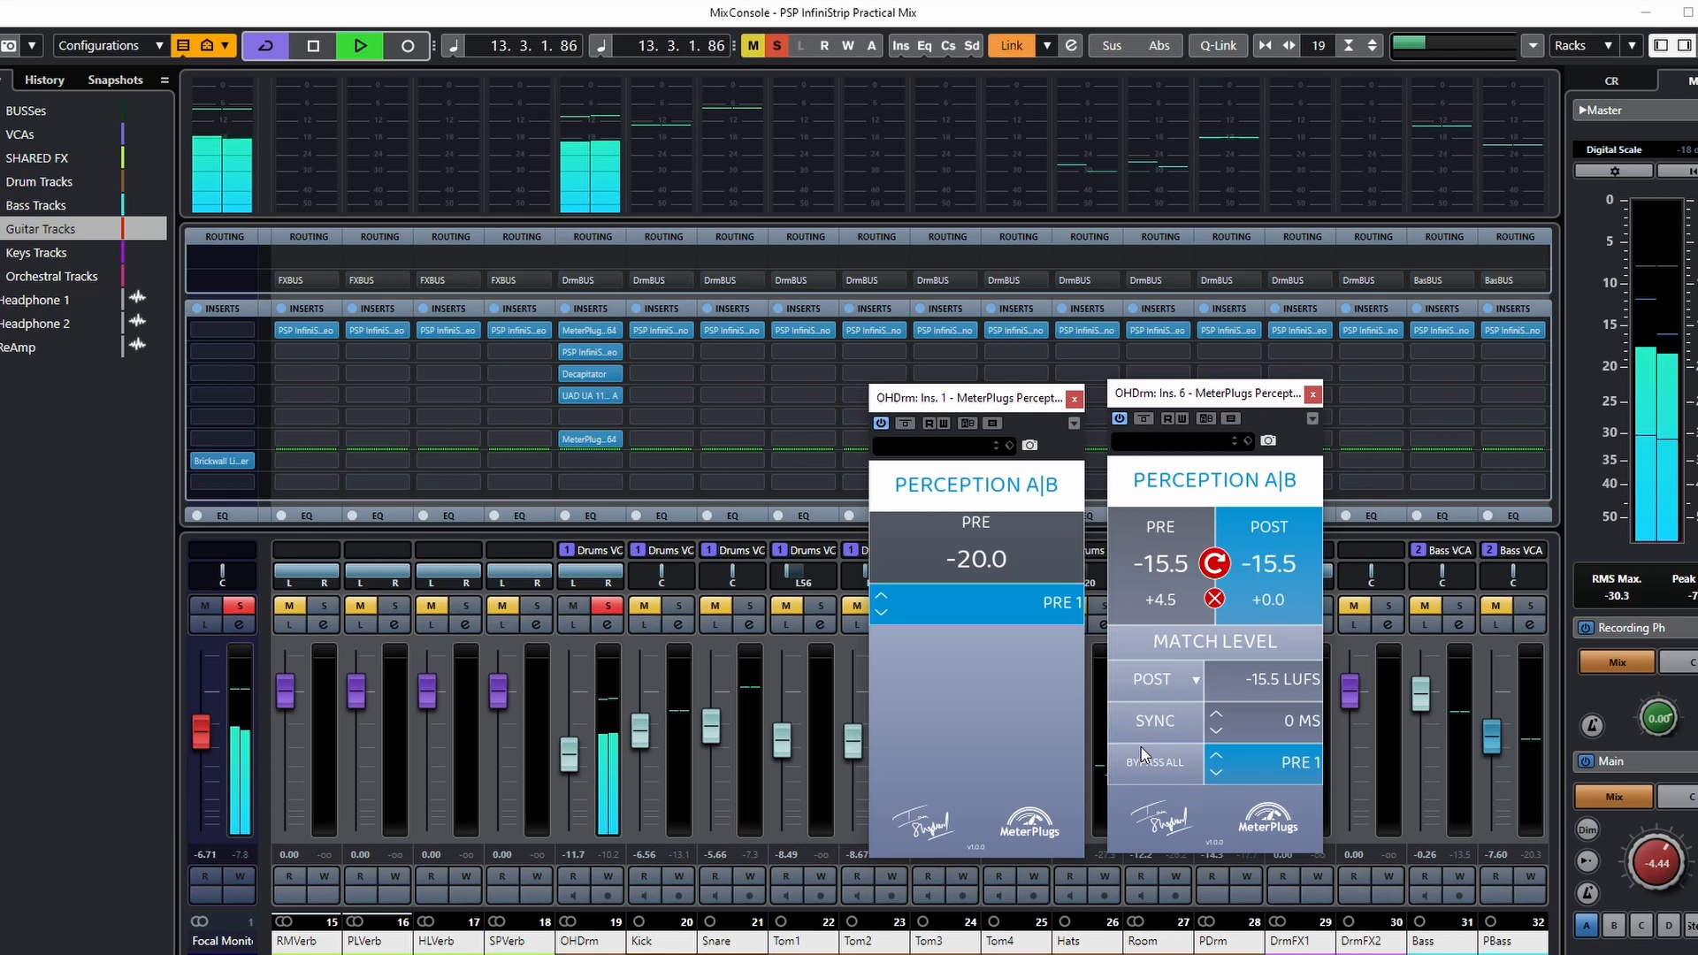
left_click(1176, 574)
left_click(1294, 579)
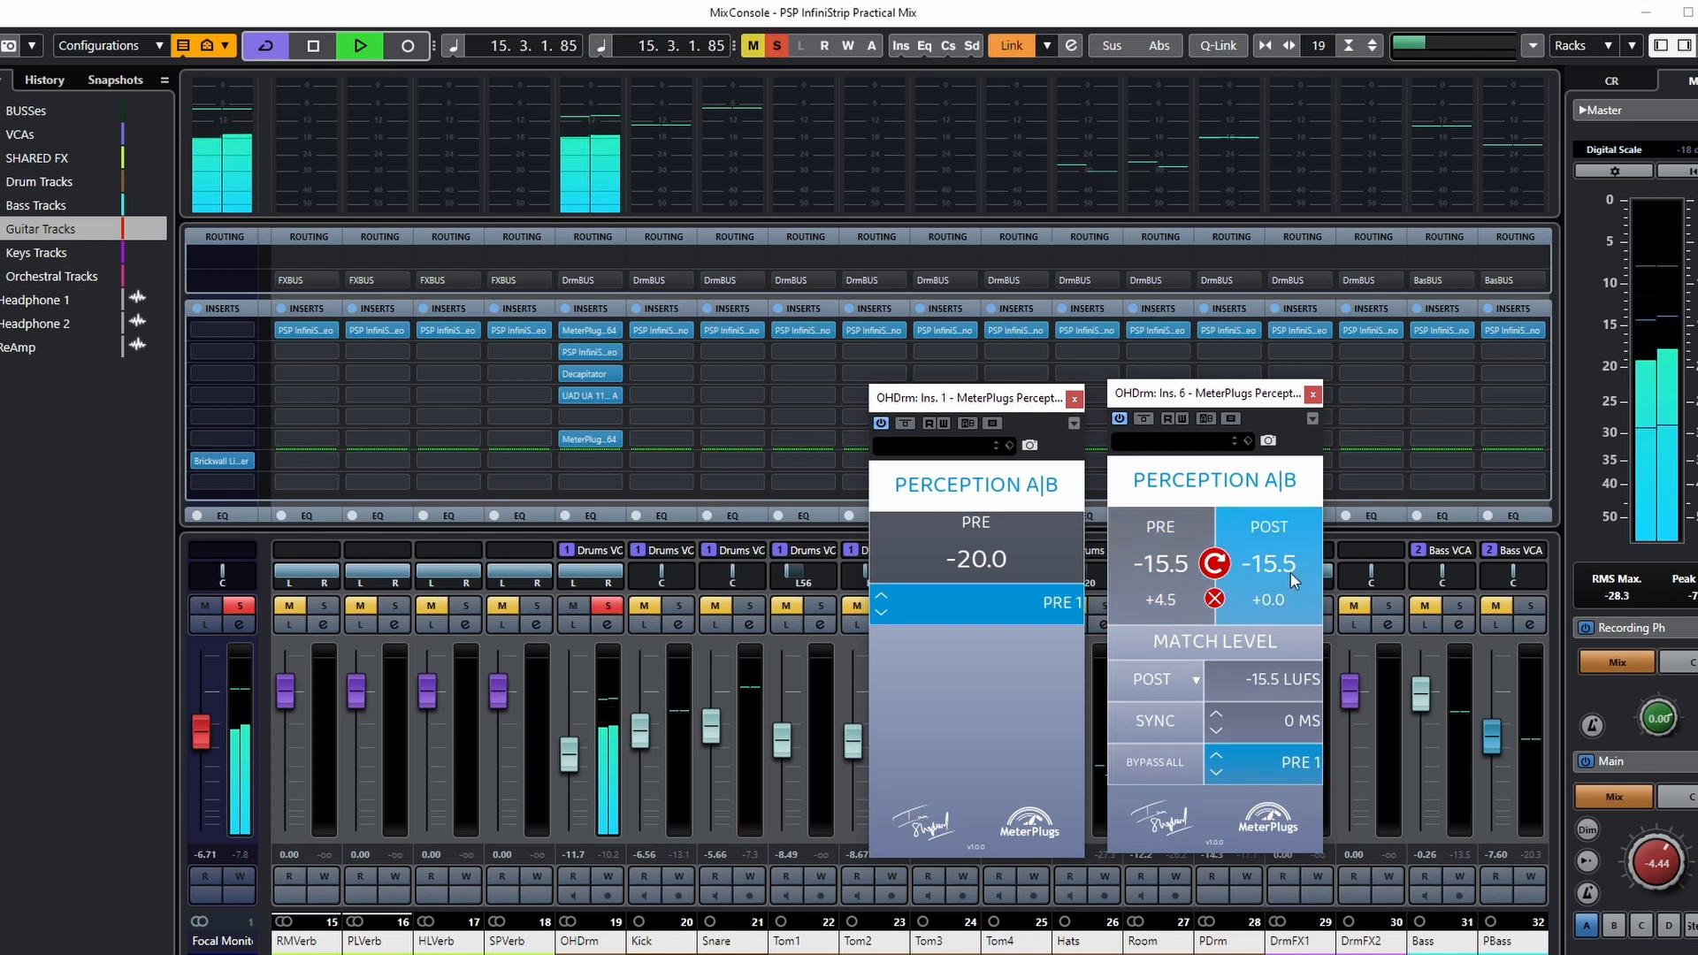
left_click(1163, 575)
left_click(1292, 587)
left_click(1121, 589)
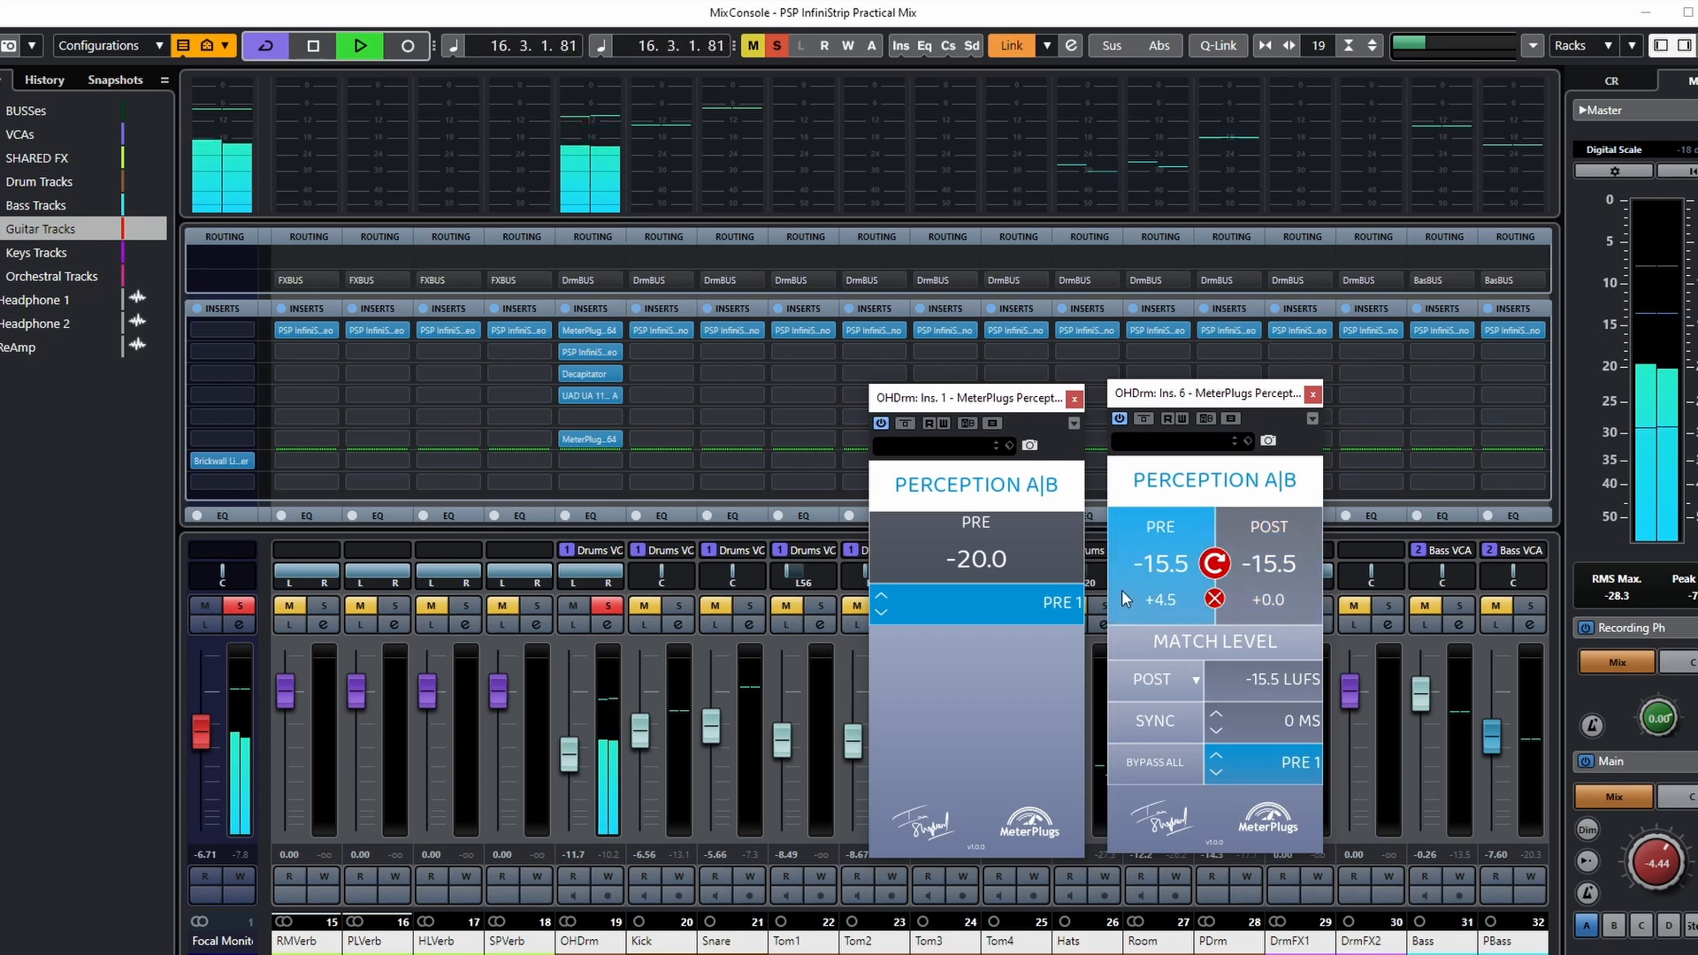
left_click(1277, 592)
left_click(1141, 594)
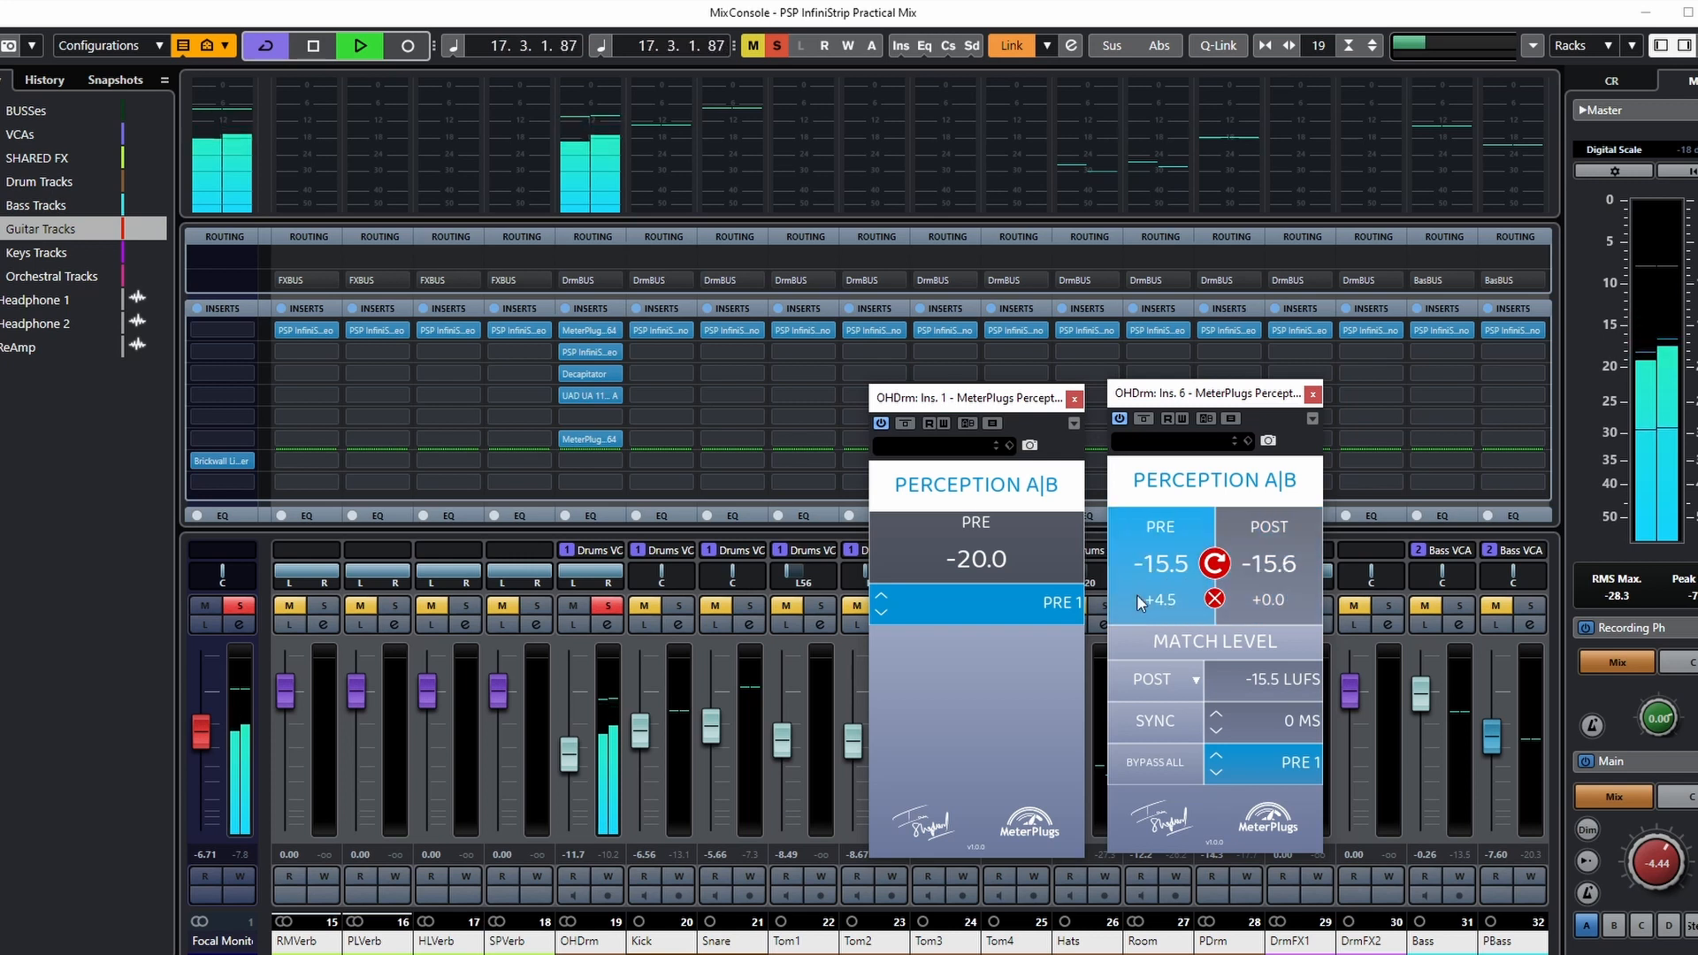
left_click(1270, 598)
left_click(1145, 584)
left_click(1270, 591)
left_click(1143, 580)
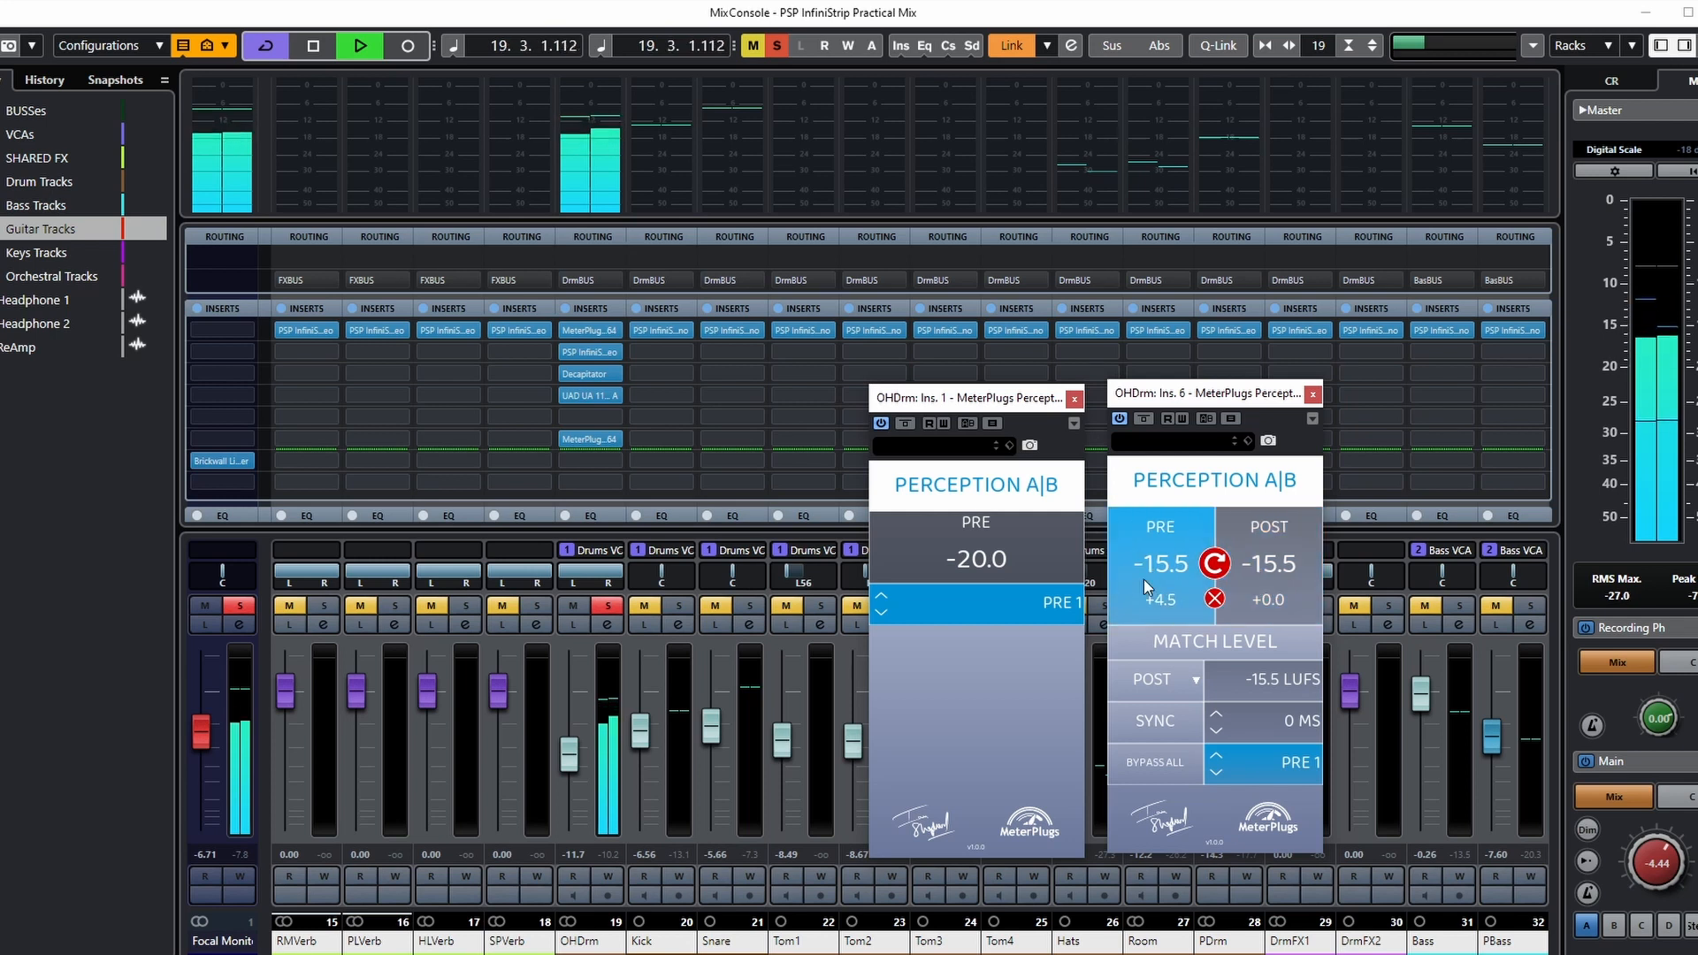
key("space")
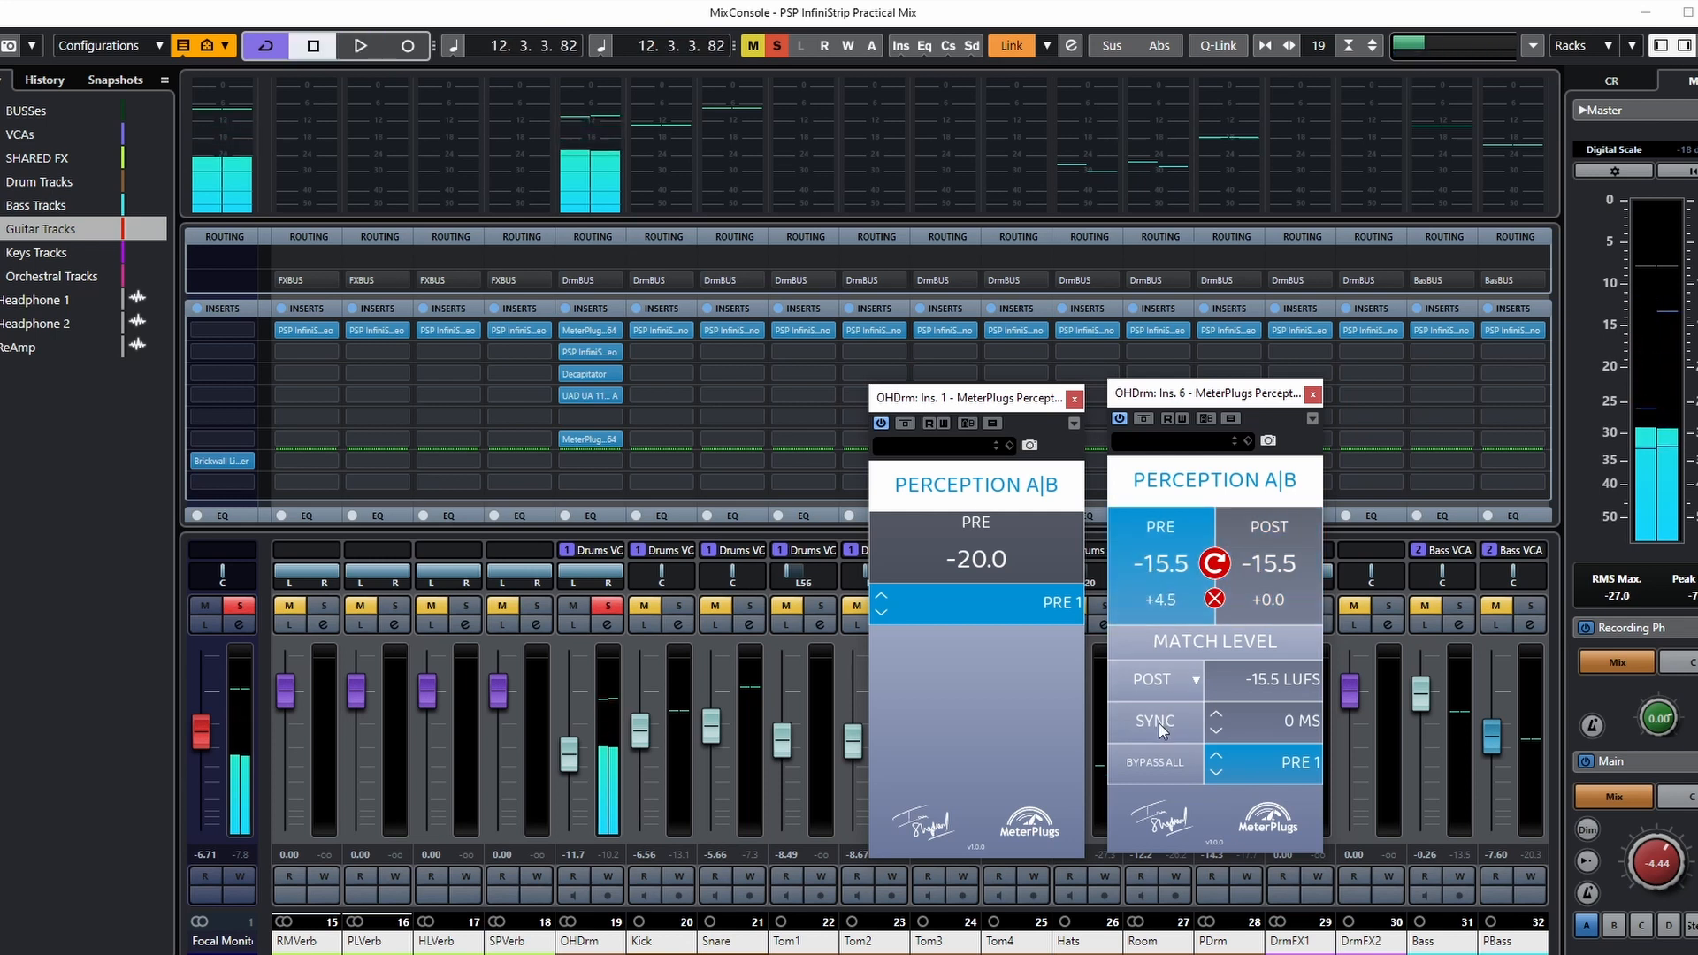
Step: Sync the timing of PRE and POST in the sixth-slot Perception AB, start playback, and switch to POST
left_click(1159, 723)
key("space")
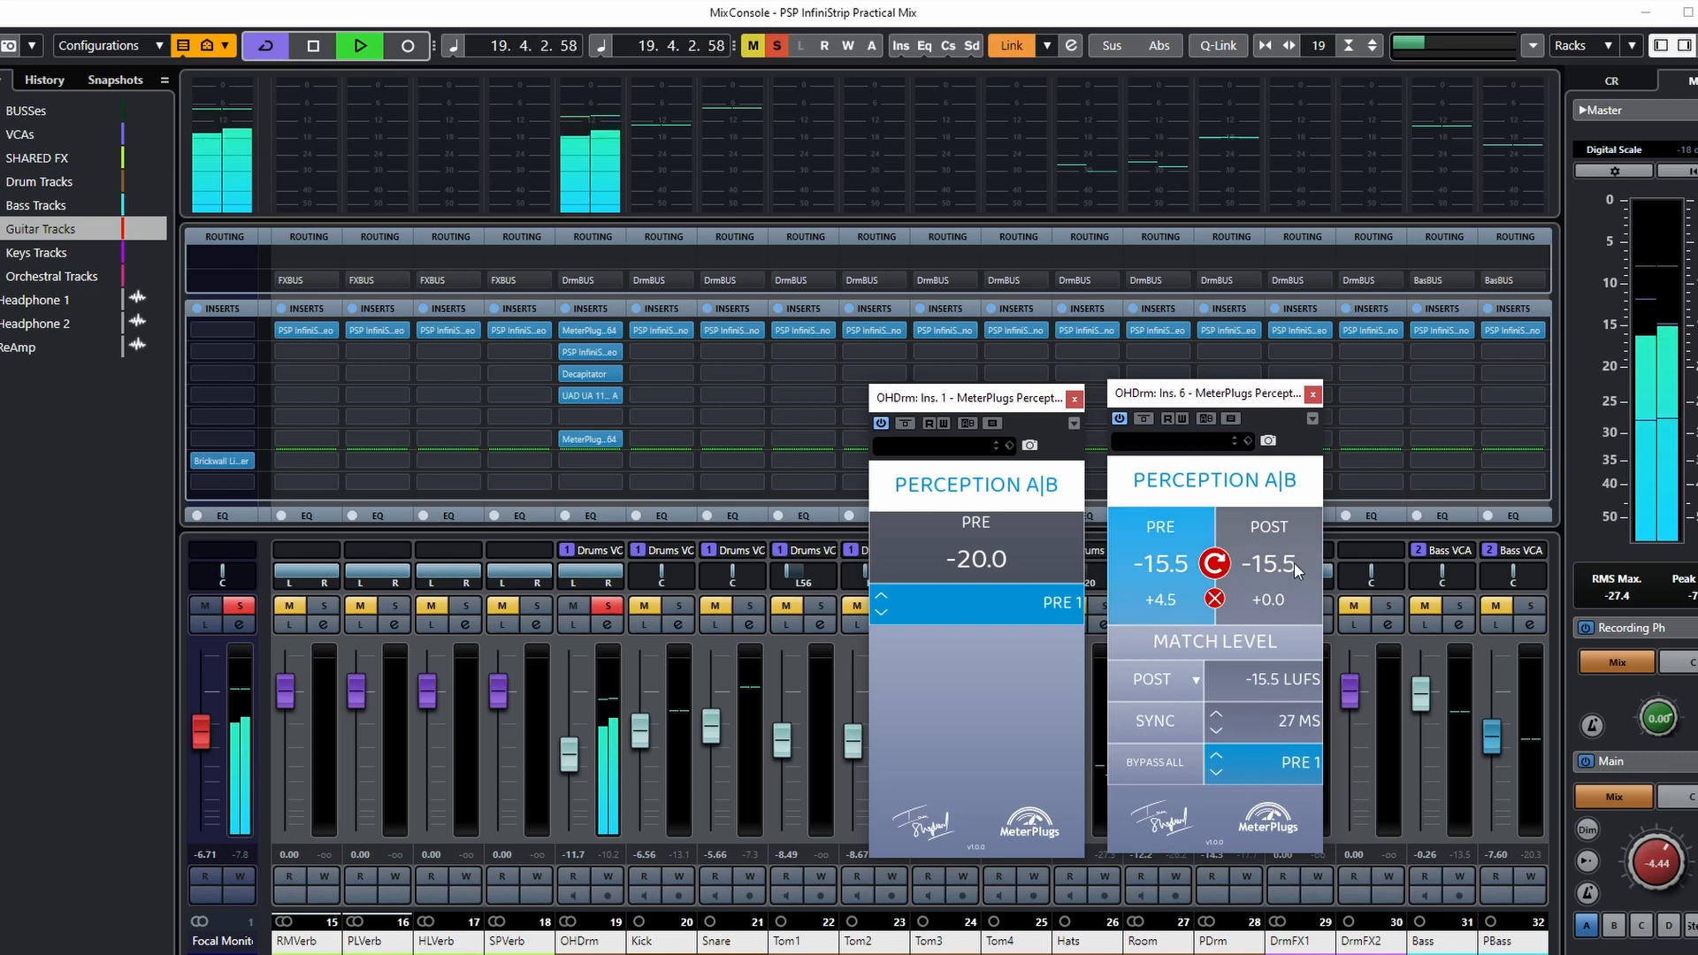
left_click(1266, 603)
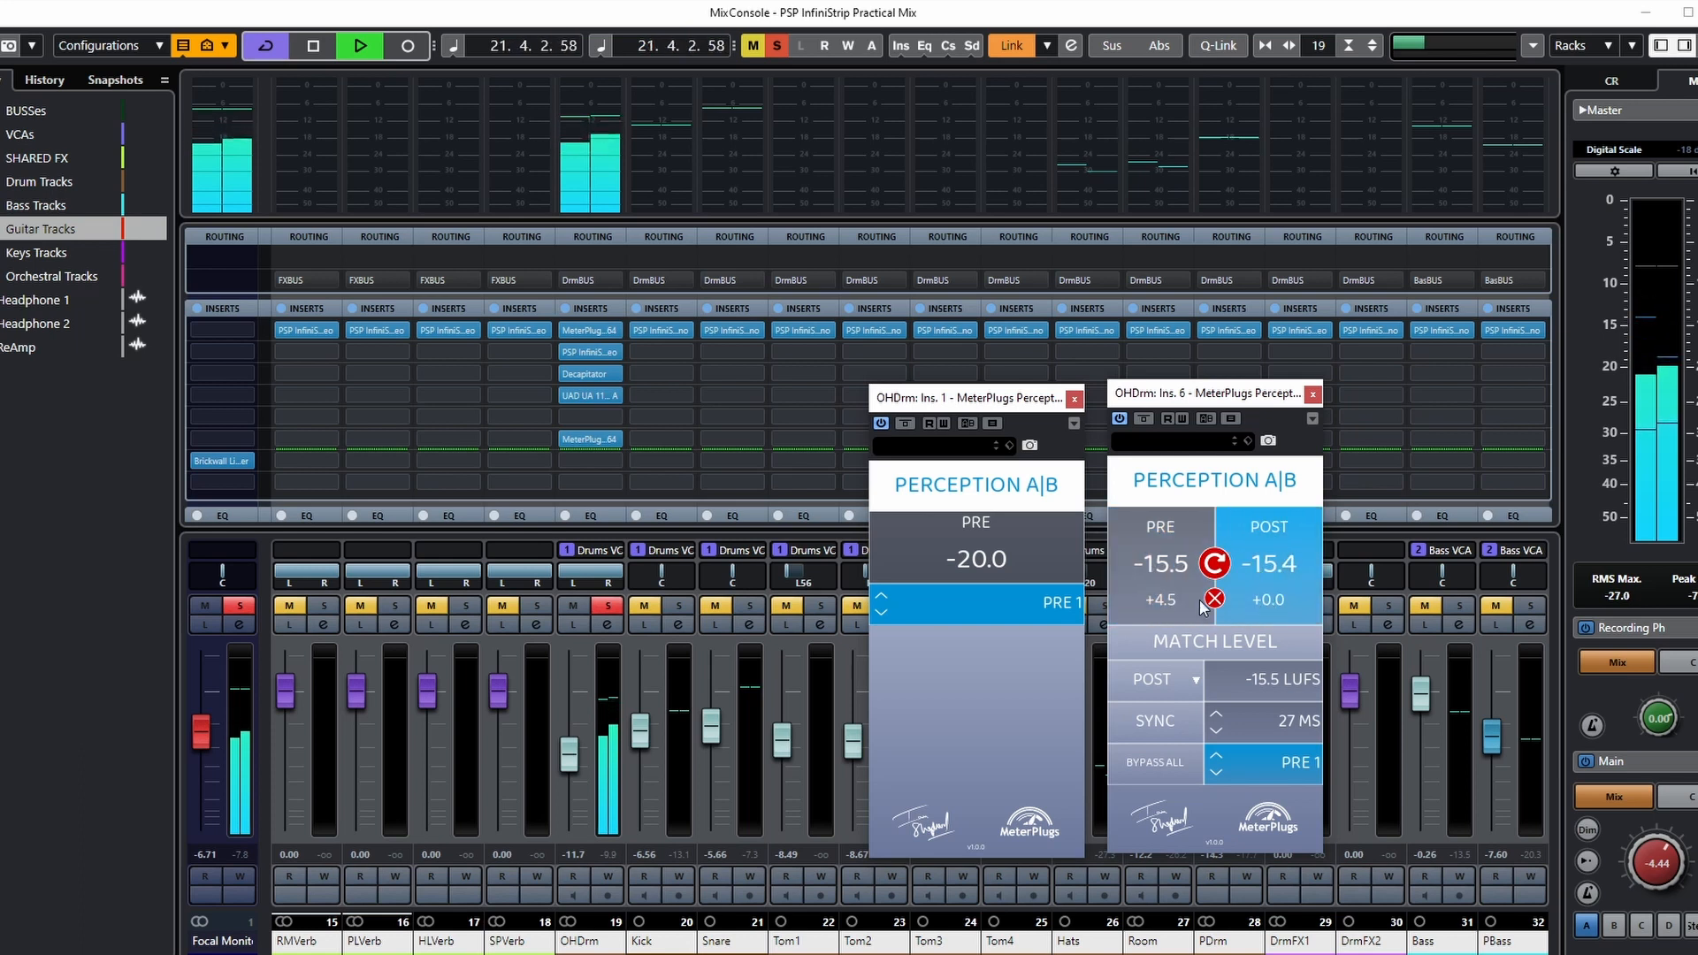
Step: Alternate repeatedly between the synced, level-matched PRE and POST signals of OHDrm, finish on POST, and stop playback
left_click(1159, 598)
left_click(1262, 597)
left_click(1160, 598)
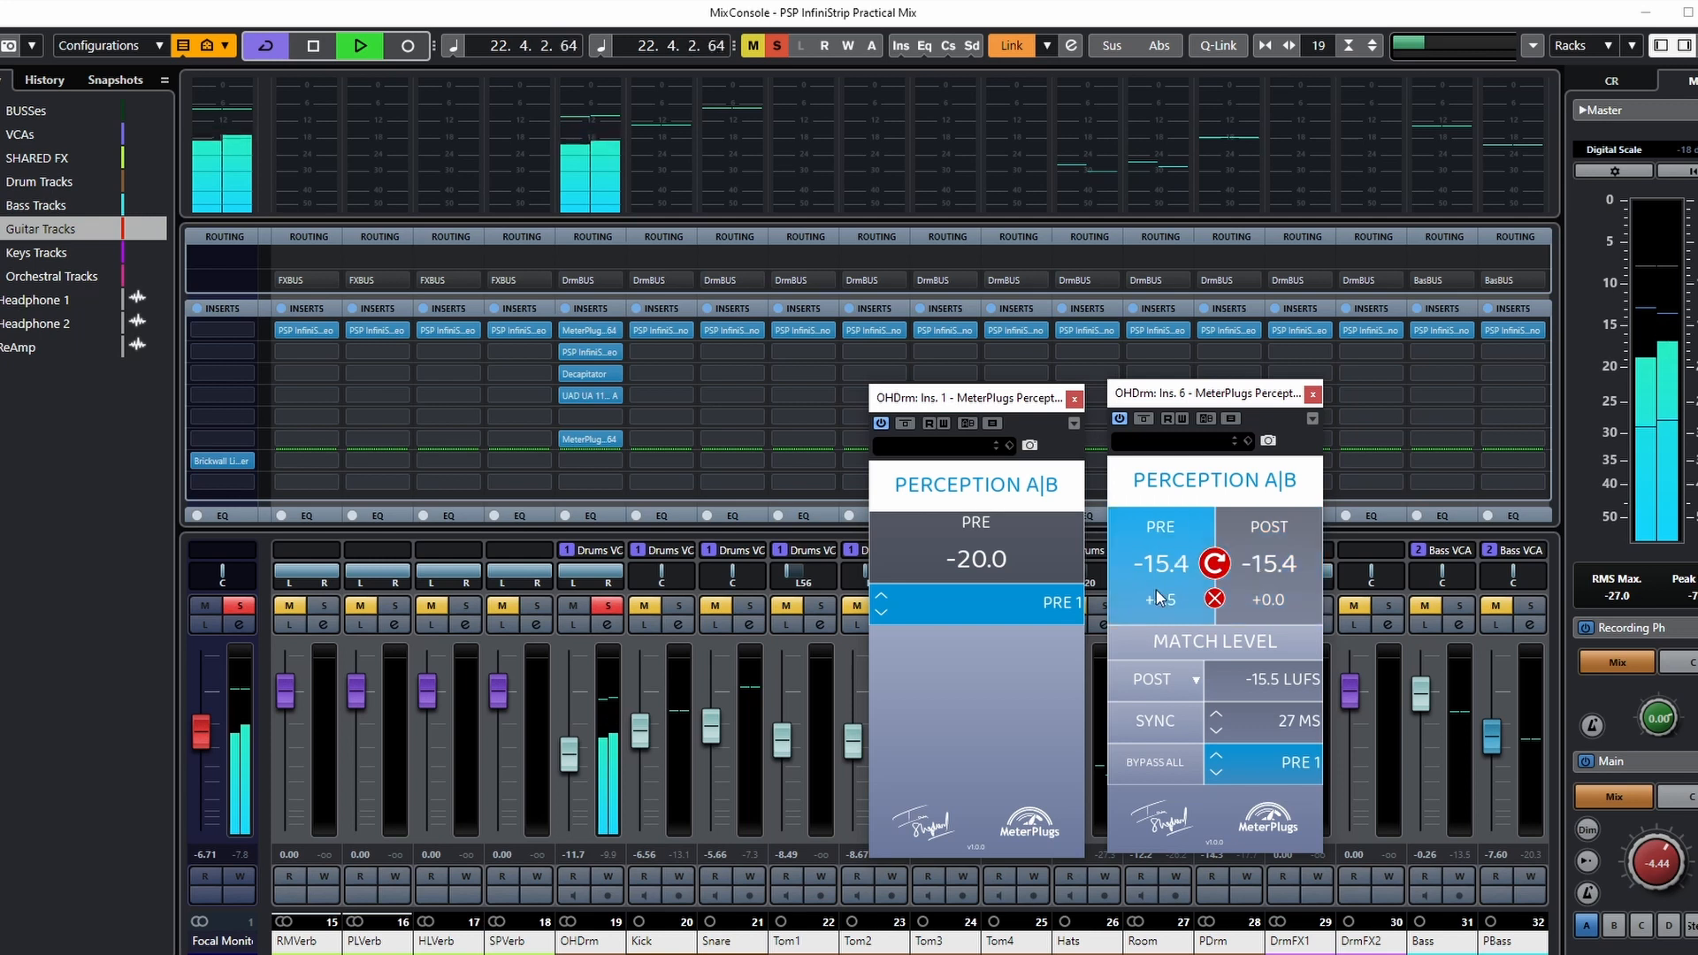
left_click(1266, 594)
left_click(1170, 588)
left_click(1272, 594)
left_click(1169, 582)
left_click(1276, 586)
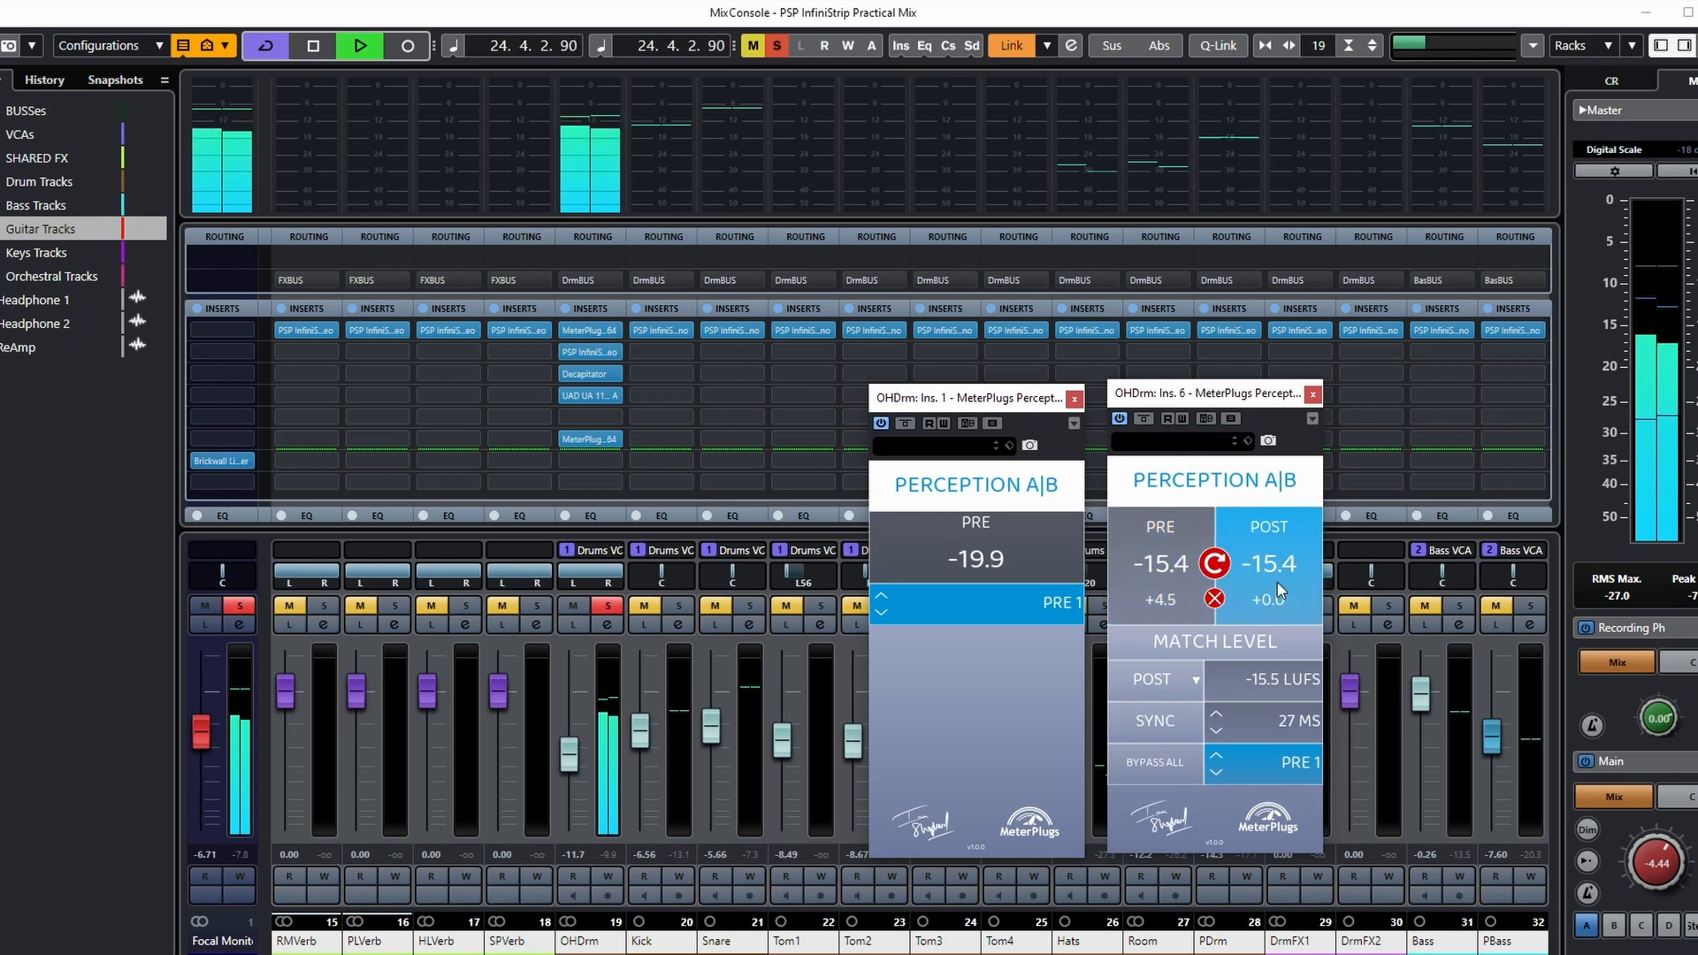
left_click(1180, 584)
left_click(1271, 593)
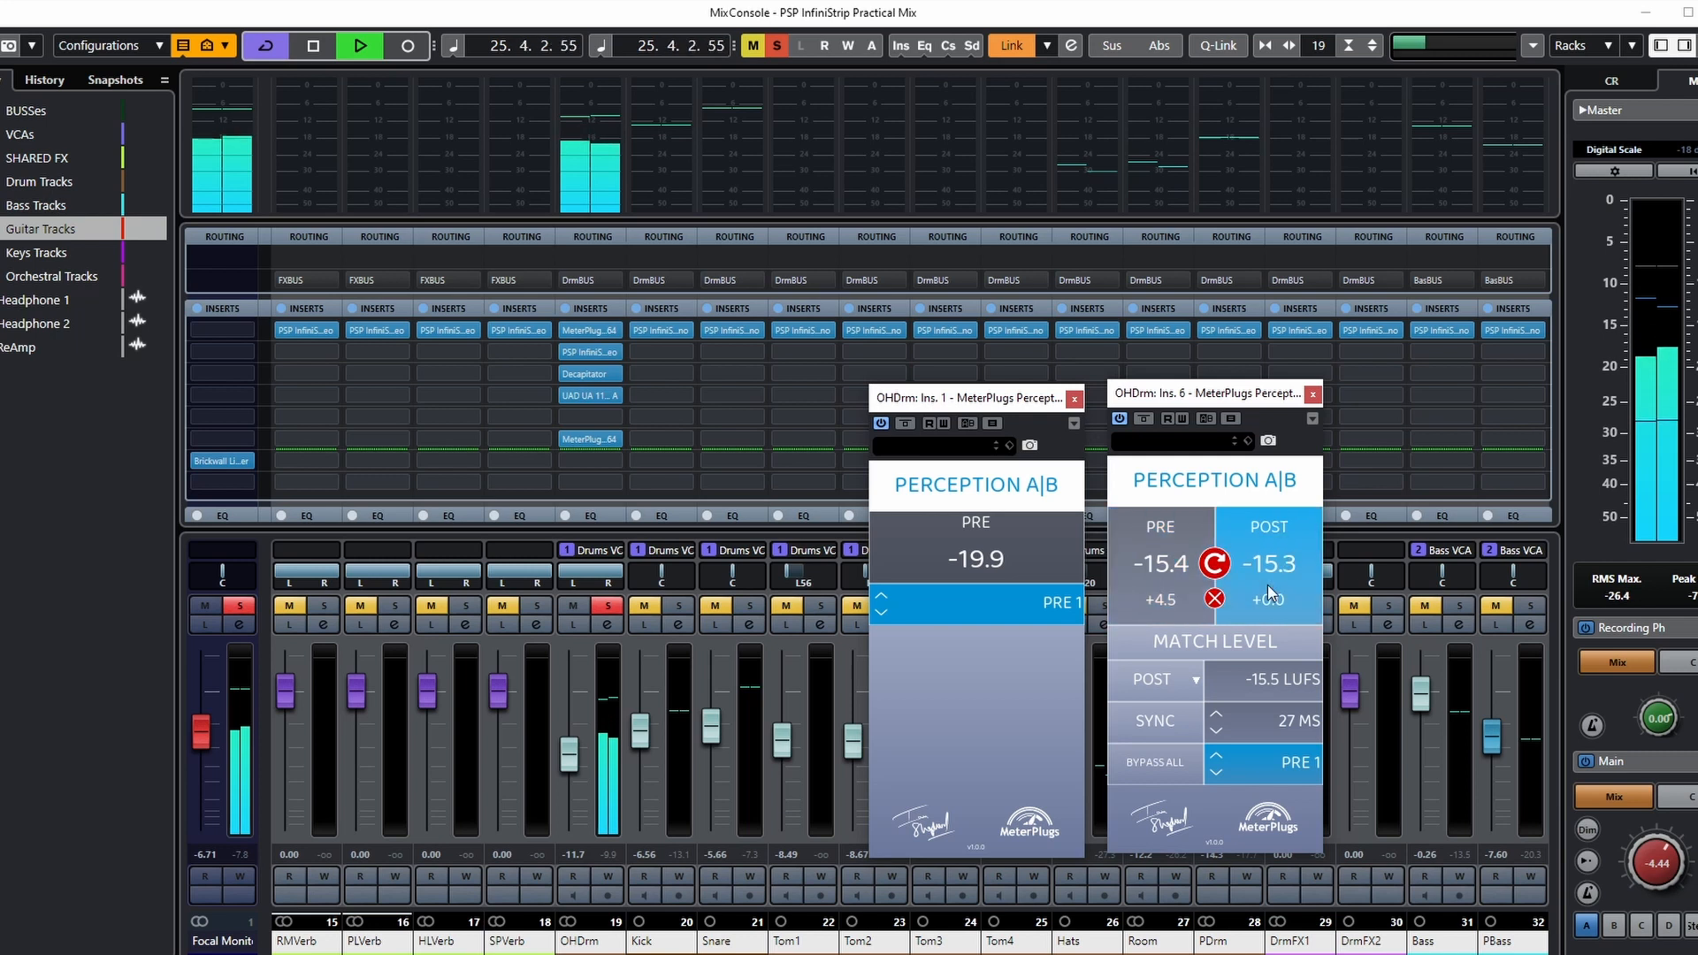
left_click(1177, 585)
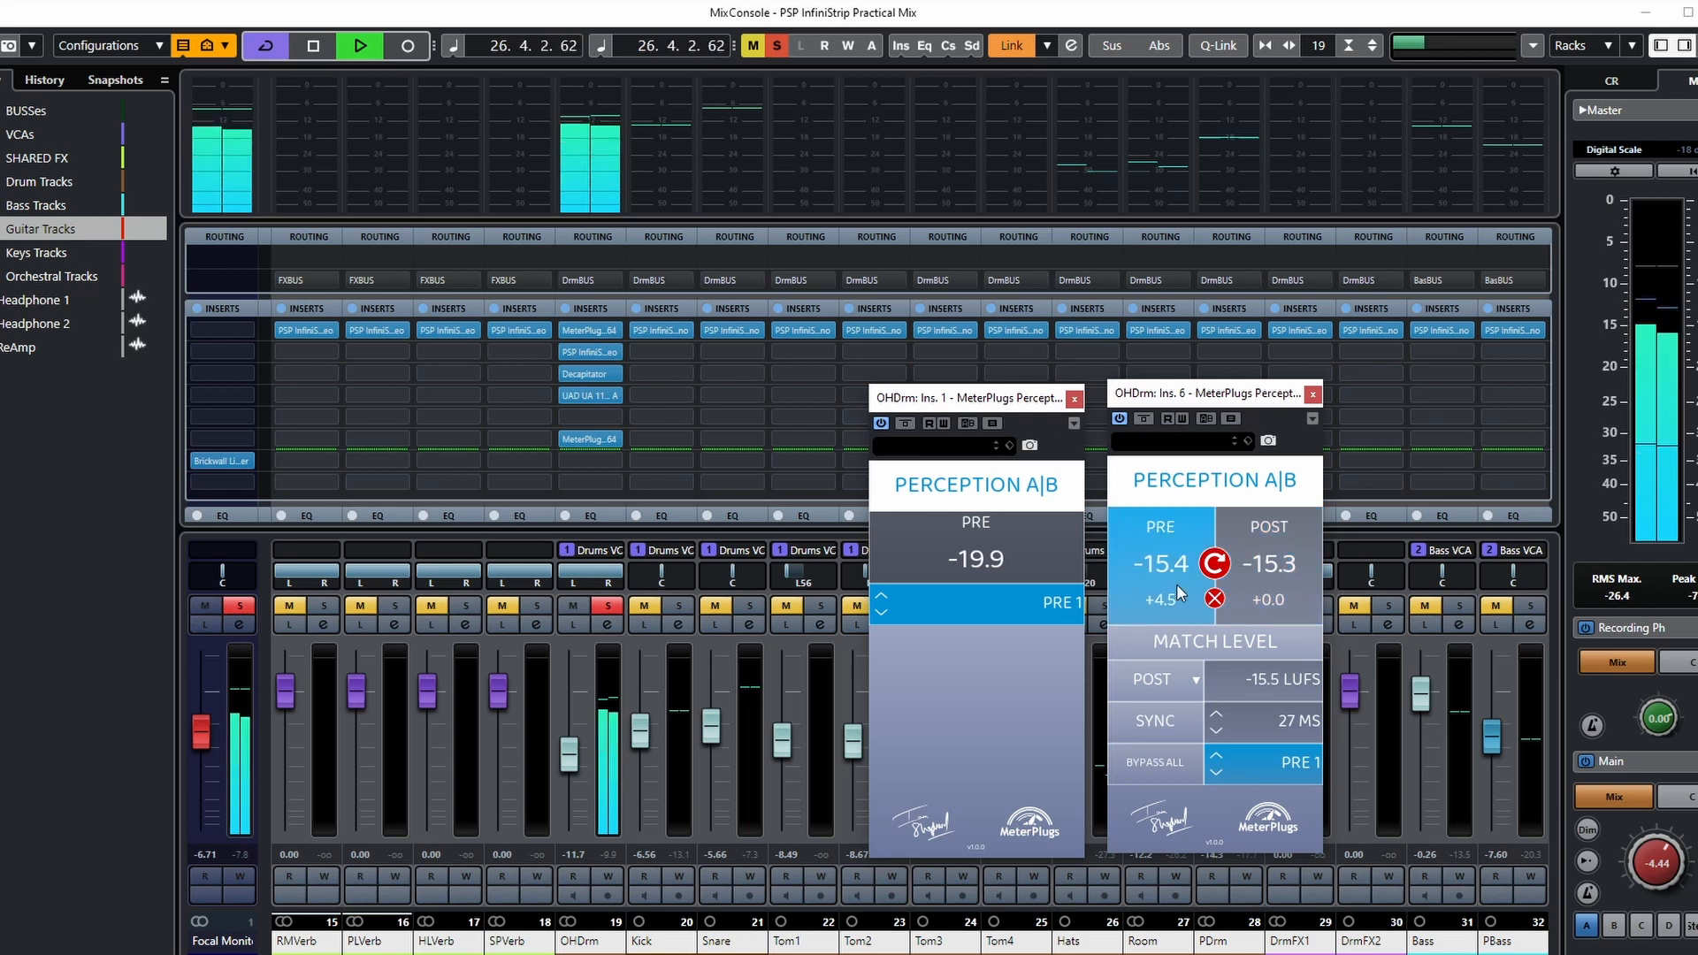
left_click(1271, 593)
left_click(1176, 582)
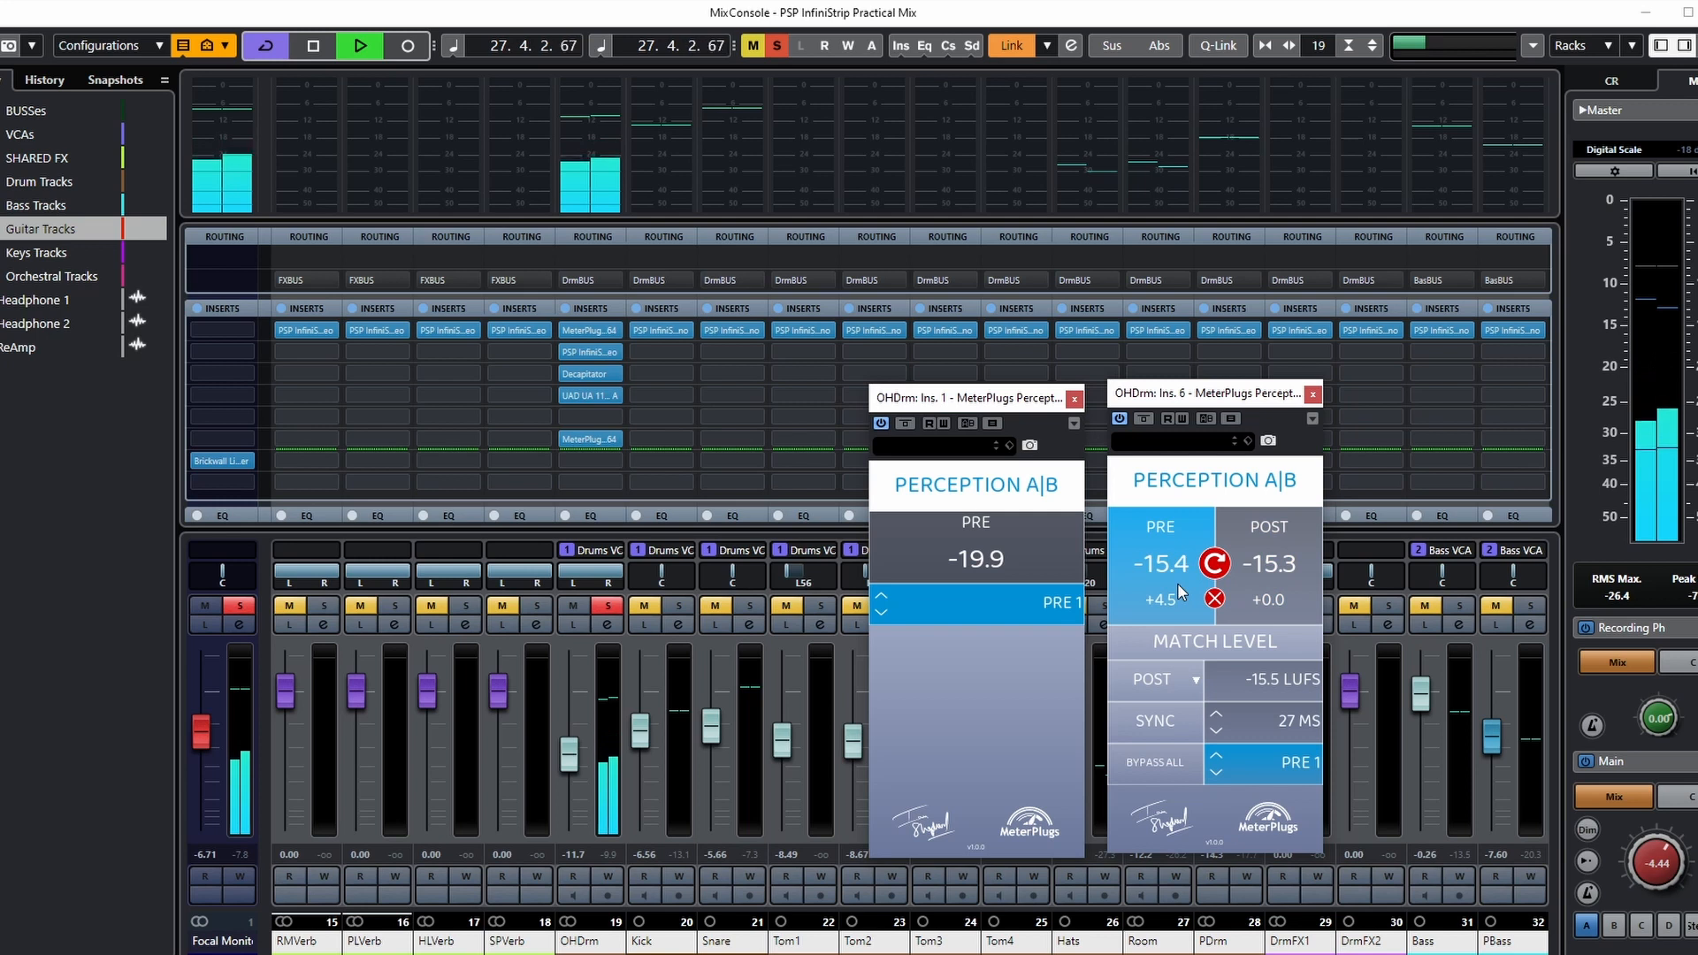
left_click(1261, 583)
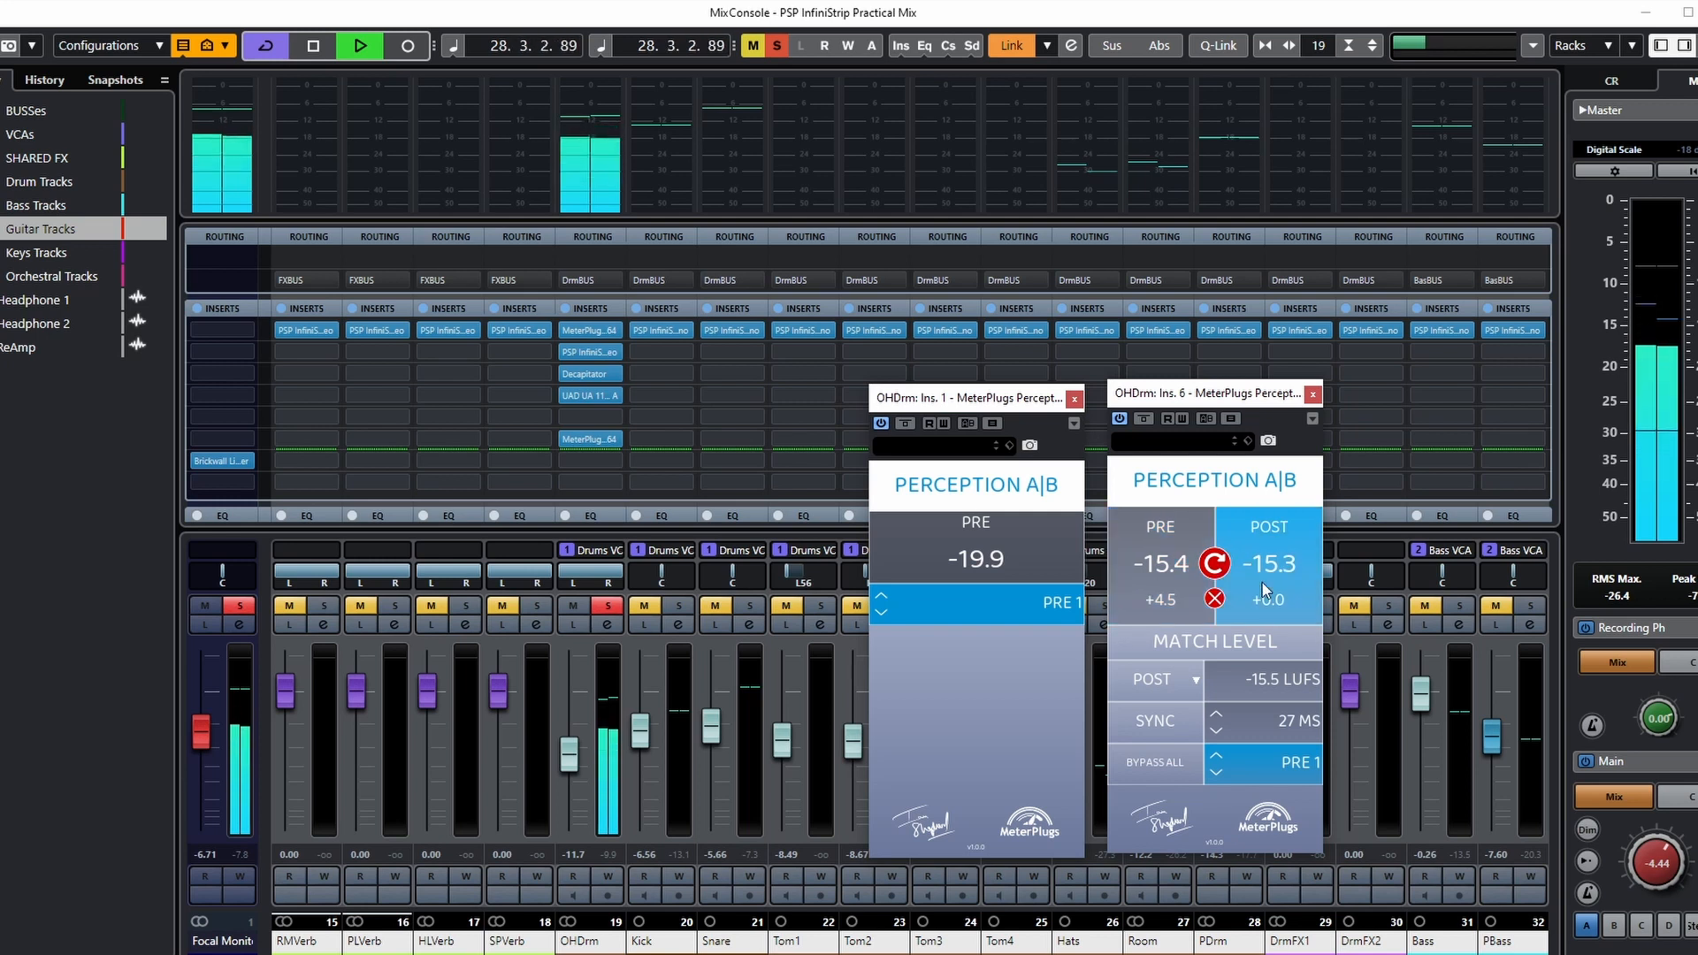
left_click(1164, 584)
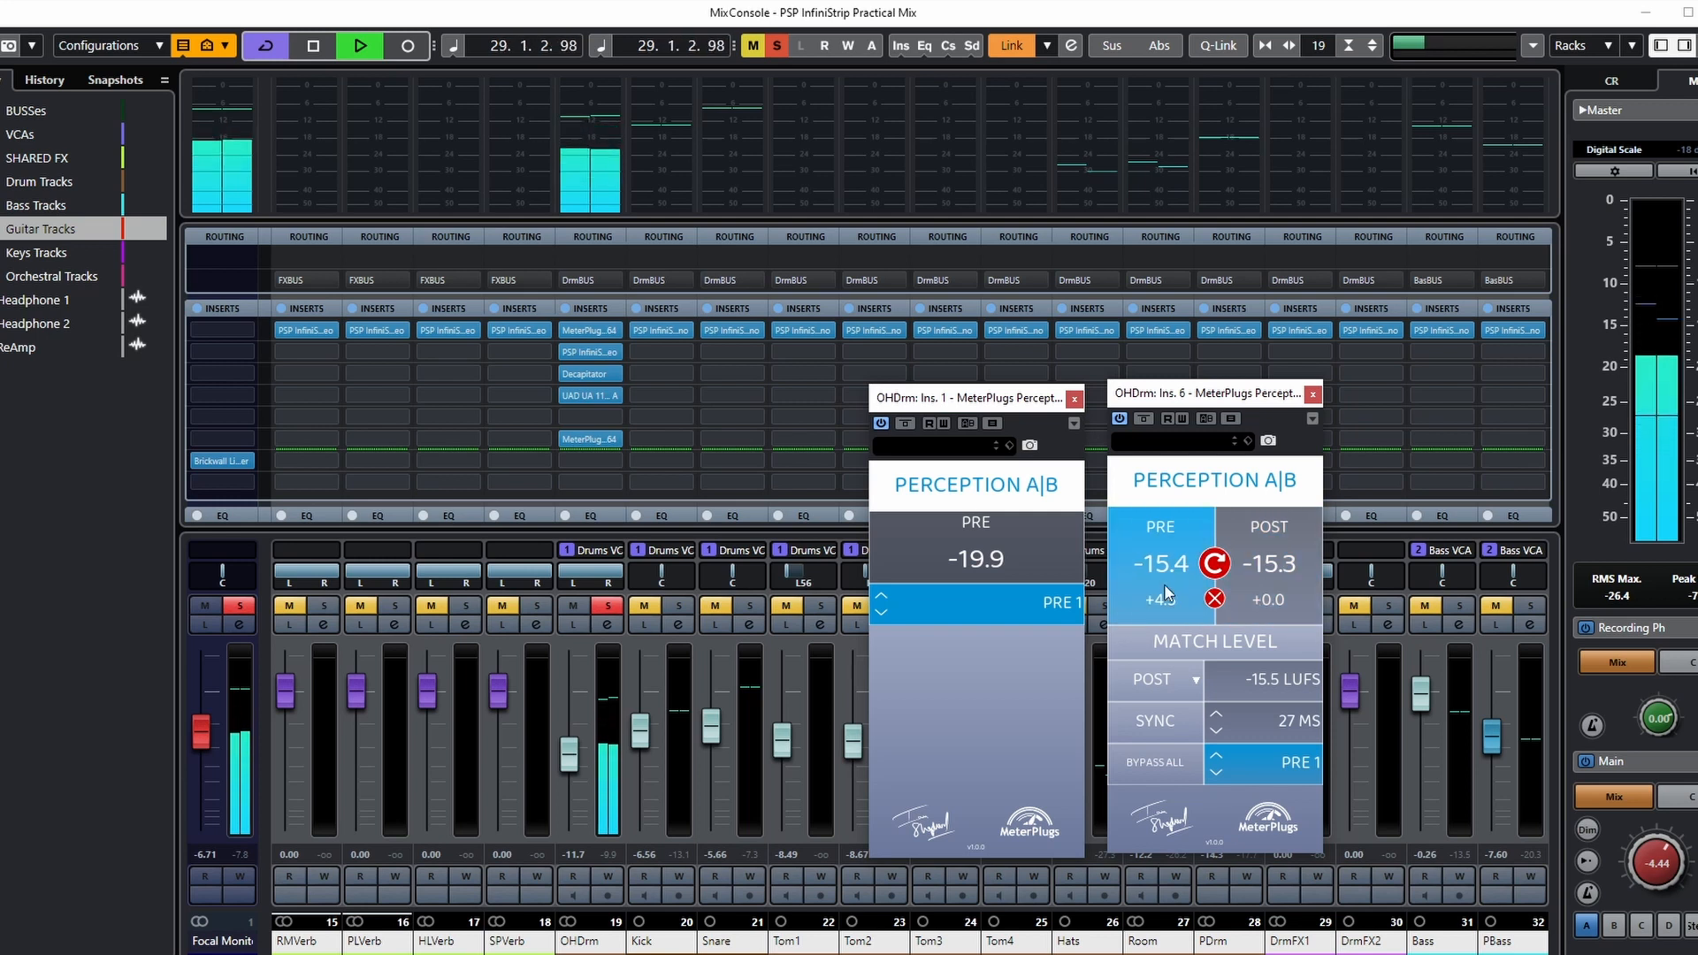
left_click(1259, 582)
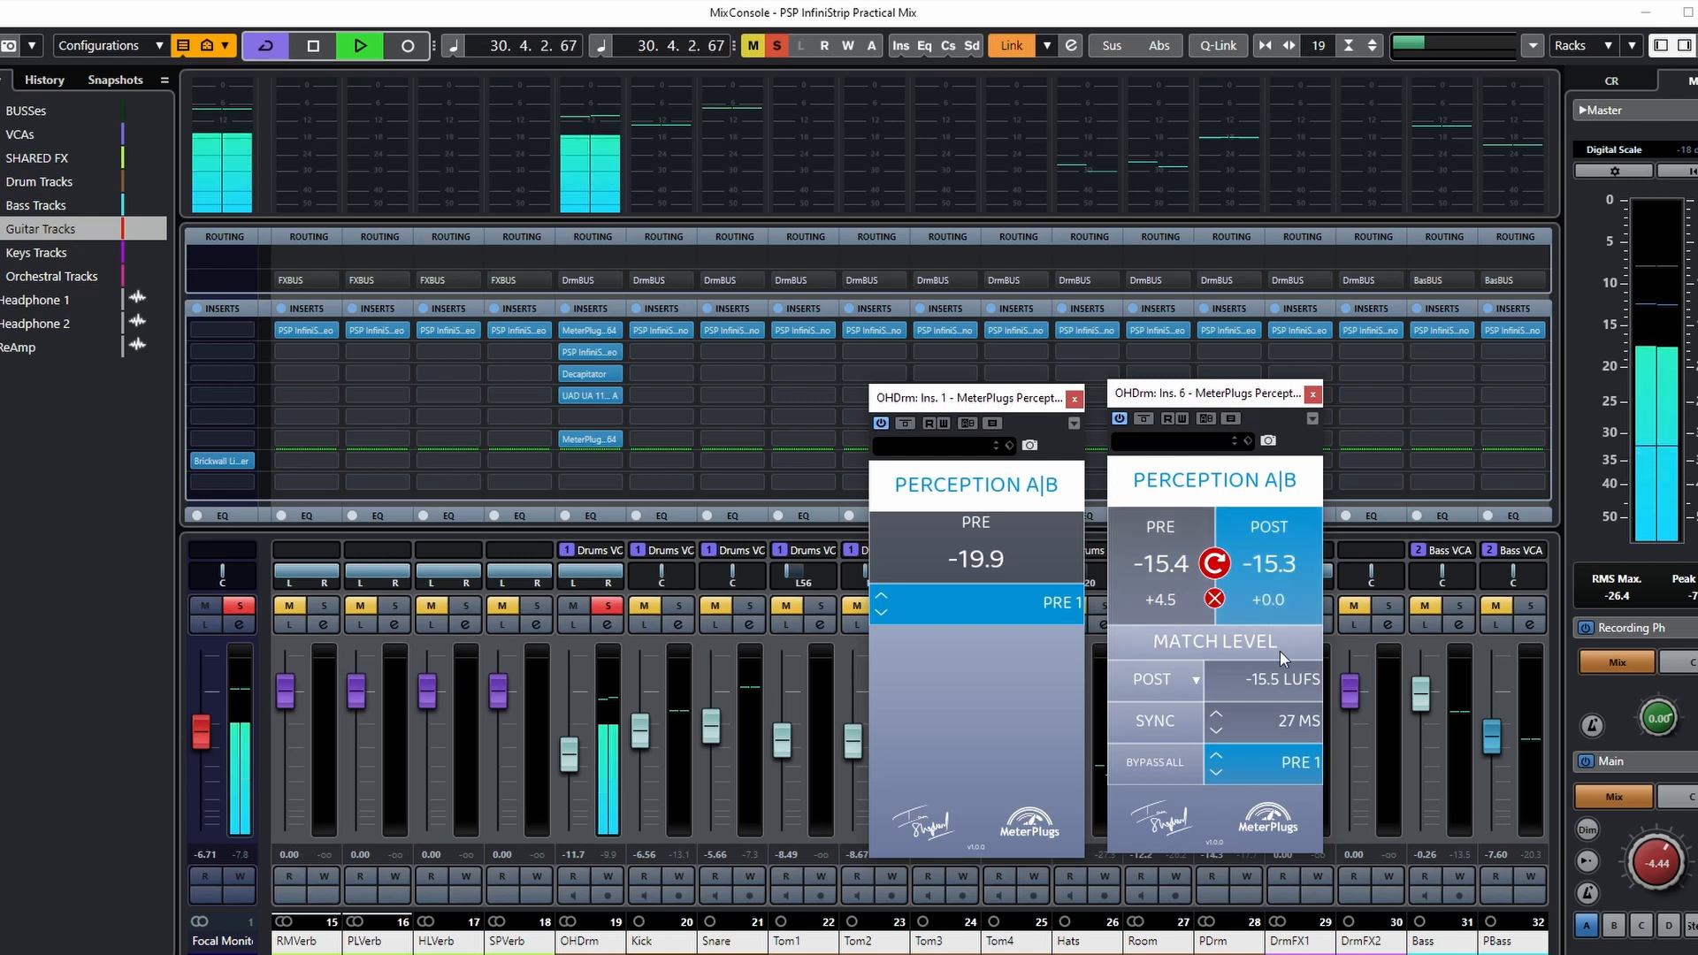
key("space")
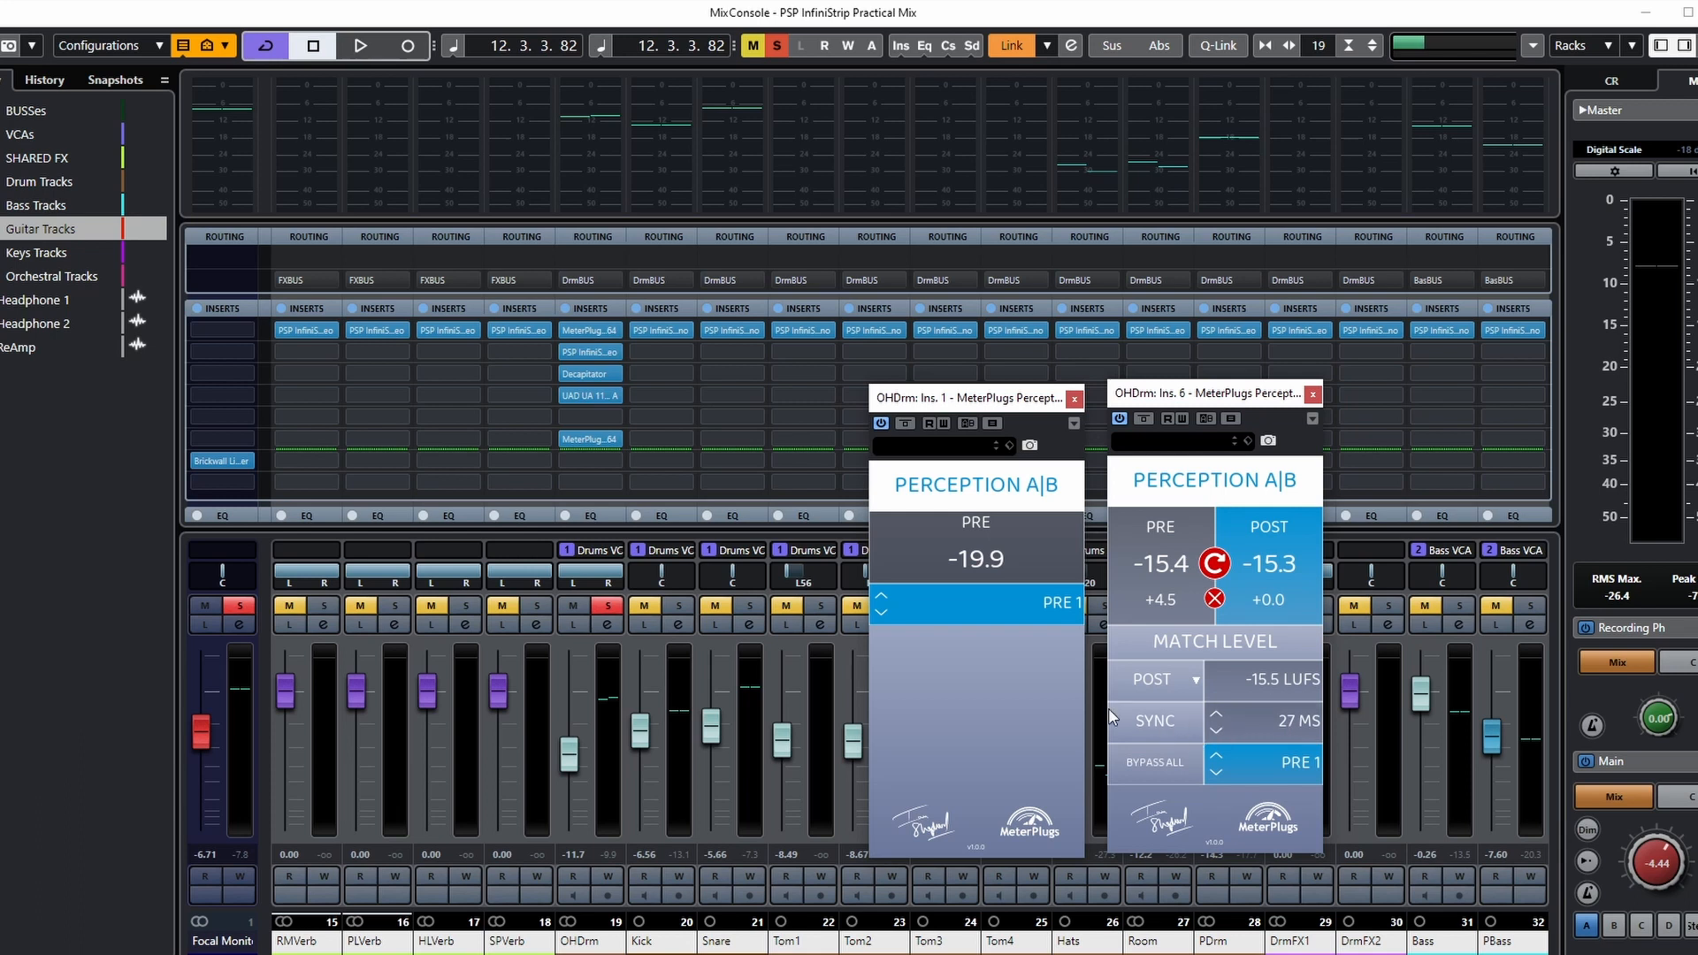
Step: Bypass the Decapitator and UAD inserts on OHDrm, play the track briefly, and try to resync PRE and POST
left_click(571, 396)
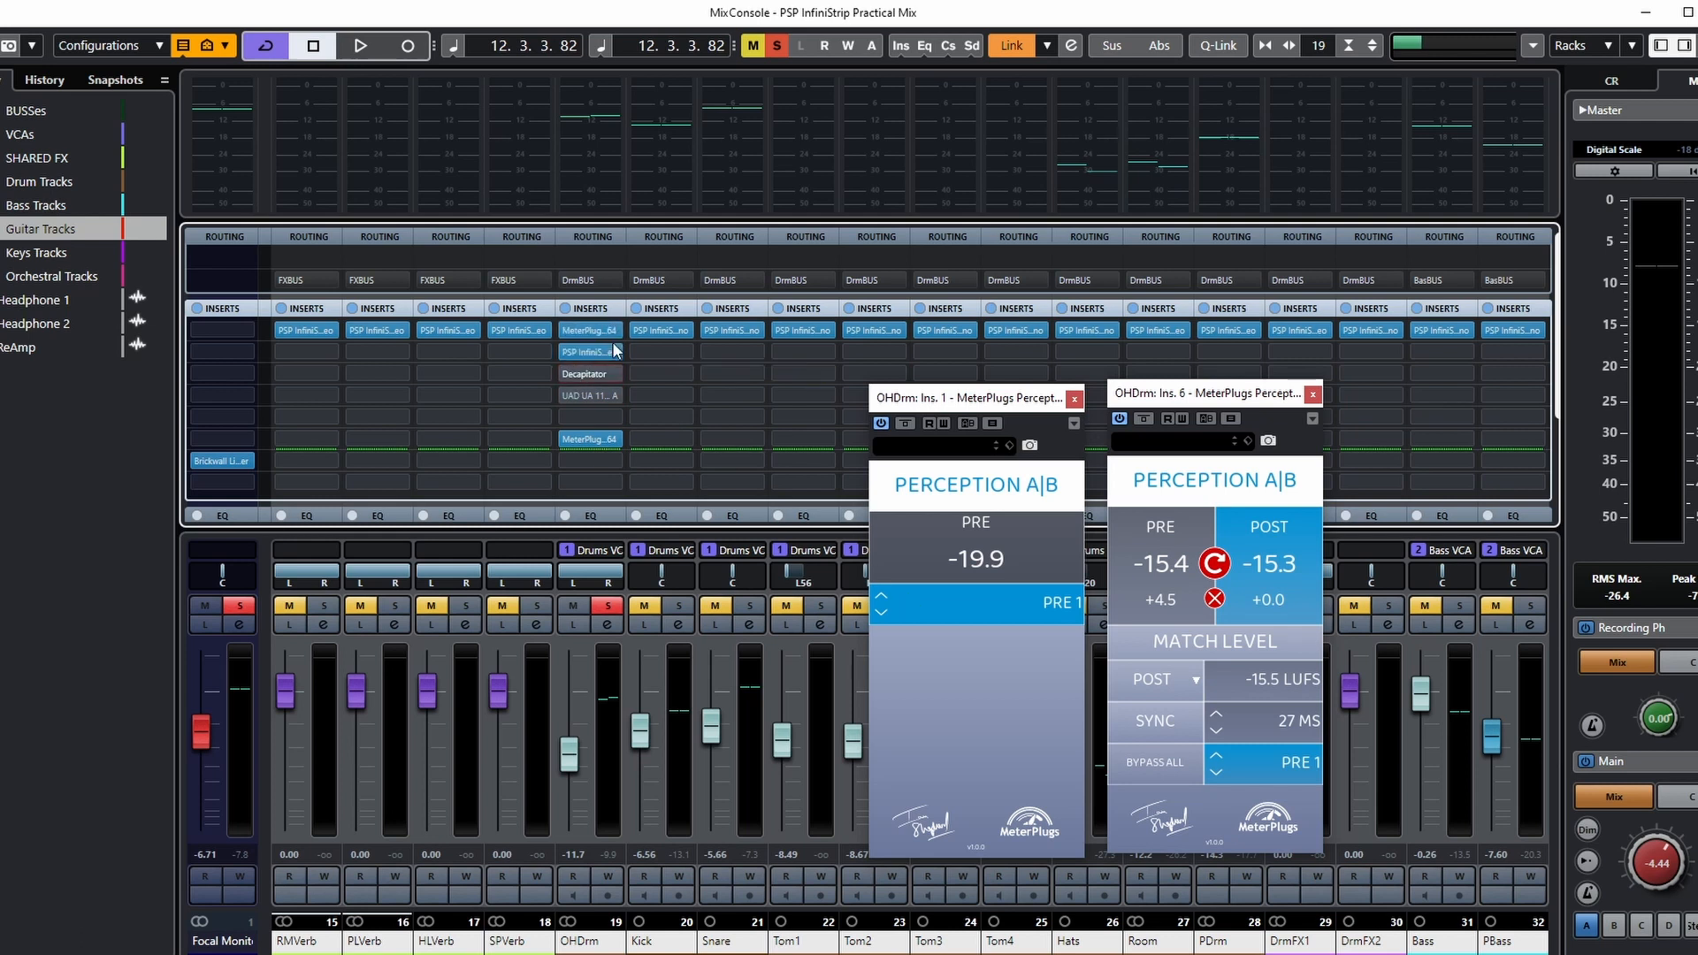
key("space")
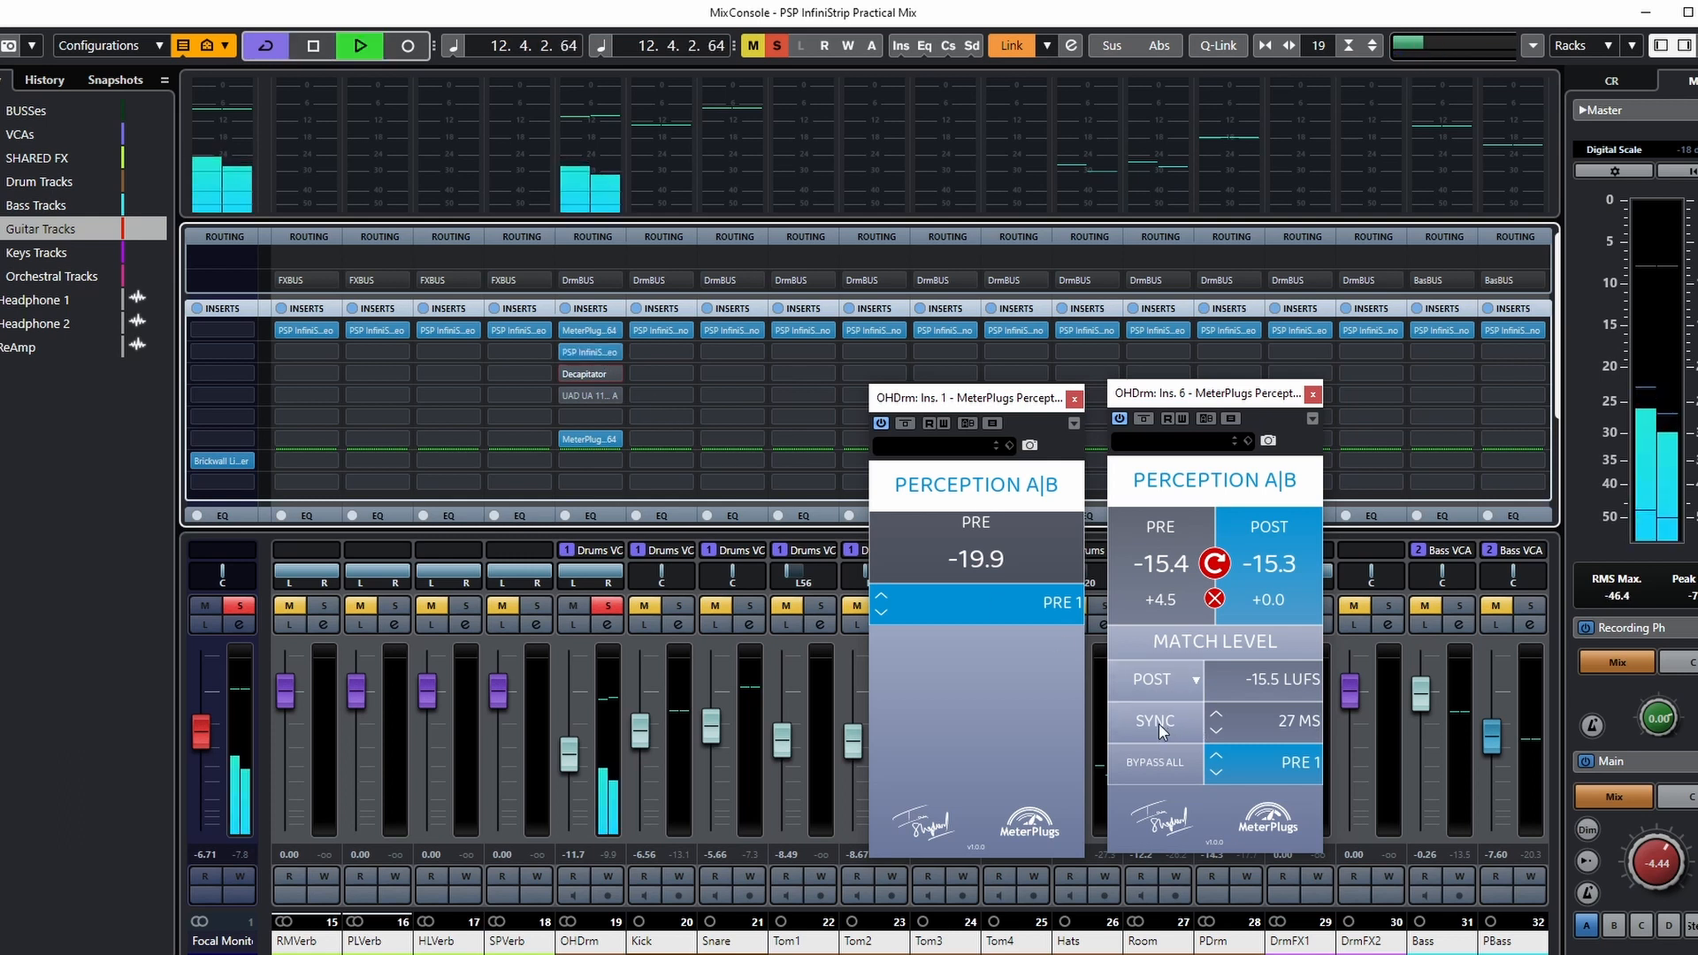
key("space")
left_click(1157, 723)
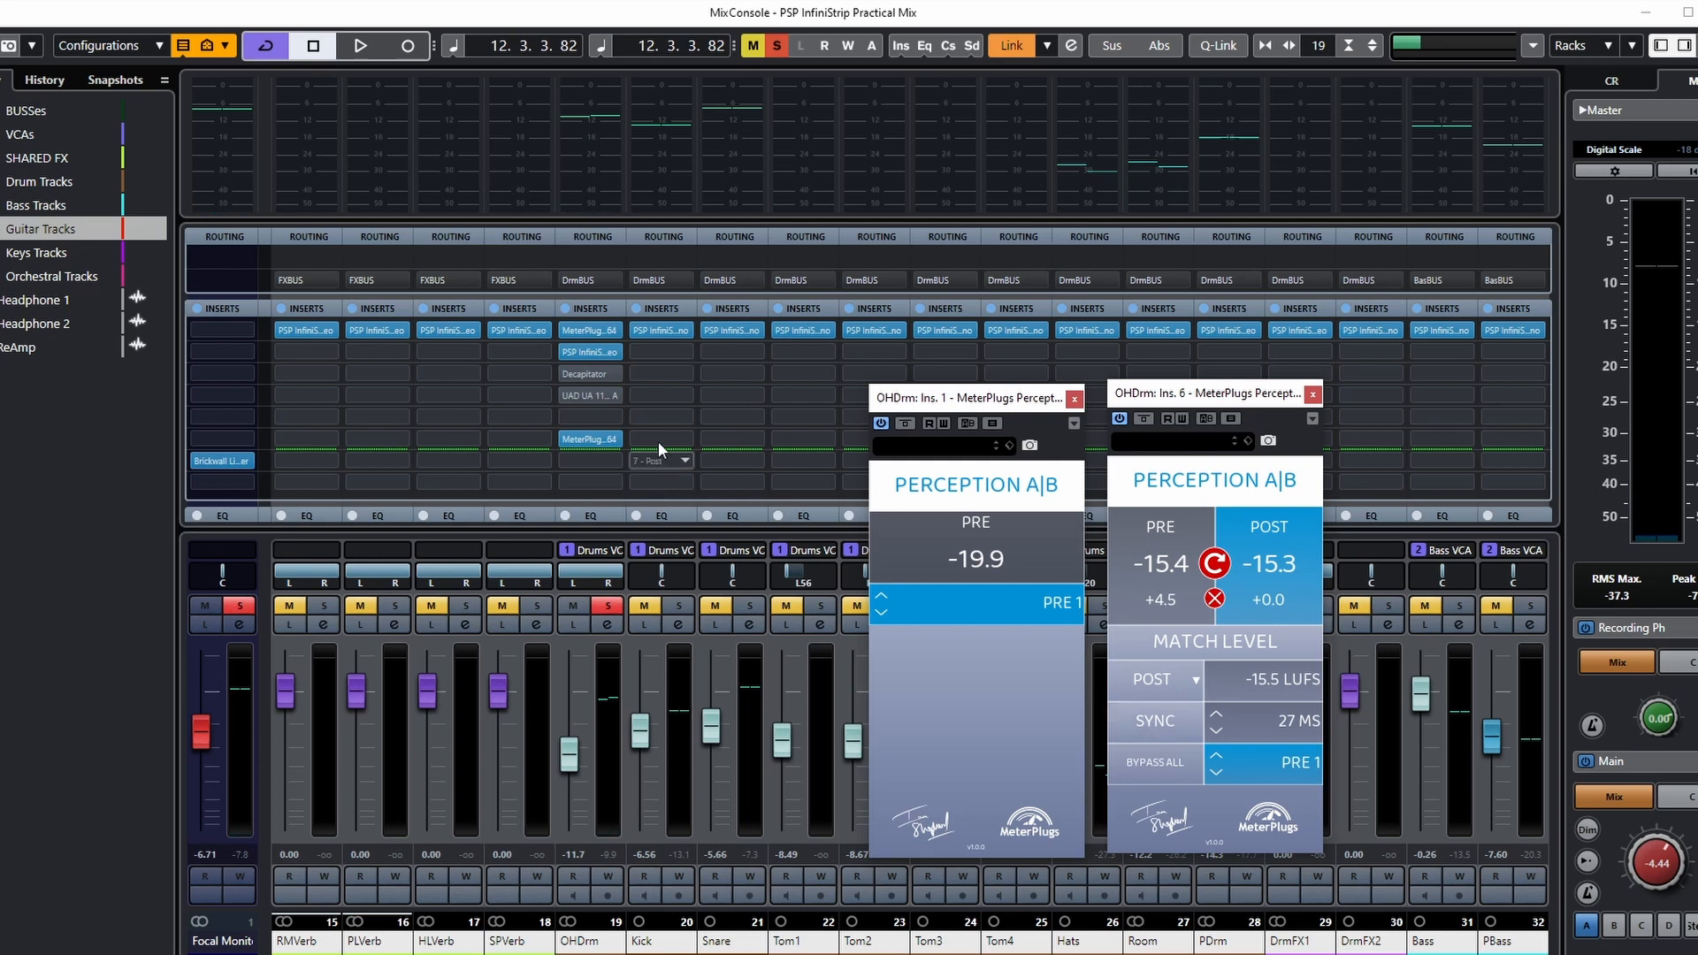
Step: Move the Decapitator and UAD inserts from OHDrm to slots 3 and 4 of Kick, and resync PRE and POST
mouse_move(575, 395)
left_mouse_down()
mouse_move(651, 395)
mouse_move(581, 379)
left_mouse_up()
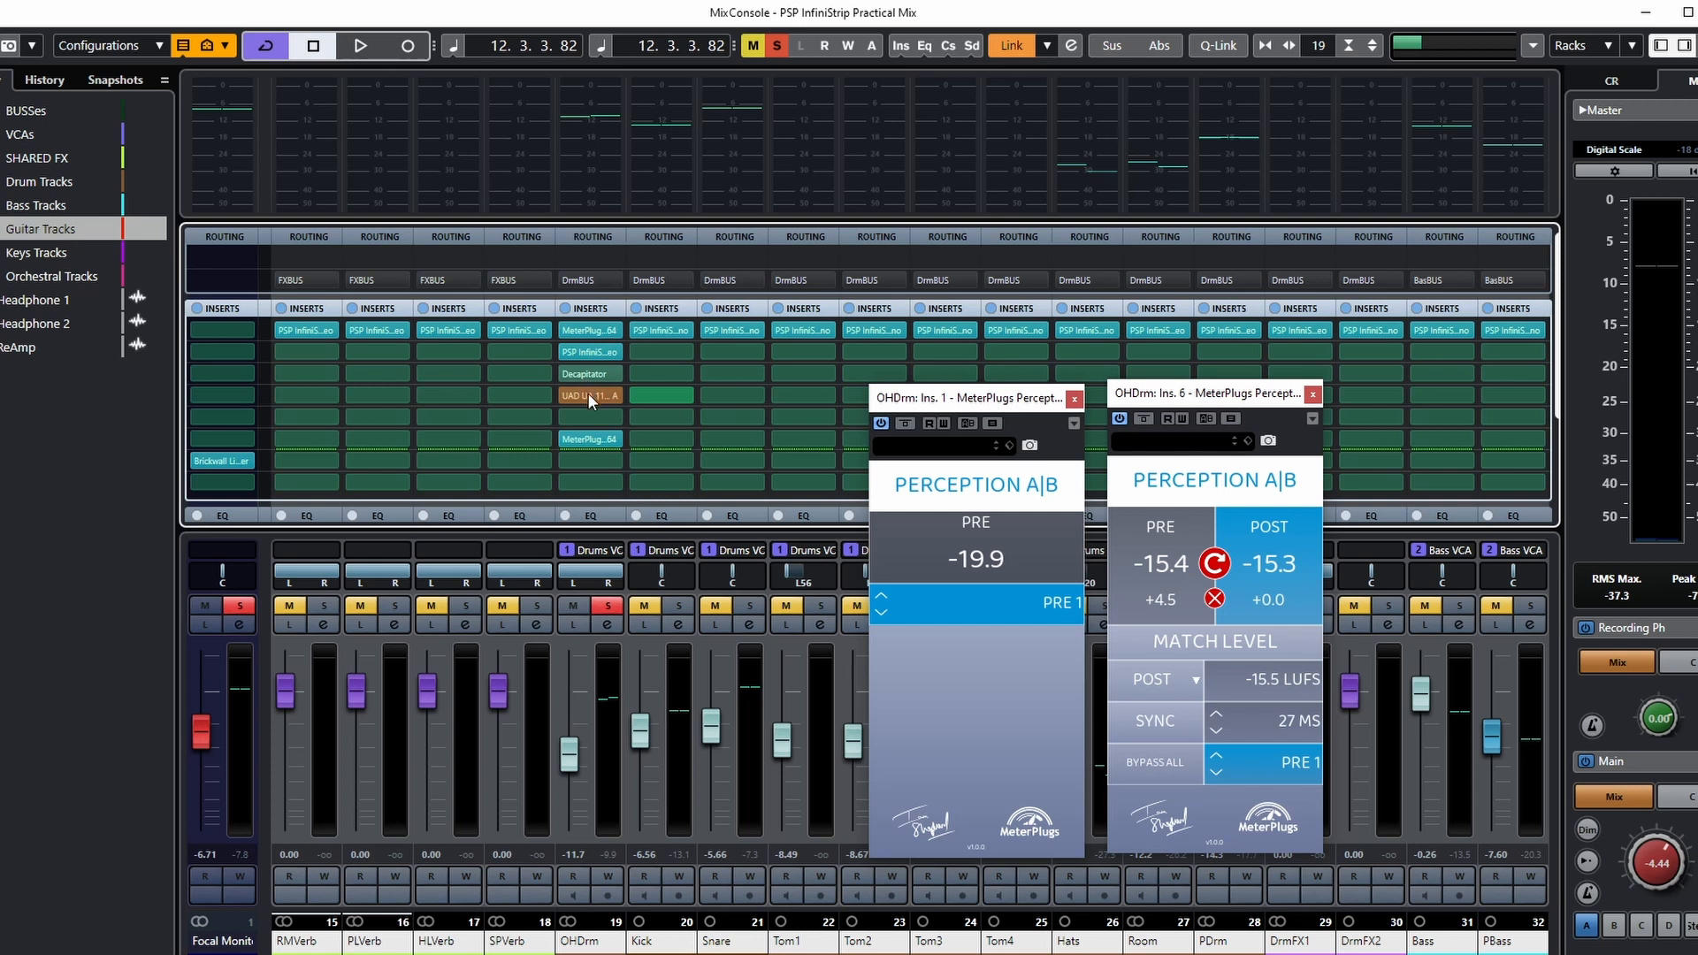
left_click_drag(569, 399, 677, 372)
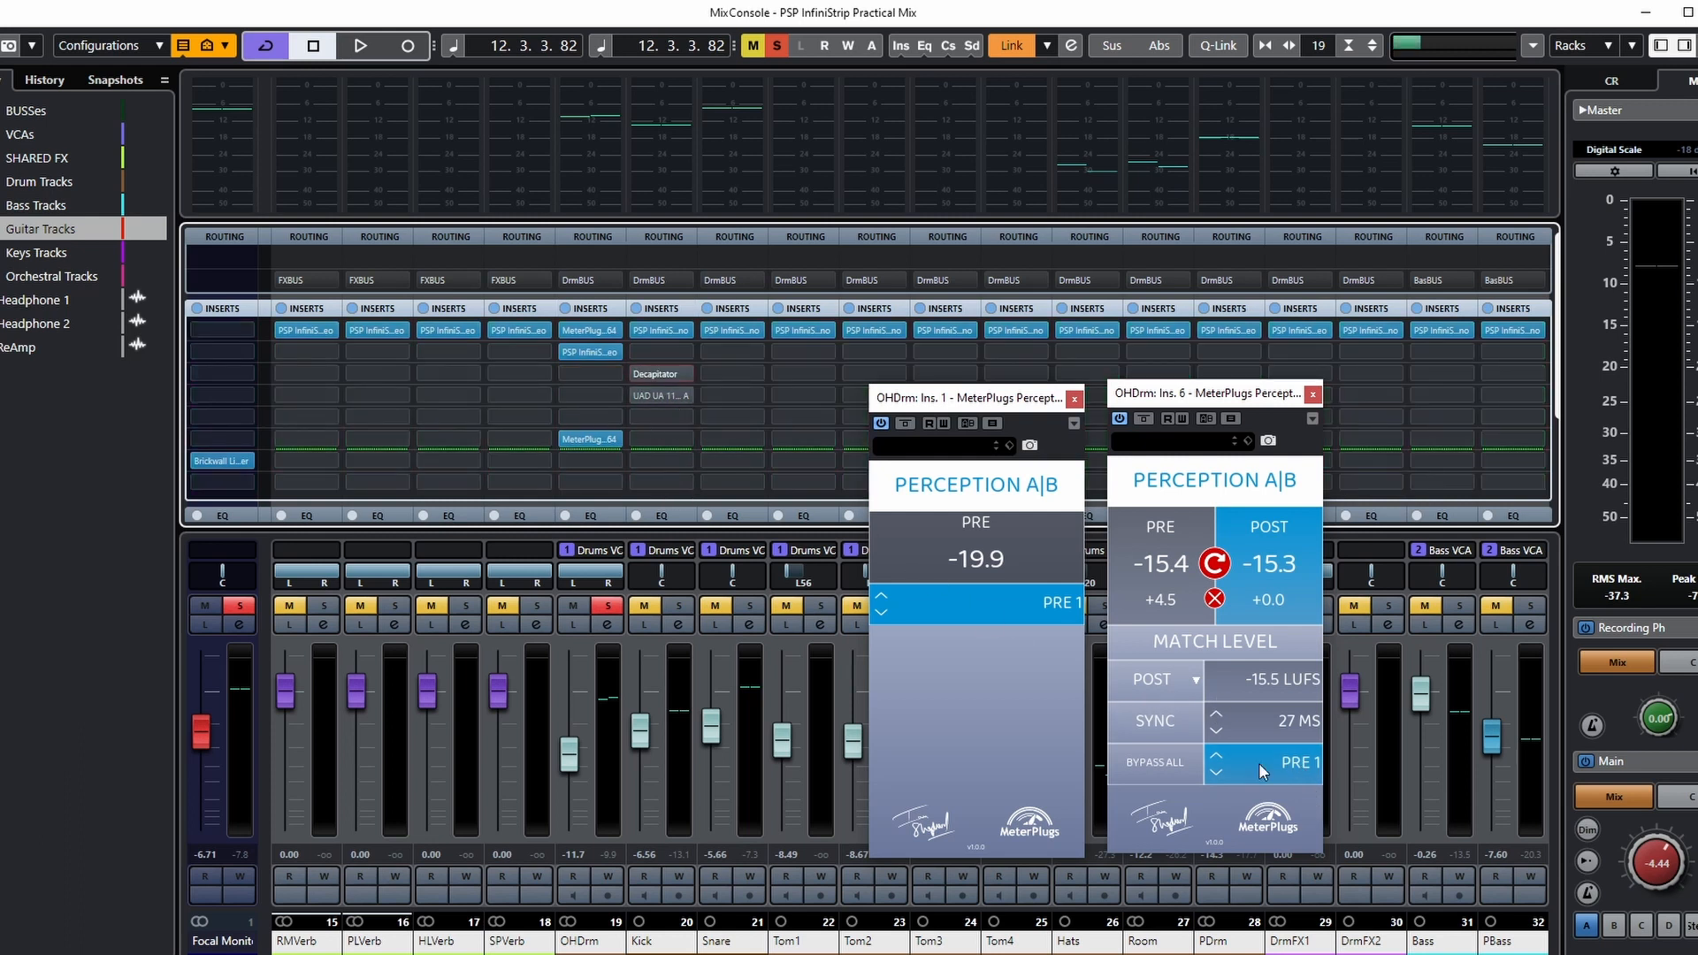
left_click(1144, 718)
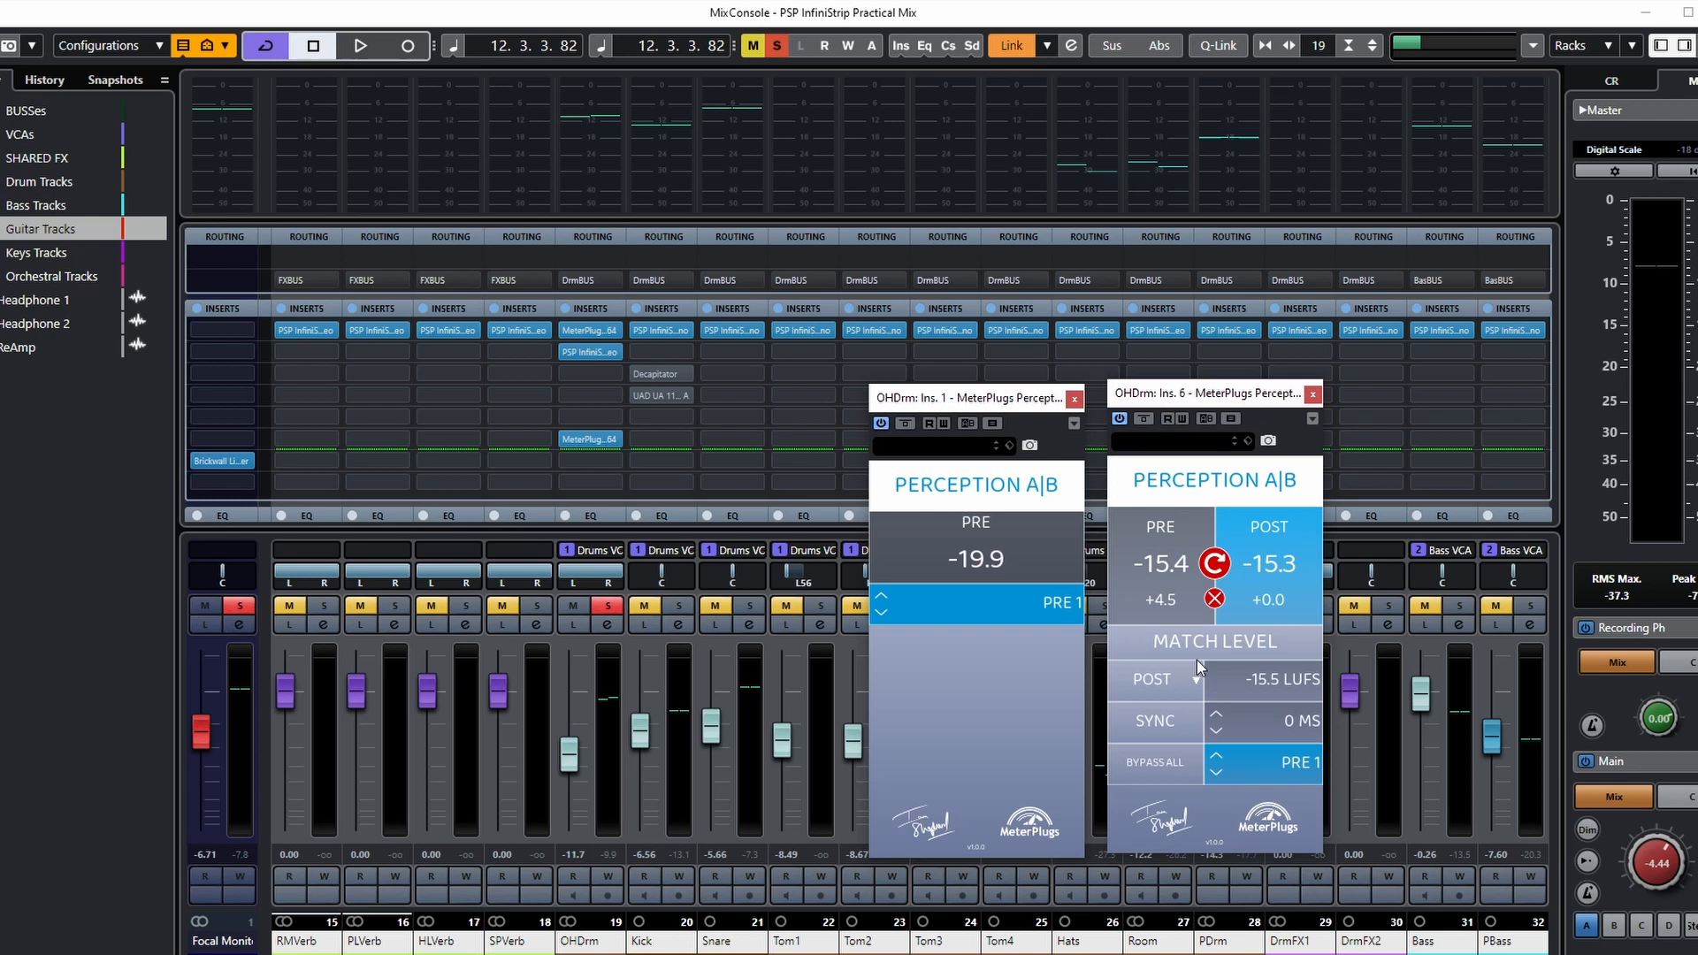
Step: View the PSP InfiniStrip settings on OHDrm, close the plugin, and play the track briefly
left_click(590, 351)
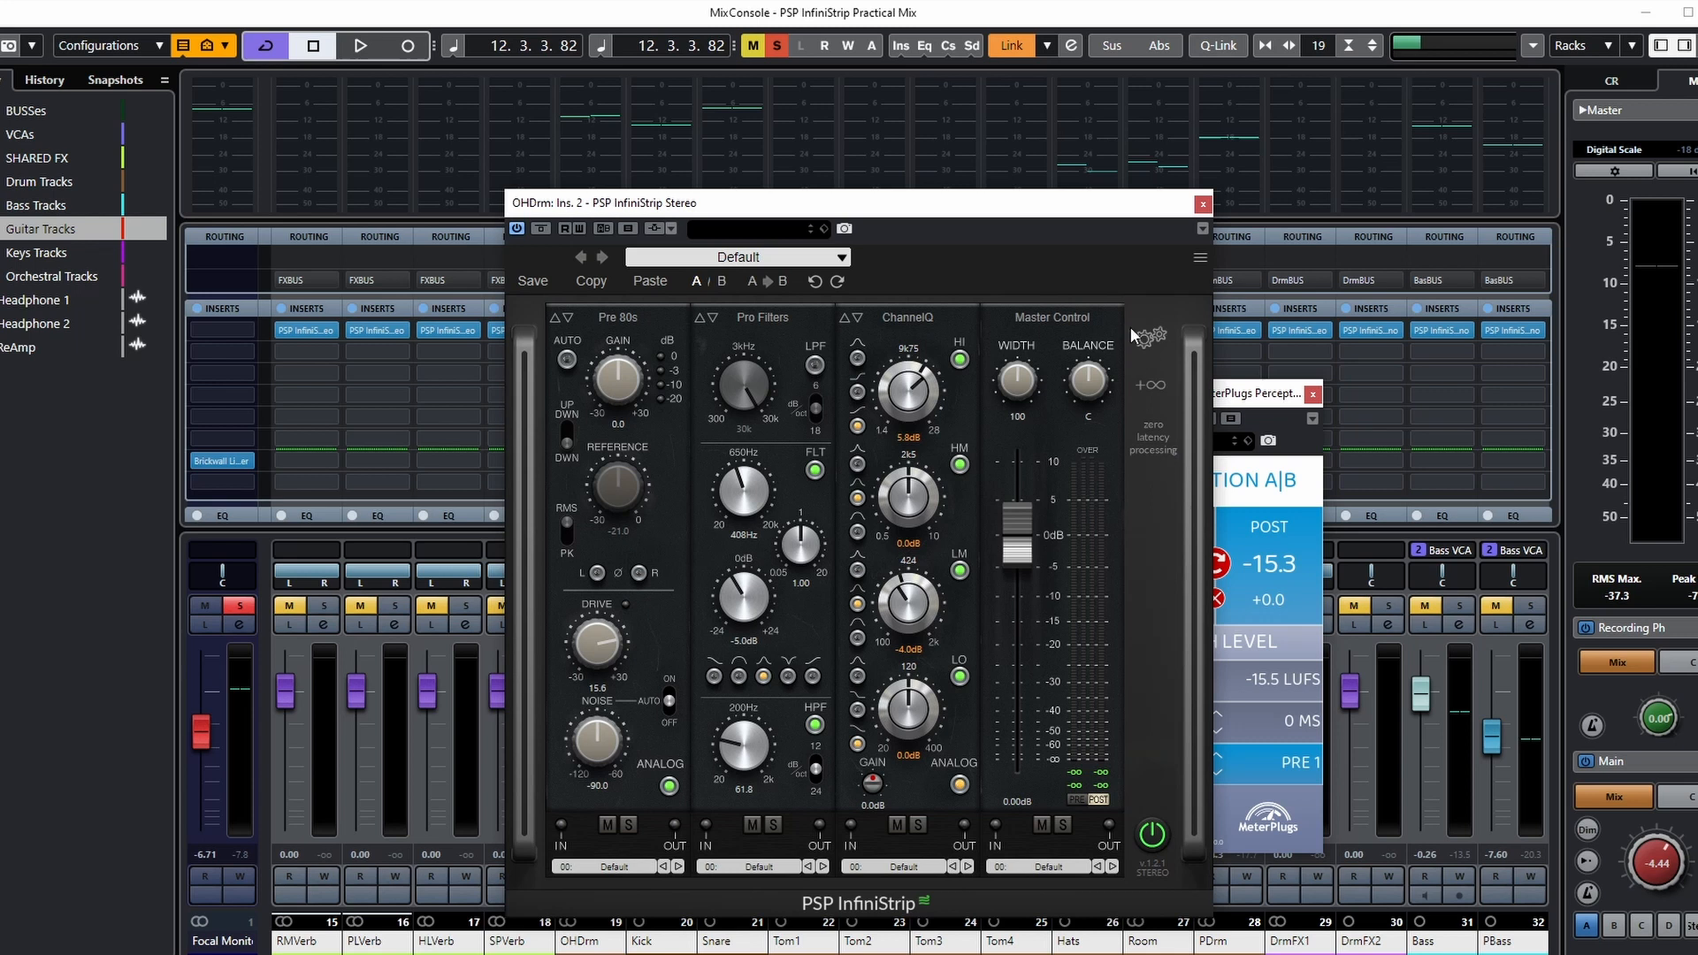
left_click(1202, 205)
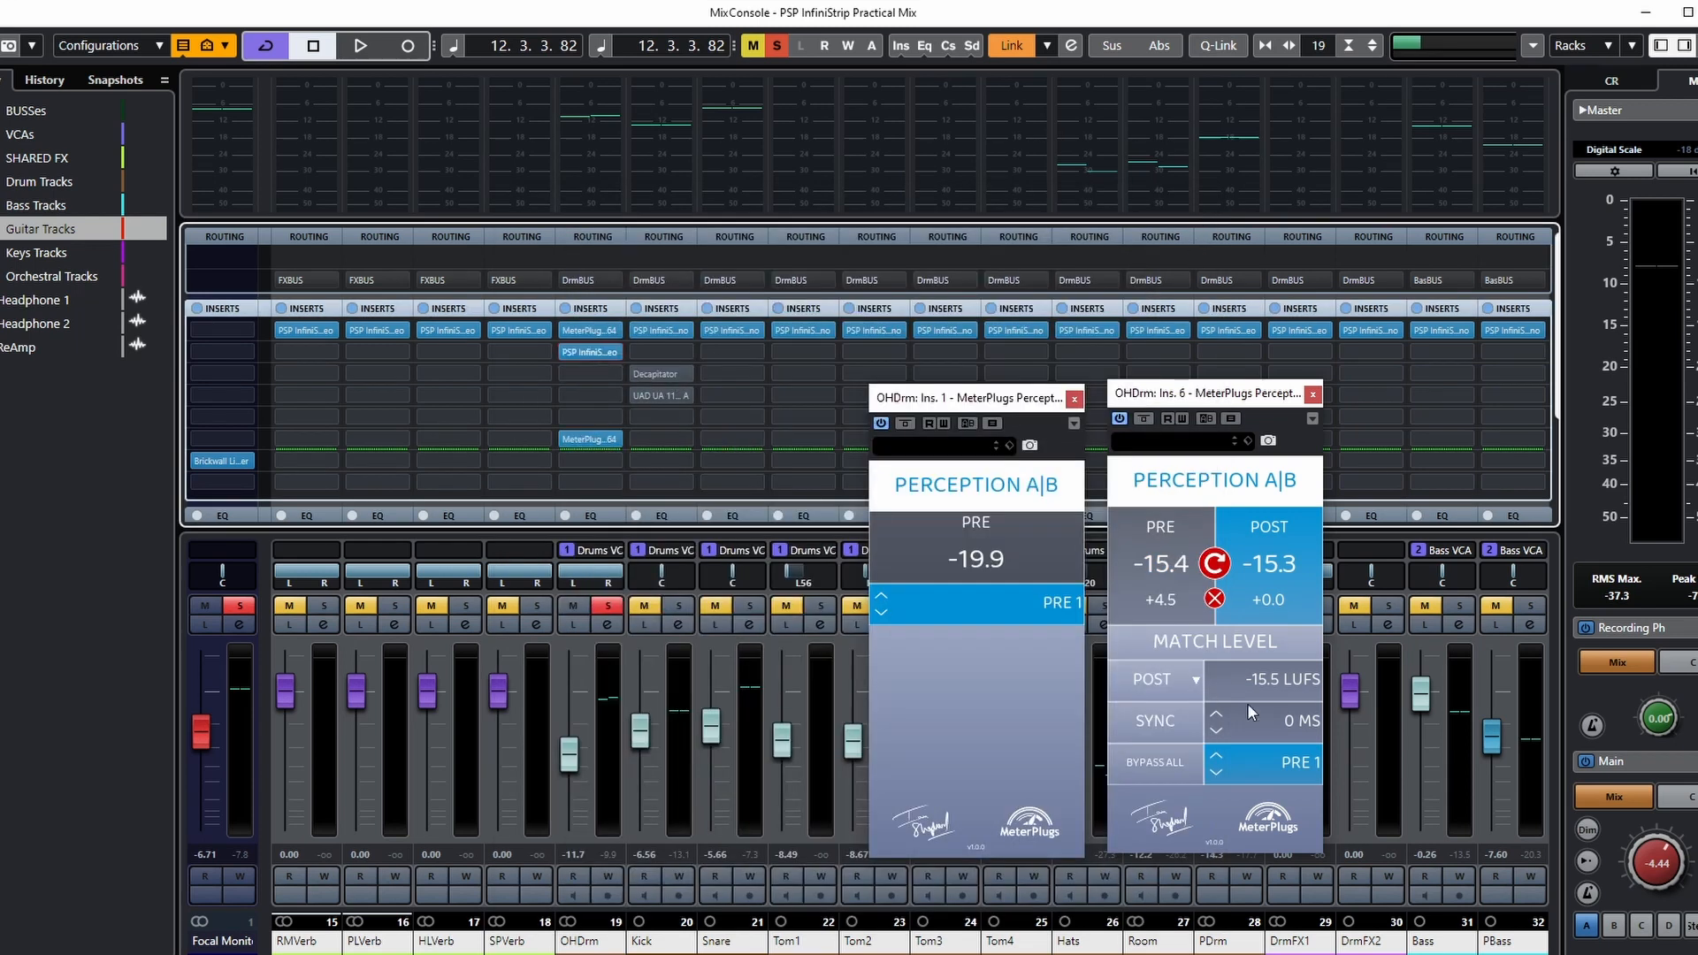
key("space")
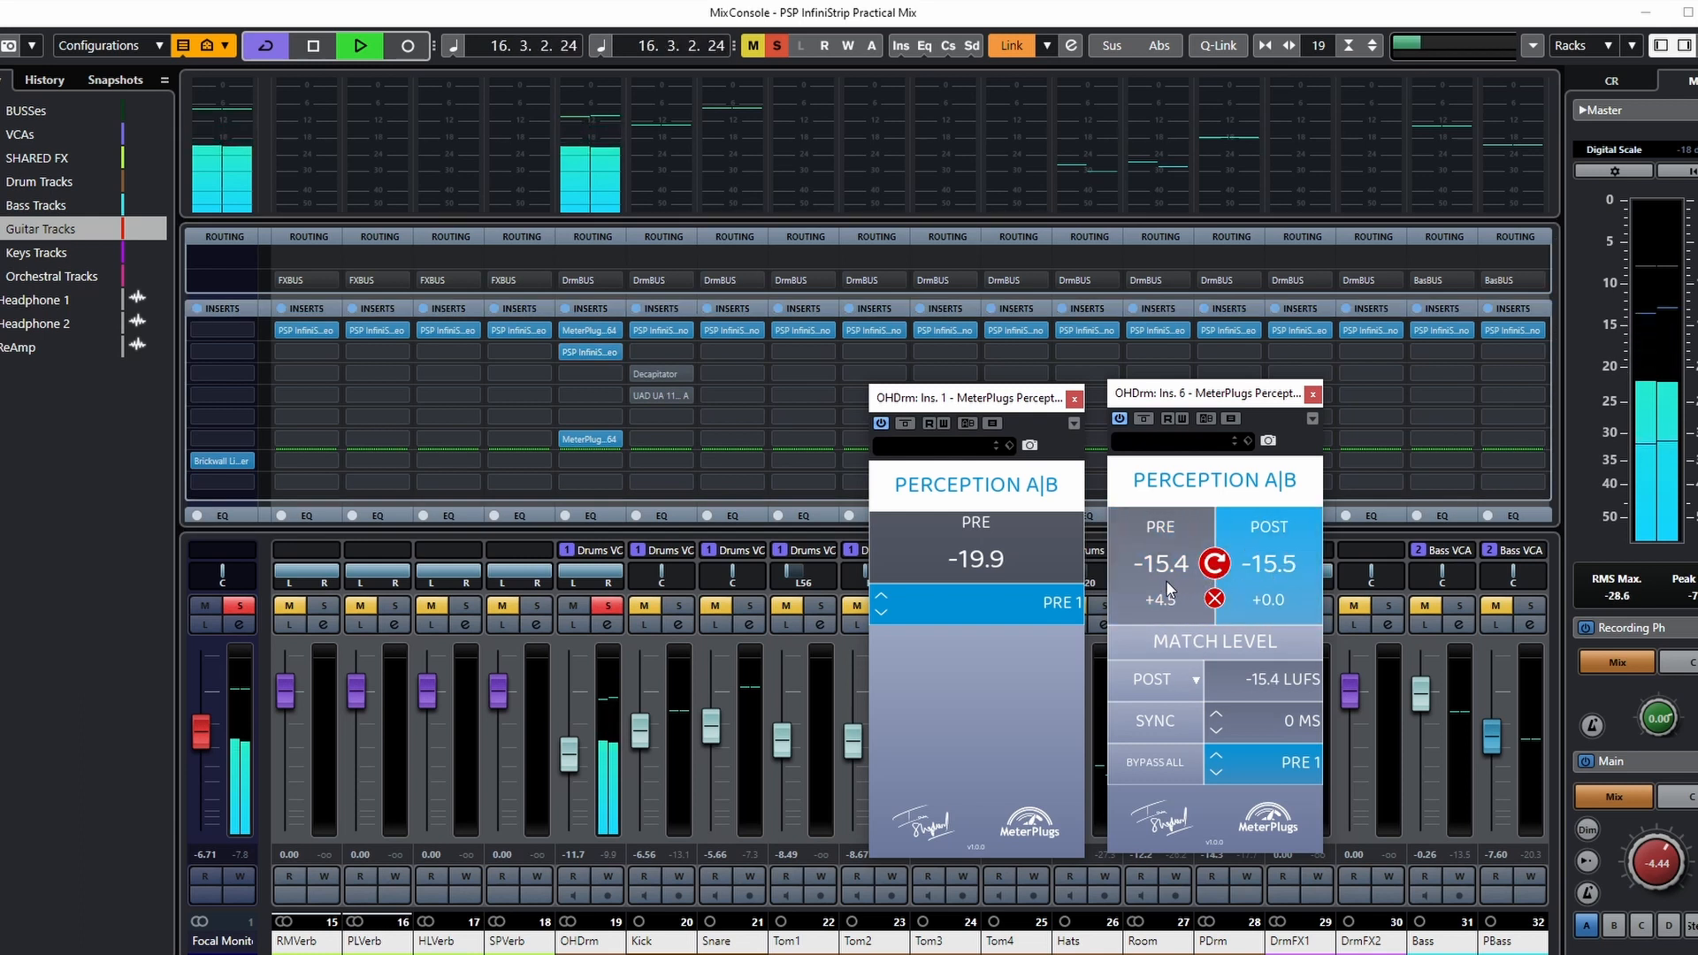
key("space")
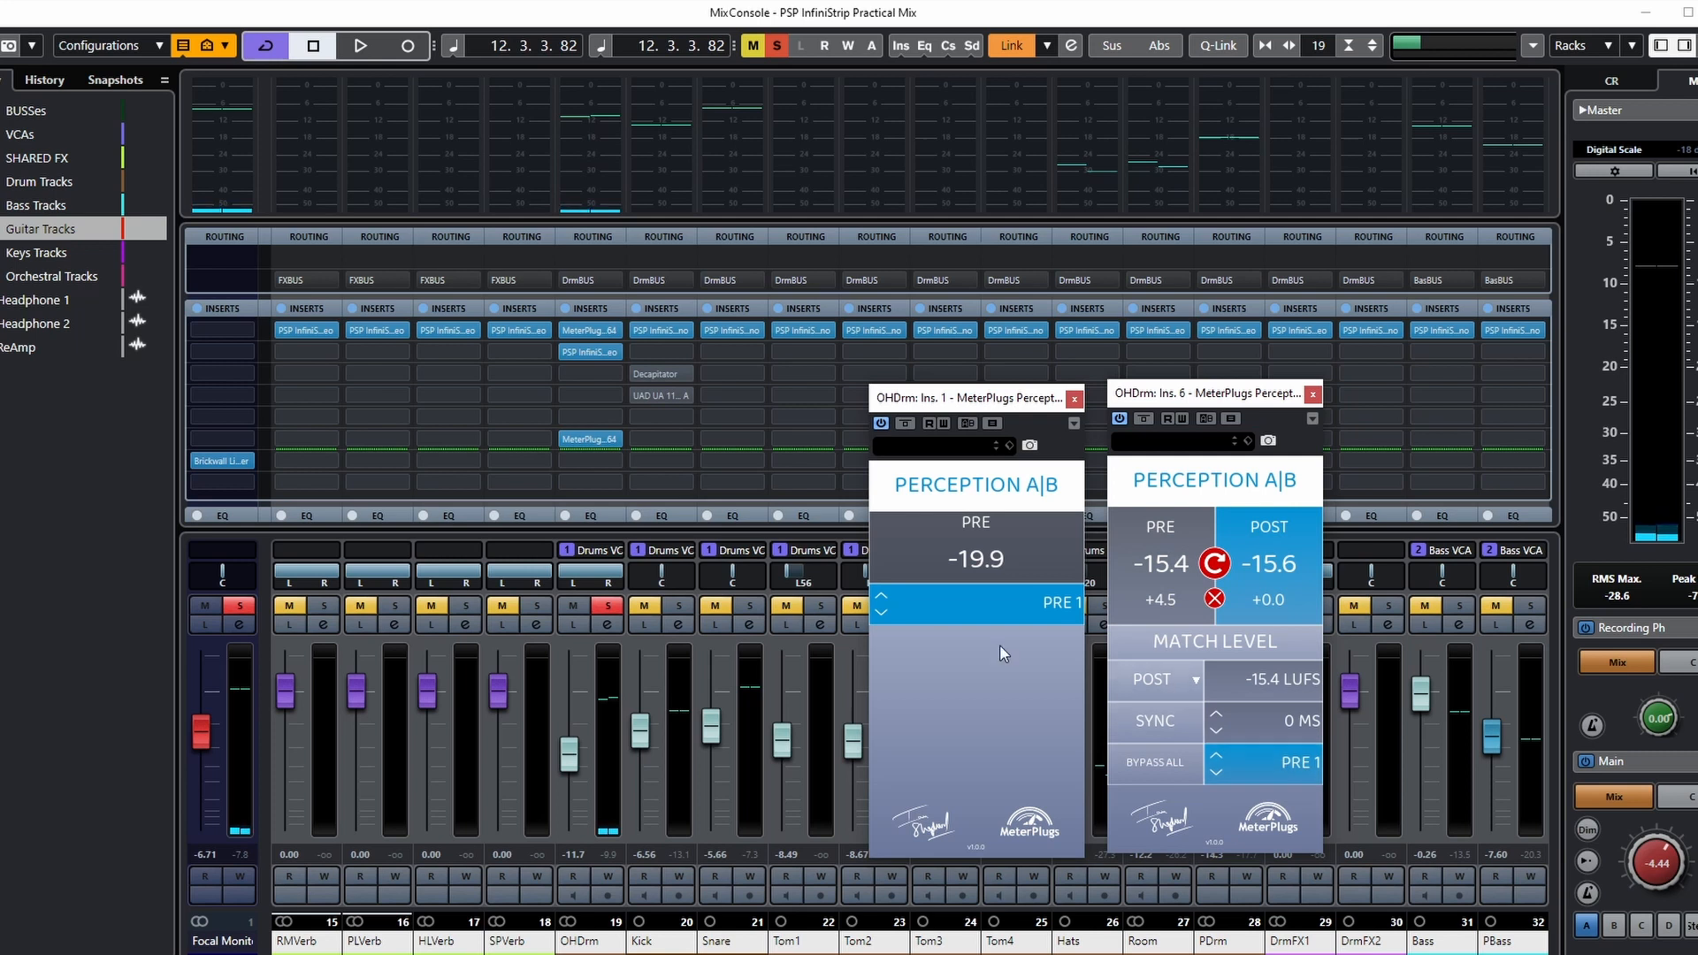
Step: Move the Decapitator and UAD inserts from Kick back to OHDrm's slots 3 and 4, and compare PRE with POST during playback
left_click_drag(665, 368, 575, 395)
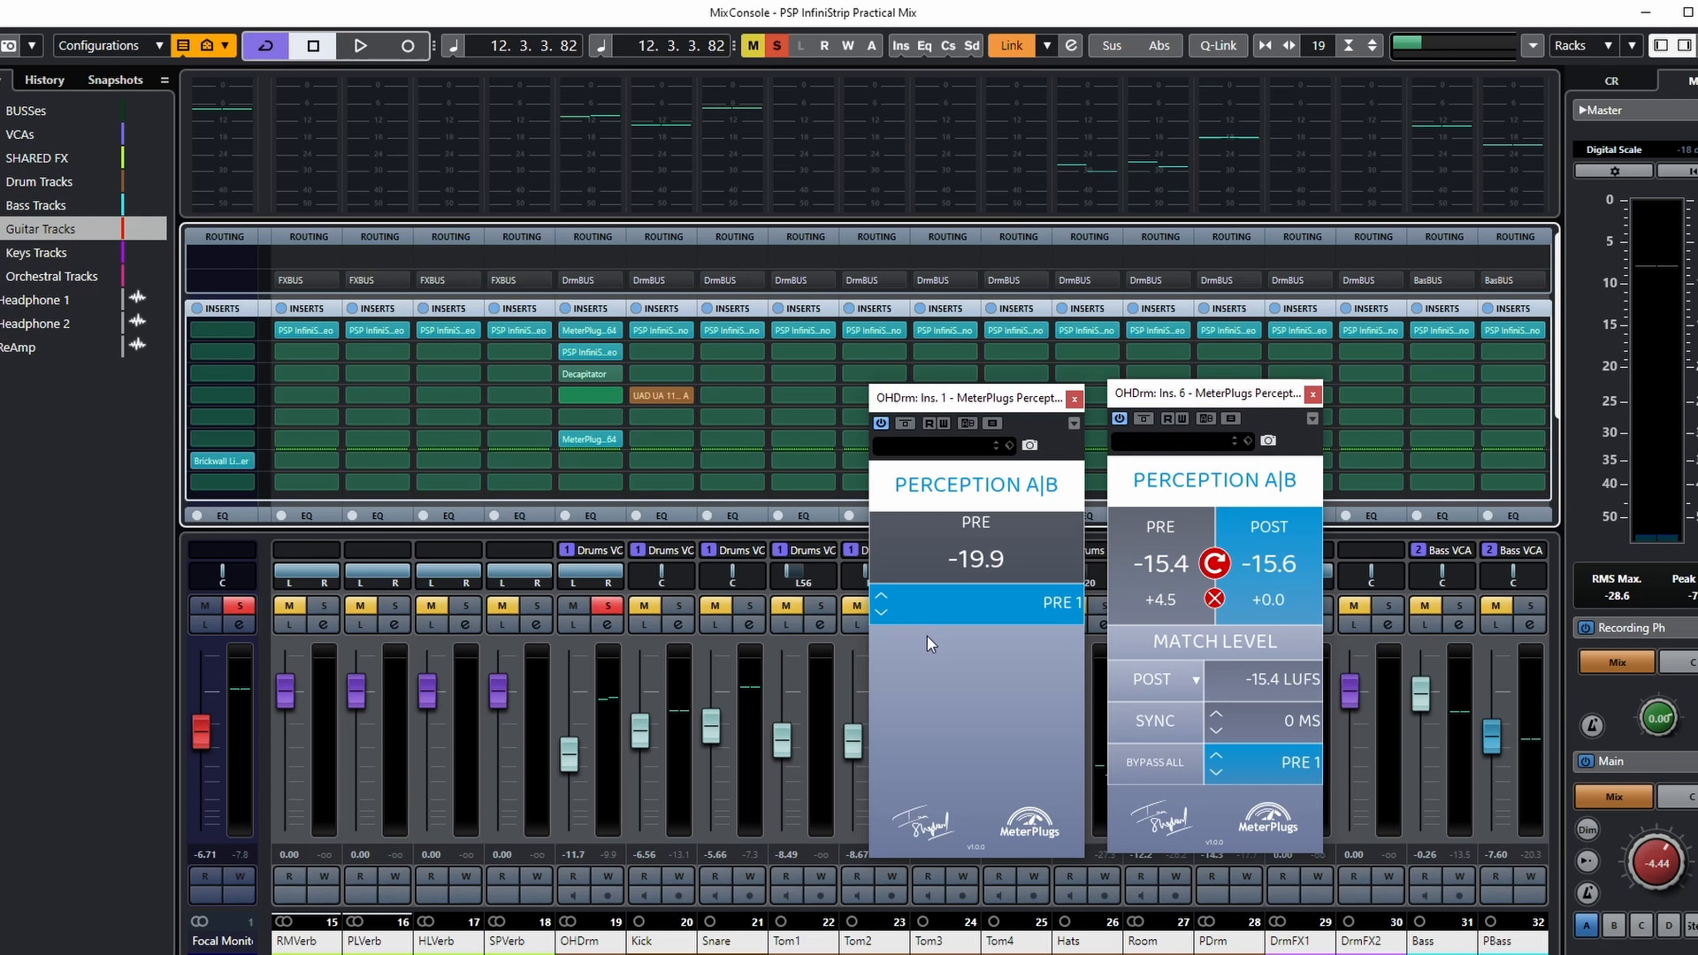
key("space")
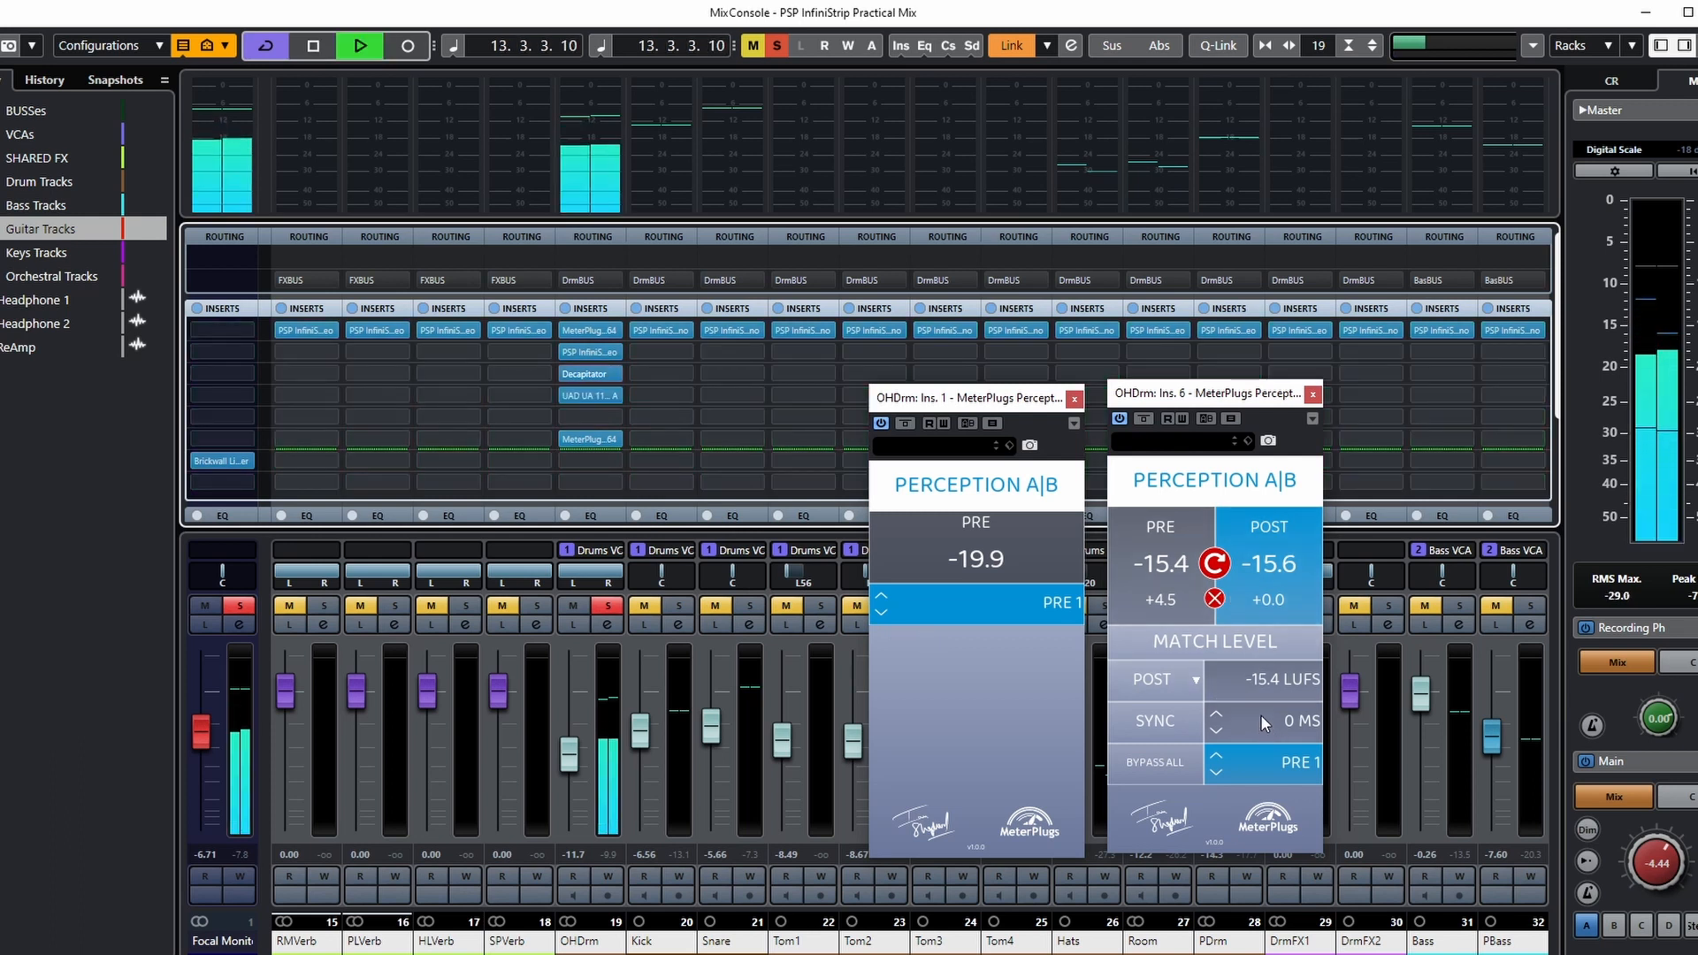
left_click(1153, 577)
left_click(1252, 592)
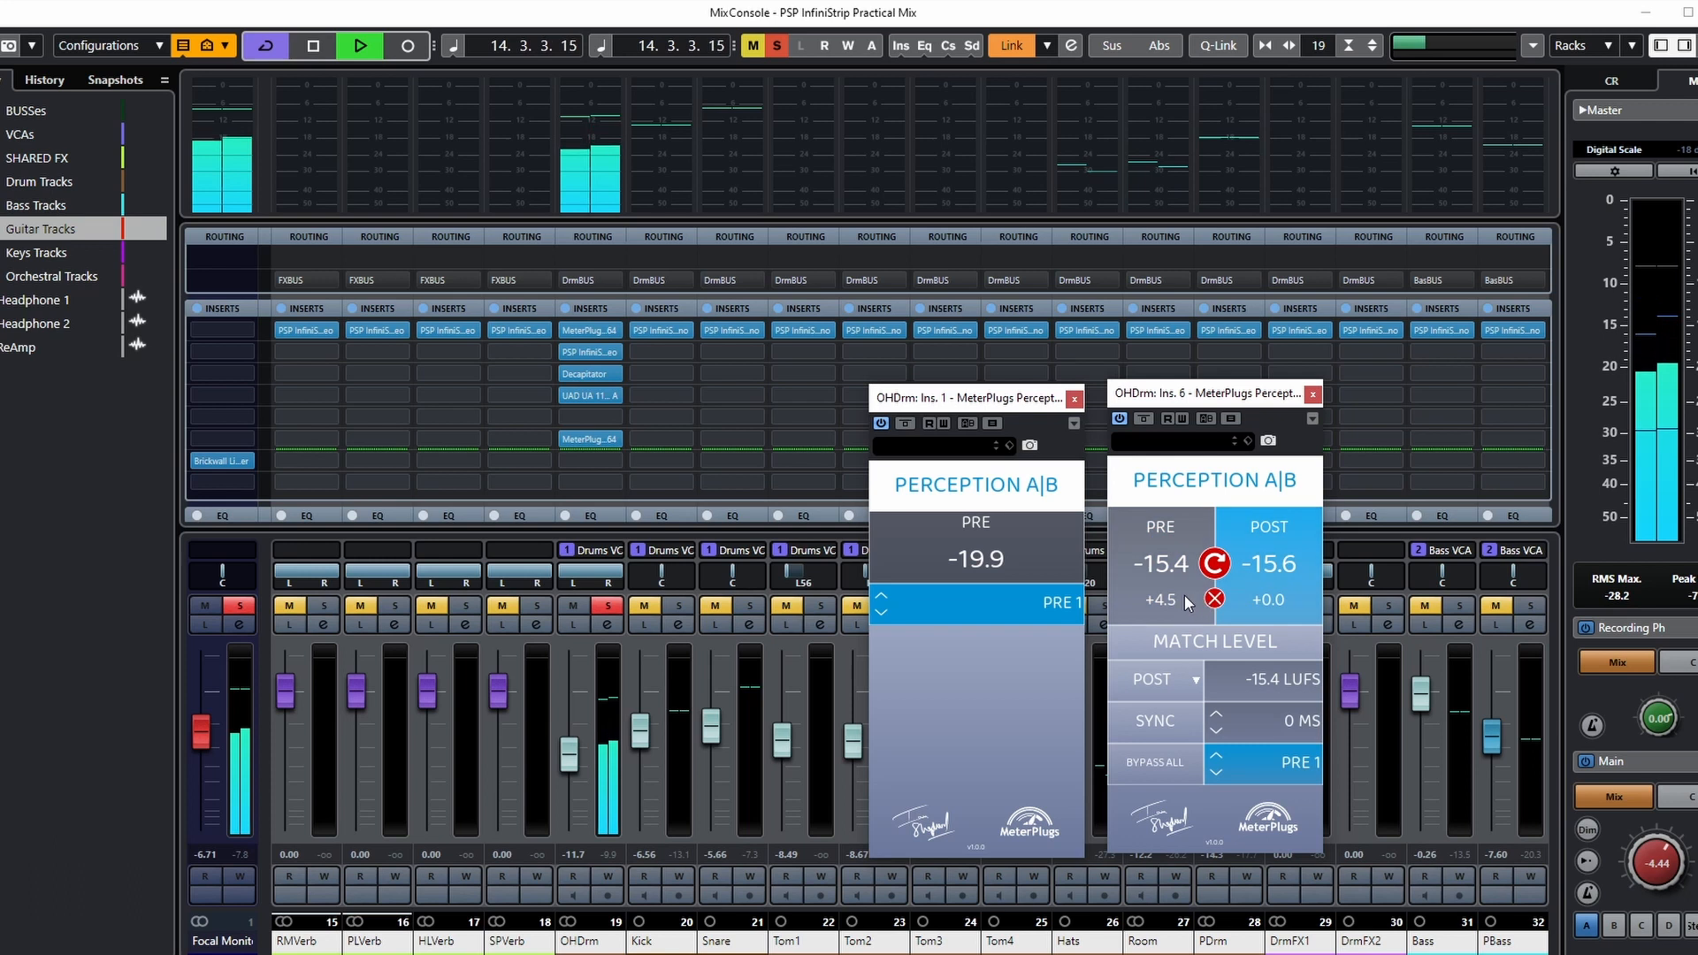
left_click(1178, 594)
left_click(1259, 601)
left_click(1169, 609)
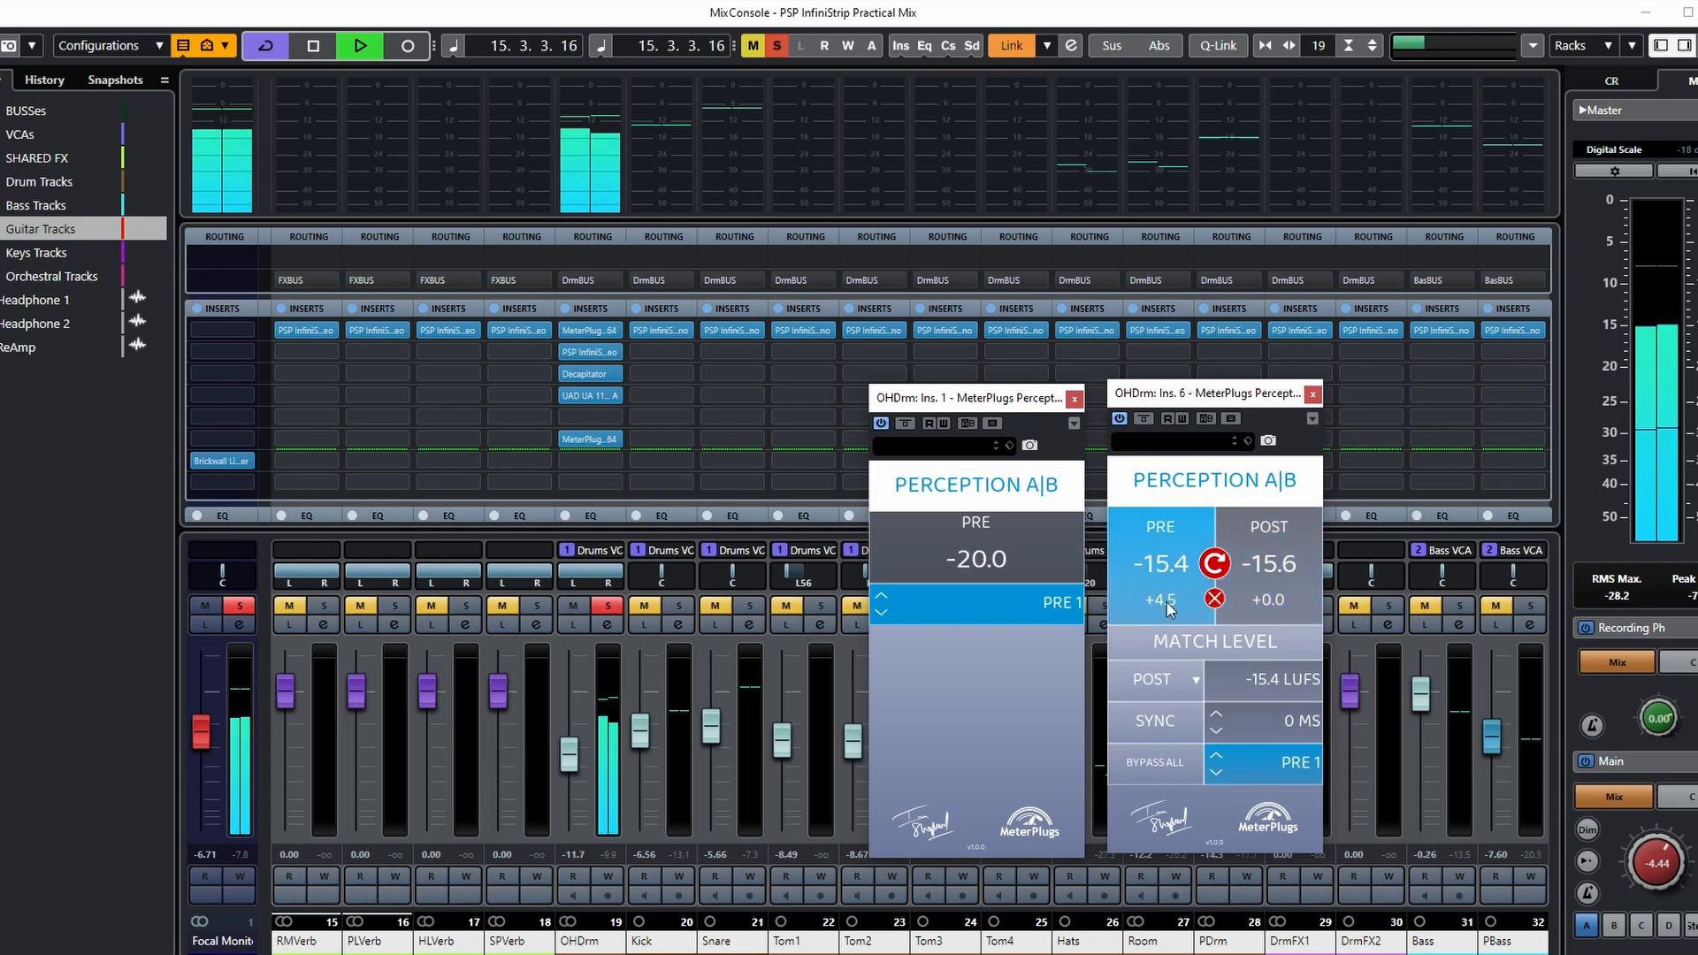
left_click(1270, 608)
key("space")
Step: Resync PRE and POST in OHDrm's sixth-slot Perception AB, alternate between both signals during playback, and stop on POST
left_click(1169, 722)
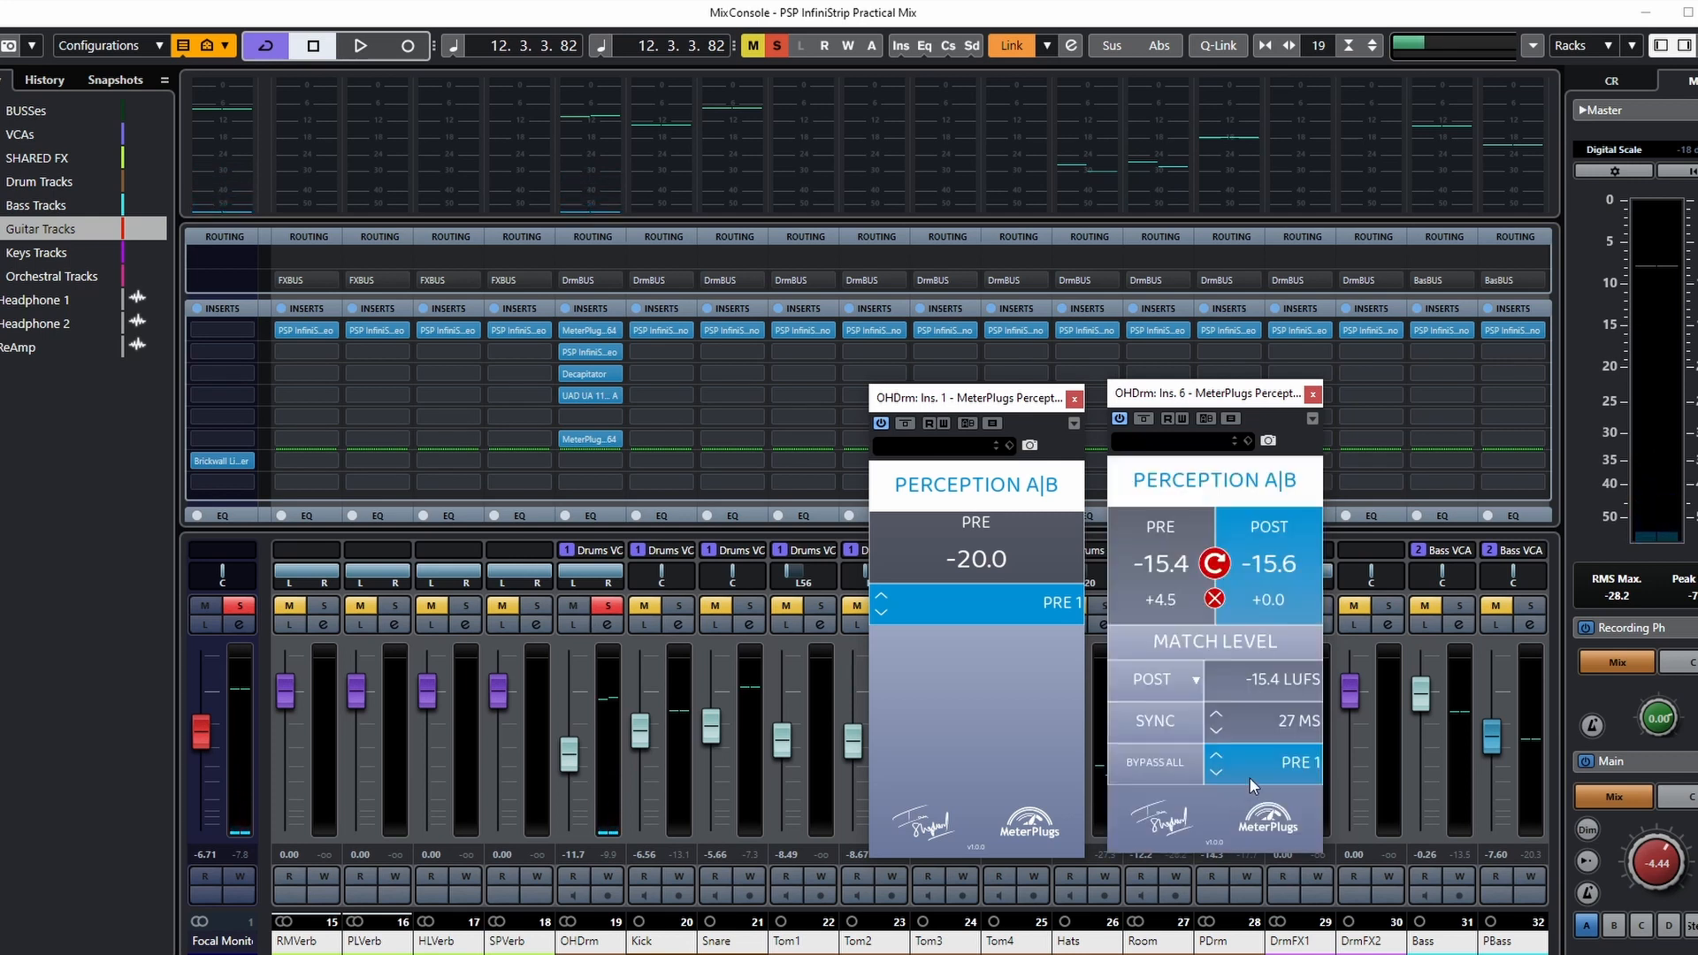
key("space")
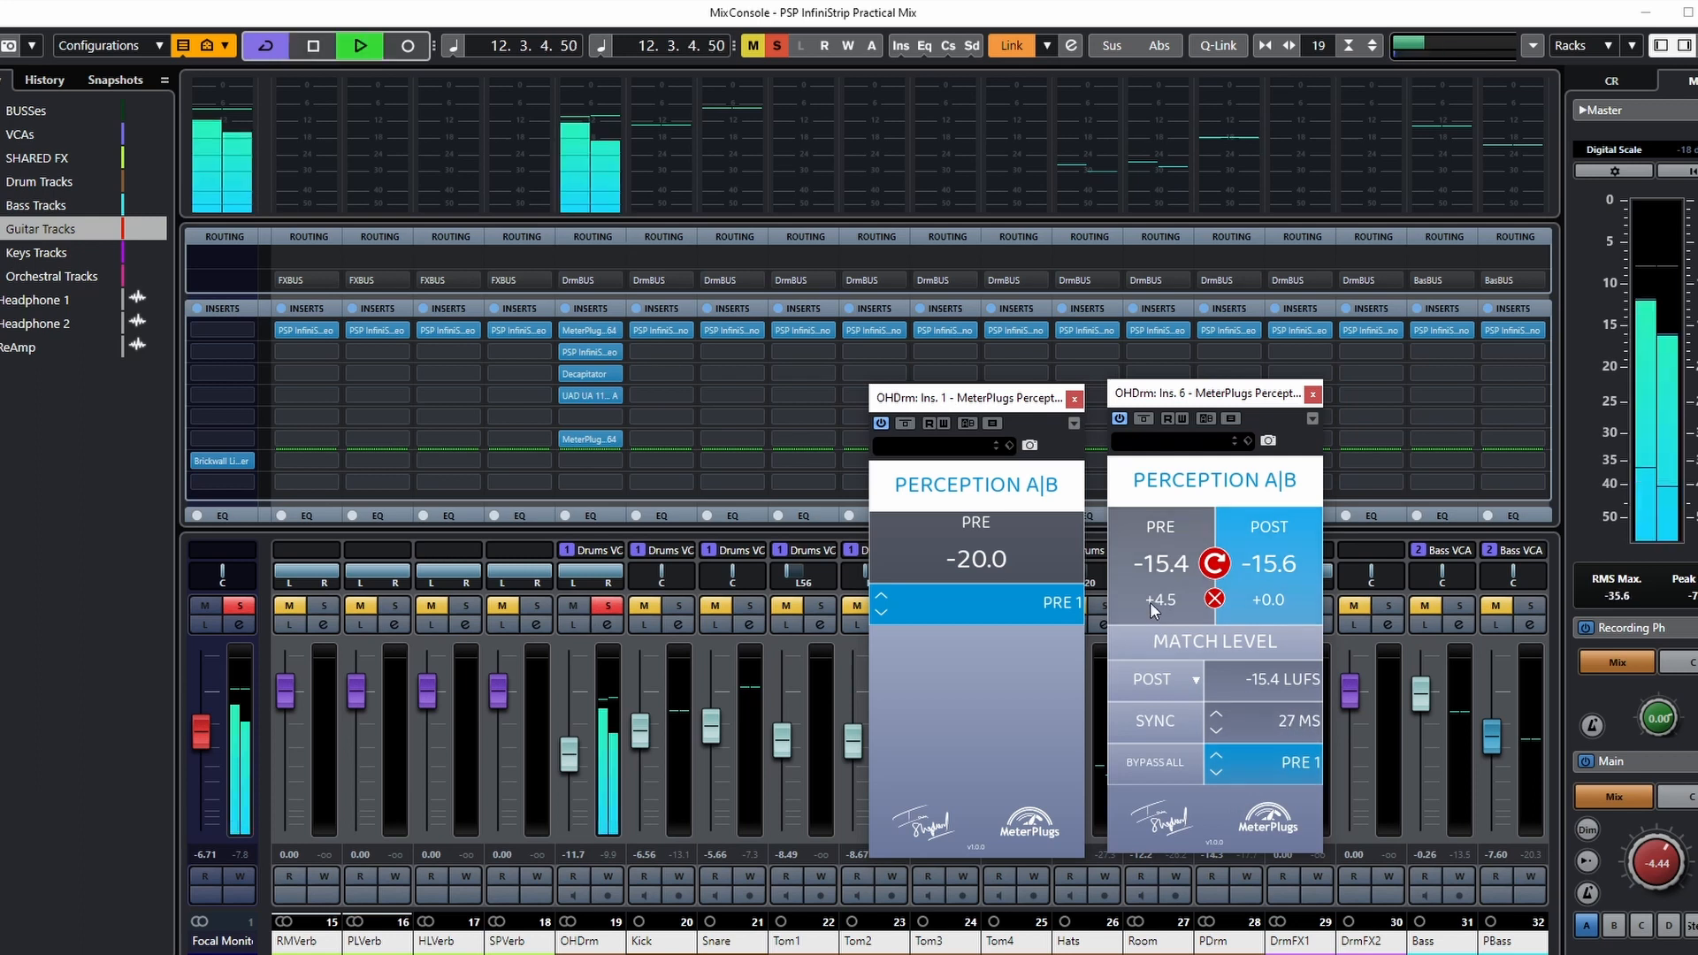
left_click(1164, 573)
left_click(1275, 575)
left_click(1180, 576)
left_click(1271, 583)
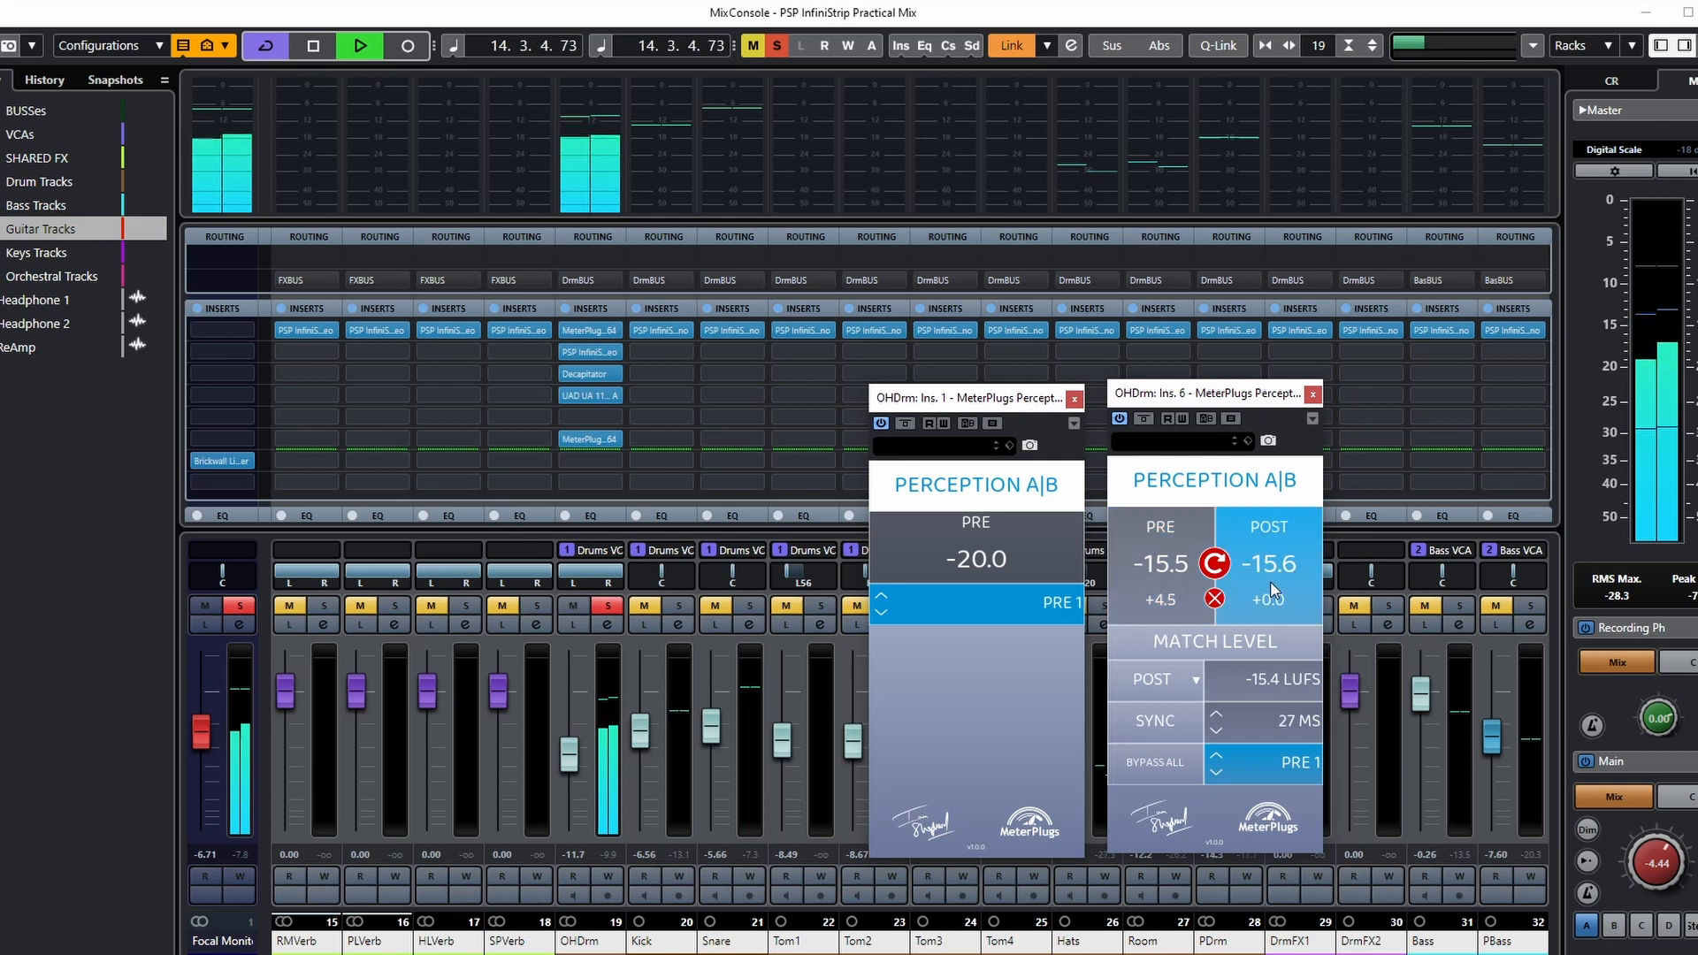
key("space")
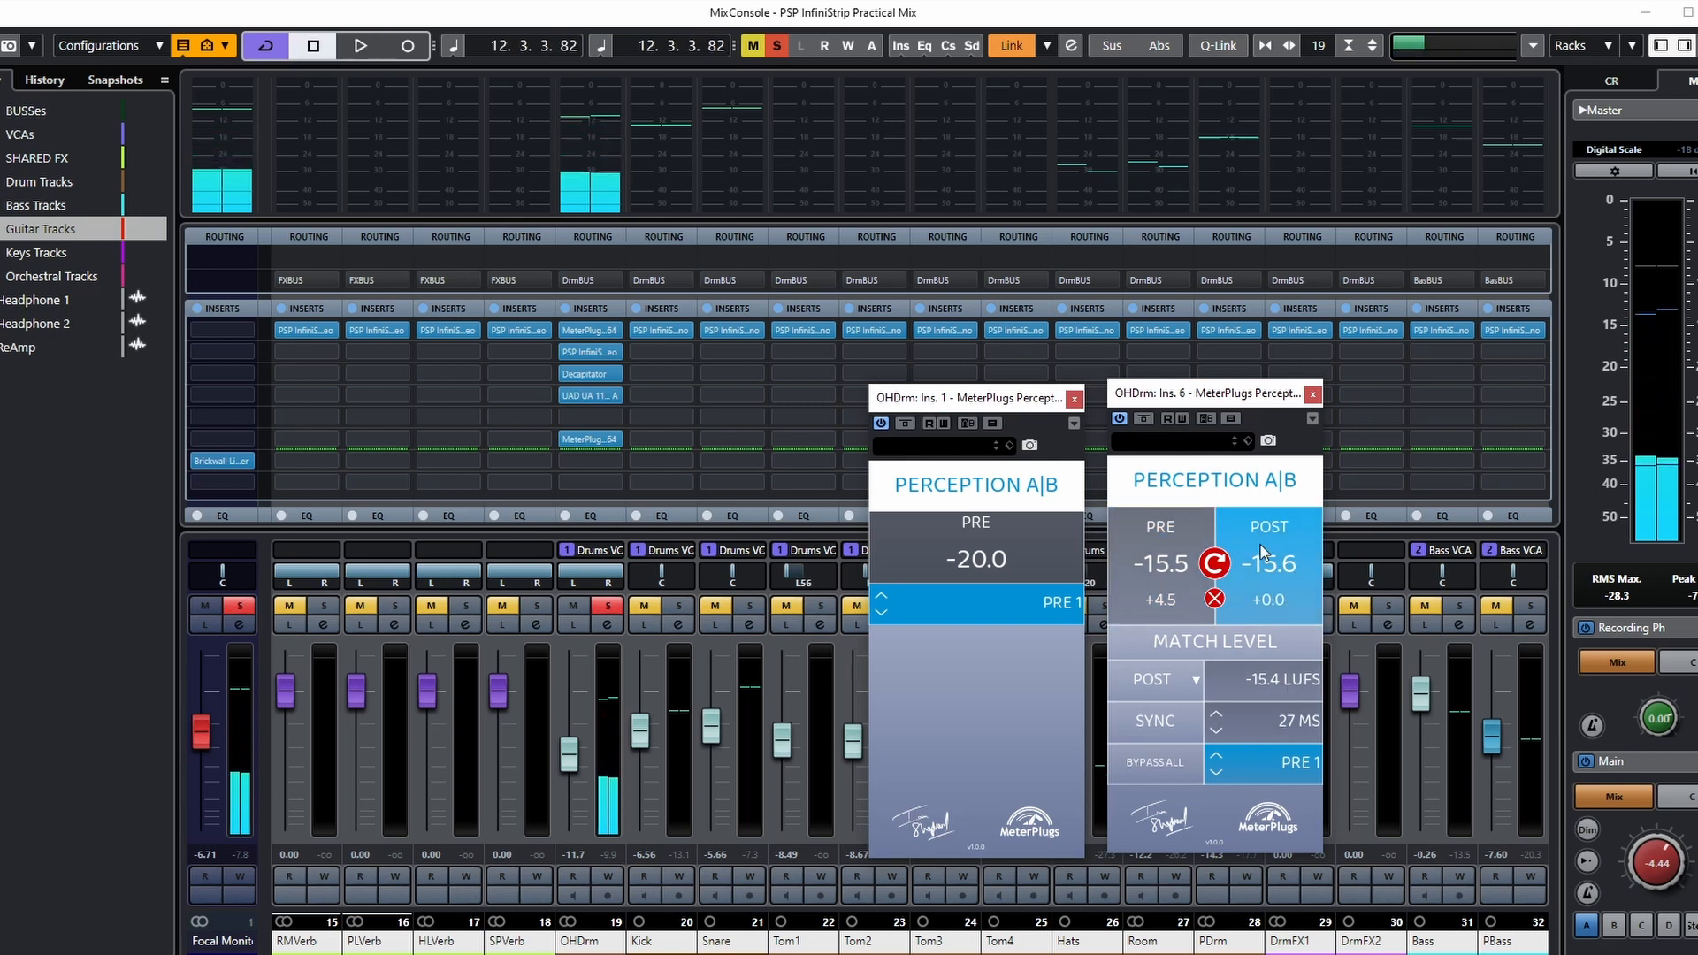
Step: Close both Perception AB windows and remove the plugin from OHDrm's sixth and first insert slots
left_click(1313, 395)
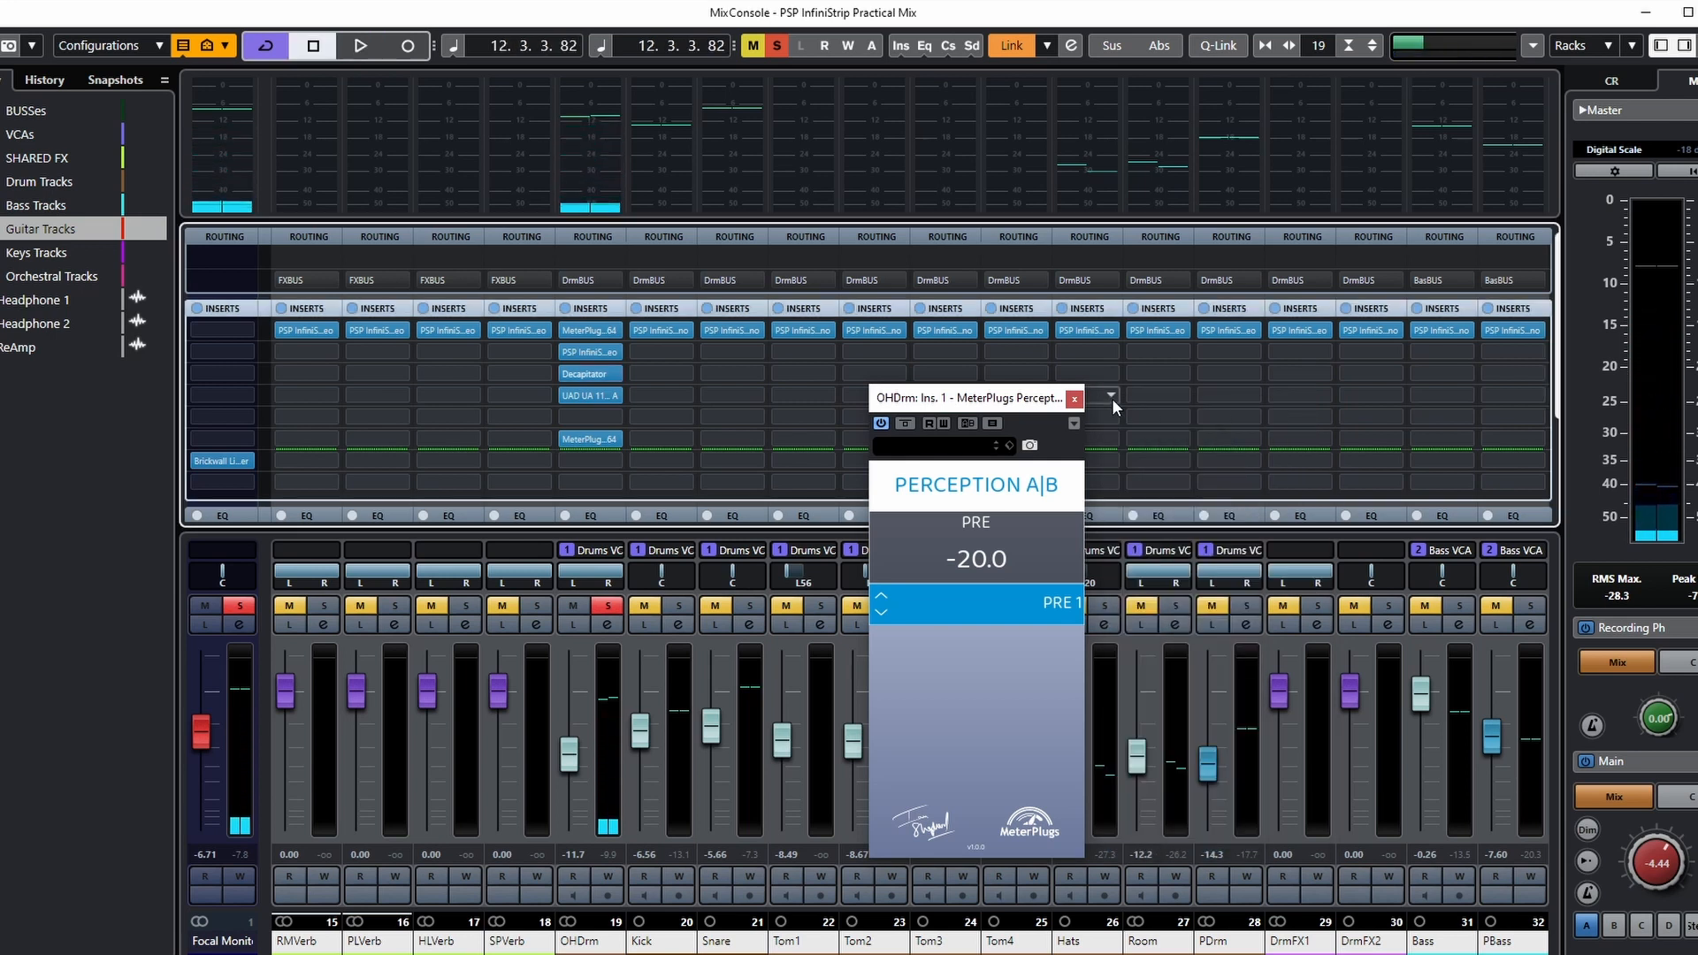
left_click(1074, 398)
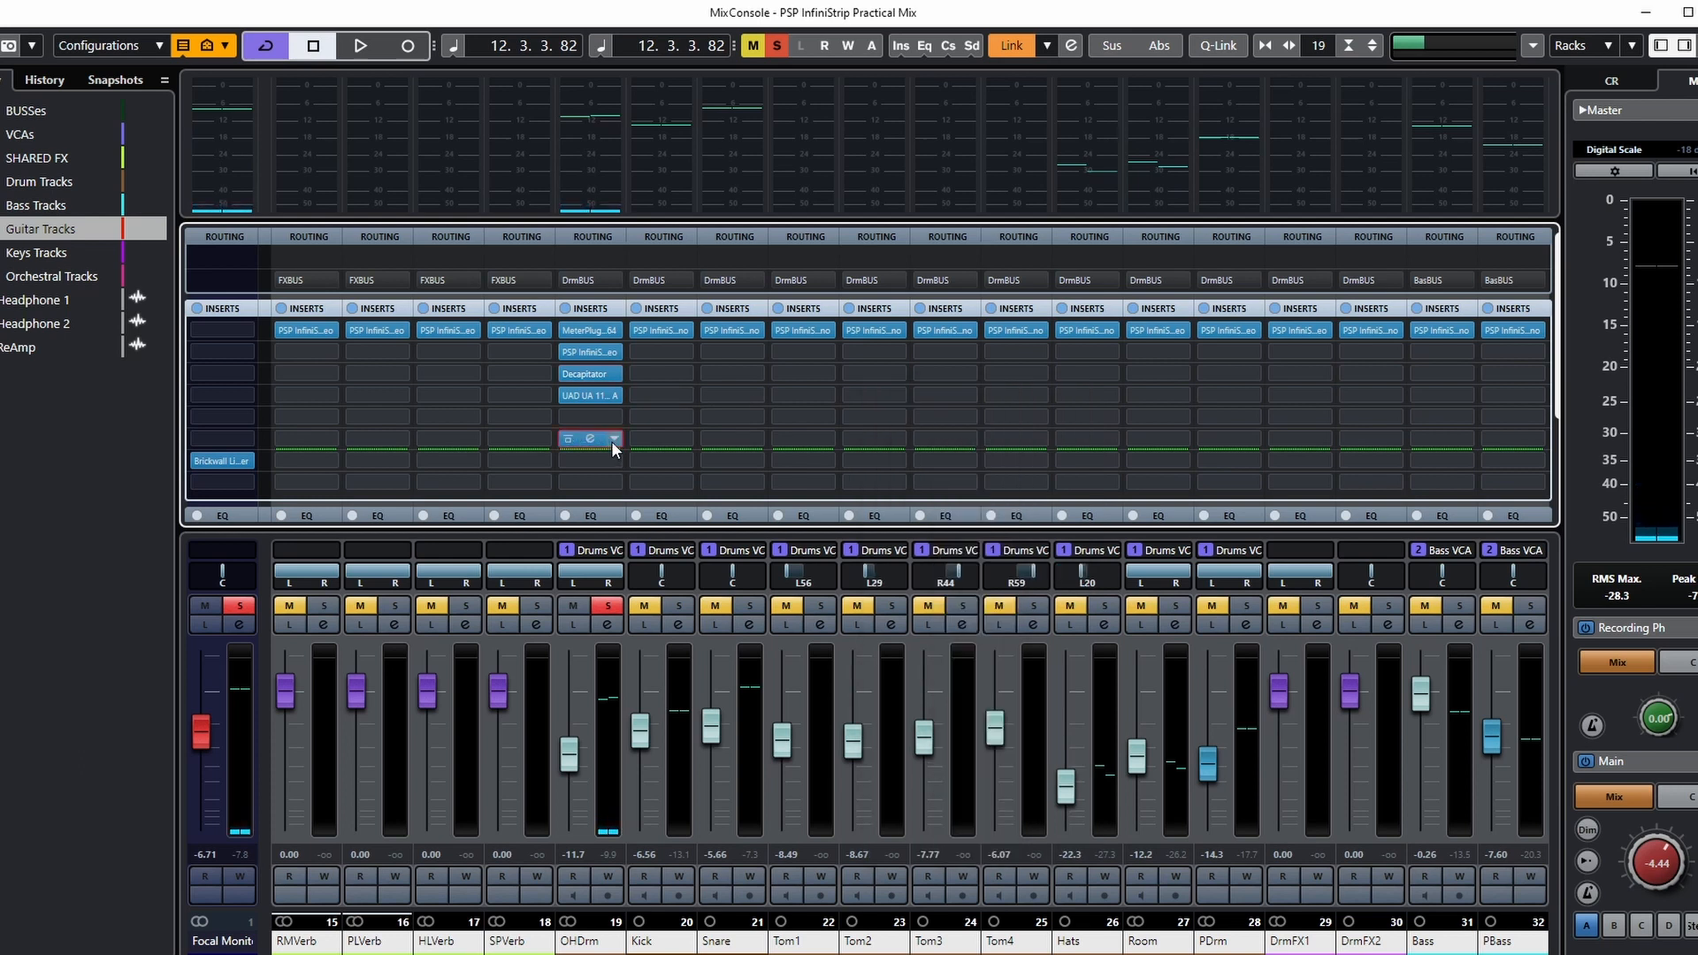
left_click(613, 440)
key("Escape")
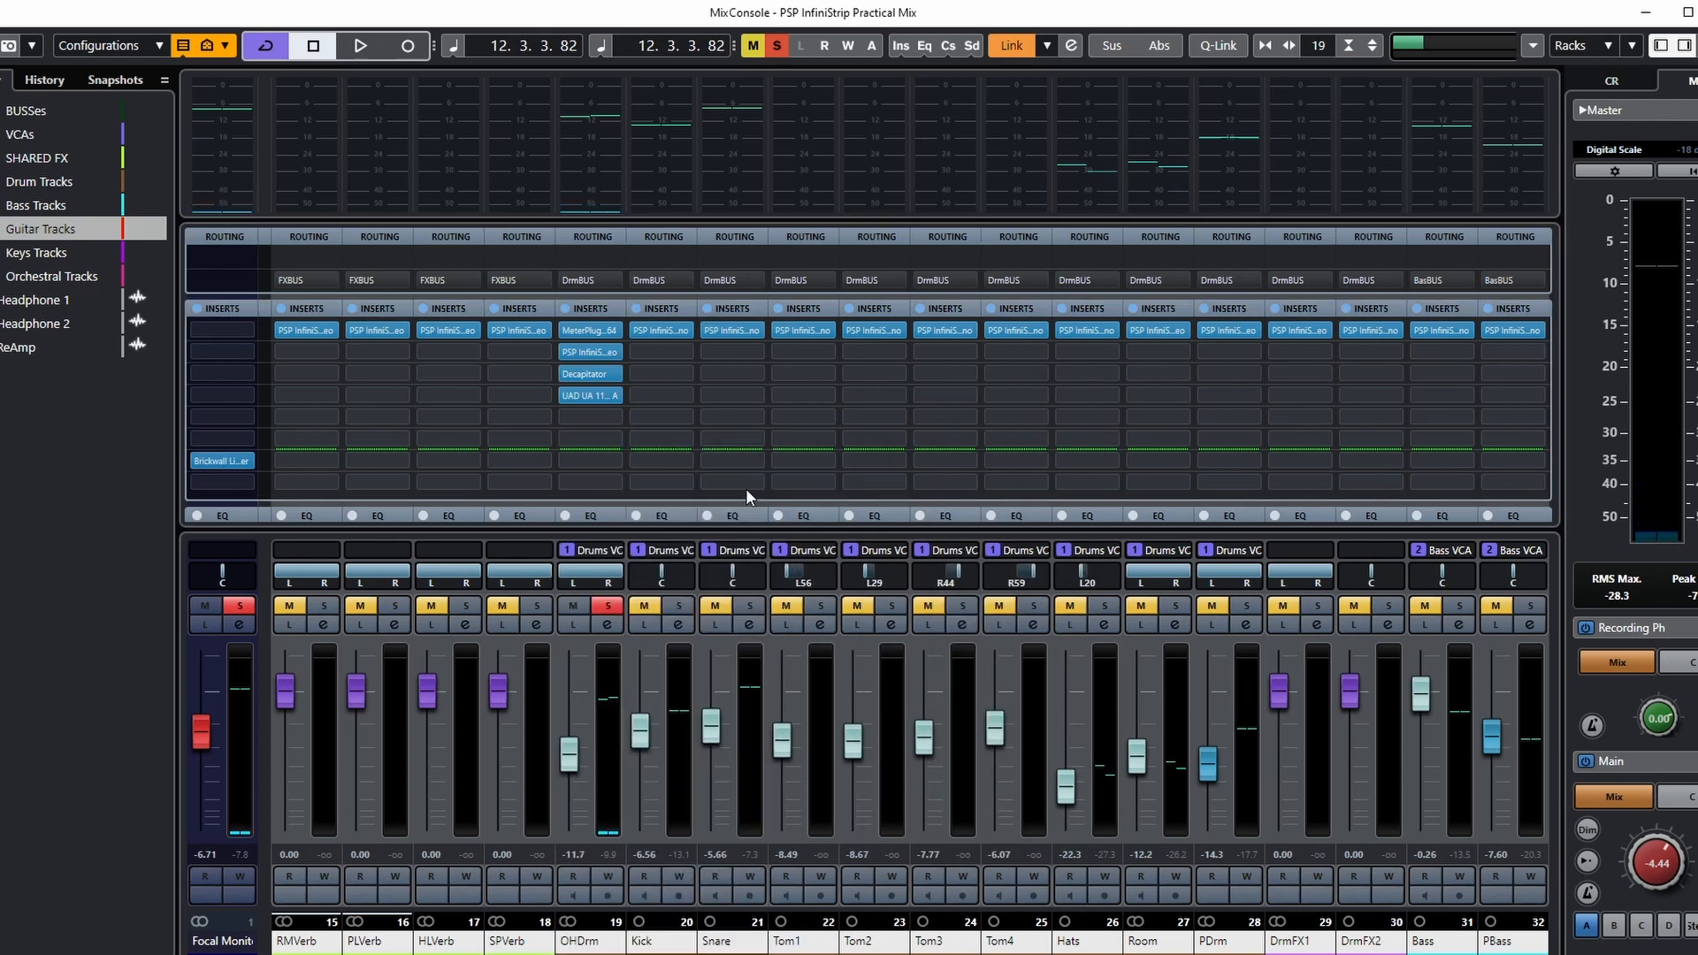
left_click(590, 330)
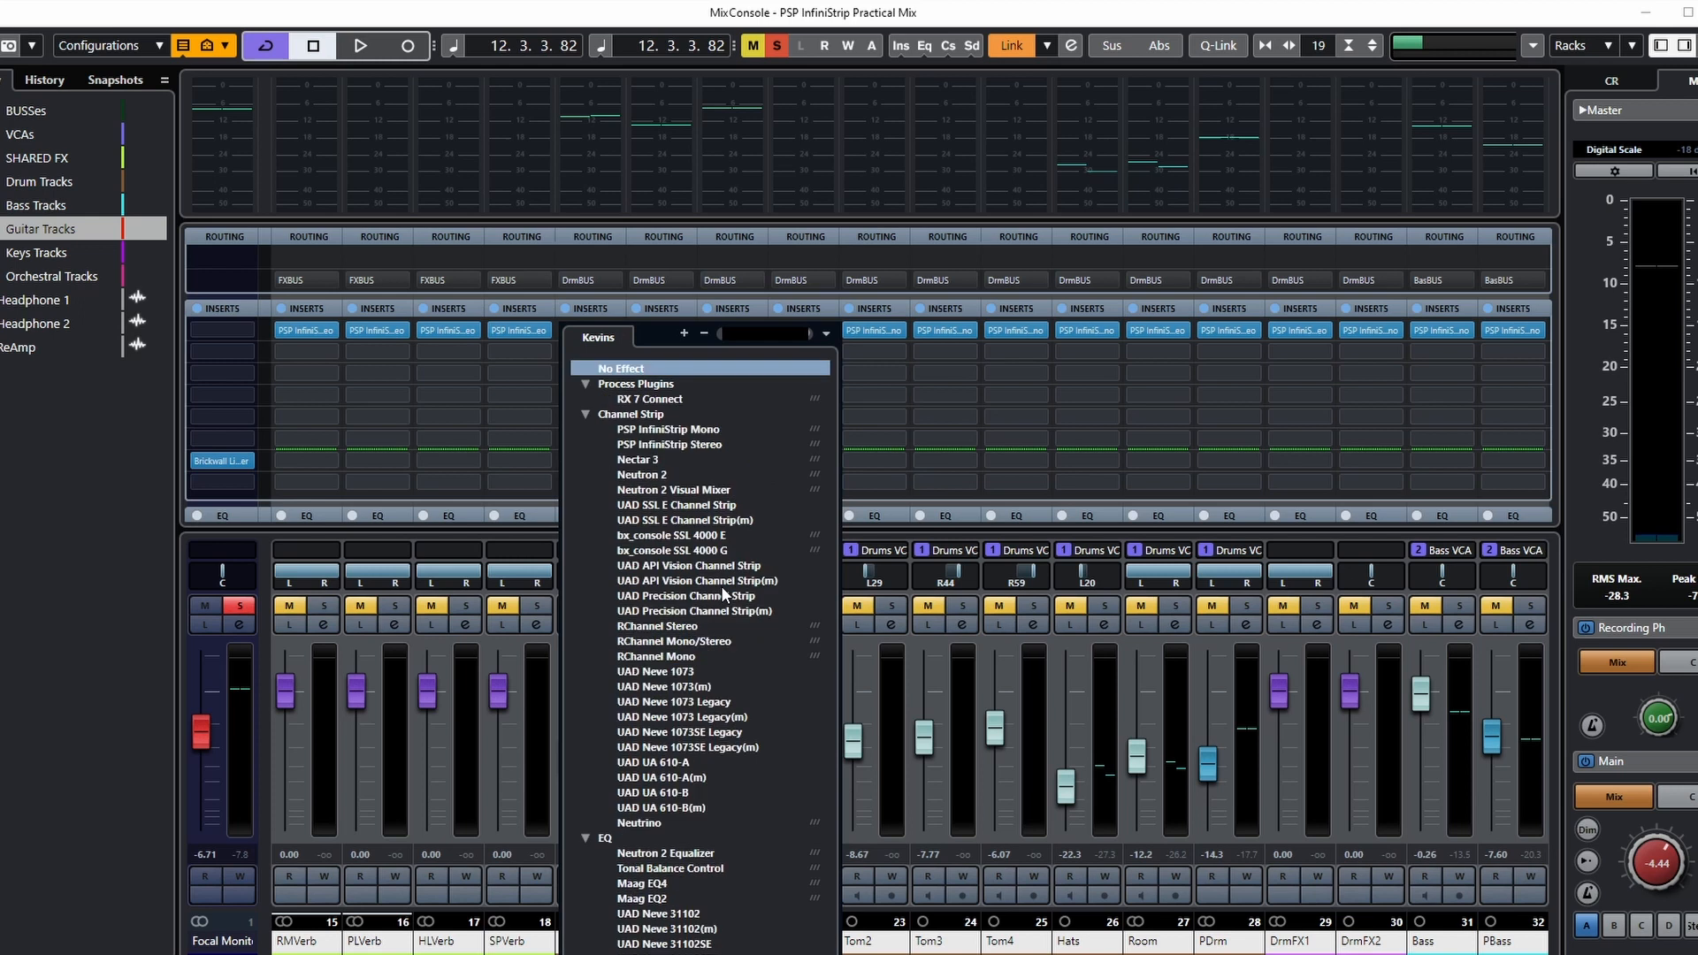
key("Escape")
Step: Insert MeterPlugs Perception AB x64 in OHDrm's first slot and set it to PRE mode
left_click(620, 333)
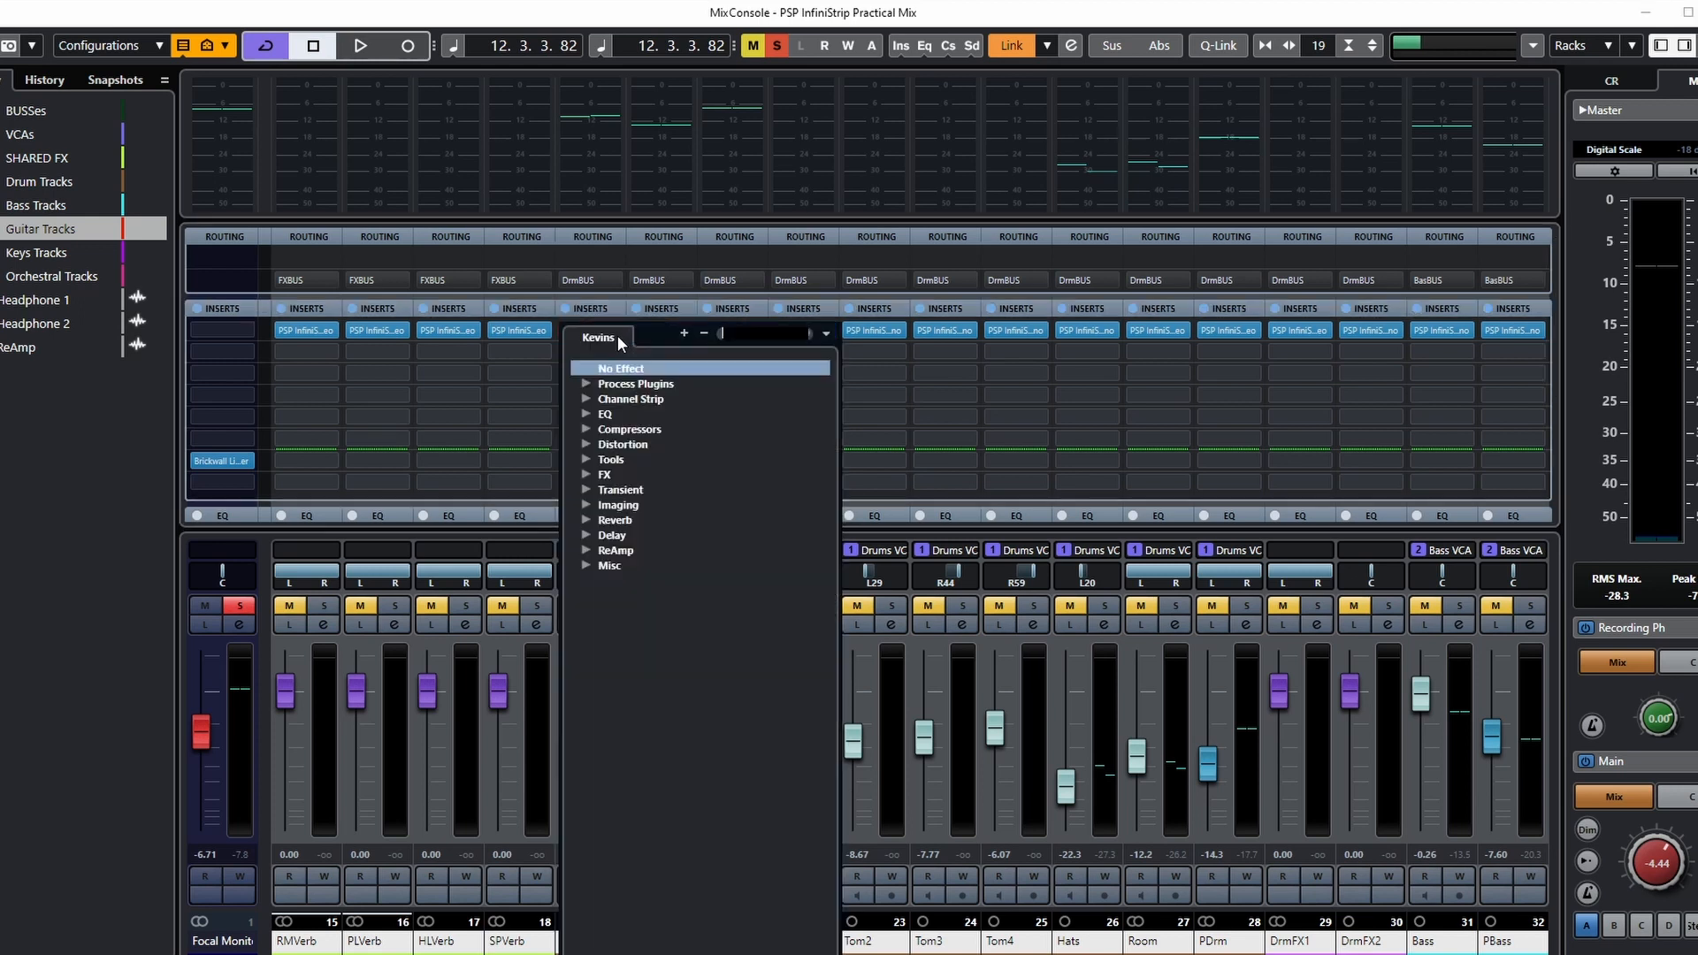
type("per")
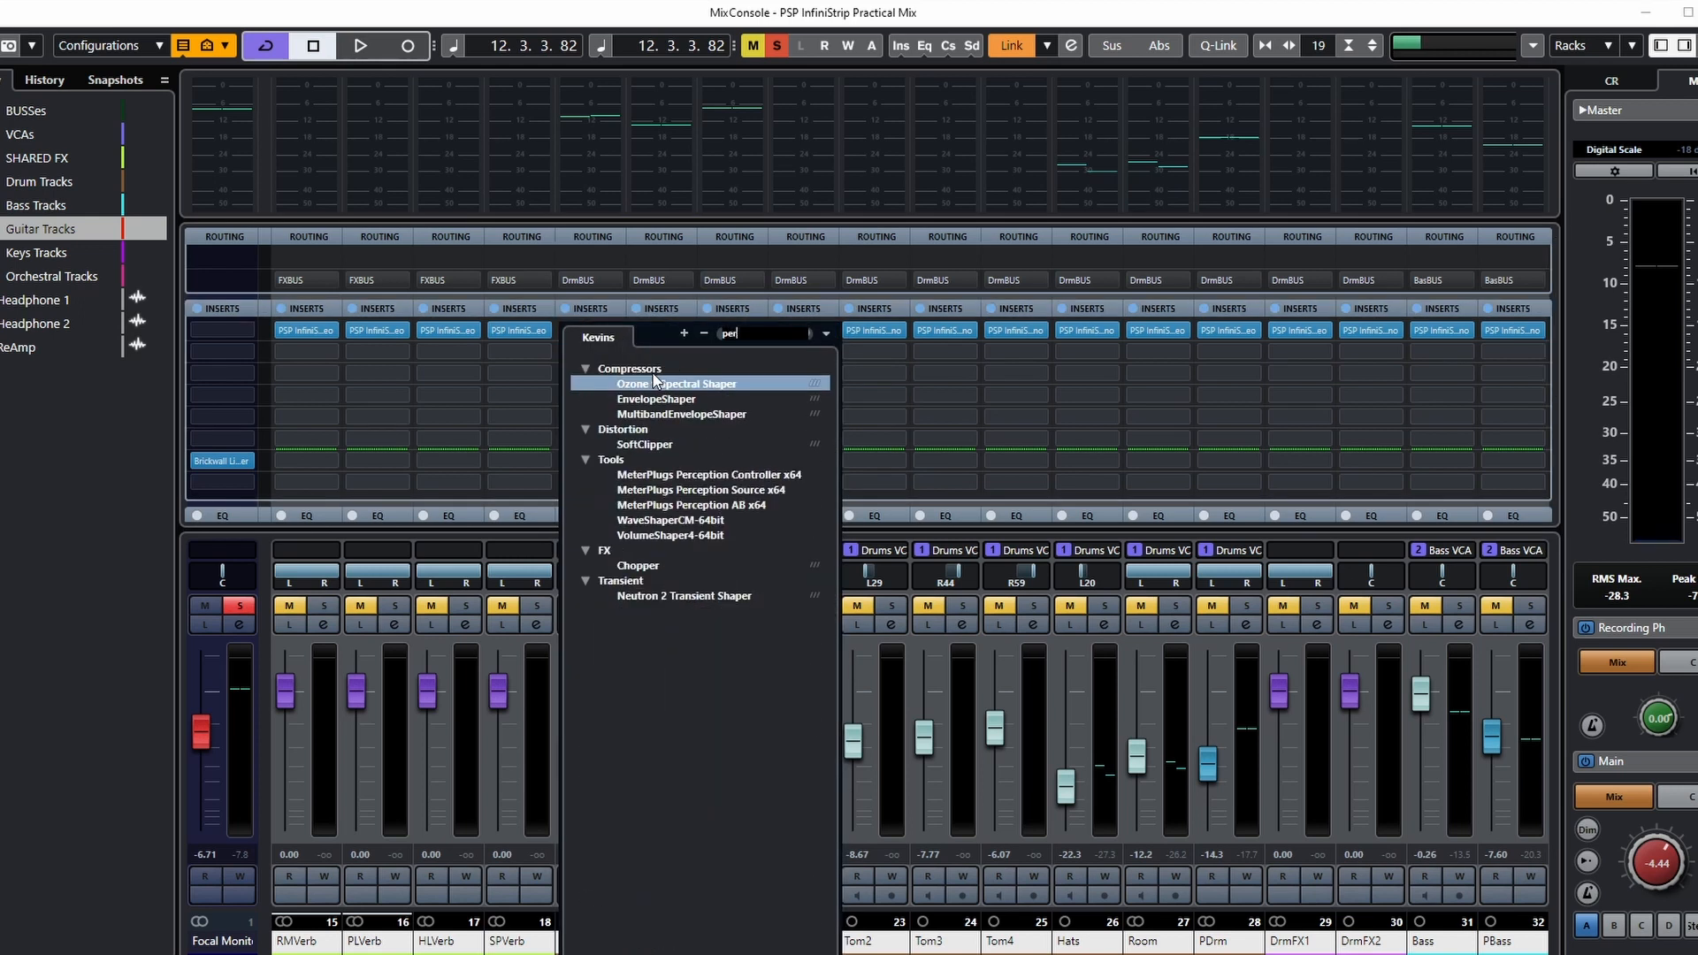
type("c")
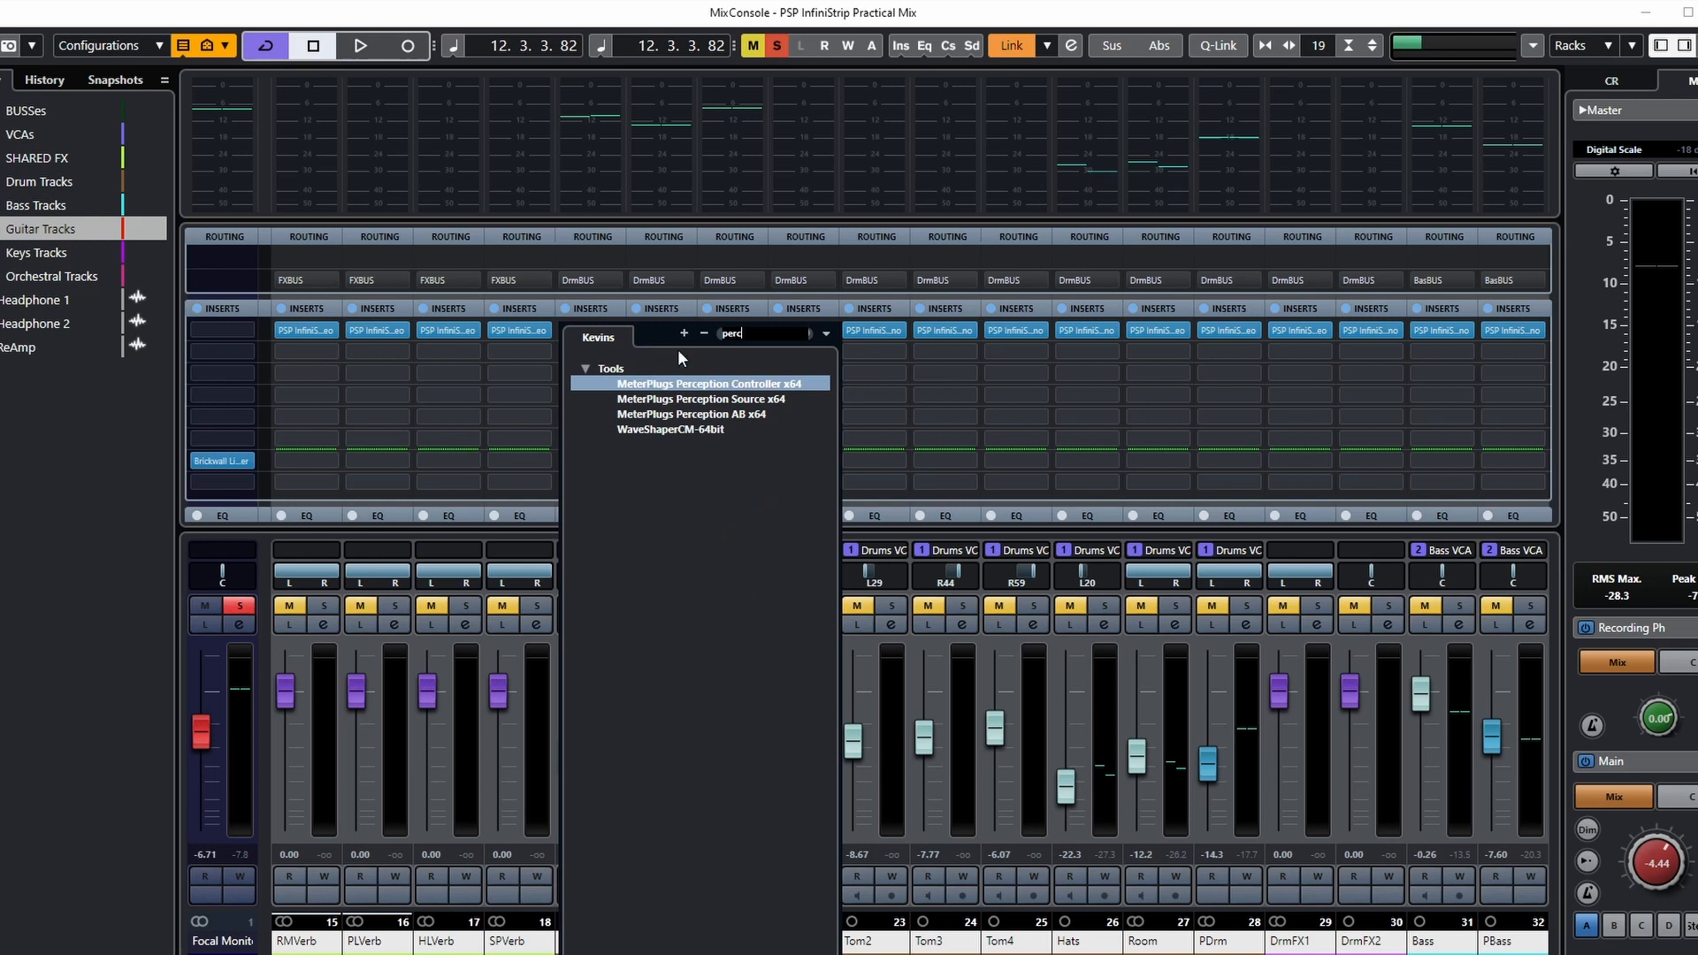
left_click(718, 412)
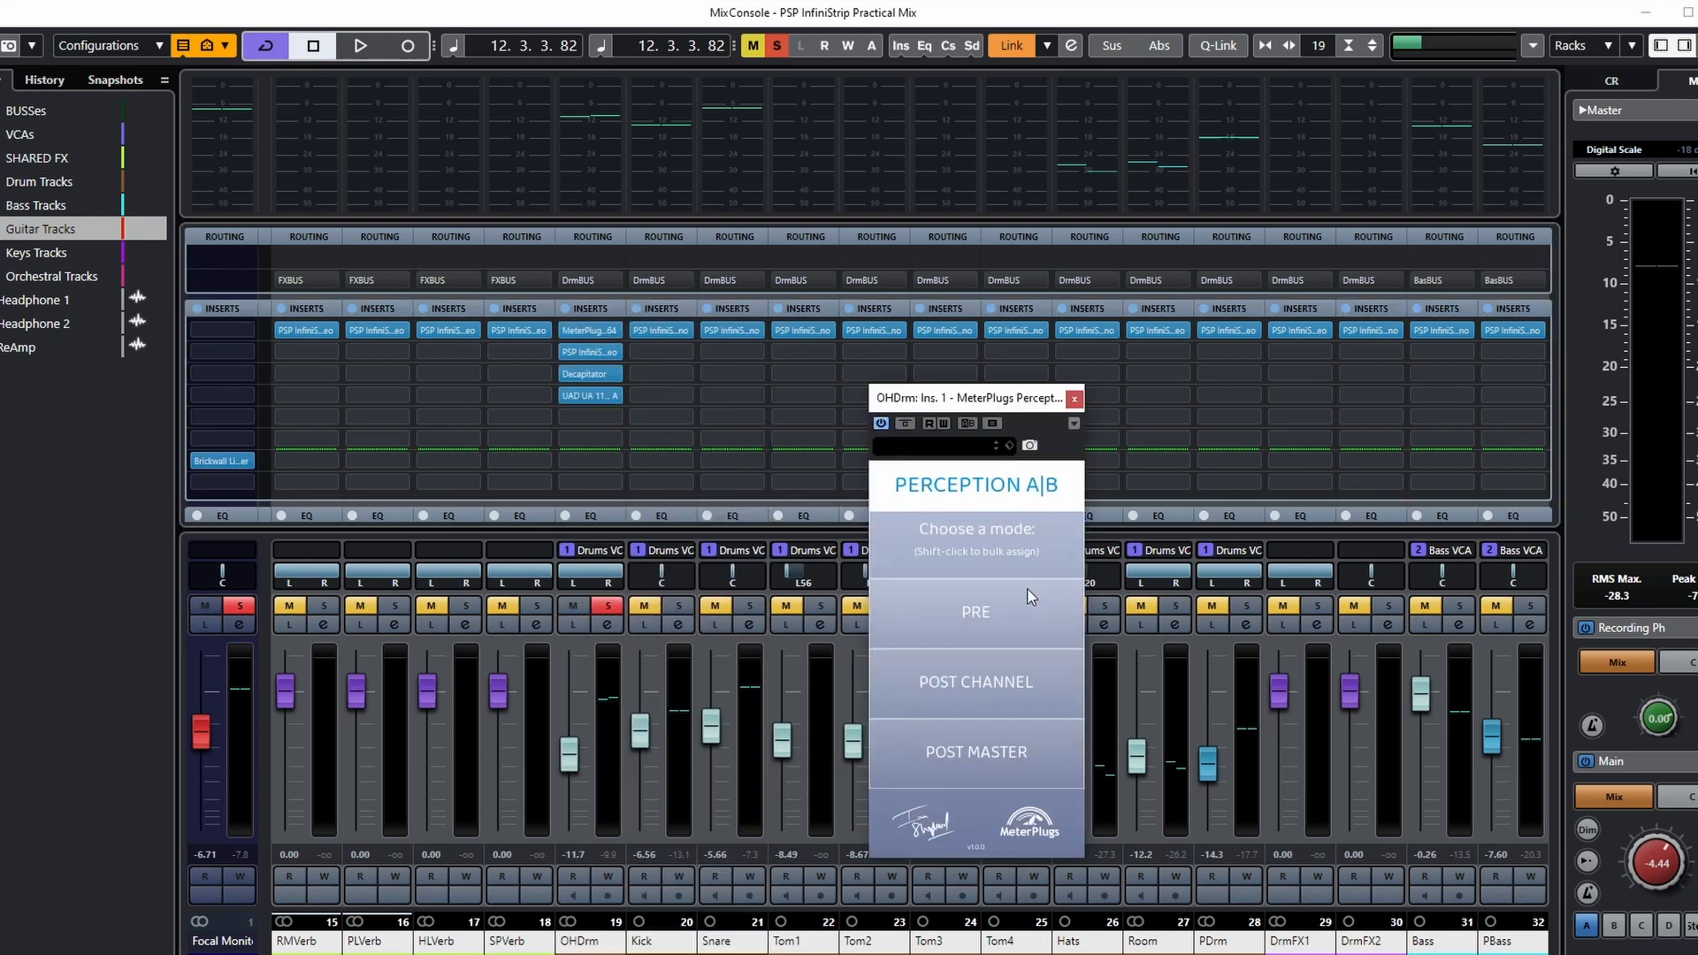
left_click(1021, 610)
Step: Insert MeterPlugs Perception AB x64 in OHDrm's fifth slot and set it to POST CHANNEL mode
left_click(601, 425)
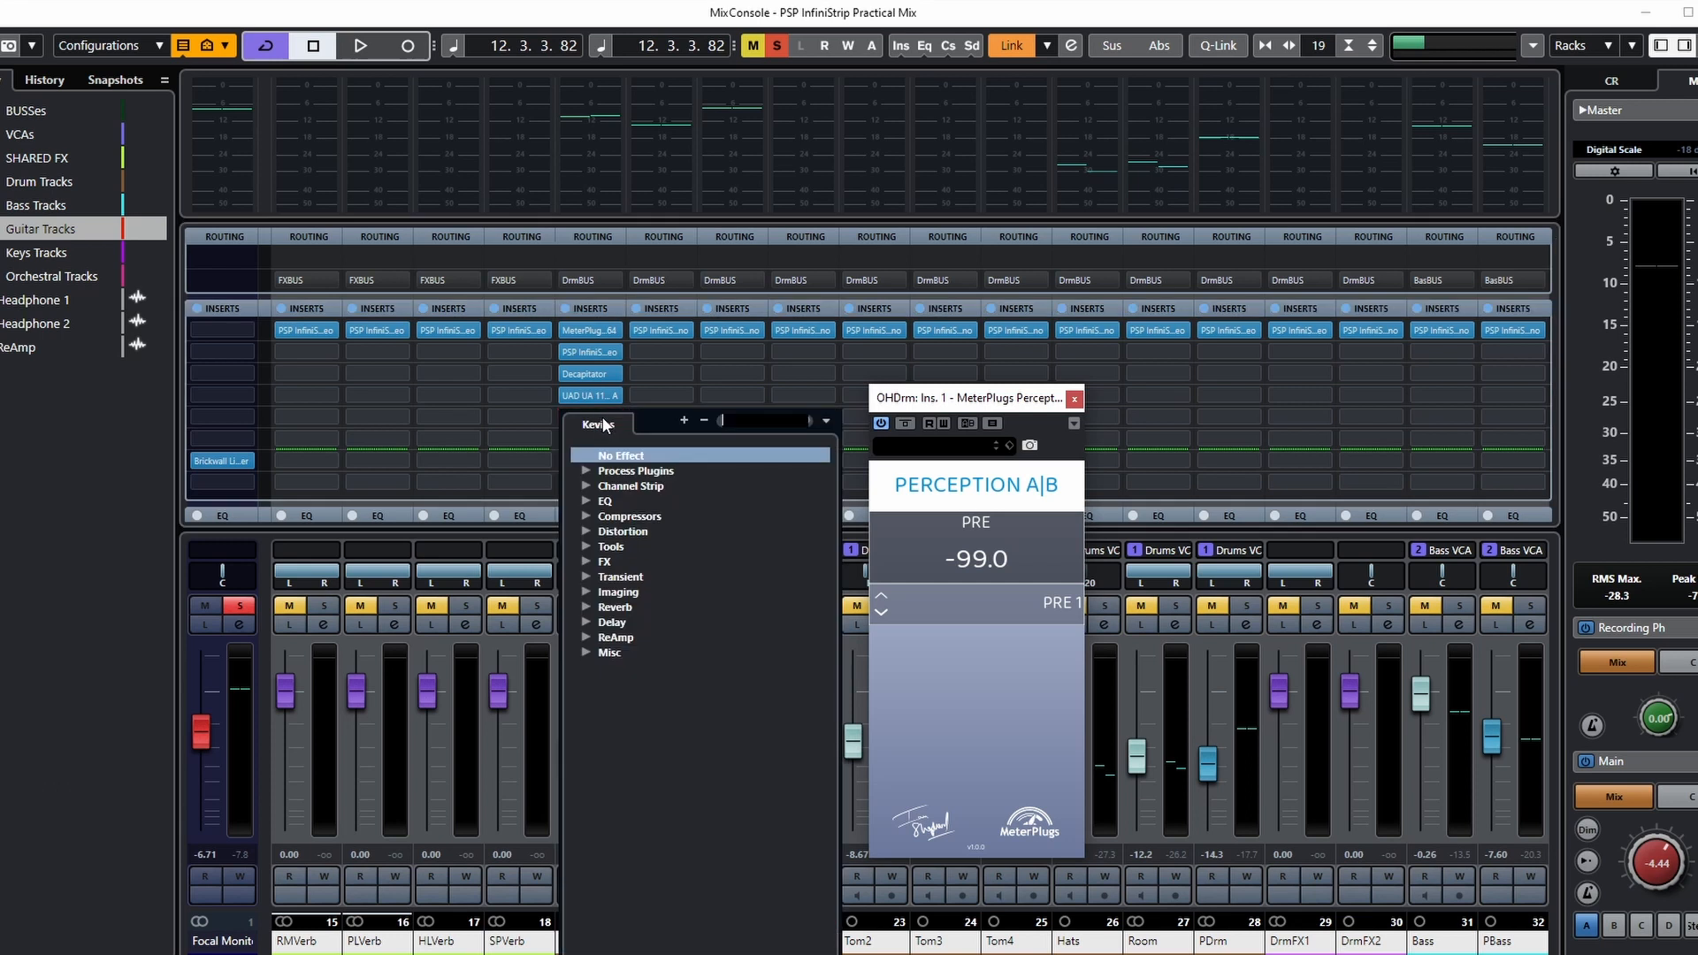
type("perce")
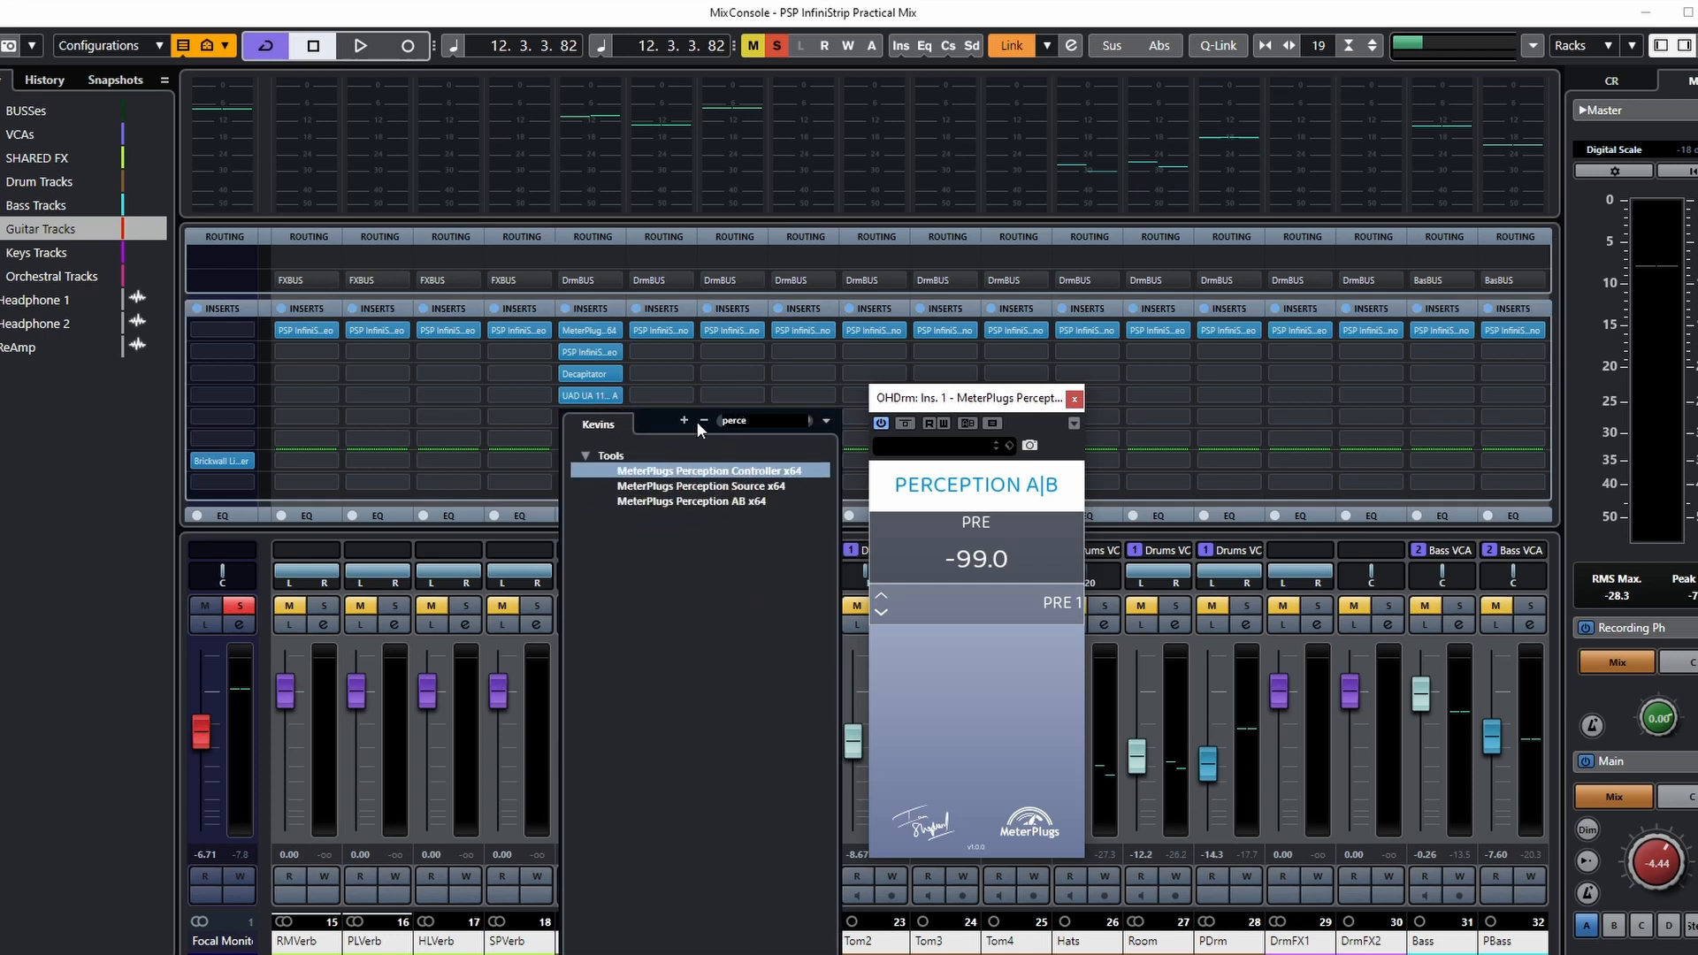
left_click(759, 501)
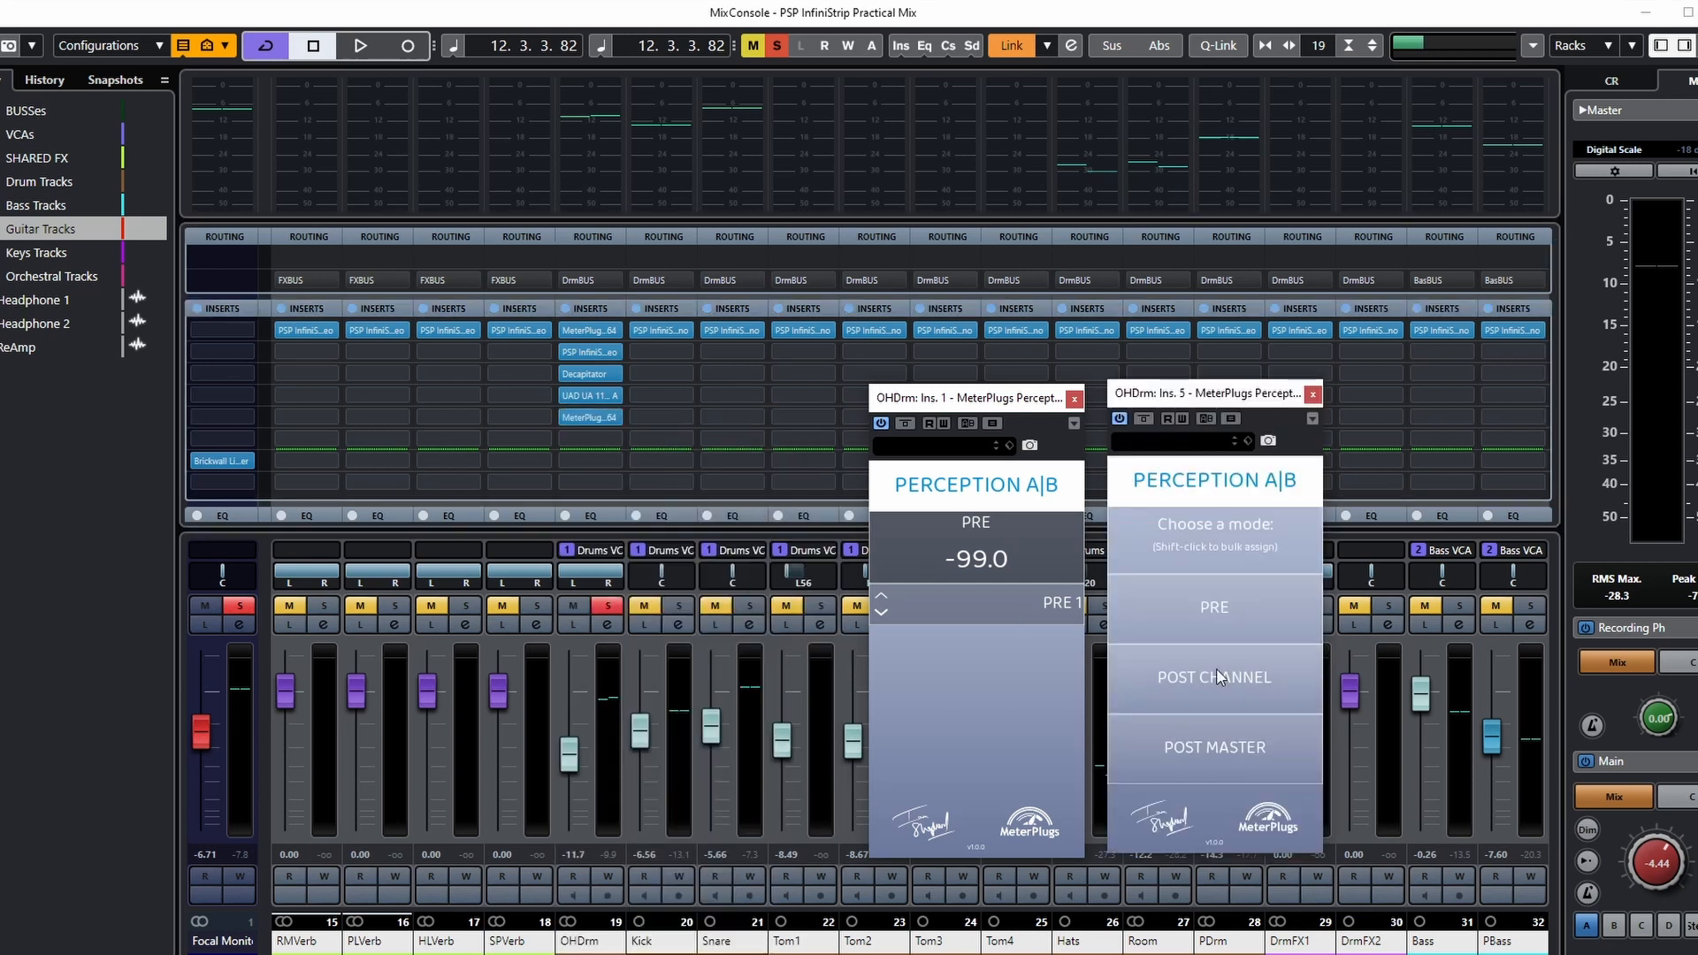
left_click(1219, 678)
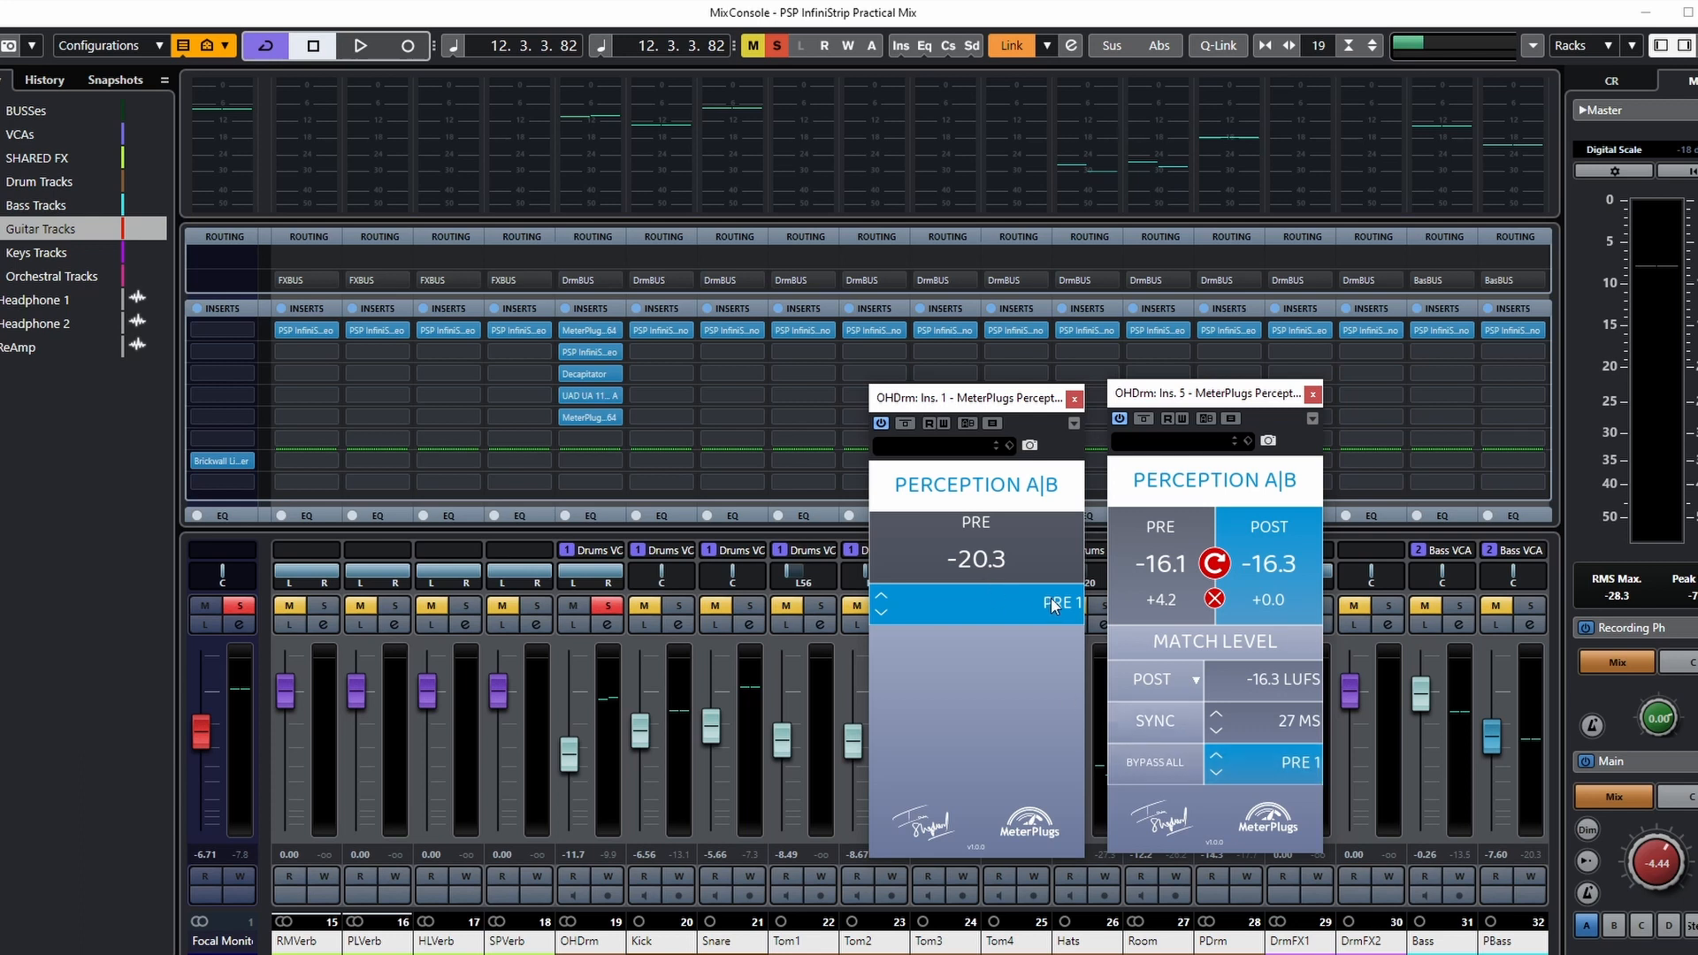
Step: Toggle Bypass All repeatedly in OHDrm's fifth-slot Perception AB, and finish with it off
left_click(1148, 763)
left_click(1147, 763)
left_click(1147, 762)
left_click(1148, 762)
left_click(1148, 762)
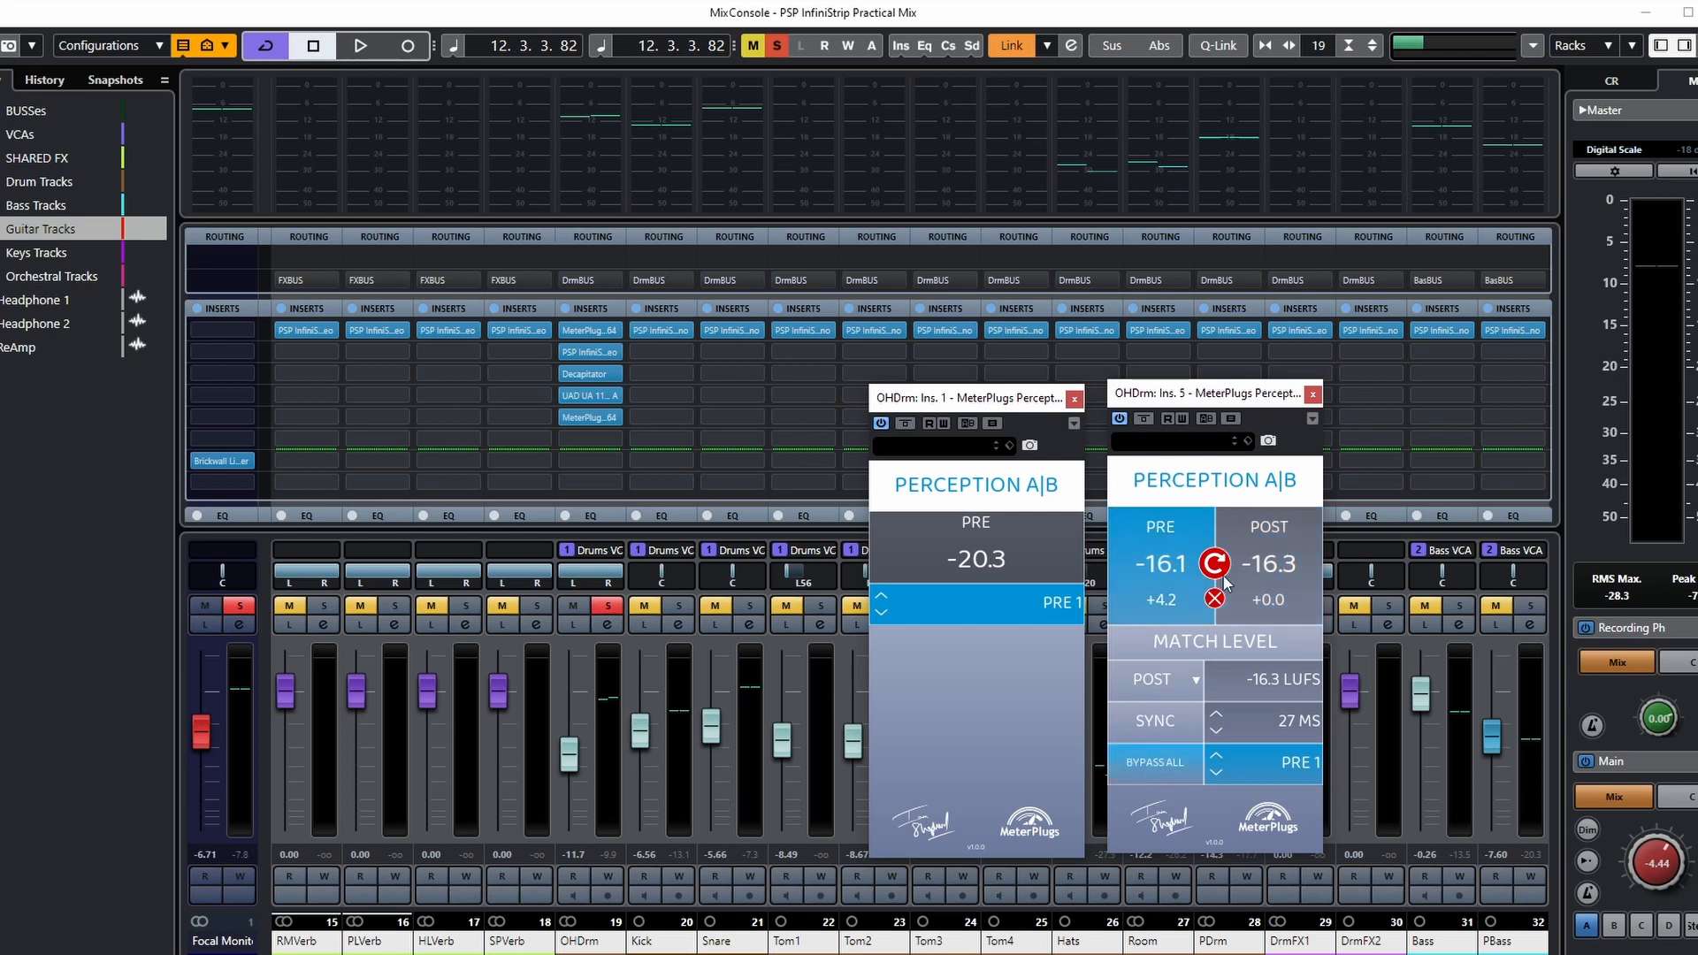
left_click(1179, 766)
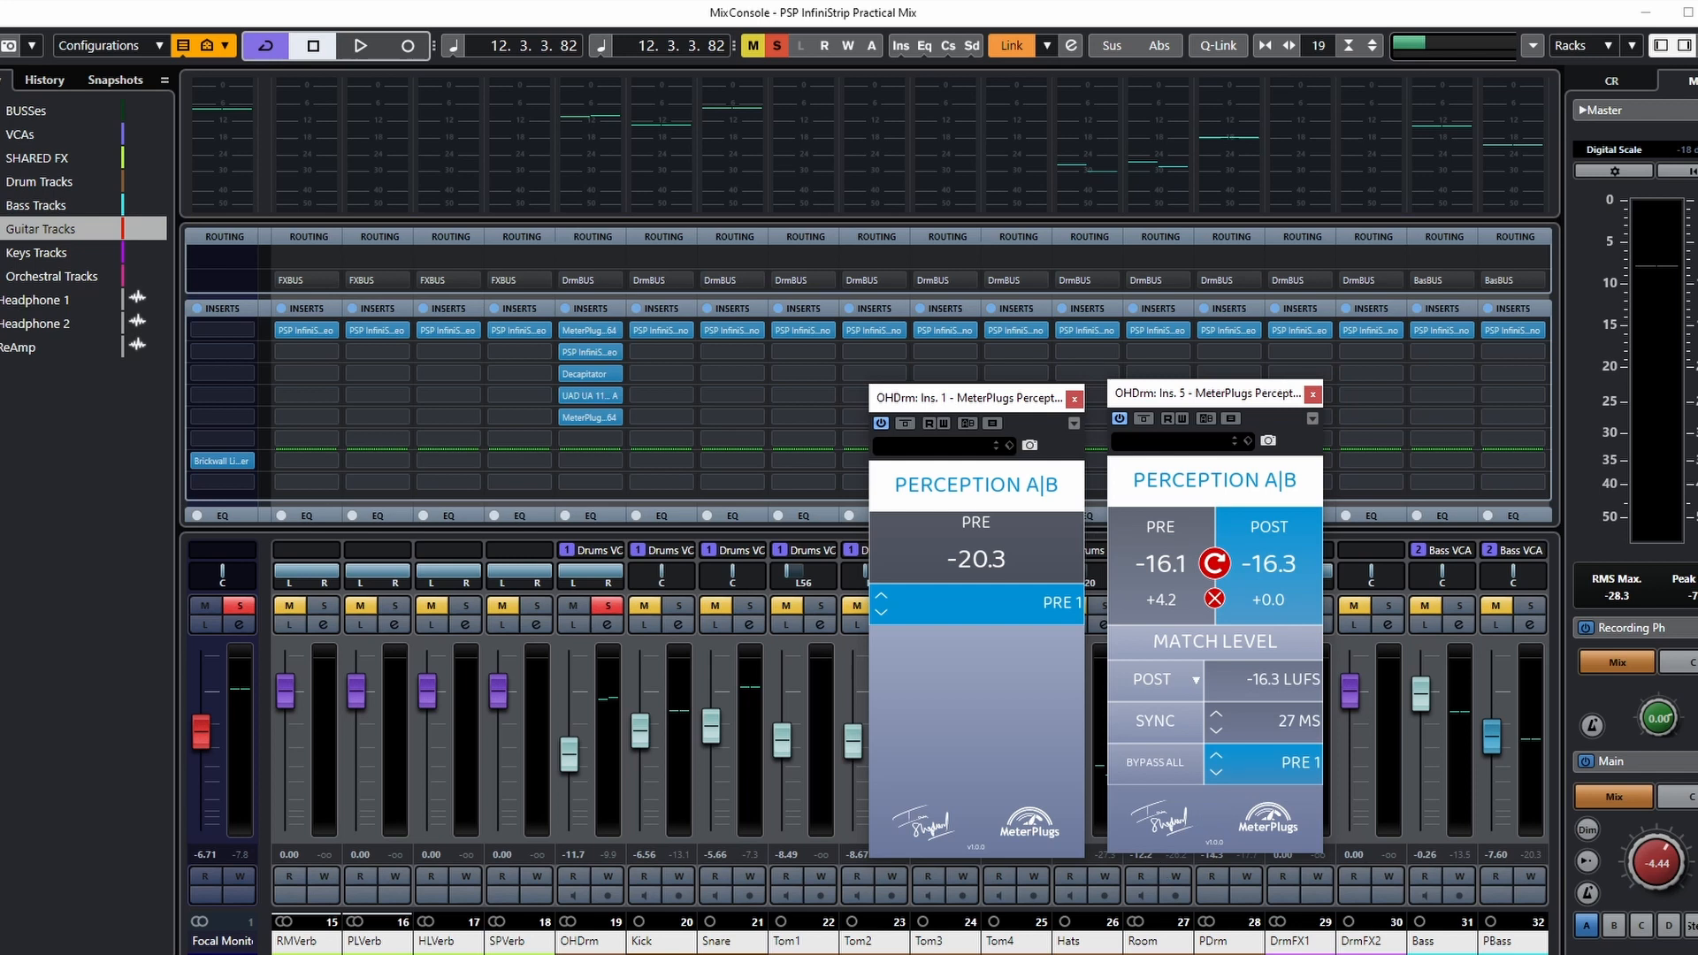
Step: Close both OHDrm Perception AB windows and move Kick's PSP InfiniStrip from the first insert slot to the second
left_click(1074, 398)
left_click(1314, 394)
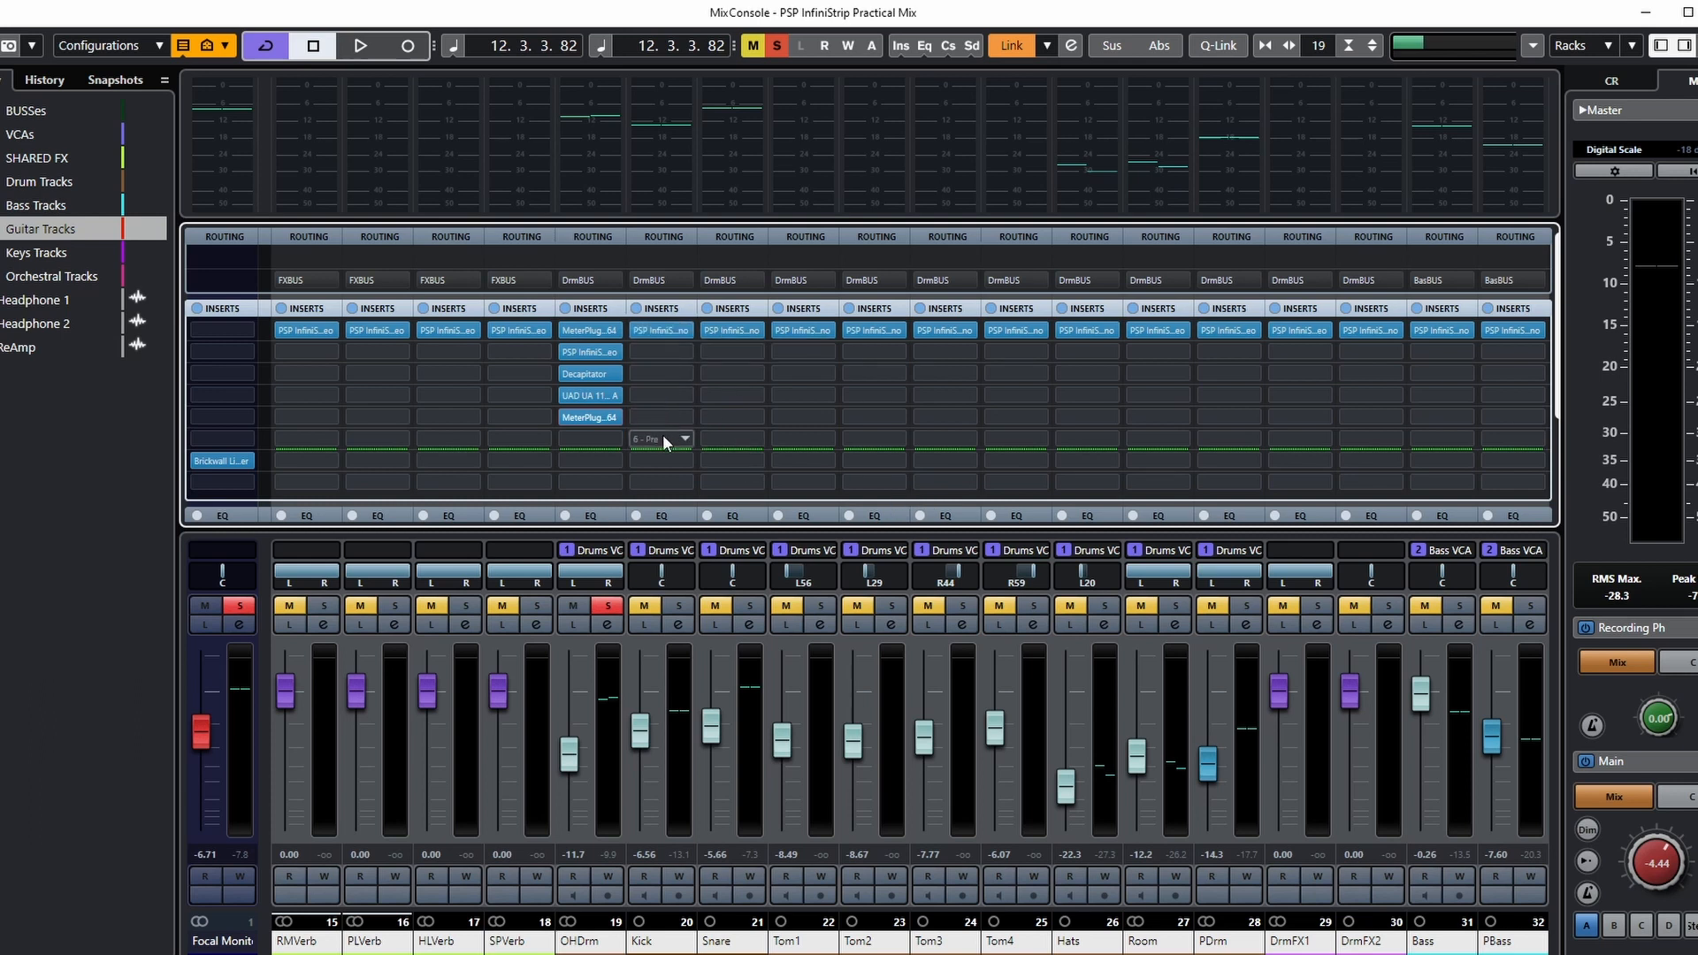
left_click_drag(659, 334, 659, 353)
Step: Insert MeterPlugs Perception AB x64 in Kick's first slot and set it to PRE mode
left_click(685, 332)
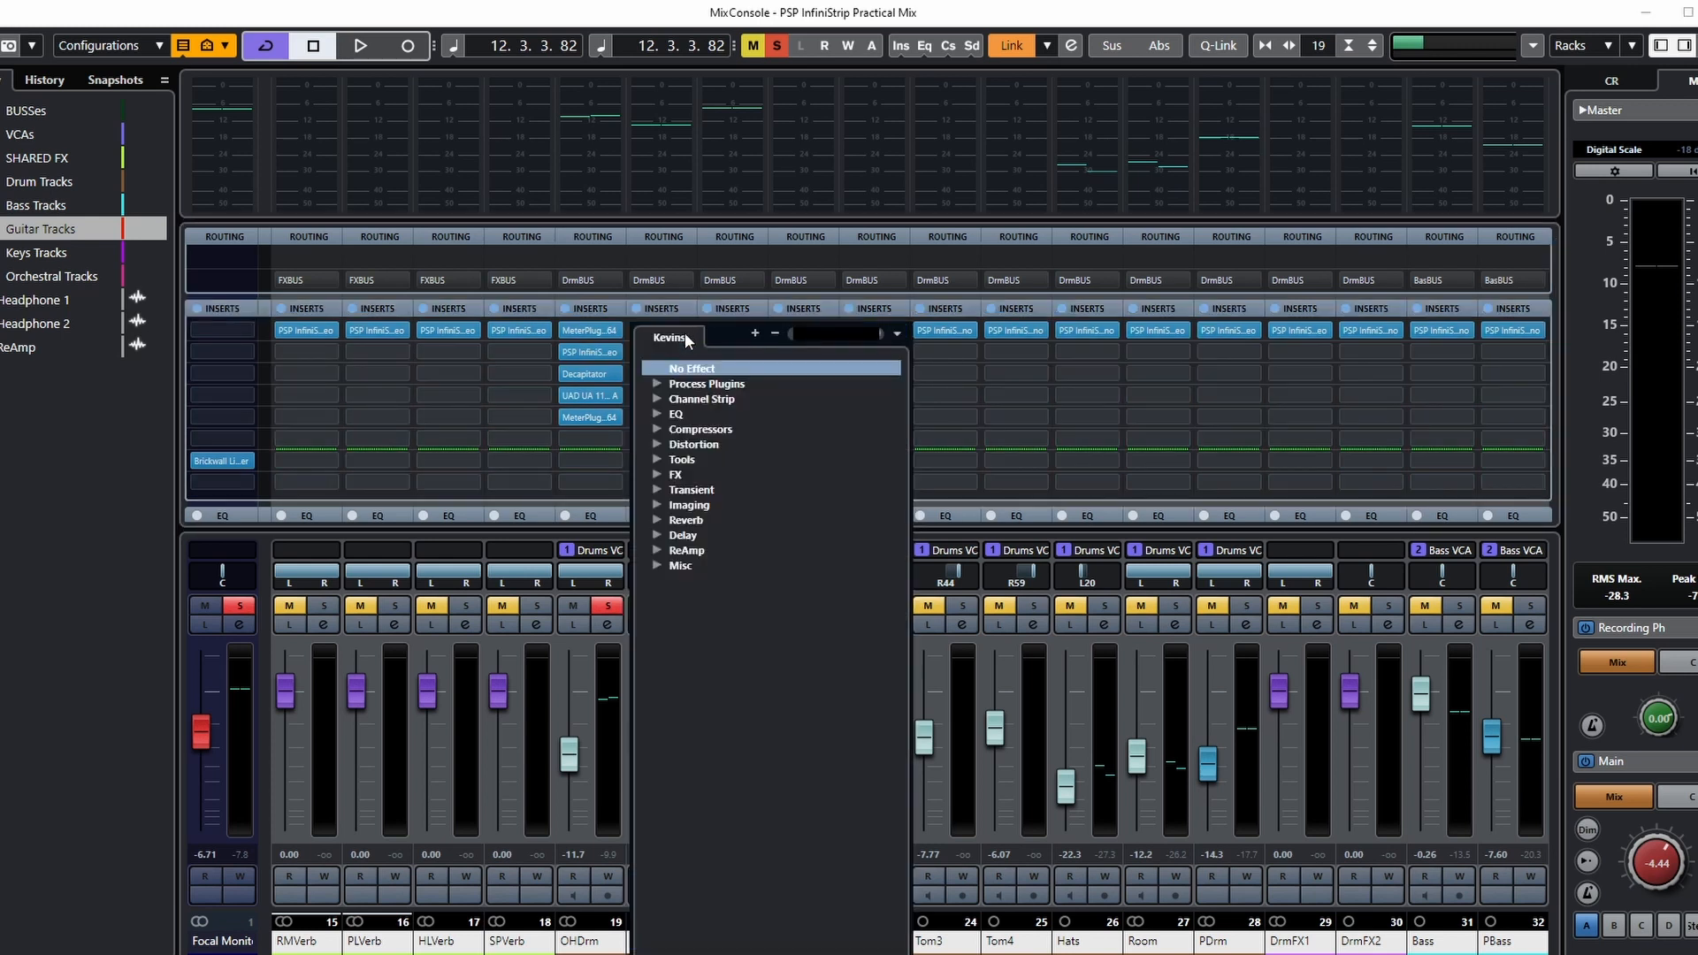
type("perce")
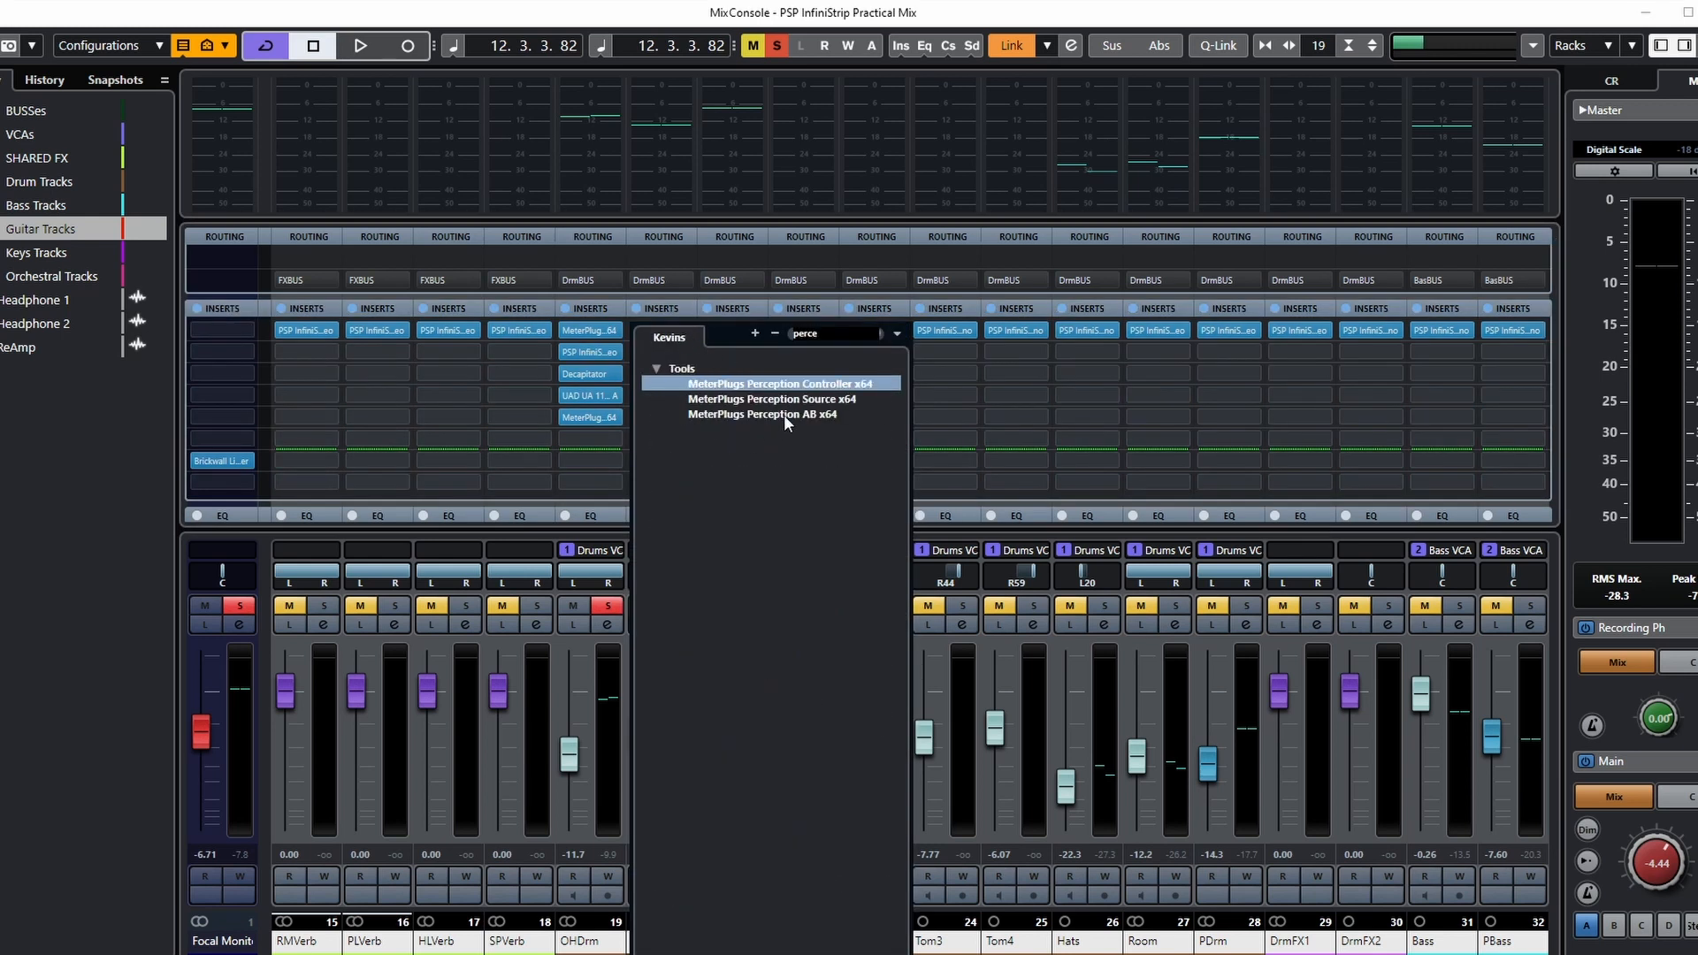
left_click(807, 414)
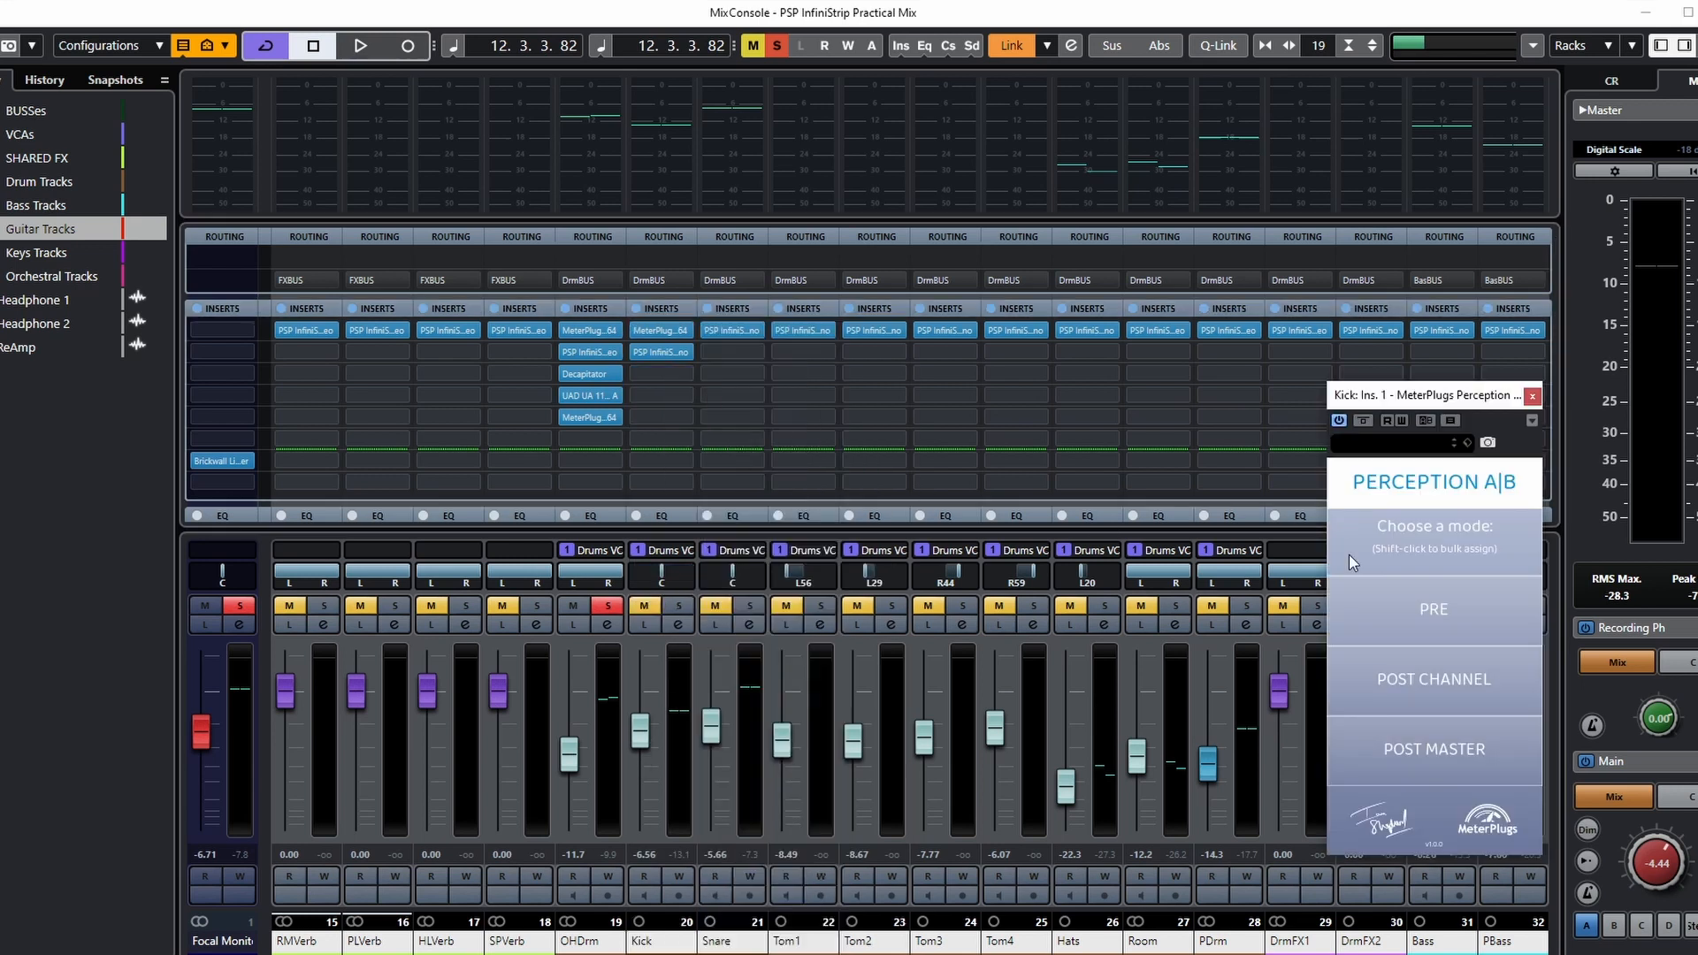
left_click(1430, 610)
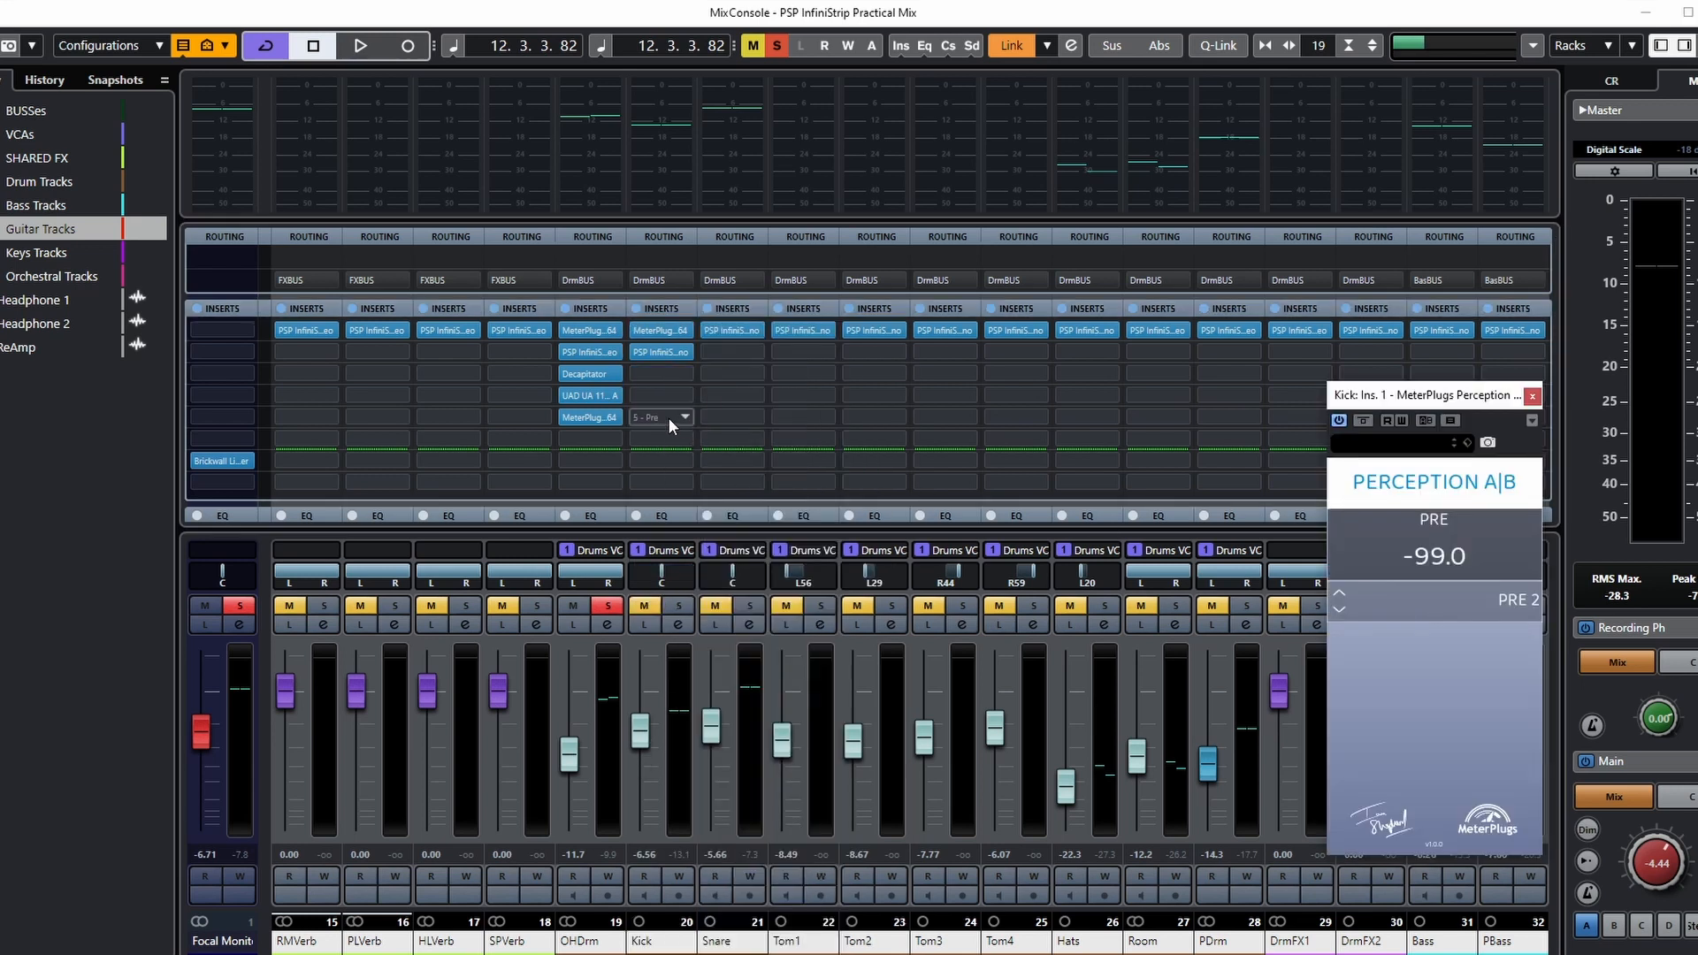
Step: Insert MeterPlugs Perception AB x64 in Kick's fifth slot and set it to POST CHANNEL mode
left_click(669, 421)
type("perc")
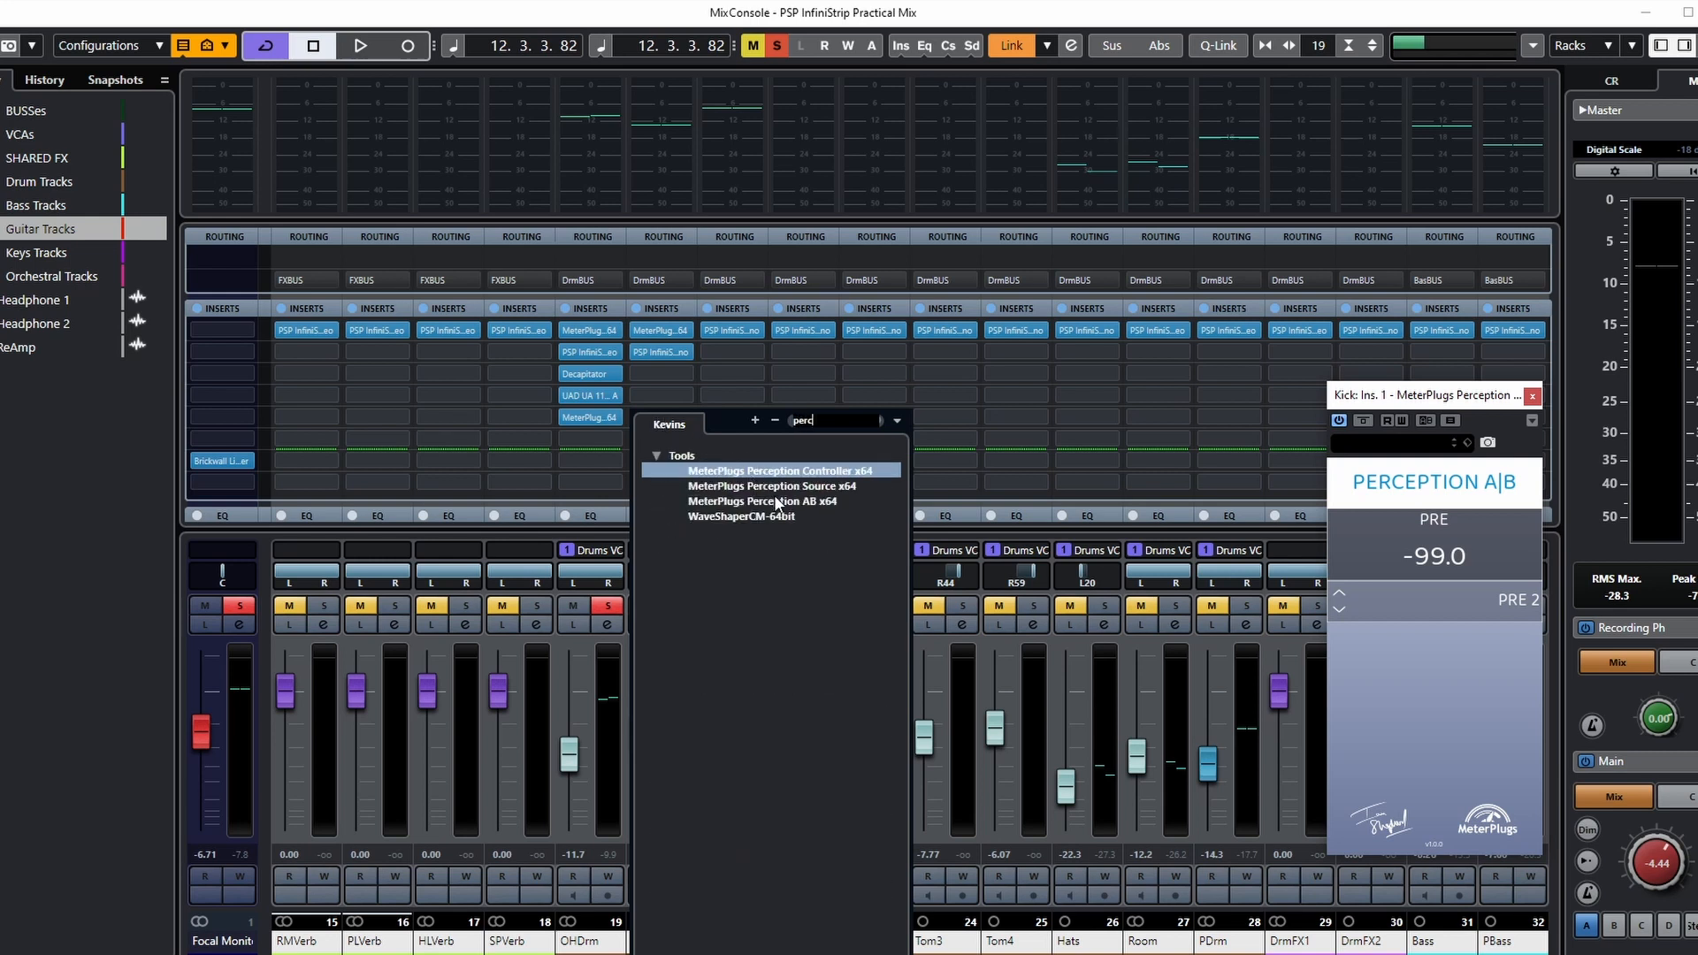
left_click(772, 495)
left_click(1165, 686)
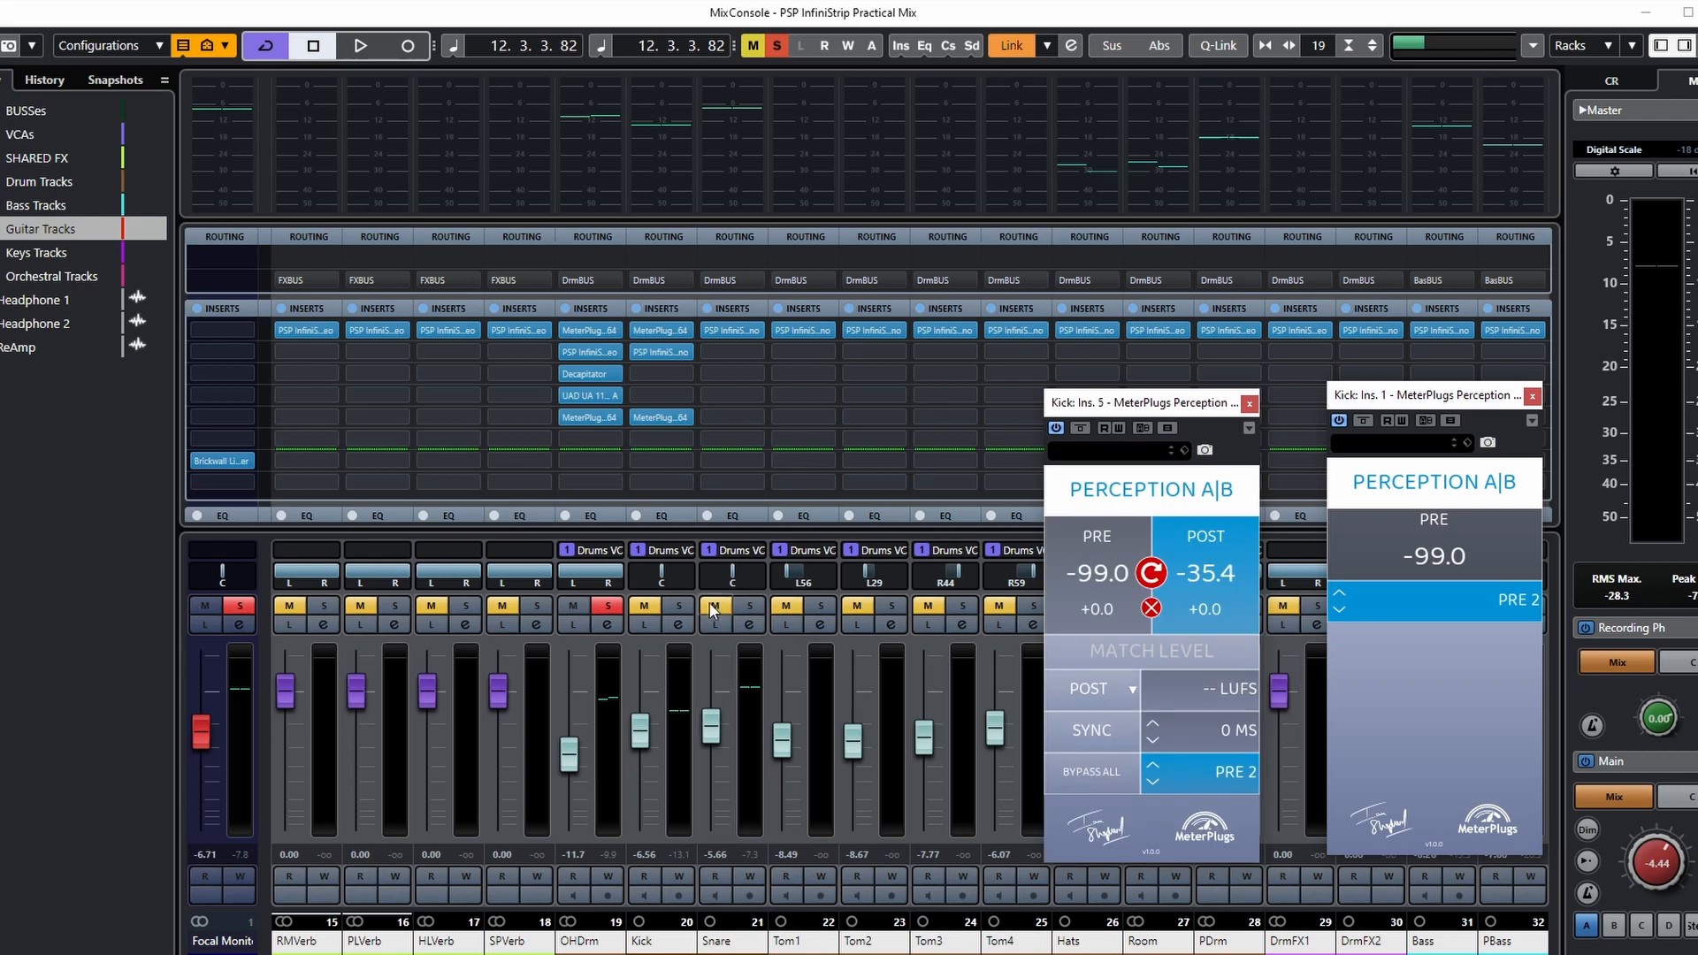
Step: Solo Kick instead of OHDrm and start playback to feed Kick's Perception AB pair
left_click(679, 606)
left_click(607, 606)
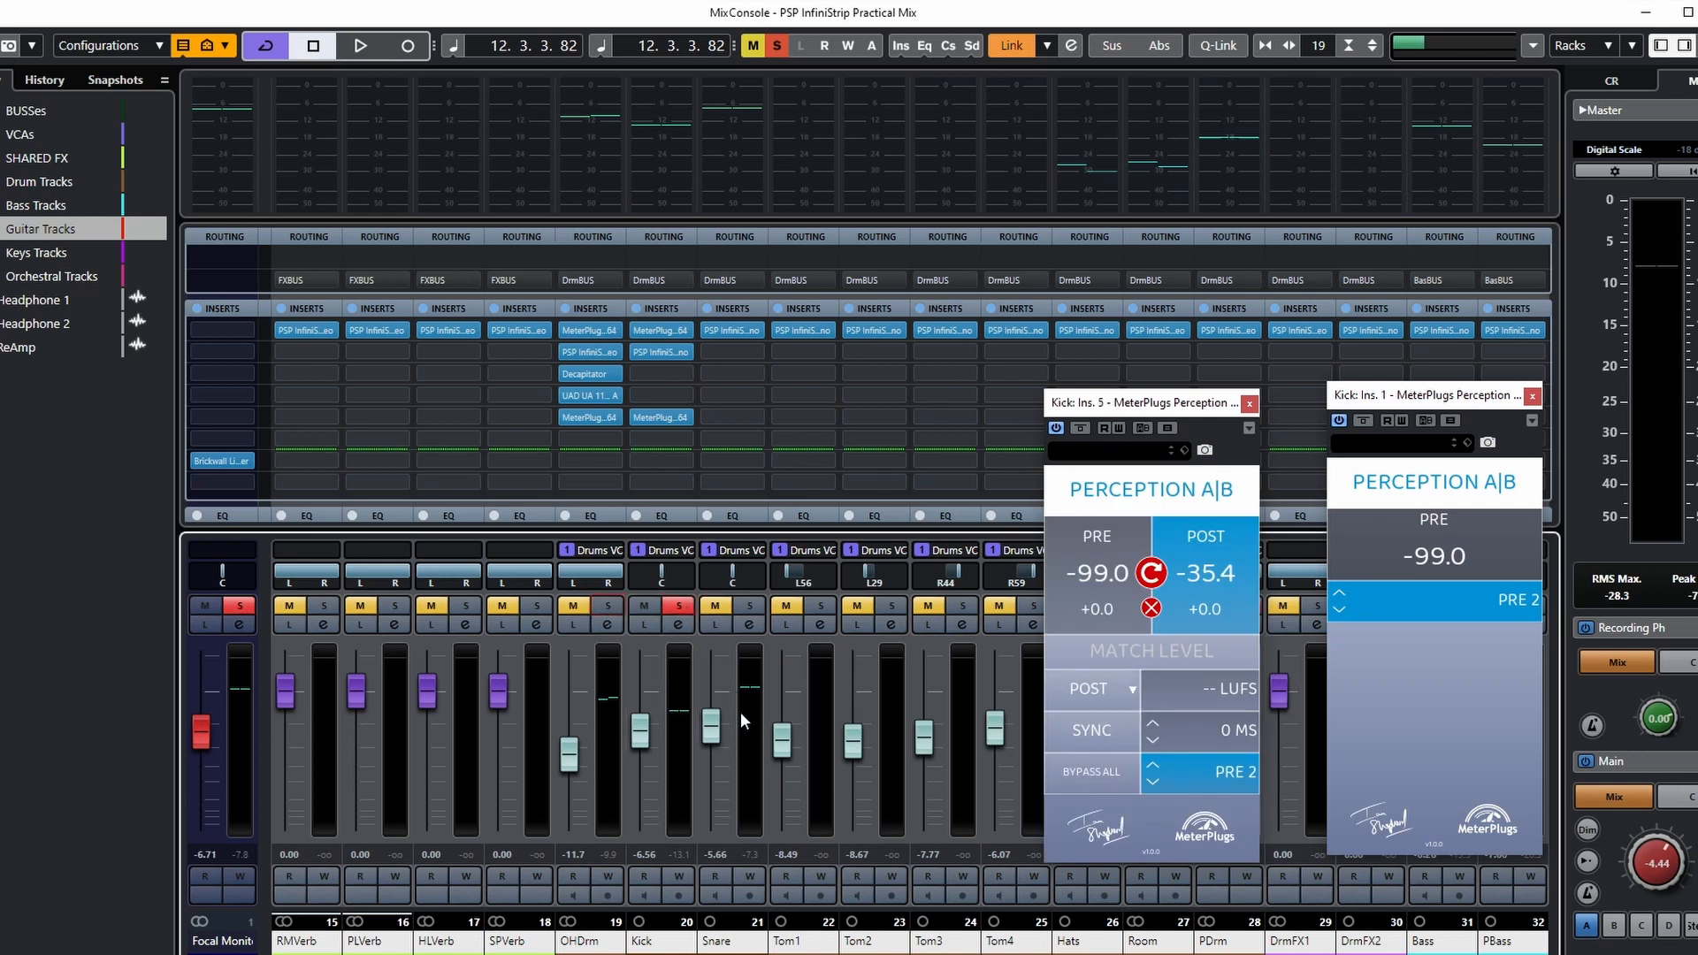
key("space")
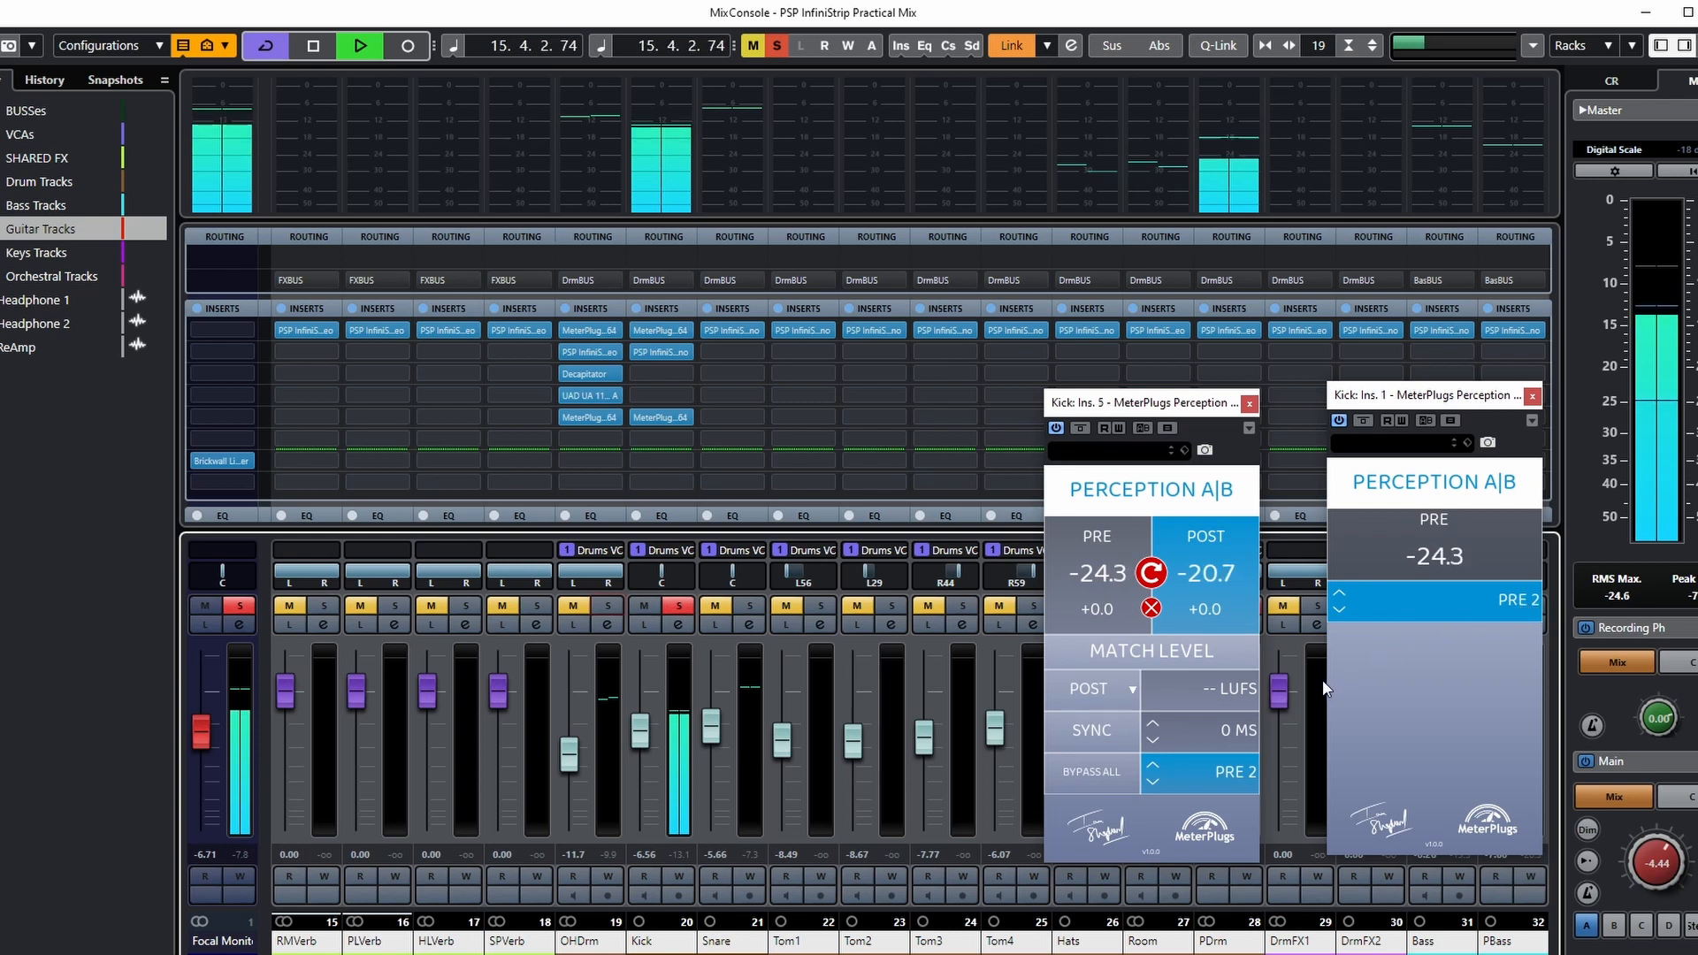
Step: Match Kick's processed and unprocessed levels in its POST CHANNEL Perception AB, compare PRE against POST, and stop playback
left_click(1144, 651)
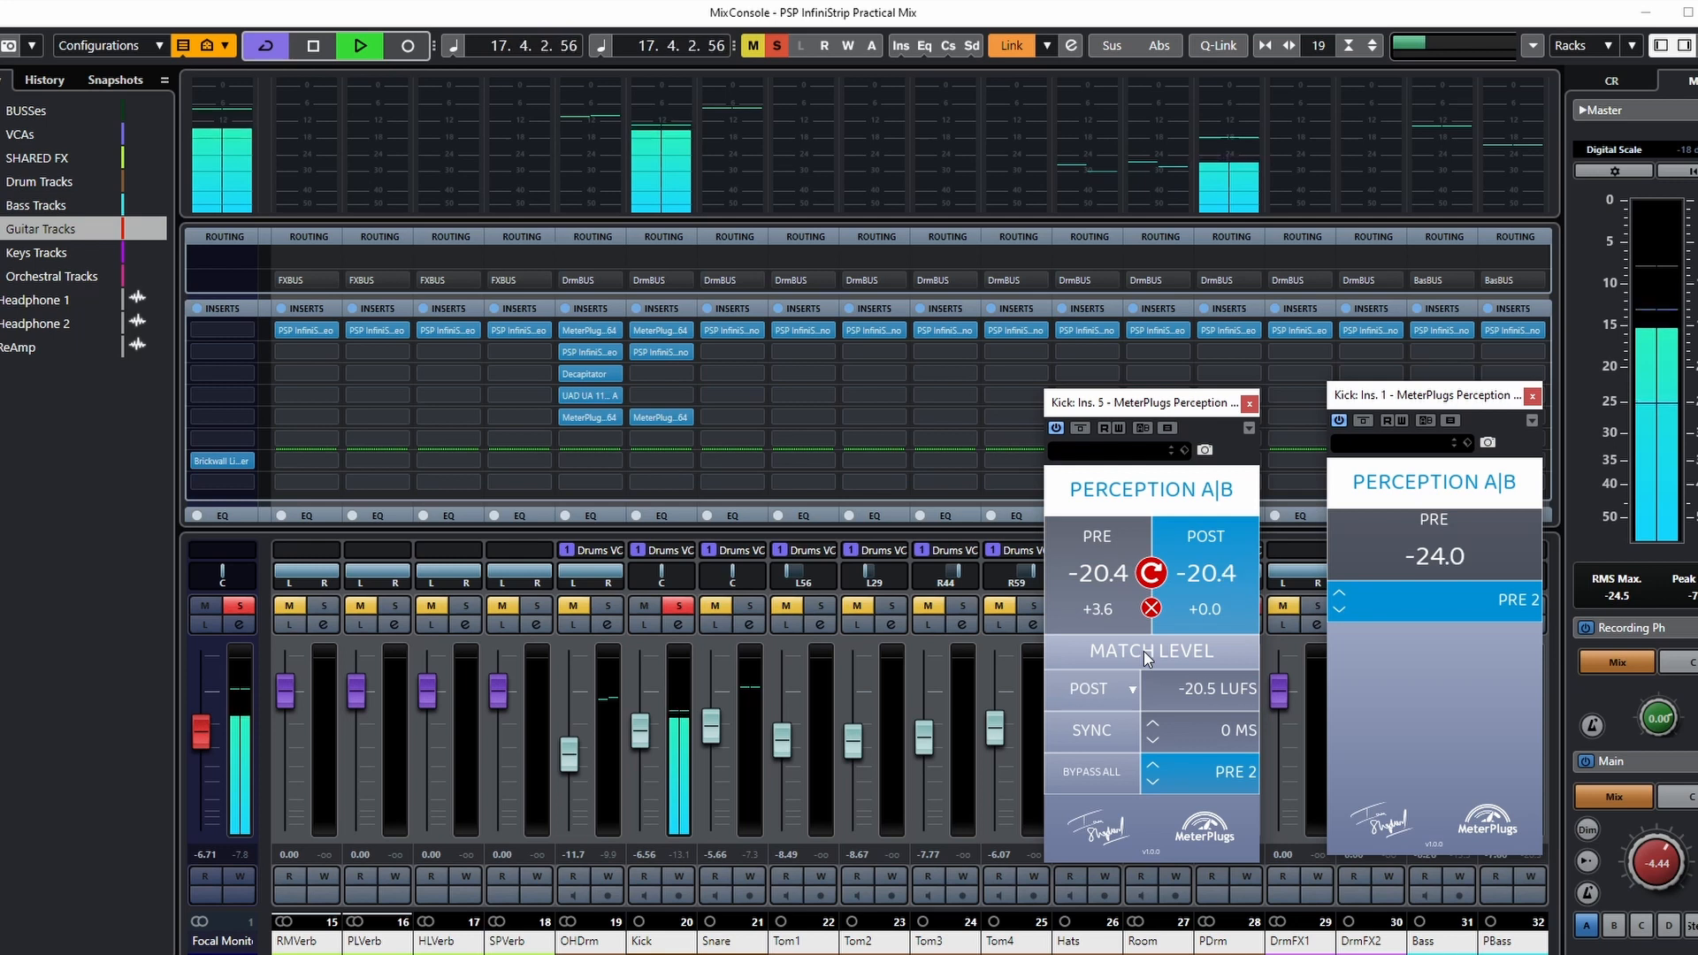
left_click(1097, 598)
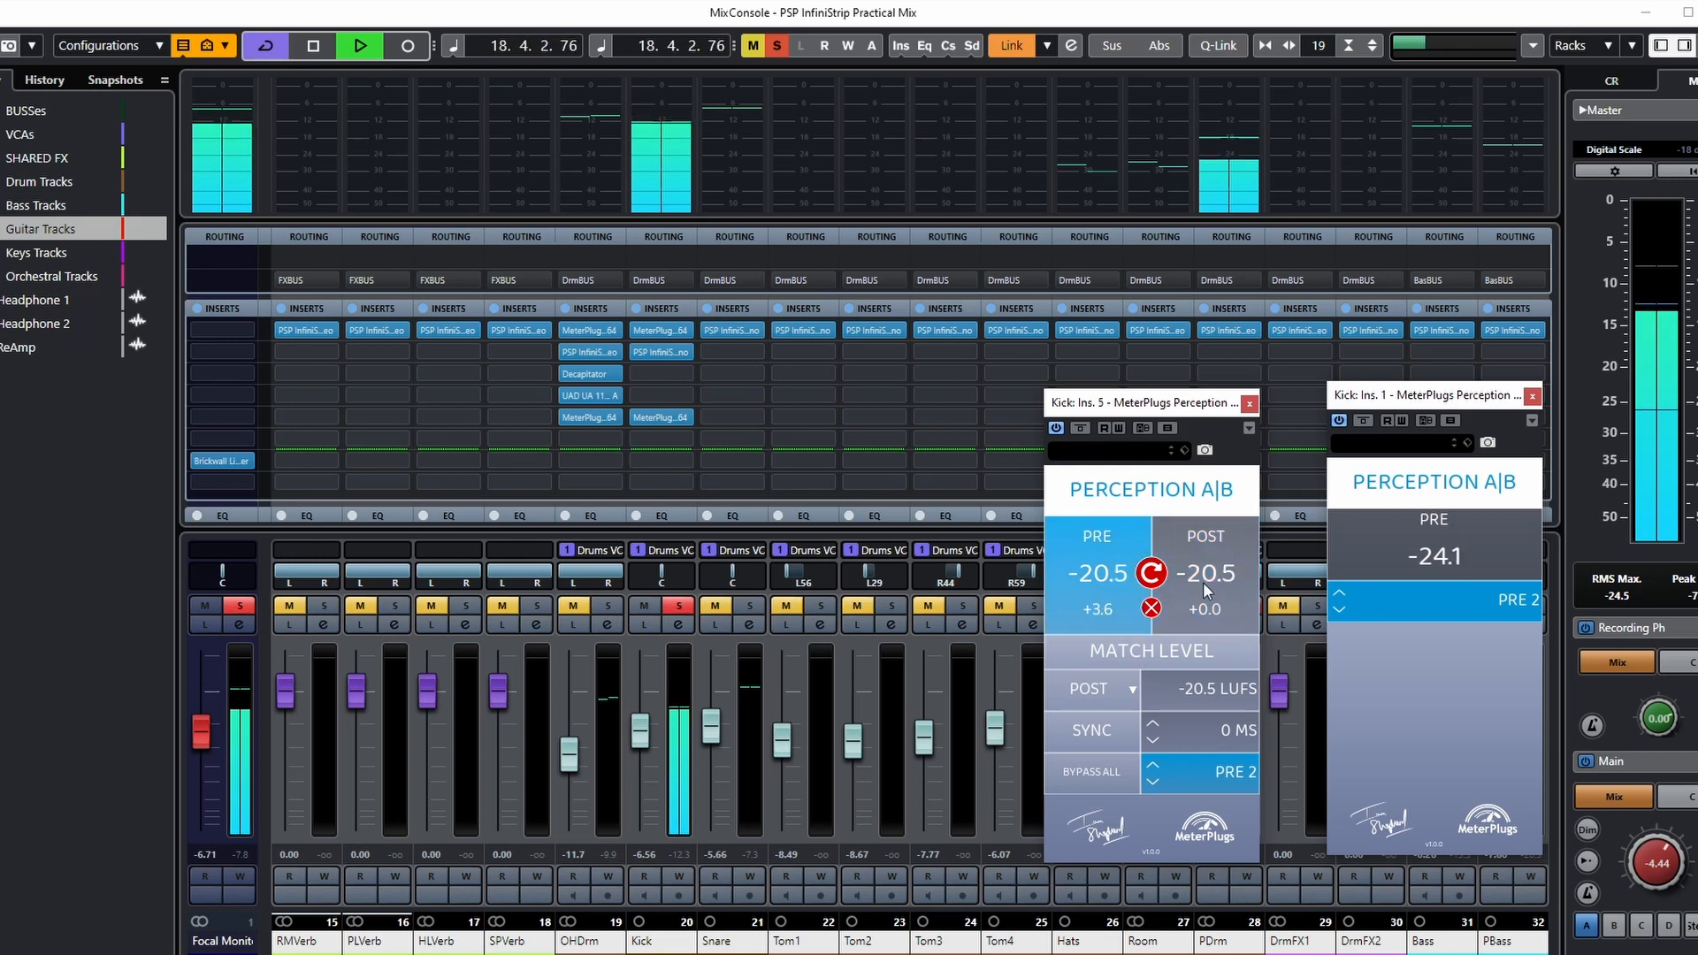
left_click(1202, 582)
left_click(1107, 589)
left_click(1199, 587)
left_click(1107, 587)
left_click(1185, 593)
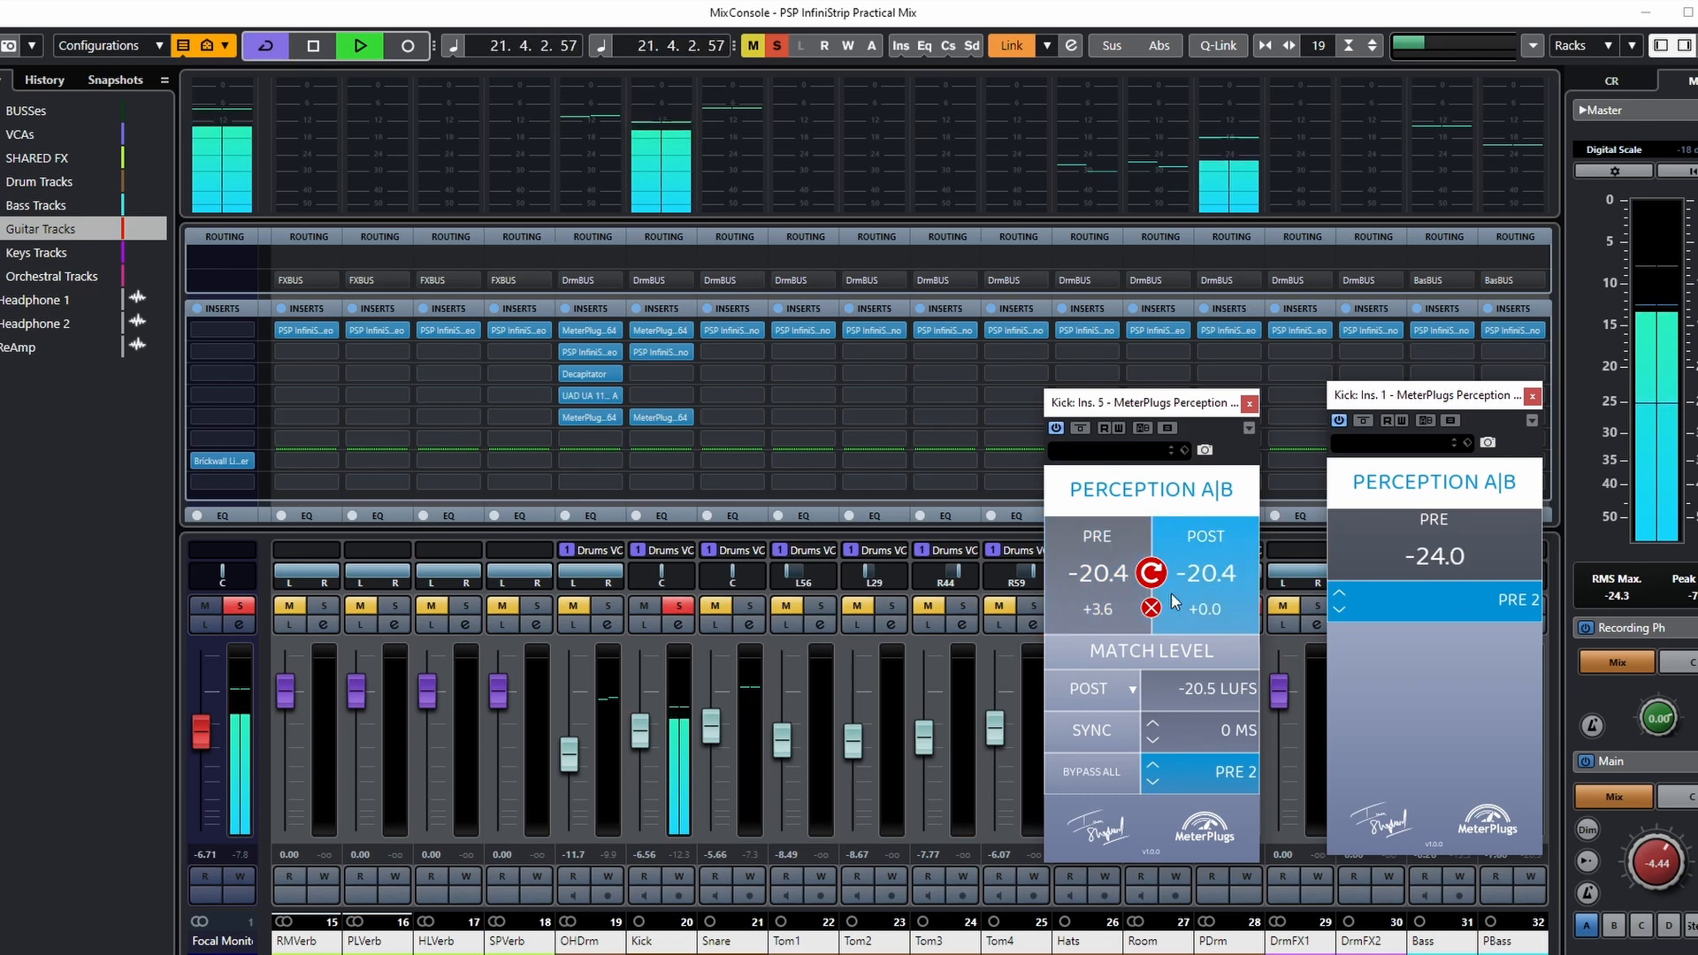
key("space")
Step: Solo OHDrm together with Kick and play both with OHDrm's fifth-slot Perception AB window placed beside Kick's
left_click(607, 605)
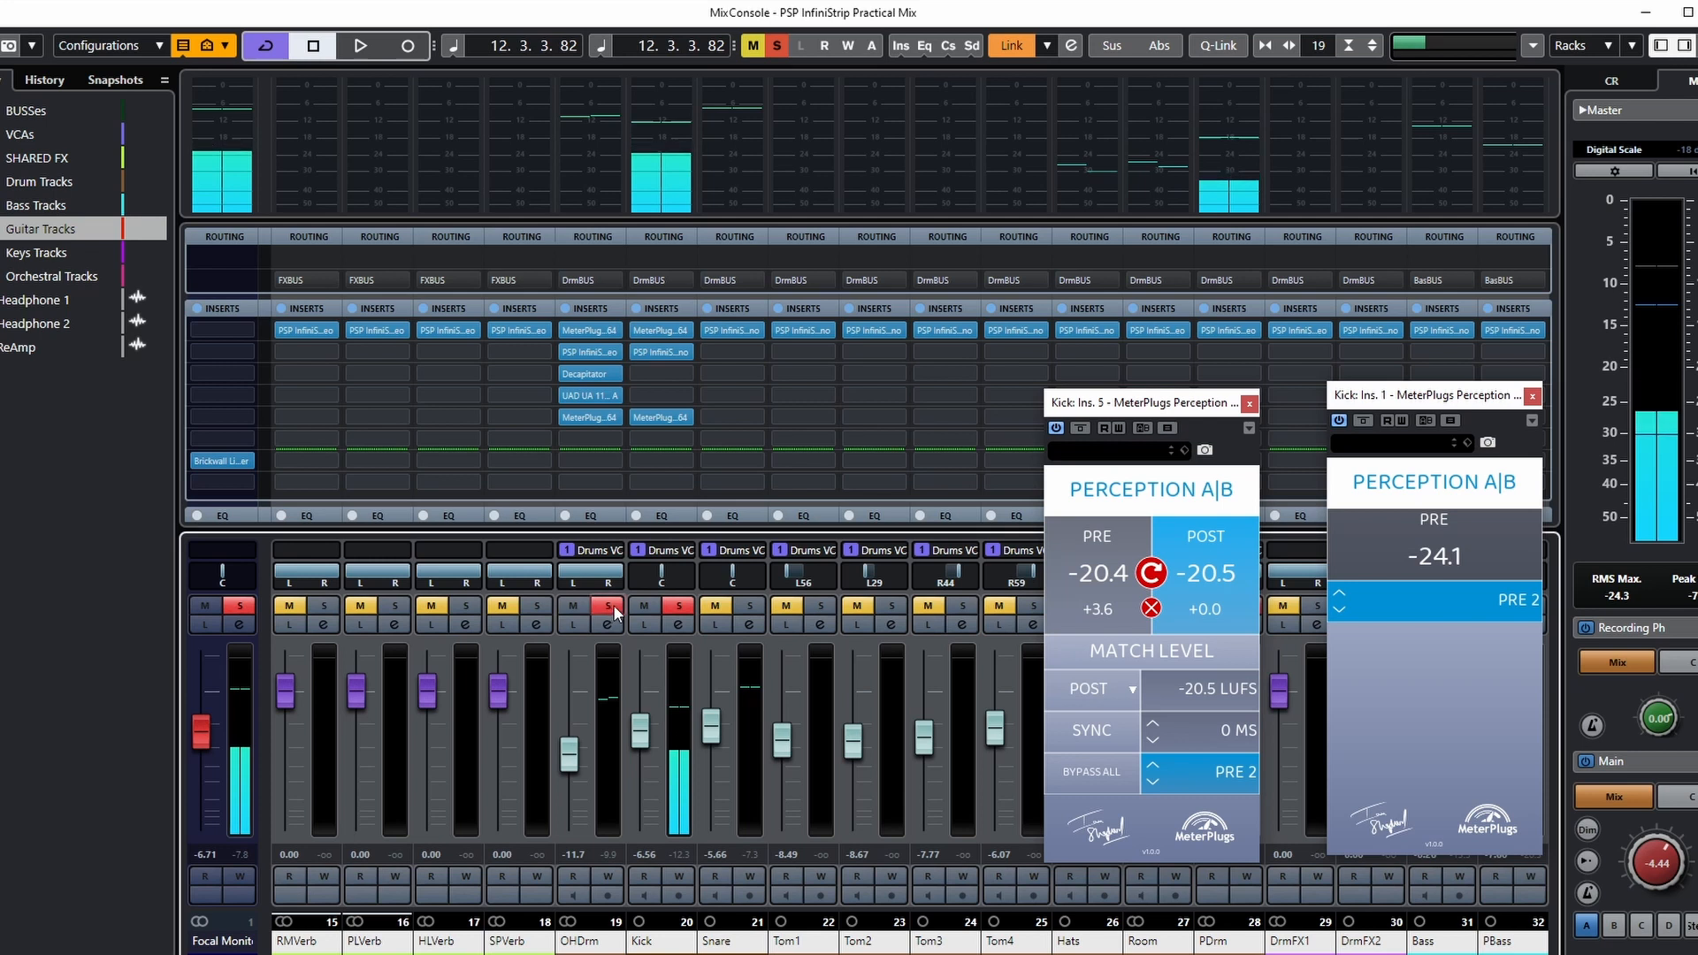
left_click(589, 417)
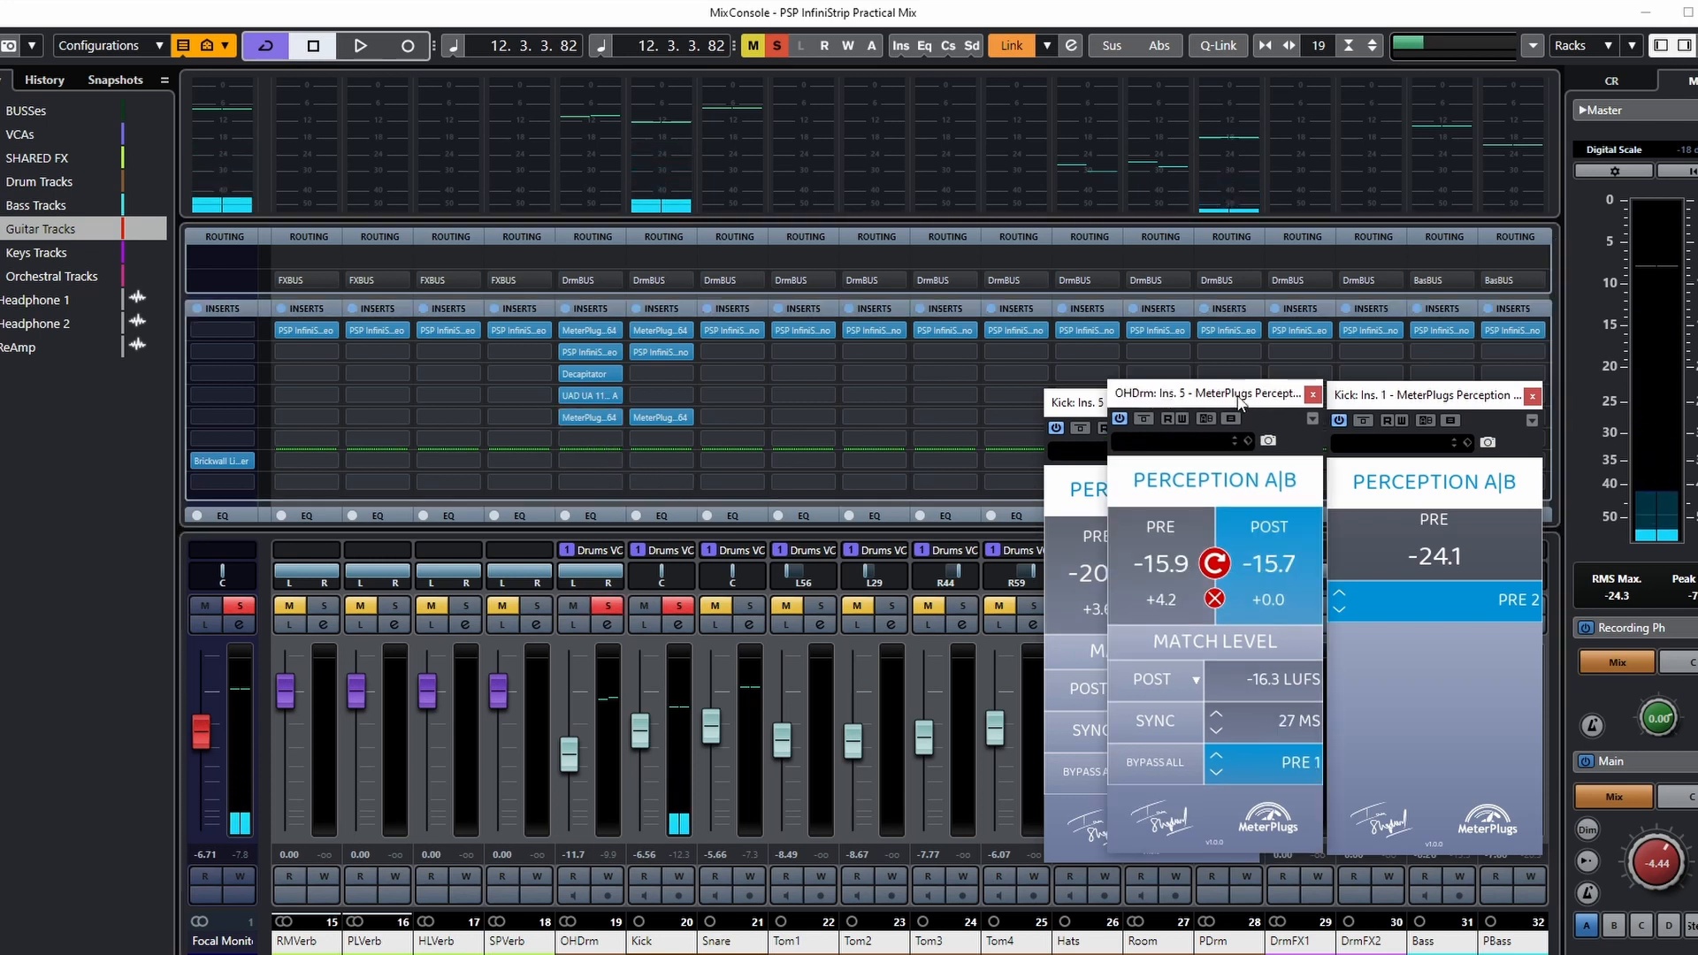
left_click_drag(1241, 403, 920, 412)
key("space")
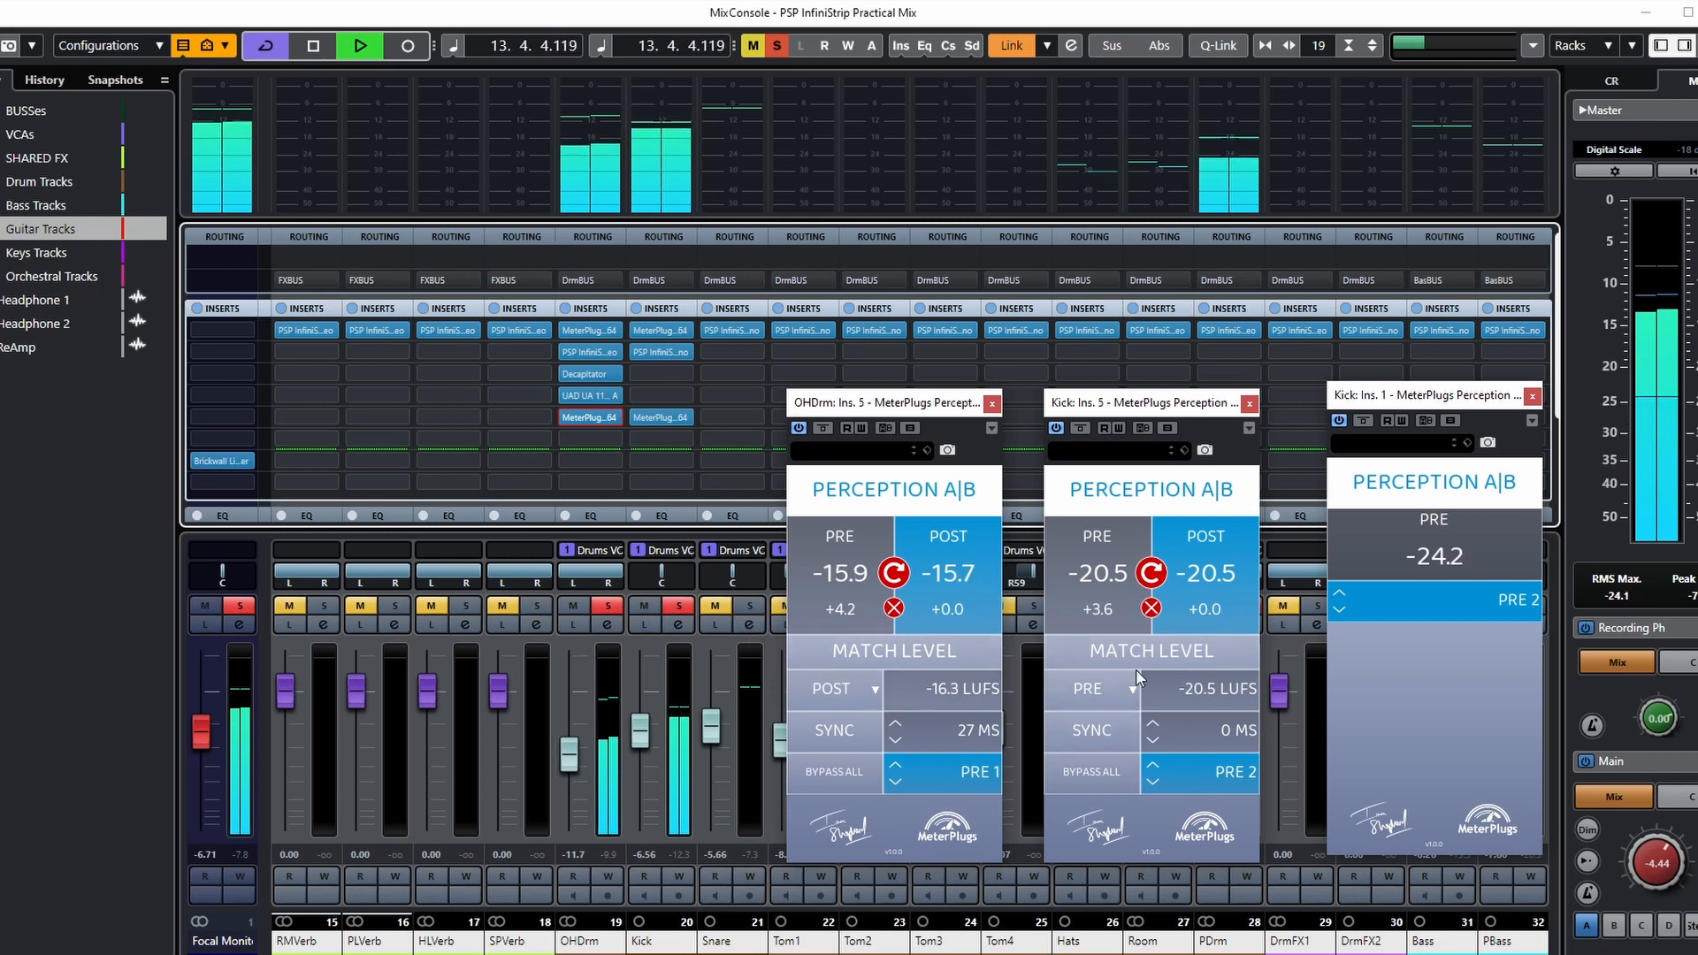
Step: Compare PRE and POST individually during playback, first on Kick and then on OHDrm
left_click(1079, 617)
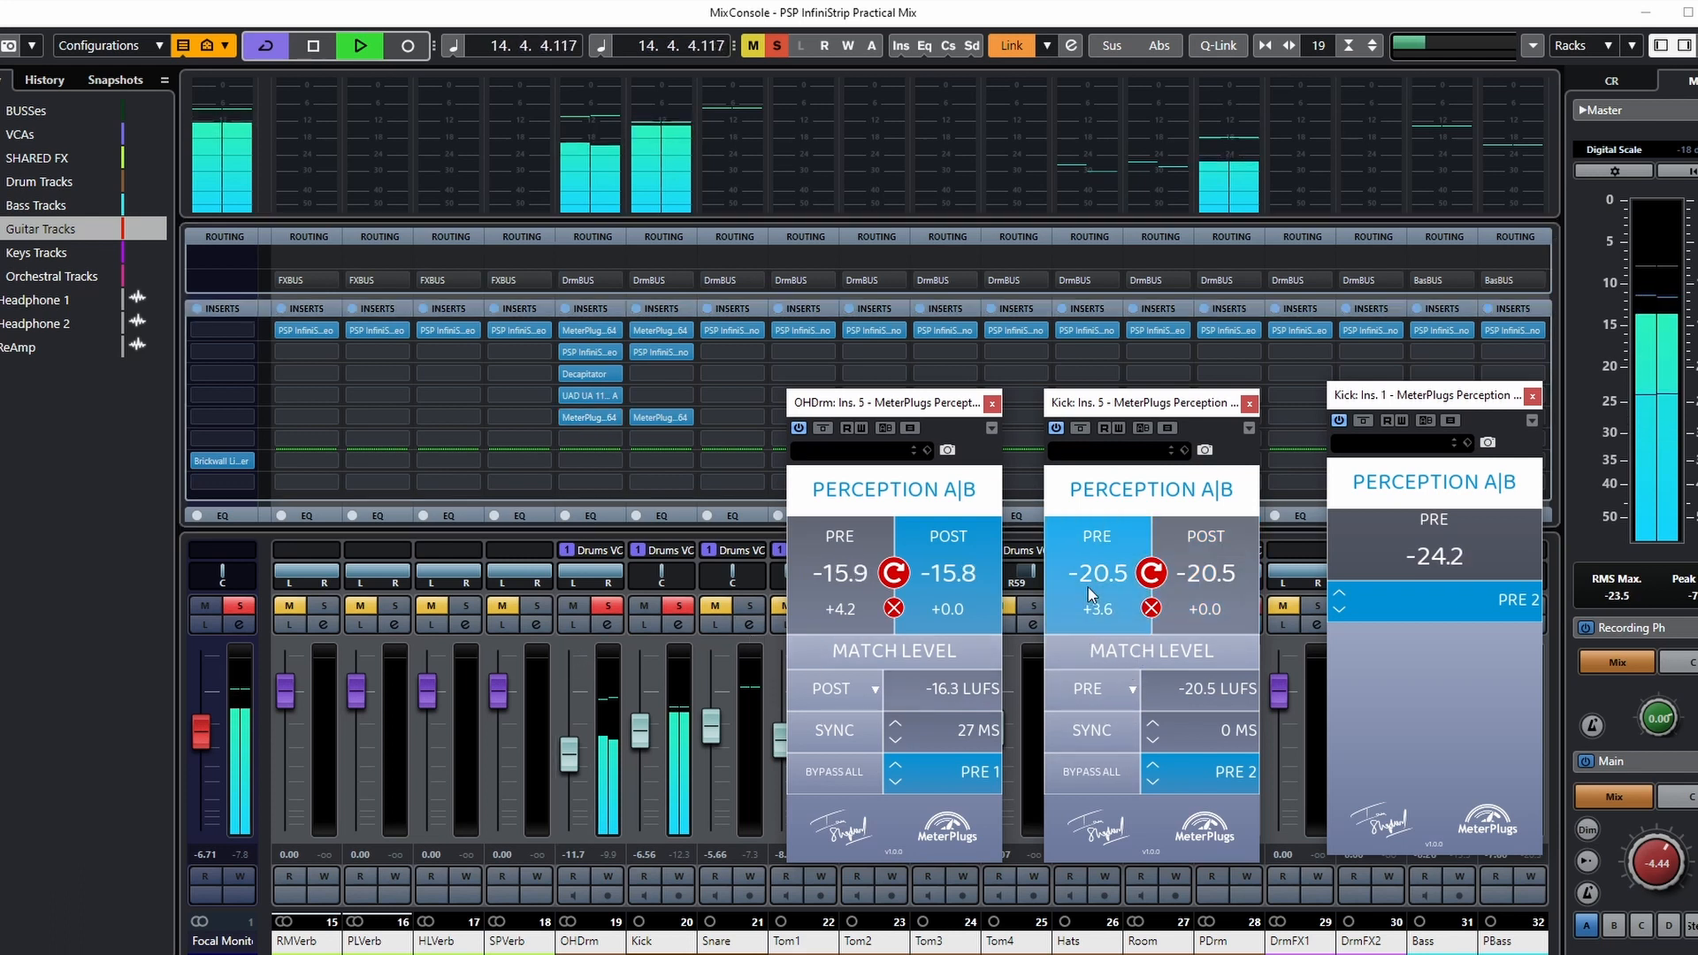
left_click(1183, 572)
left_click(1109, 582)
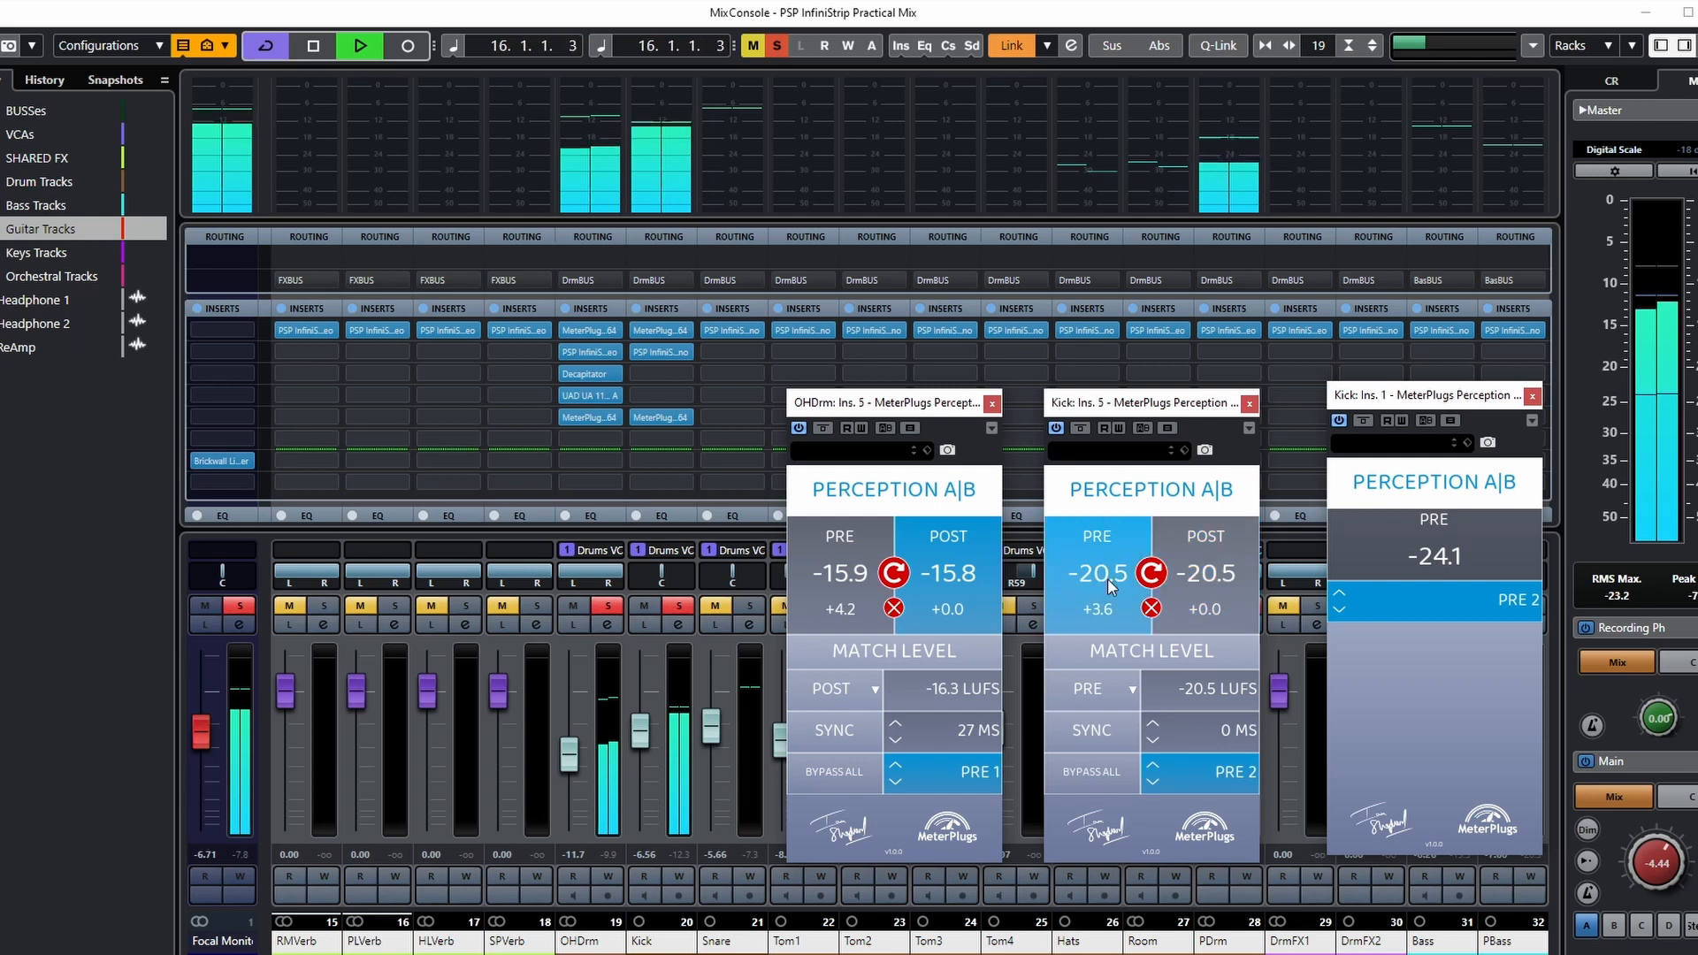
left_click(1206, 581)
left_click(825, 599)
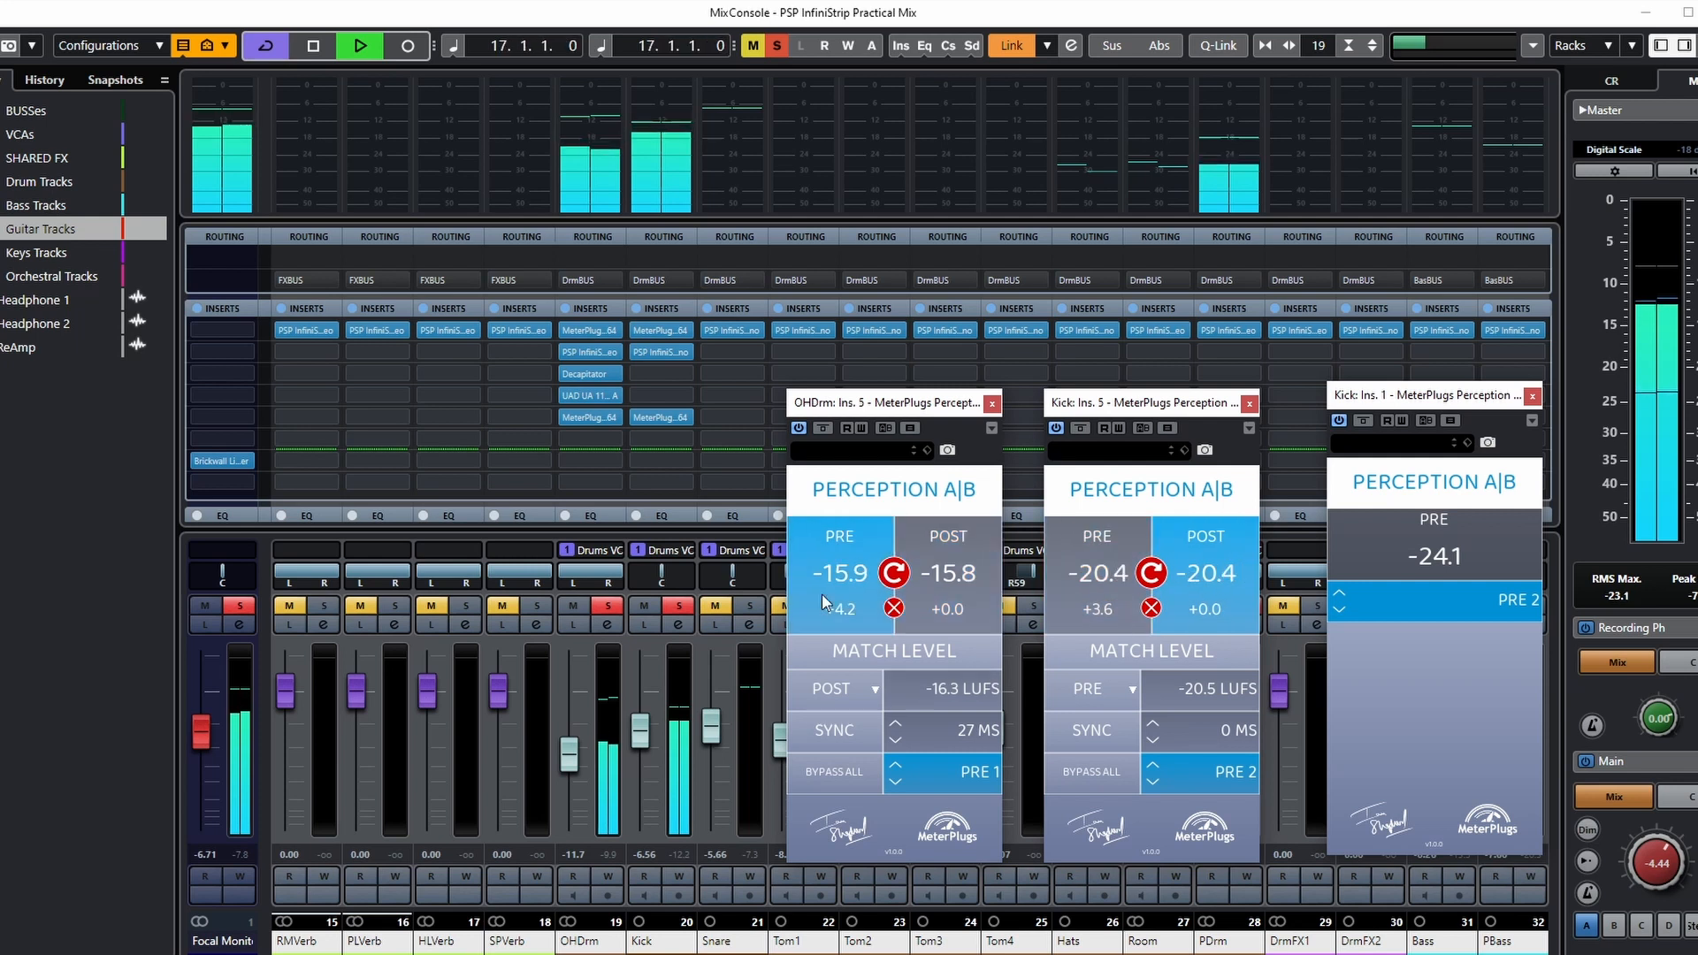
left_click(953, 590)
left_click(832, 592)
left_click(937, 586)
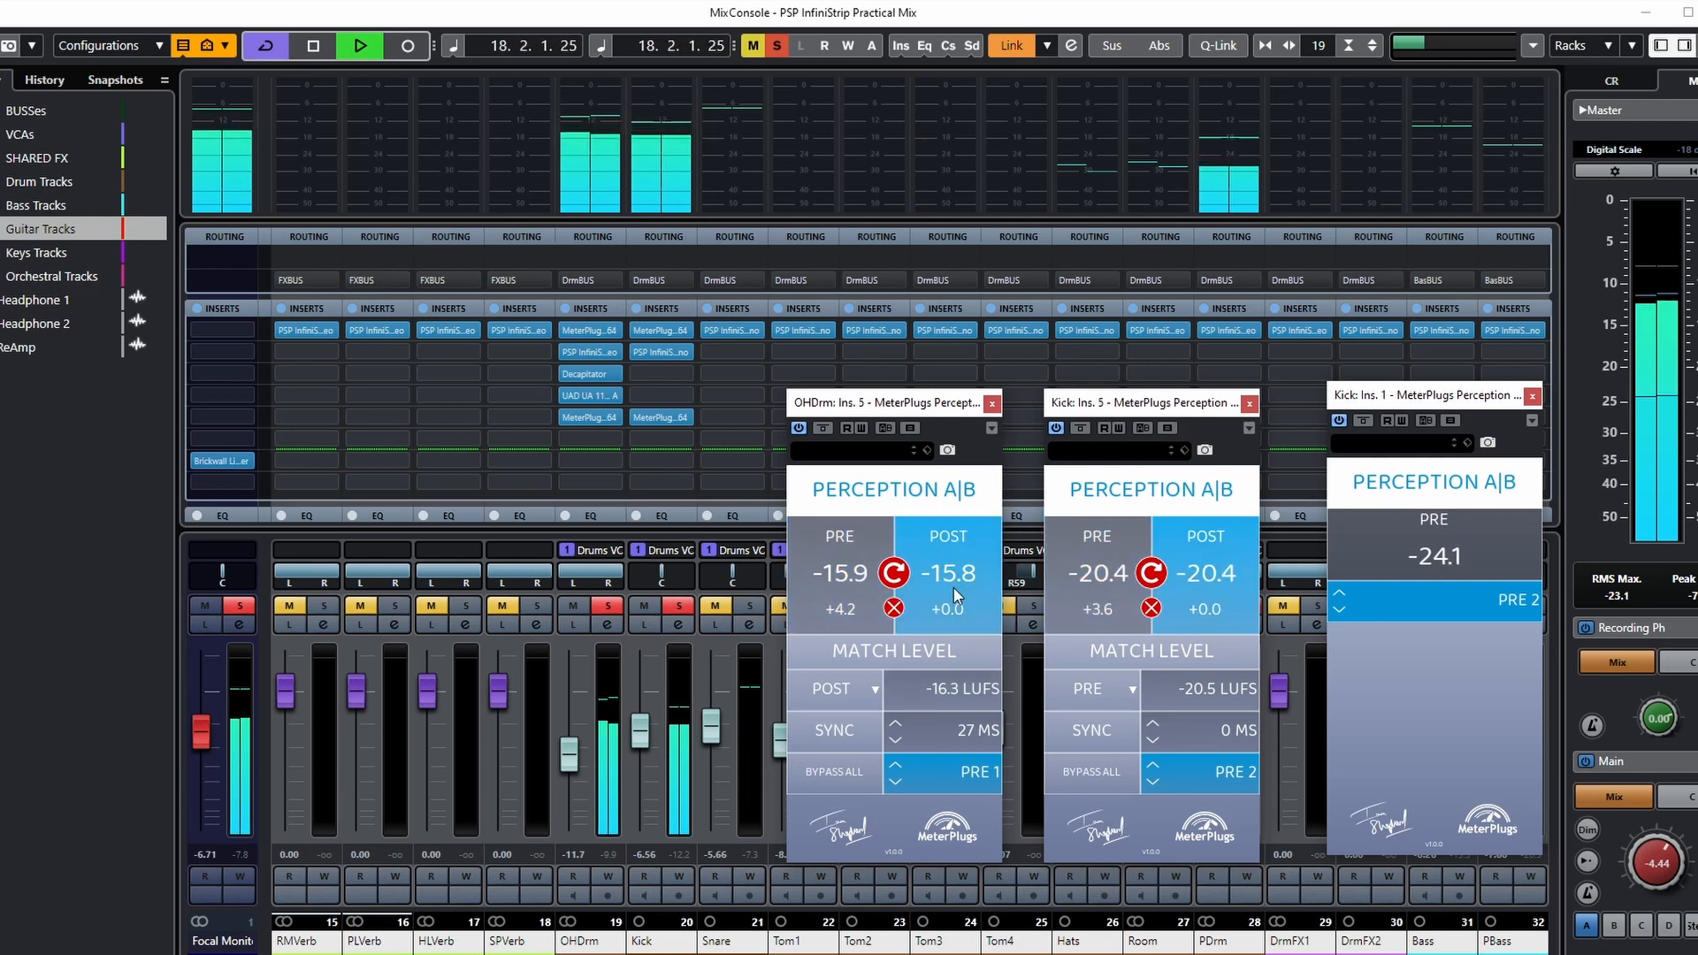
Step: Toggle Bypass All repeatedly from Kick's Perception AB to compare both channels' PRE and POST sound, and stop playback
left_click(1085, 772)
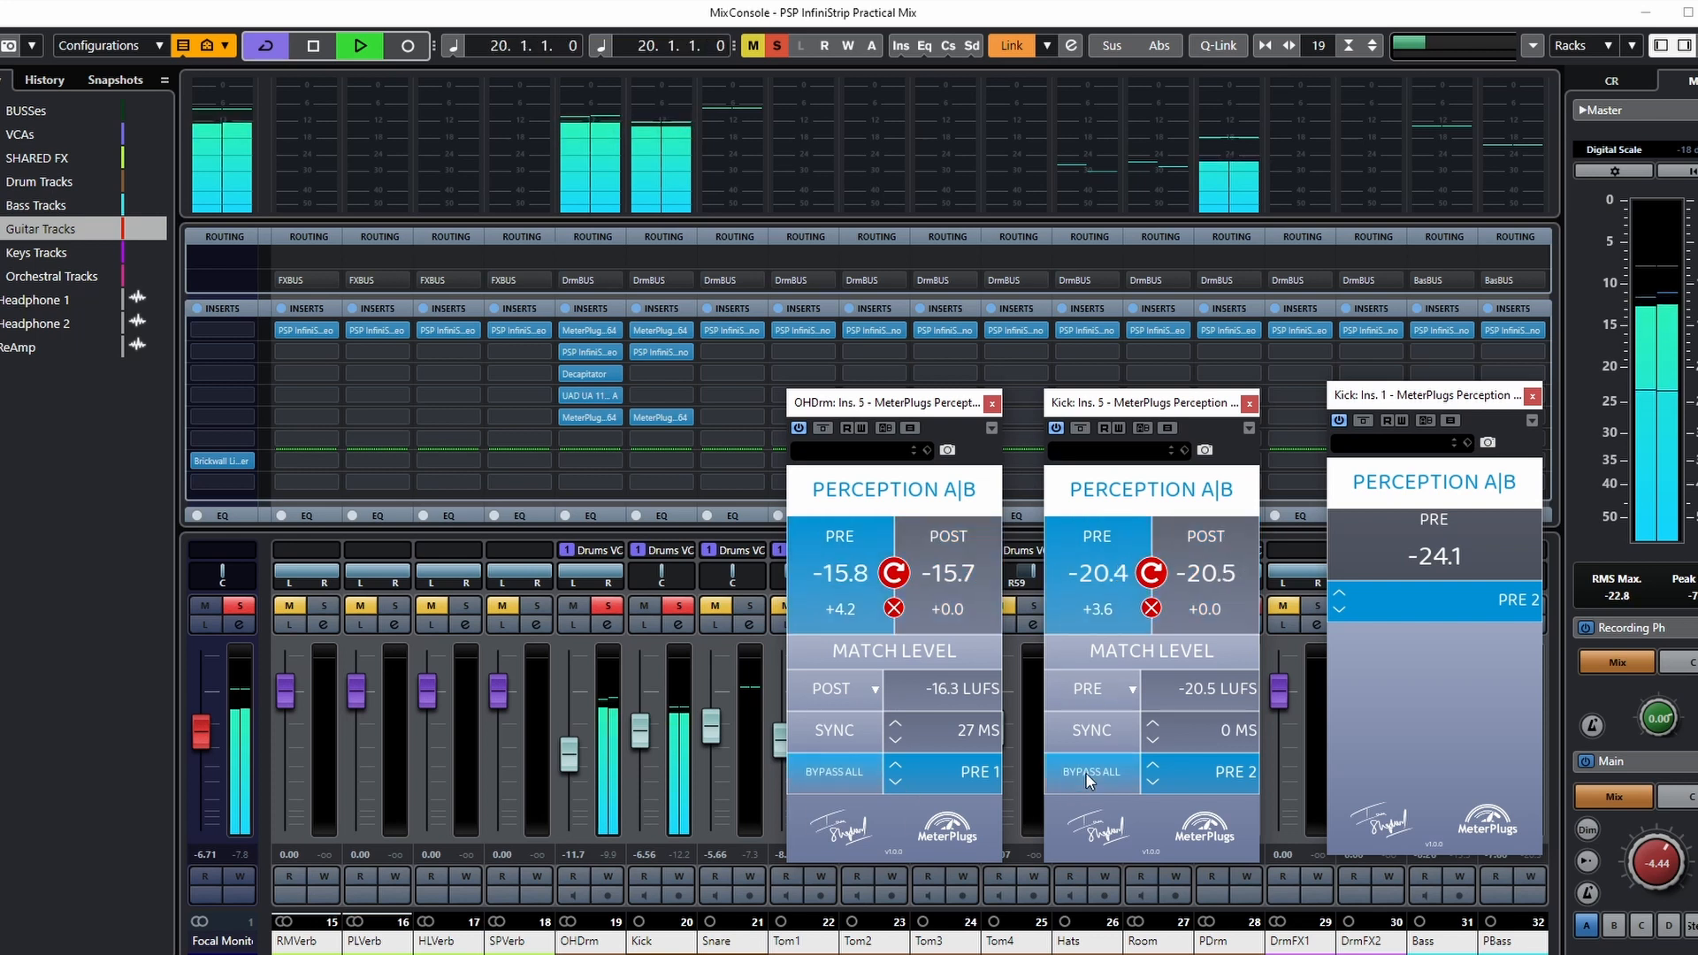
left_click(1085, 772)
left_click(1085, 772)
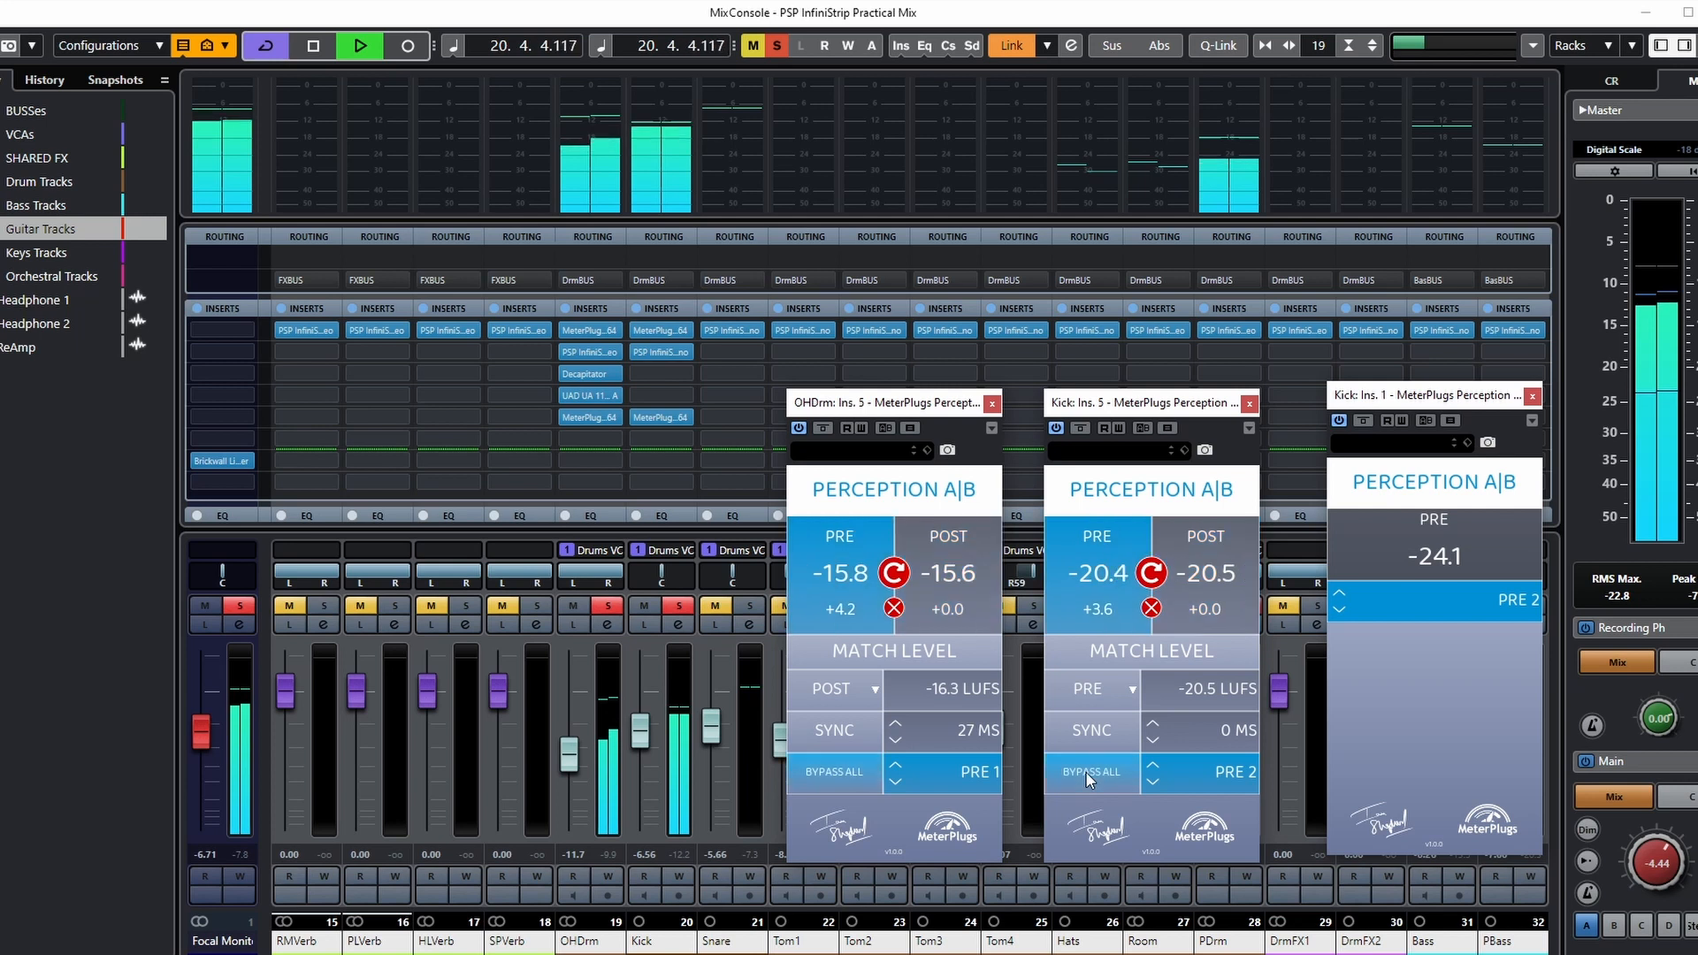
left_click(1085, 772)
left_click(1085, 772)
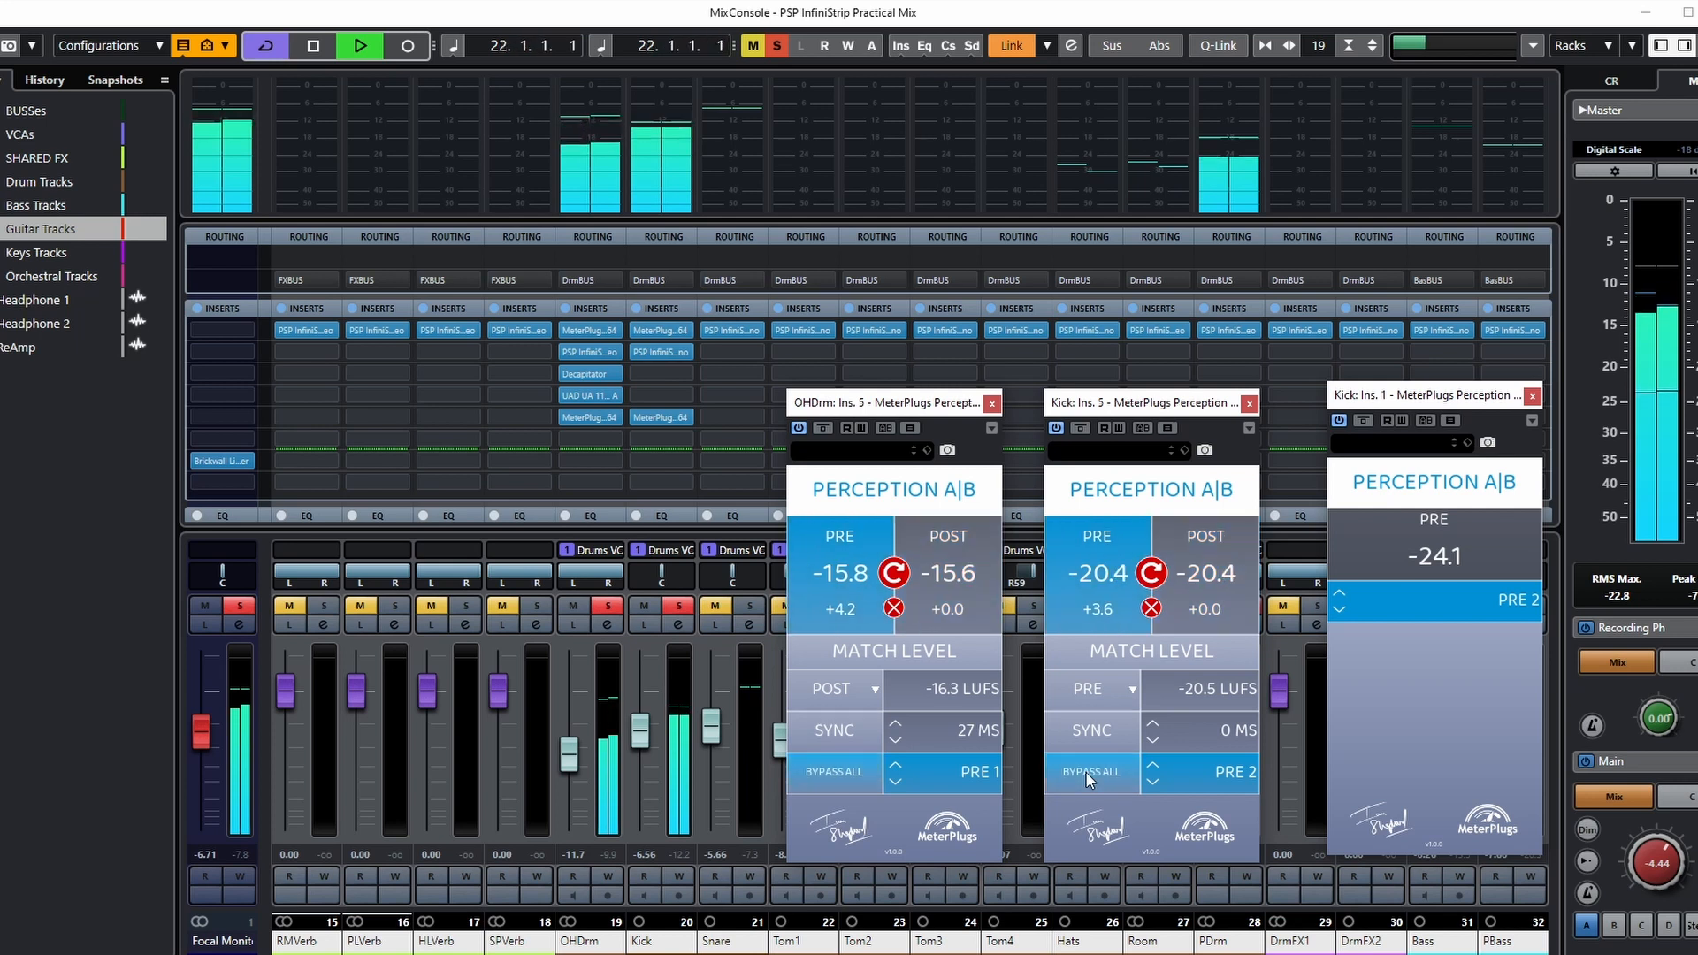
left_click(1085, 772)
left_click(1085, 772)
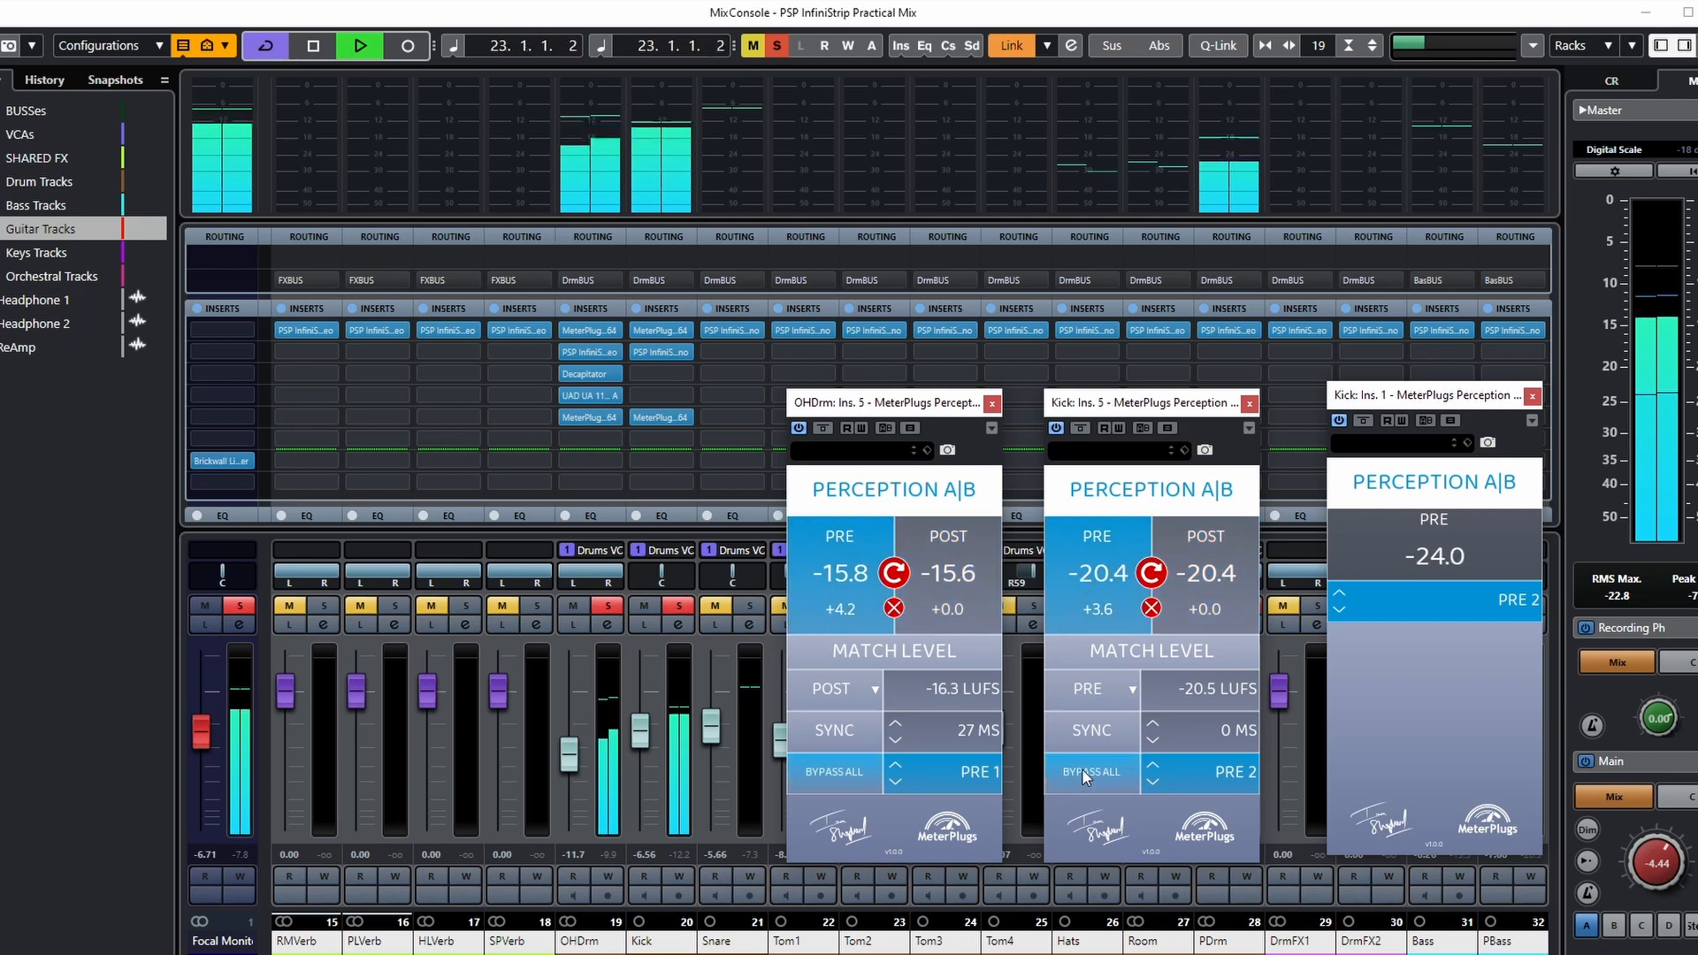
key("space")
Step: Close Kick's first-slot Perception AB window and move PSP InfiniStrip from the first to the second insert slot on Snare through PDrm
left_click(1532, 397)
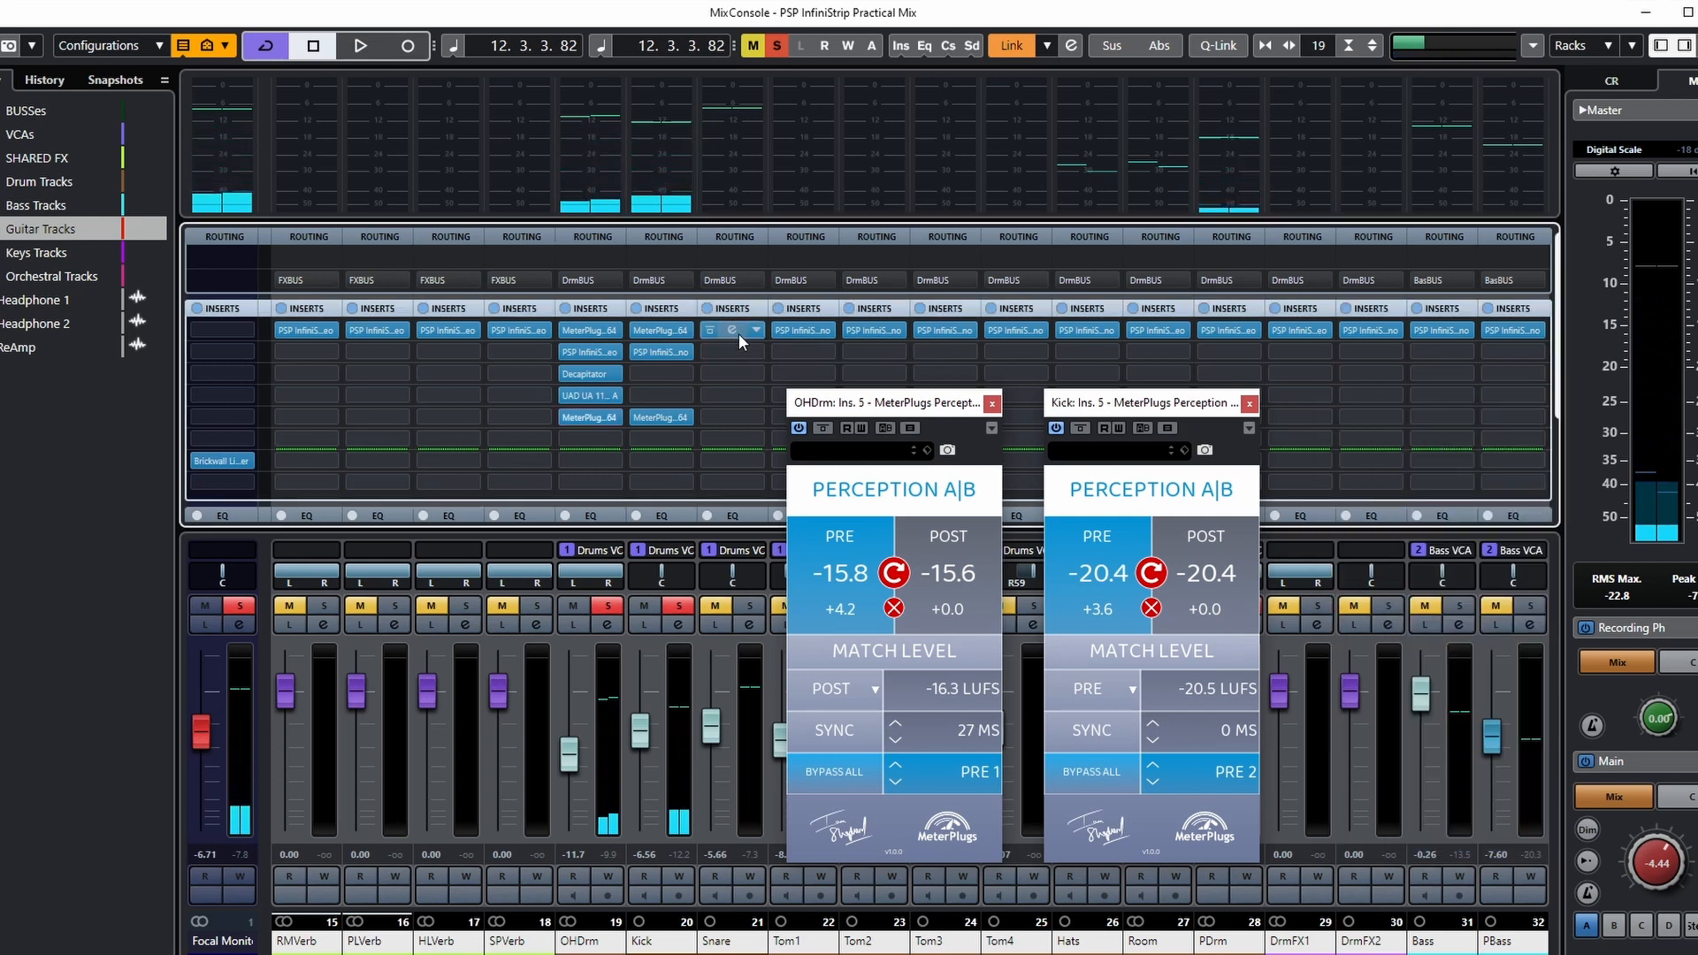
left_click_drag(730, 331, 1235, 352)
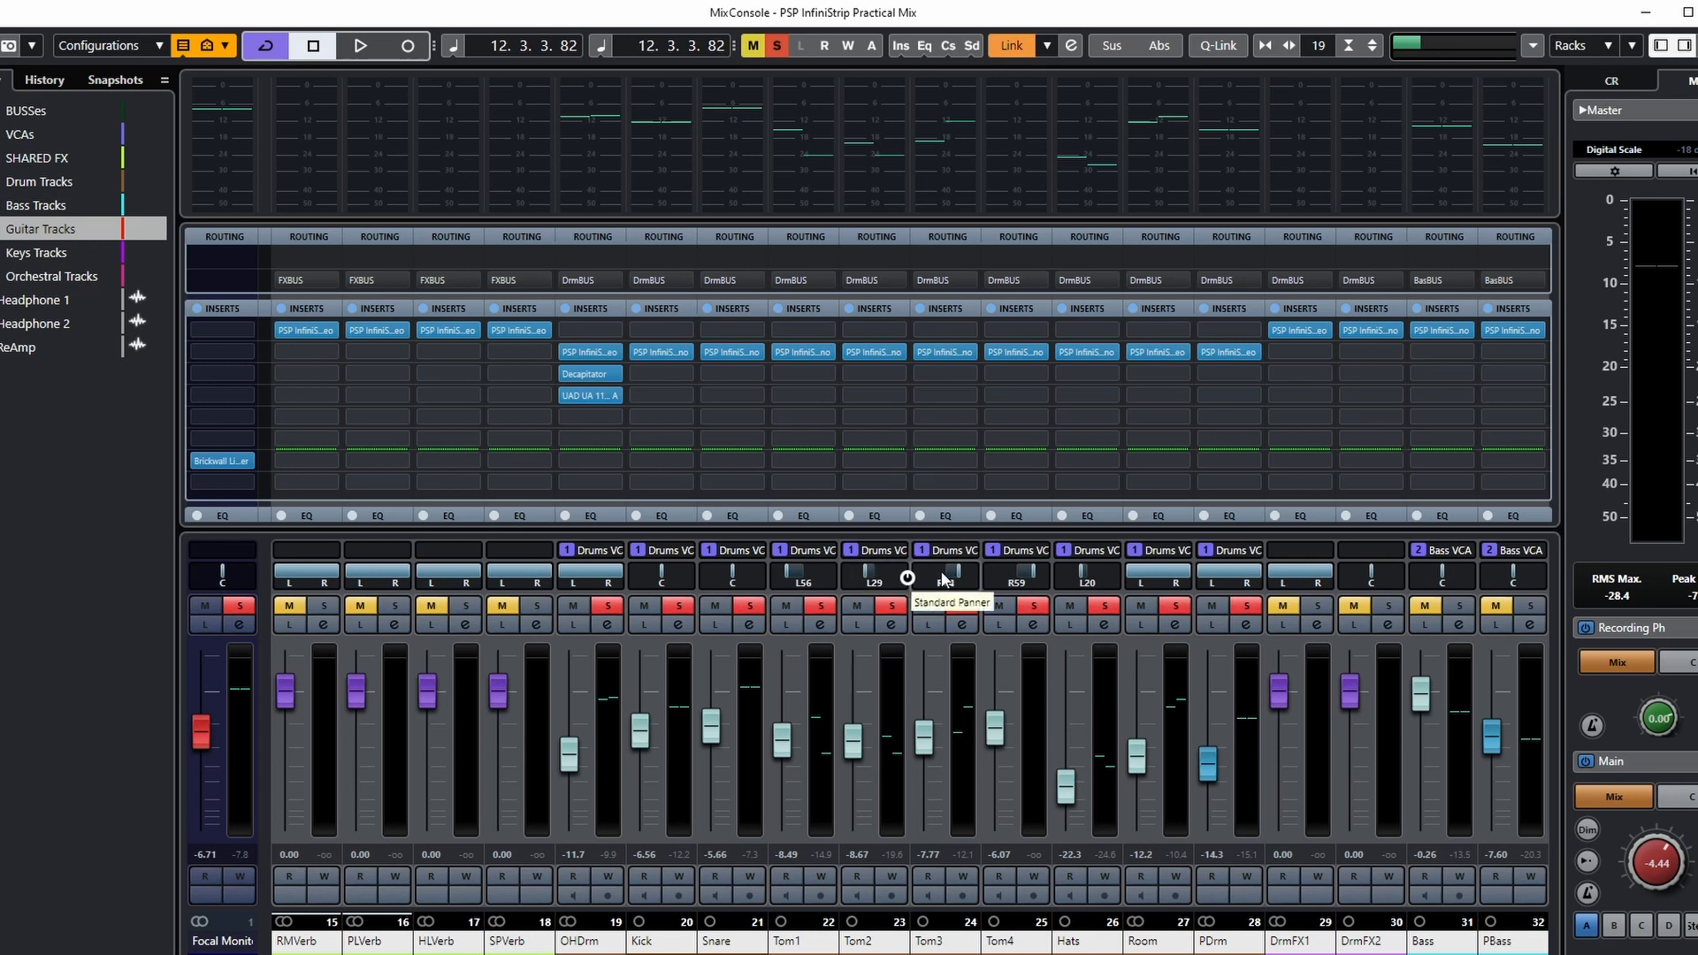
Step: Search the plug-ins for "perce" and insert MeterPlugs Perception AB x64 in OHDrm's first slot
left_click(607, 331)
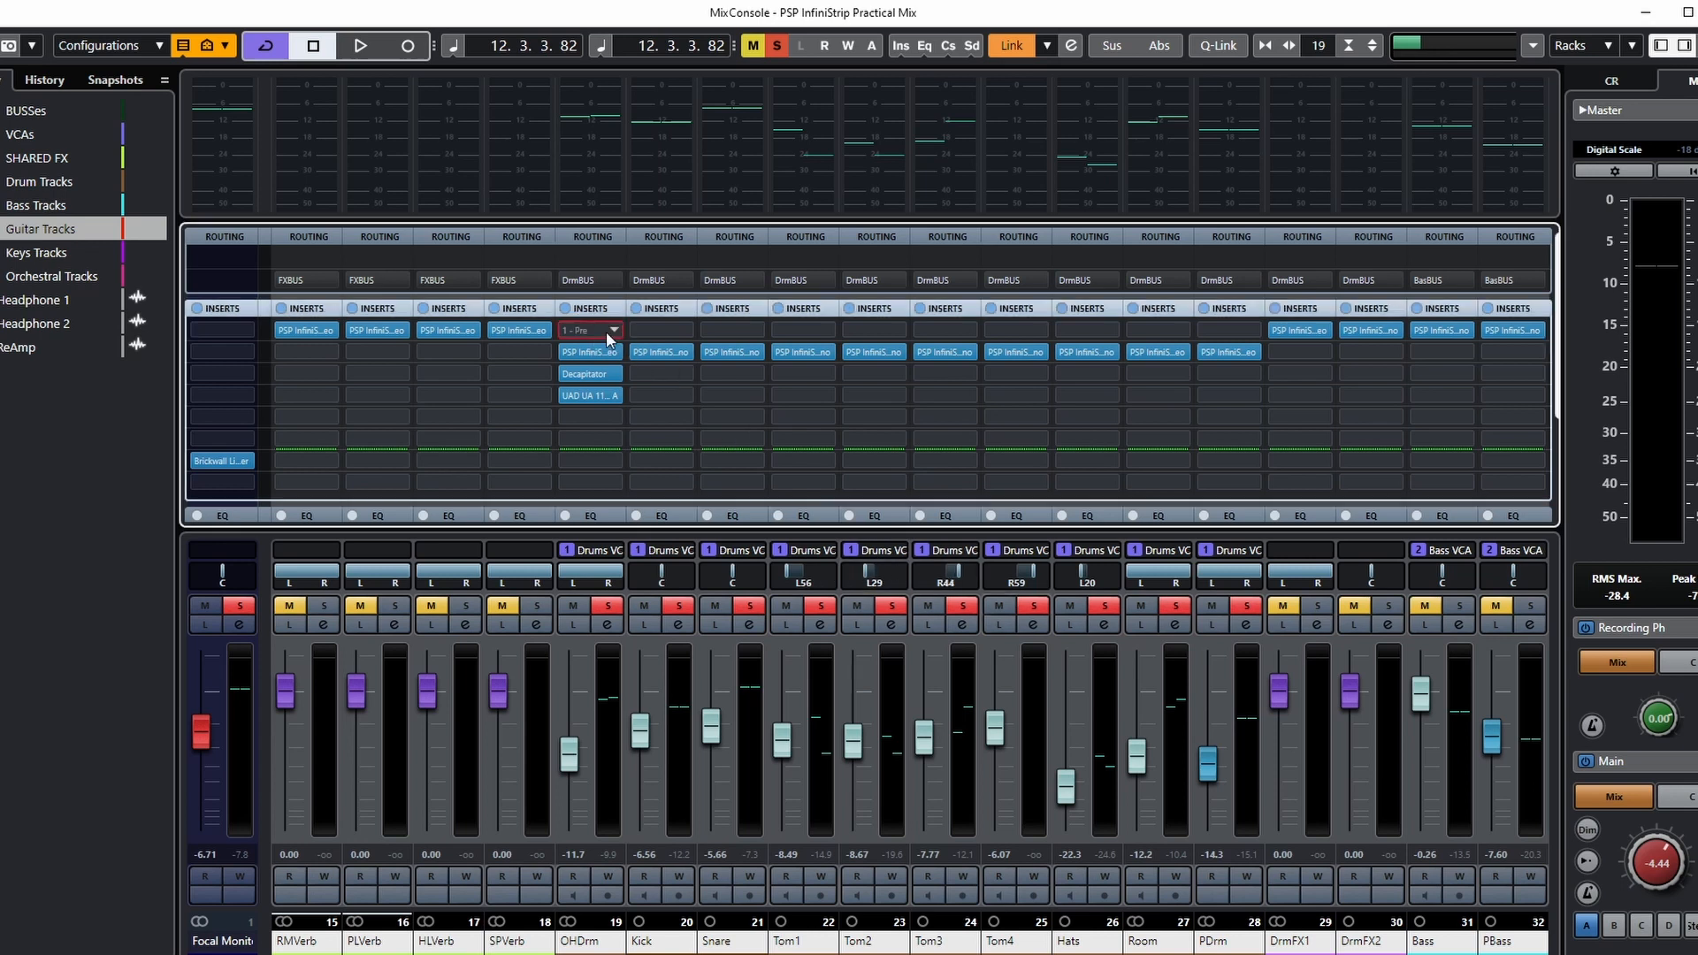
type("perce")
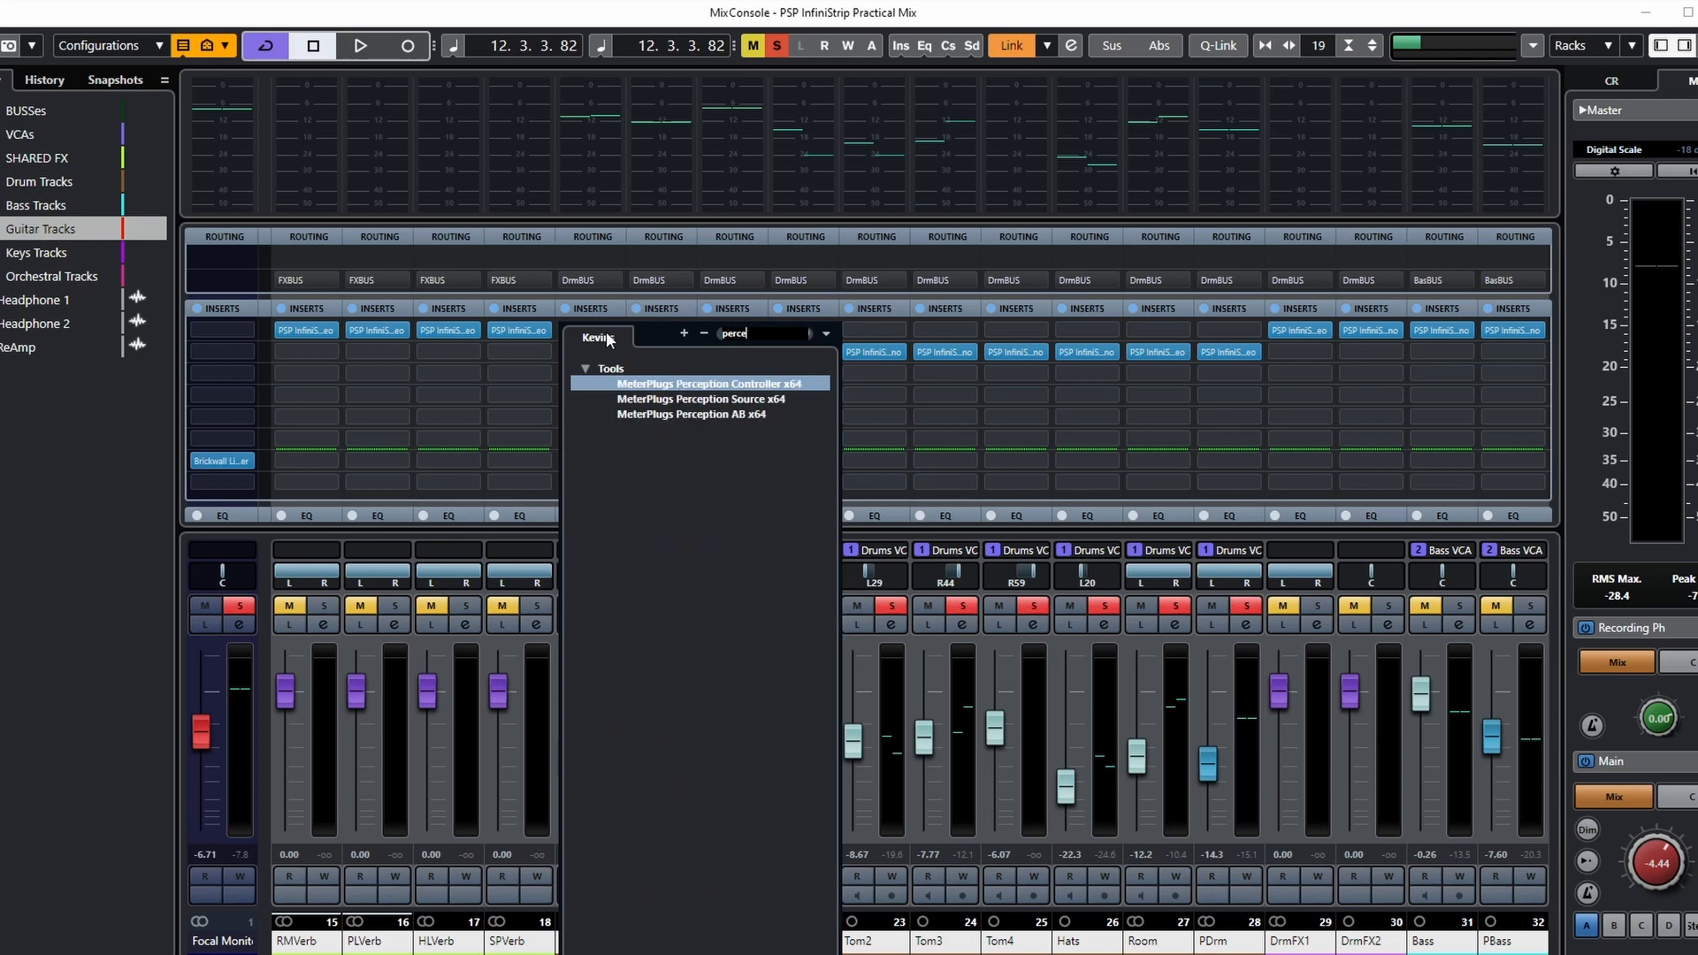
left_click(697, 414)
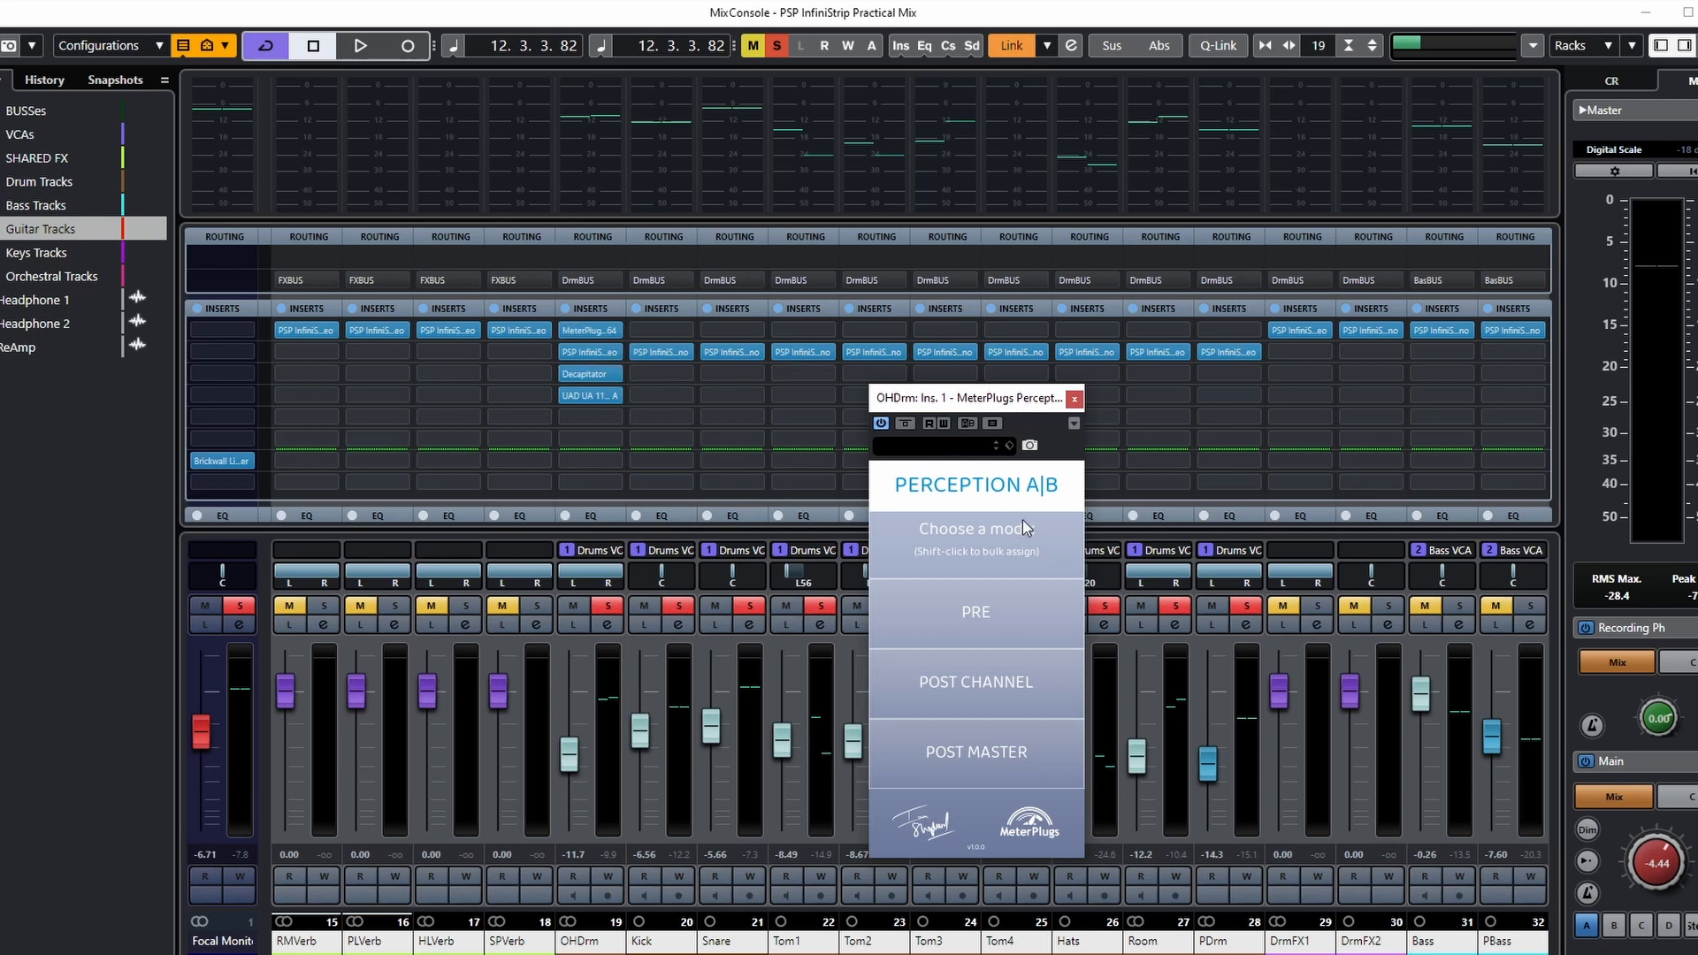
Step: Copy OHDrm's Perception AB to the first insert slots of Kick through PDrm, and check PDrm's copy
left_click_drag(589, 330, 1229, 336)
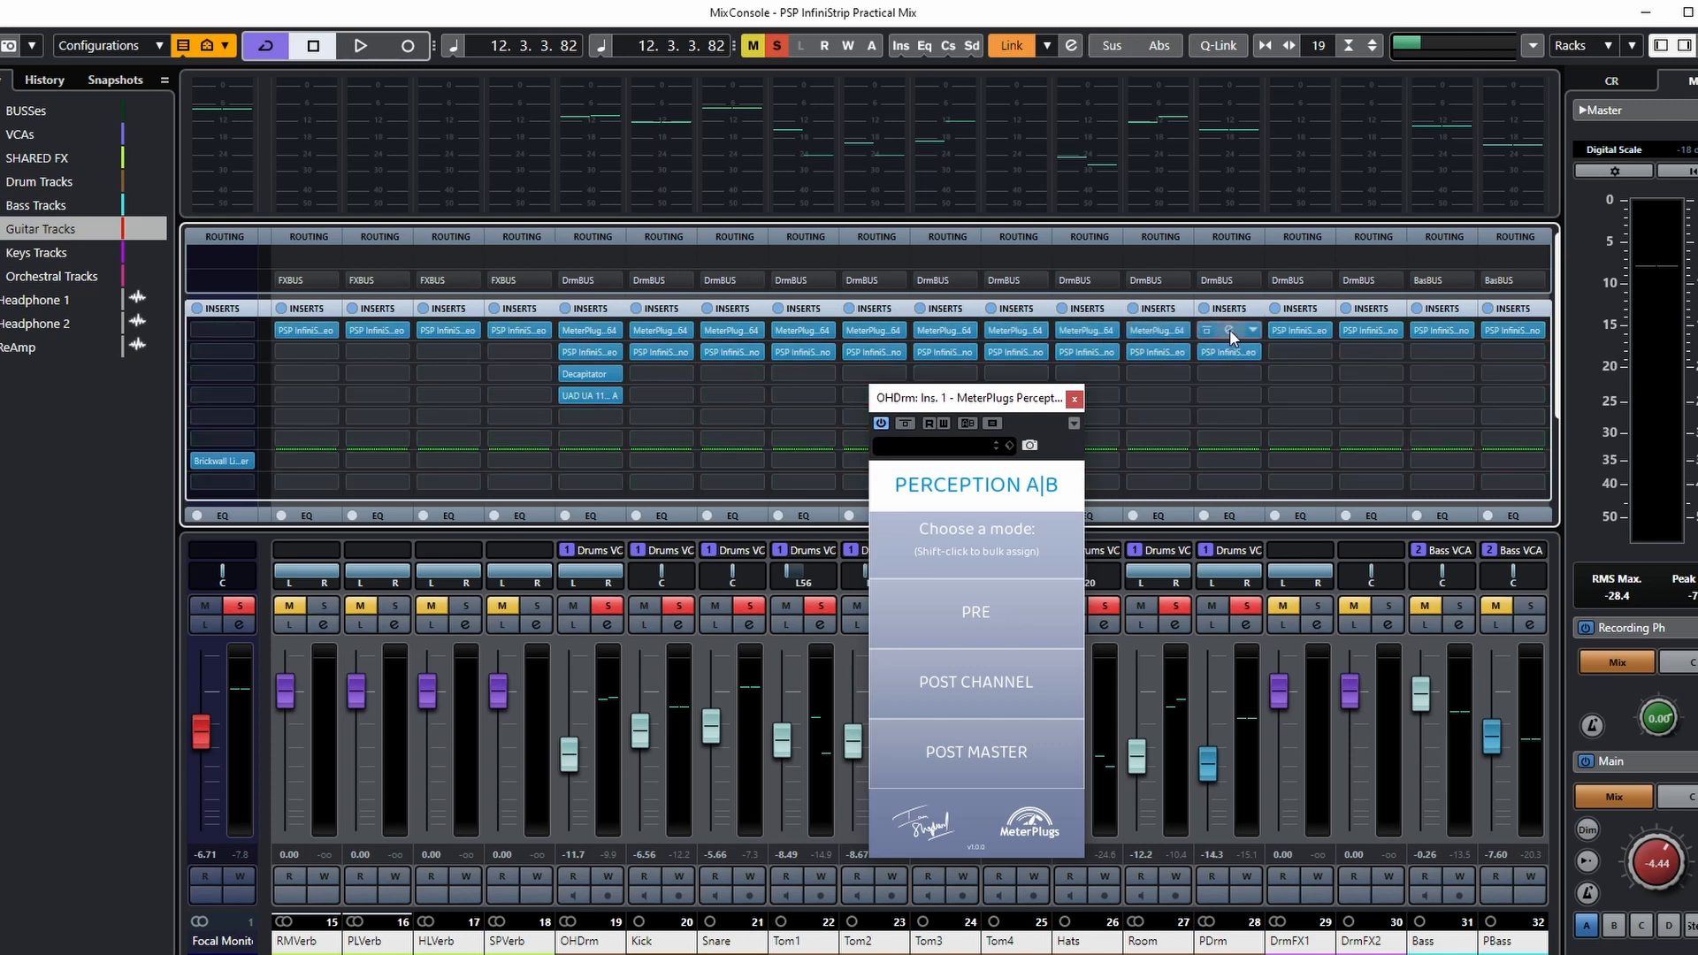
left_click(1229, 329)
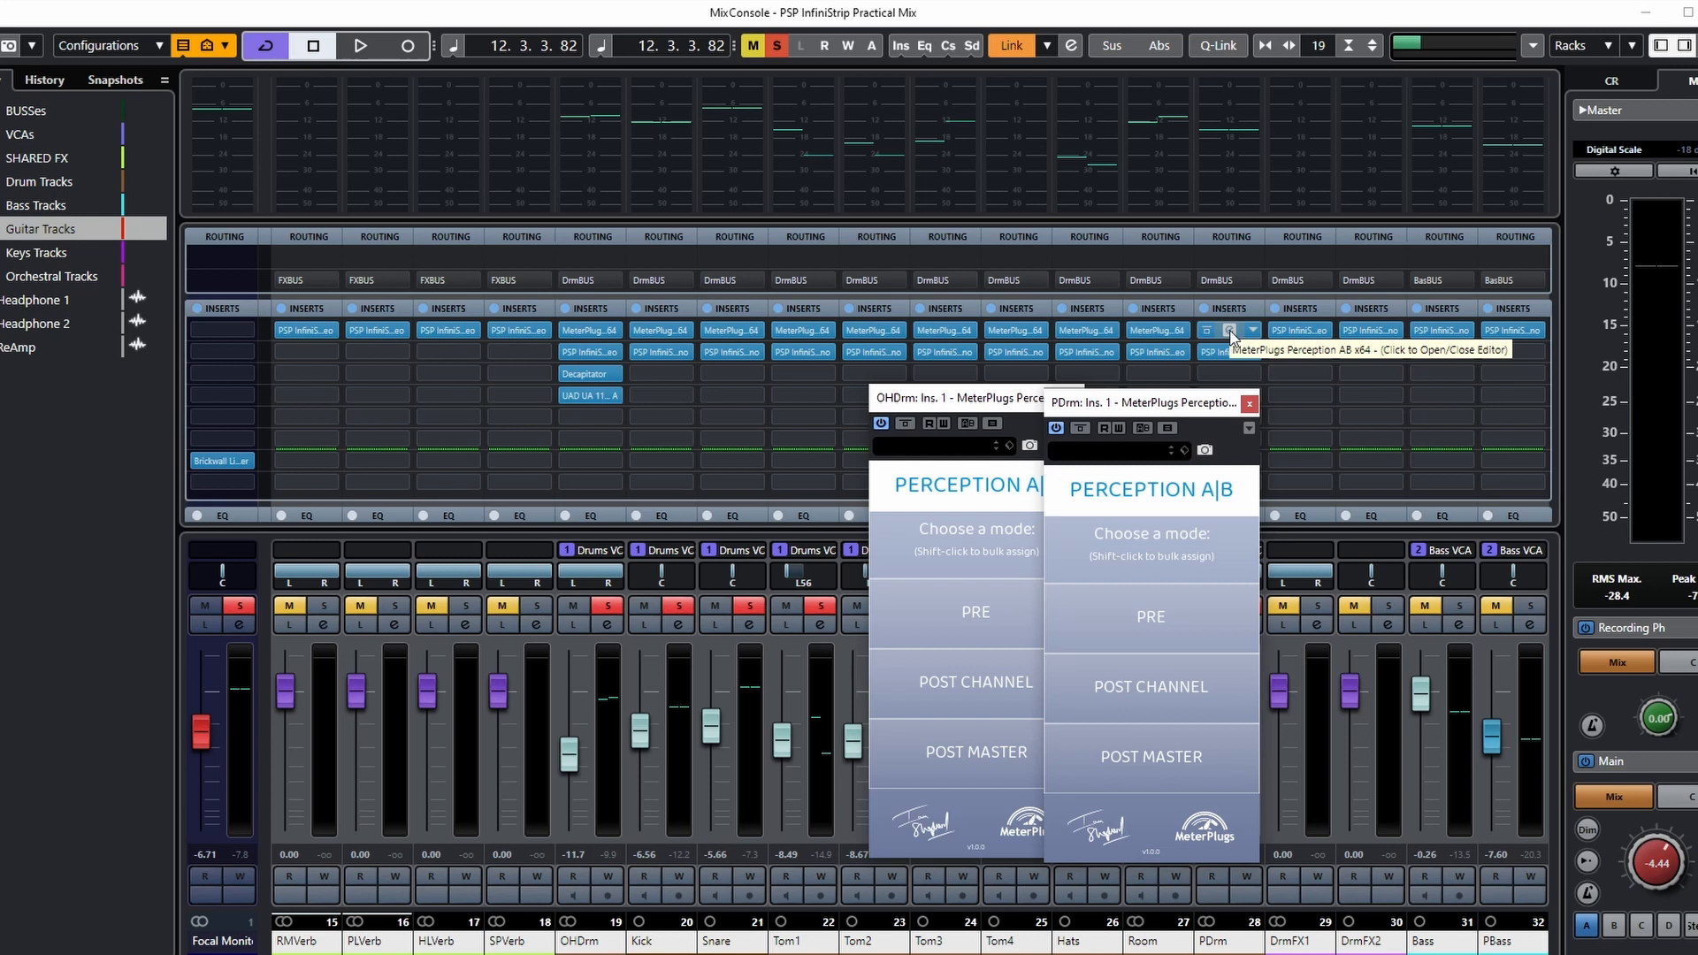
left_click(1229, 330)
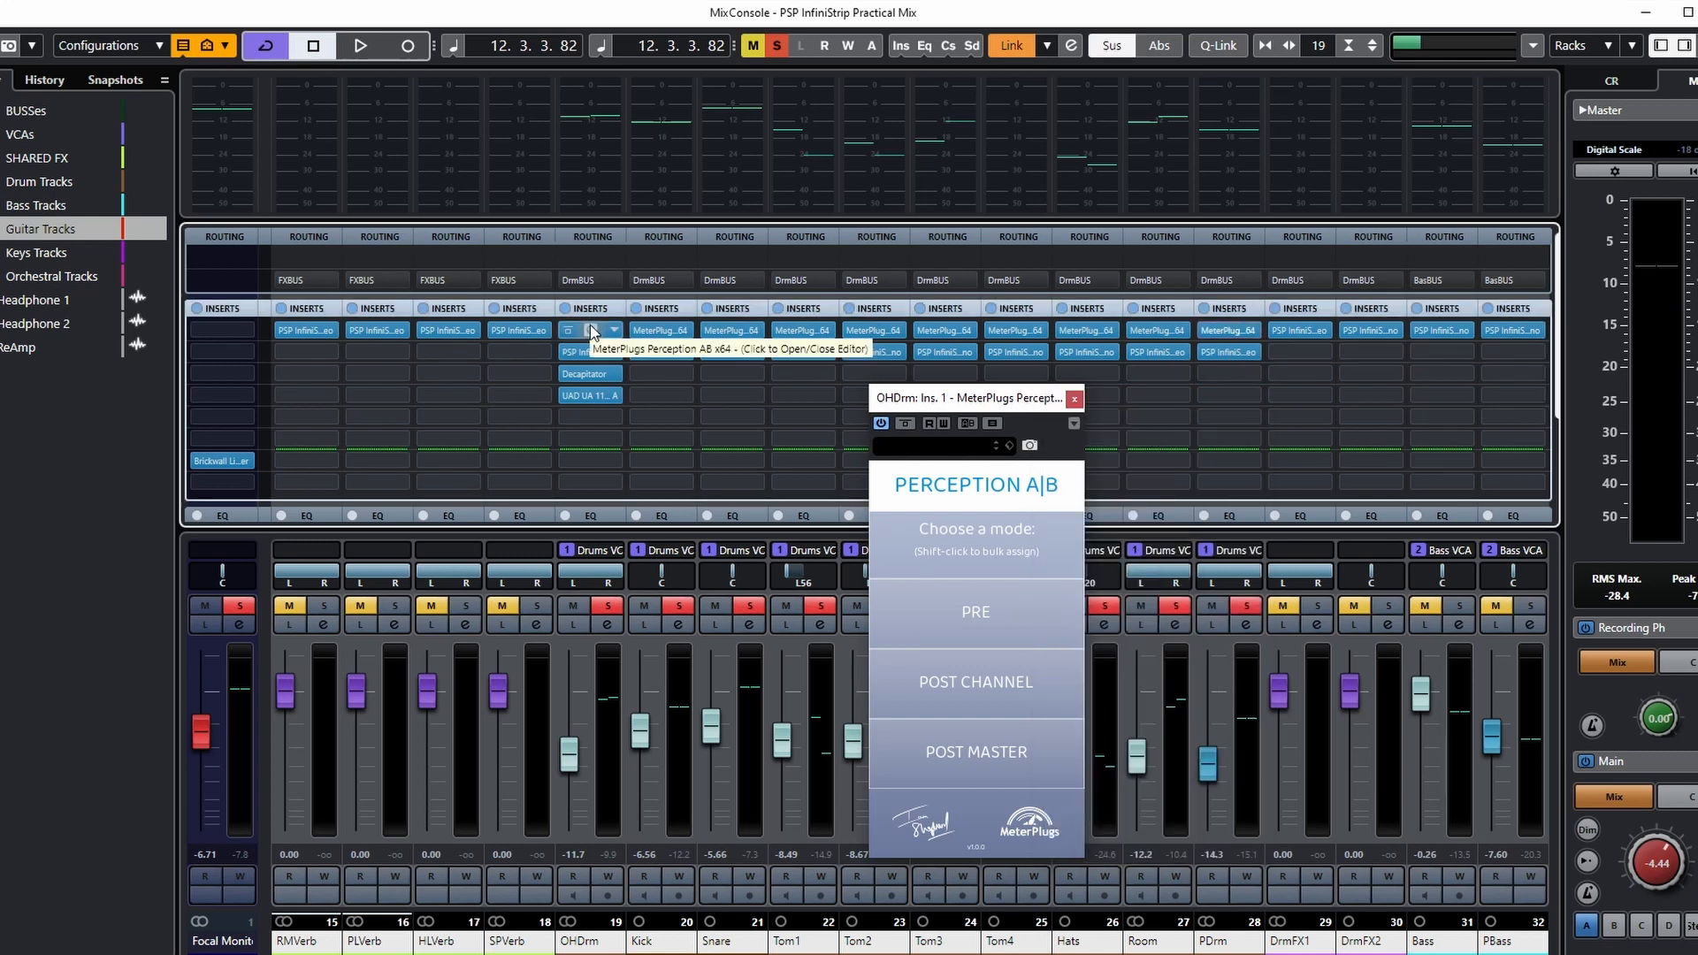
Step: Examine the bulk-assign modes PRE (ALL) and POST CHANNEL (ALL) in OHDrm's first-slot Perception AB
mouse_move(591, 334)
left_mouse_down()
mouse_move(603, 393)
mouse_move(591, 322)
left_mouse_up()
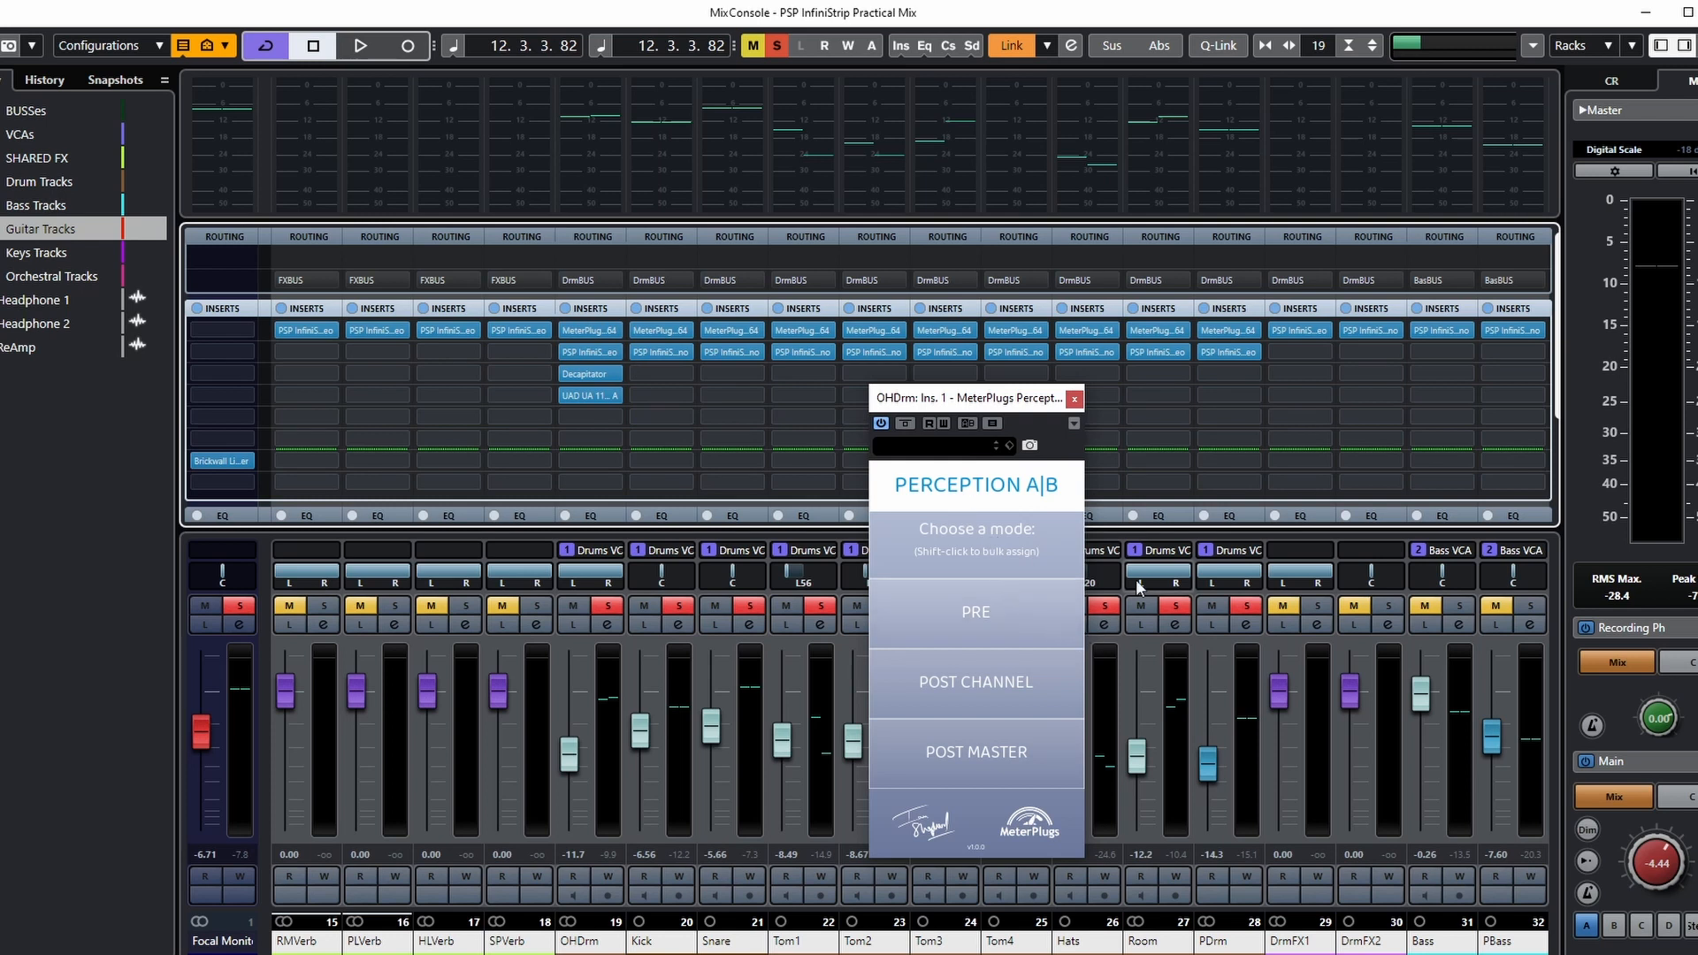
key("shift")
key("shift")
key("shift")
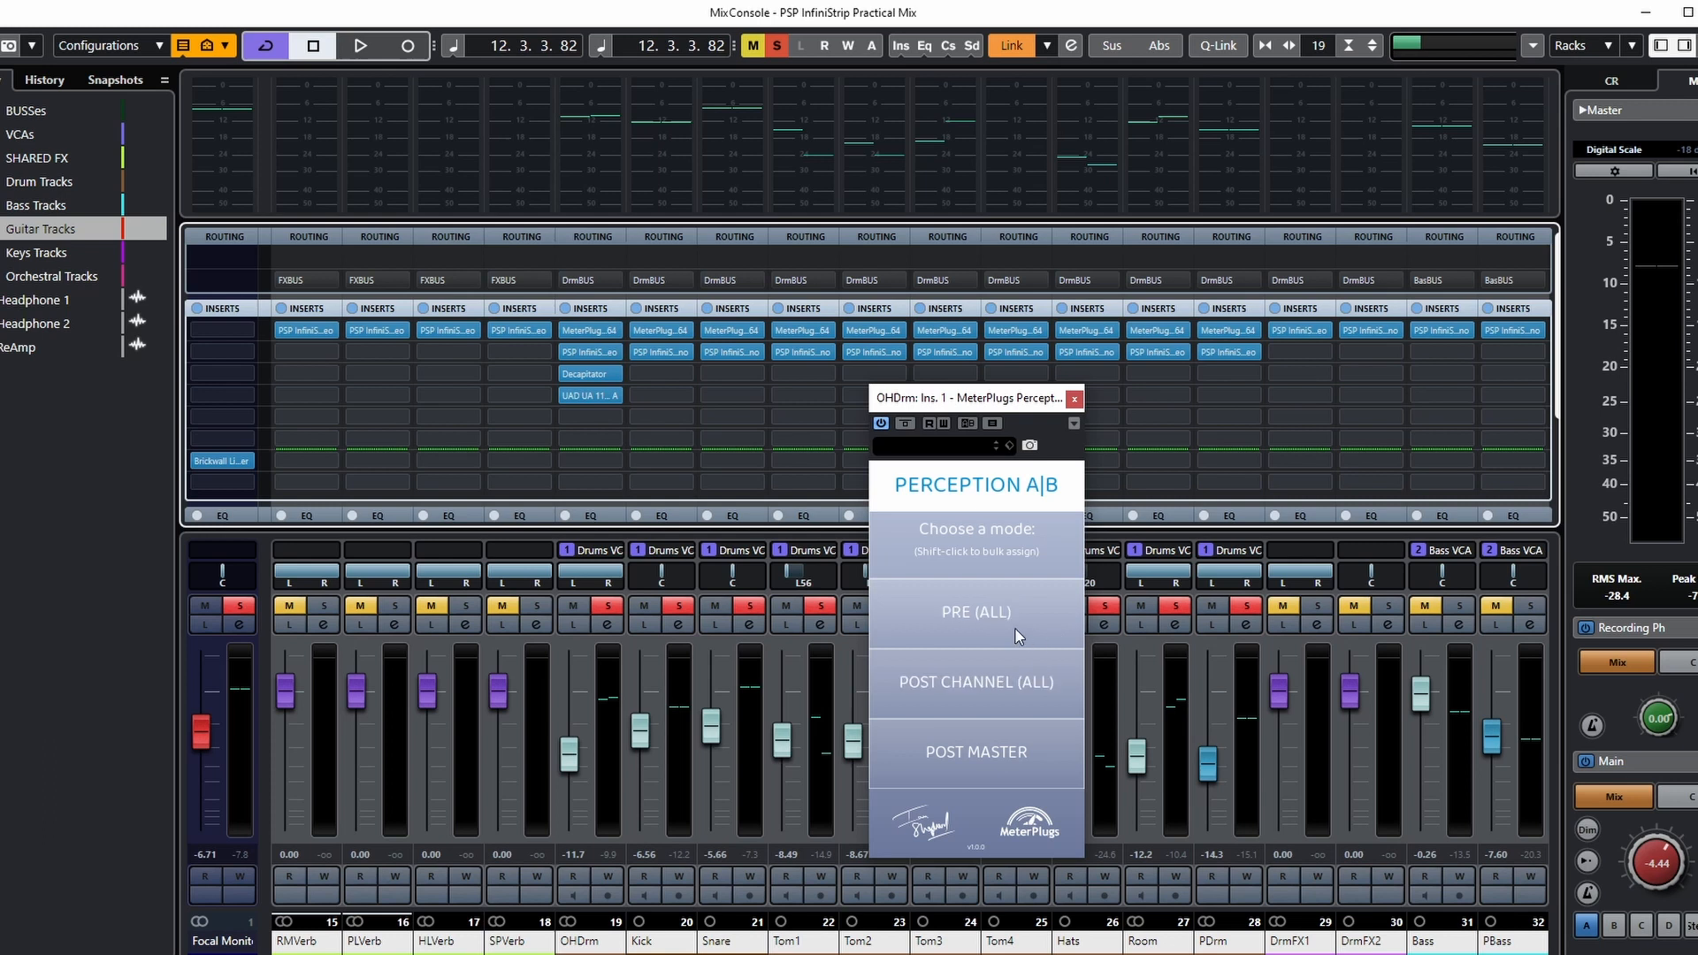
key("shift")
key("shift")
key("shift")
key("shift")
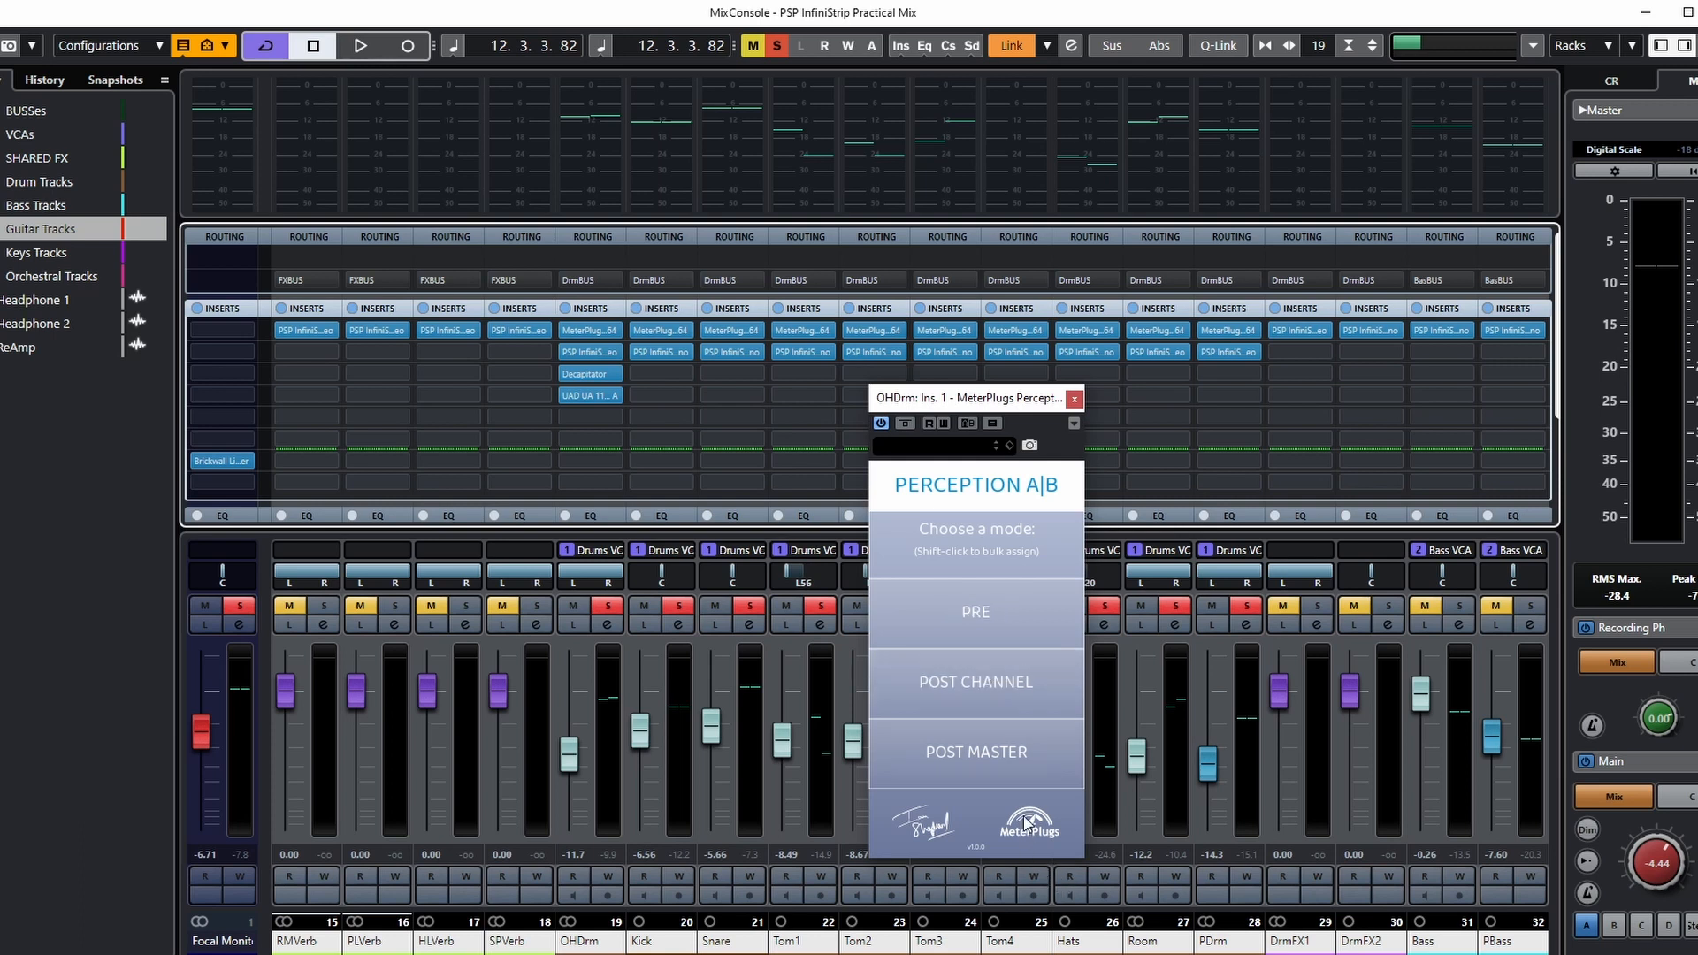
key("shift")
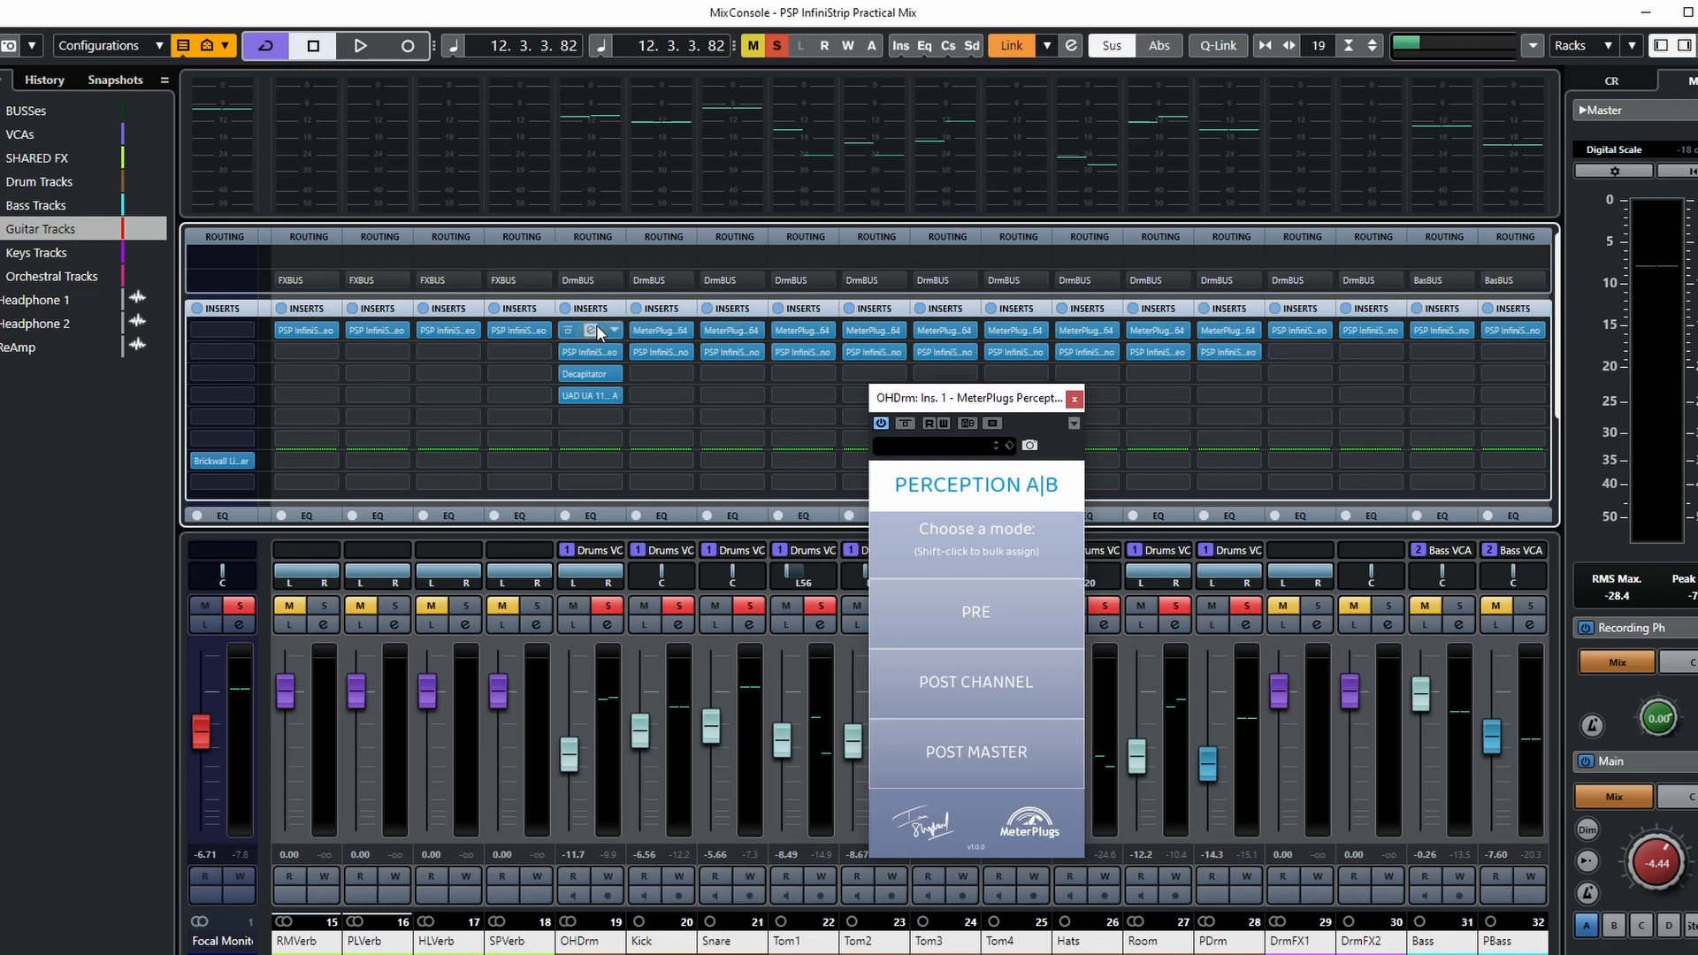
Step: Copy OHDrm's Perception AB to its fifth insert slot, set the copy to POST CHANNEL mode, and close its window
left_click_drag(594, 333, 603, 416)
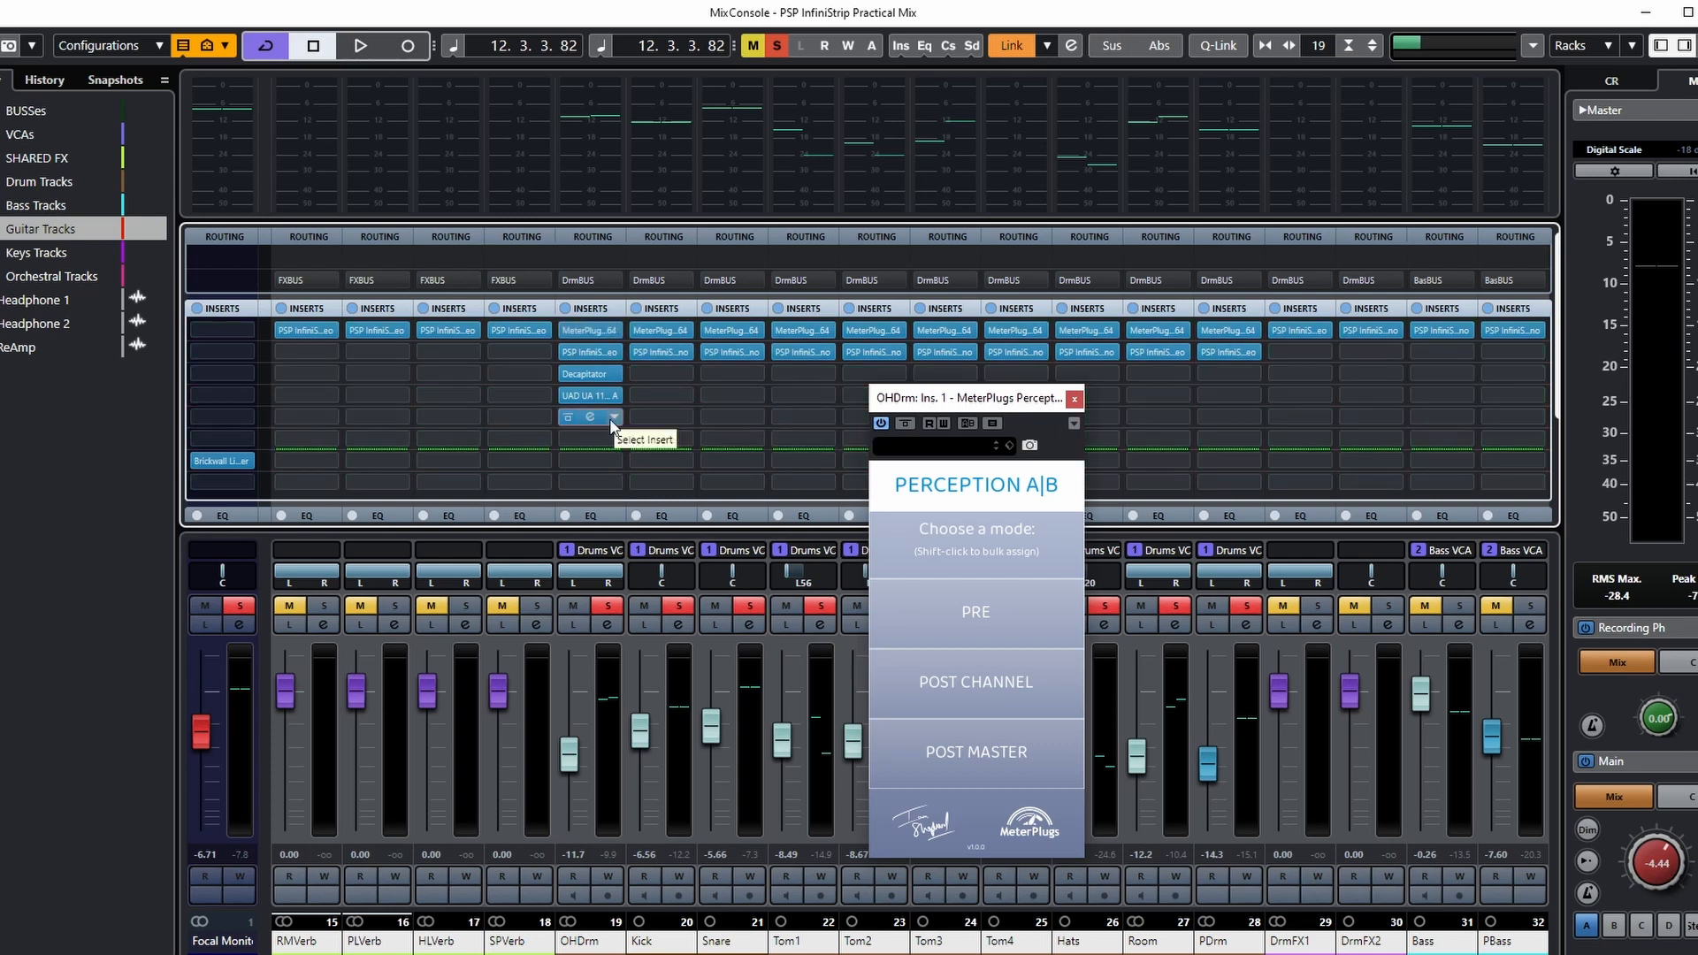
left_click(594, 422)
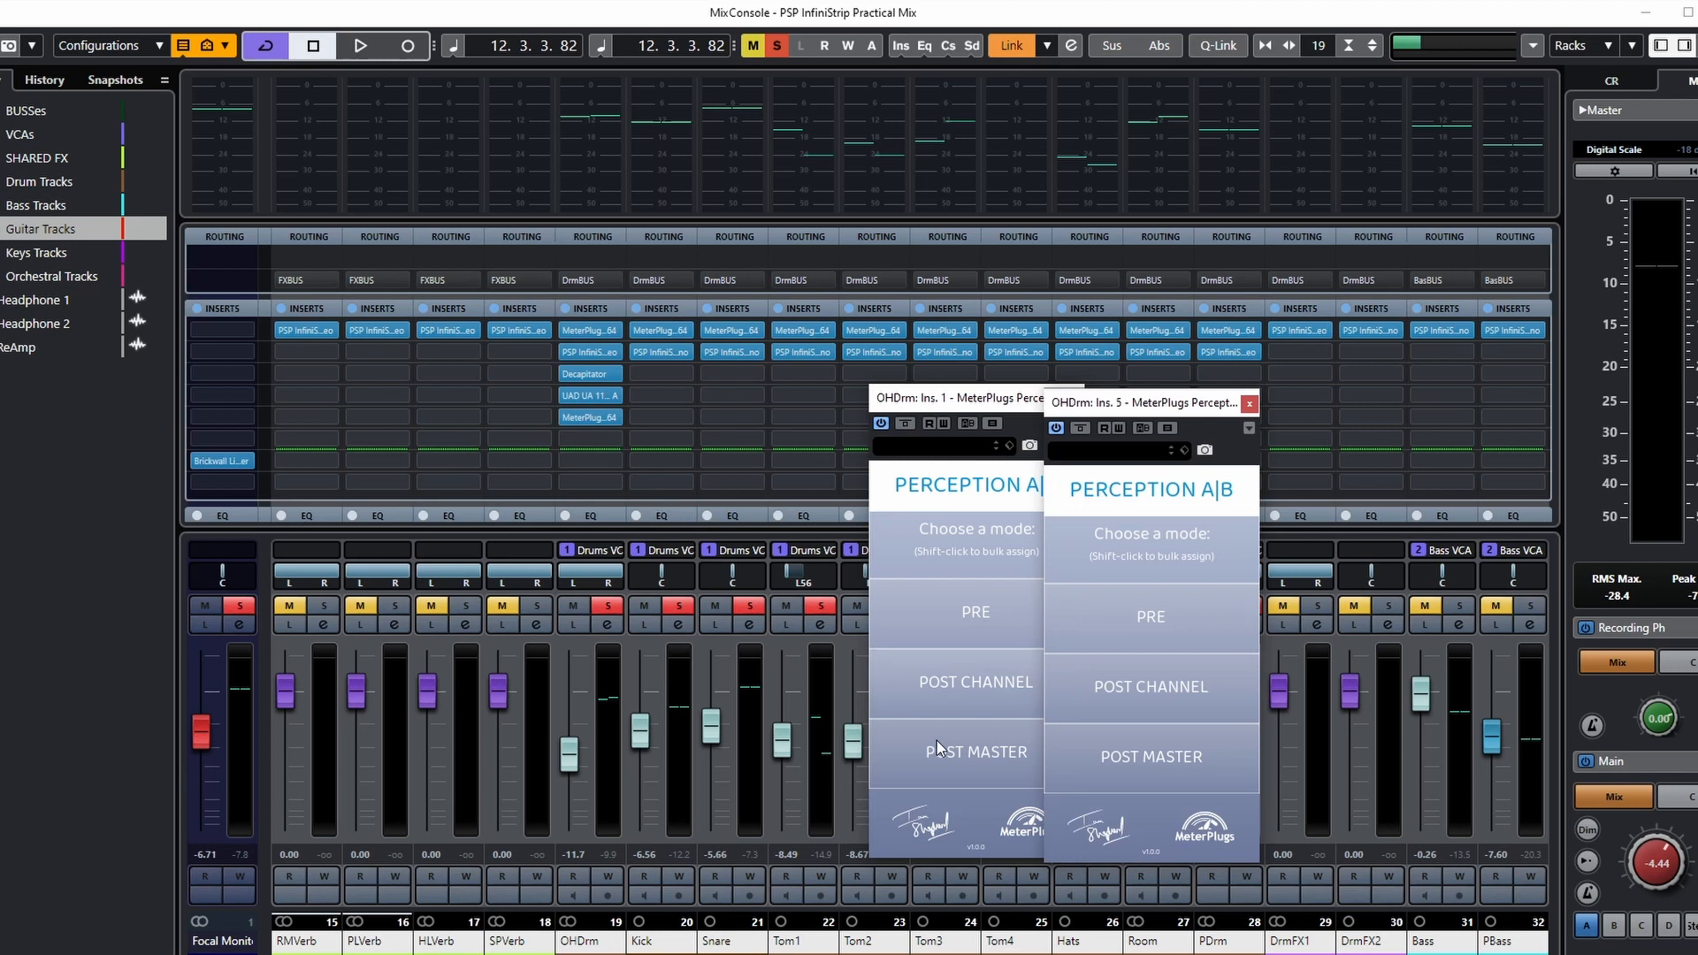
left_click(1185, 697)
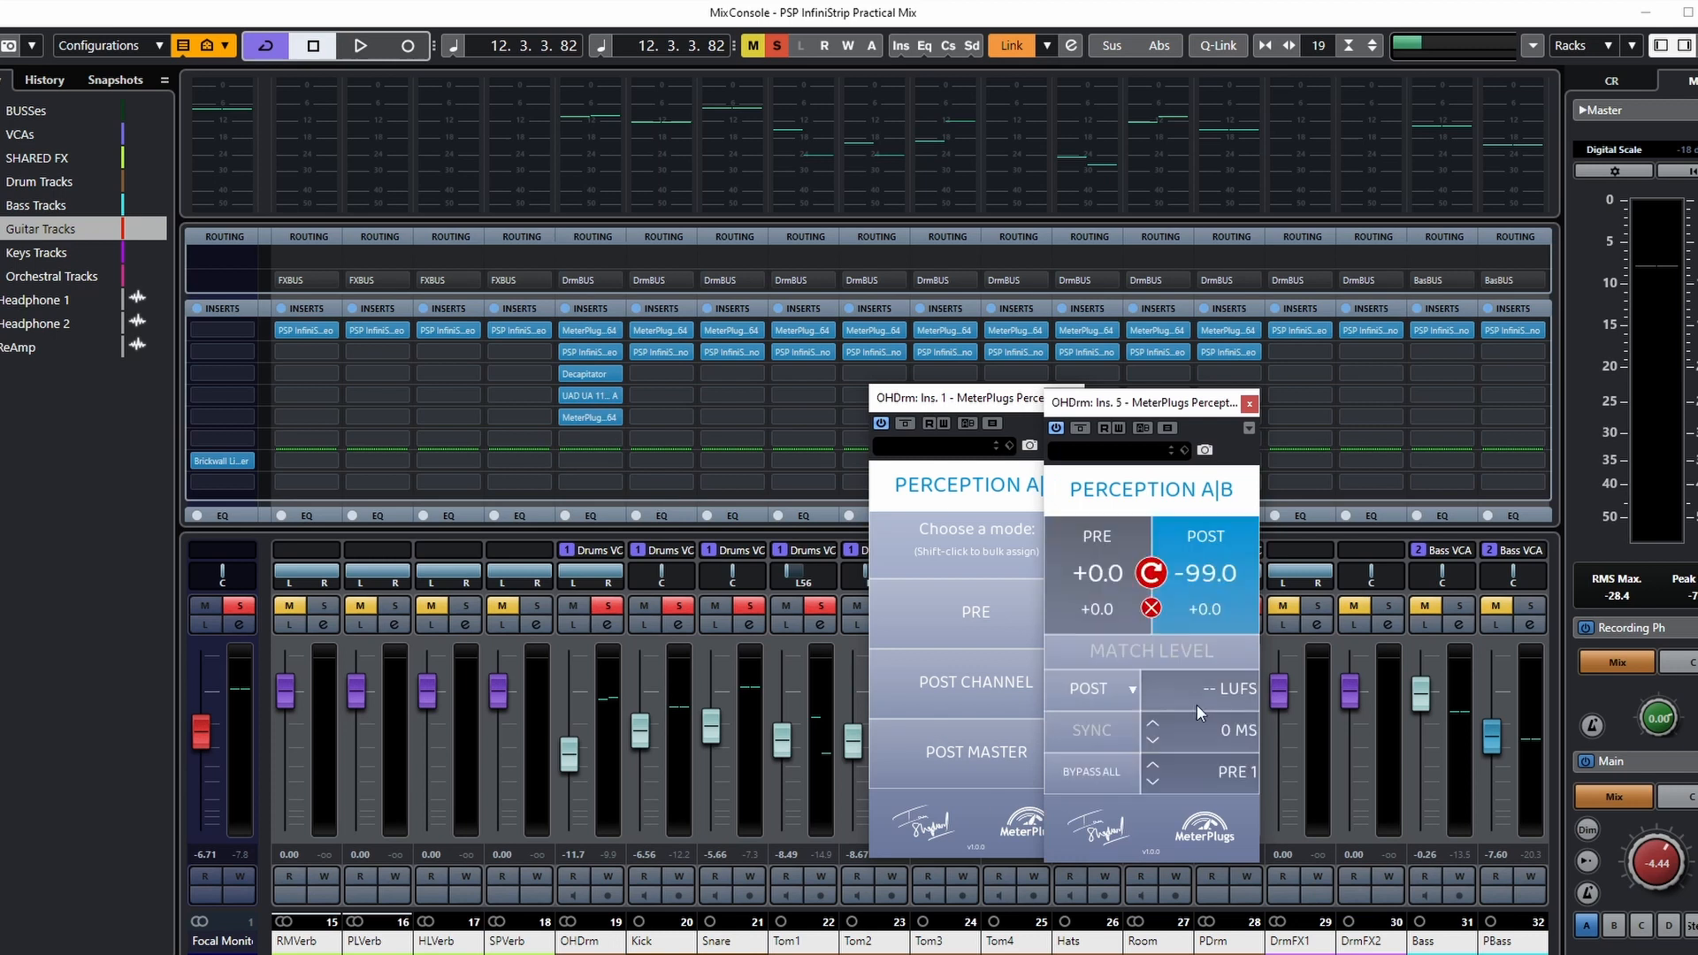
left_click(1250, 405)
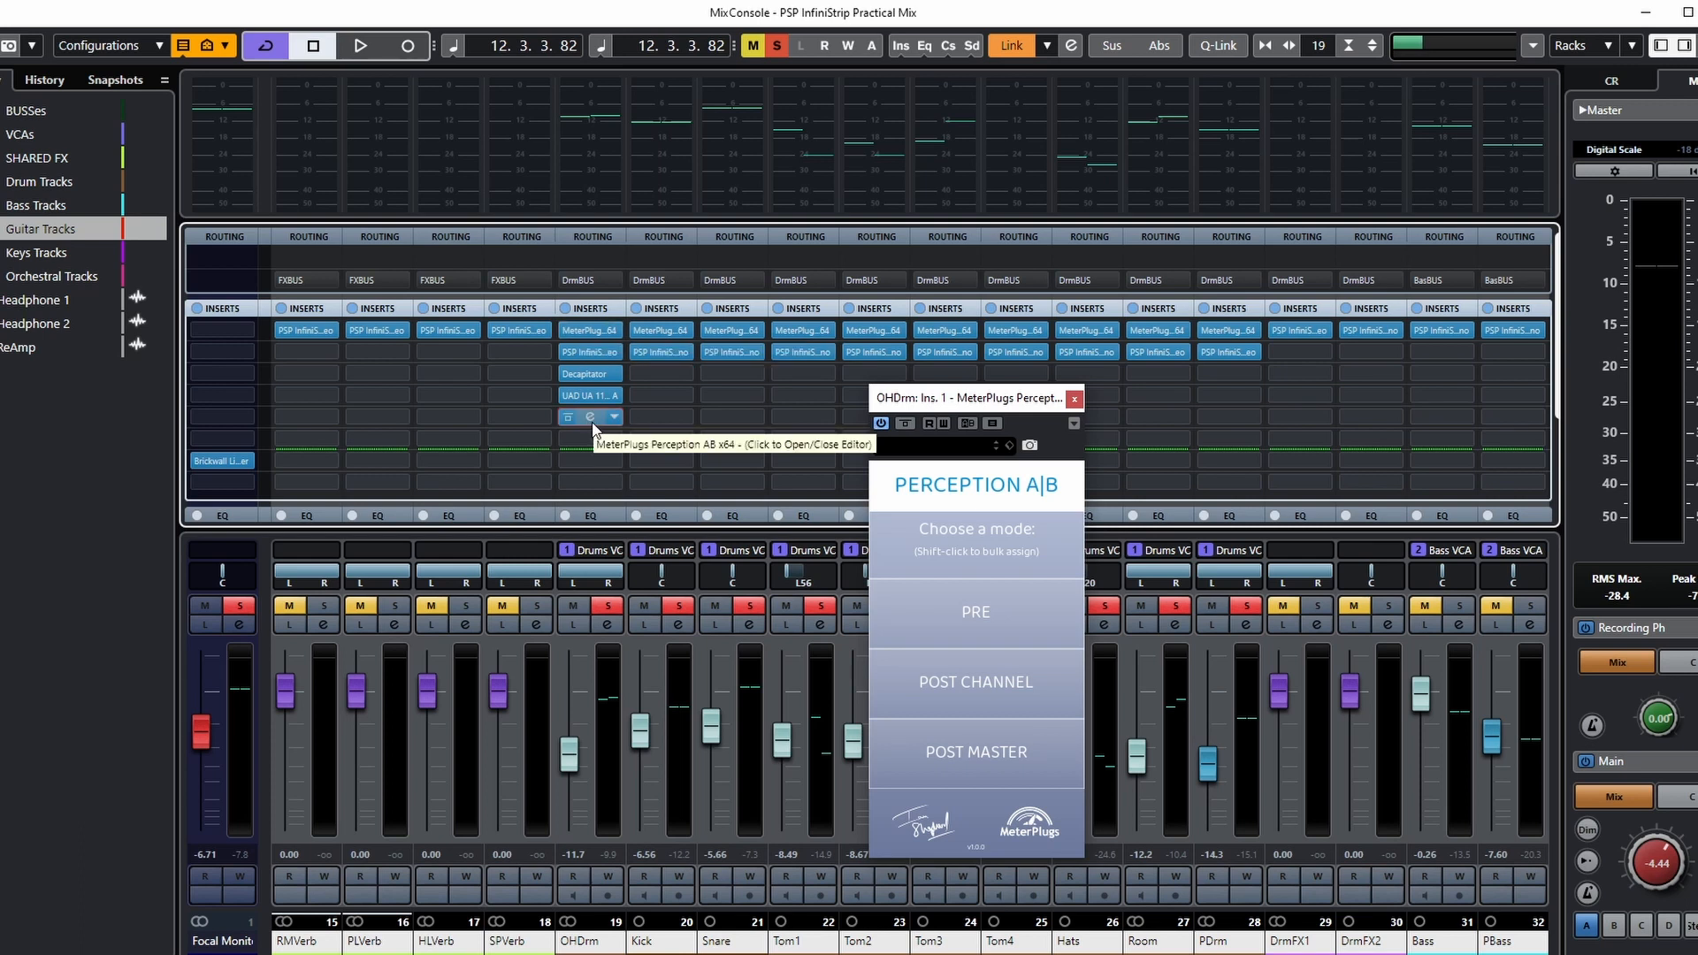
Step: Bulk-assign PRE (ALL) to the unassigned Perception AB instances from OHDrm's first-slot window
key("shift")
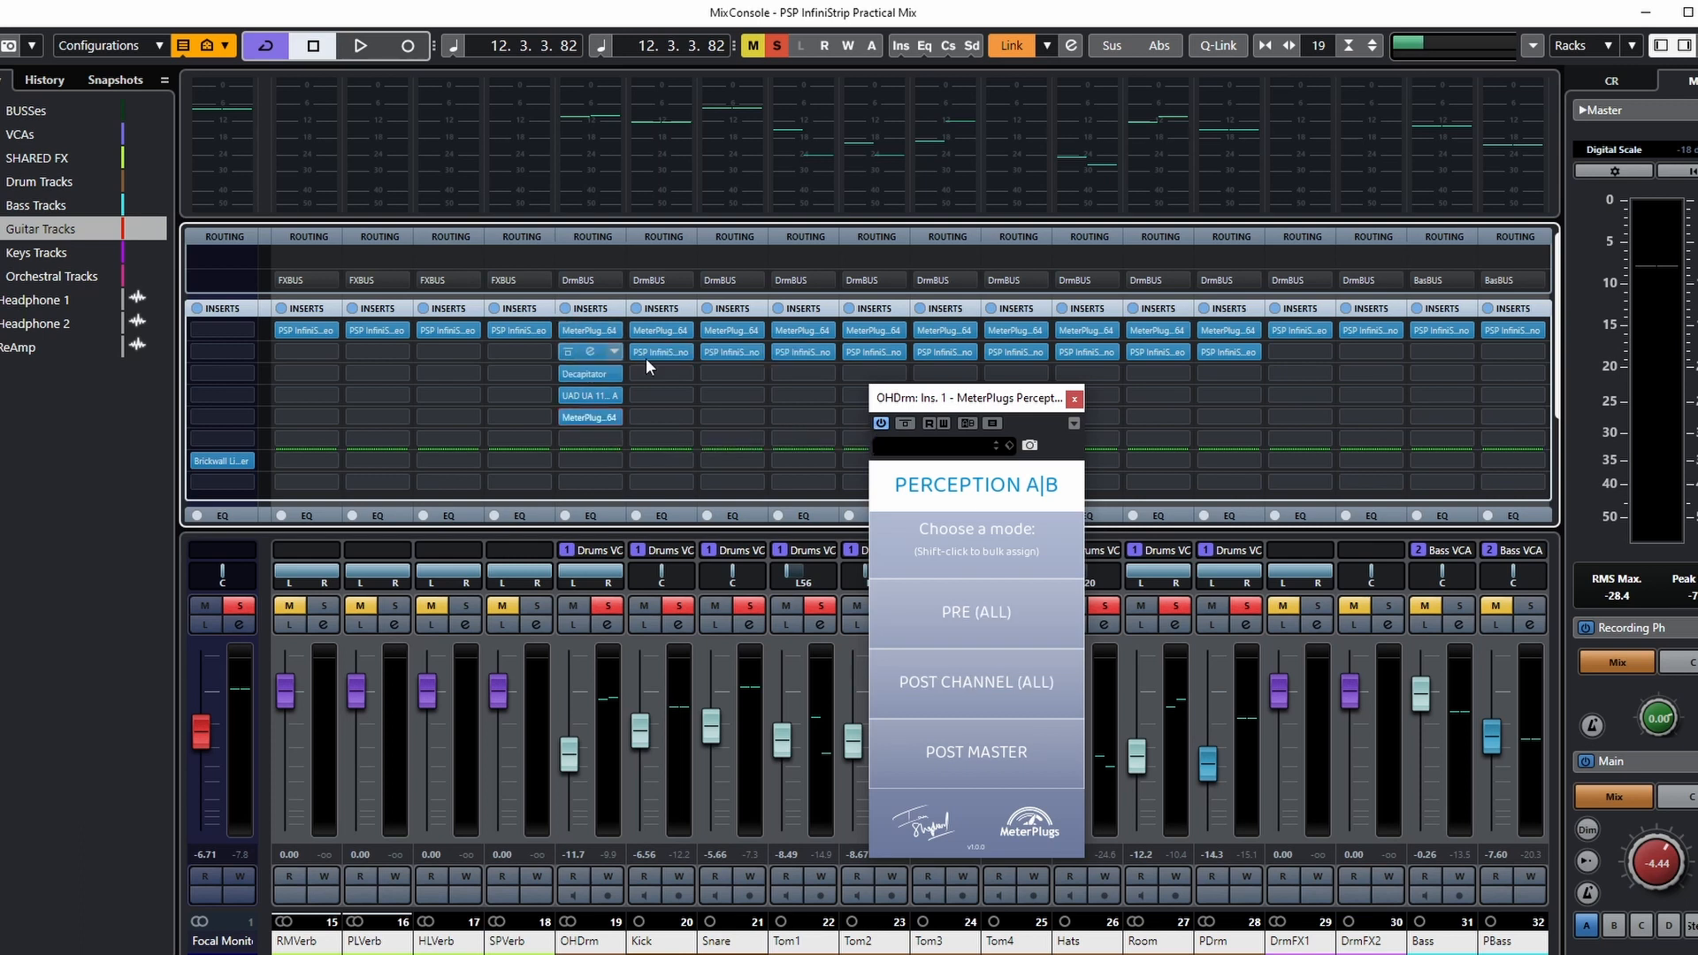
left_click(987, 613, "shift")
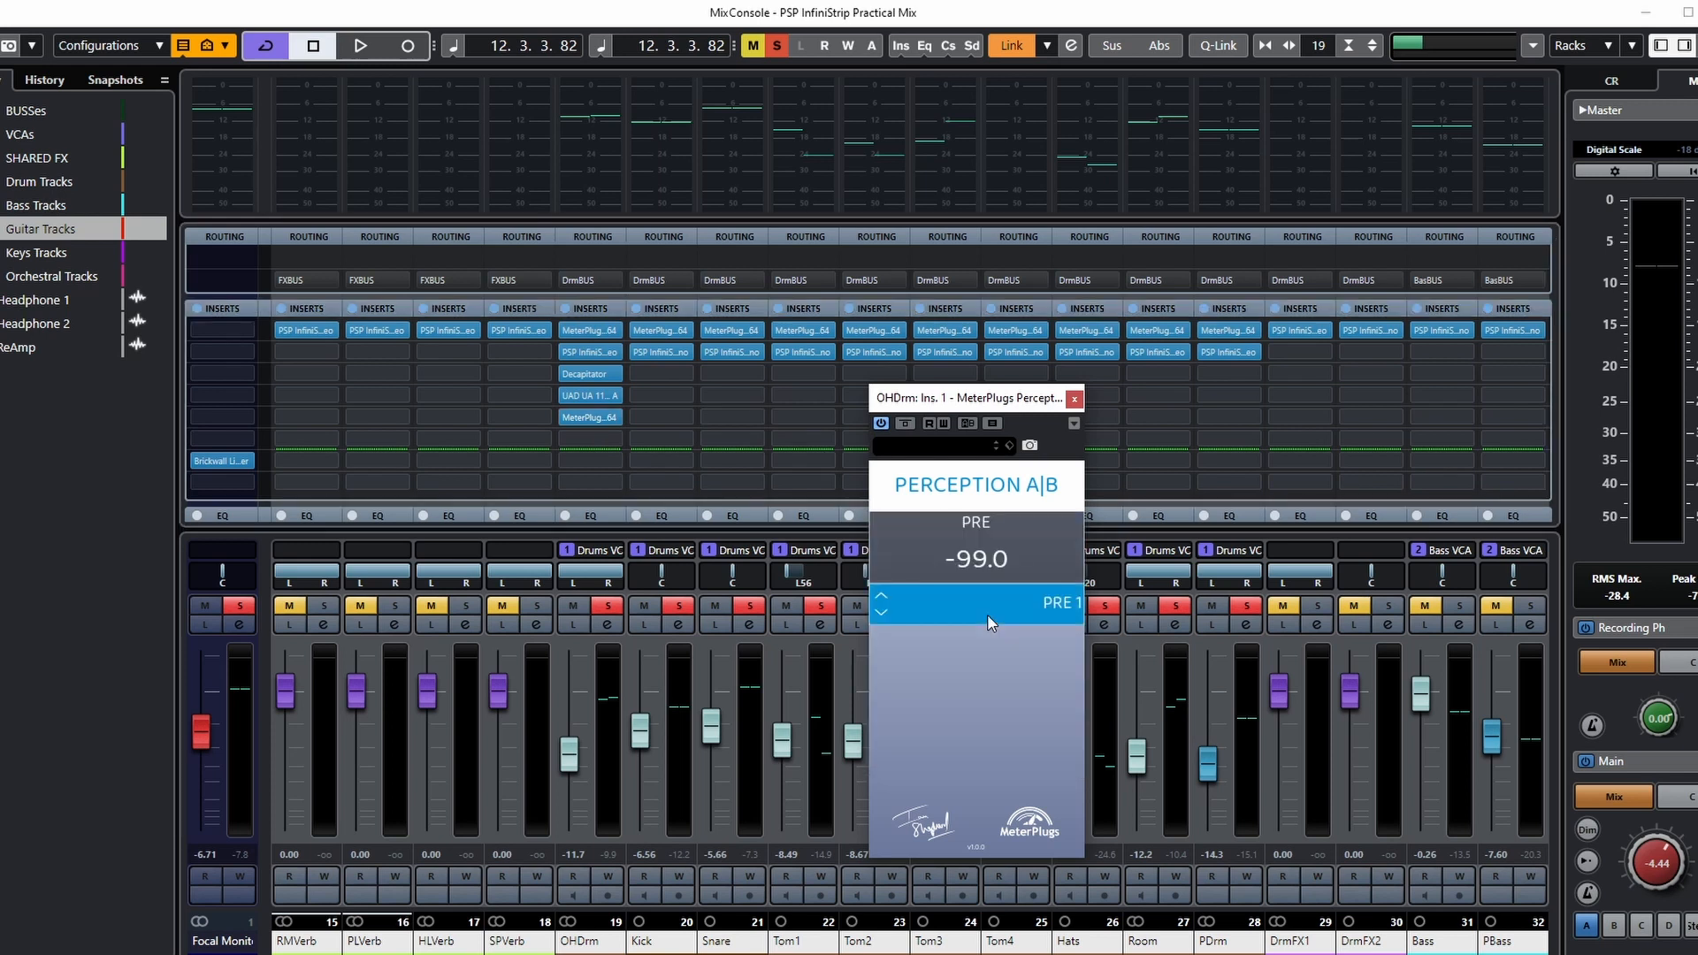
Step: Check the assigned mode and PRE number in the first-slot Perception AB of each channel from Kick through Room
left_click(661, 331)
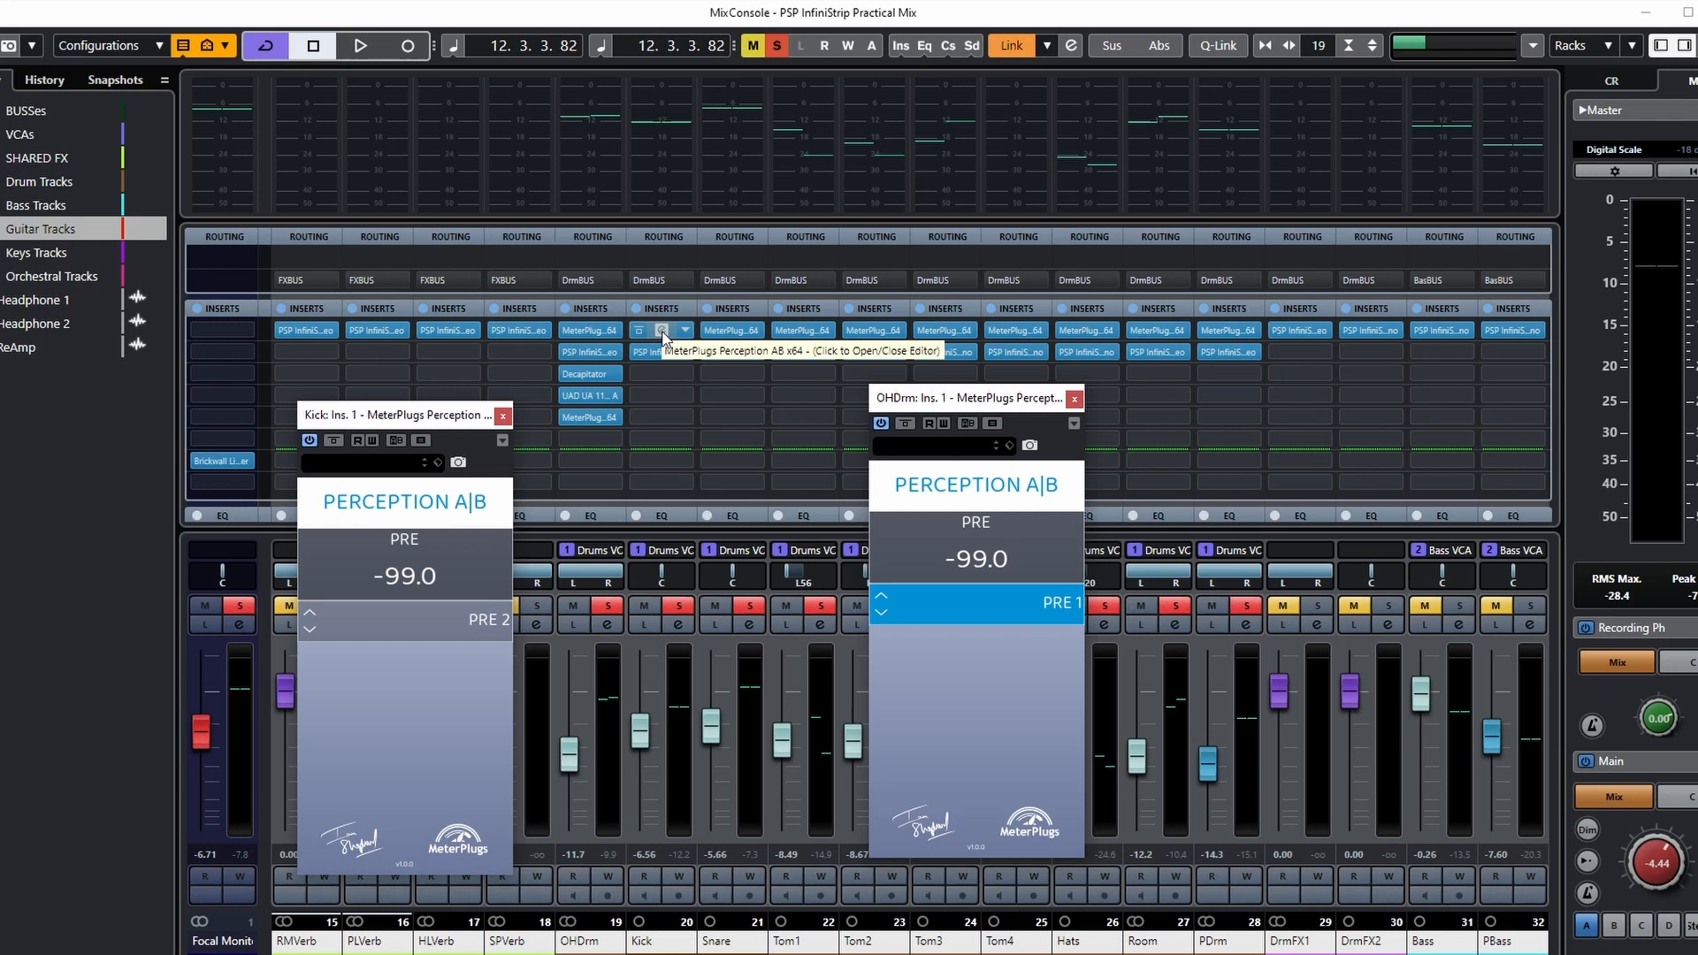
left_click(661, 332)
left_click(751, 329)
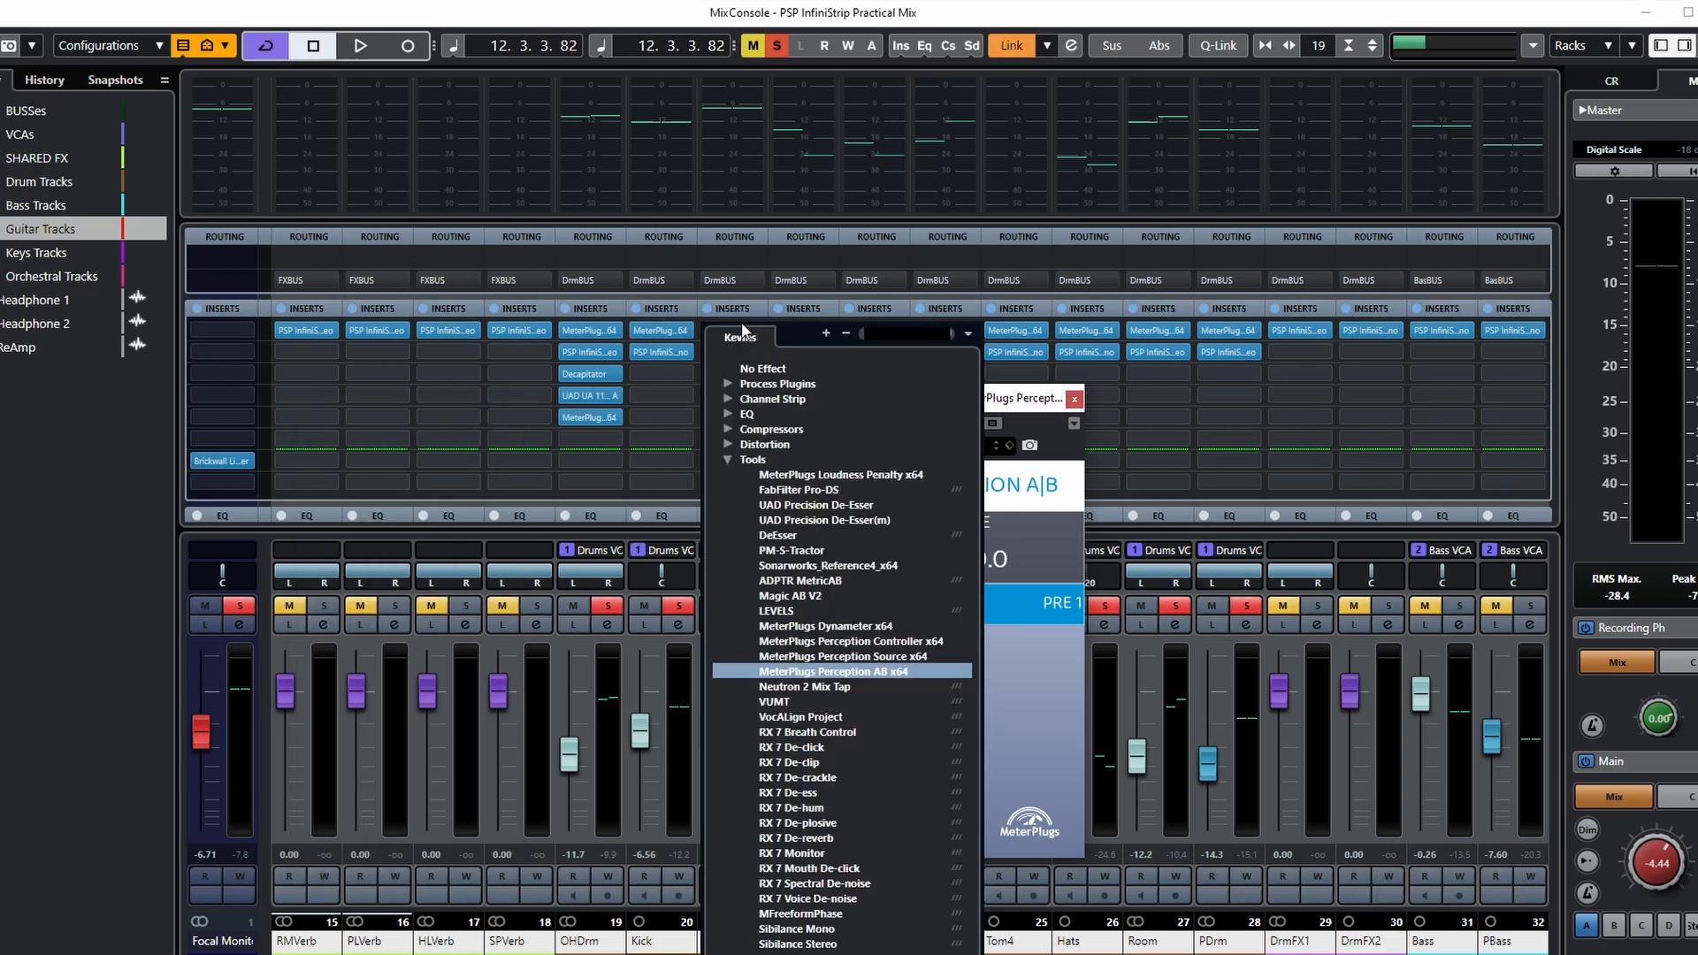
left_click(678, 336)
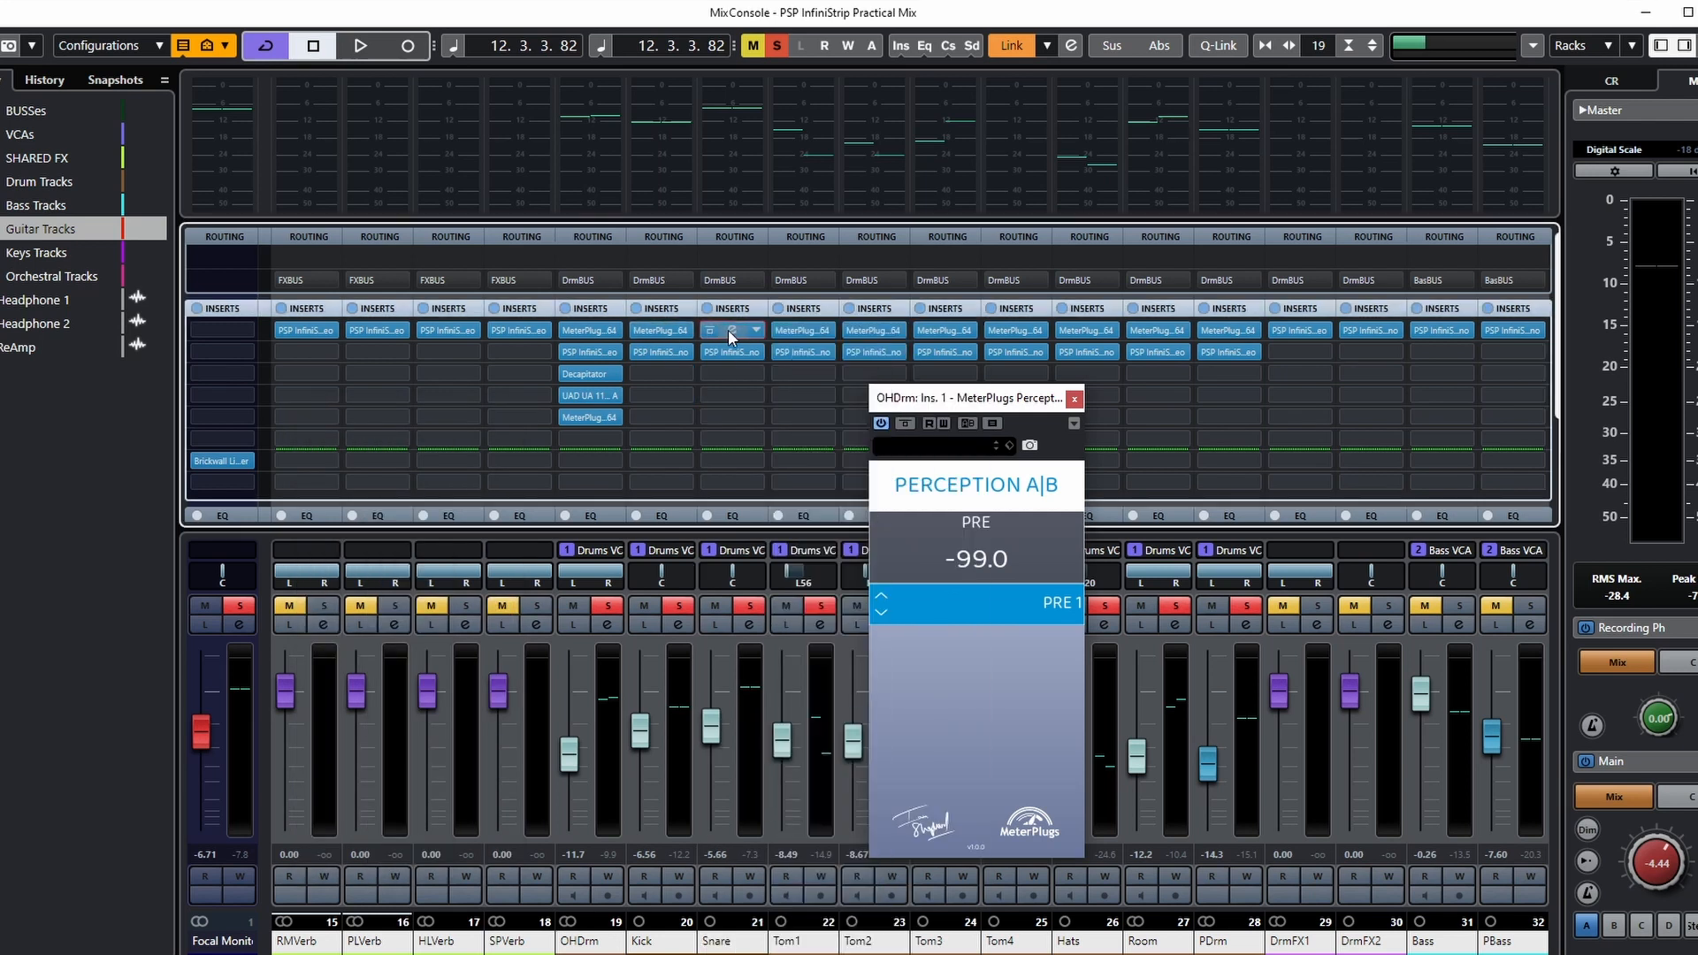
left_click(730, 331)
left_click(730, 332)
left_click(800, 328)
left_click(800, 328)
left_click(878, 334)
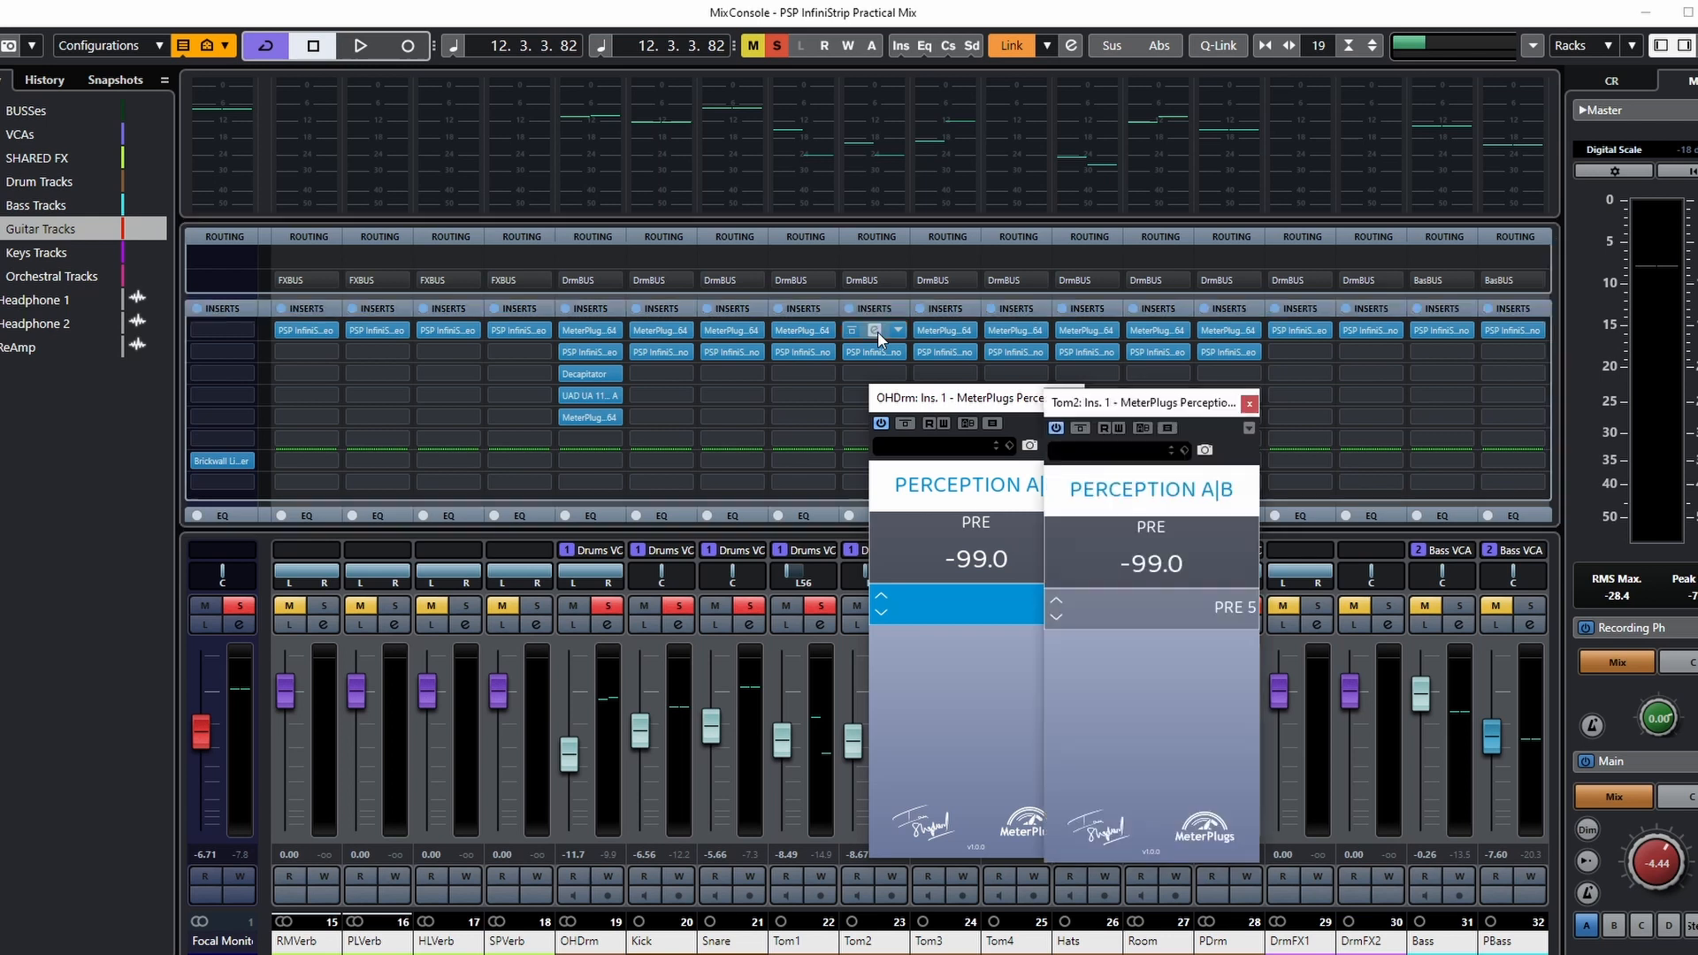
left_click(876, 331)
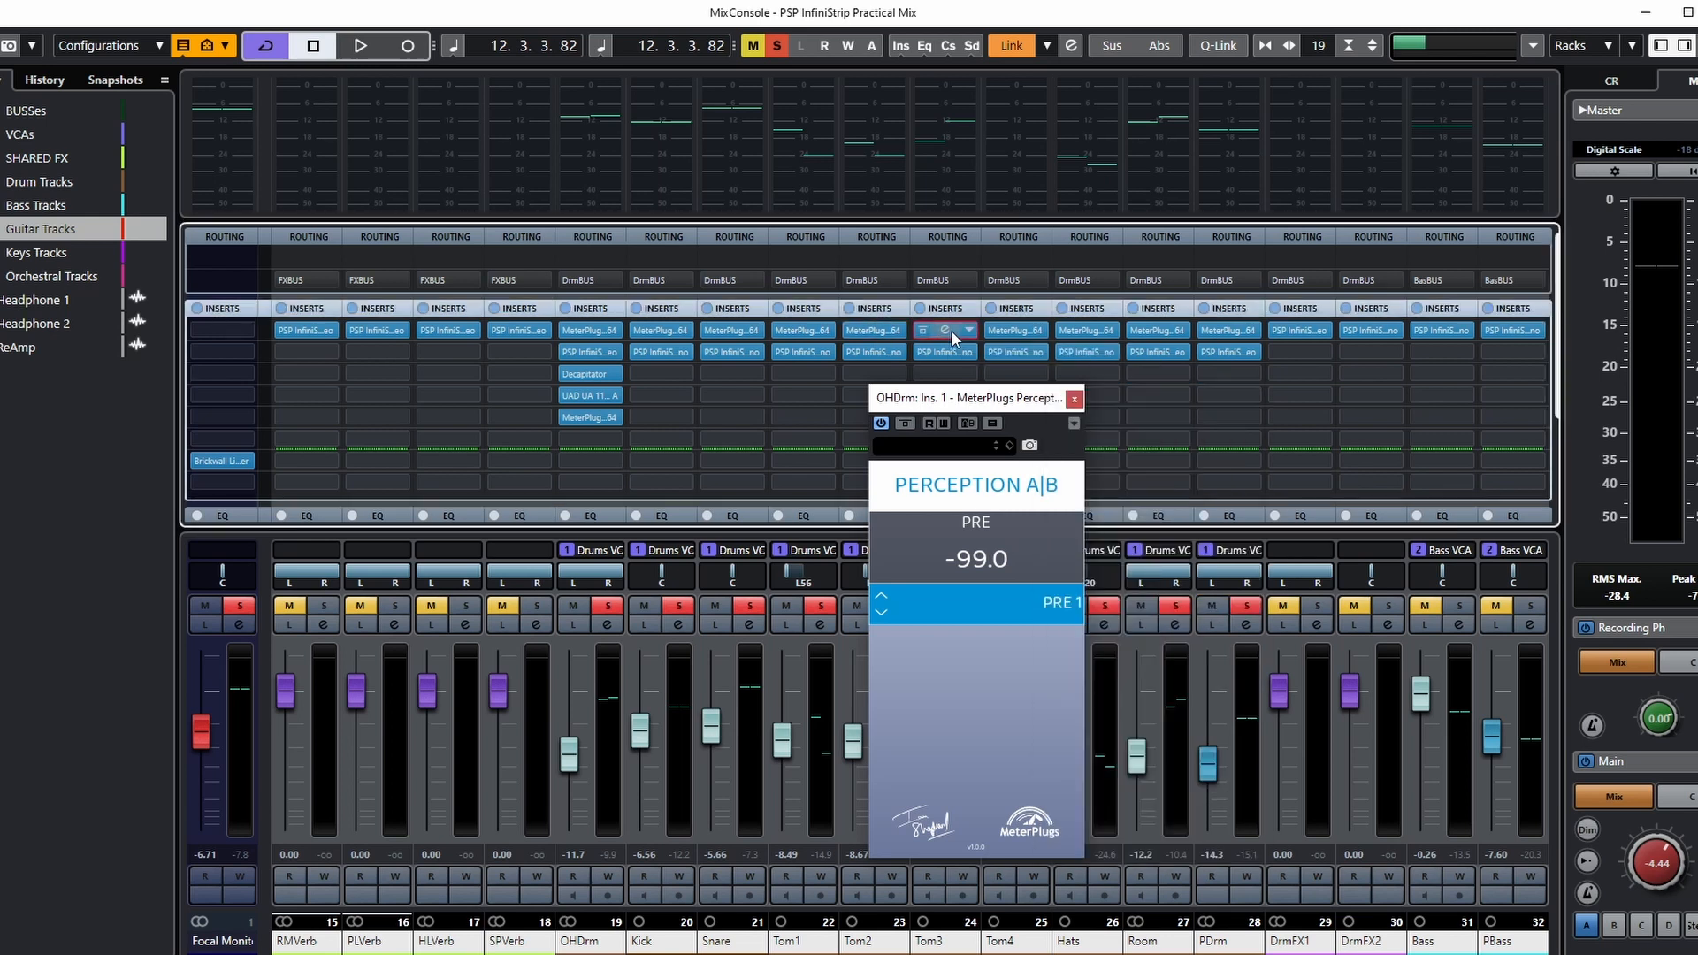
left_click(952, 331)
left_click(951, 331)
left_click(1016, 330)
left_click(1016, 330)
left_click(1090, 328)
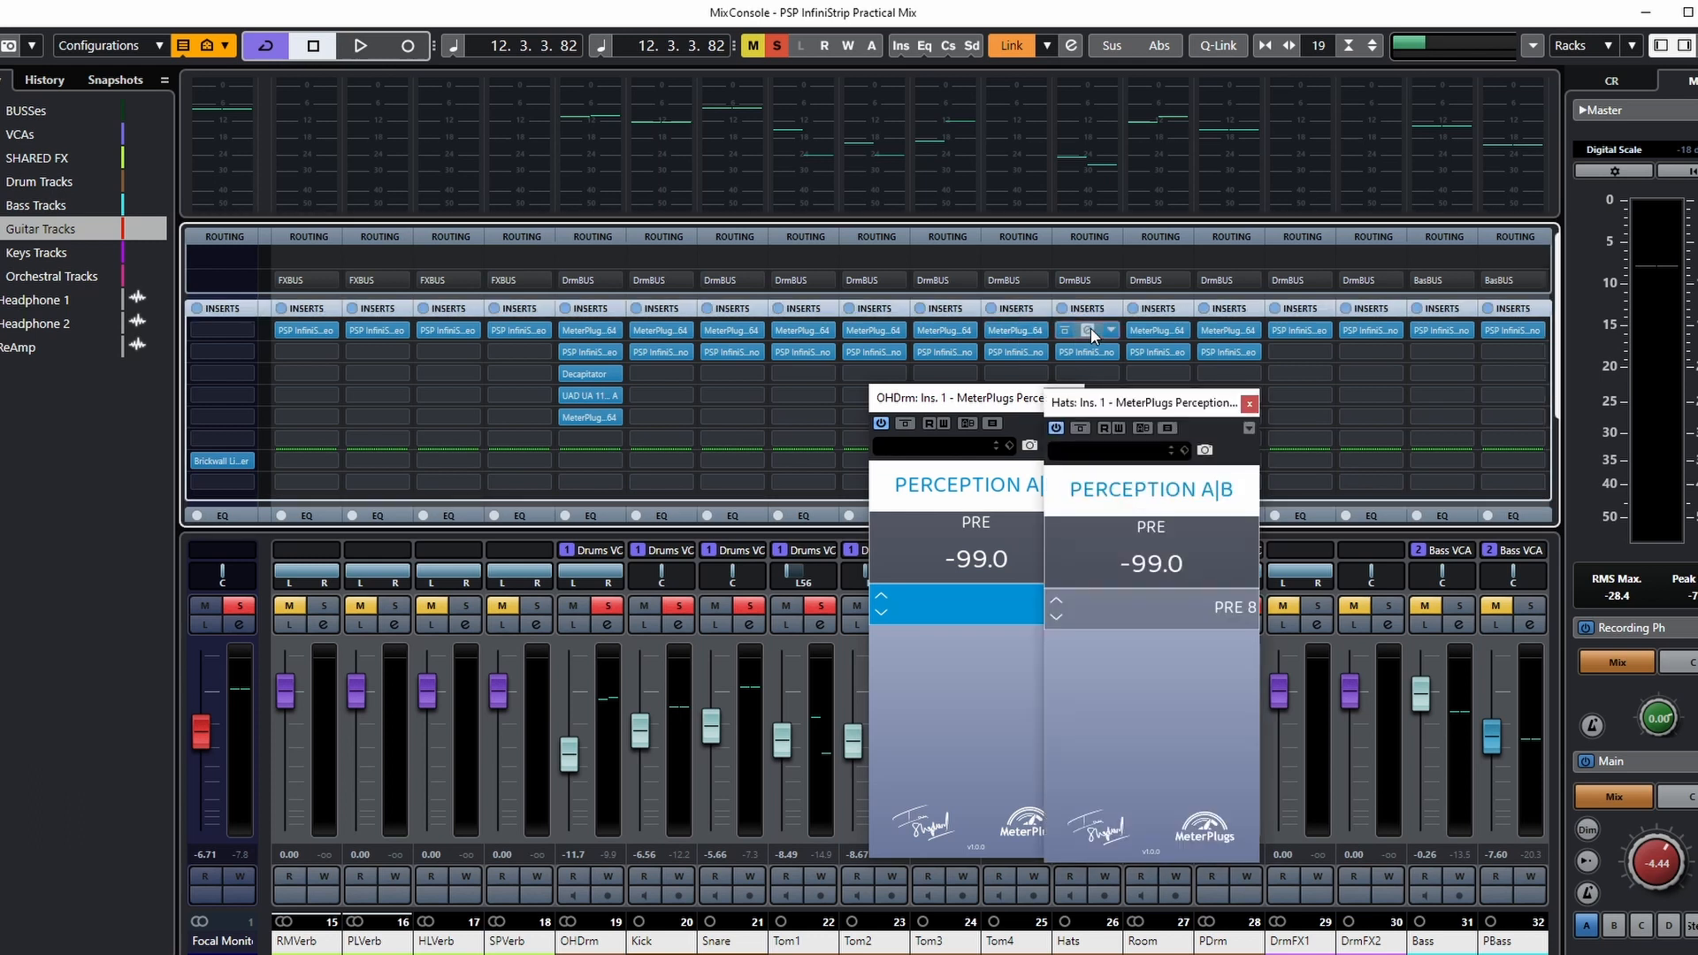
left_click(1090, 329)
left_click(1159, 329)
left_click(1160, 330)
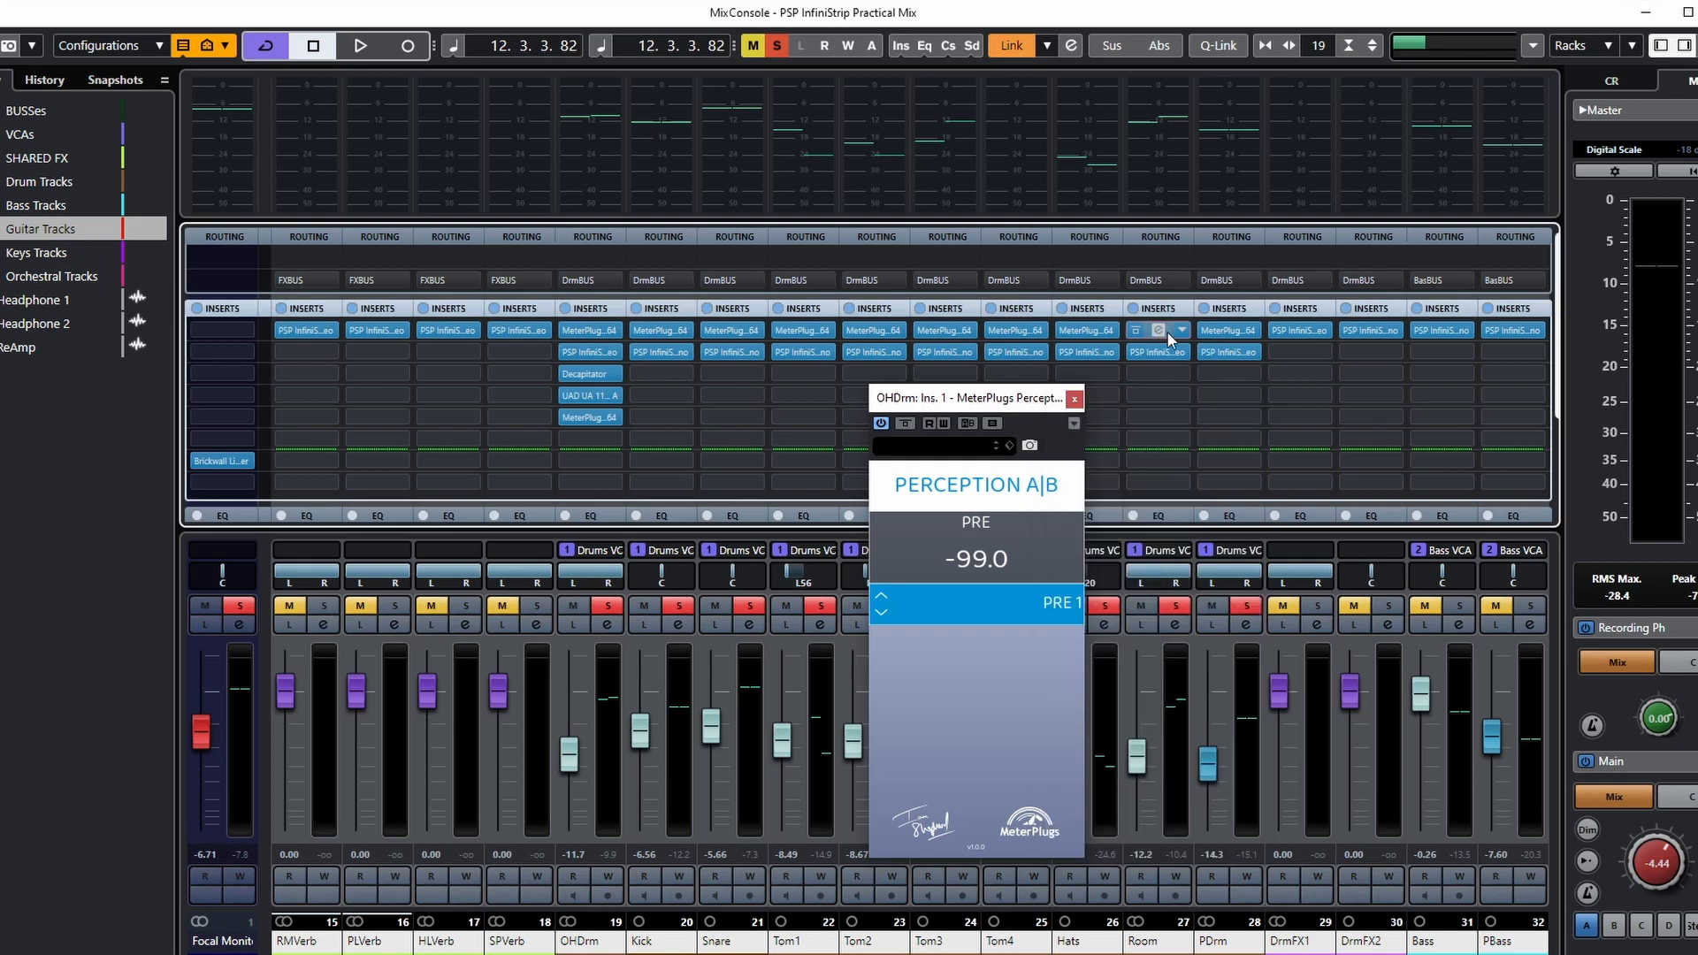
Step: View the Perception A|B instance in the OHDrm channel's fifth insert slot and close its window
left_click(1231, 329)
left_click(1231, 329)
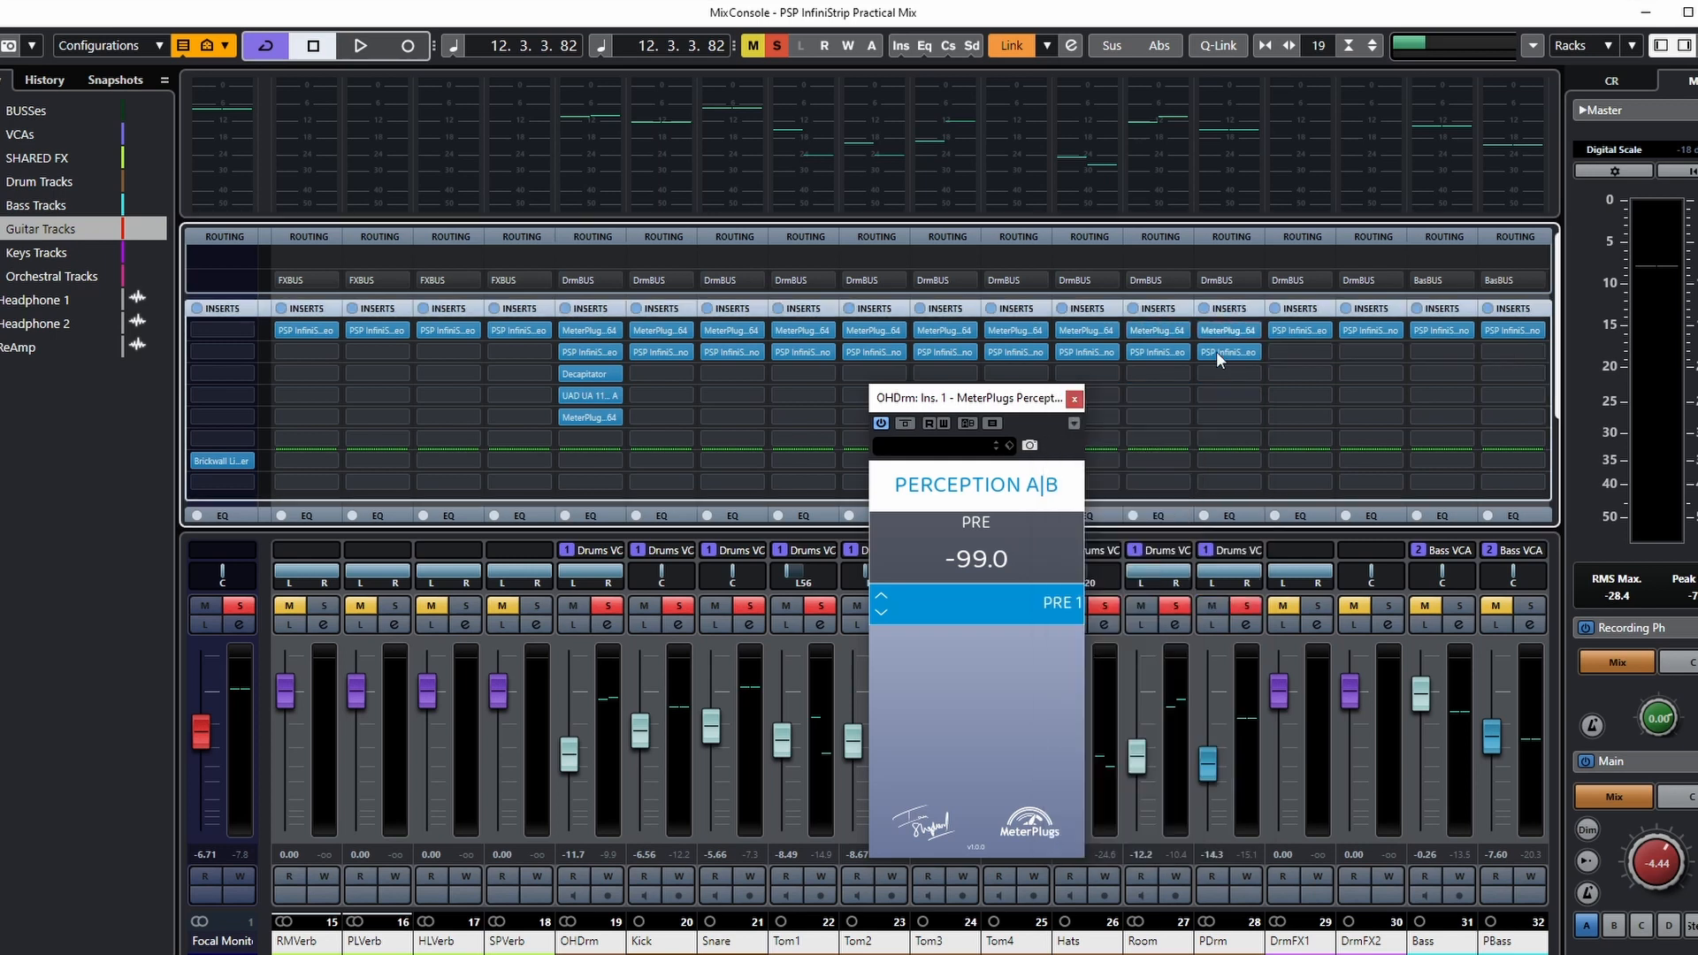
left_click(594, 416)
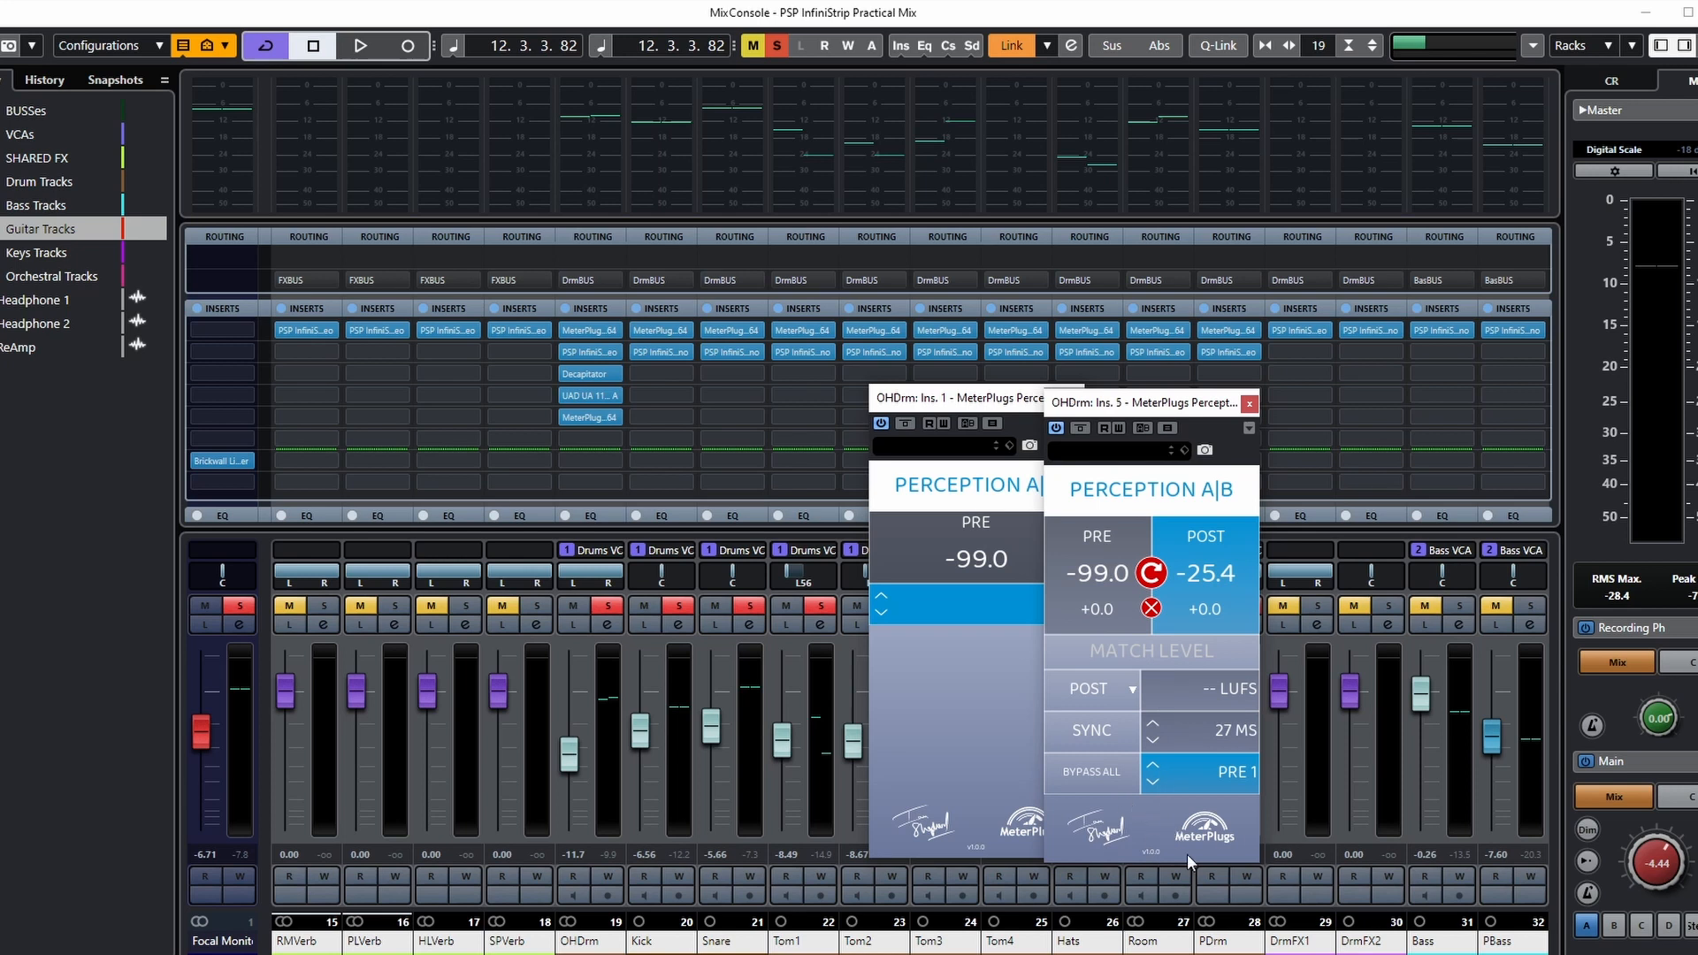
left_click(1249, 408)
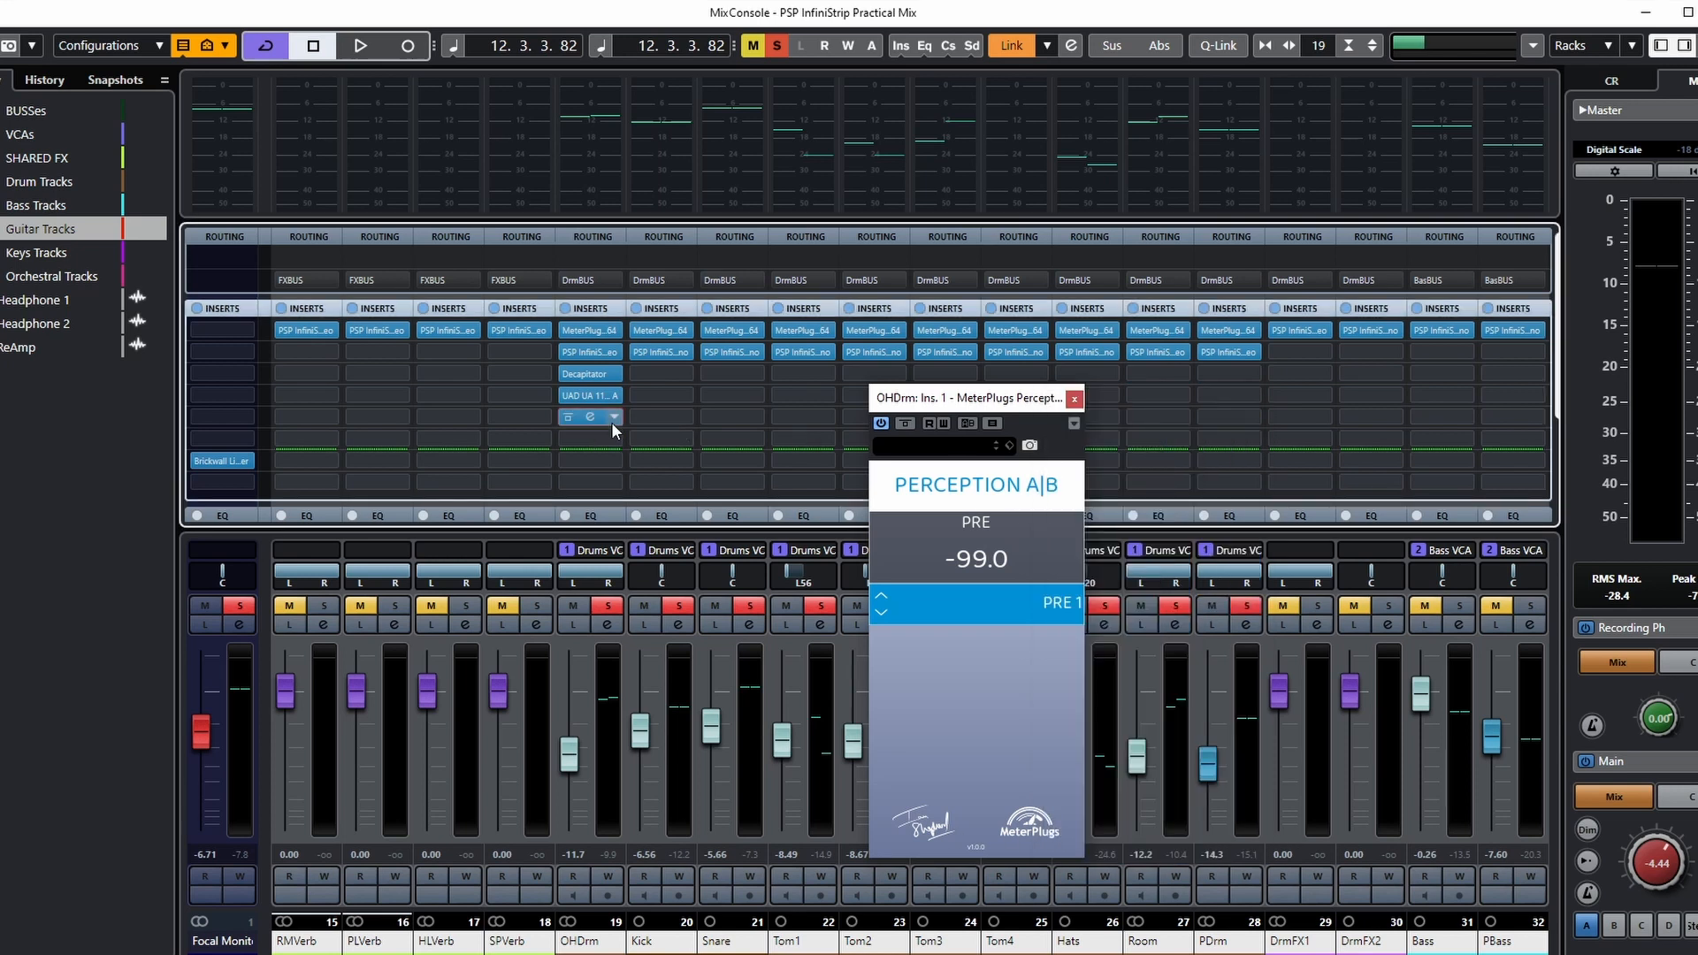
Step: Remove Perception A|B from the OHDrm channel's fifth insert and close the window of its first insert
left_click(612, 422)
left_click(620, 456)
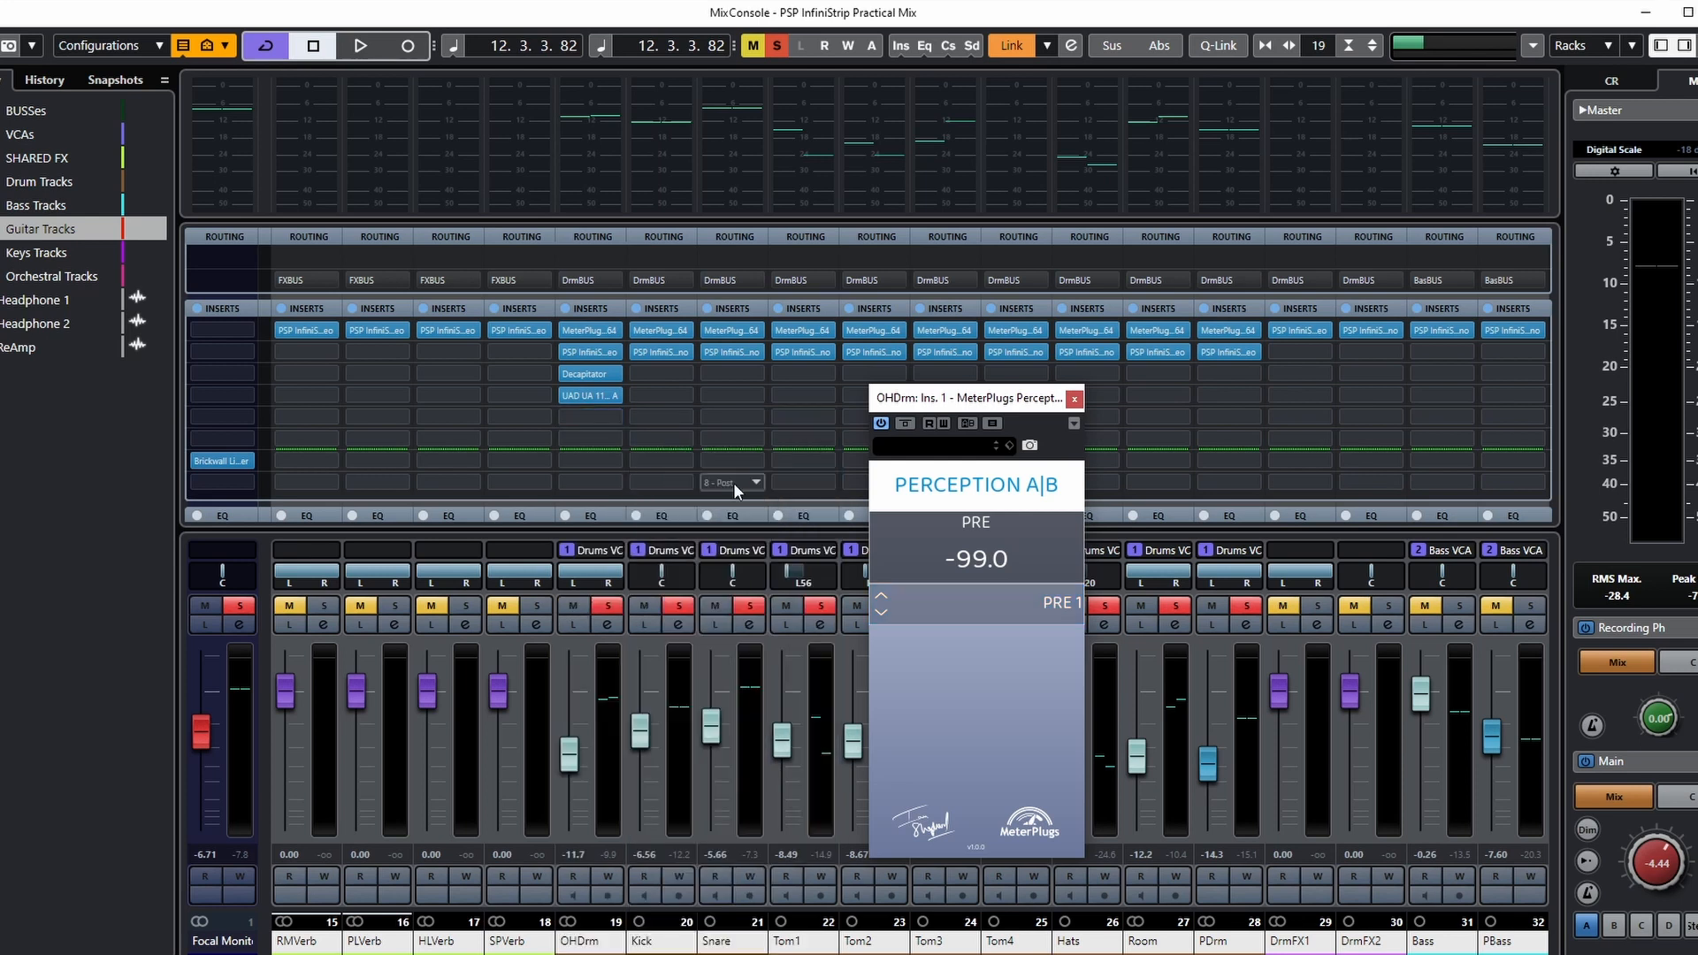
left_click(1073, 400)
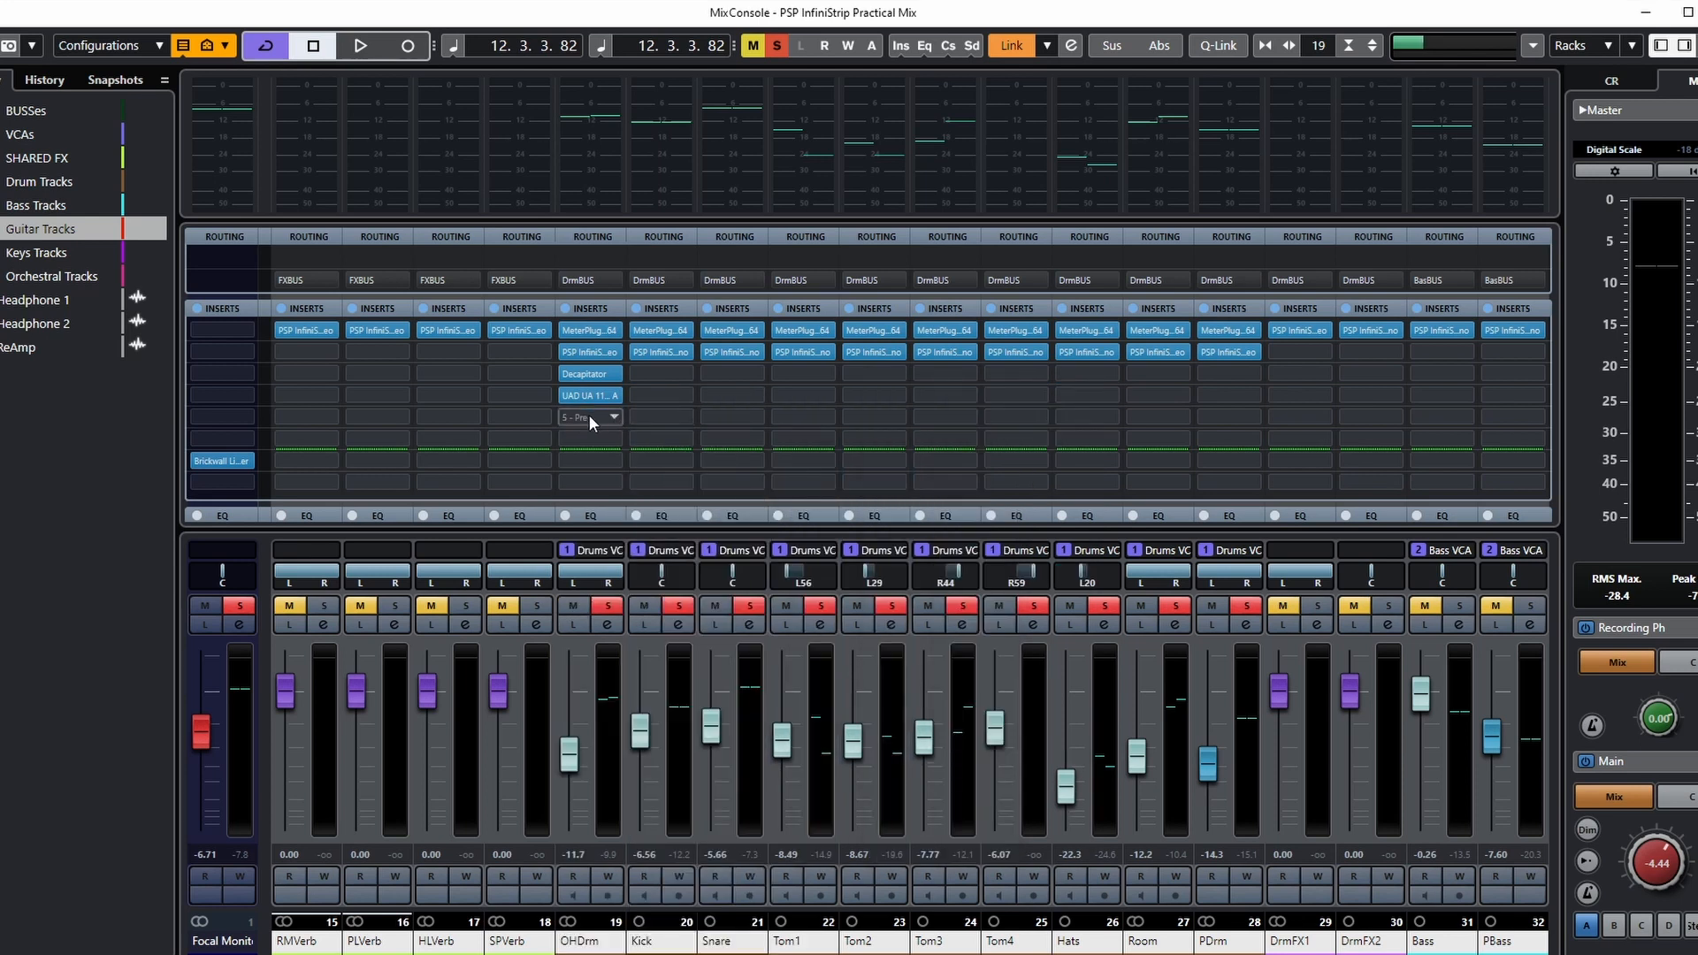
Step: Load MeterPlugs Perception AB x64 in OHDrm's fifth insert slot and copy it to the fifth slot of channels Kick through PDrm
left_click(591, 417)
type("perce")
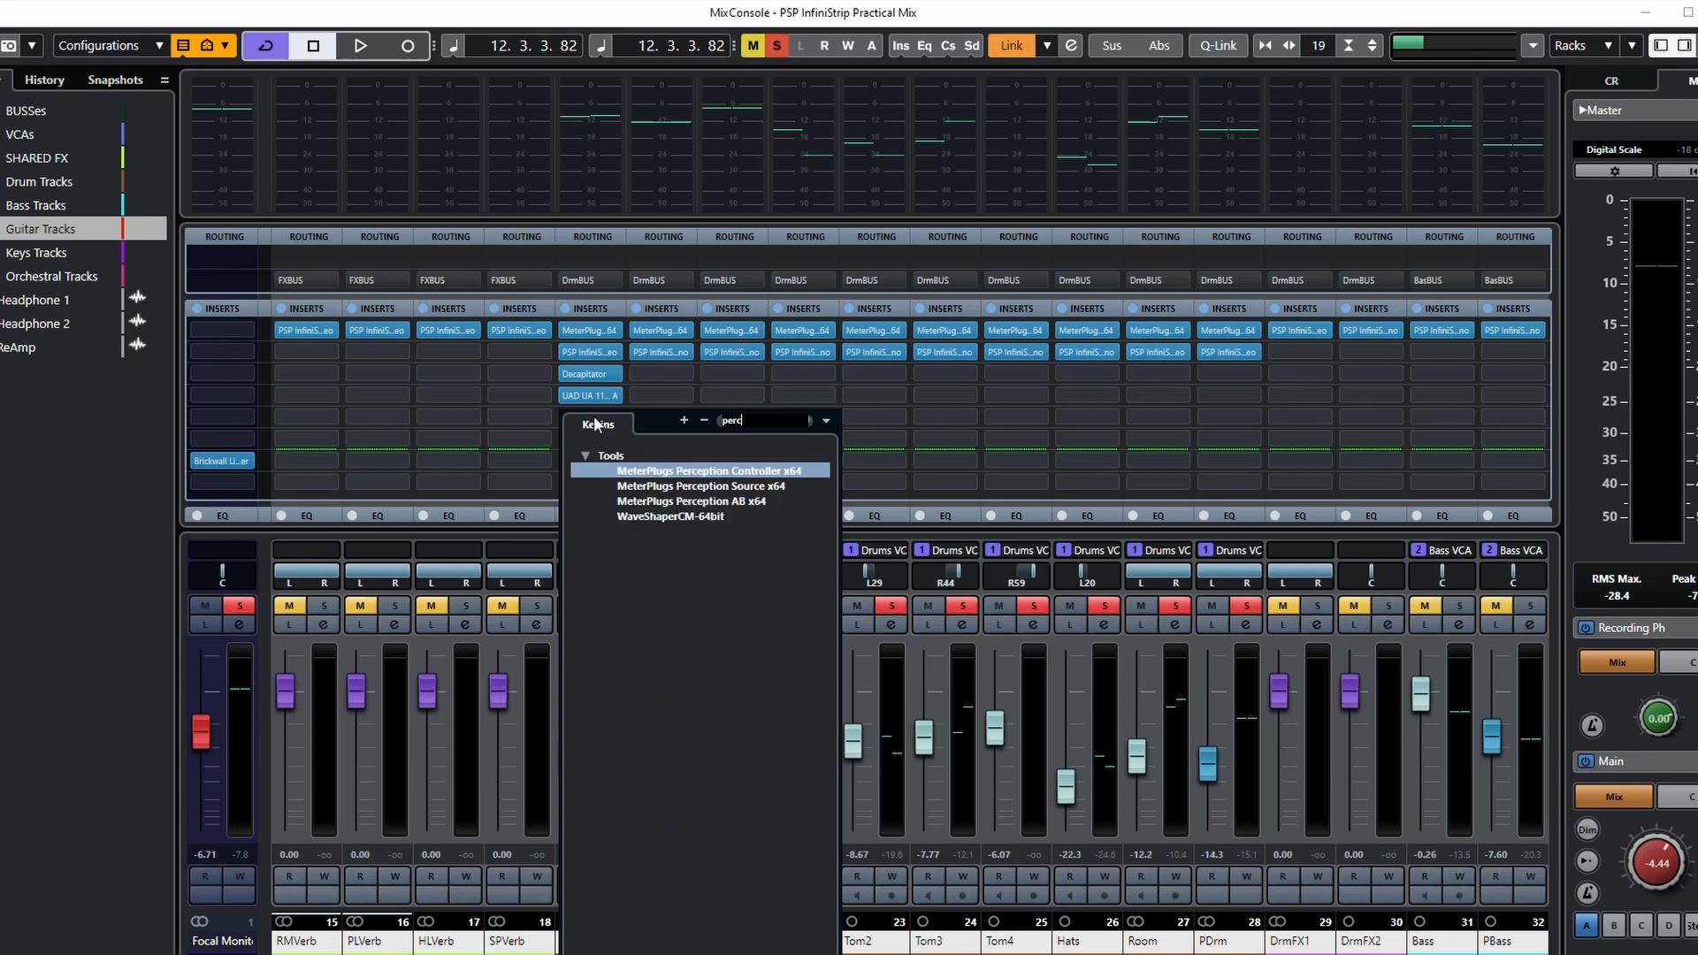
left_click(725, 501)
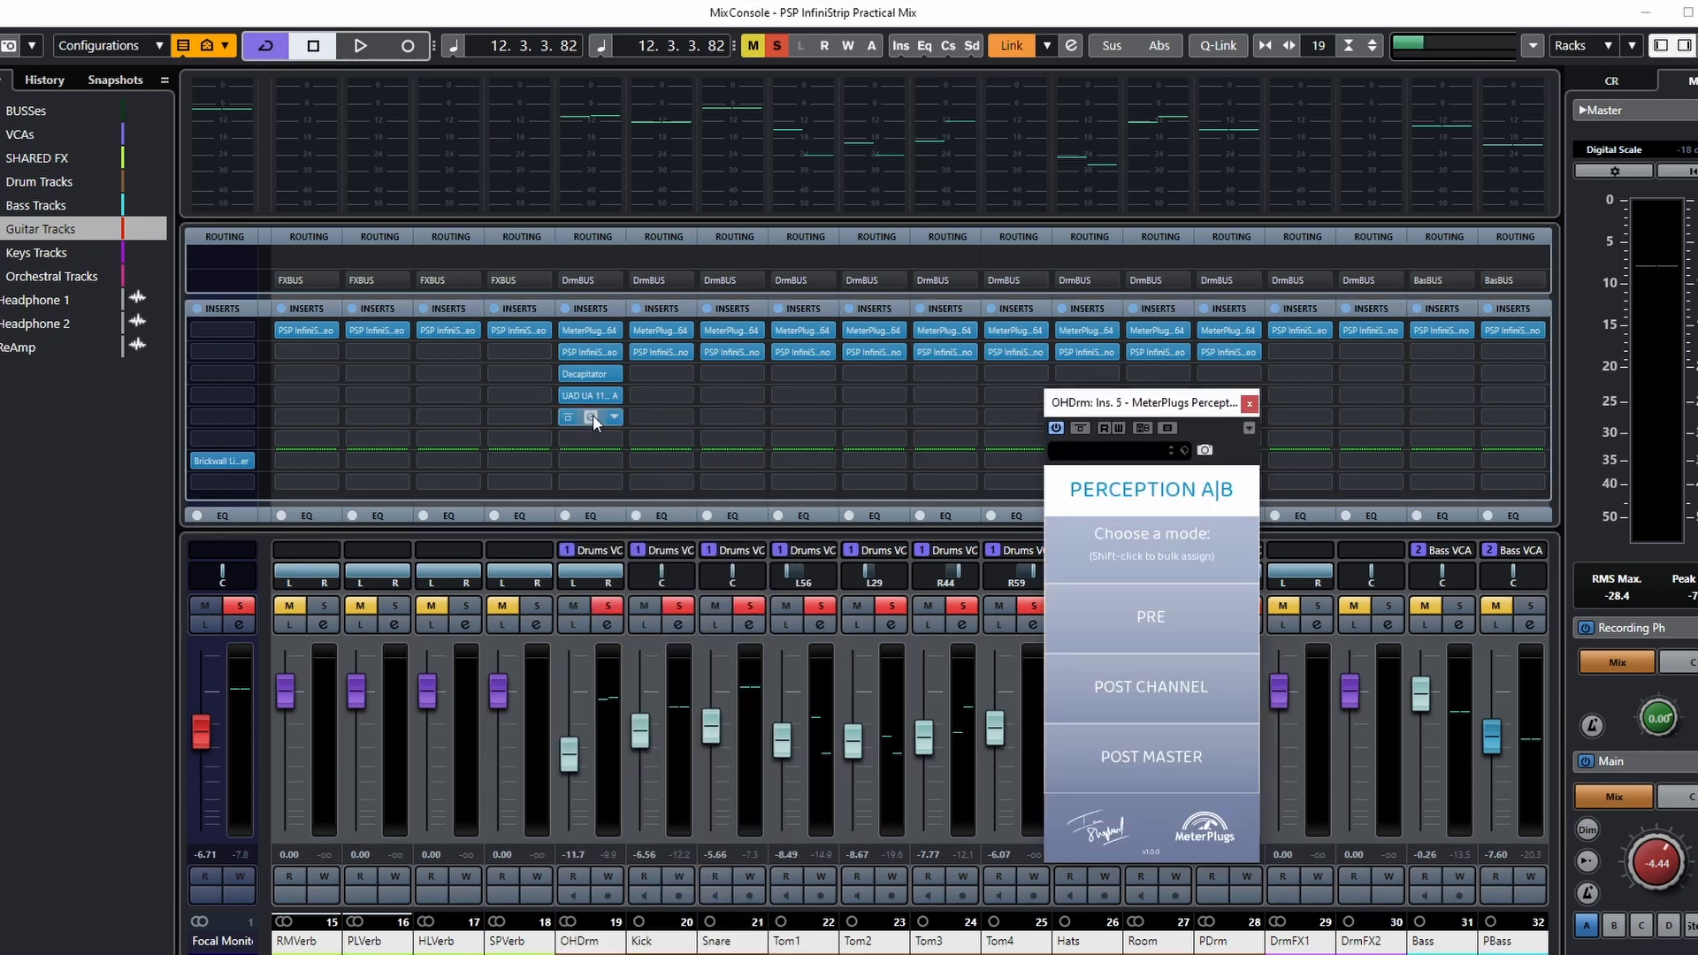
left_click_drag(590, 417, 665, 419)
left_click_drag(768, 419, 1206, 410)
left_click(1250, 404)
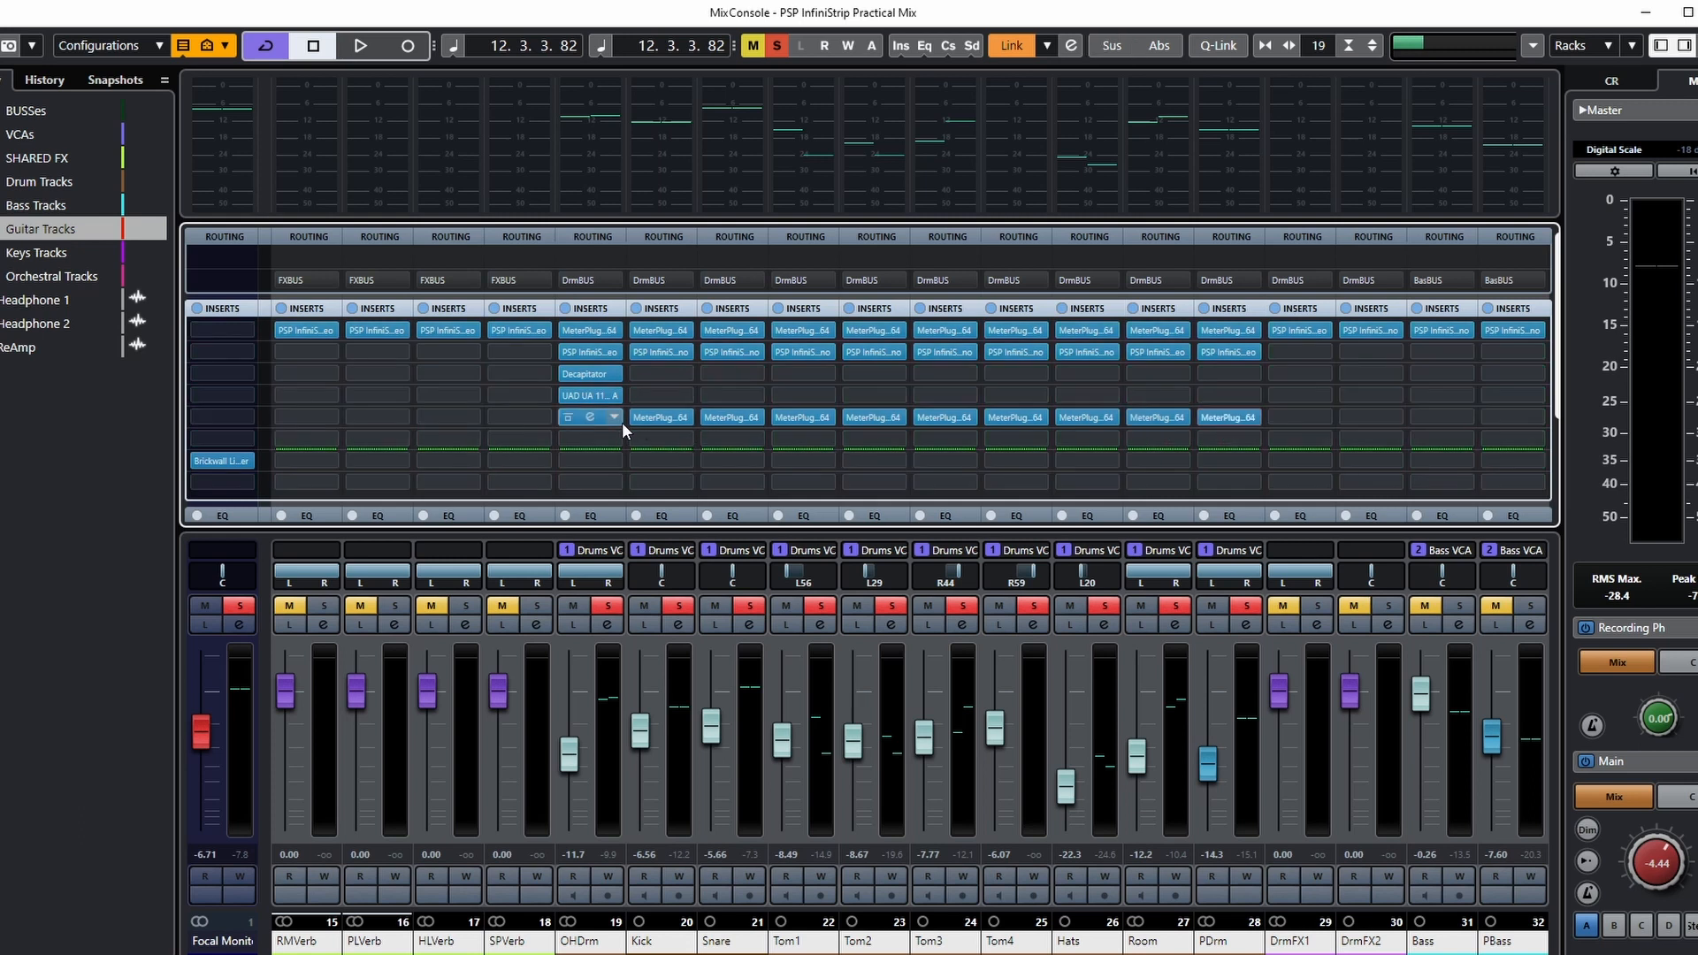
Step: Bulk-assign Post Channel mode to all the new Perception A|B instances from the OHDrm channel's fifth insert
left_click(588, 417)
key("shift")
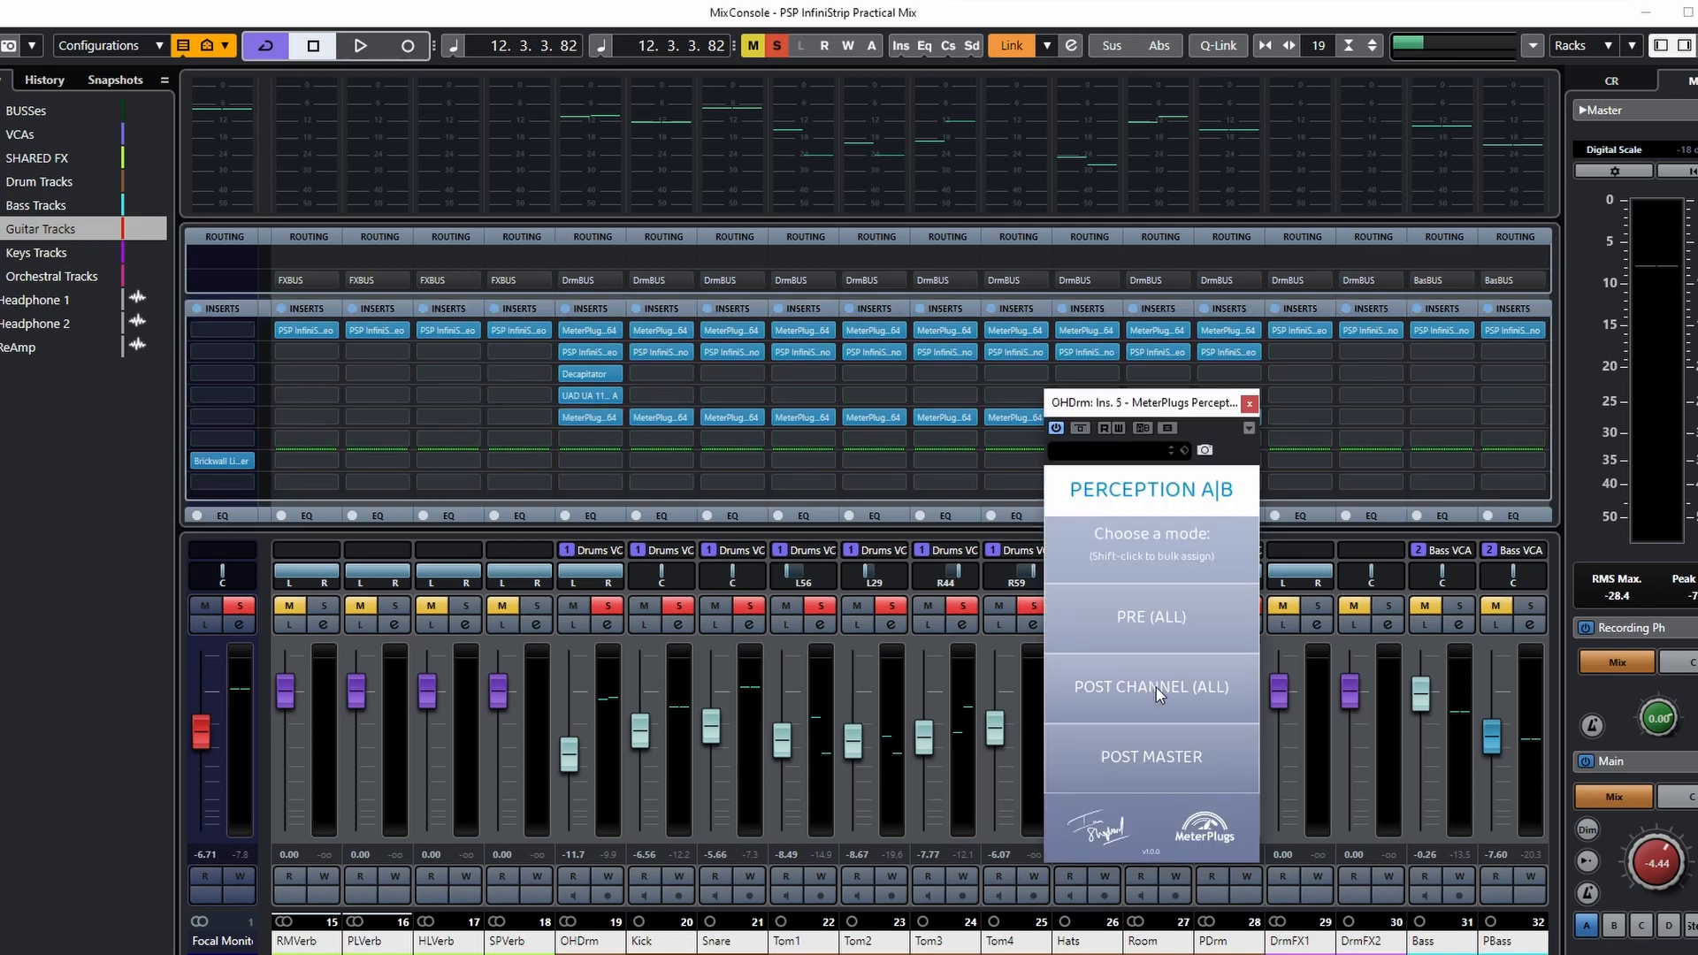
left_click(1146, 693, "shift")
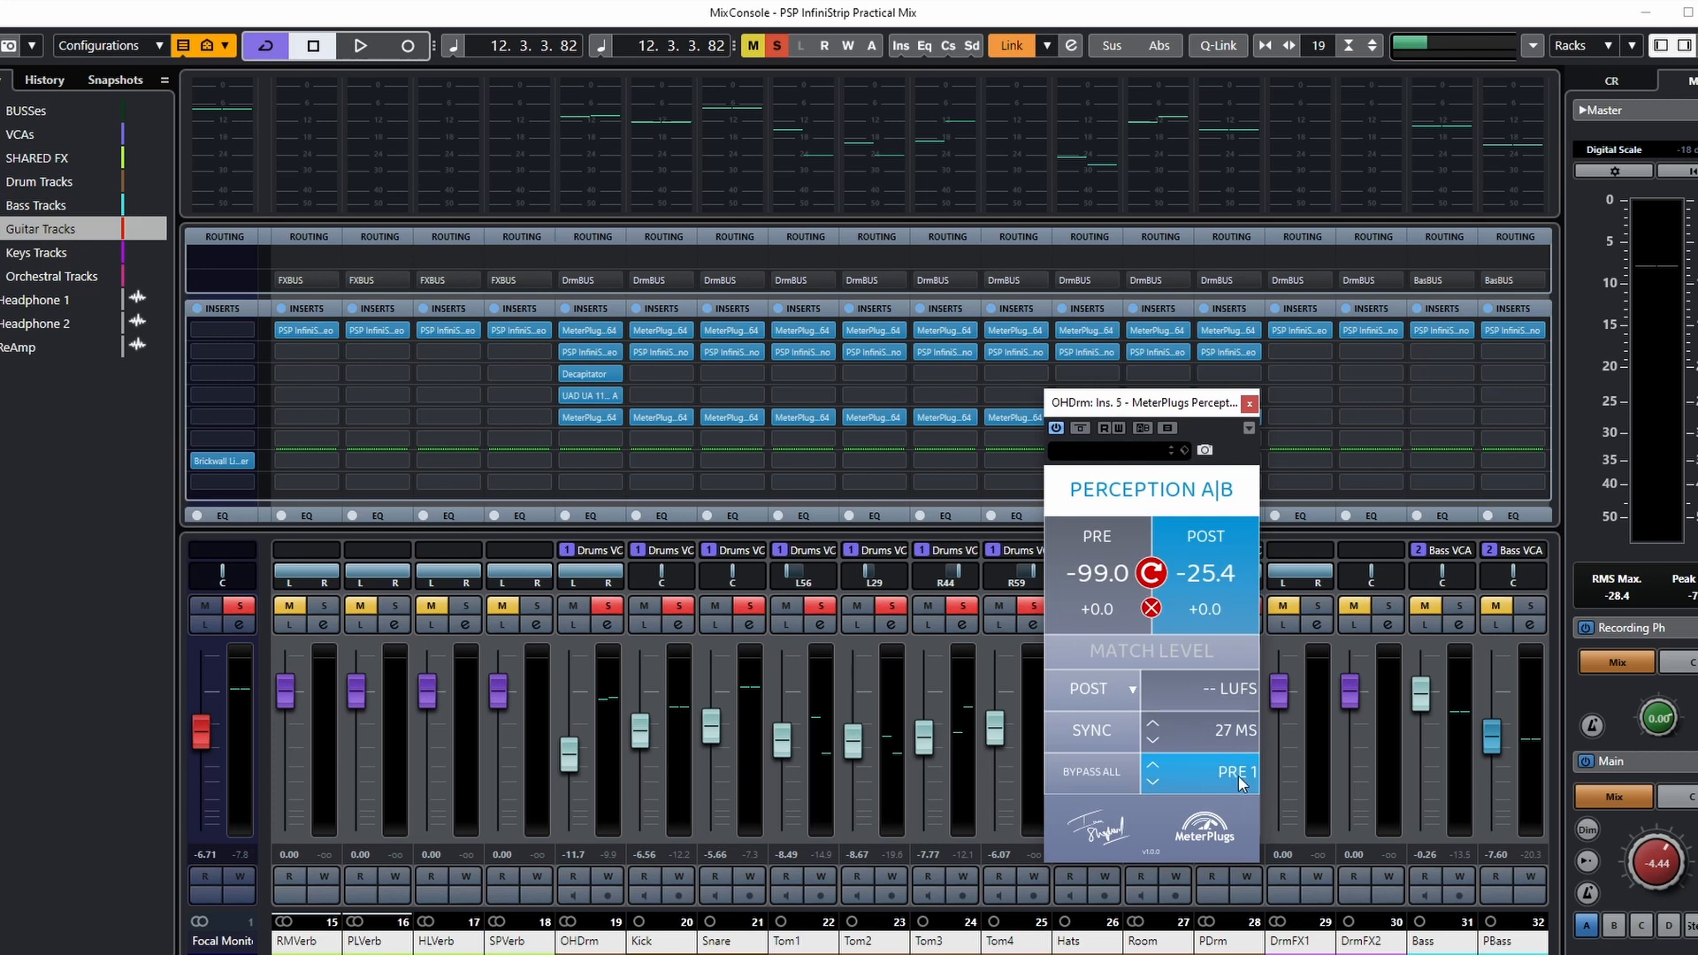
Step: Check the PRE assignments of the Perception A|B instances on Kick, Snare and Tom1 to Tom3, and close all open plug-in windows
left_click(663, 418)
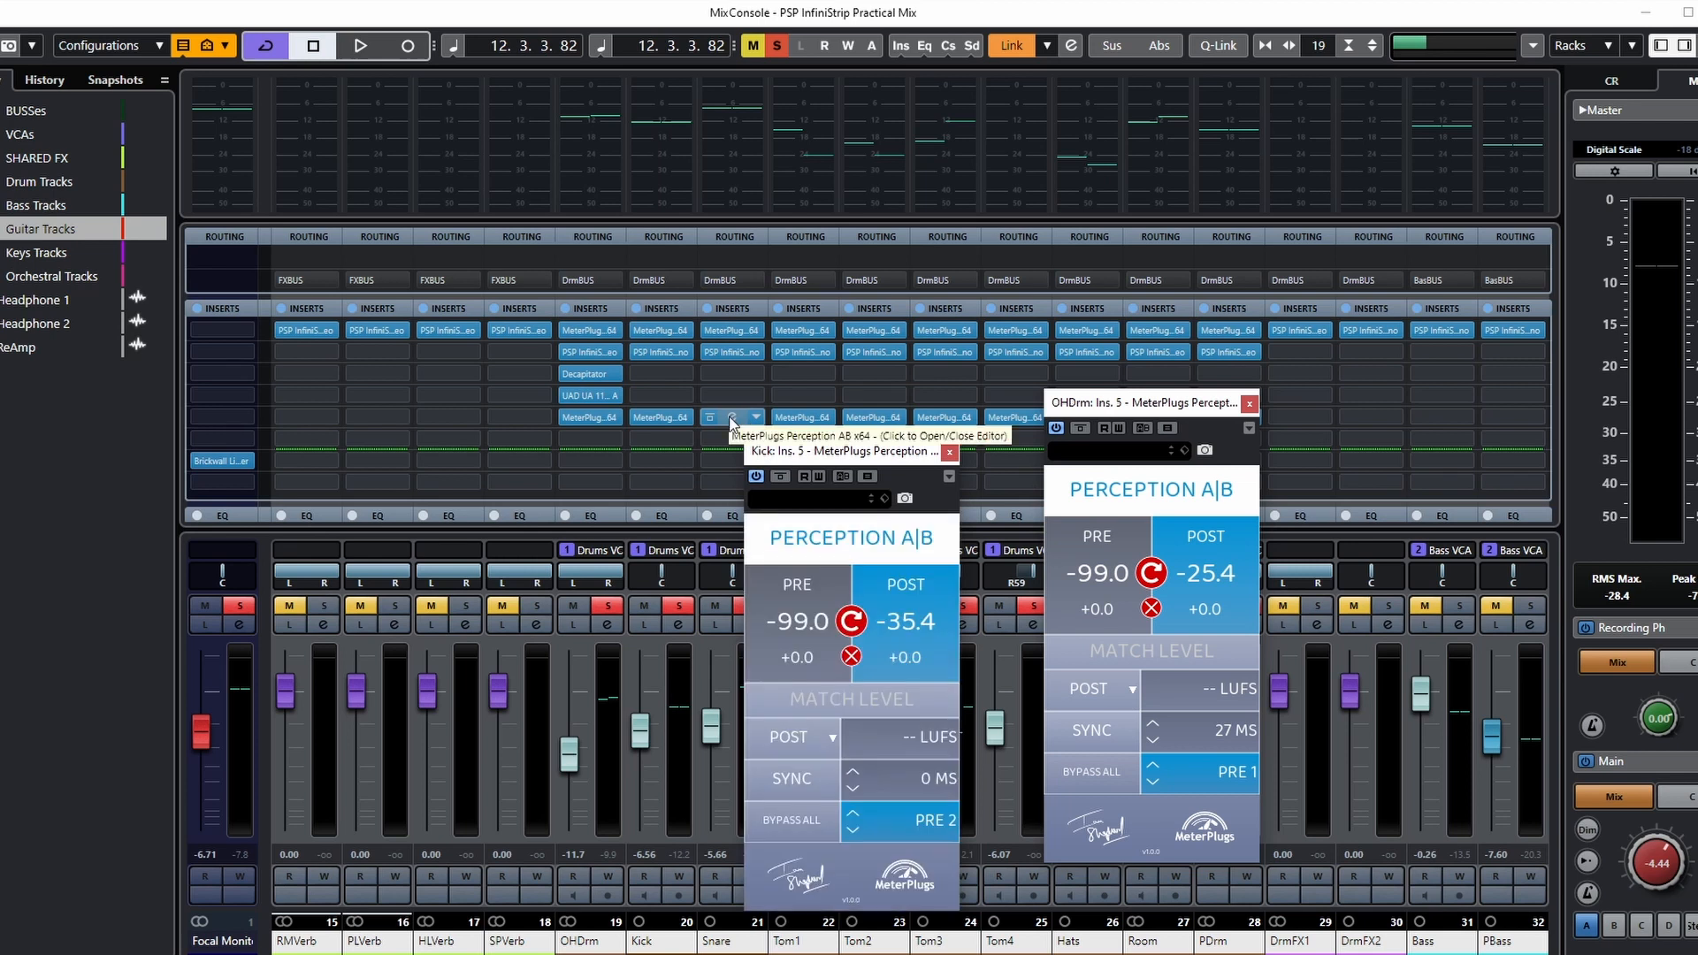
left_click(730, 419)
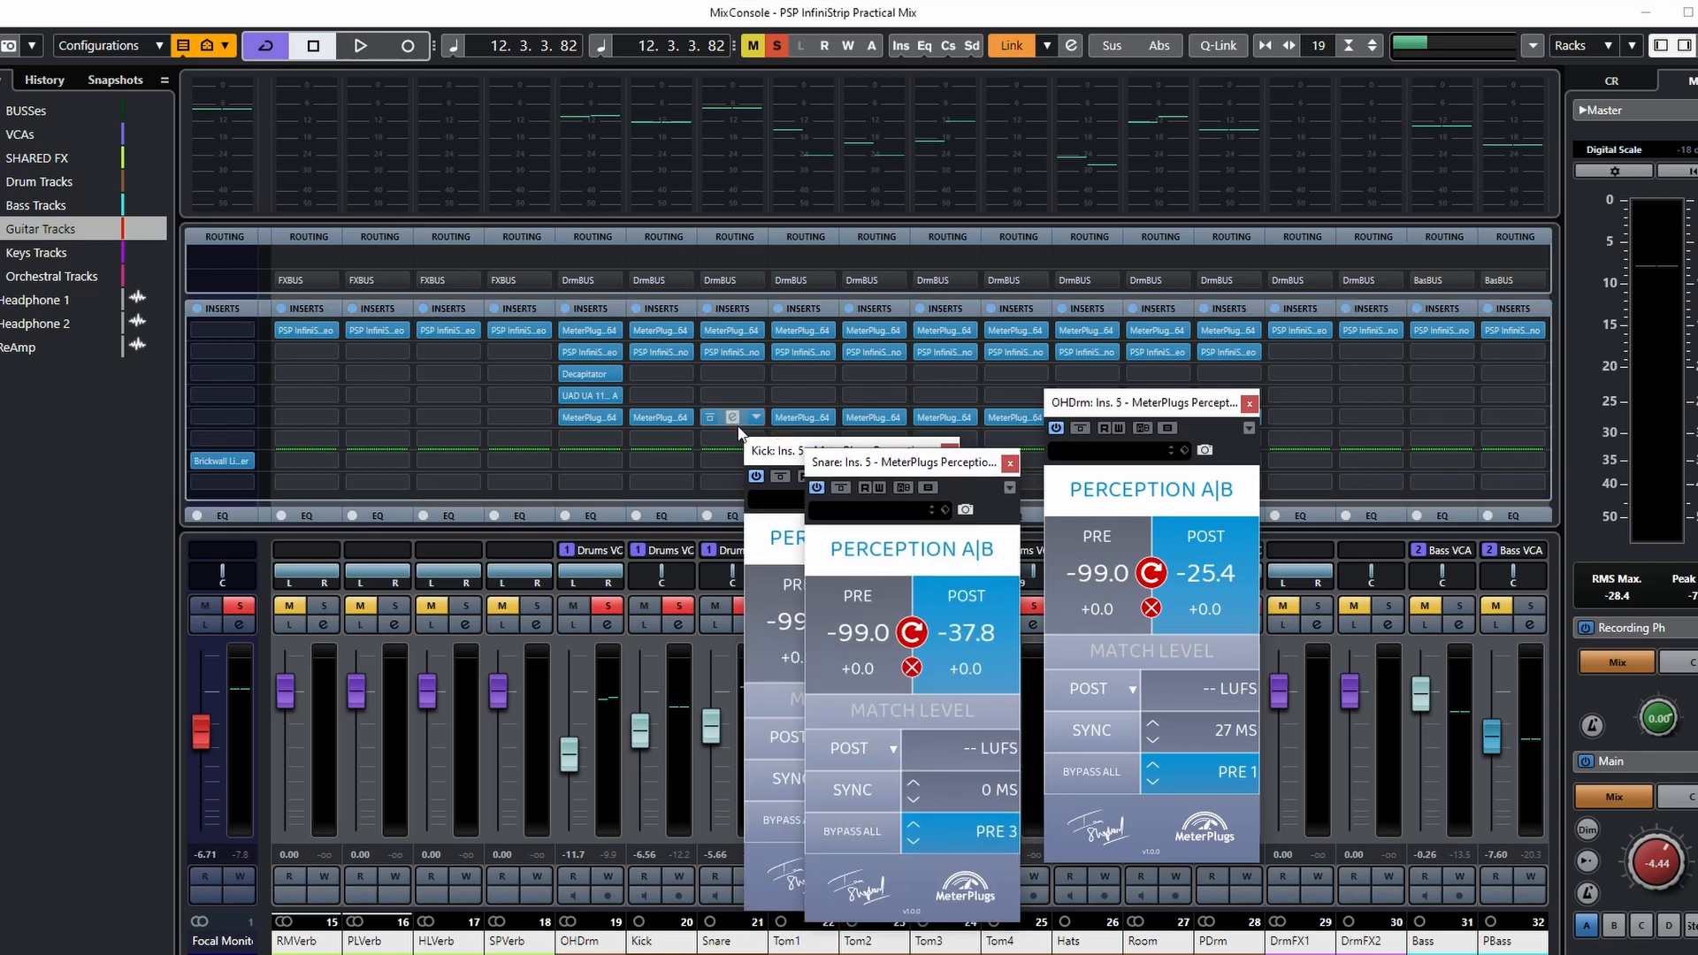
left_click(869, 418)
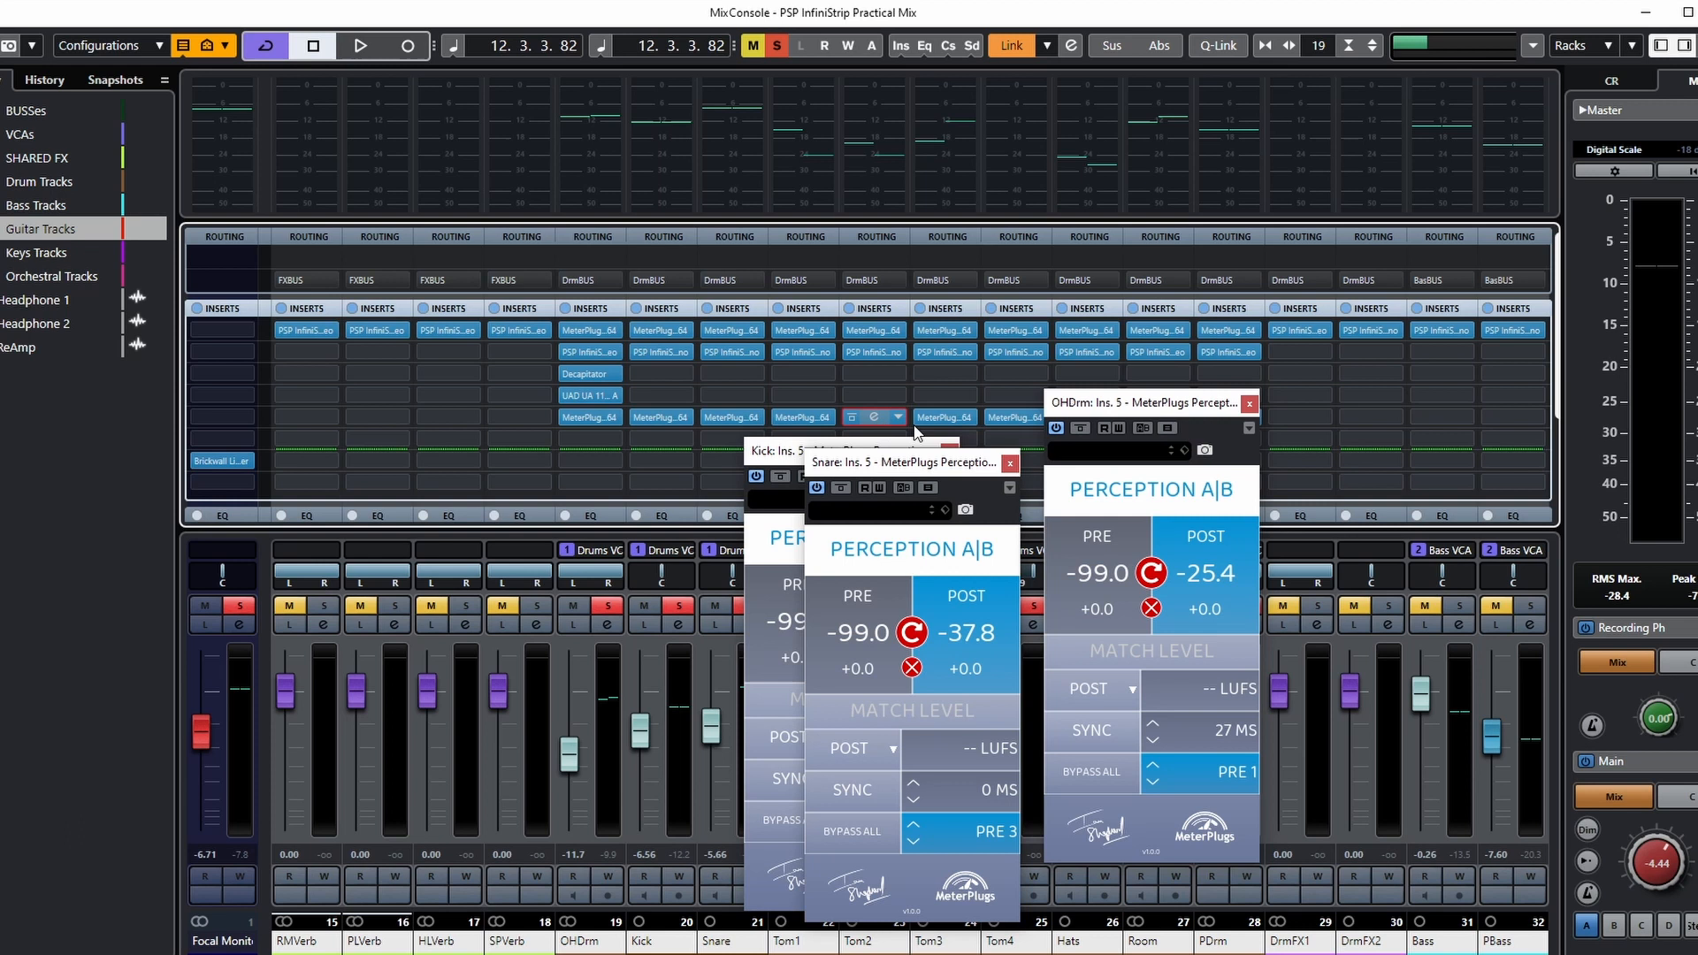
left_click(944, 418)
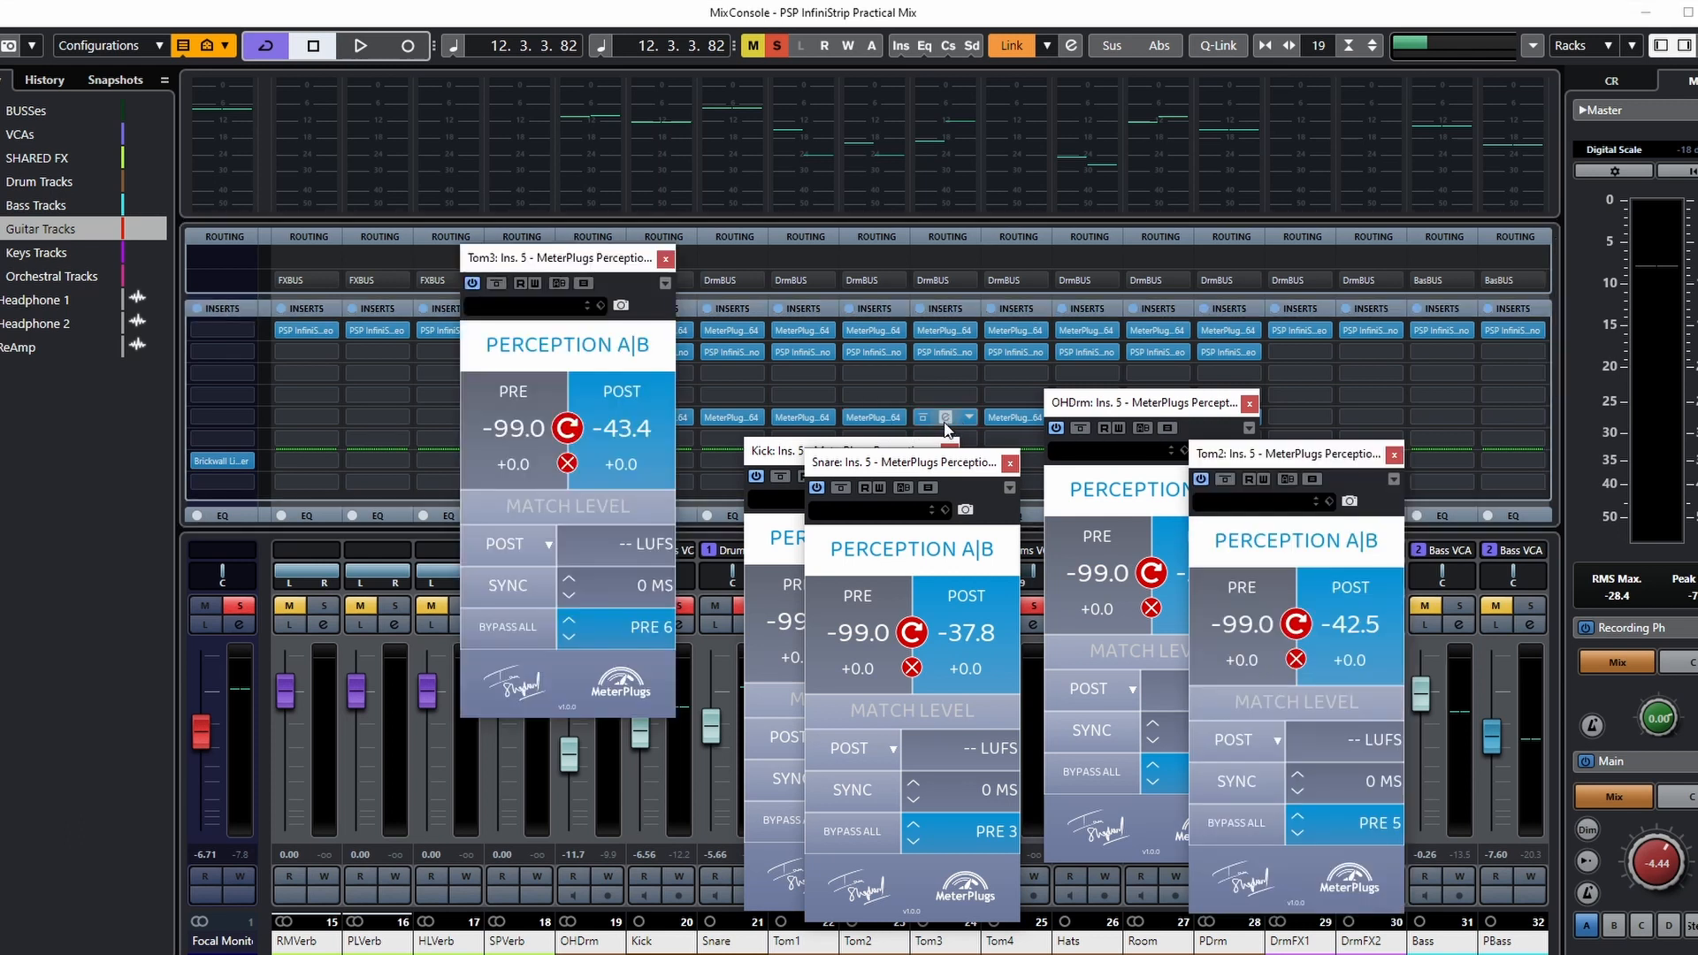
left_click(871, 417)
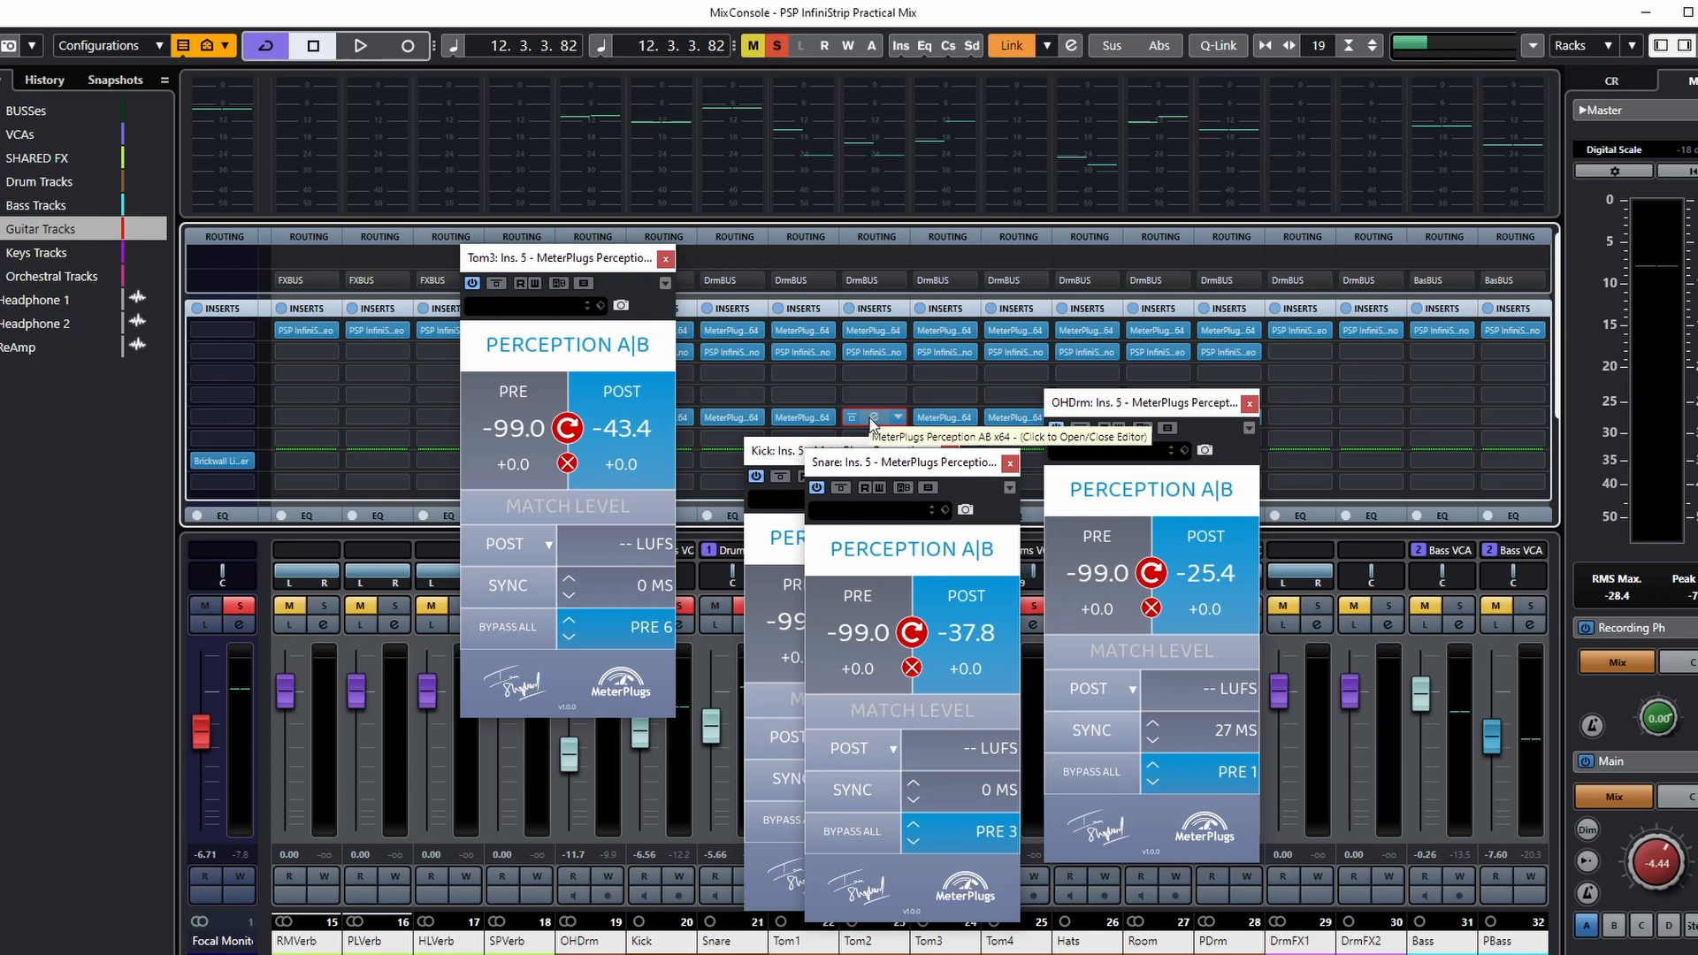
left_click(871, 419)
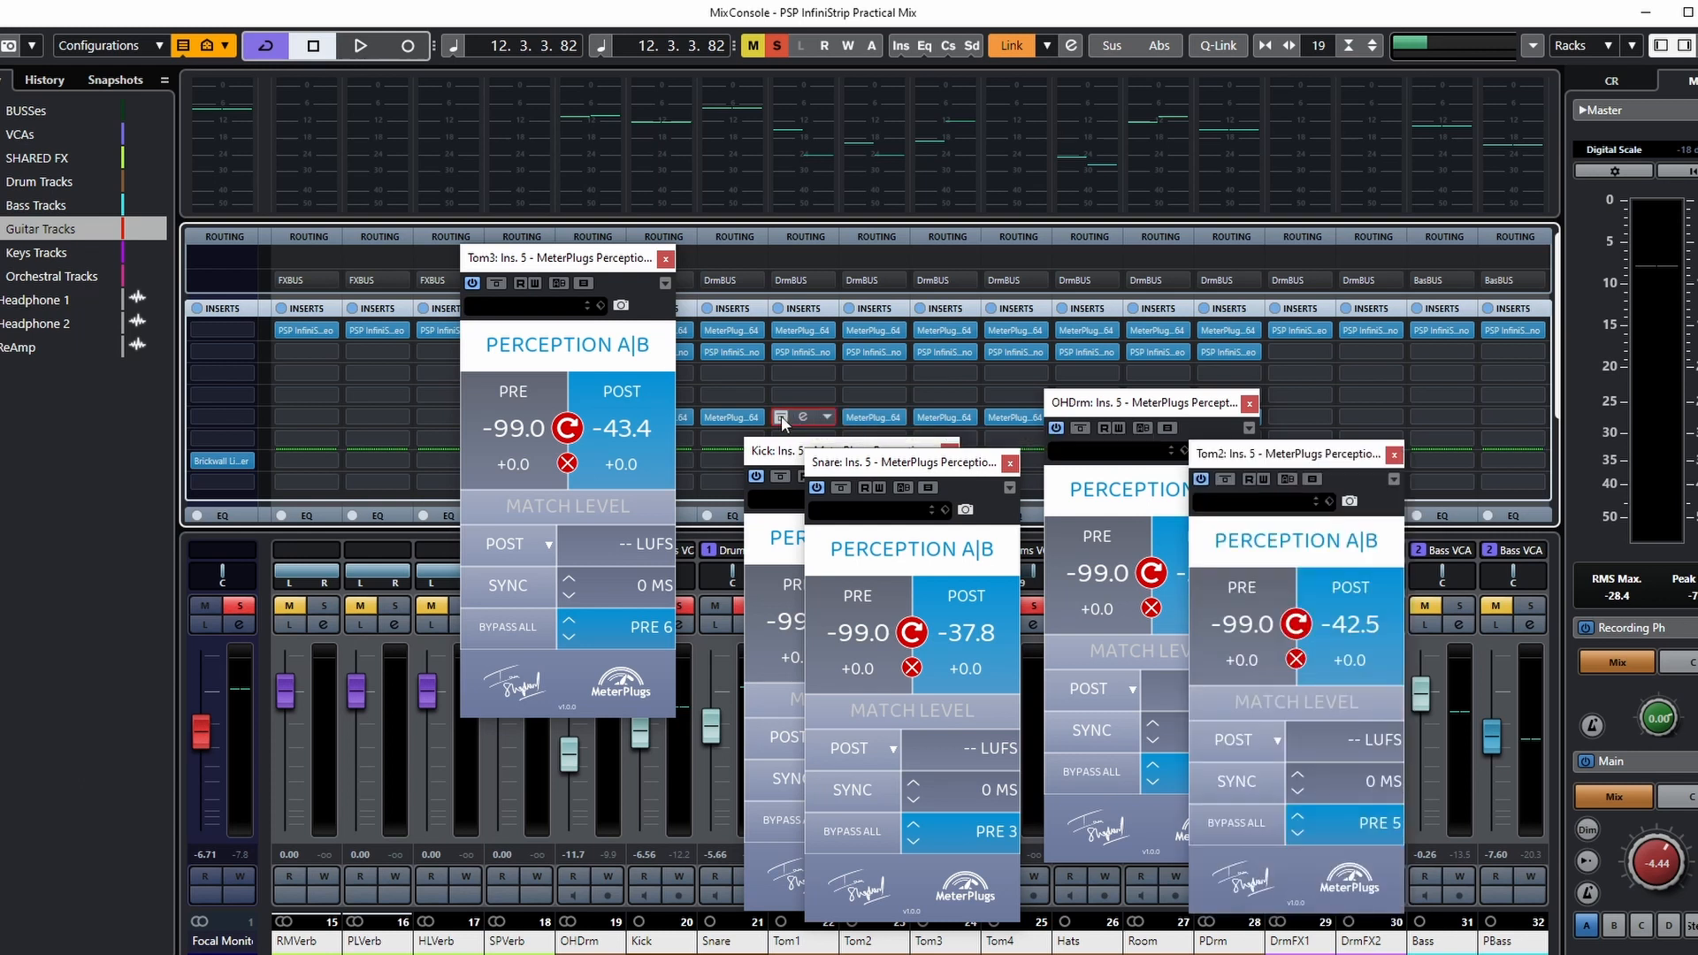
left_click(805, 421)
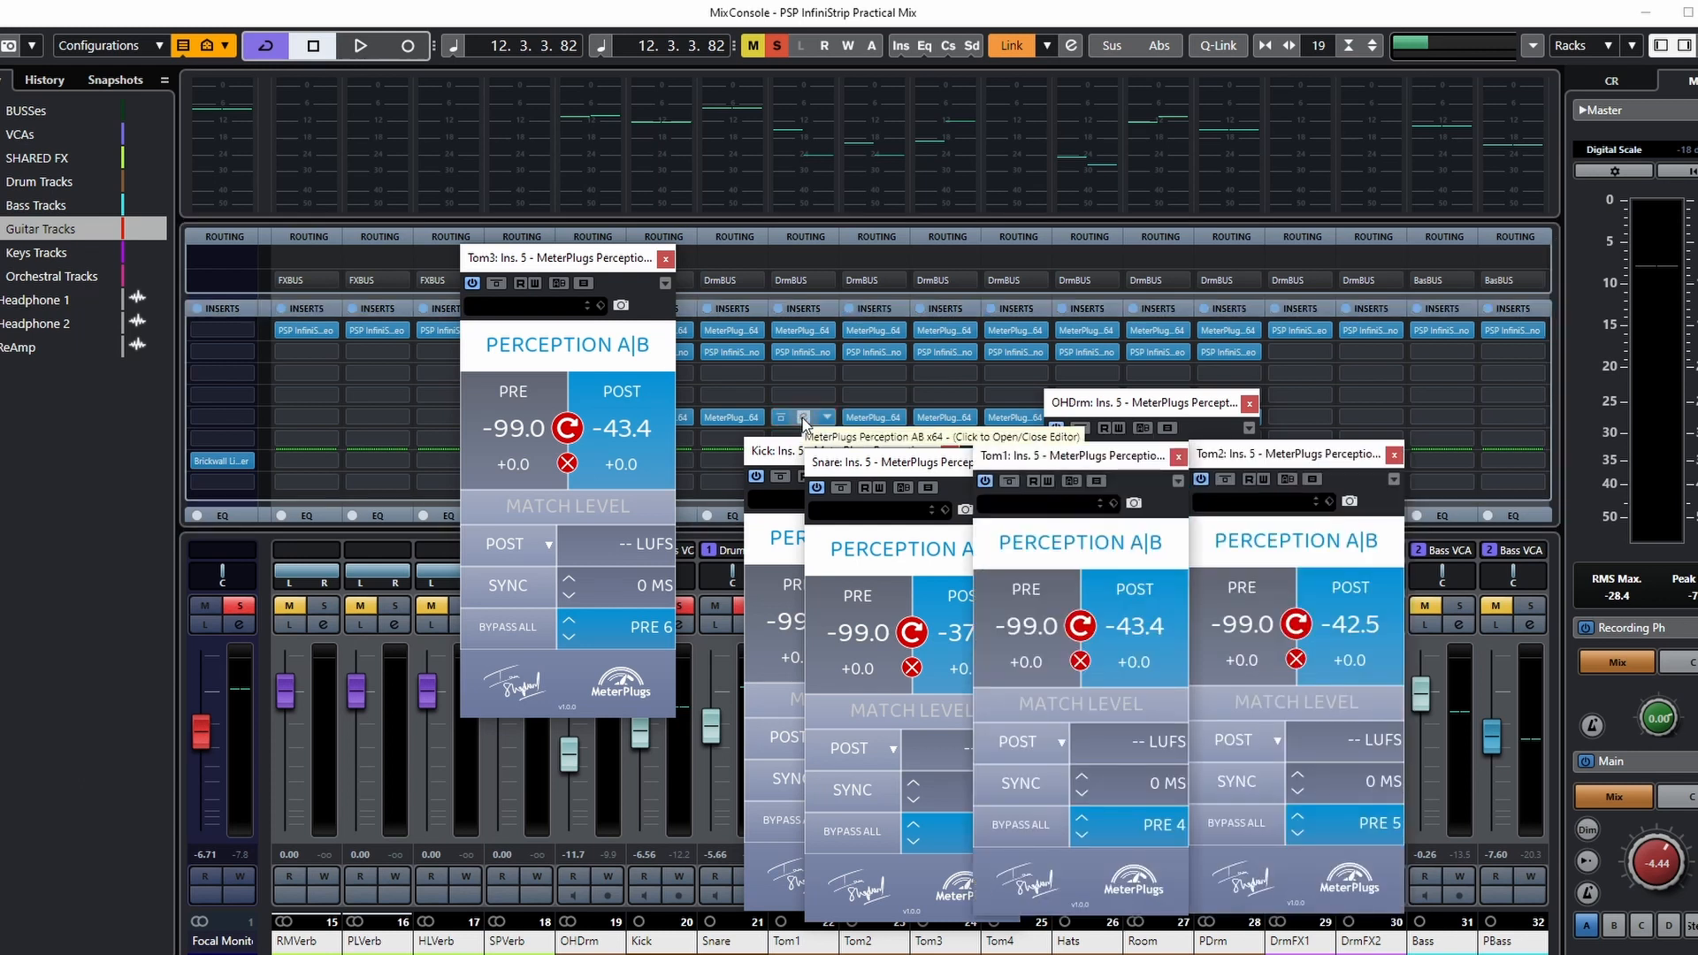
left_click(1177, 456)
left_click(1393, 454)
left_click(1249, 404)
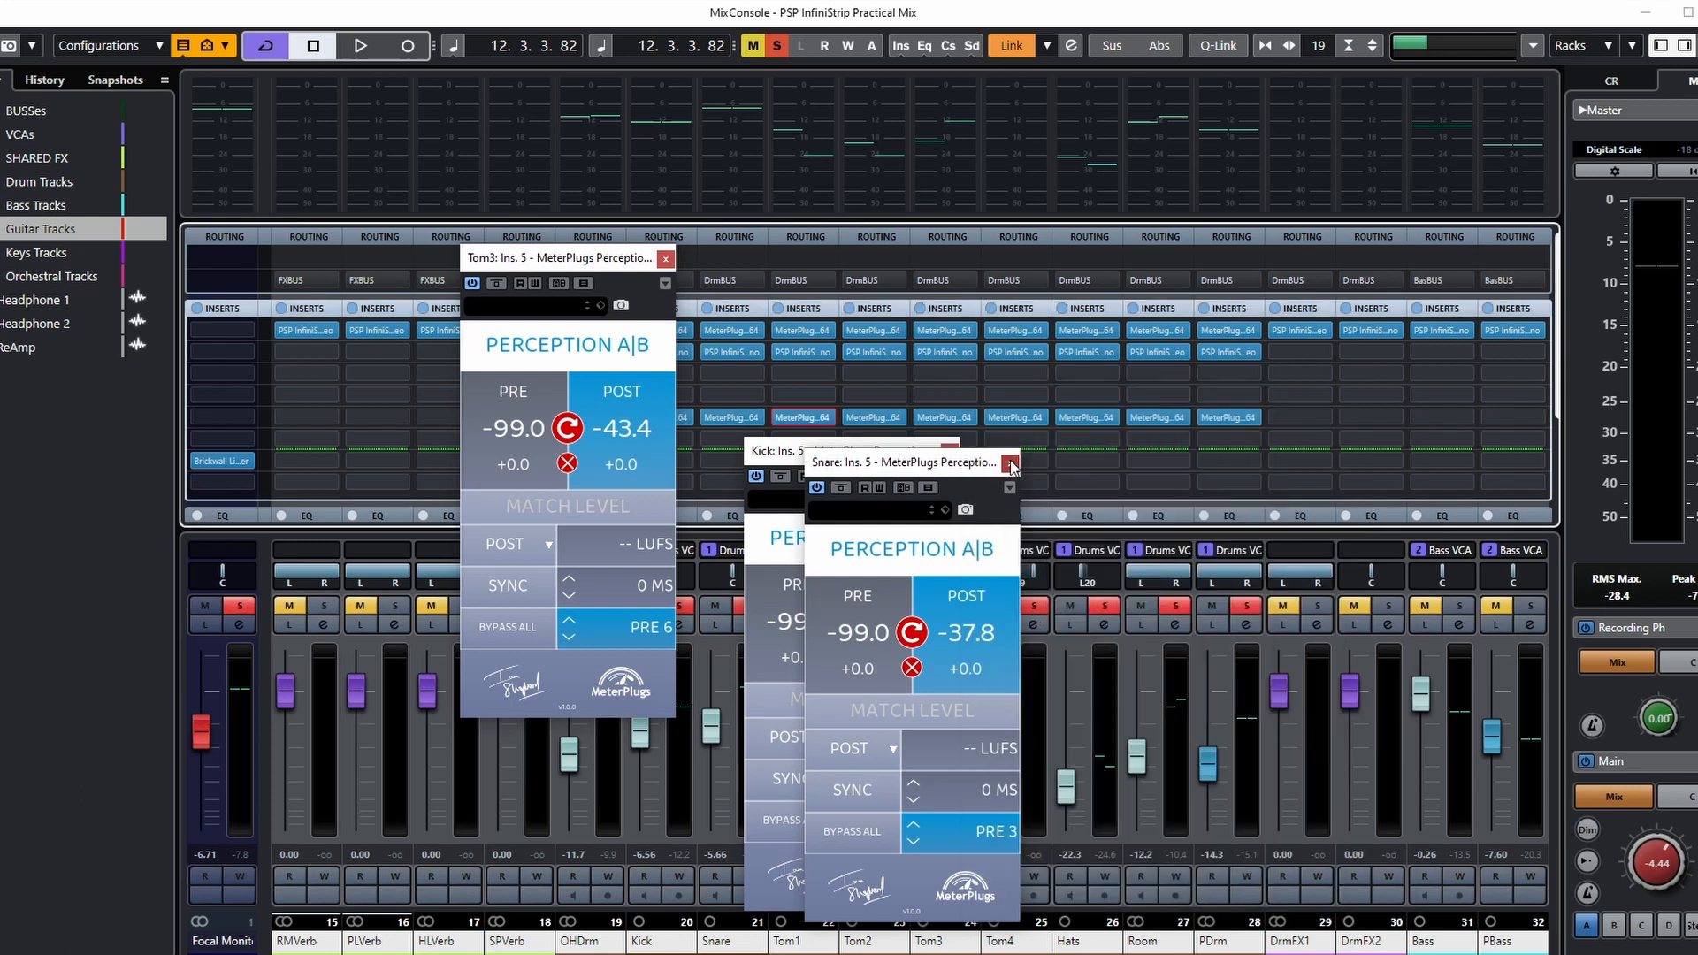
left_click(1009, 462)
left_click(948, 450)
left_click(665, 258)
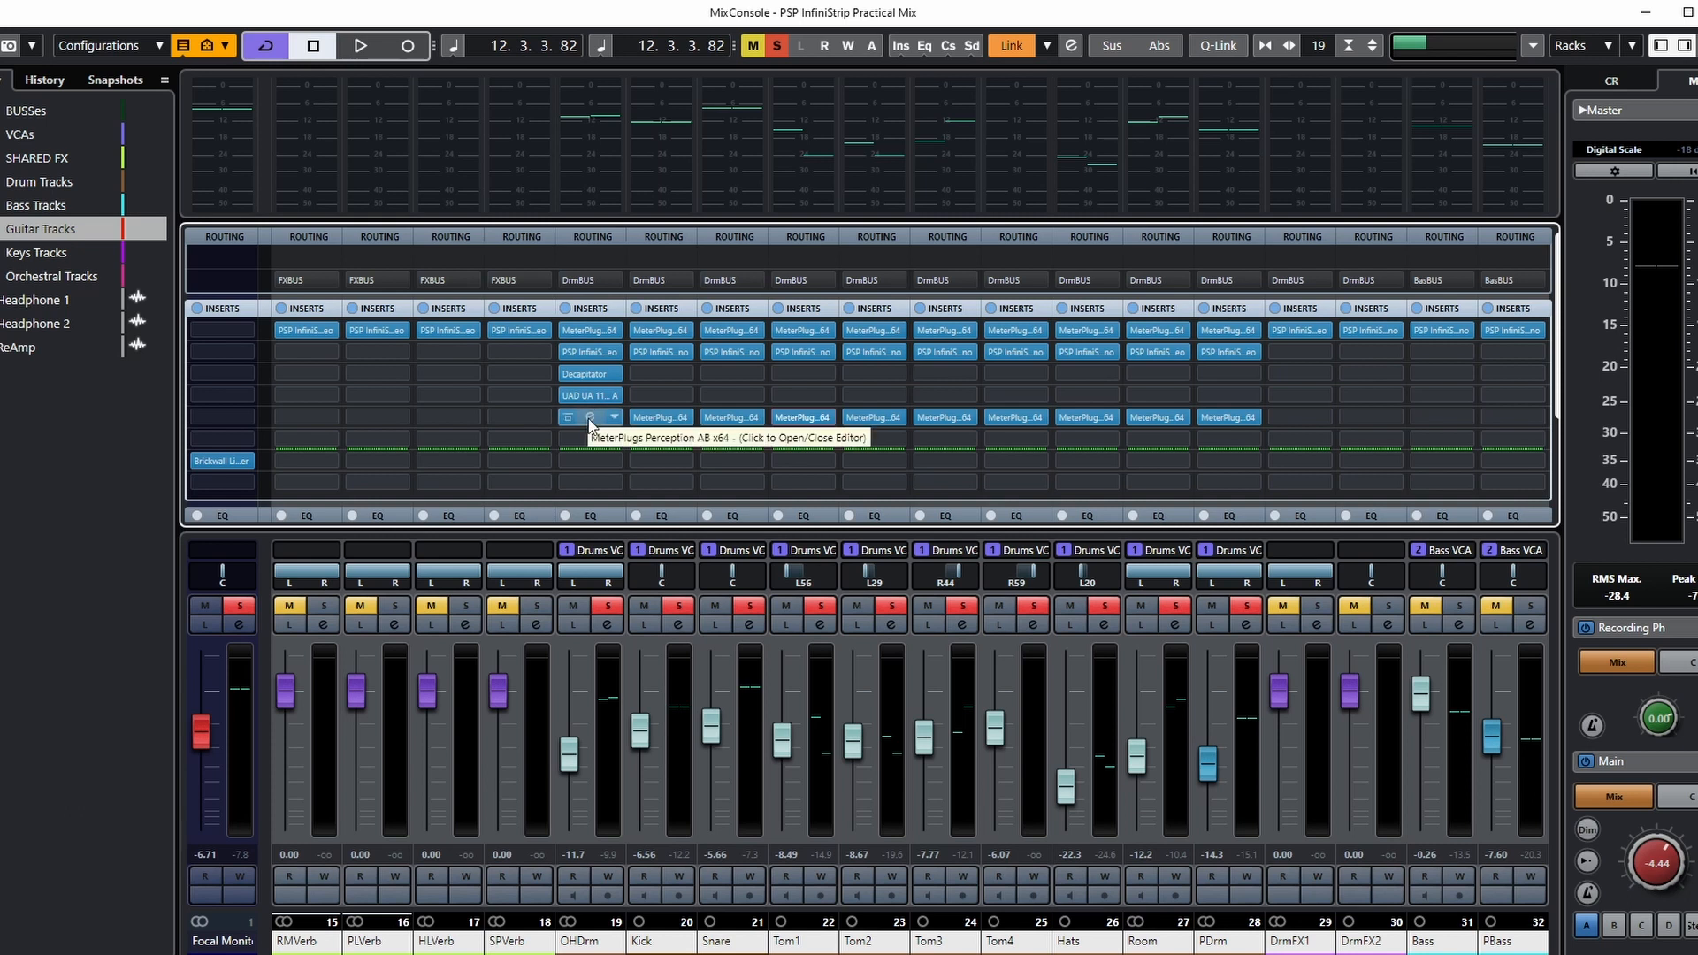
Step: Remove the UAD UA 1176 Rev A from OHDrm, and move its post Perception A|B to the third insert ahead of Decapitator, opening its window
mouse_move(589, 421)
left_mouse_down()
mouse_move(591, 440)
mouse_move(591, 409)
left_mouse_up()
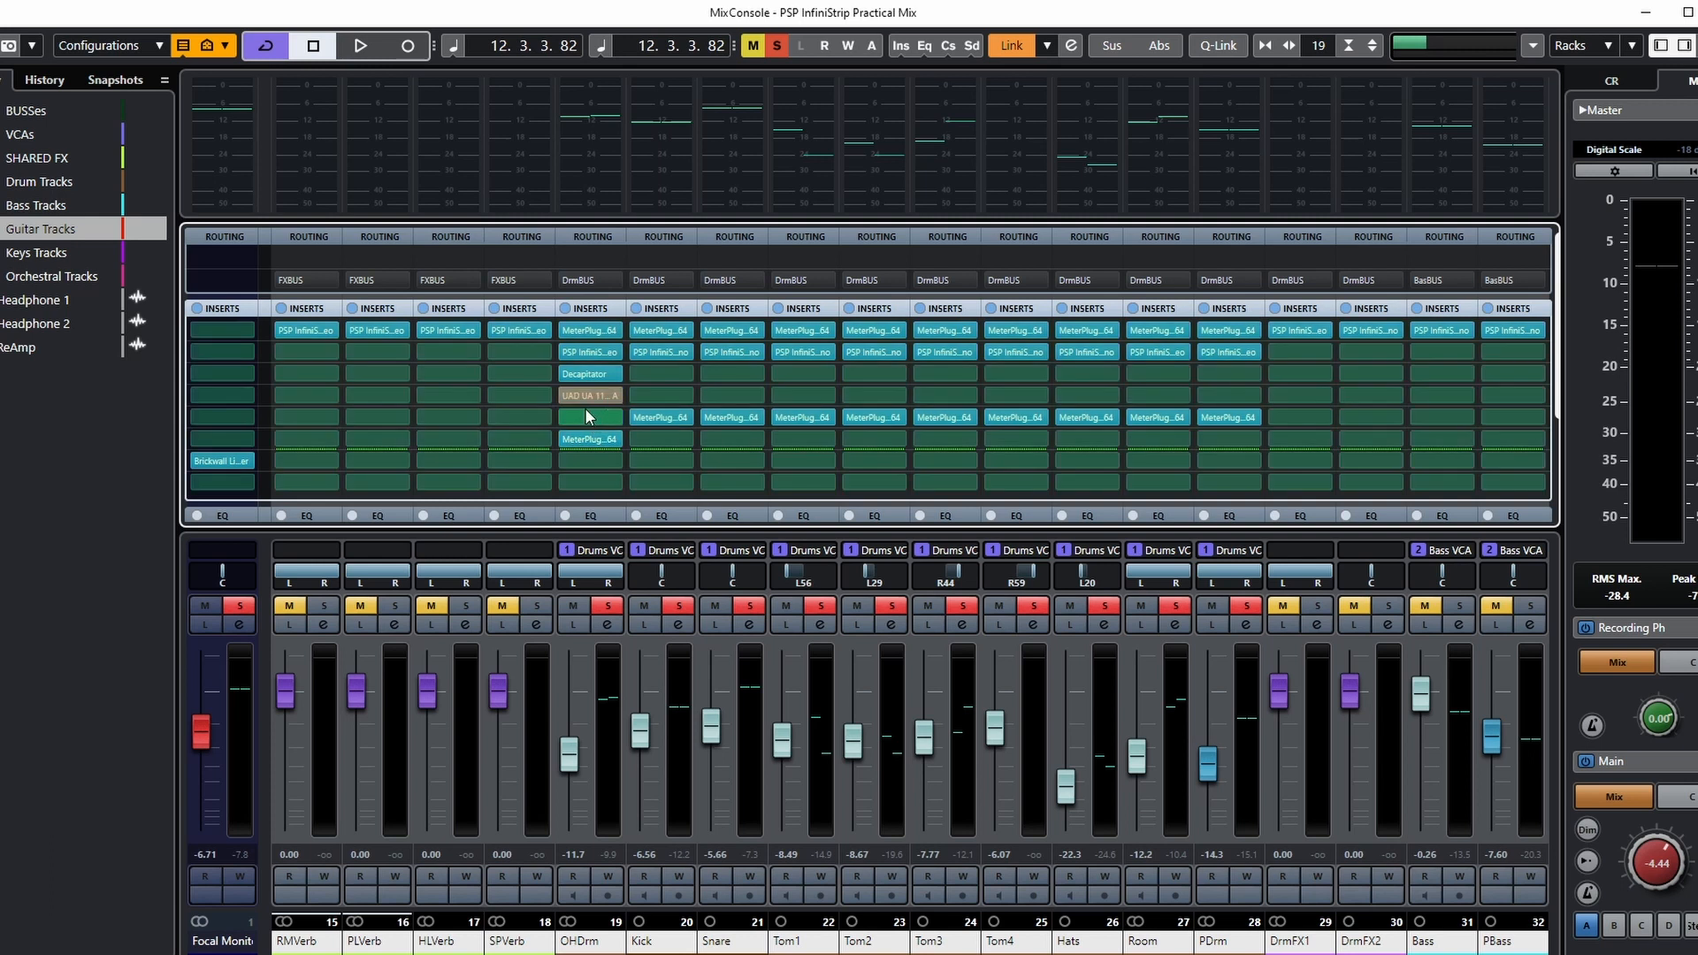
left_click_drag(588, 418, 591, 419)
left_click(587, 398)
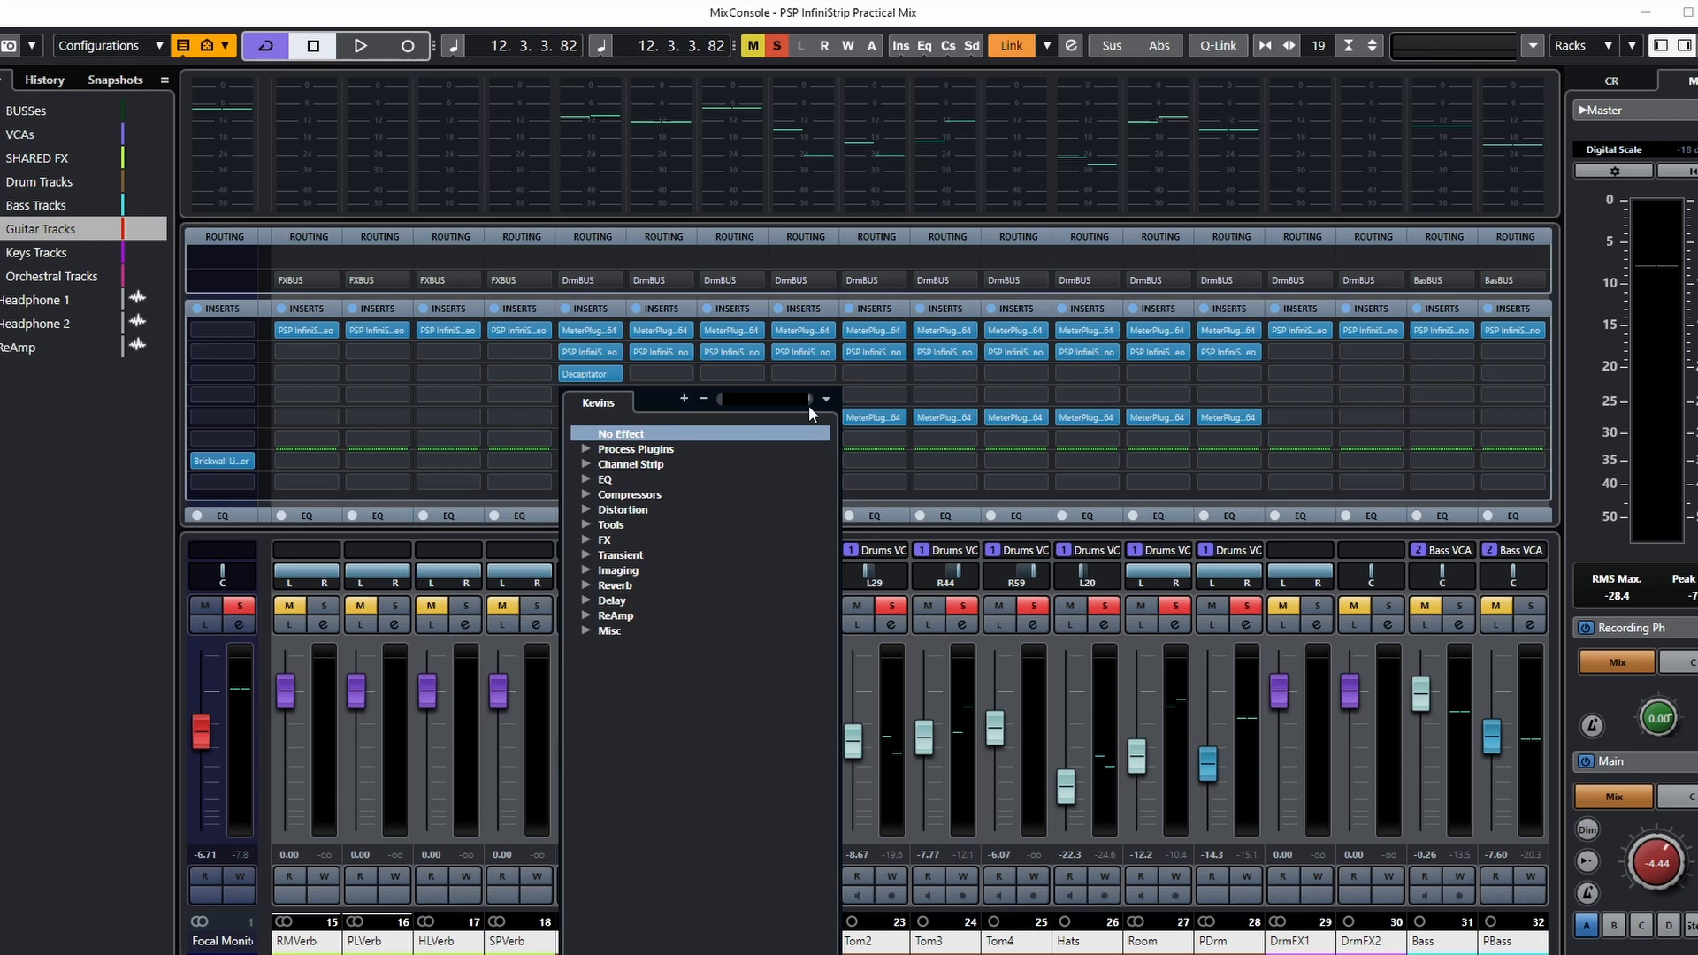
left_click(735, 389)
left_click(616, 423)
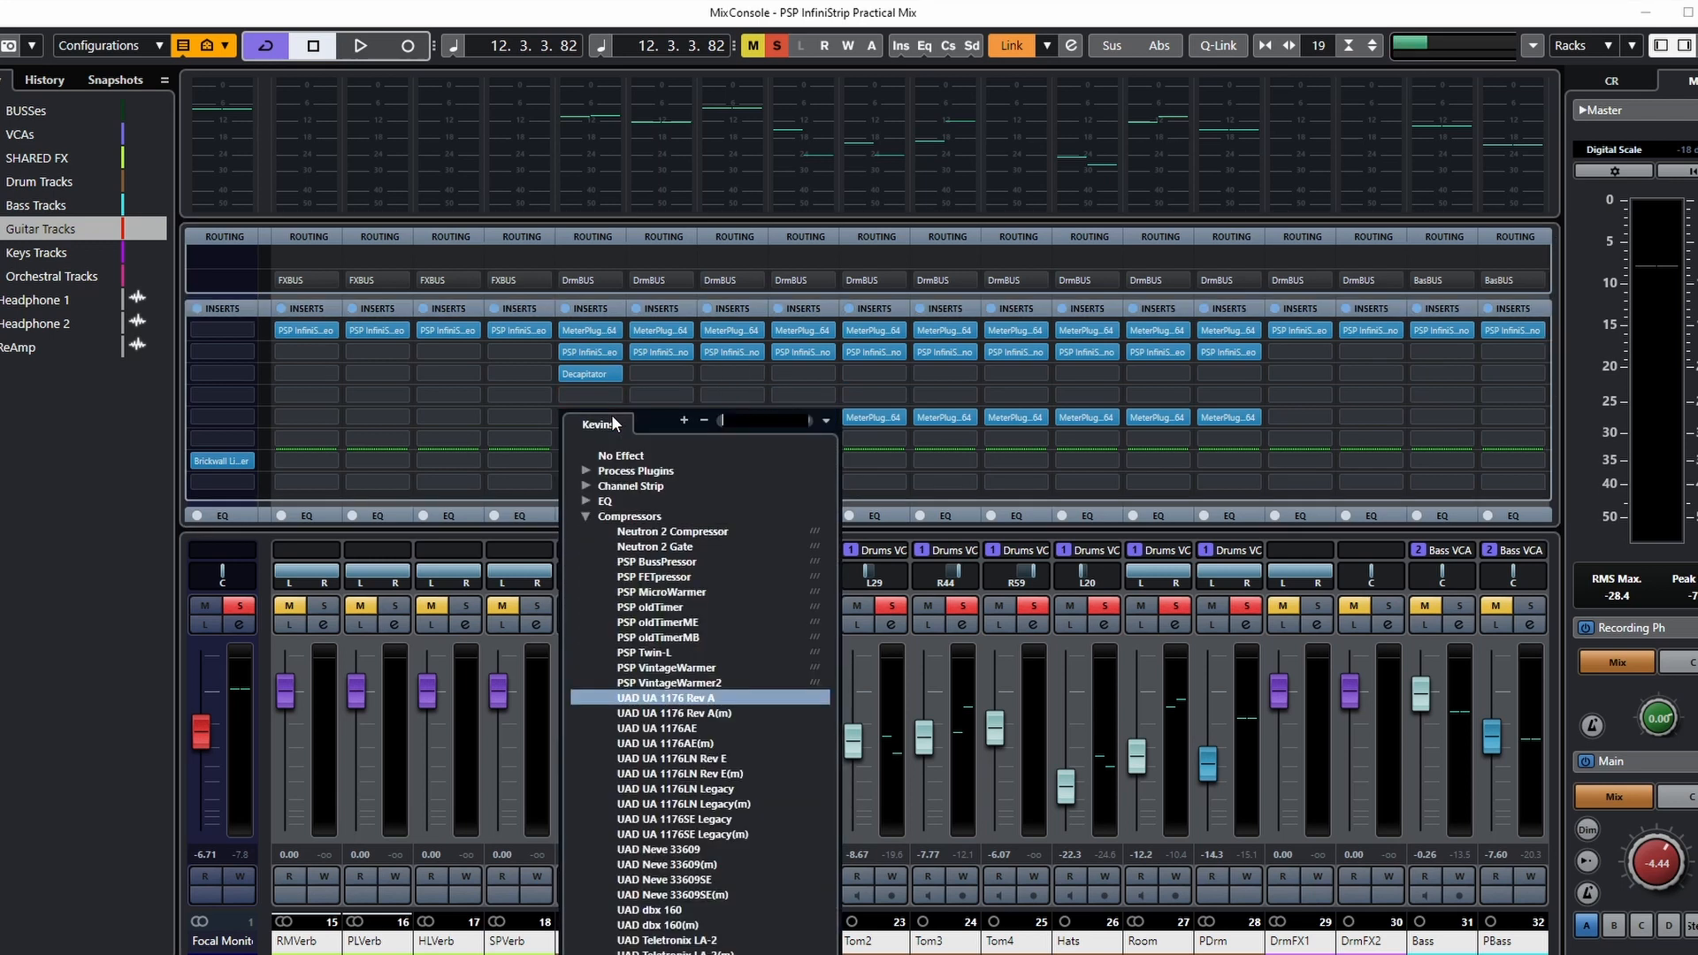
left_click(626, 455)
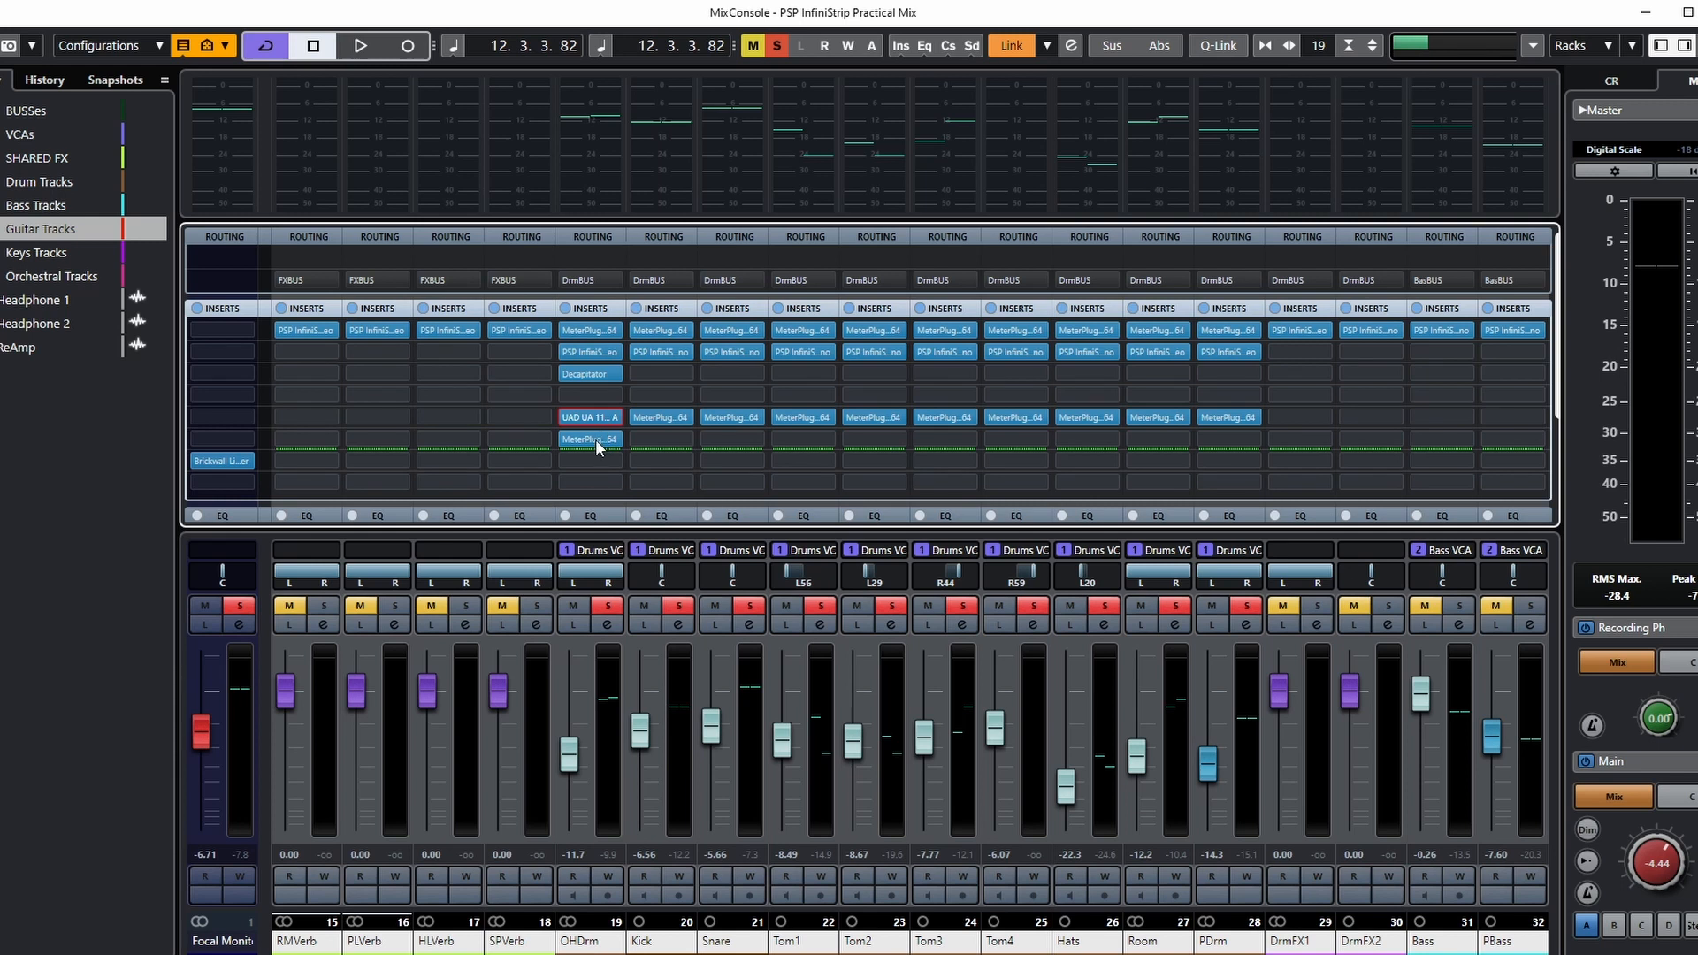
mouse_move(590, 379)
left_mouse_down()
mouse_move(591, 403)
mouse_move(589, 375)
left_mouse_up()
left_click(591, 373)
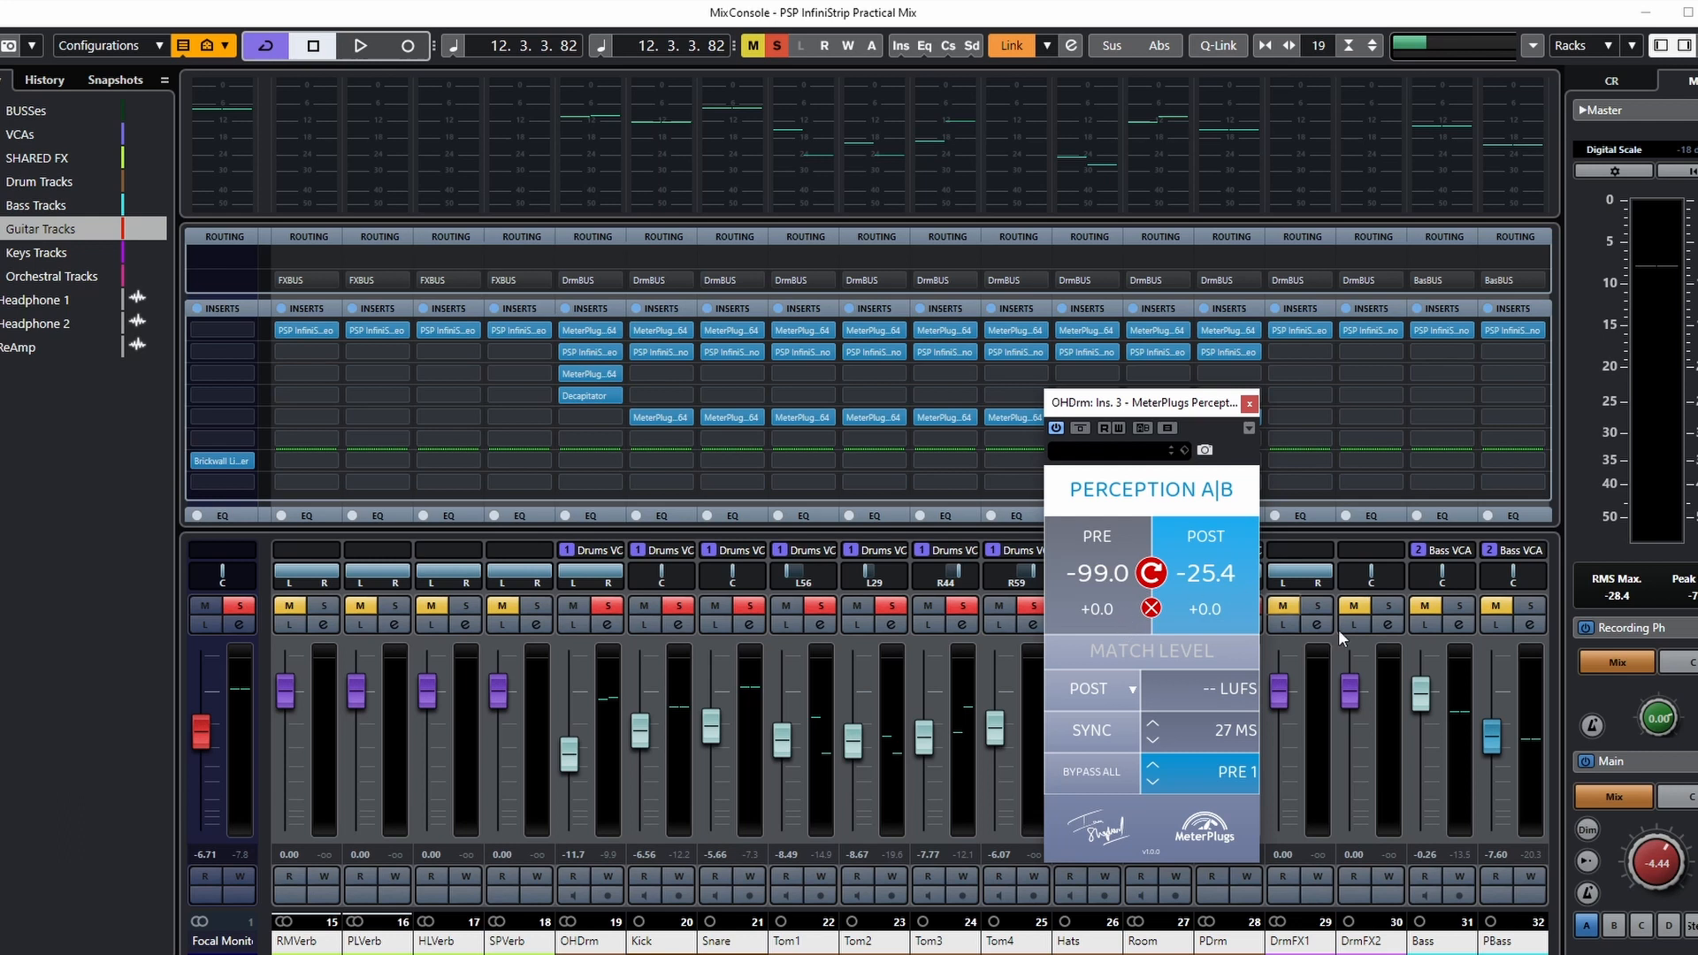
Step: Clear the existing solos, solo only the OHDrm channel and start playback
left_click(777, 45)
left_click(616, 607)
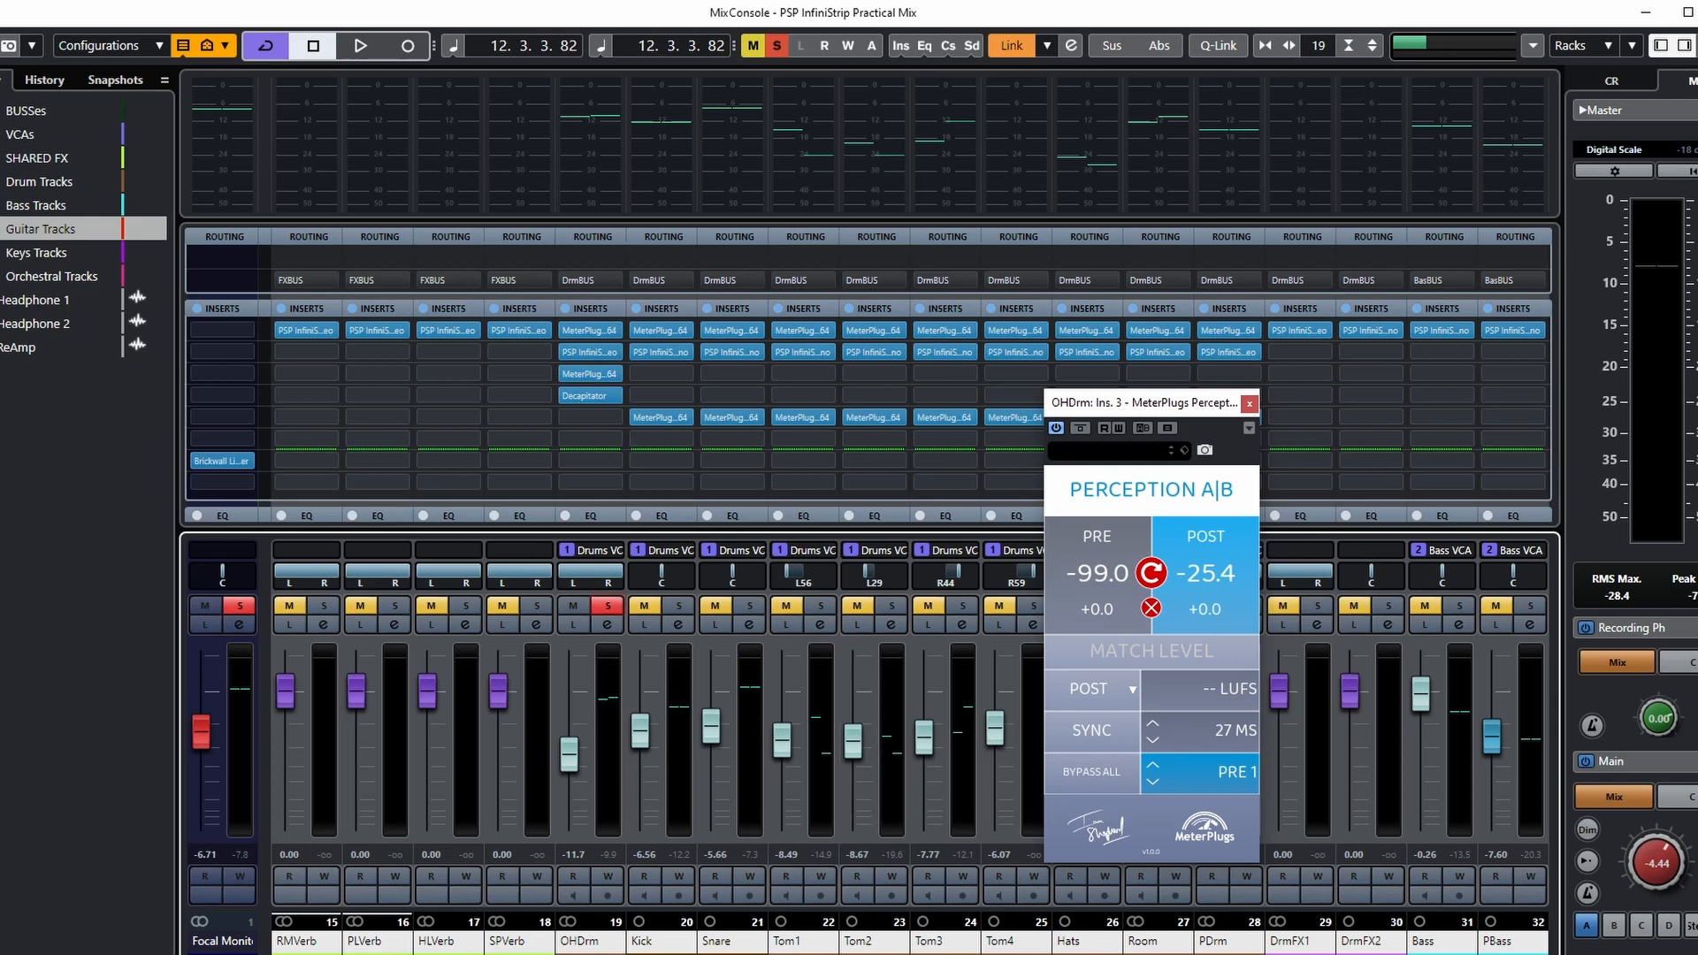
key("space")
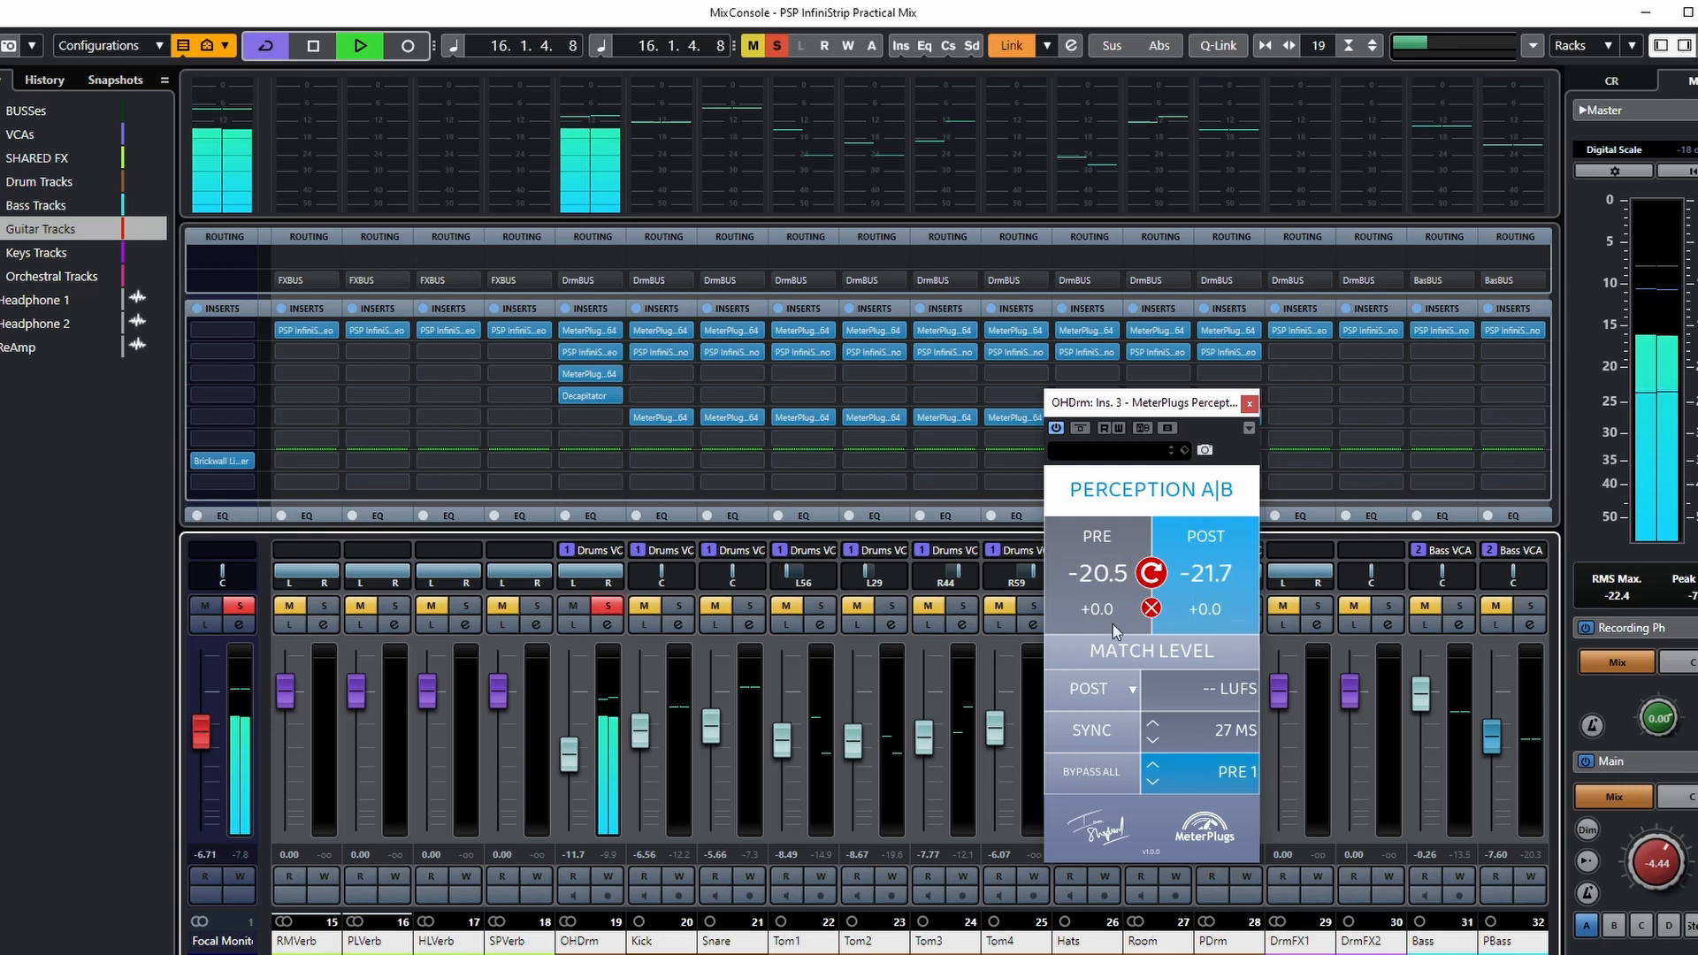
Step: Level-match the OHDrm PRE signal to POST in Perception A|B, sync the two signals, and match the level again
left_click(1144, 654)
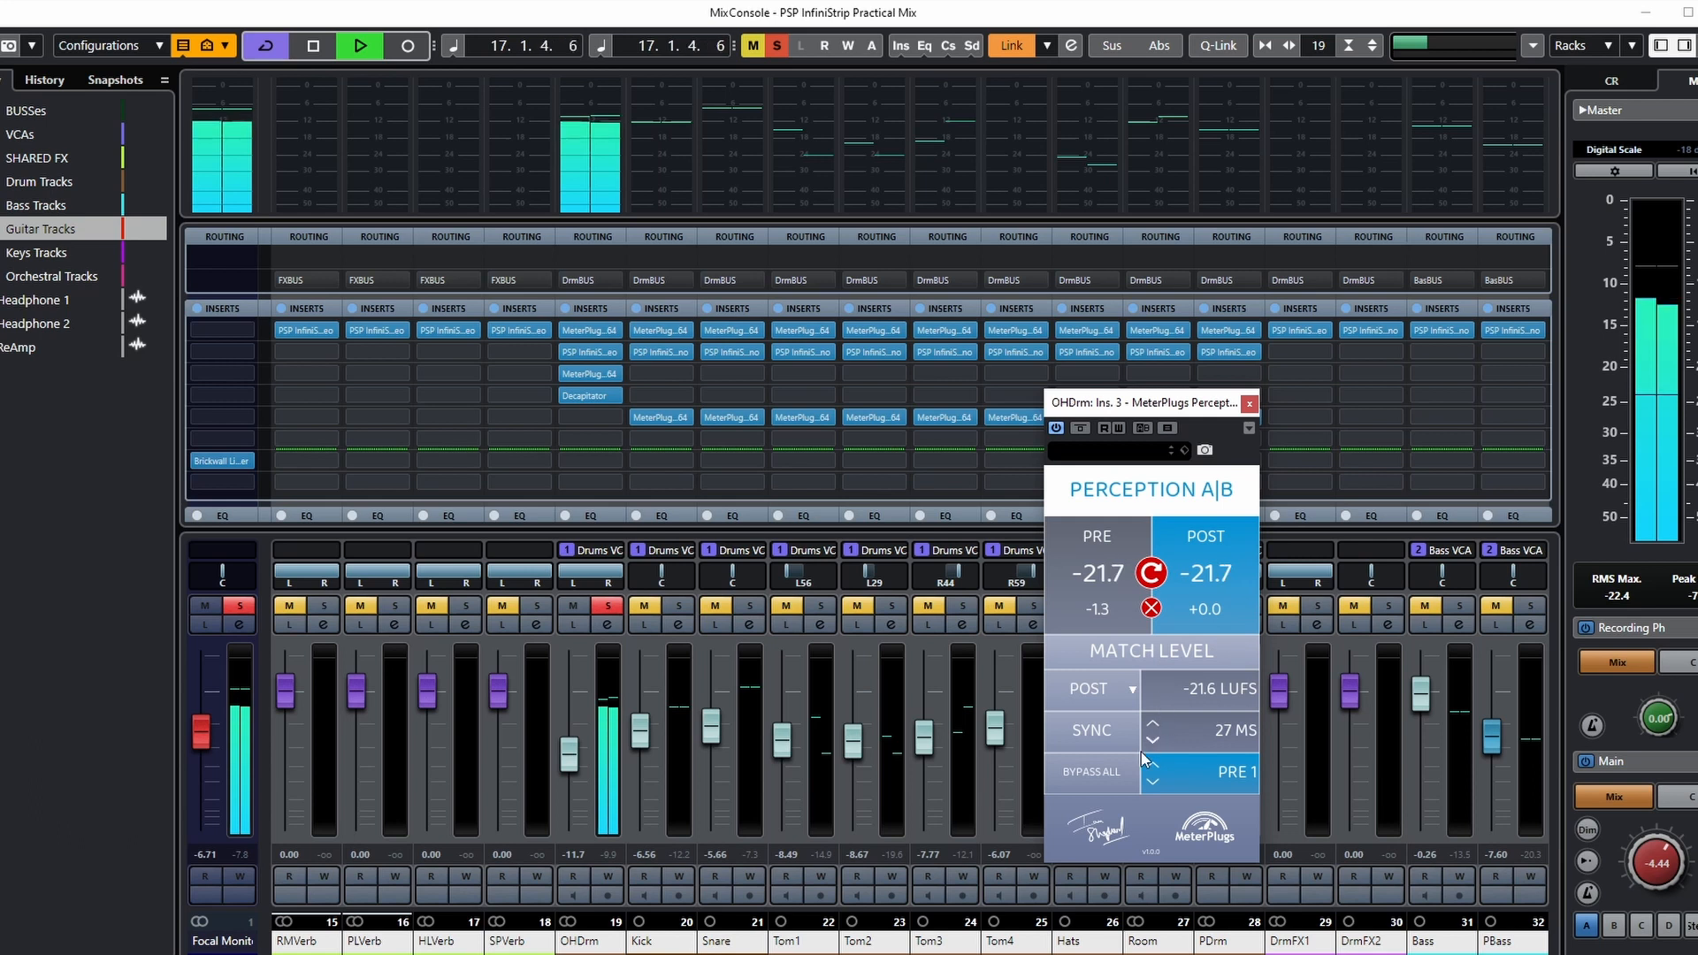
left_click(1095, 730)
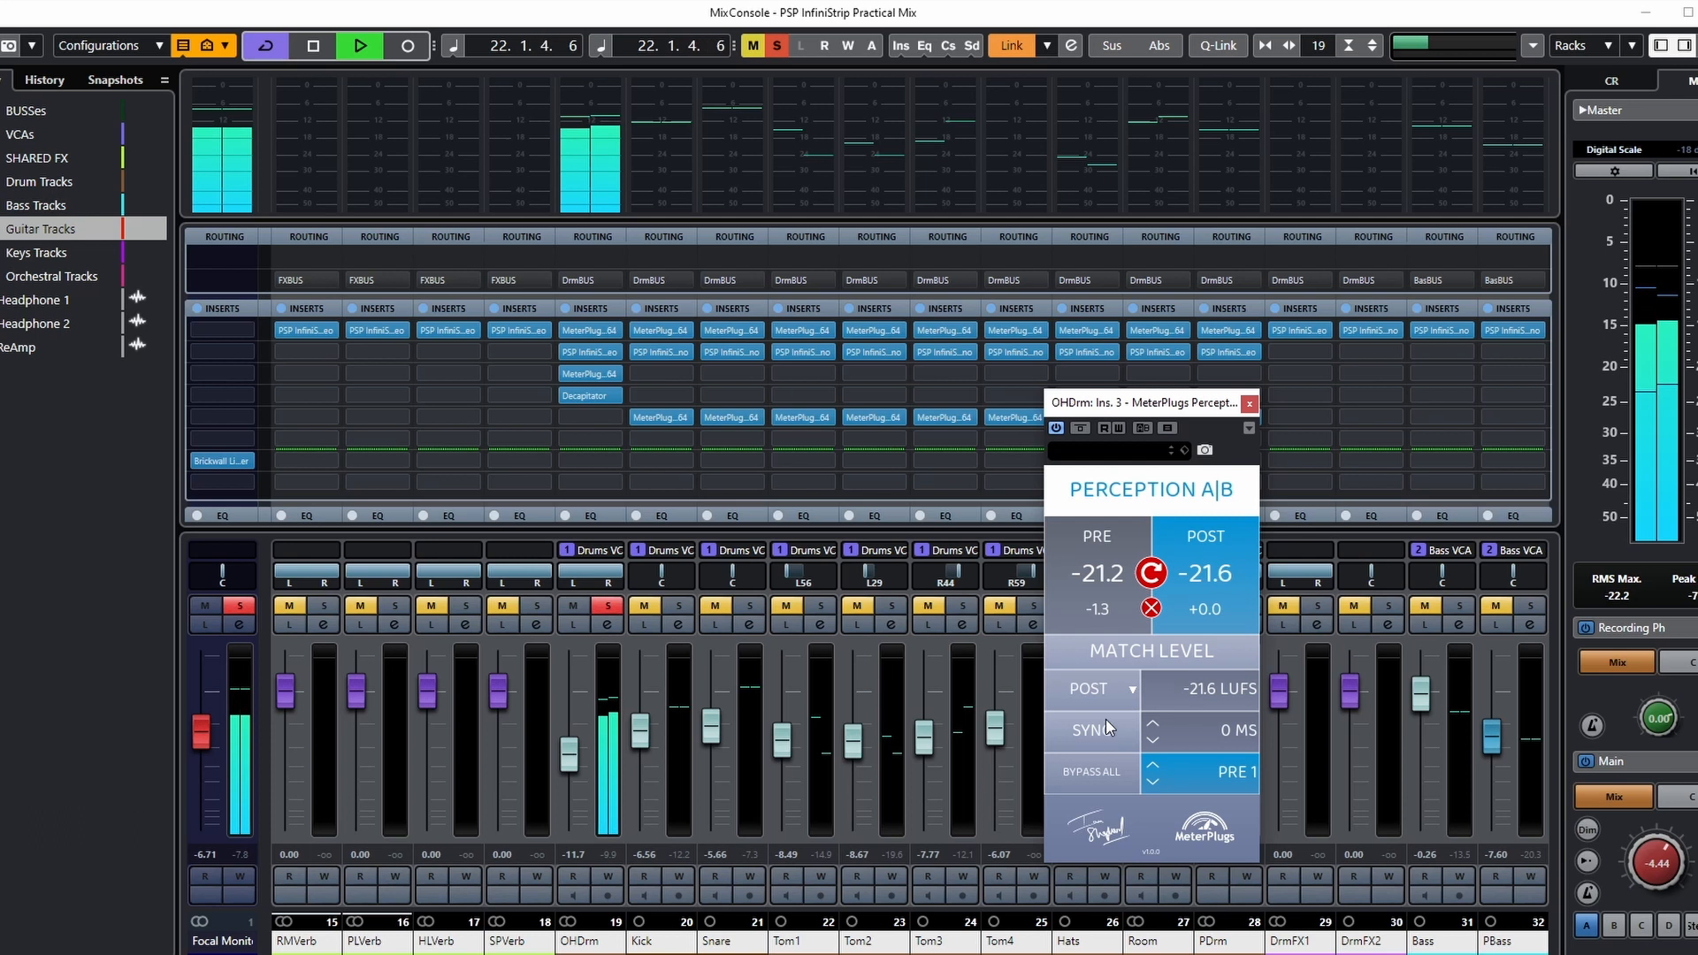
left_click(1143, 648)
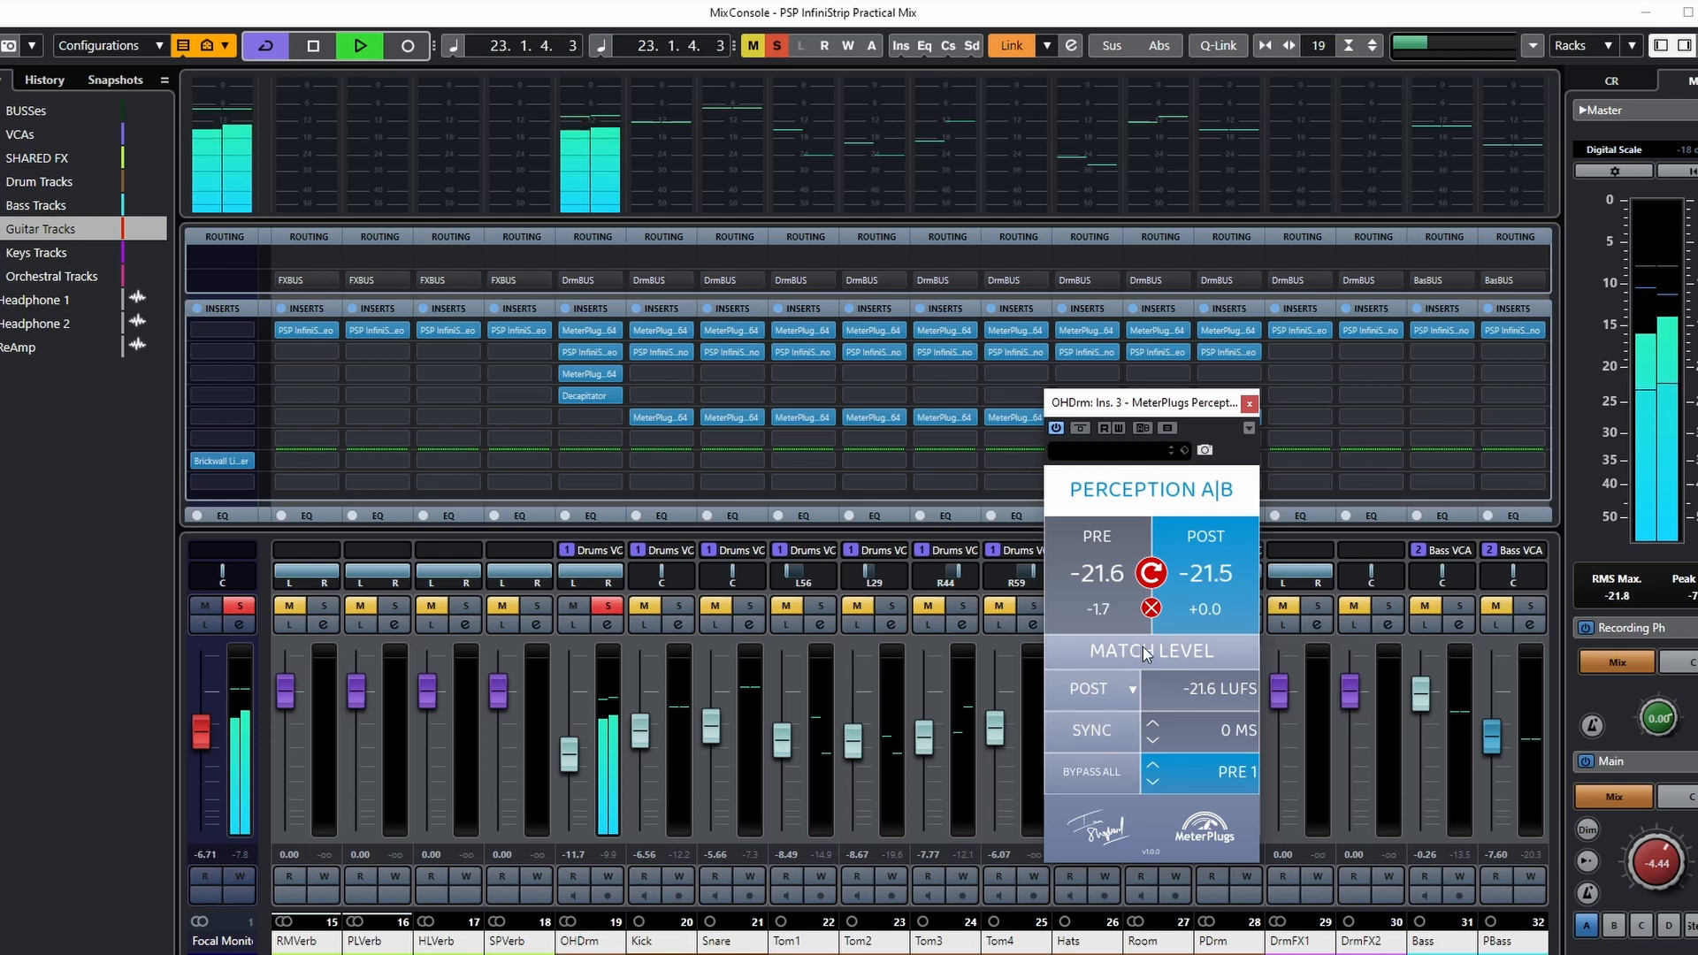
Step: Compare the level-matched PRE and POST signals of the OHDrm channel during playback
left_click(1105, 579)
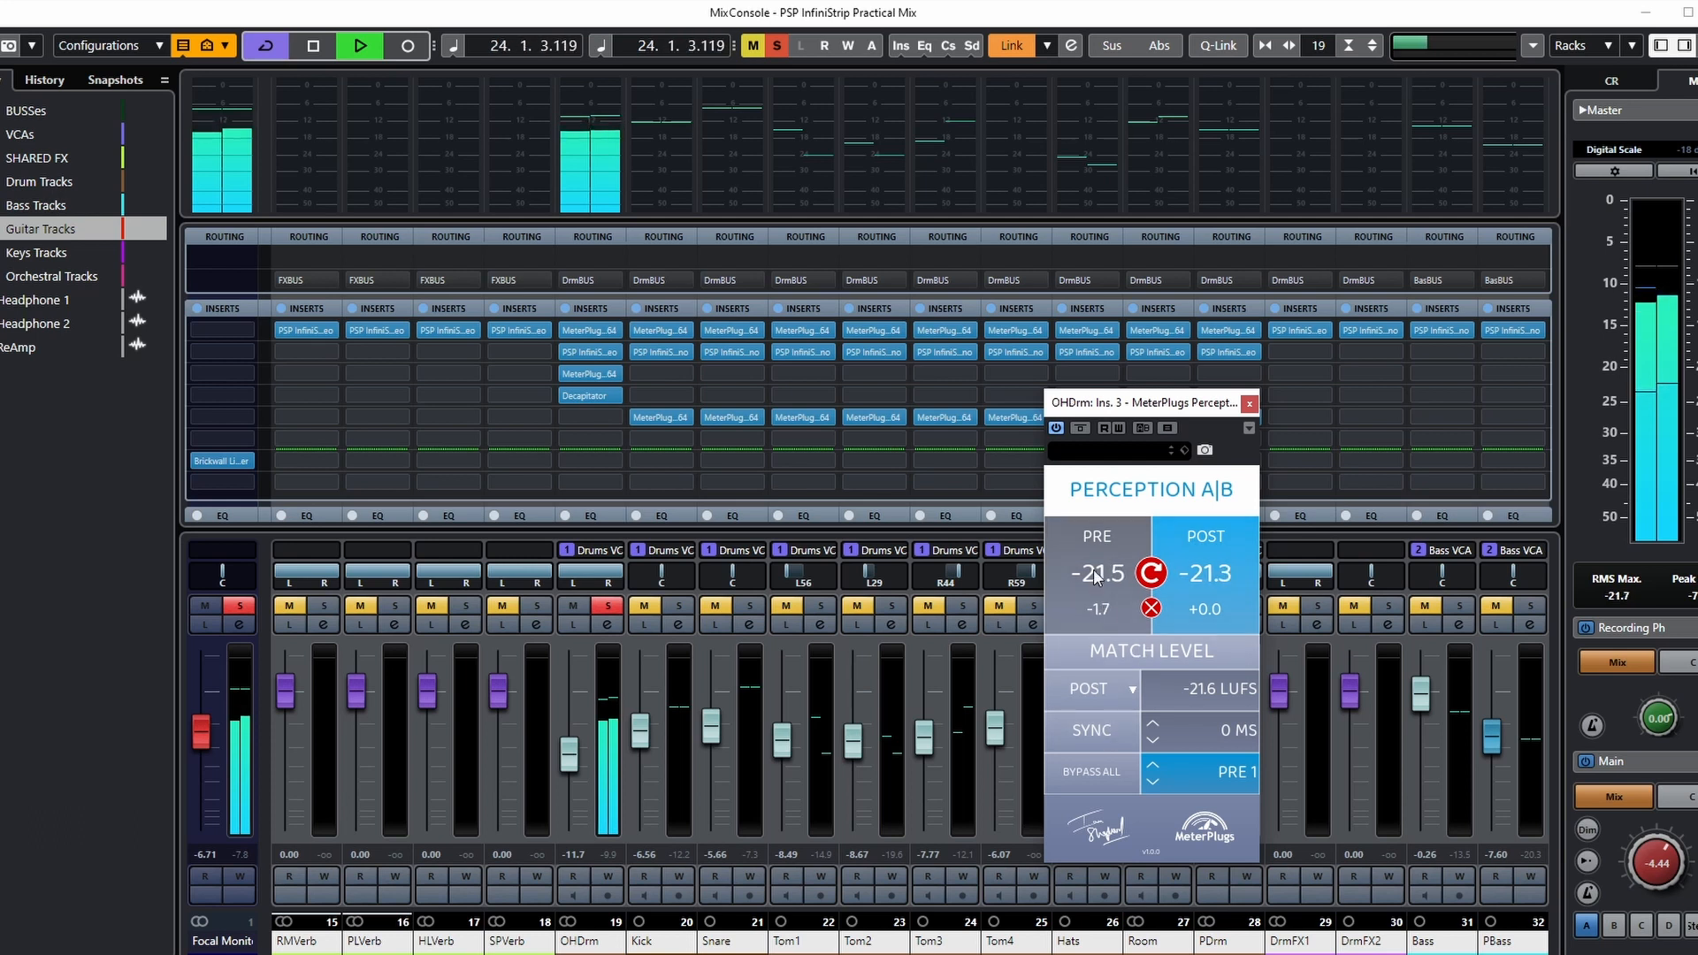
left_click(1196, 580)
left_click(1071, 588)
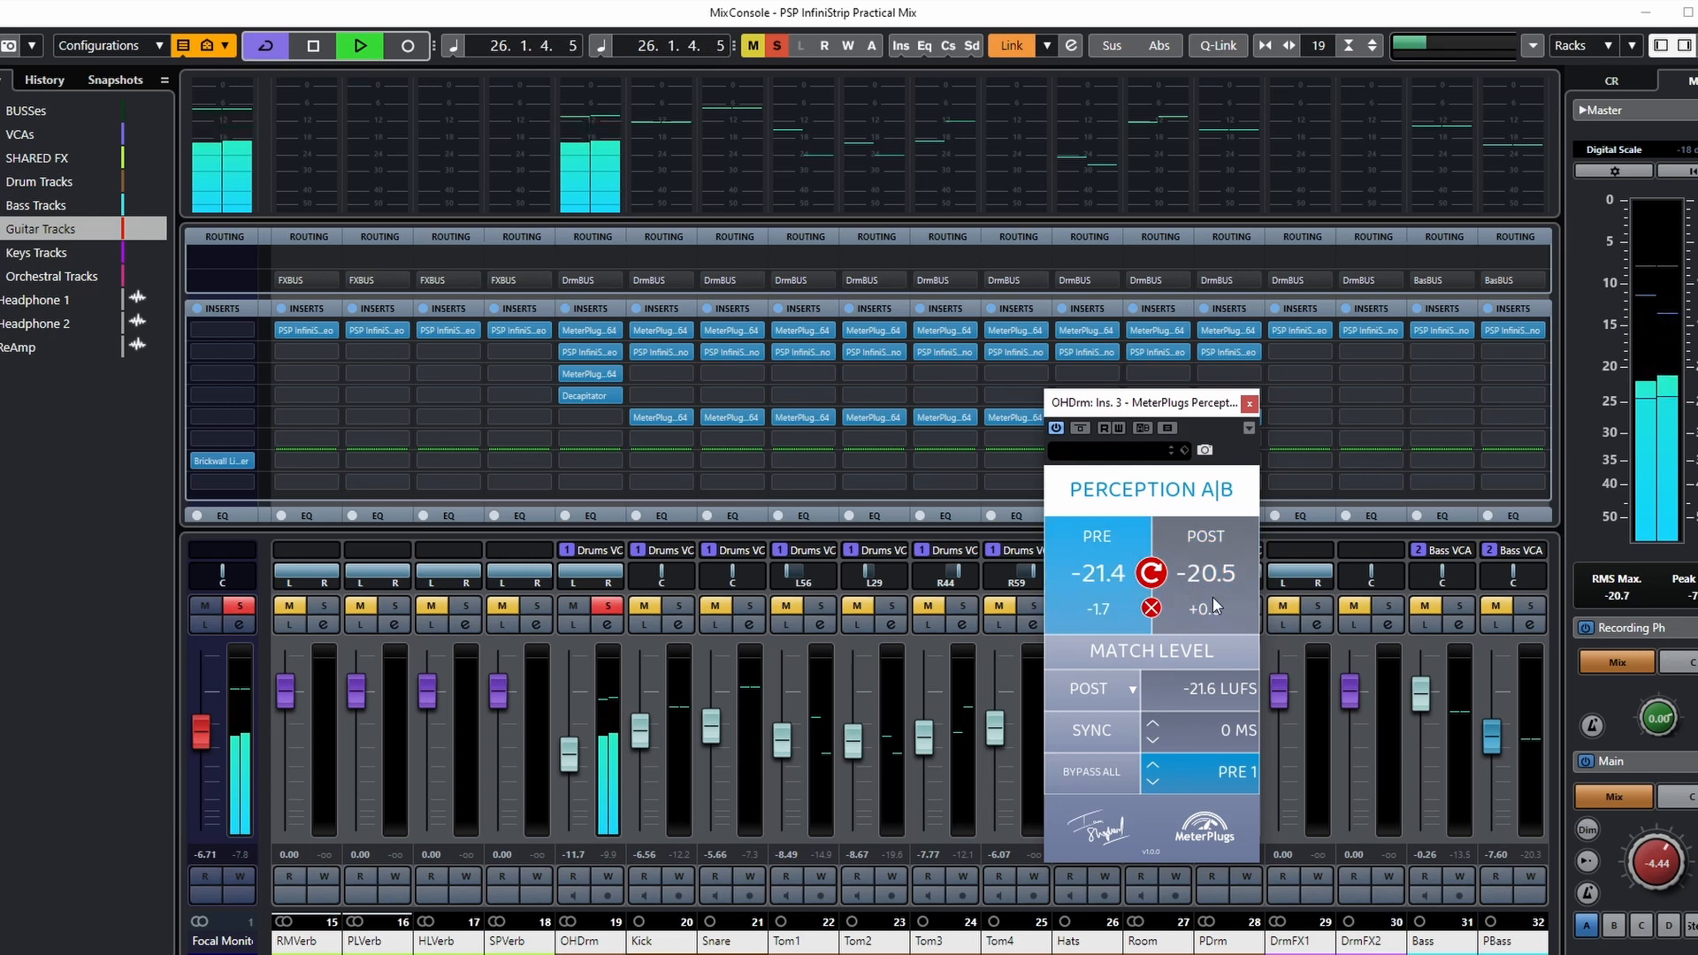
Step: Inspect OHDrm's PSP InfiniStrip and Decapitator windows, and switch Perception A|B between POST and PRE again
left_click(591, 352)
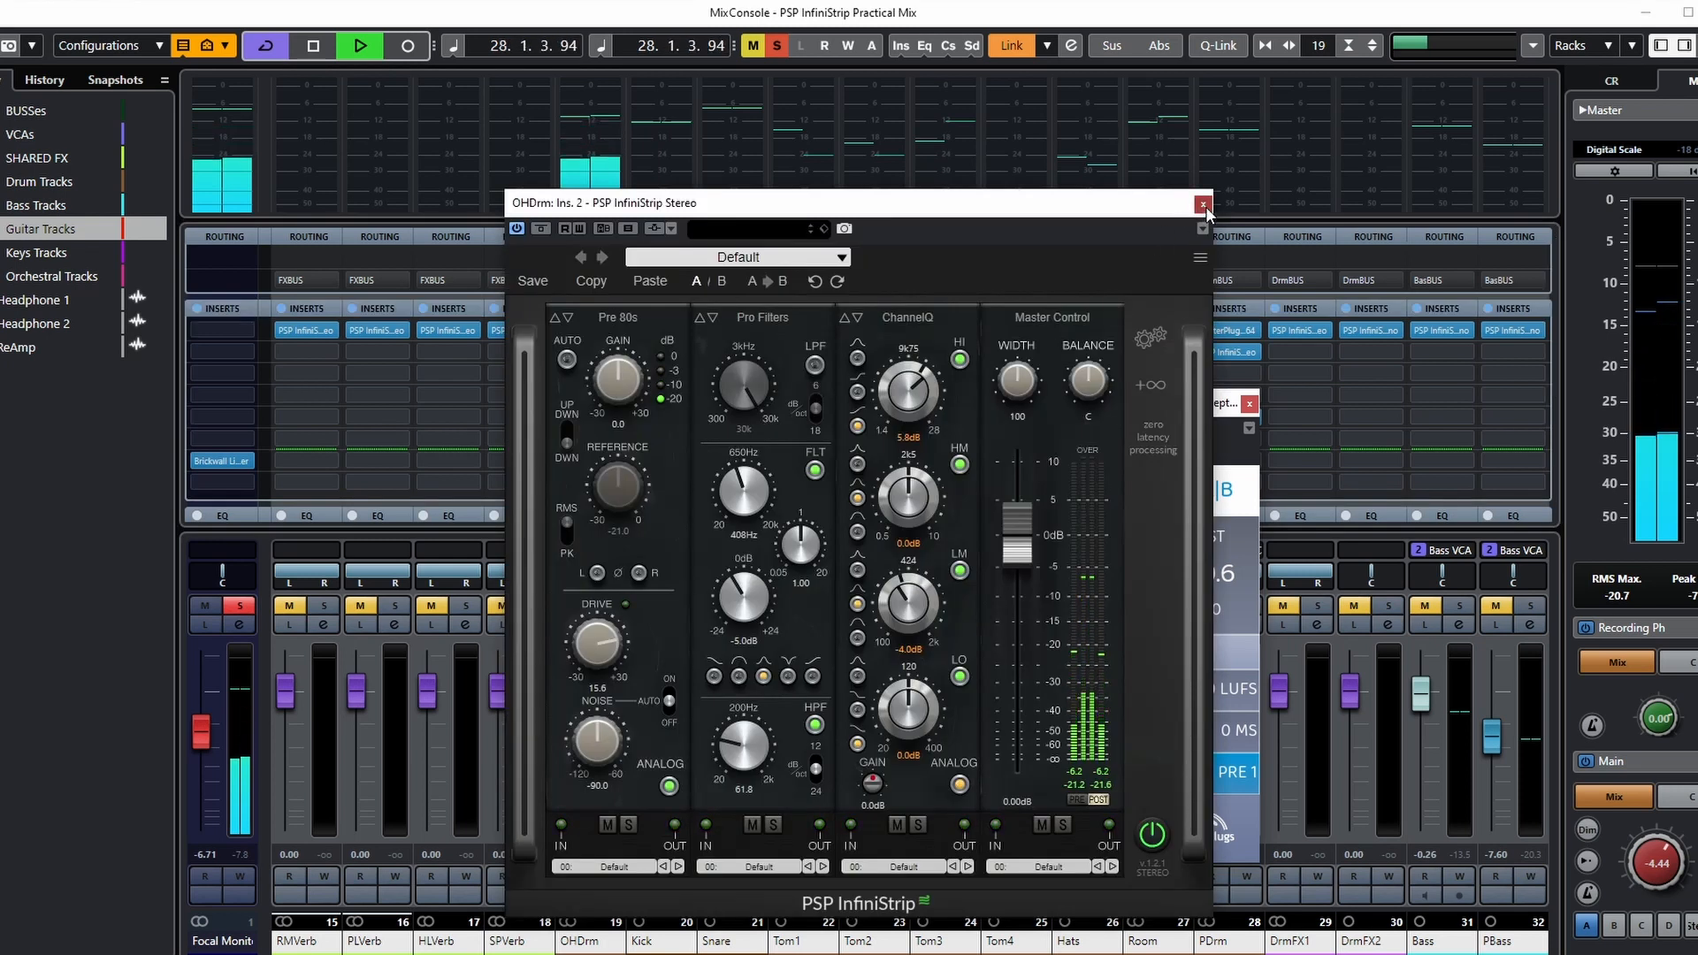
left_click(1202, 204)
left_click(590, 396)
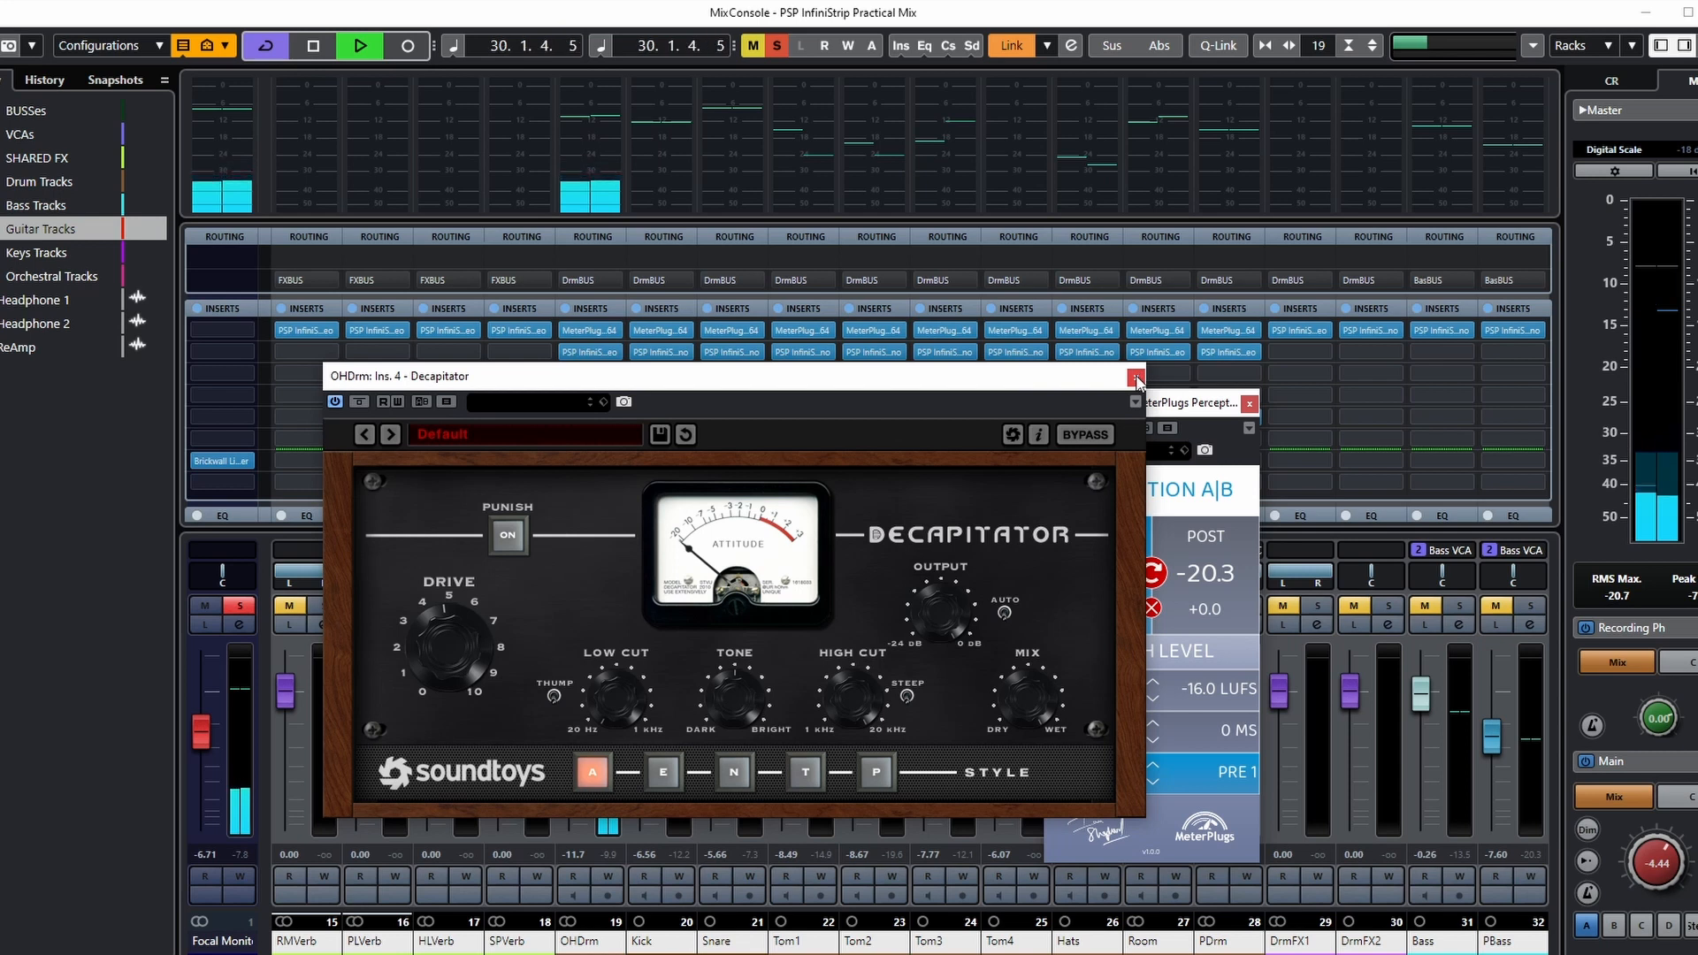
left_click(1205, 562)
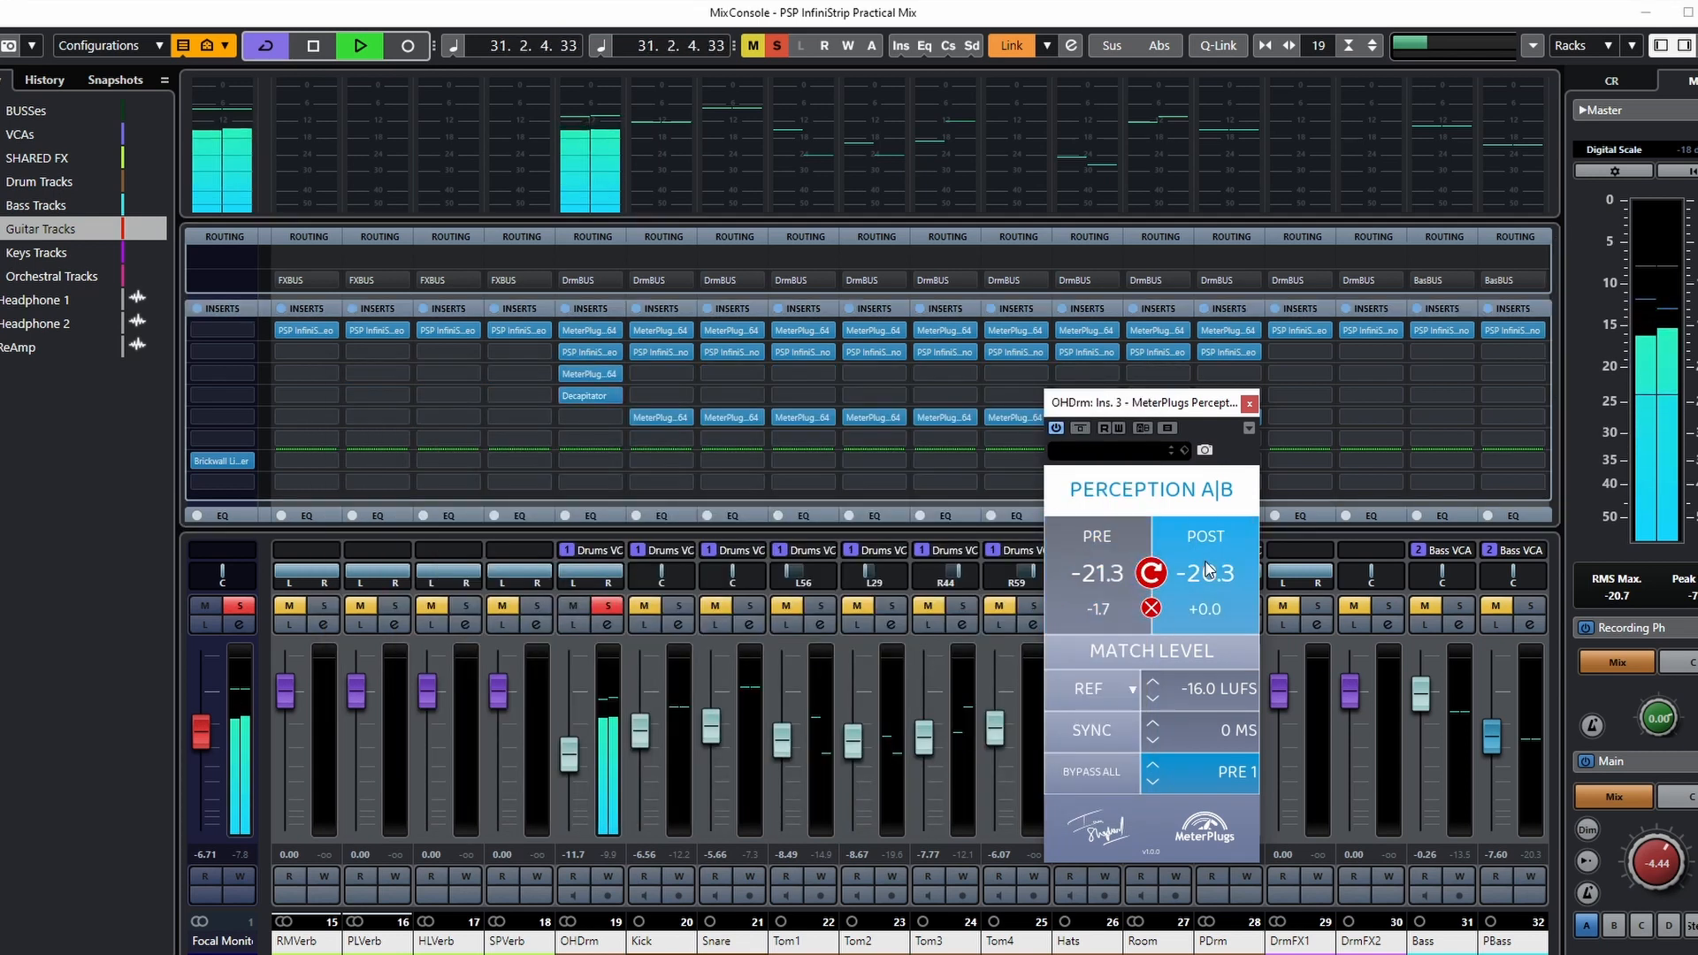
left_click(1105, 576)
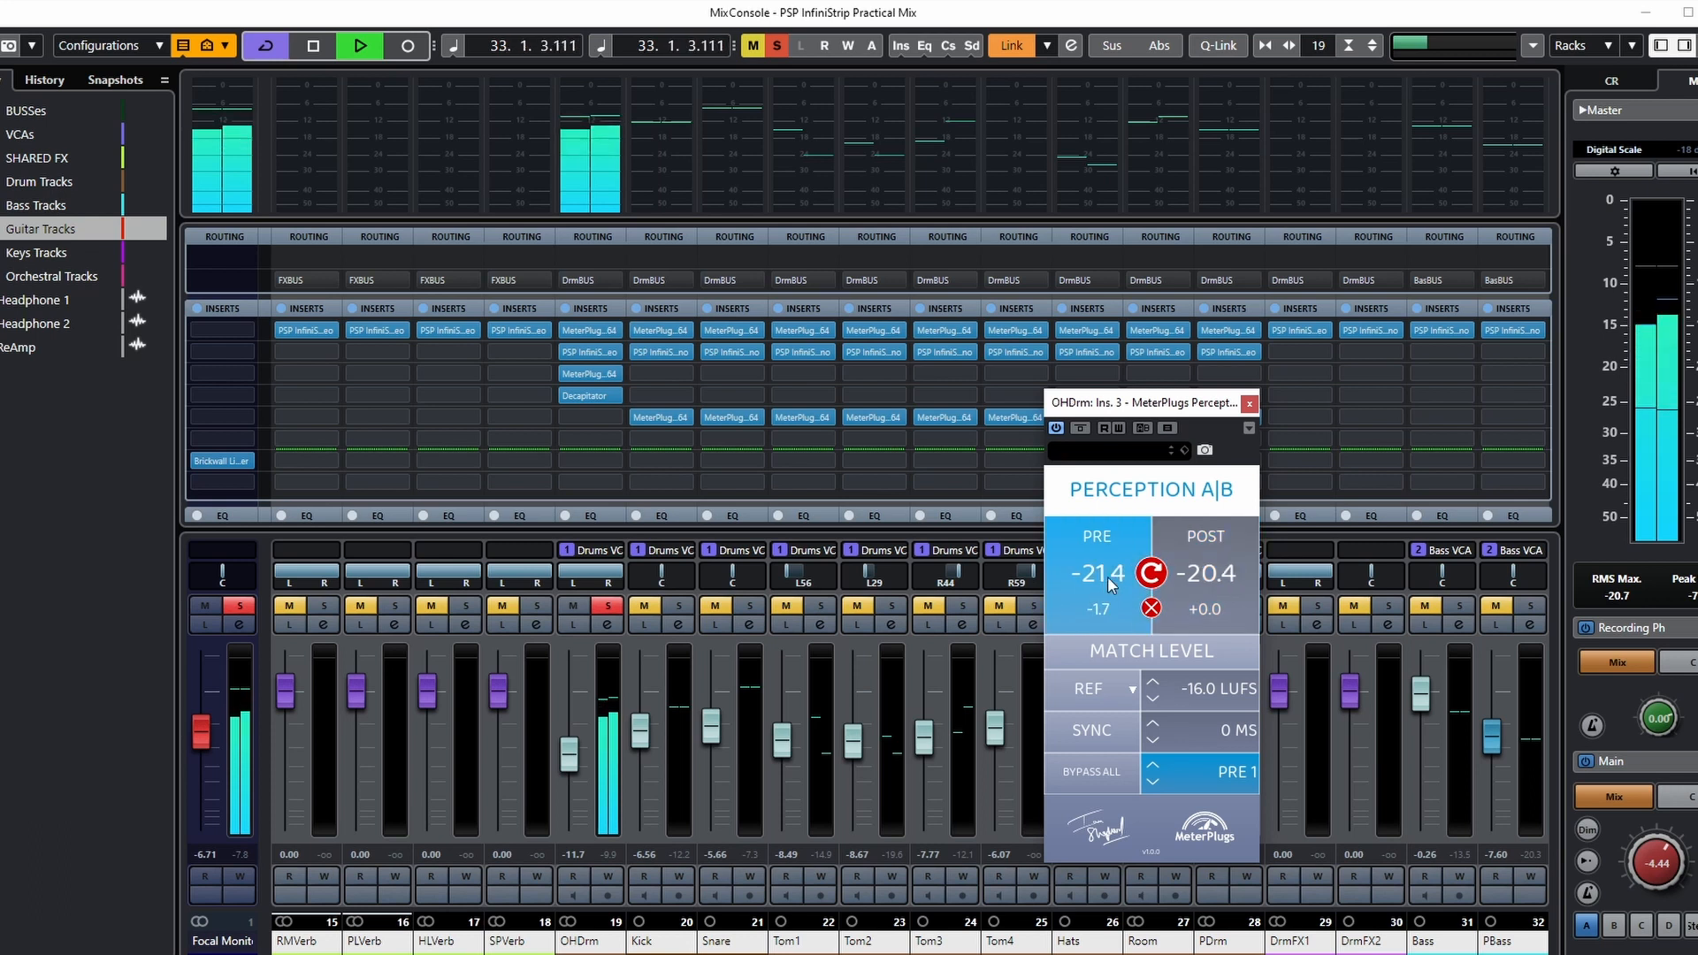
Step: Alternate between the level-matched POST and PRE signals of OHDrm in Perception A|B while the drums play
left_click(1201, 580)
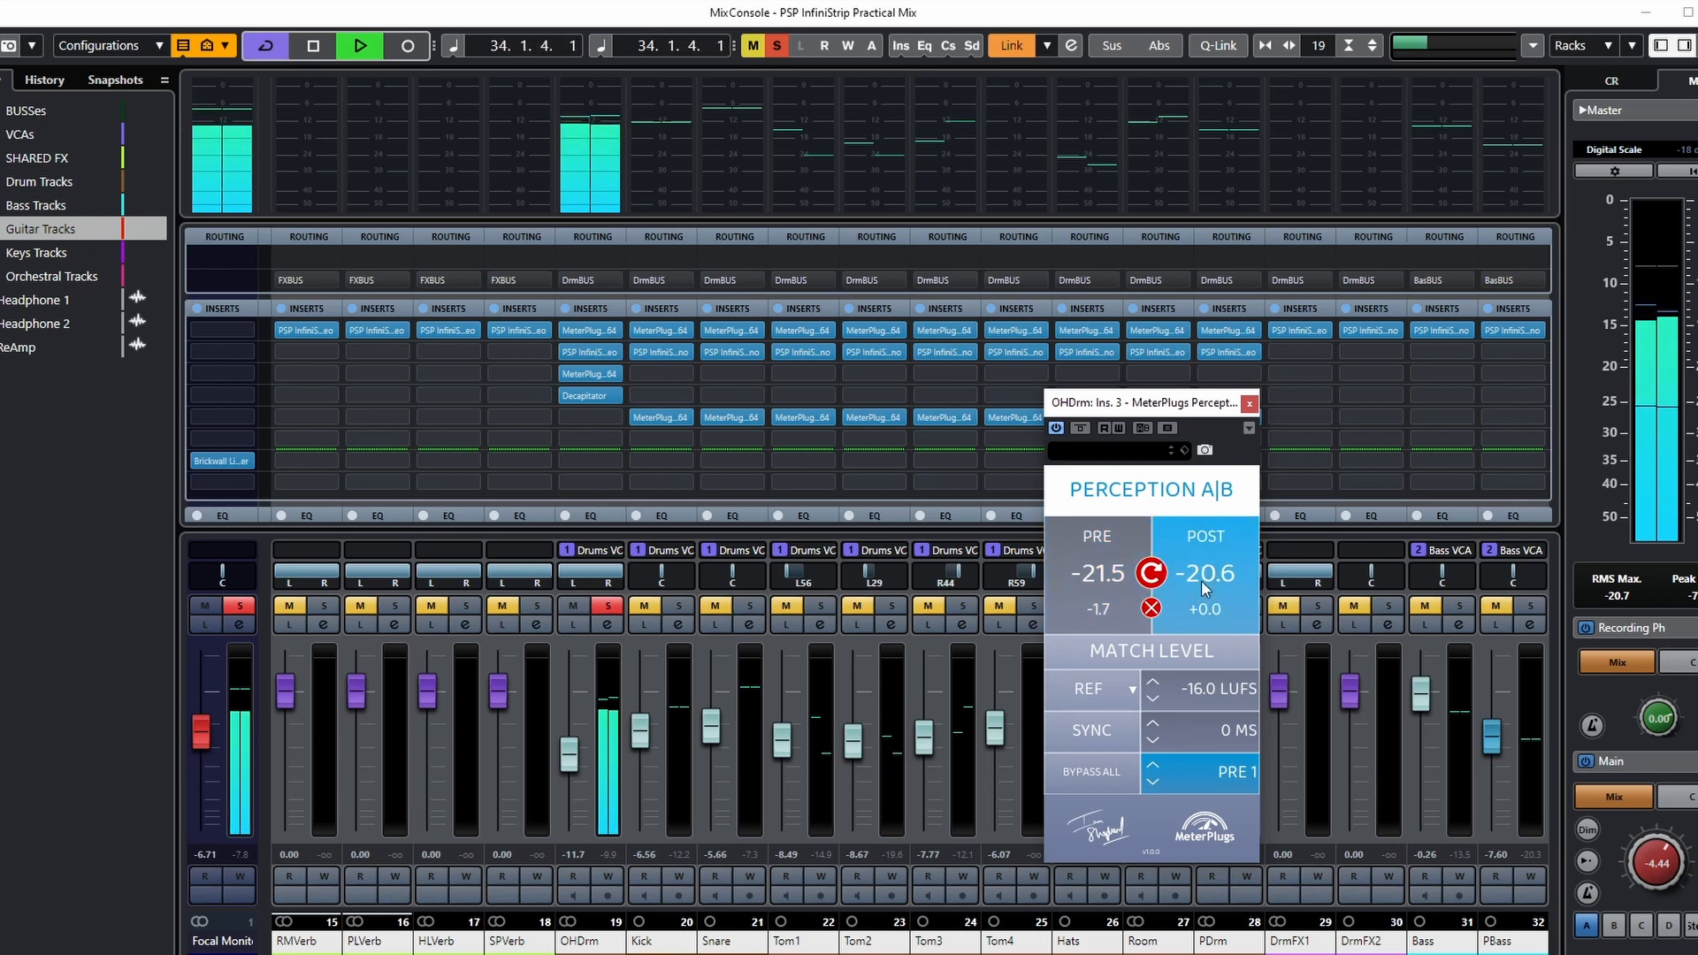
left_click(1086, 583)
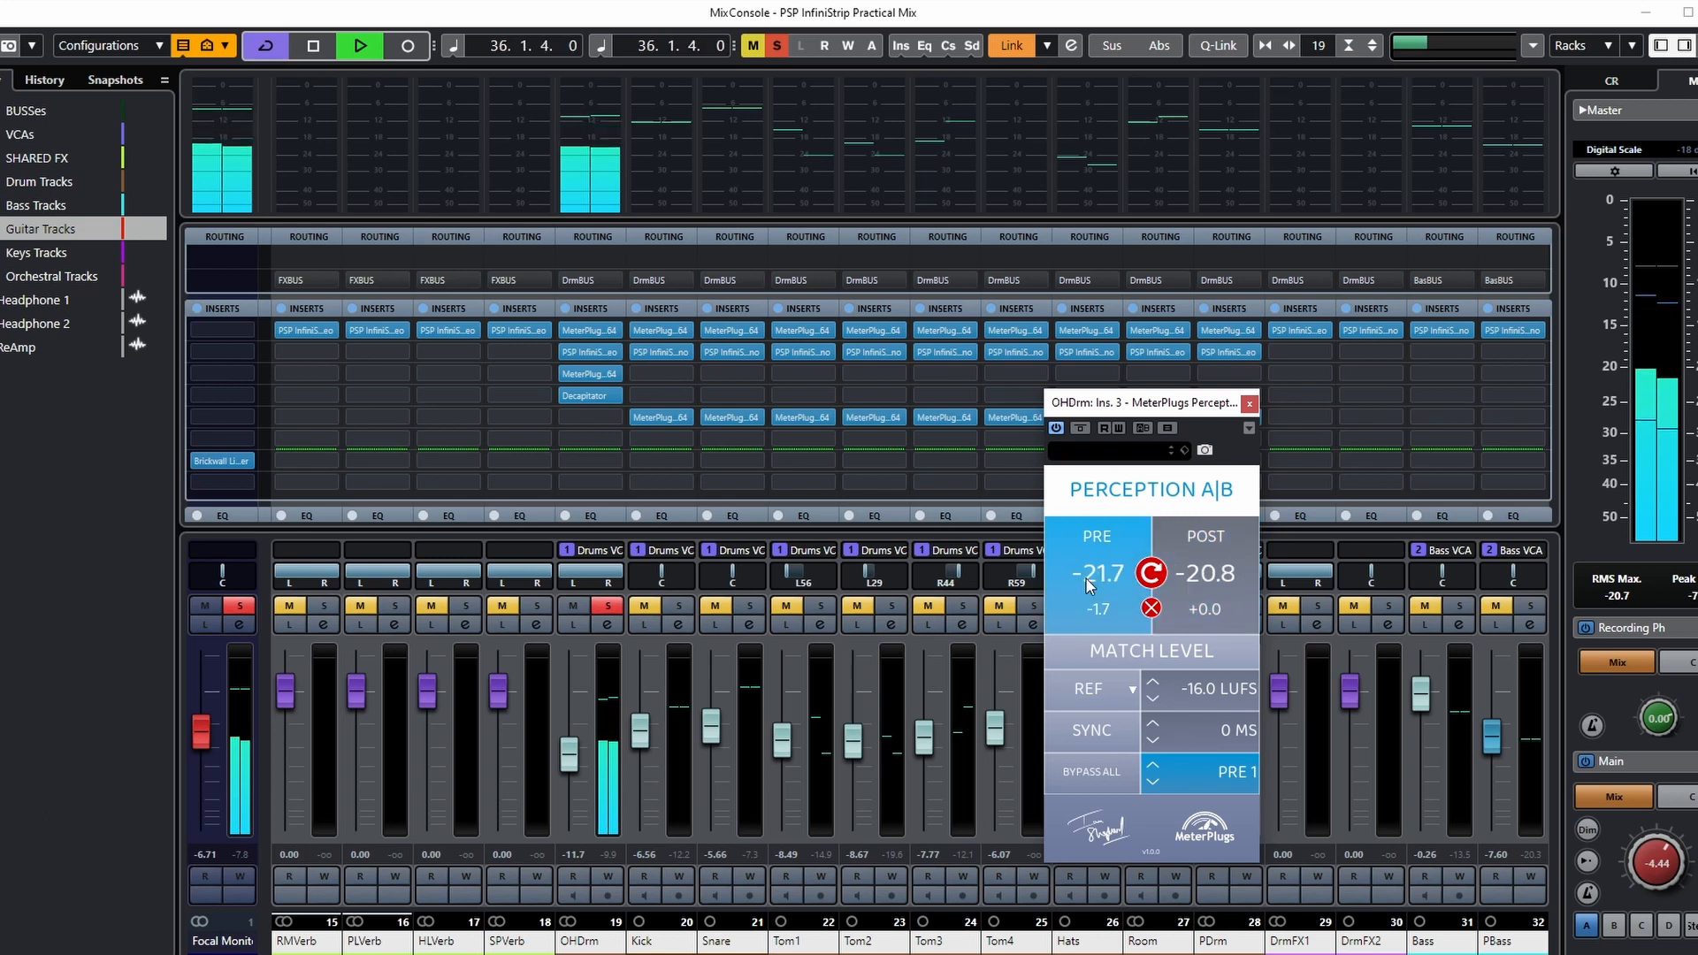
left_click(1228, 585)
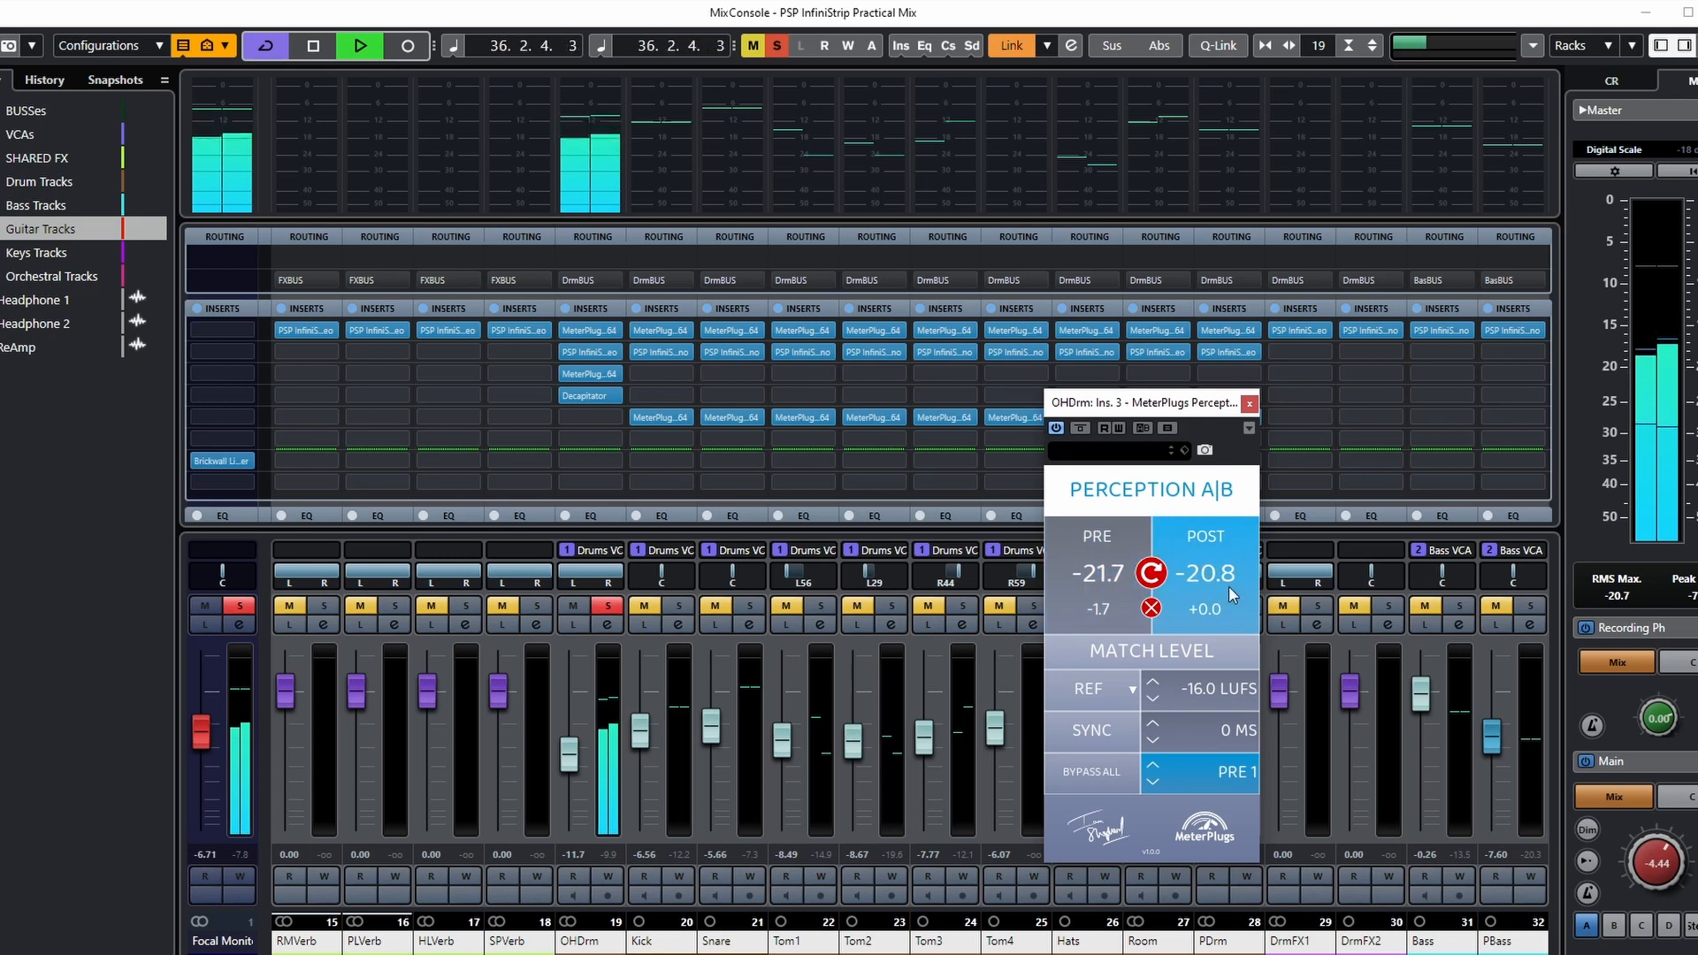
left_click(1077, 655)
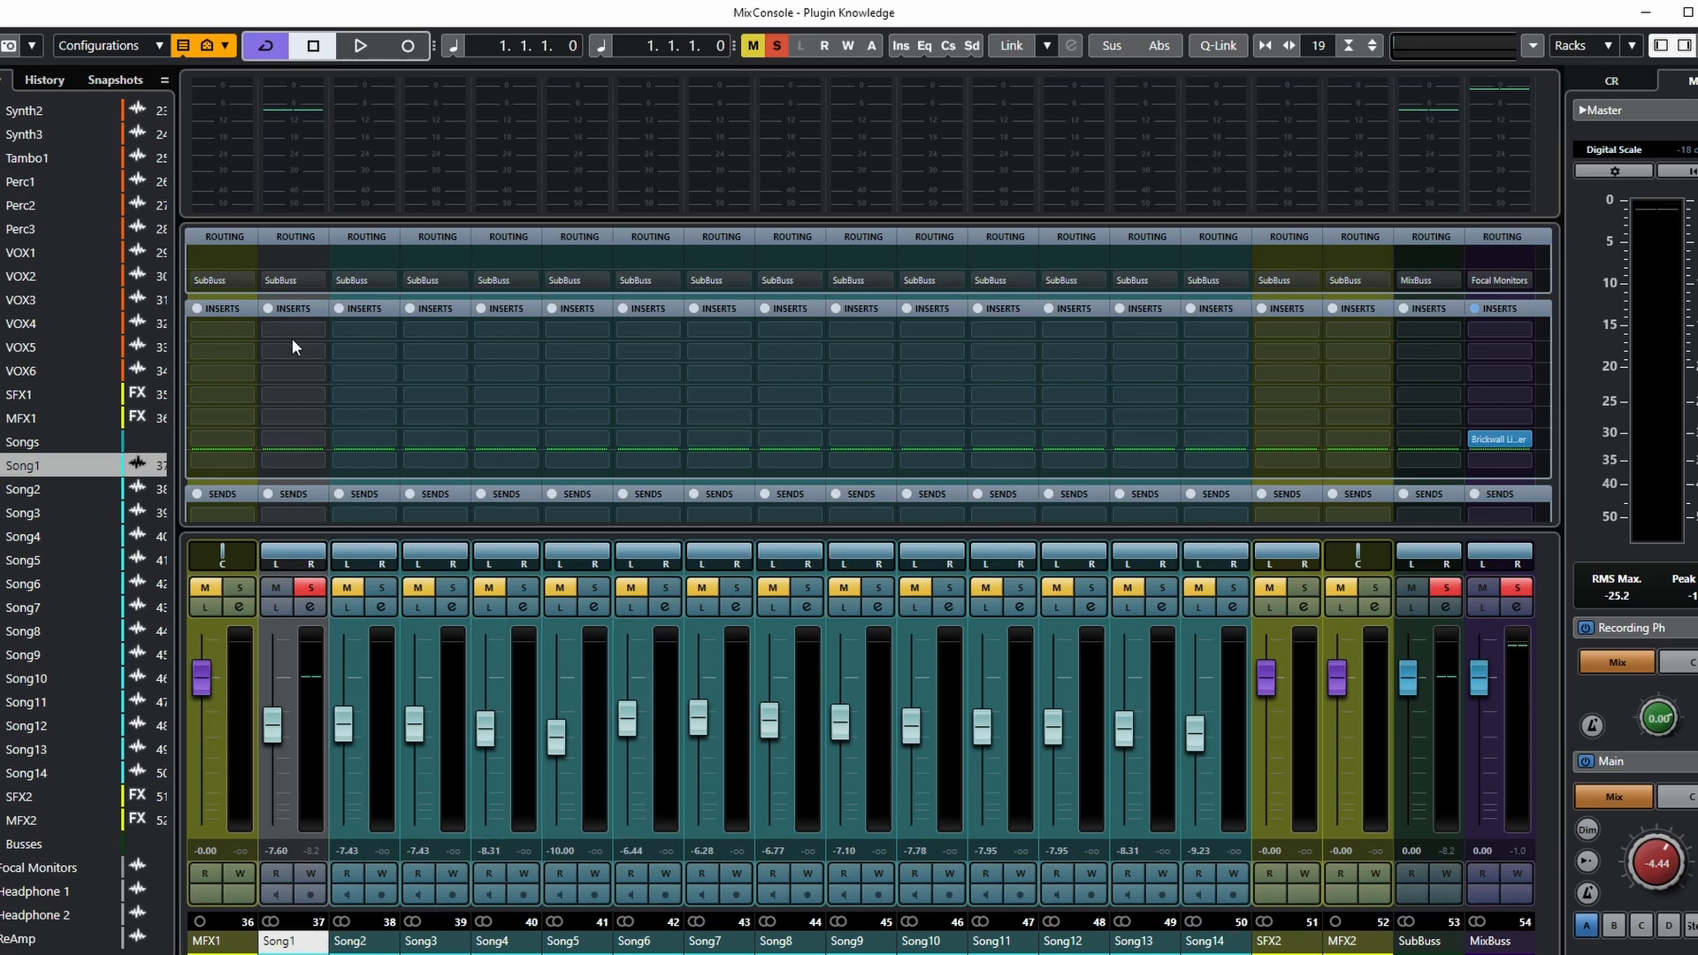
Step: Insert MeterPlugs Perception AB in the first insert slot of Song1 and copy it to Song2 through Song14
left_click(315, 328)
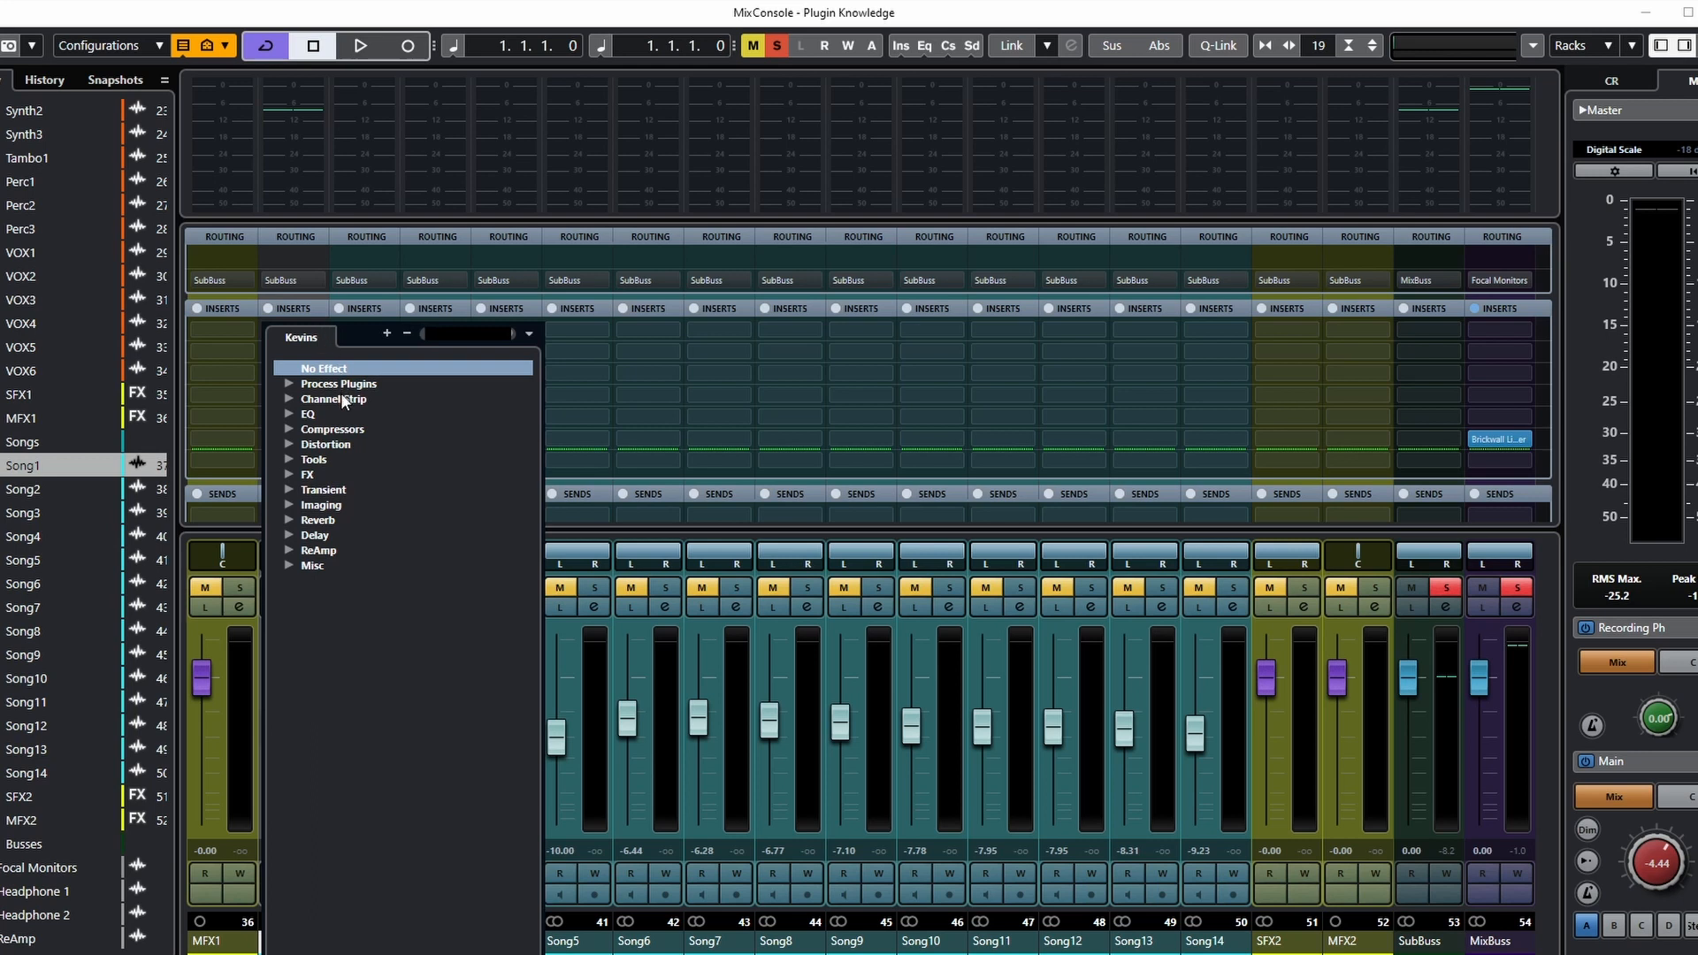
type("perce")
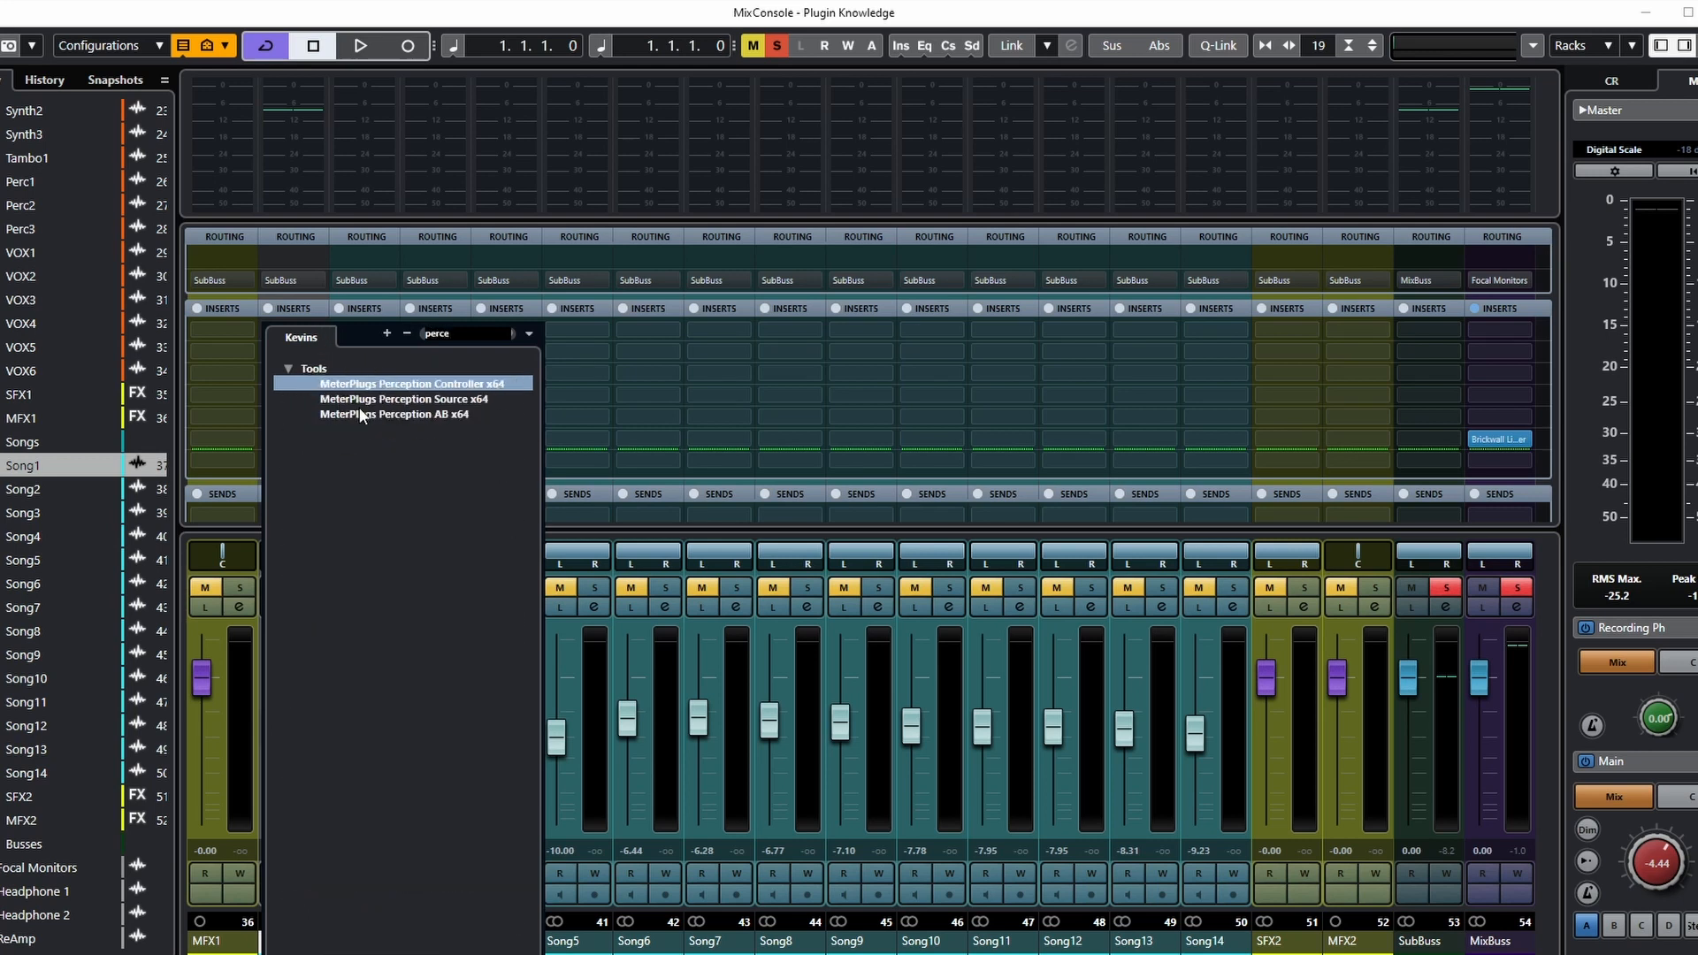
left_click(362, 414)
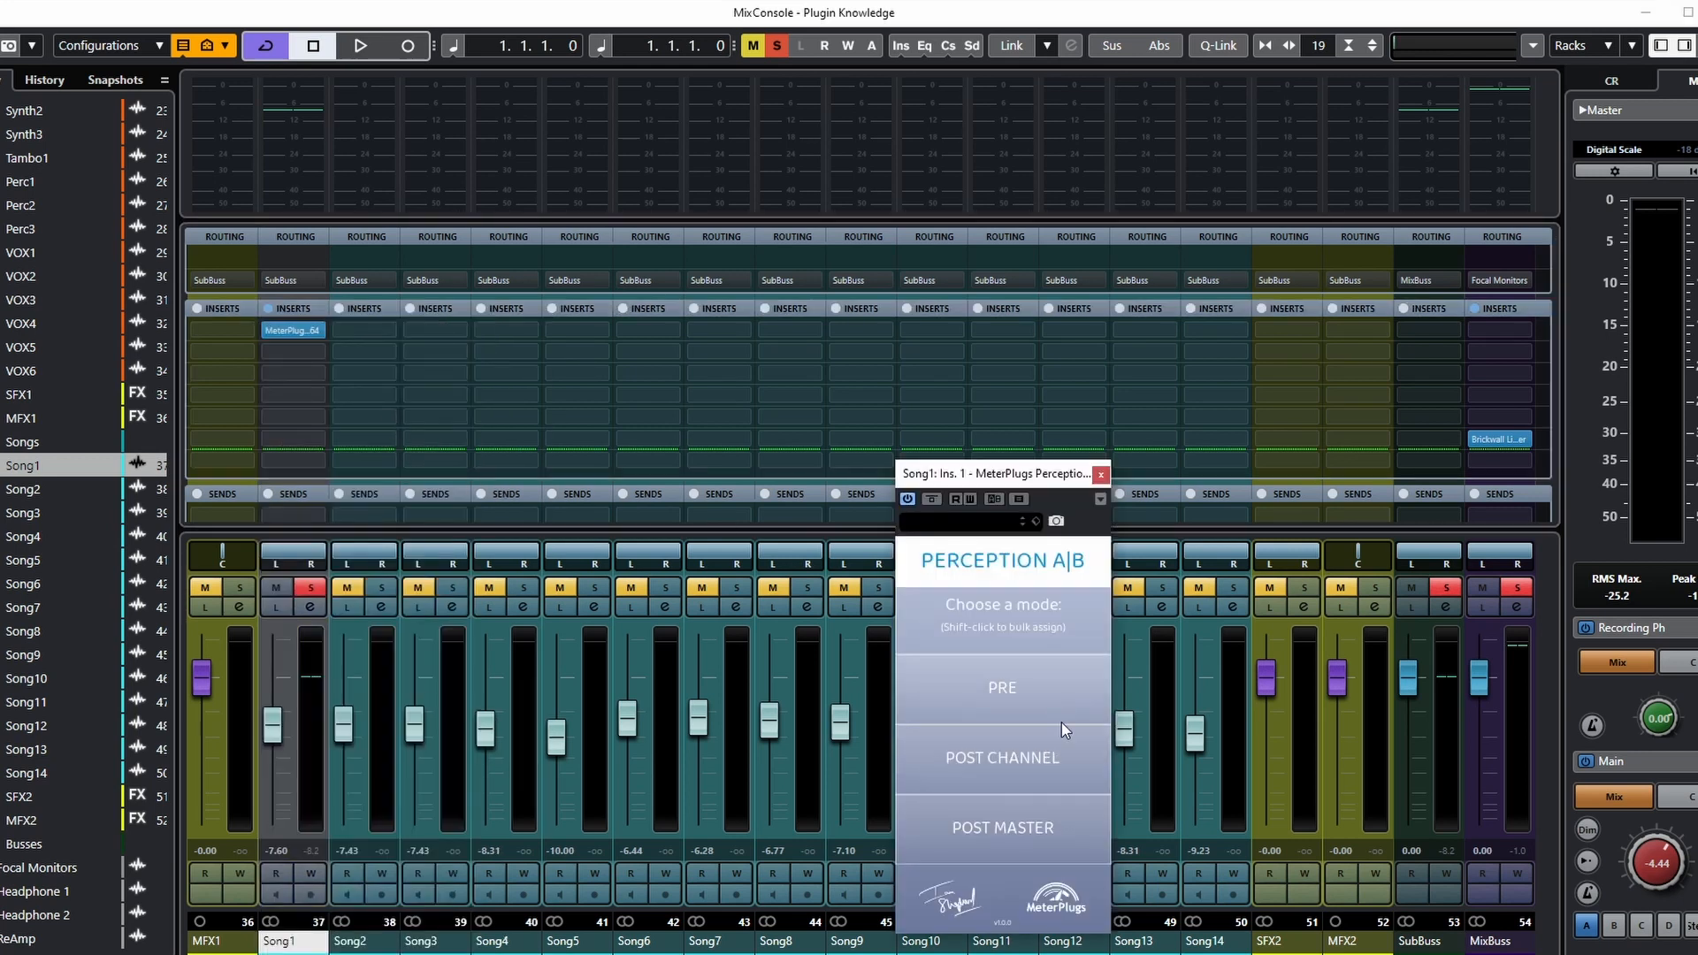
key("alt")
left_click_drag(299, 332, 1217, 331)
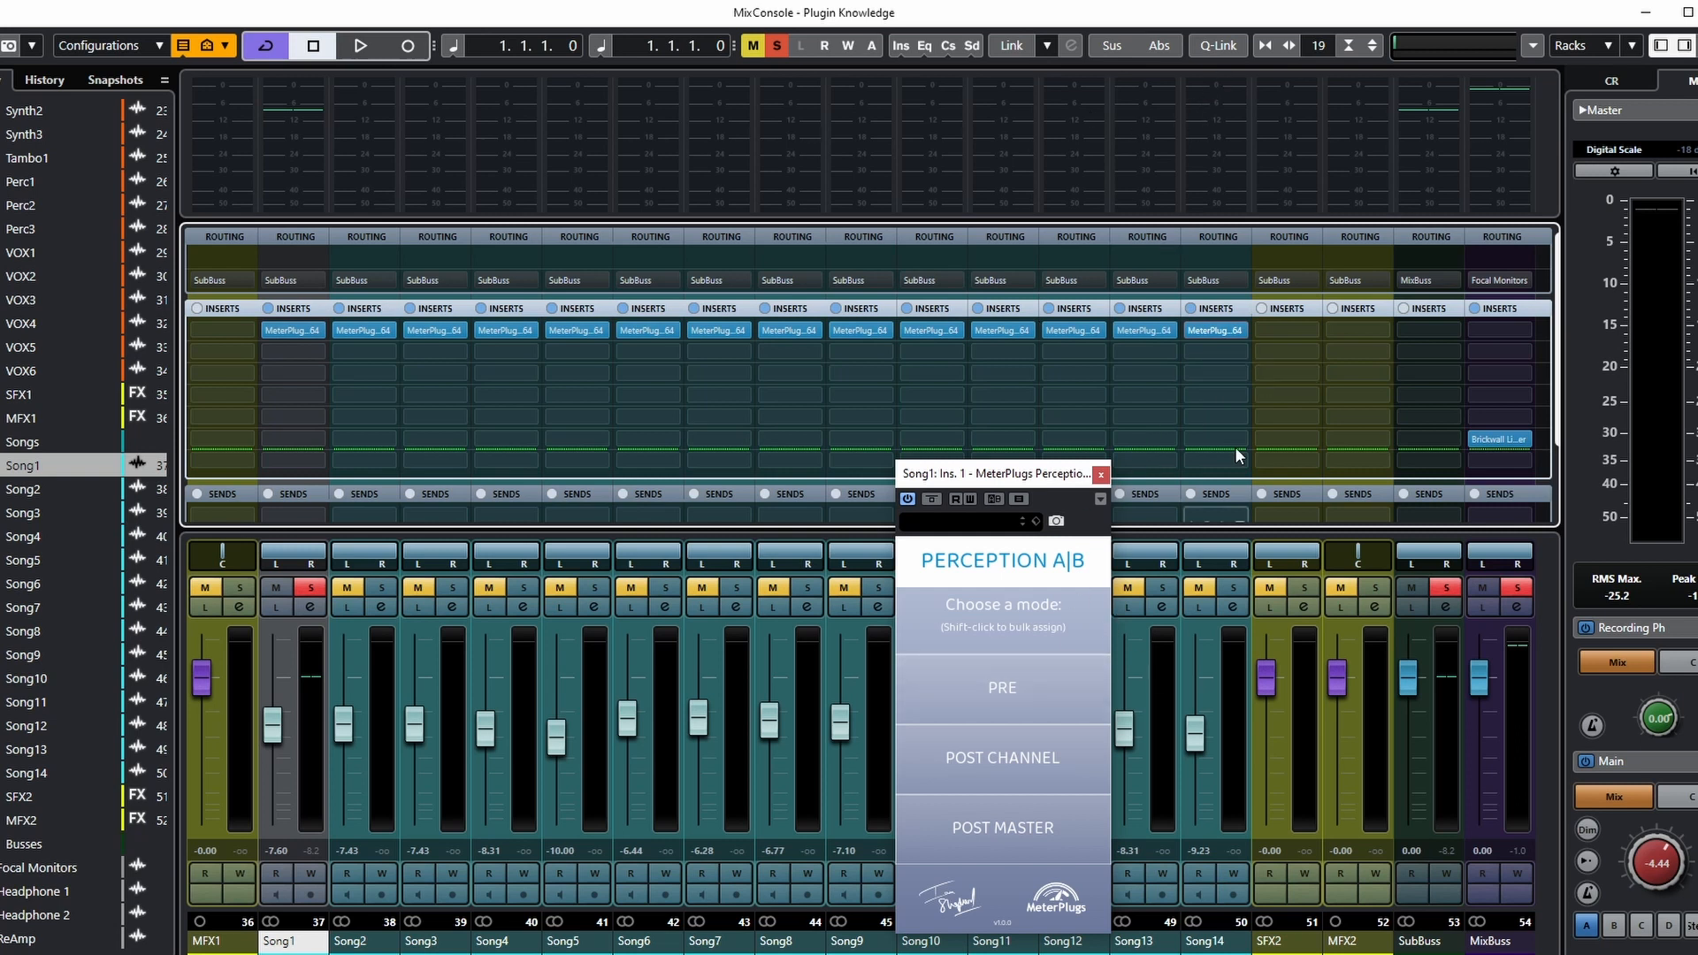
Step: Assign PRE mode to all song Perception A|B instances at once and check the PRE number of Song14
key("shift")
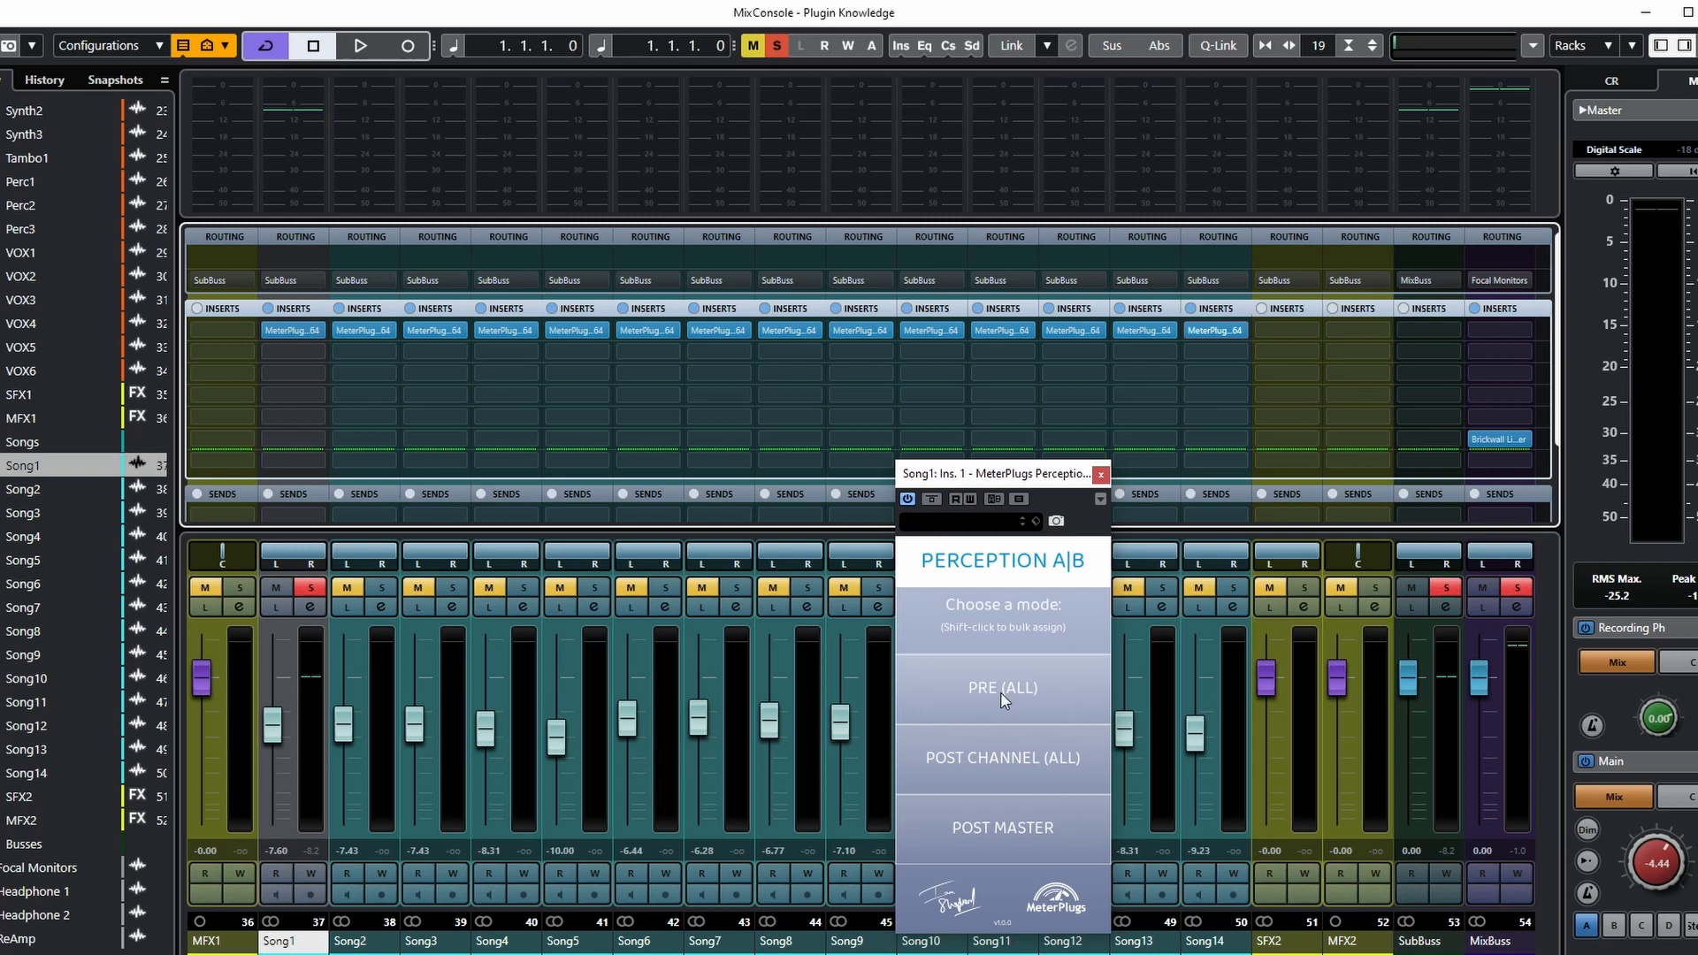
left_click(1022, 693, "shift")
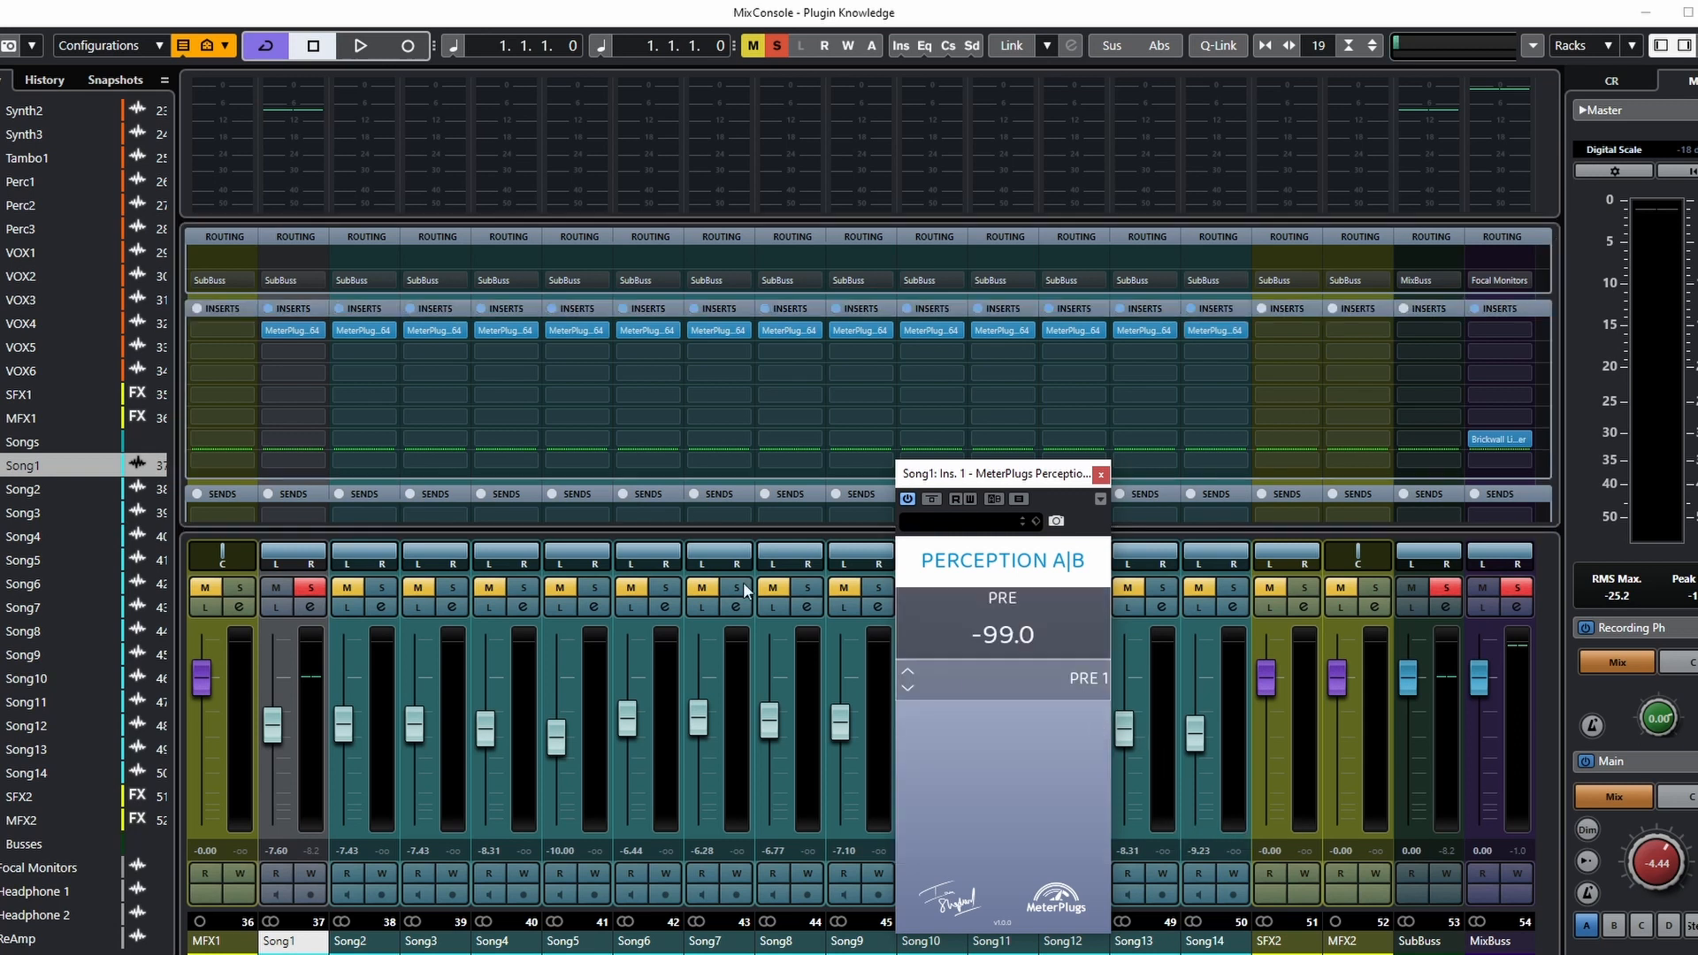
left_click(1216, 331)
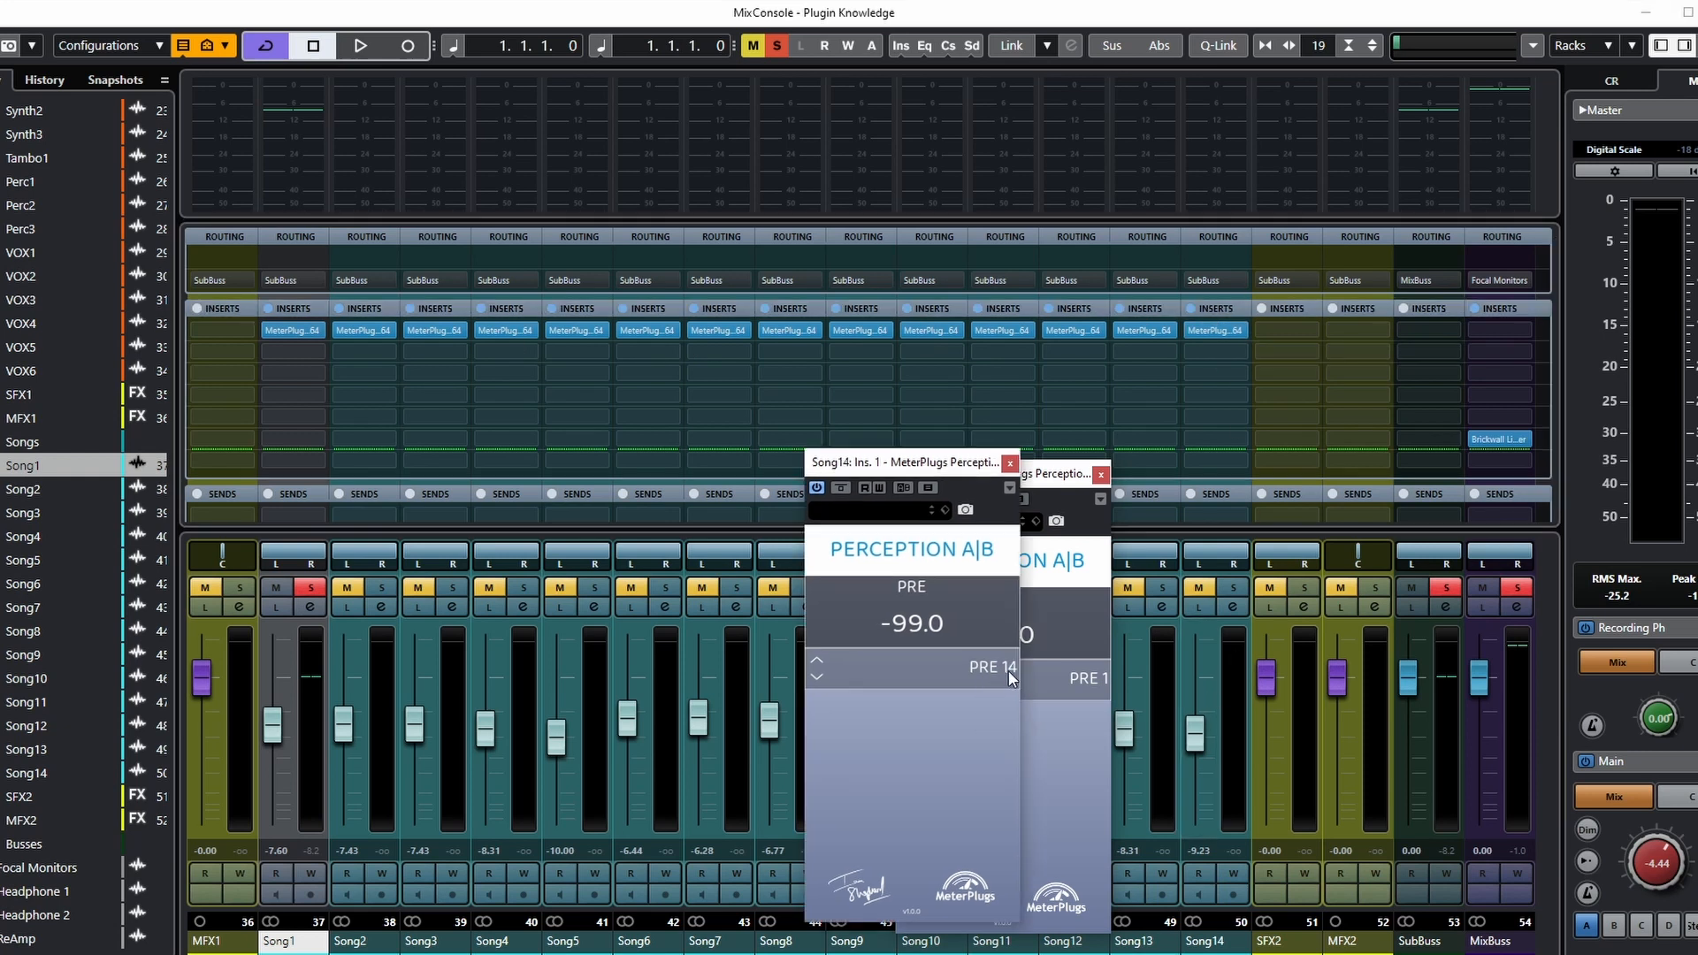
left_click(1009, 463)
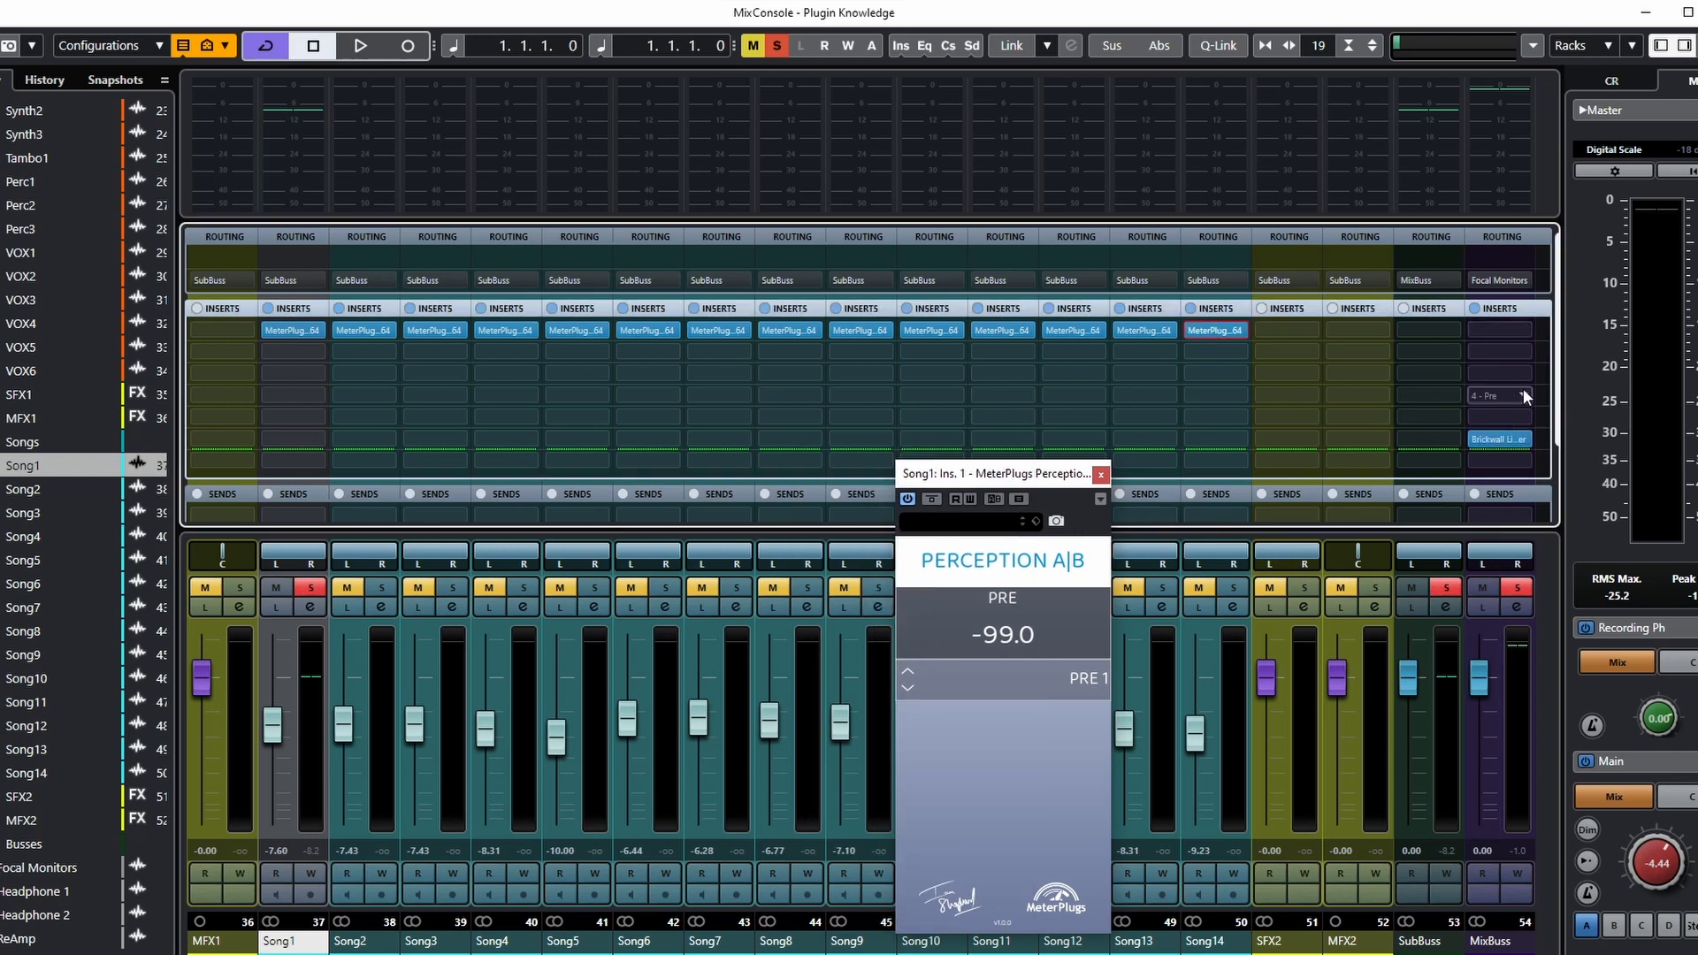
Step: Insert MeterPlugs Perception AB in MixBuss's first insert slot and set it to POST MASTER mode
left_click(1526, 333)
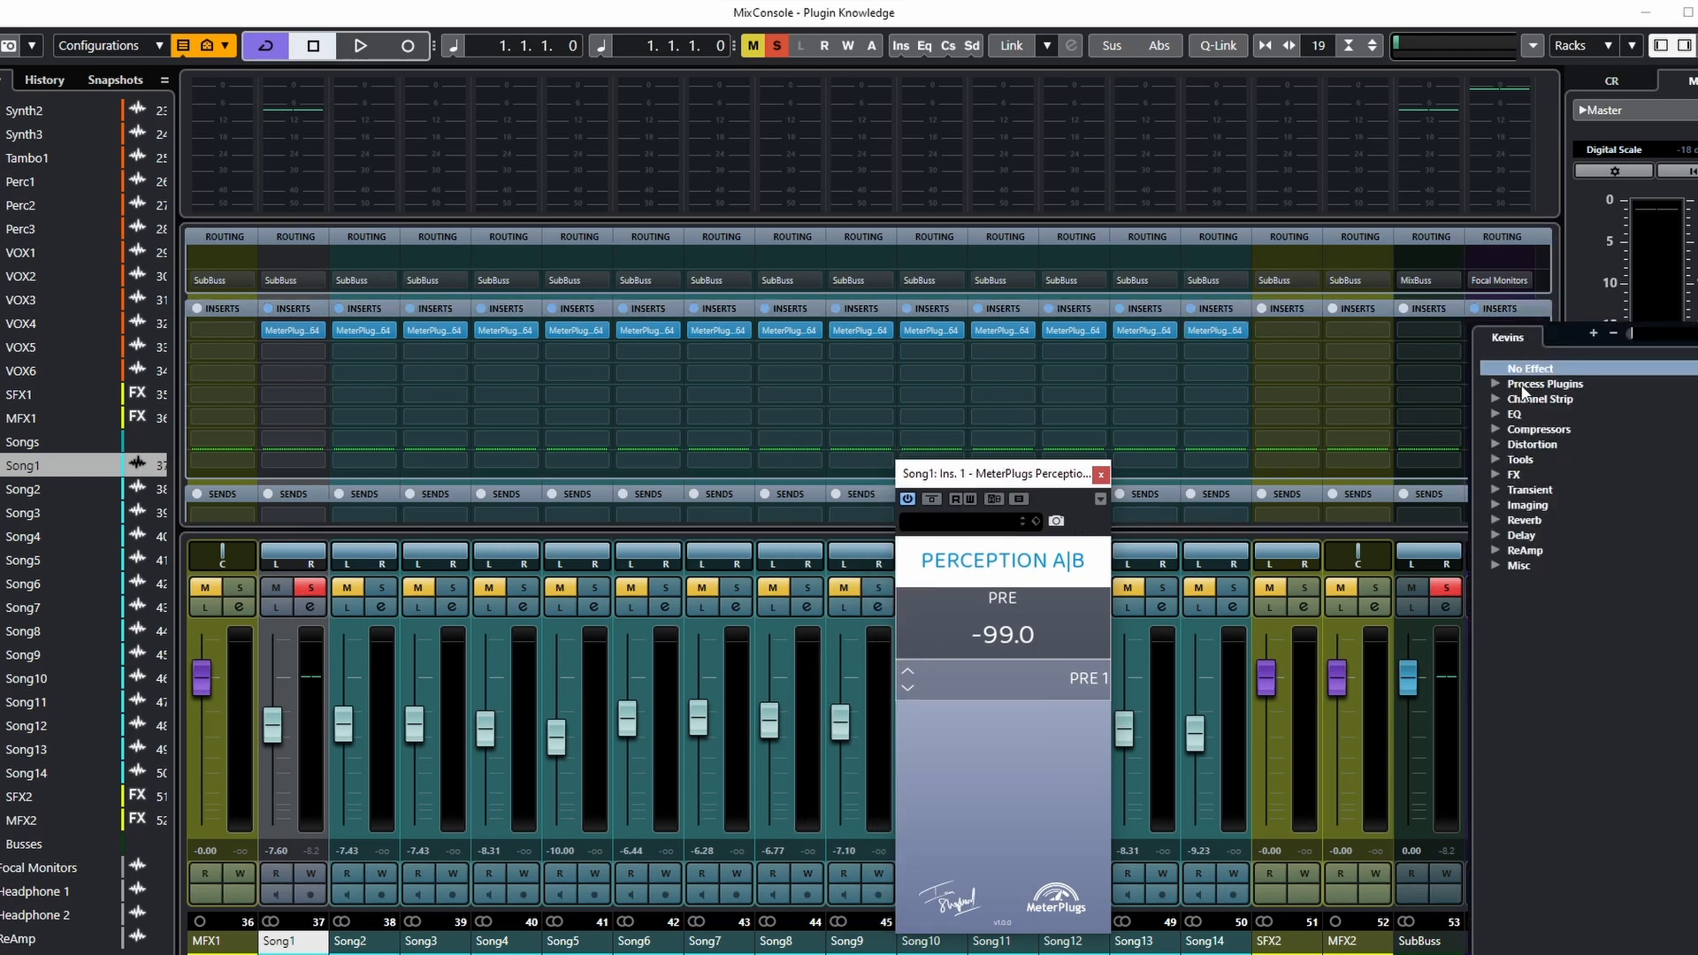
type("perce")
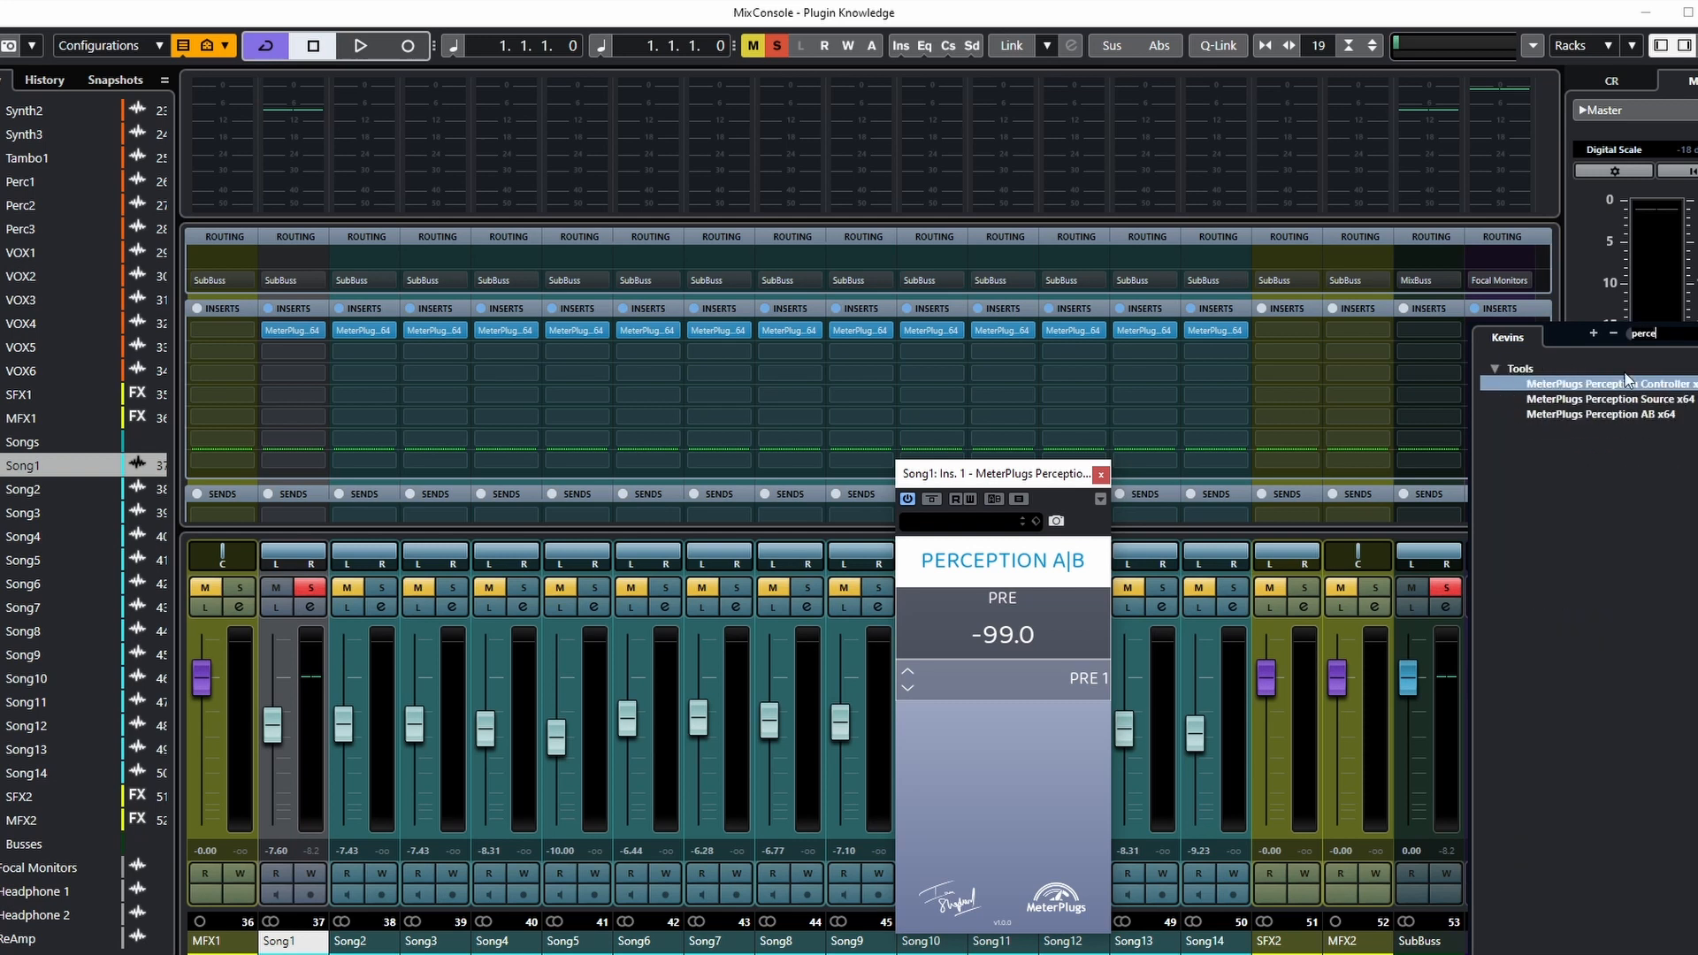
left_click(1604, 417)
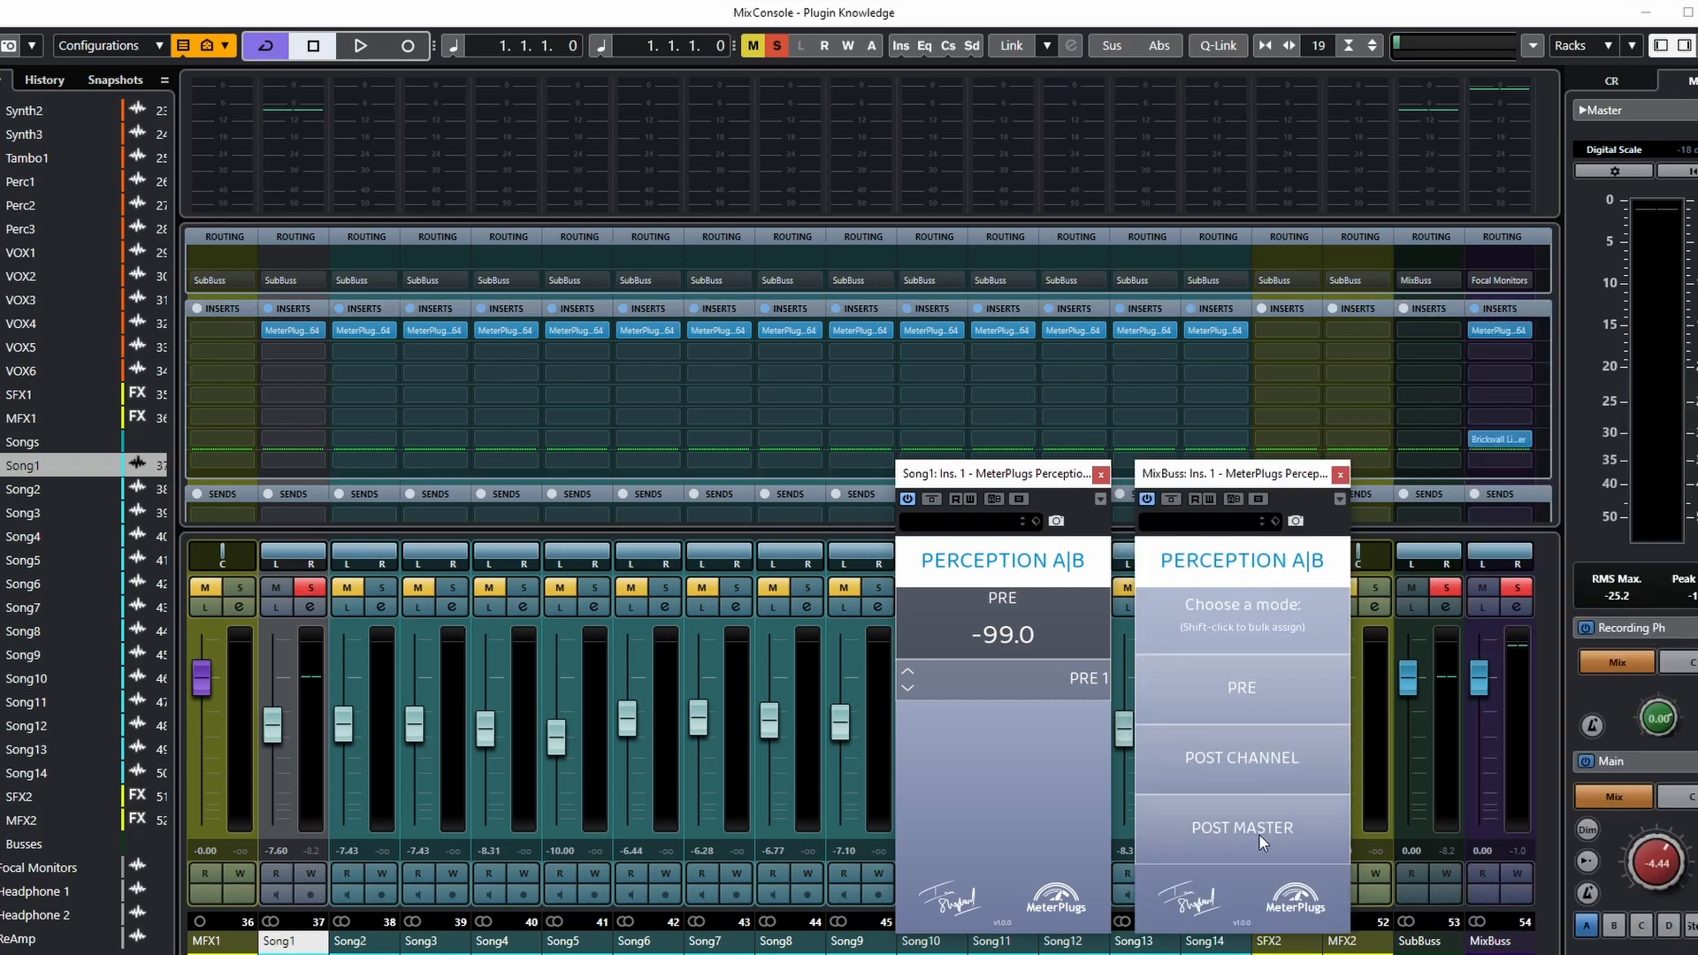
left_click(1254, 835)
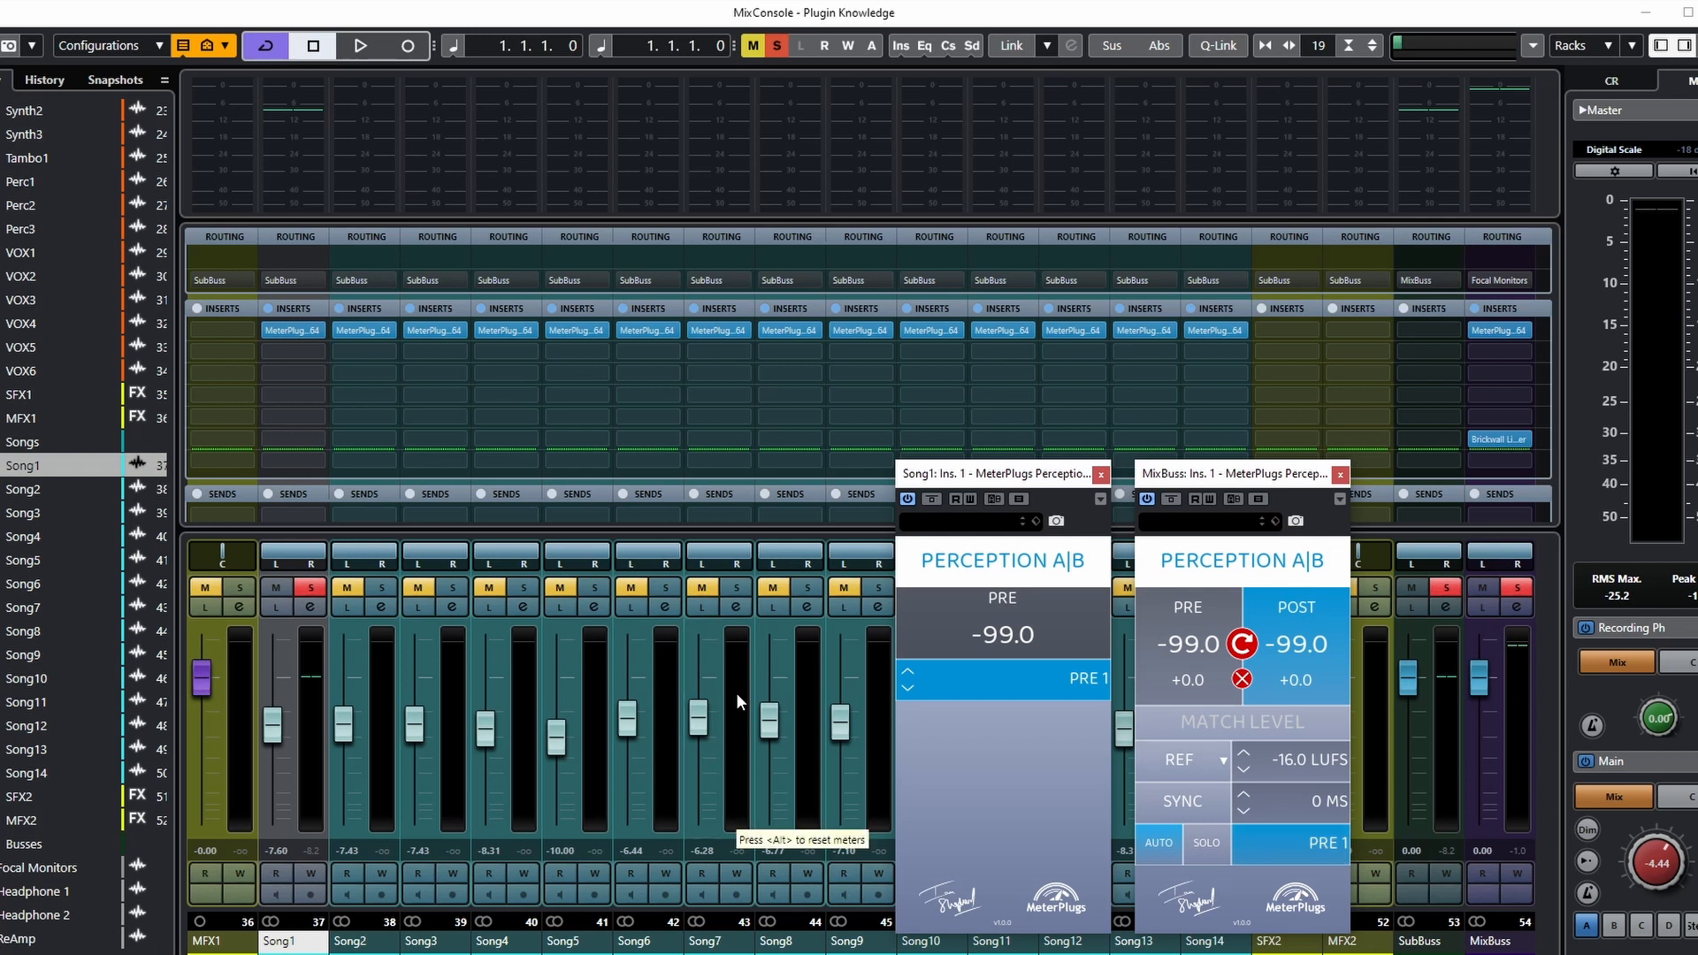
Step: Play Song1 and try level-matching it to the -16.0 LUFS REF target on MixBuss, declining the gain increase
mouse_move(290, 336)
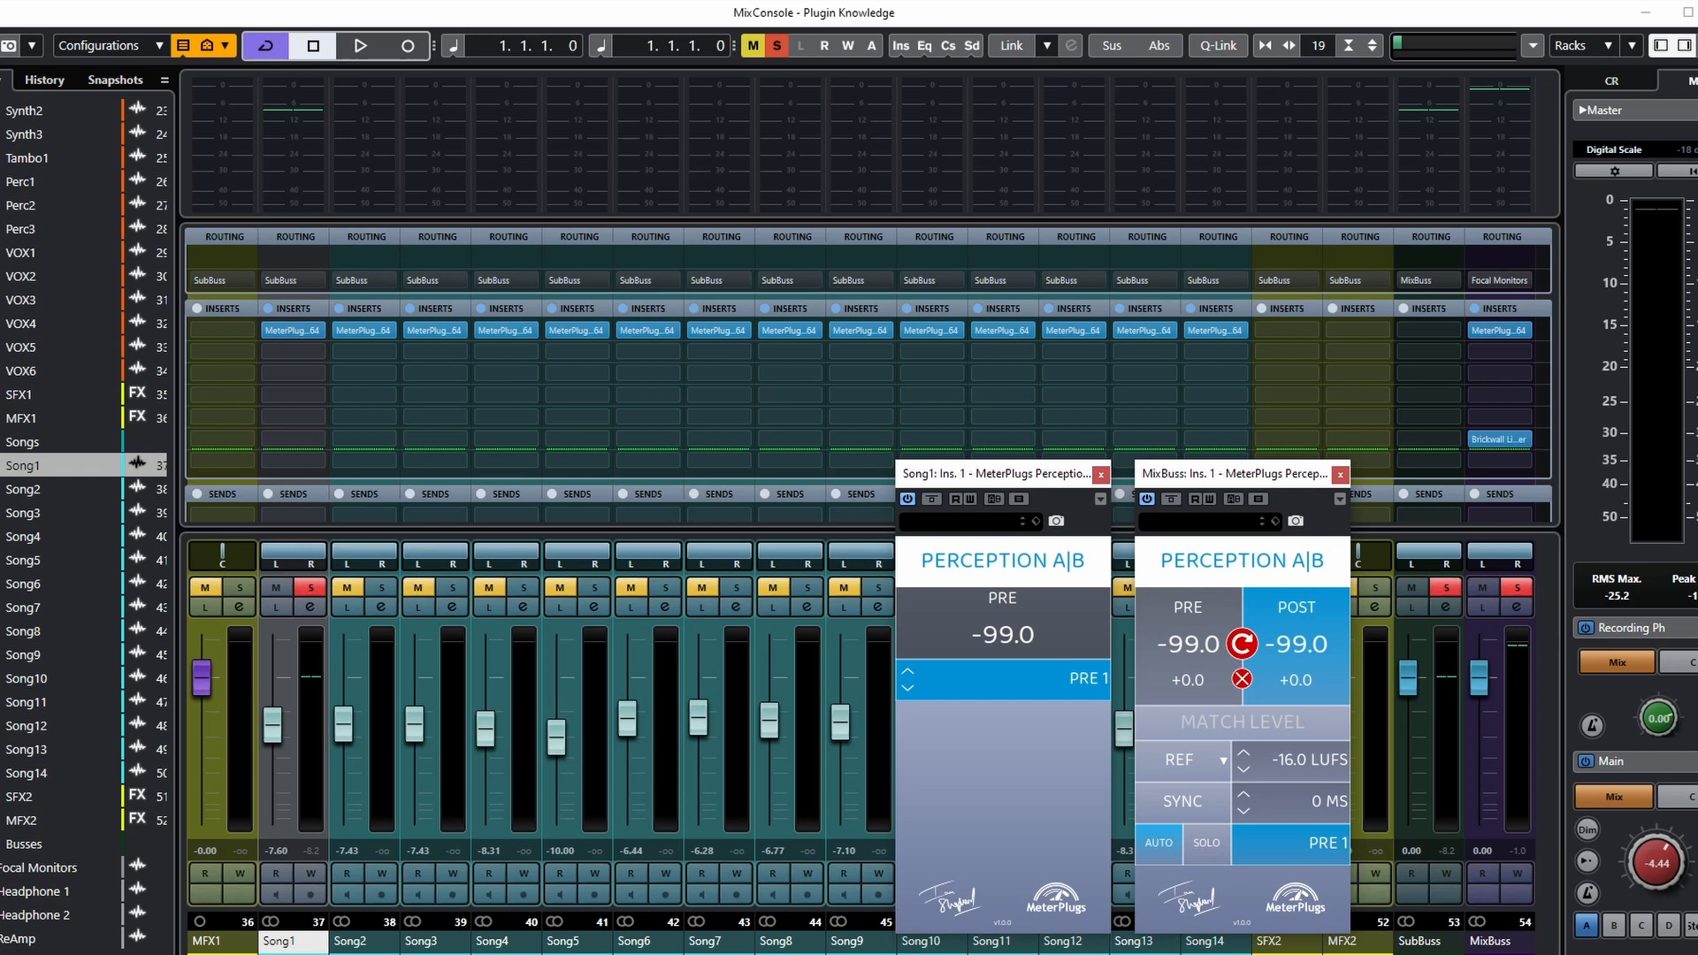
key("space")
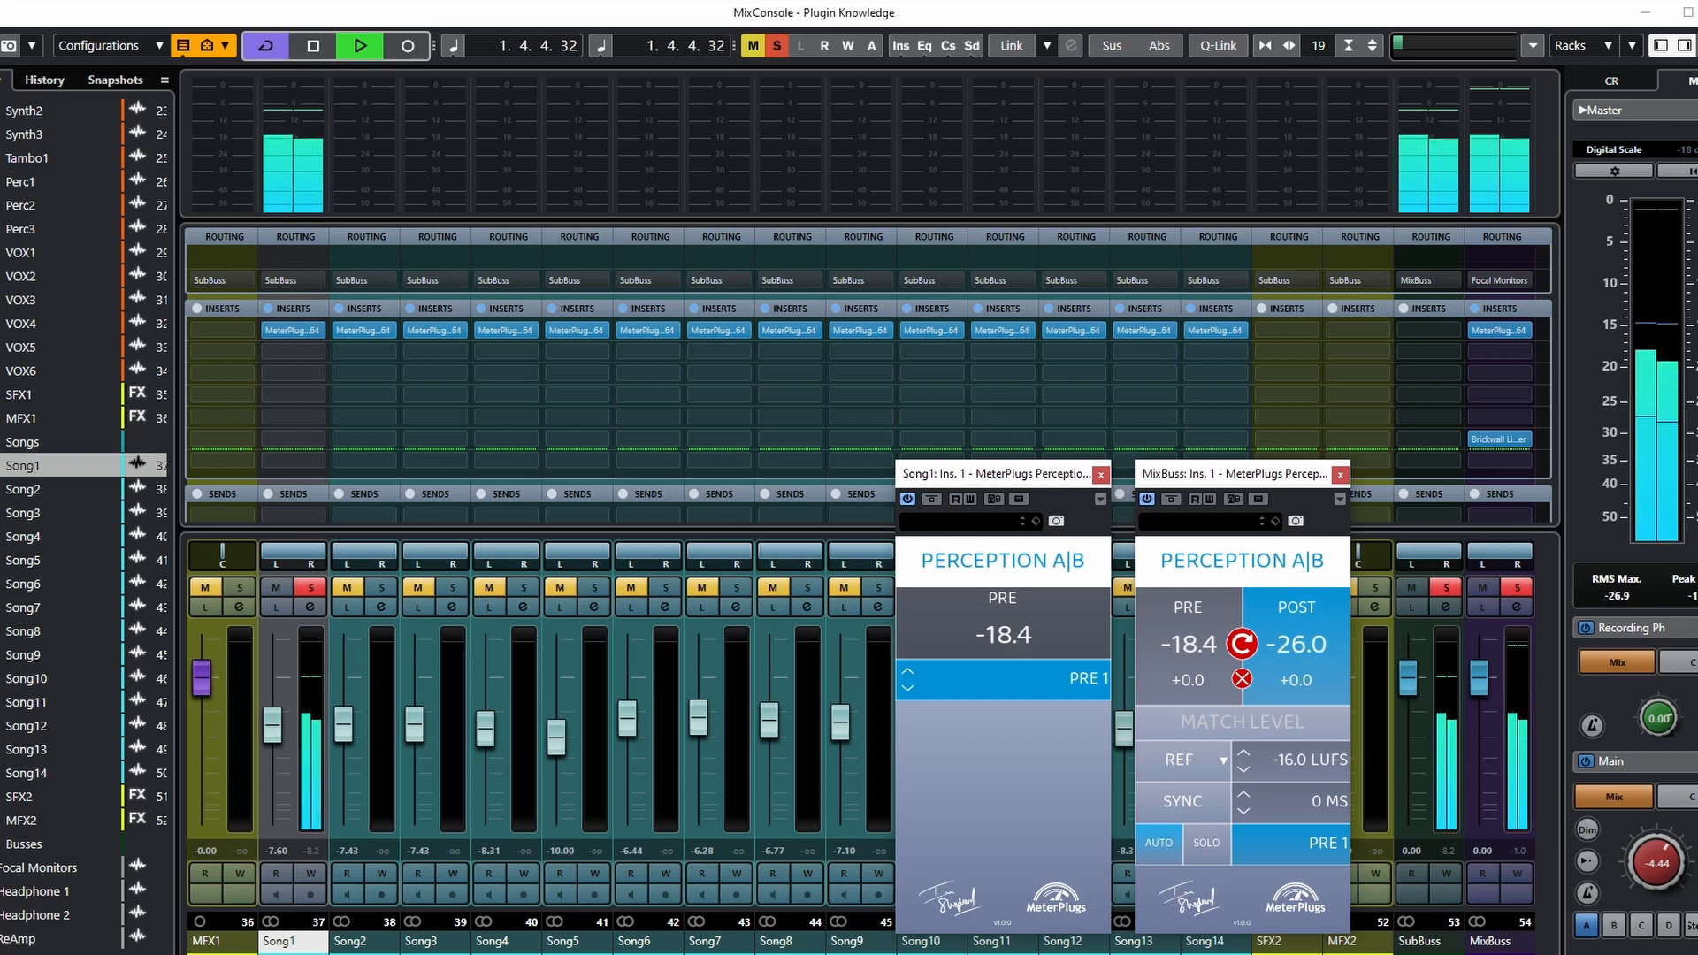
key("space")
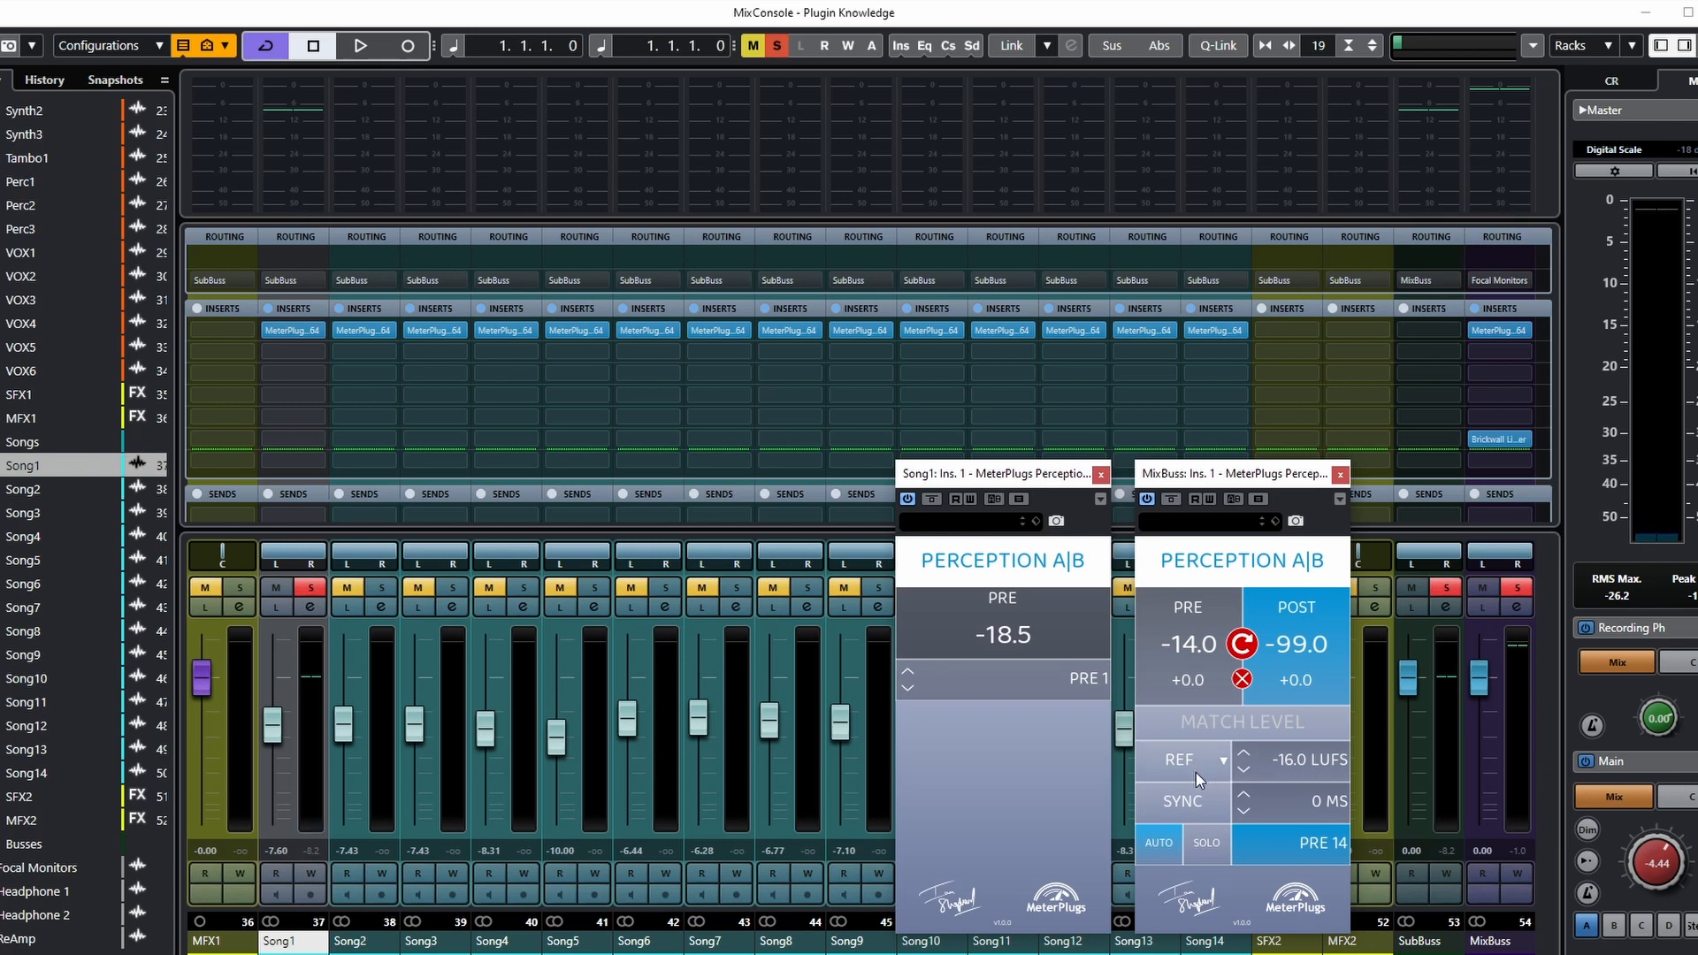
key("space")
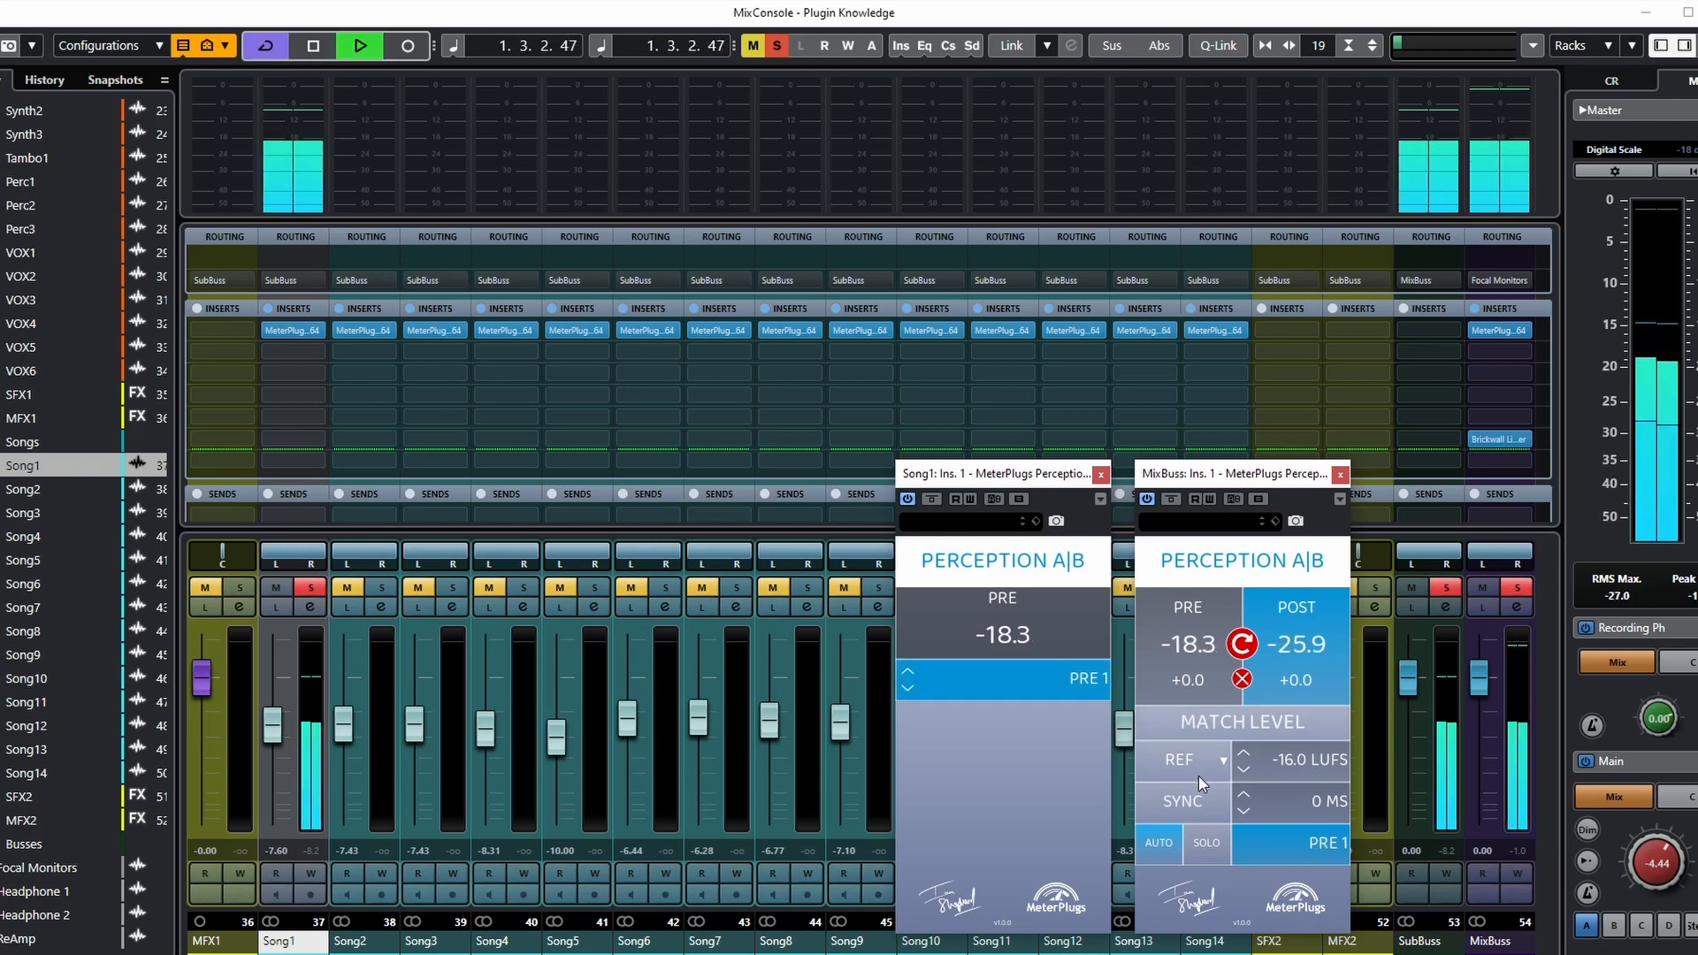
left_click(1212, 721)
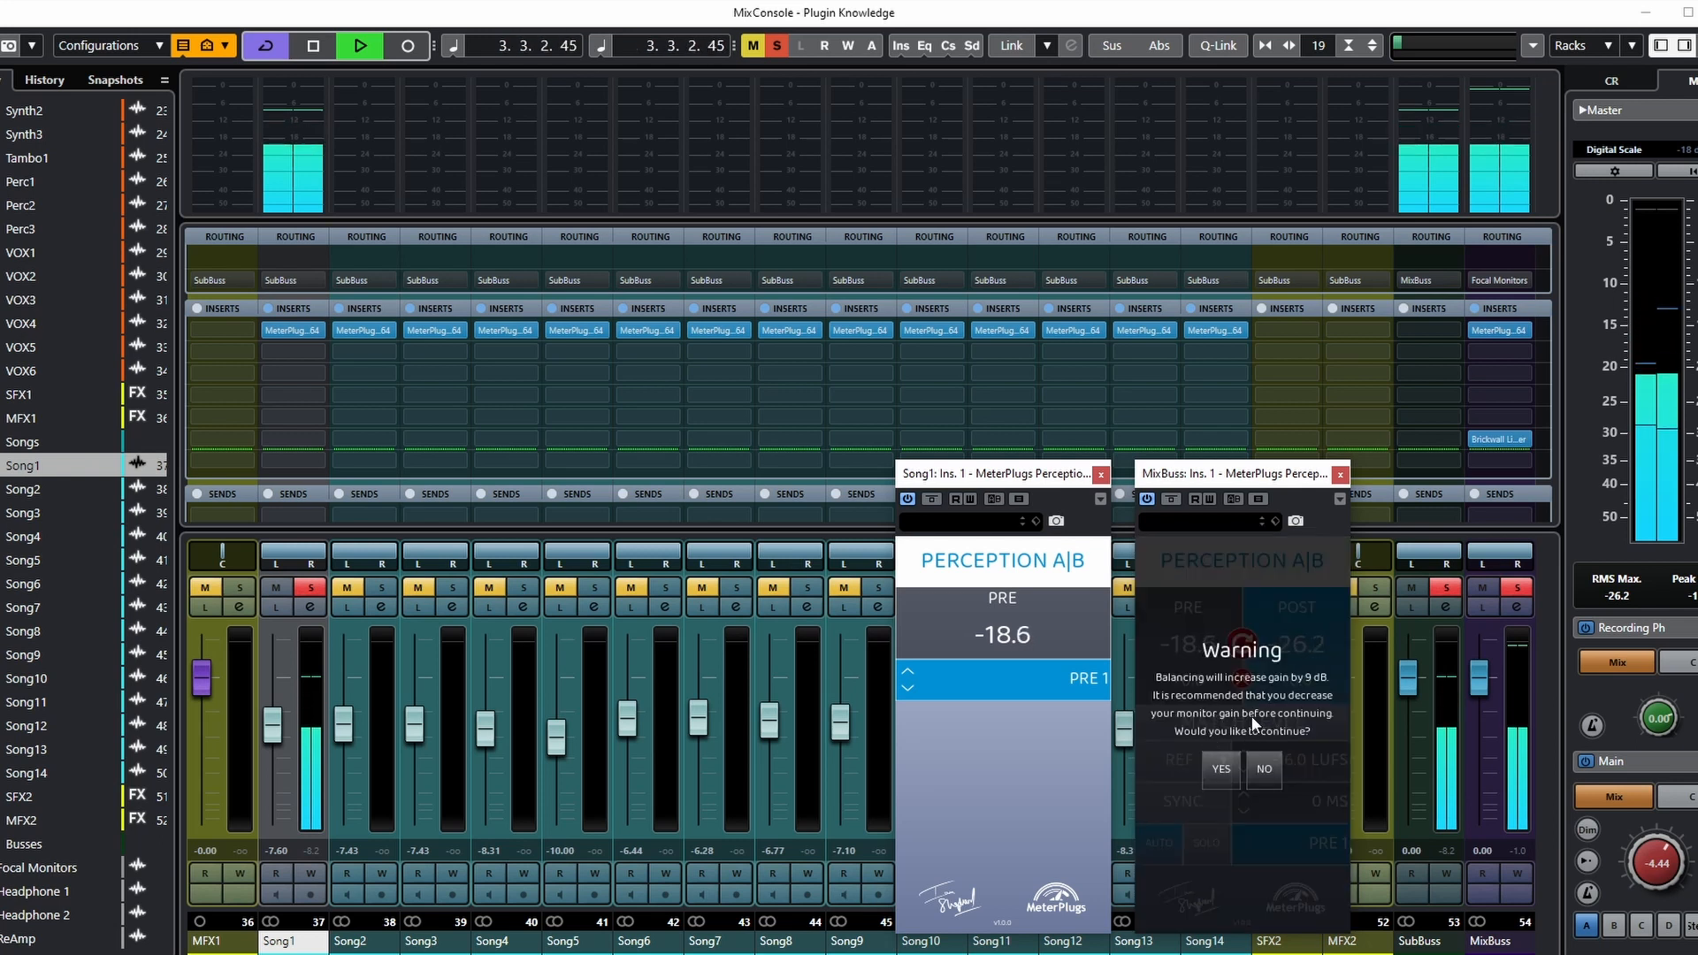
left_click(1277, 768)
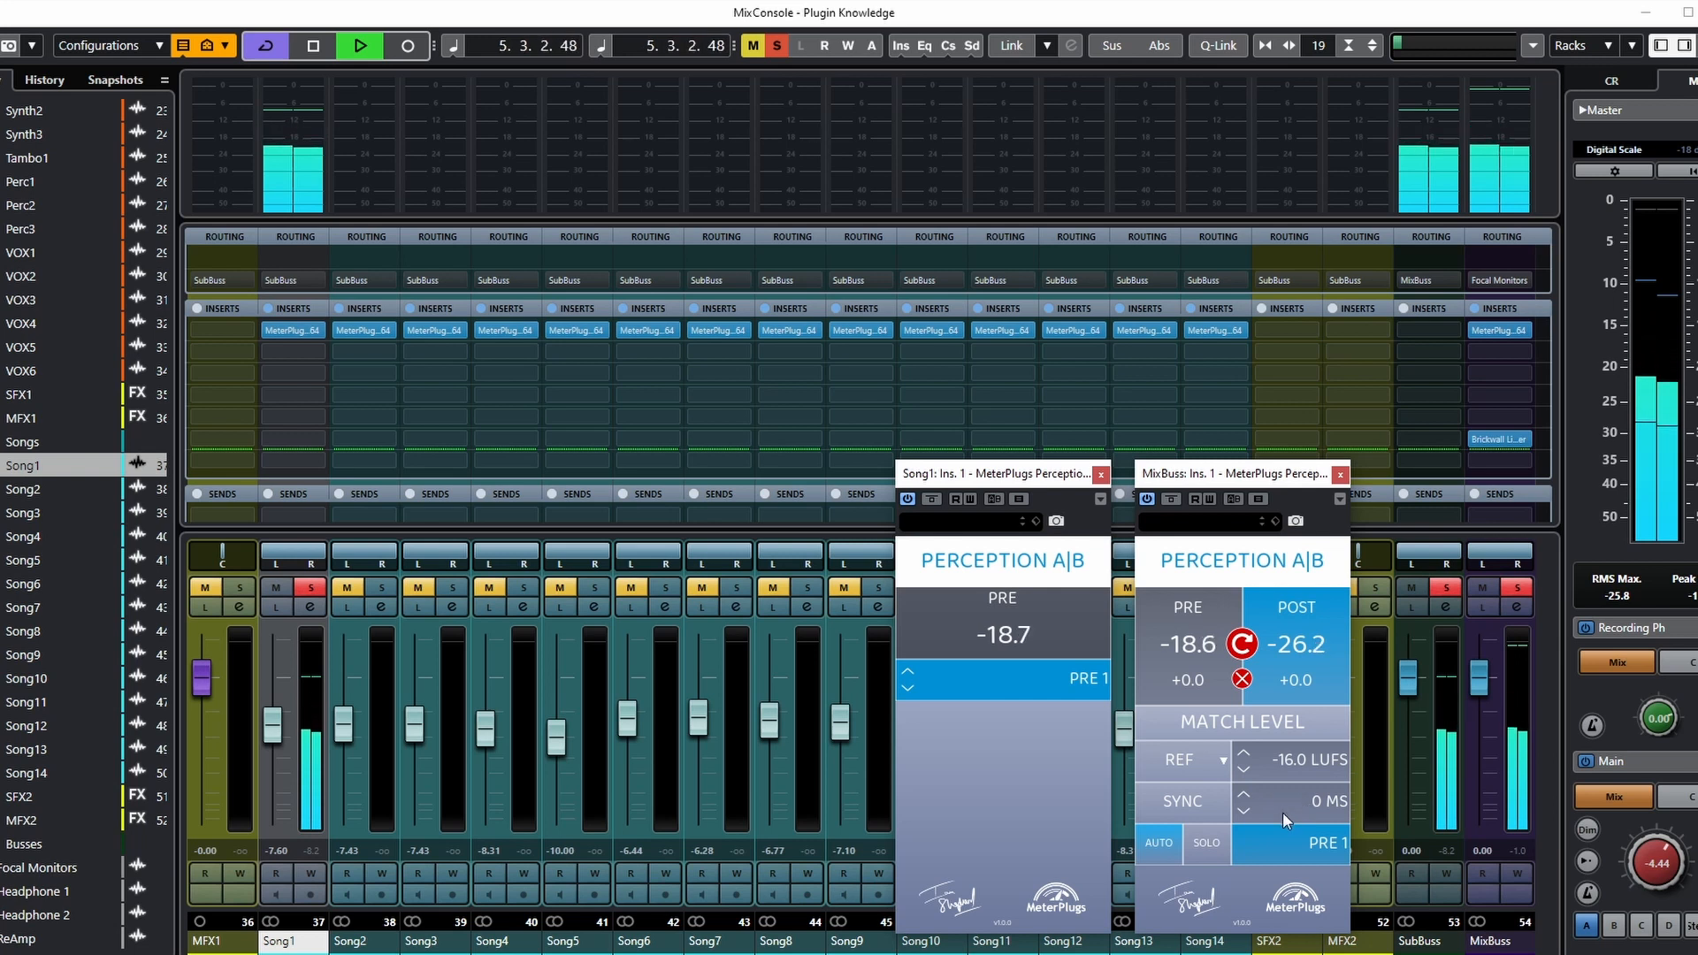
Step: Switch MixBuss's match reference to POST, level-match the PRE signal to it, and stop playback
left_click(1208, 765)
left_click(1202, 785)
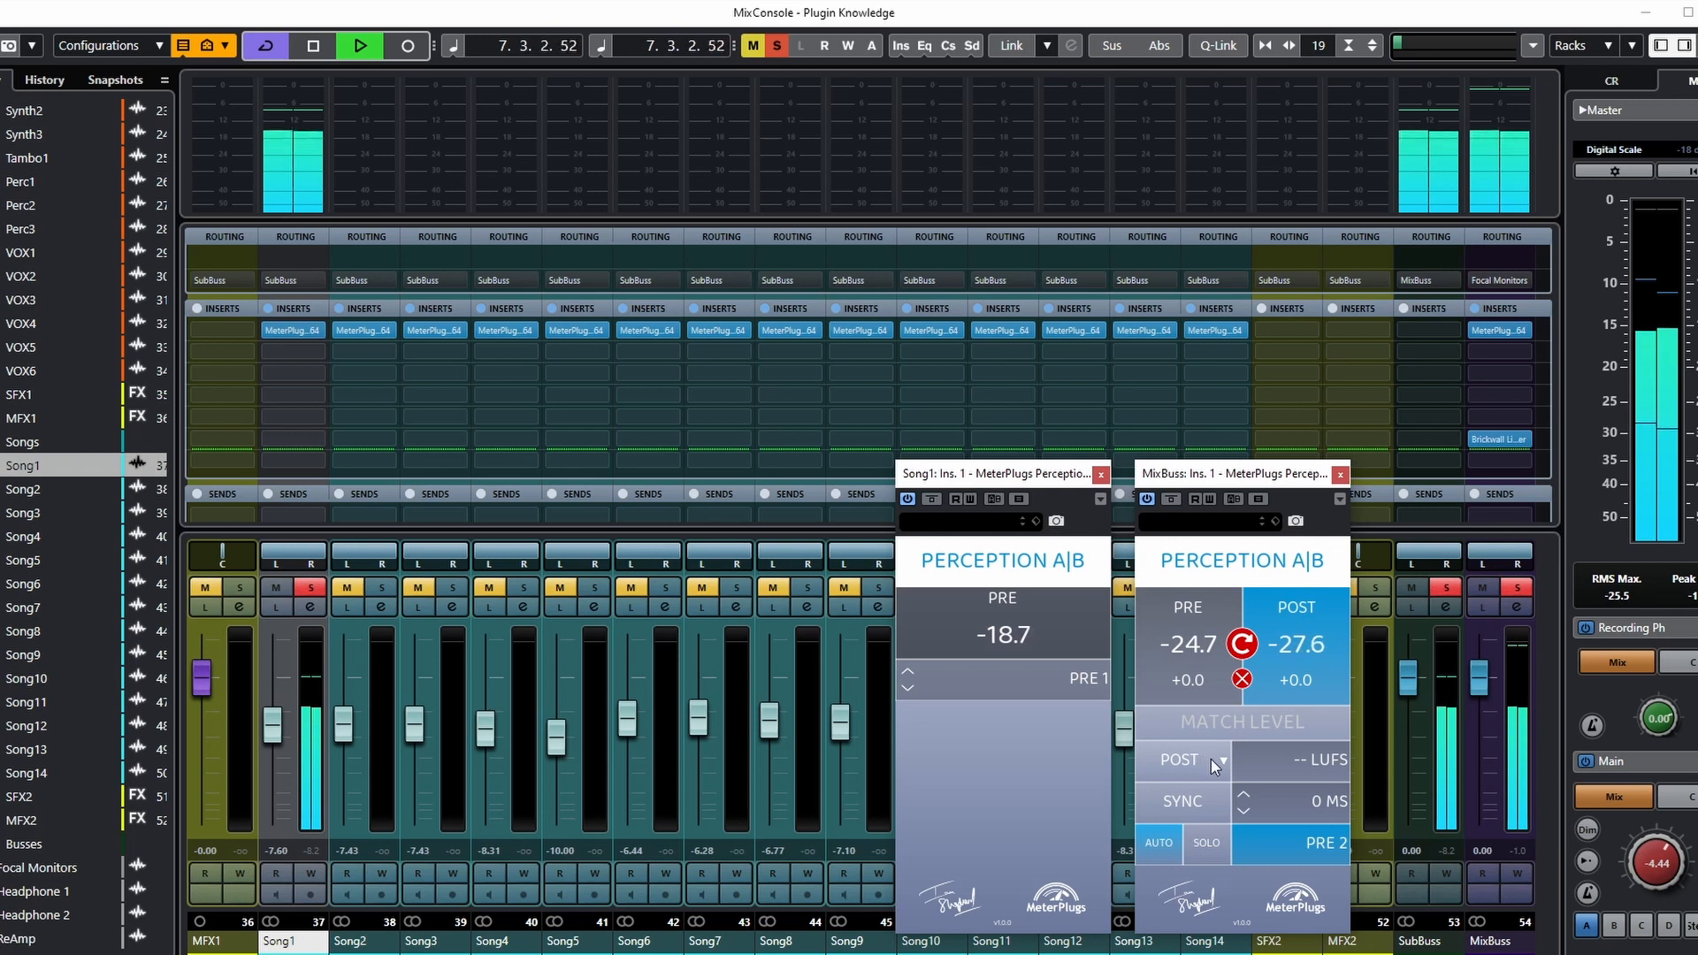
left_click(1230, 728)
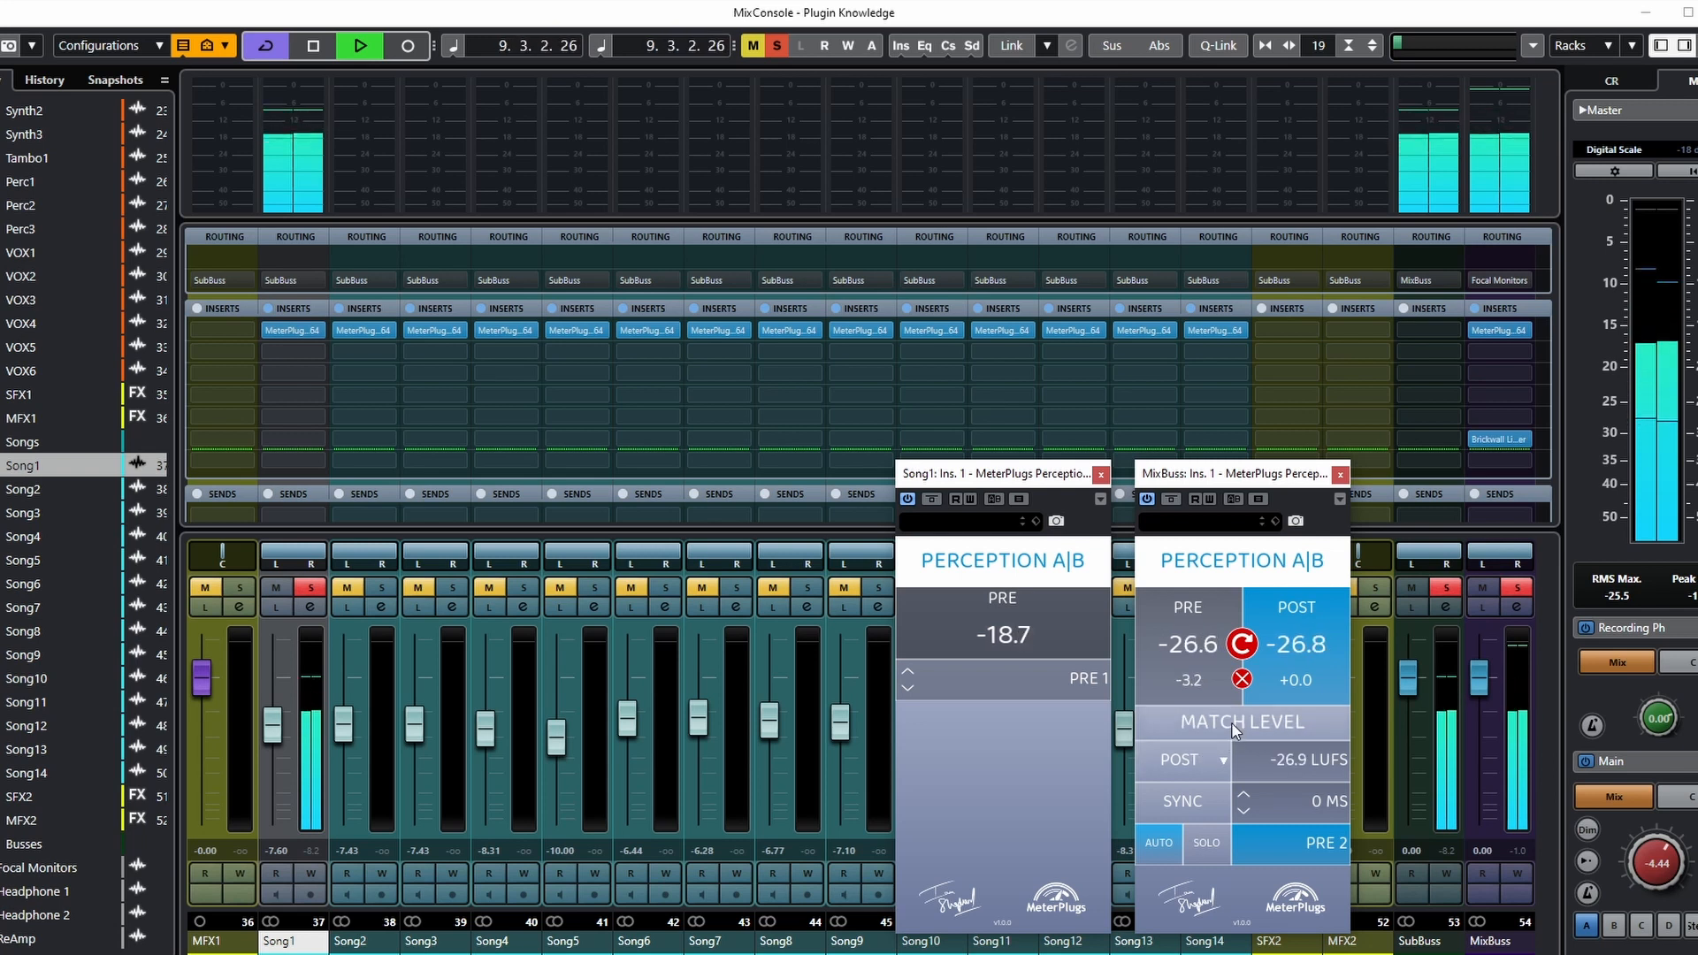
key("space")
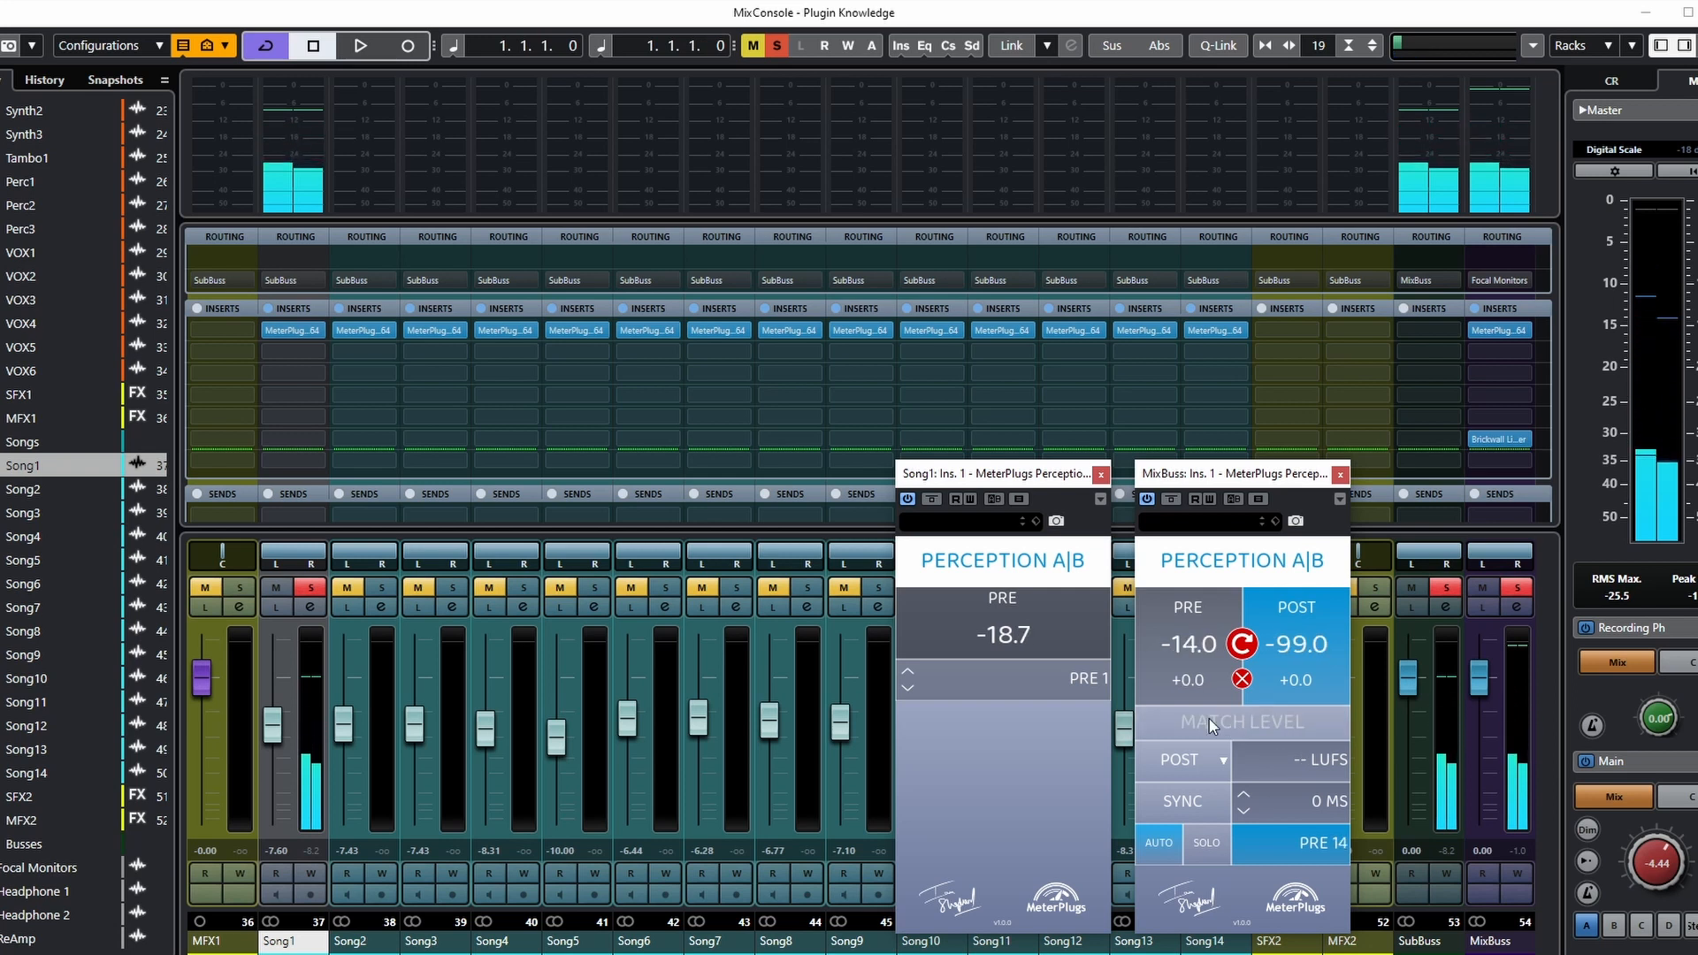
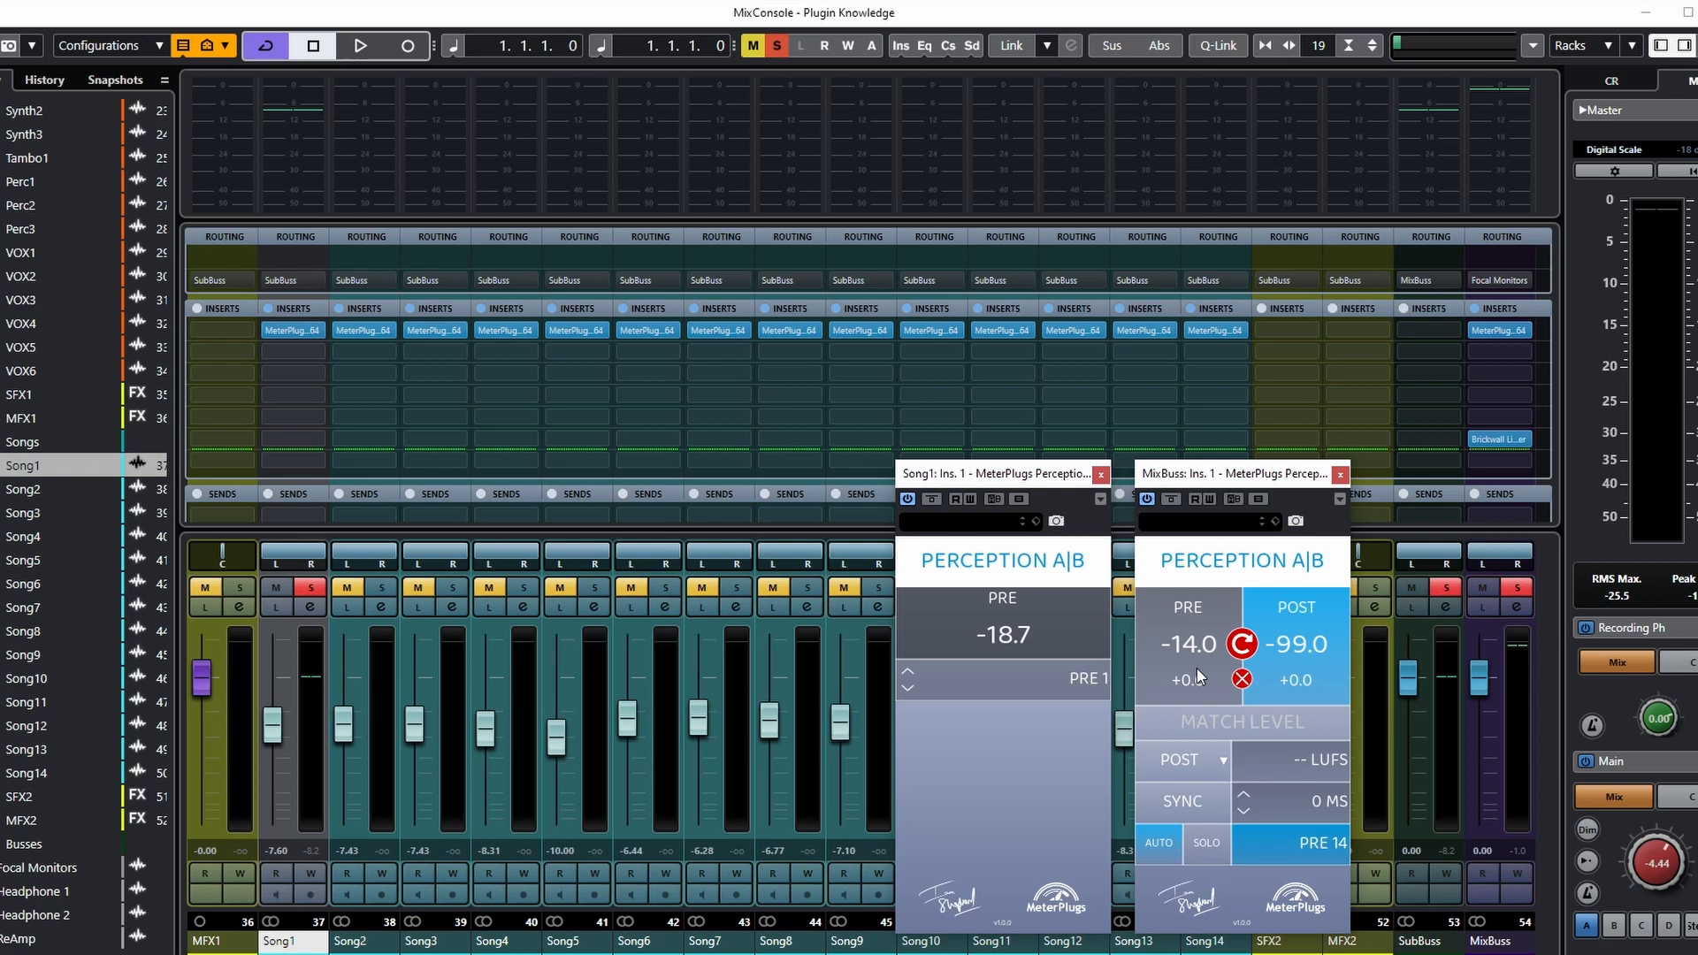
Step: Restart playback, level-match the PRE signal to POST in MixBuss's Perception A|B, and compare the PRE and POST signals
key("space")
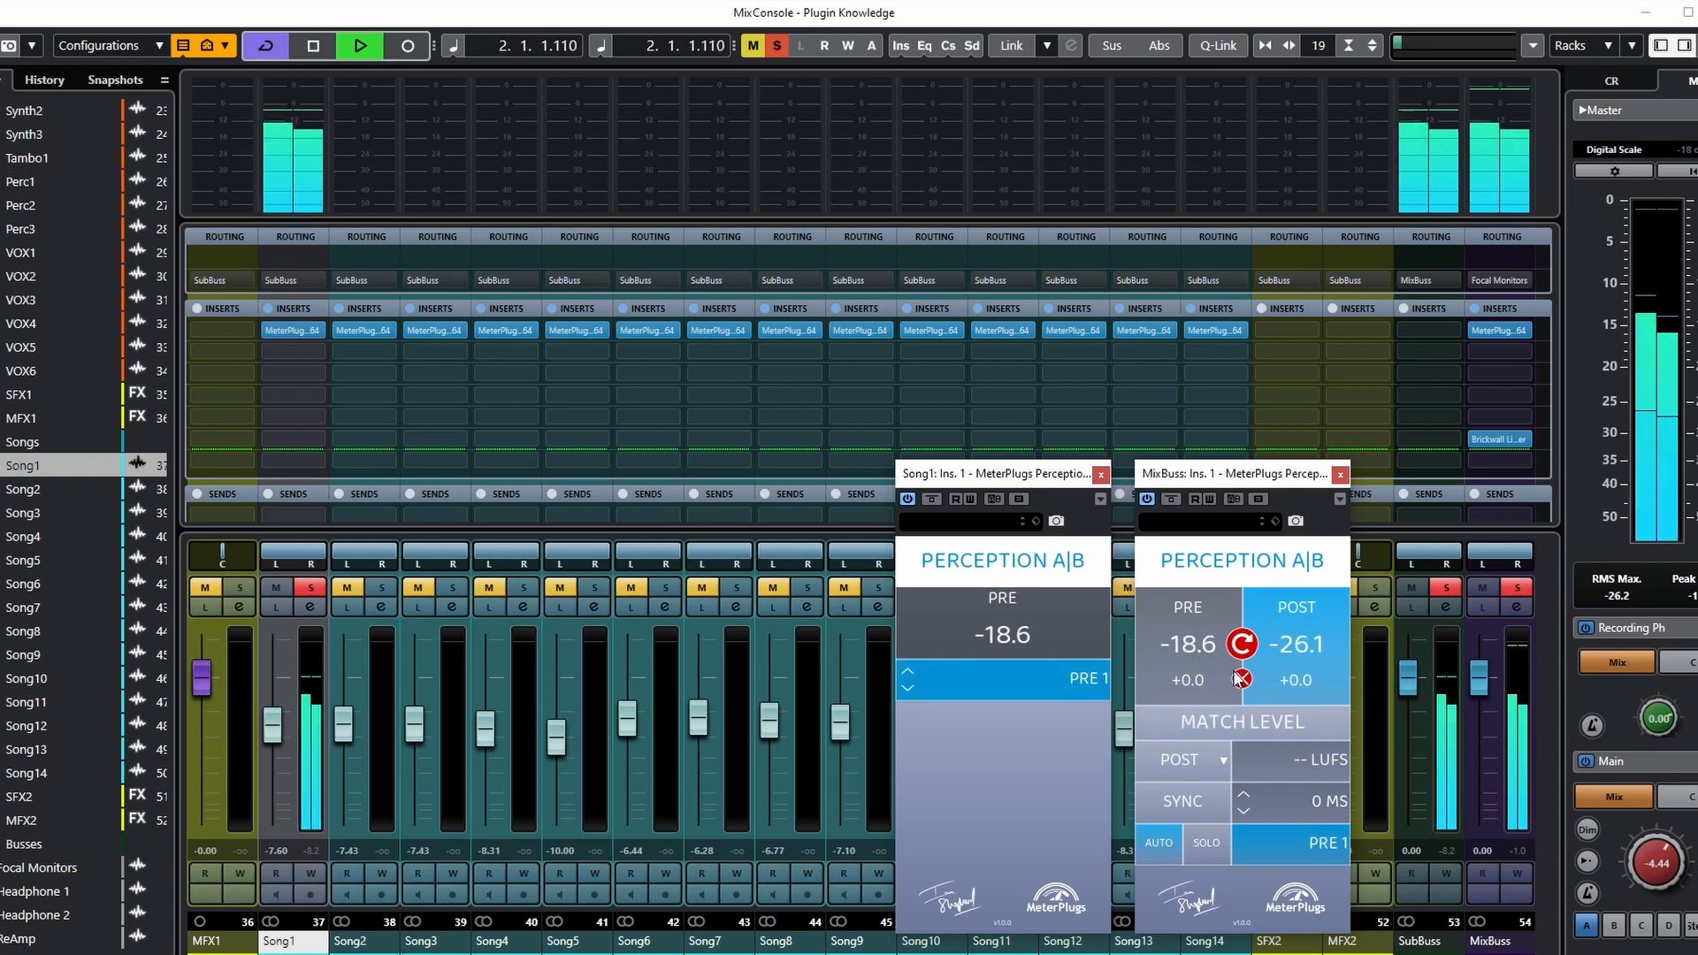
left_click(1282, 721)
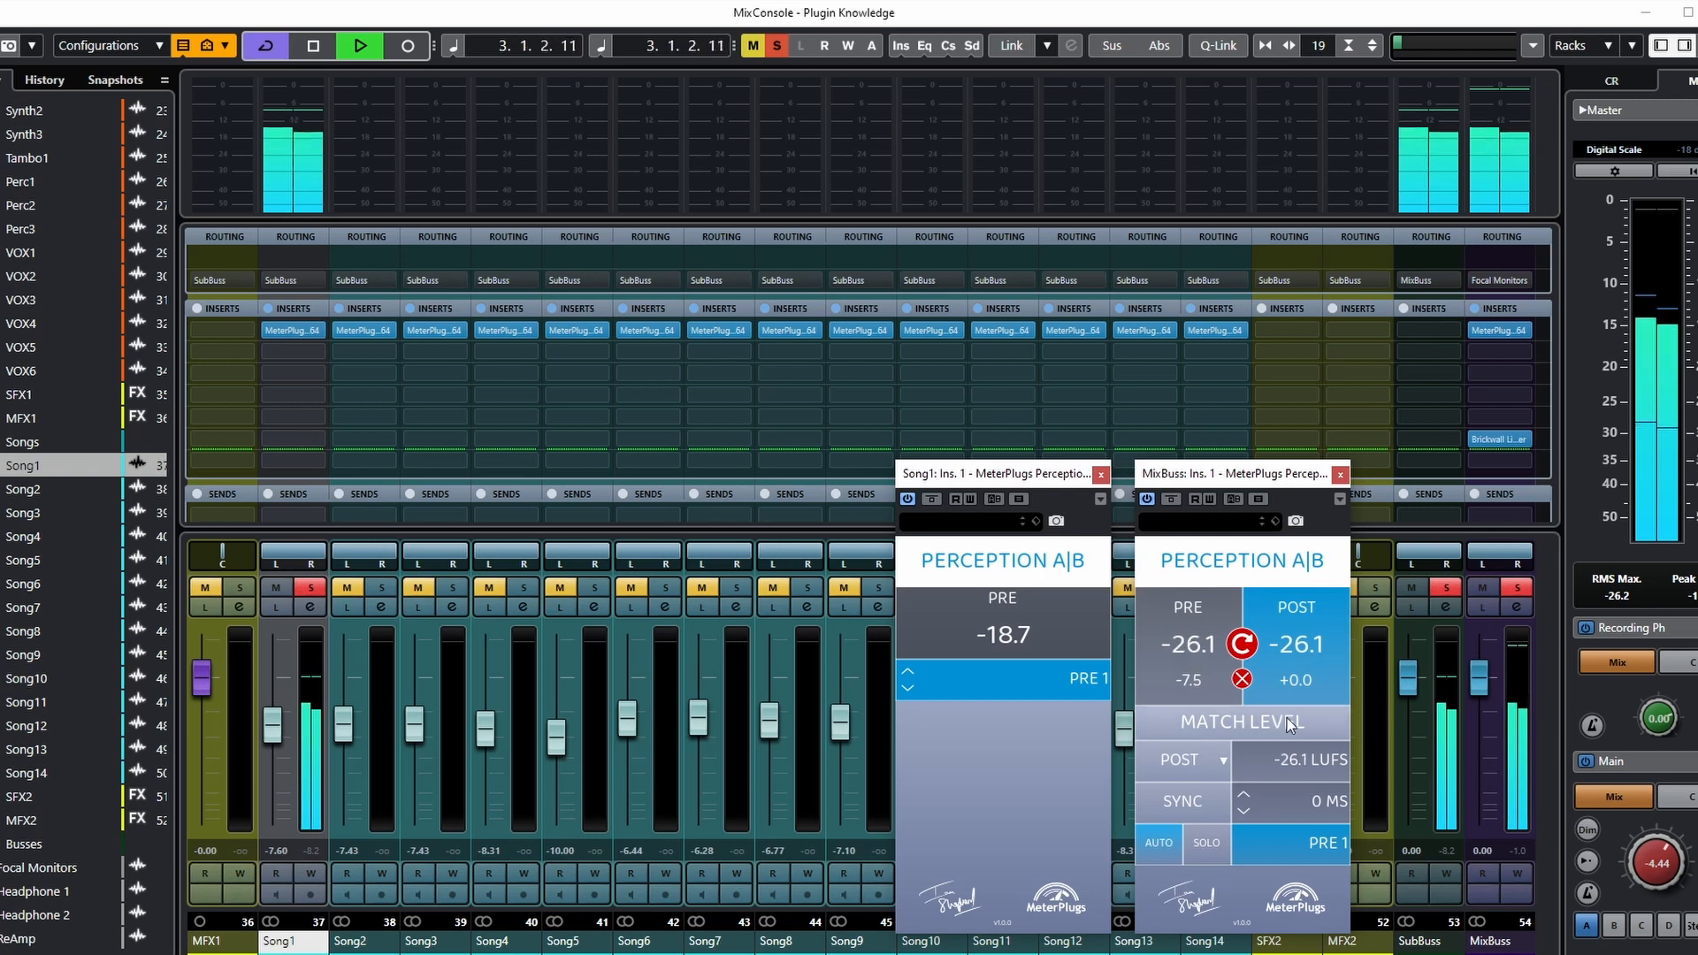
left_click(1191, 665)
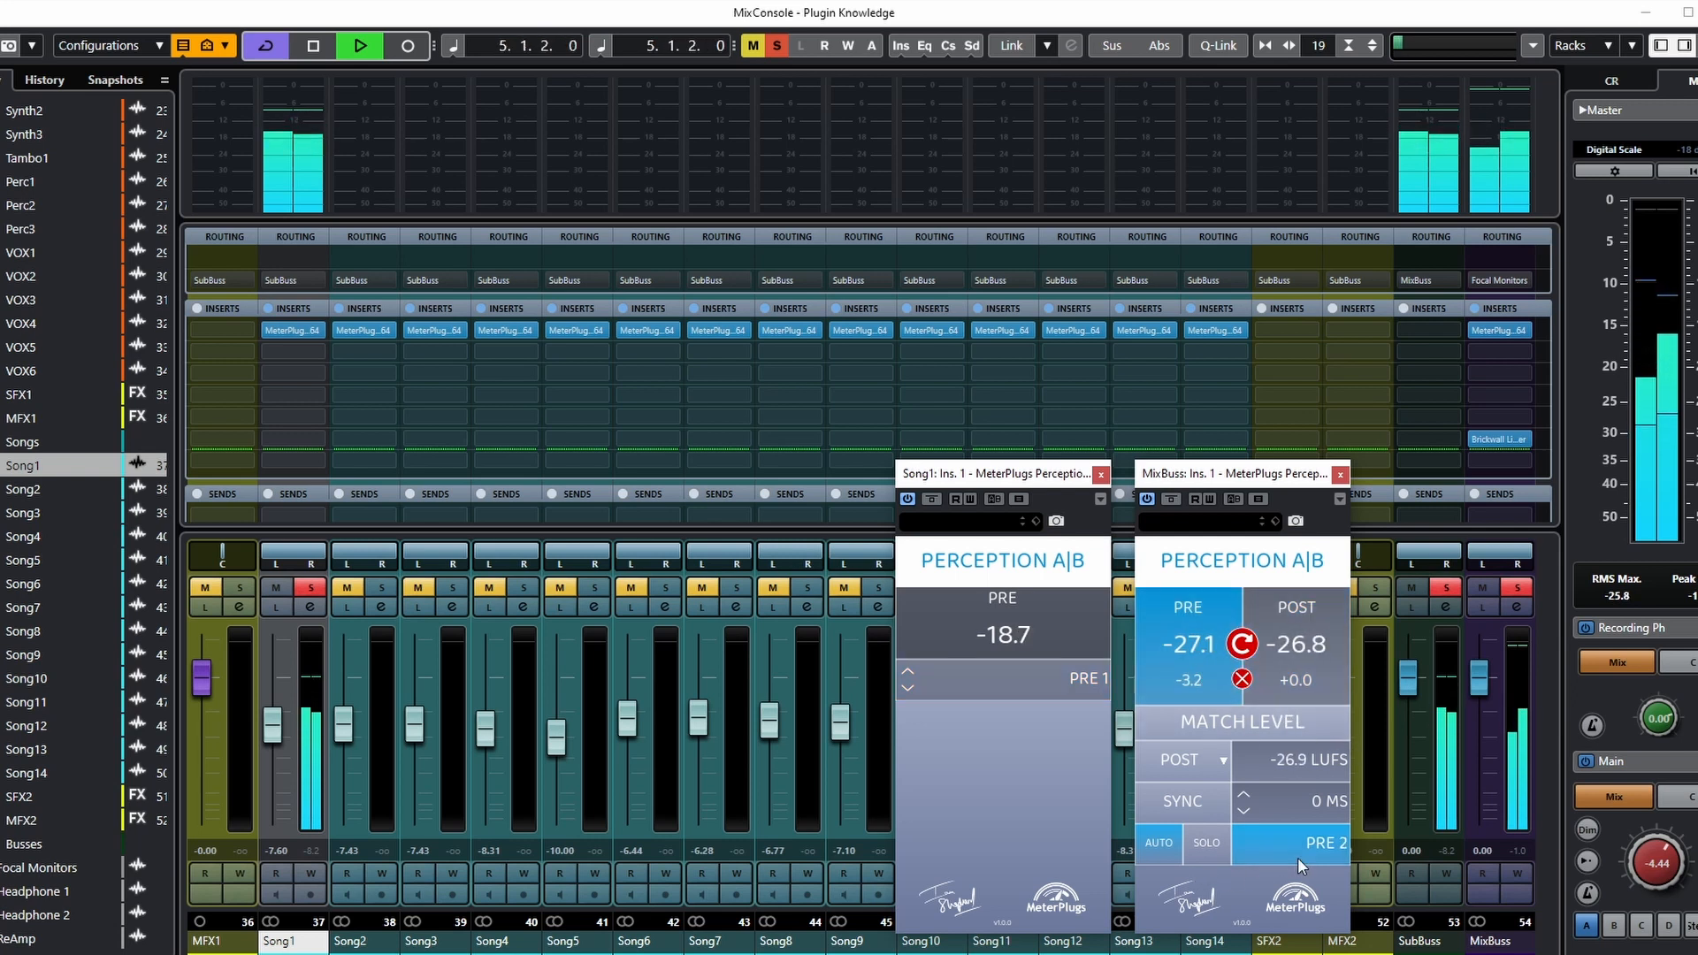
left_click(1208, 712)
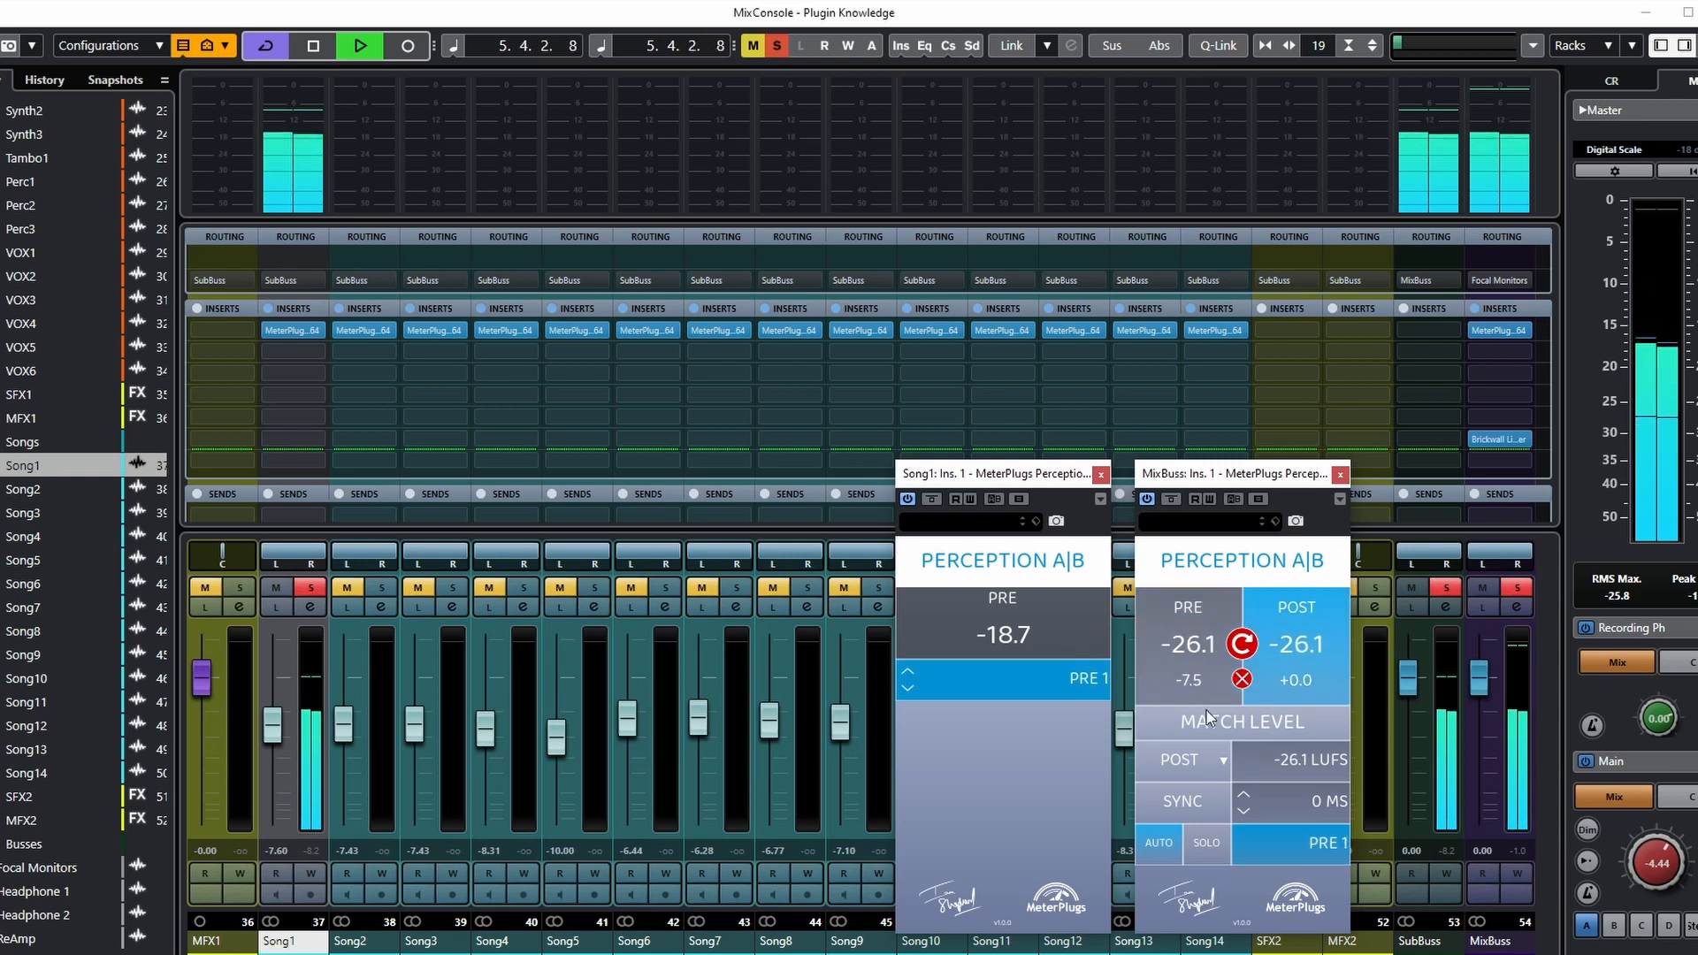
left_click(1201, 619)
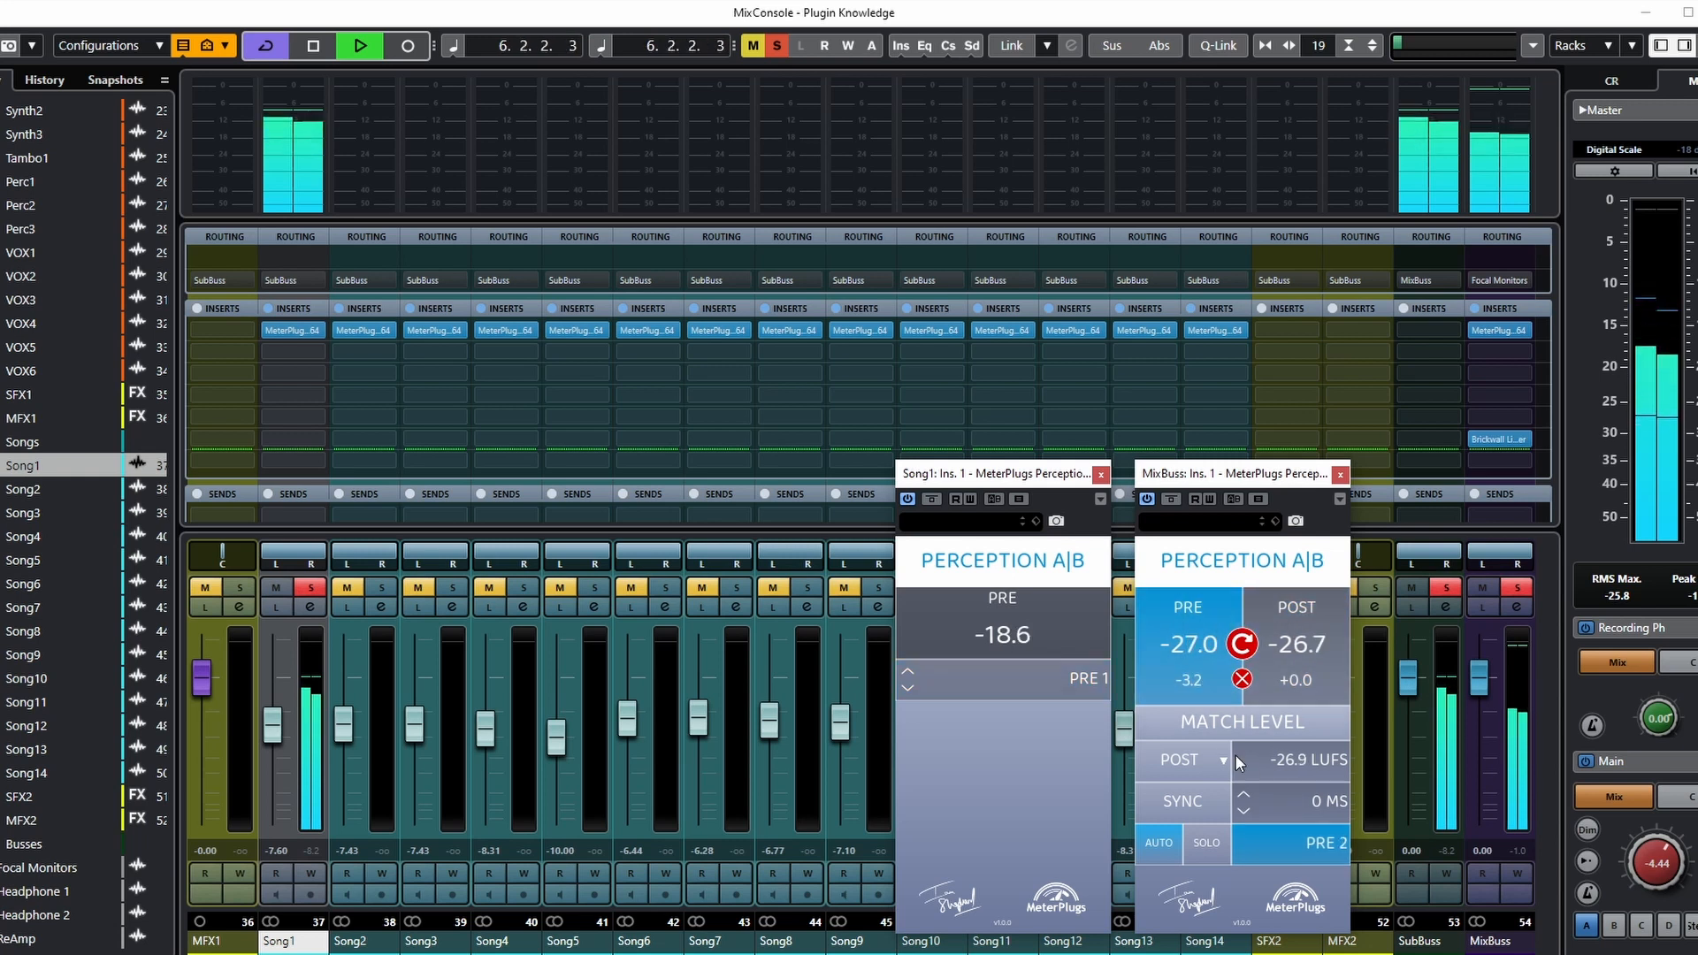
left_click(1187, 651)
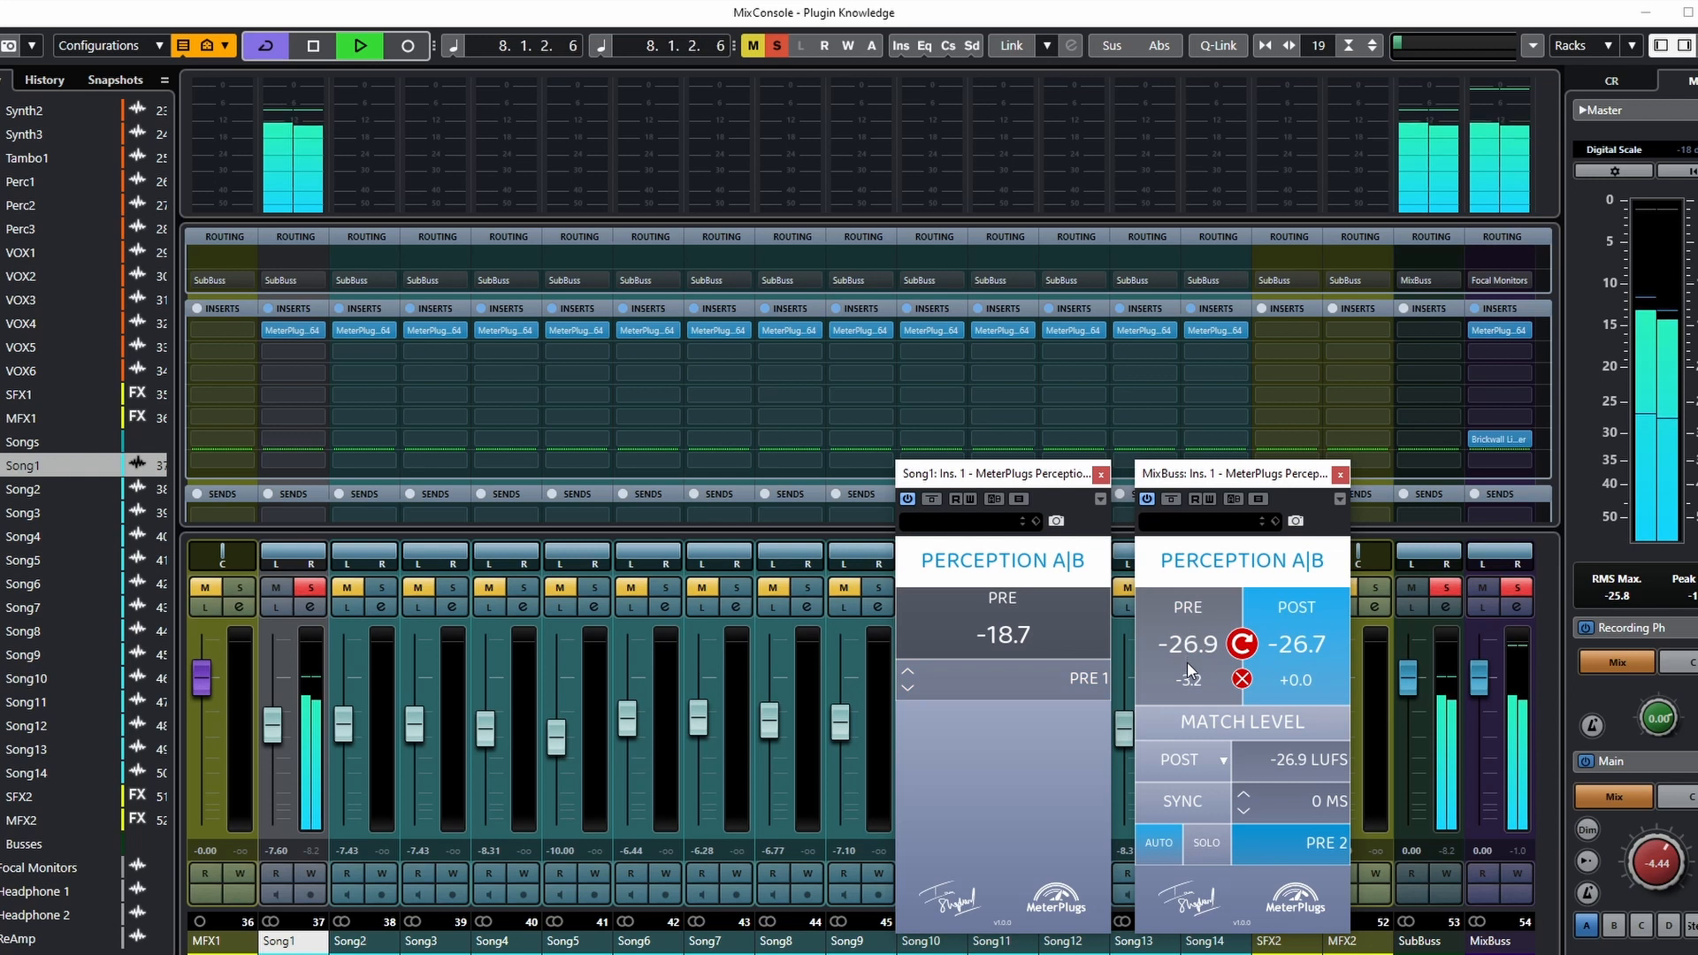
left_click(1186, 661)
left_click(1186, 661)
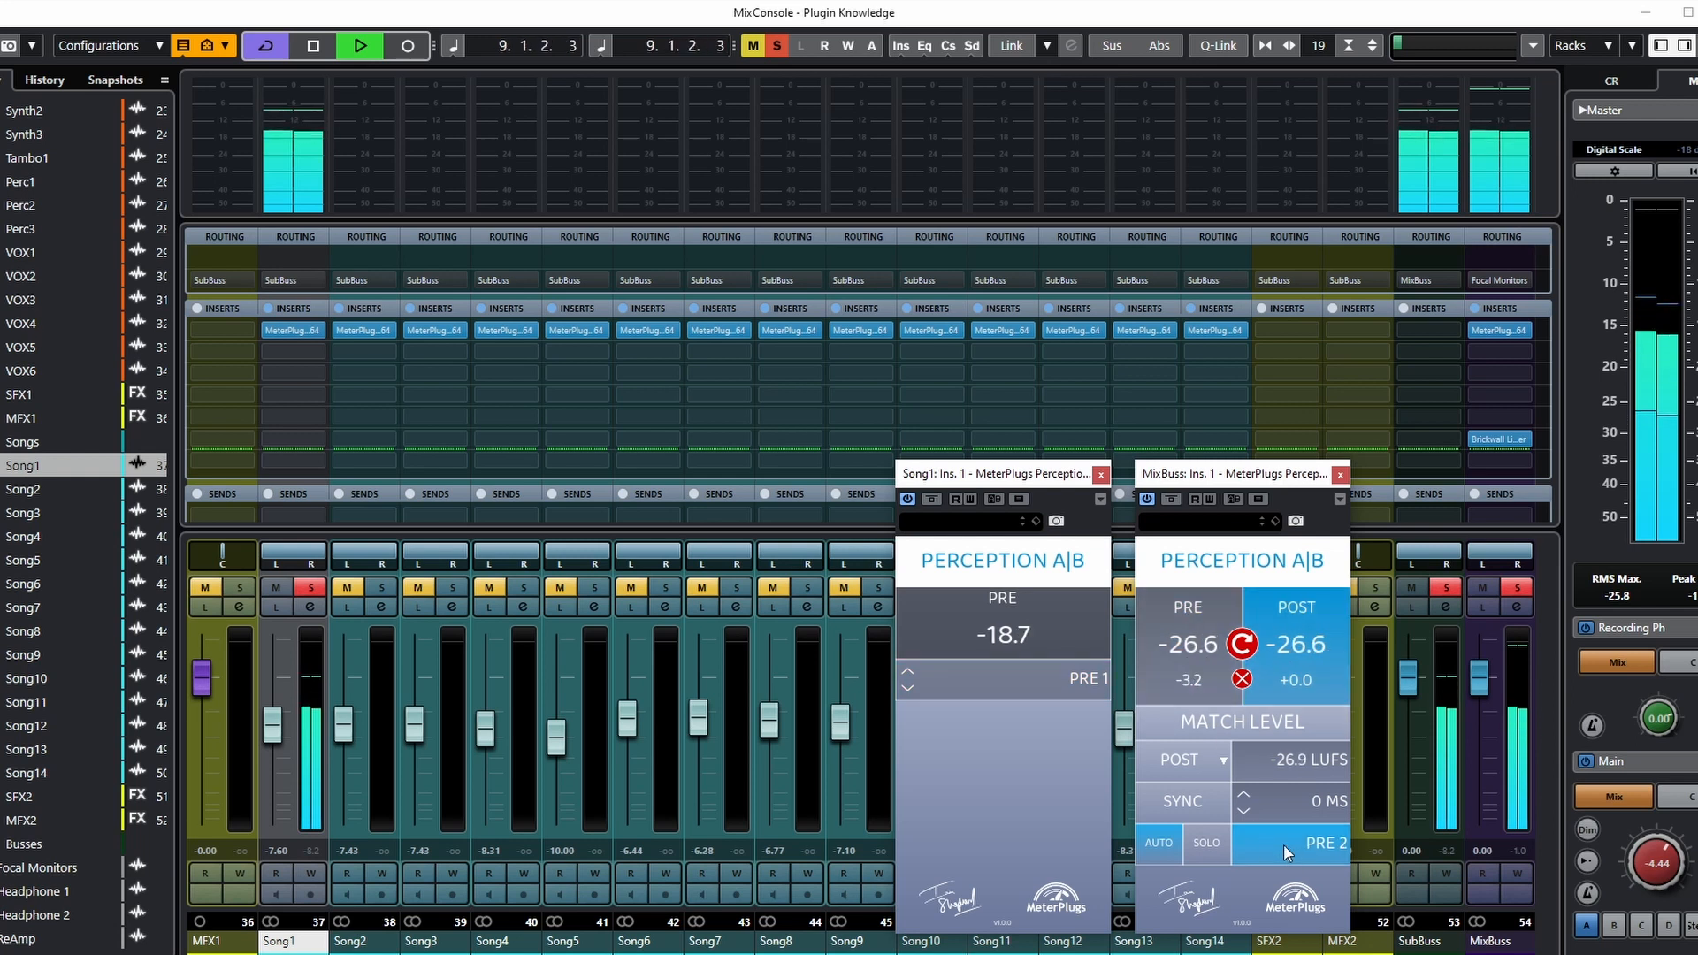
Step: Stop playback and bring up the Project window
key("space")
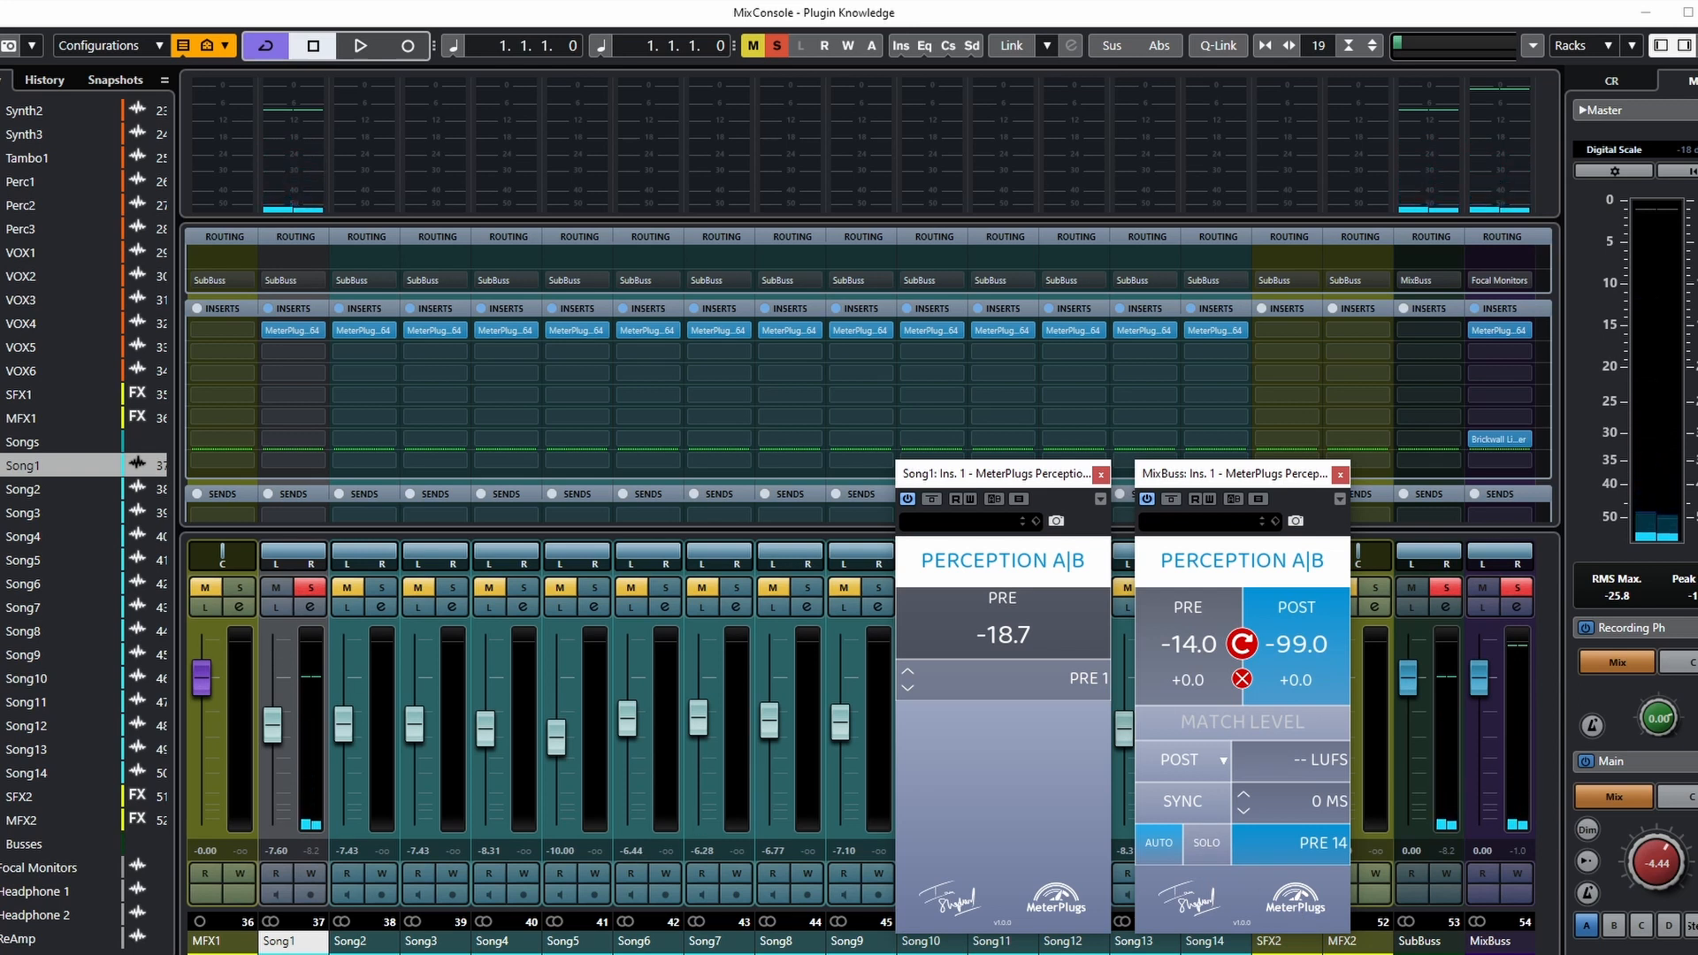
key("F3")
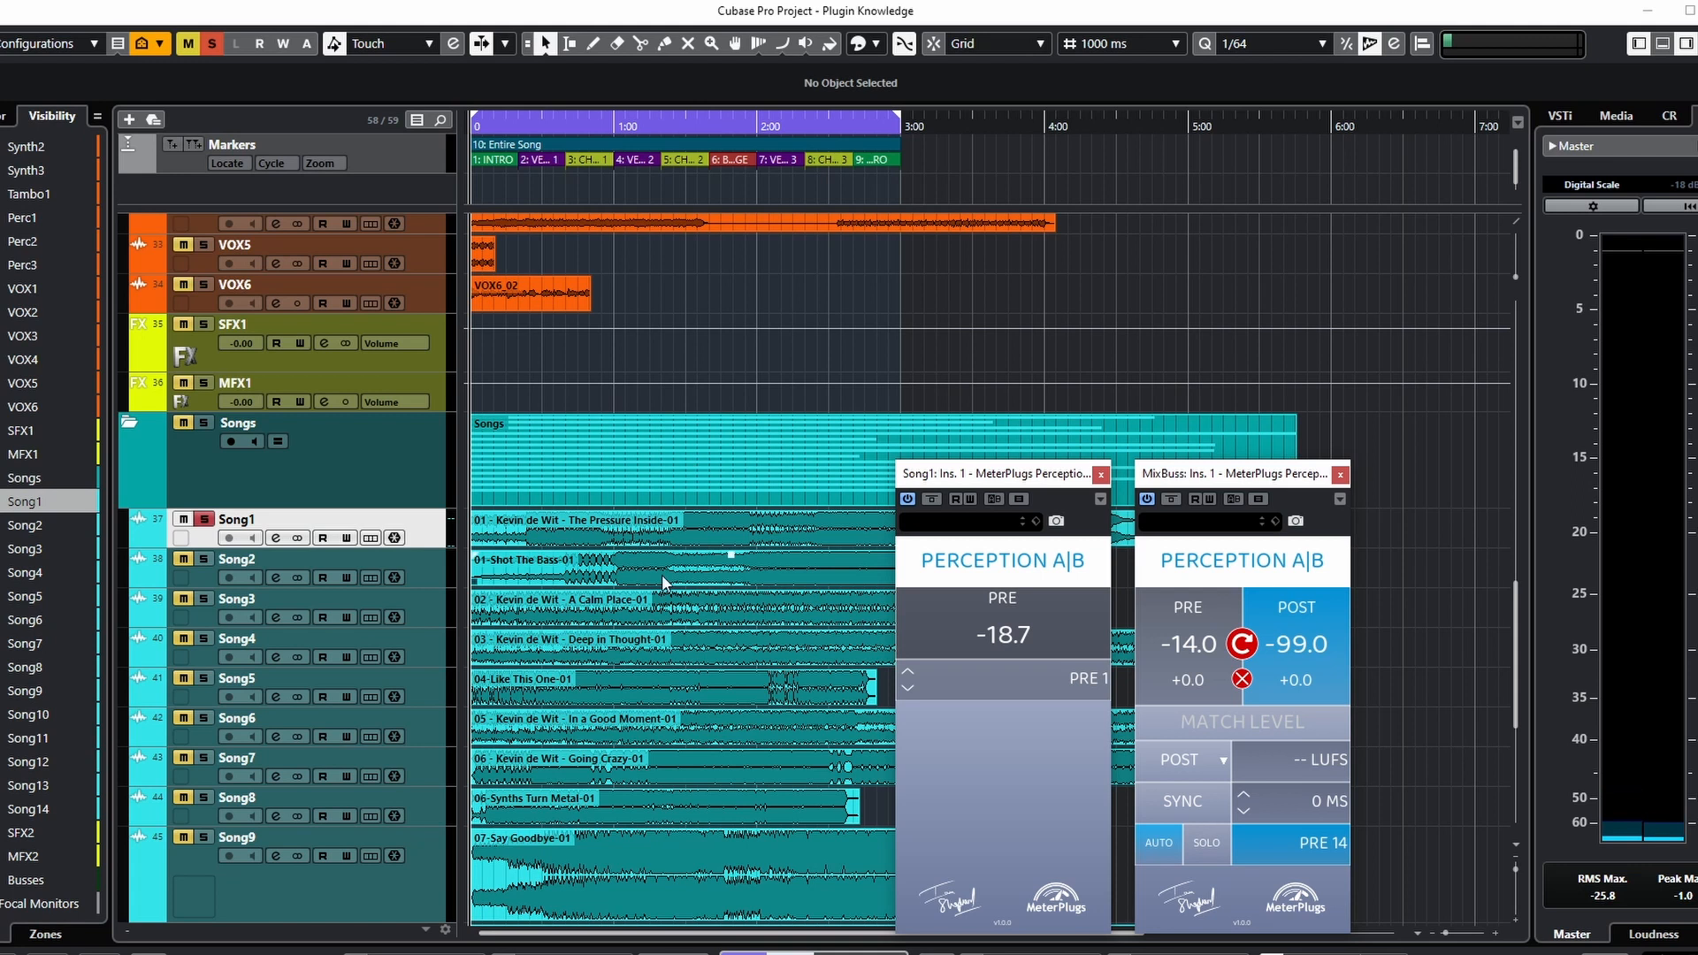
Step: Select the clips on Song2 to Song14 and move them together to just past the end of Song1's clip, at 0:04:47.522
scroll(654, 601, "down", 3)
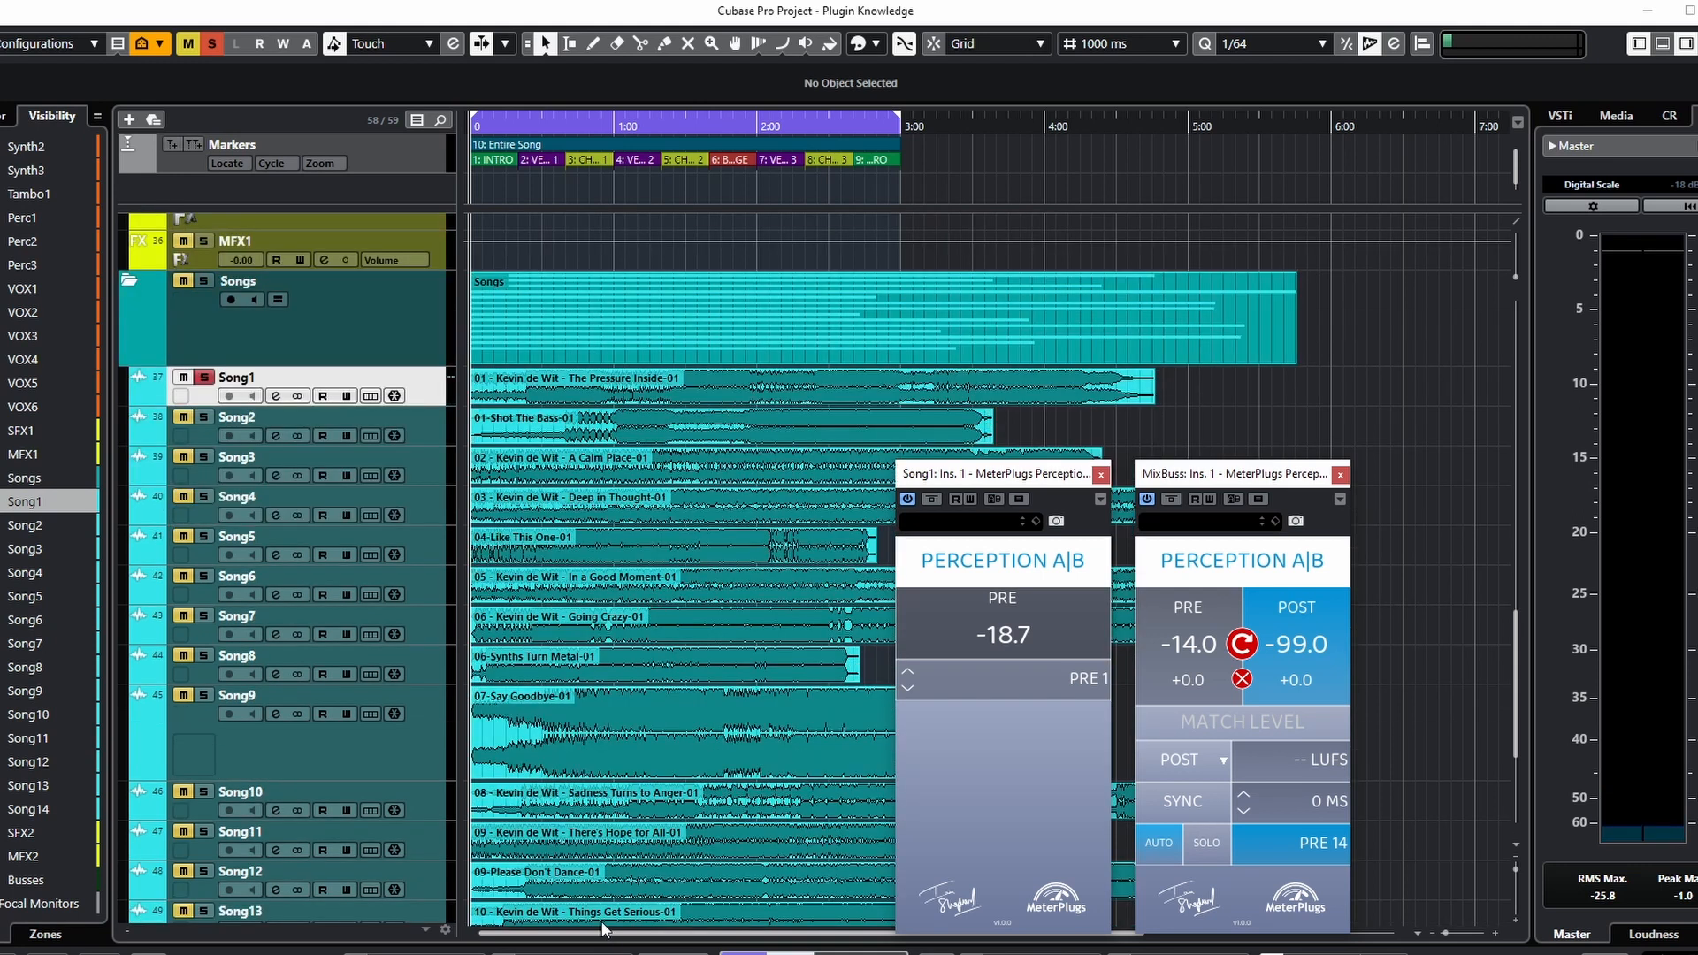
scroll(595, 847, "down", 3)
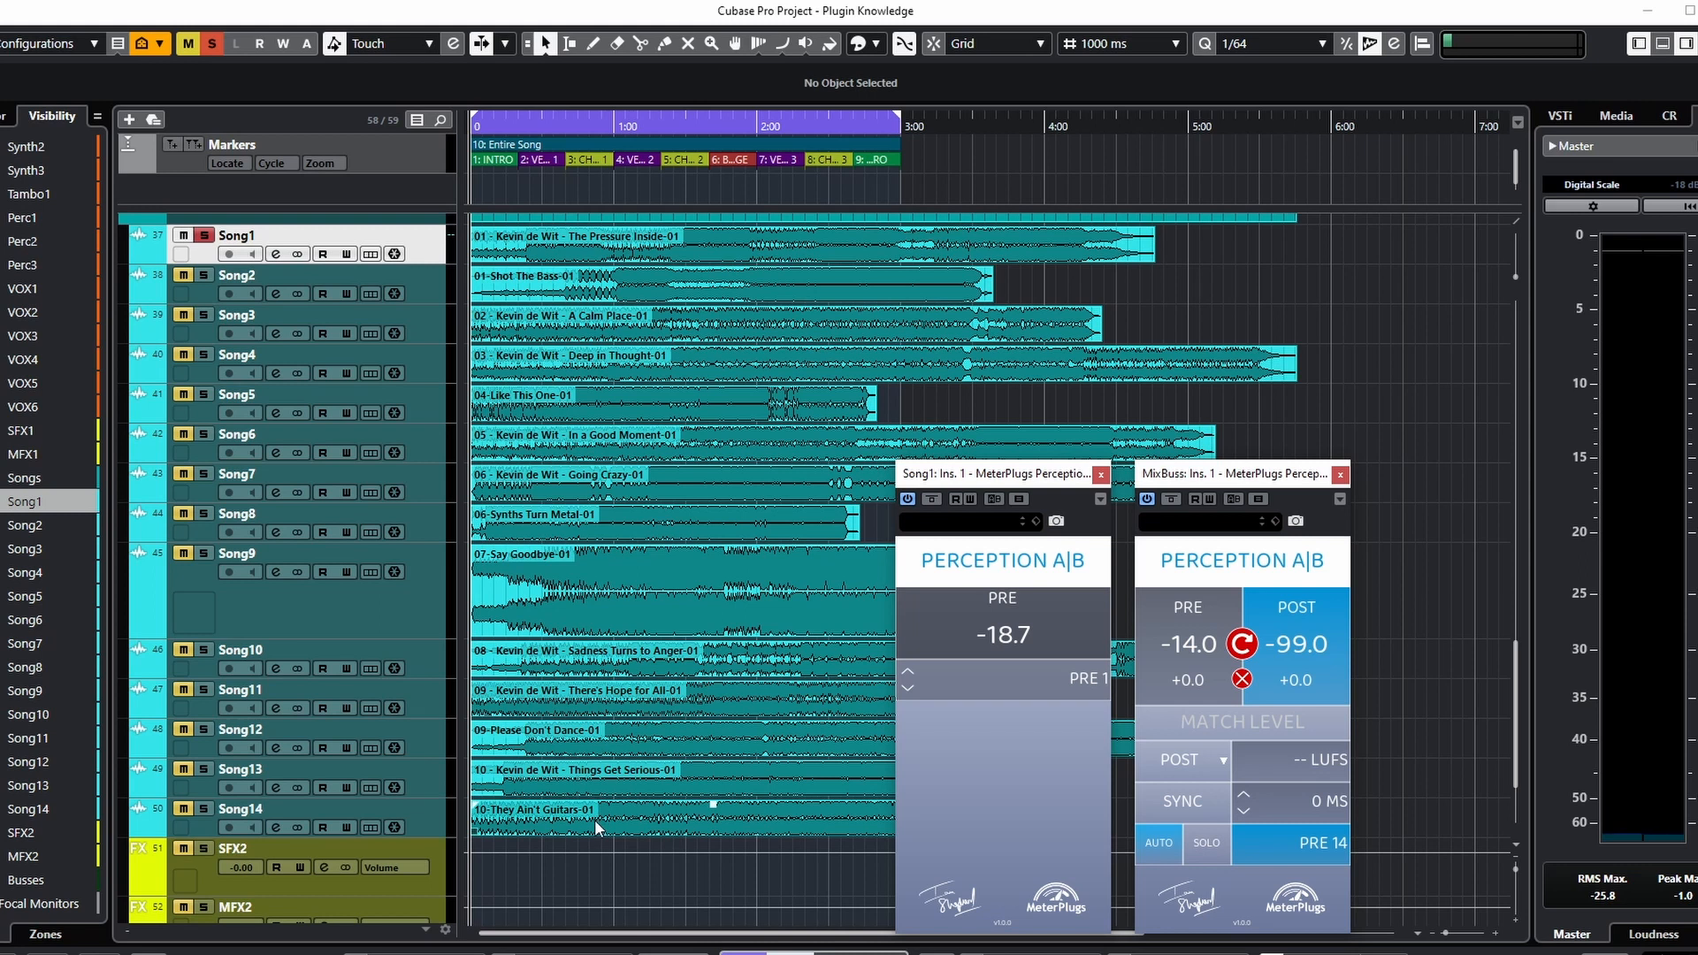
scroll(596, 822, "up", 6)
scroll(598, 824, "down", 3)
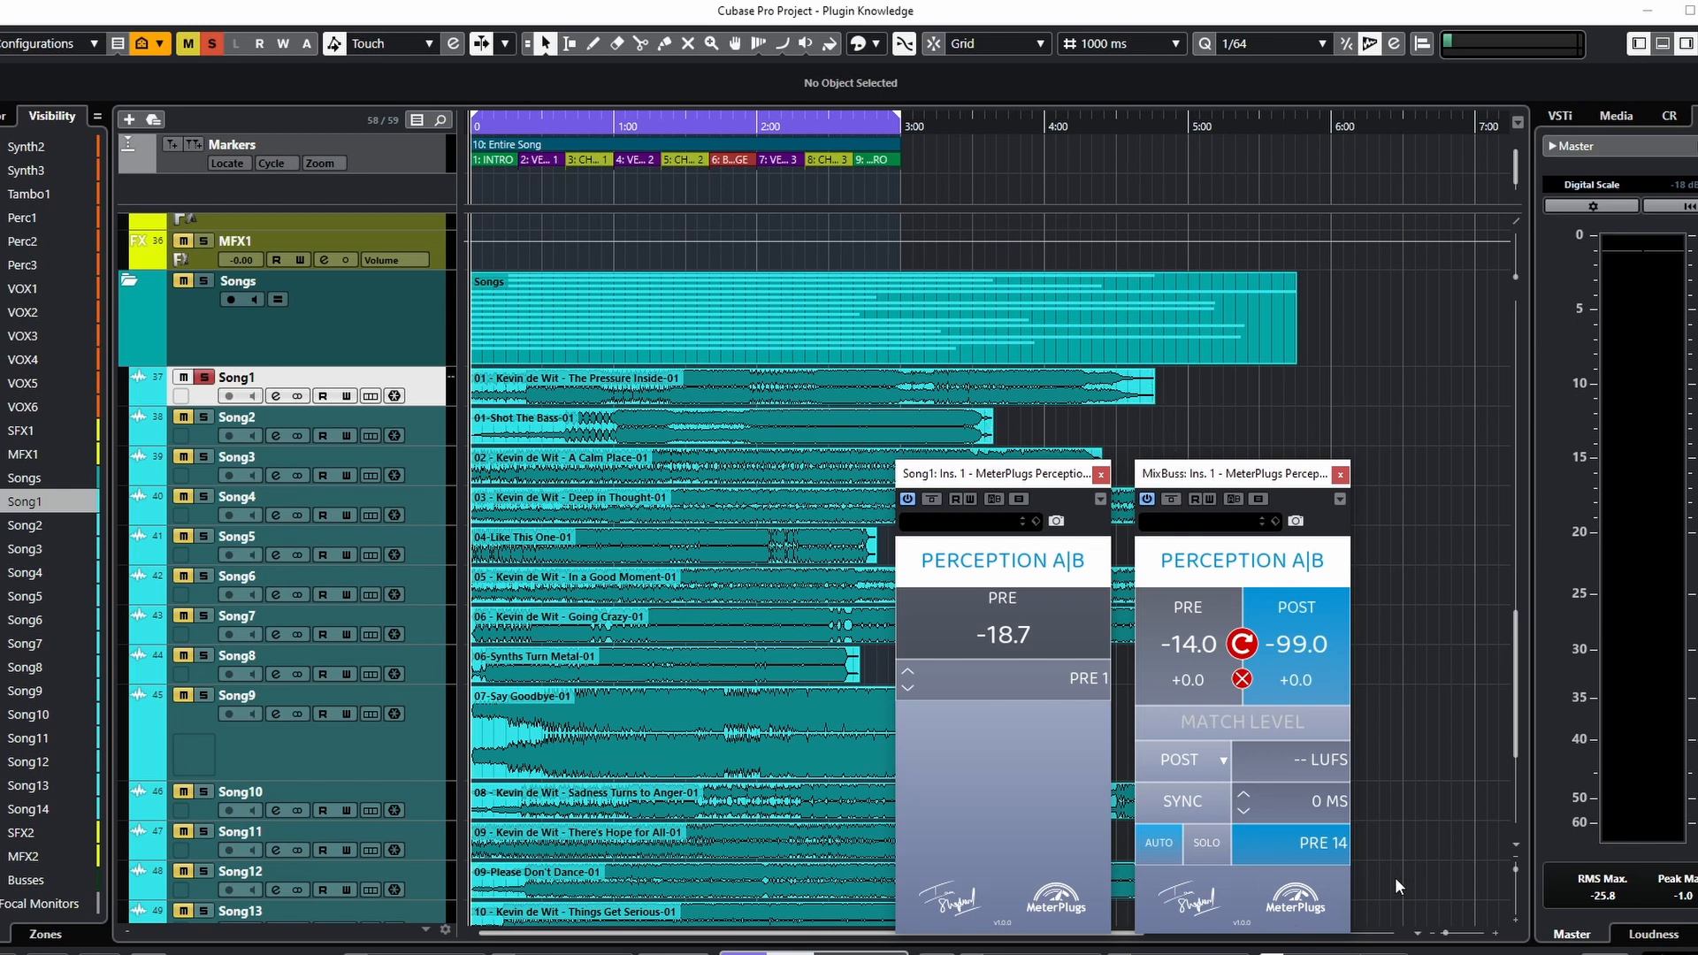
left_click_drag(920, 727, 777, 424)
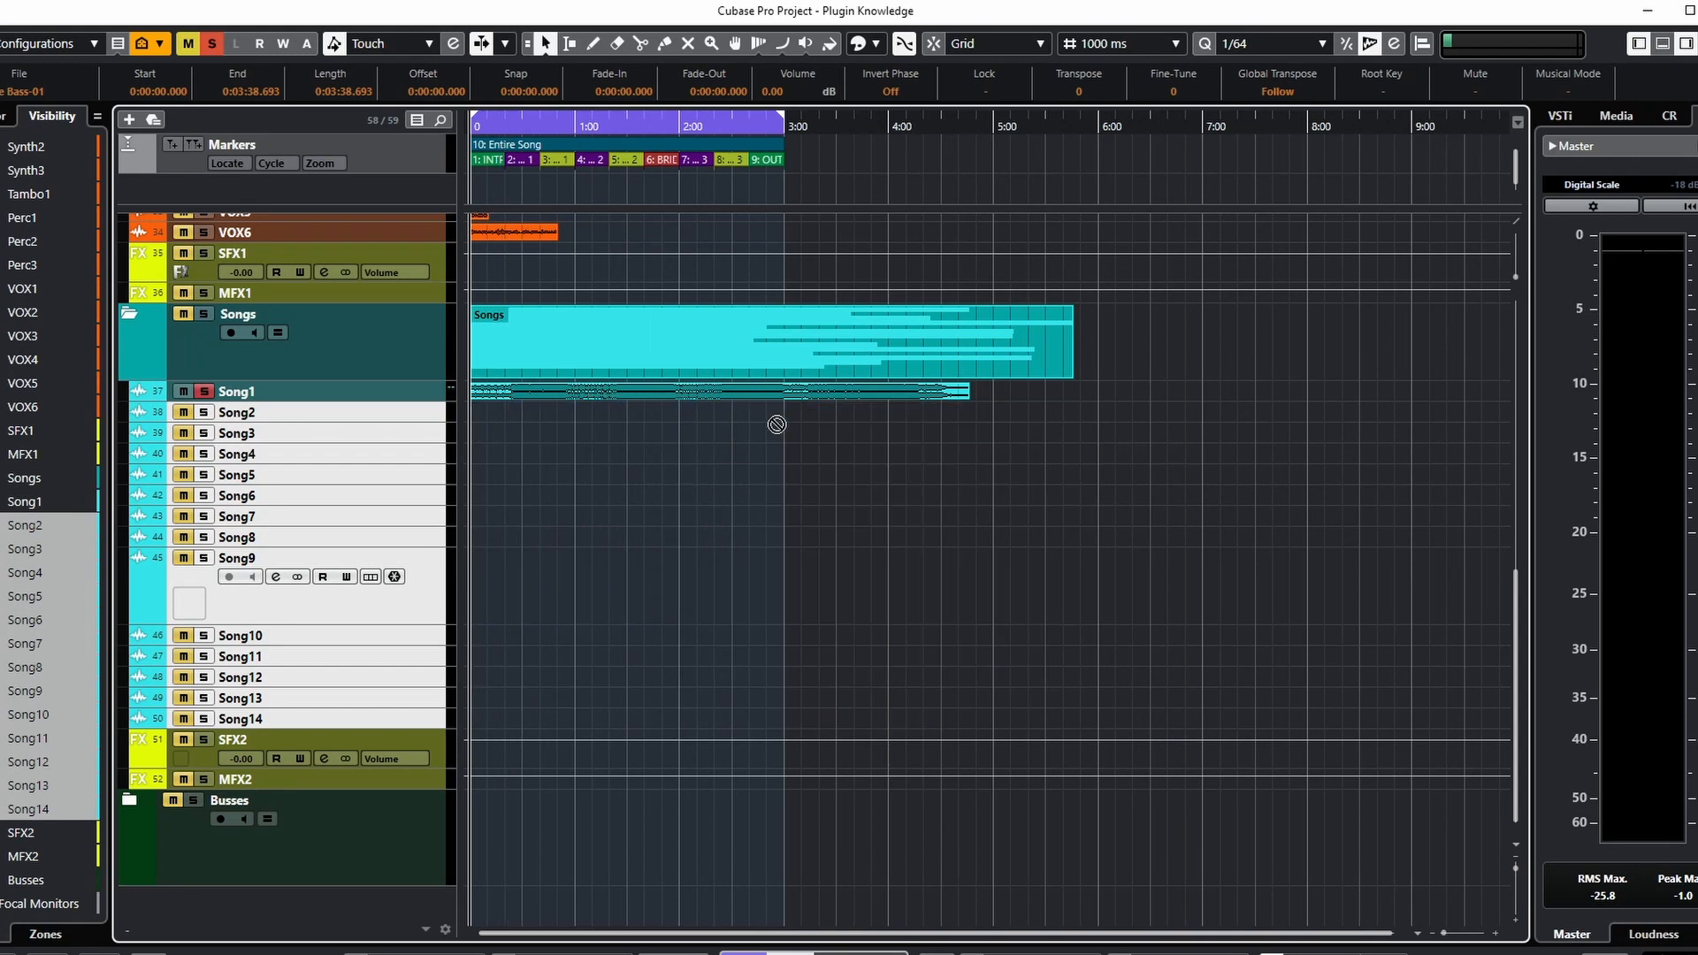
left_click_drag(968, 424, 1008, 421)
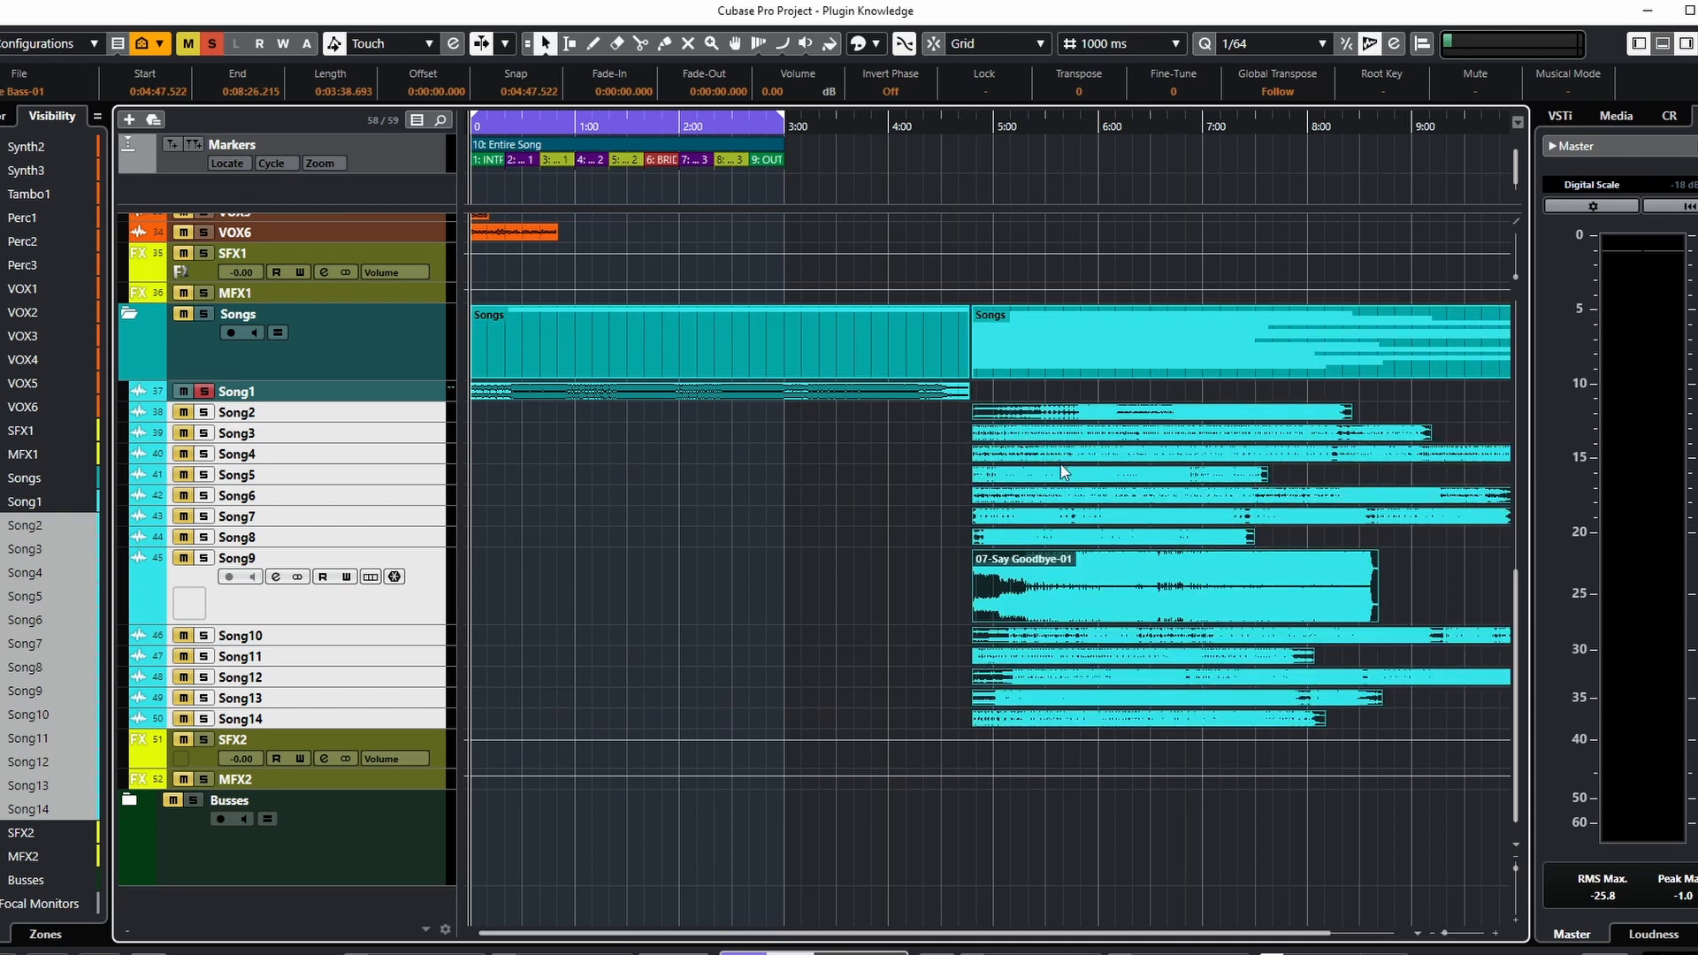
Step: Close the gap by moving the Song2 to Song14 clips back to the end of Song1's clip, at 0:04:46.496
key("g")
key("h")
key("h")
key("h")
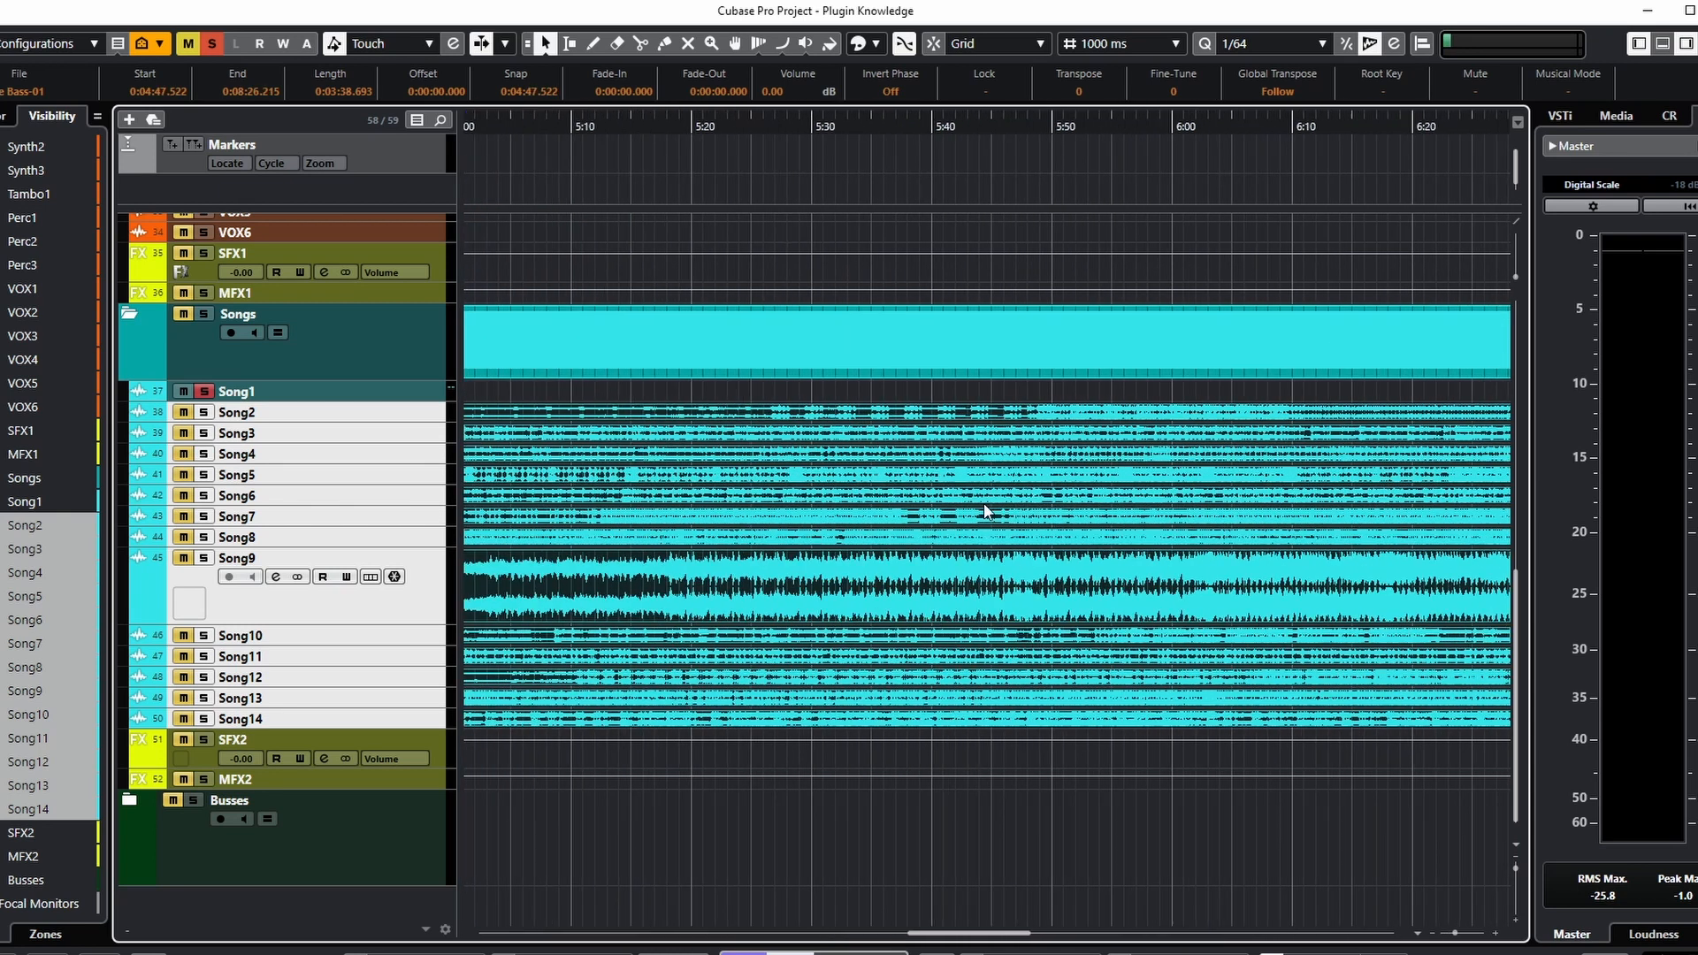
scroll(919, 483, "left", 2)
scroll(1105, 486, "up", 2)
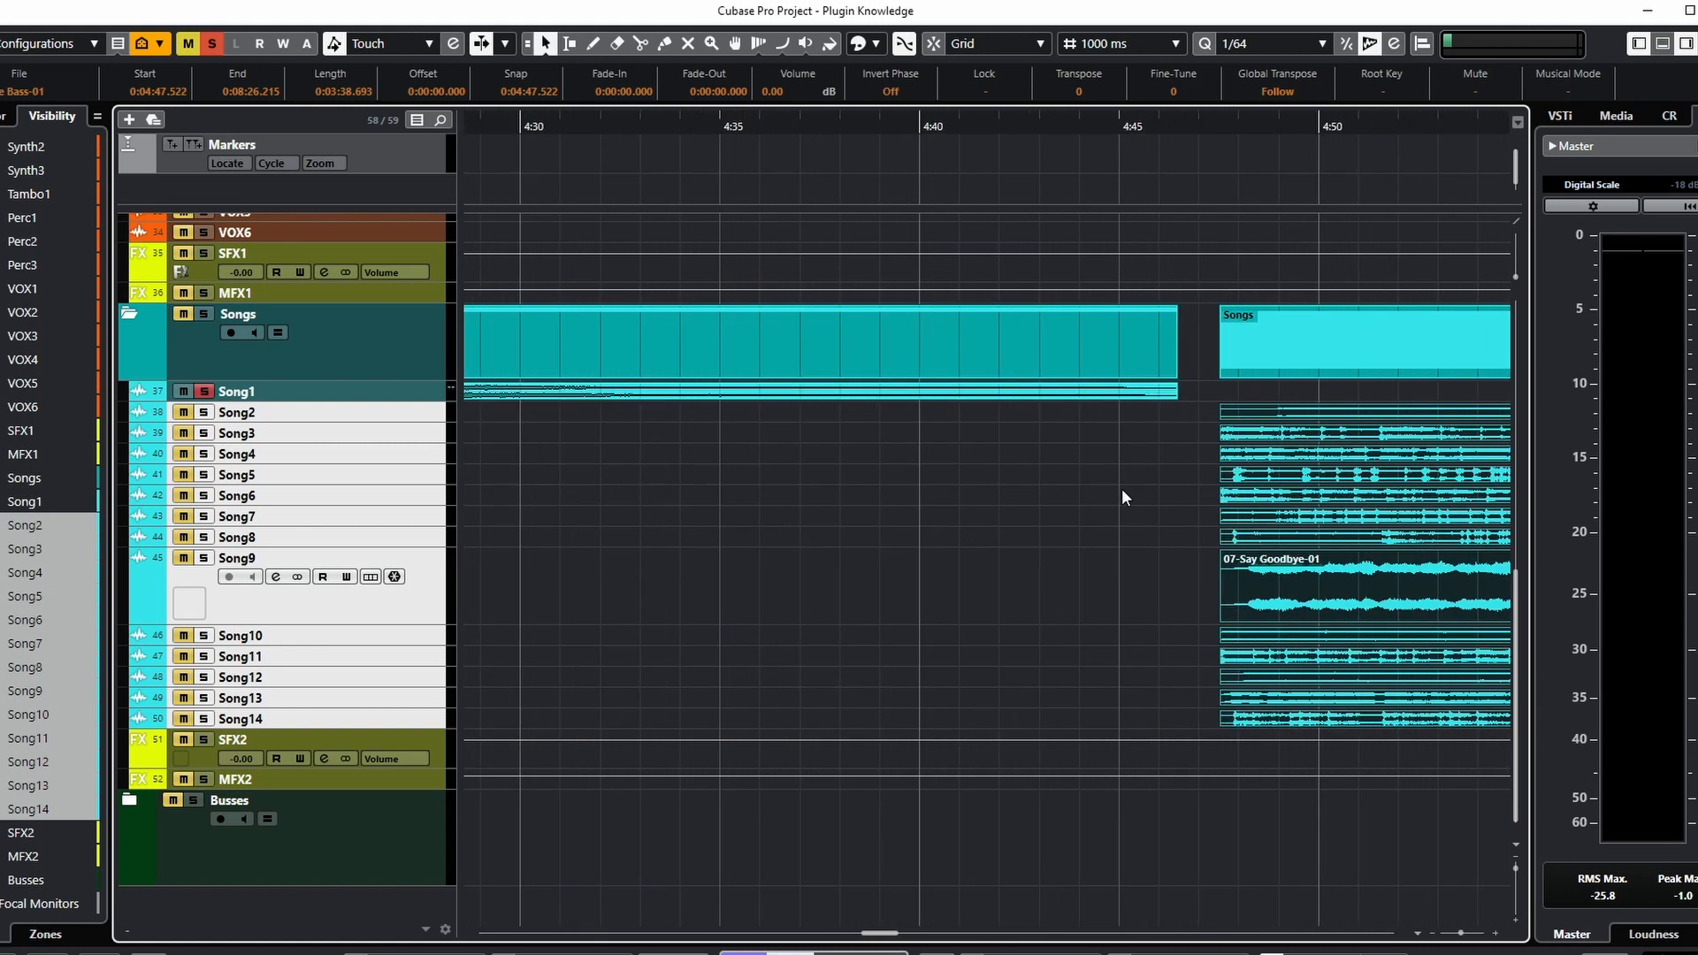
scroll(1286, 474, "left", 2)
scroll(962, 411, "right", 4)
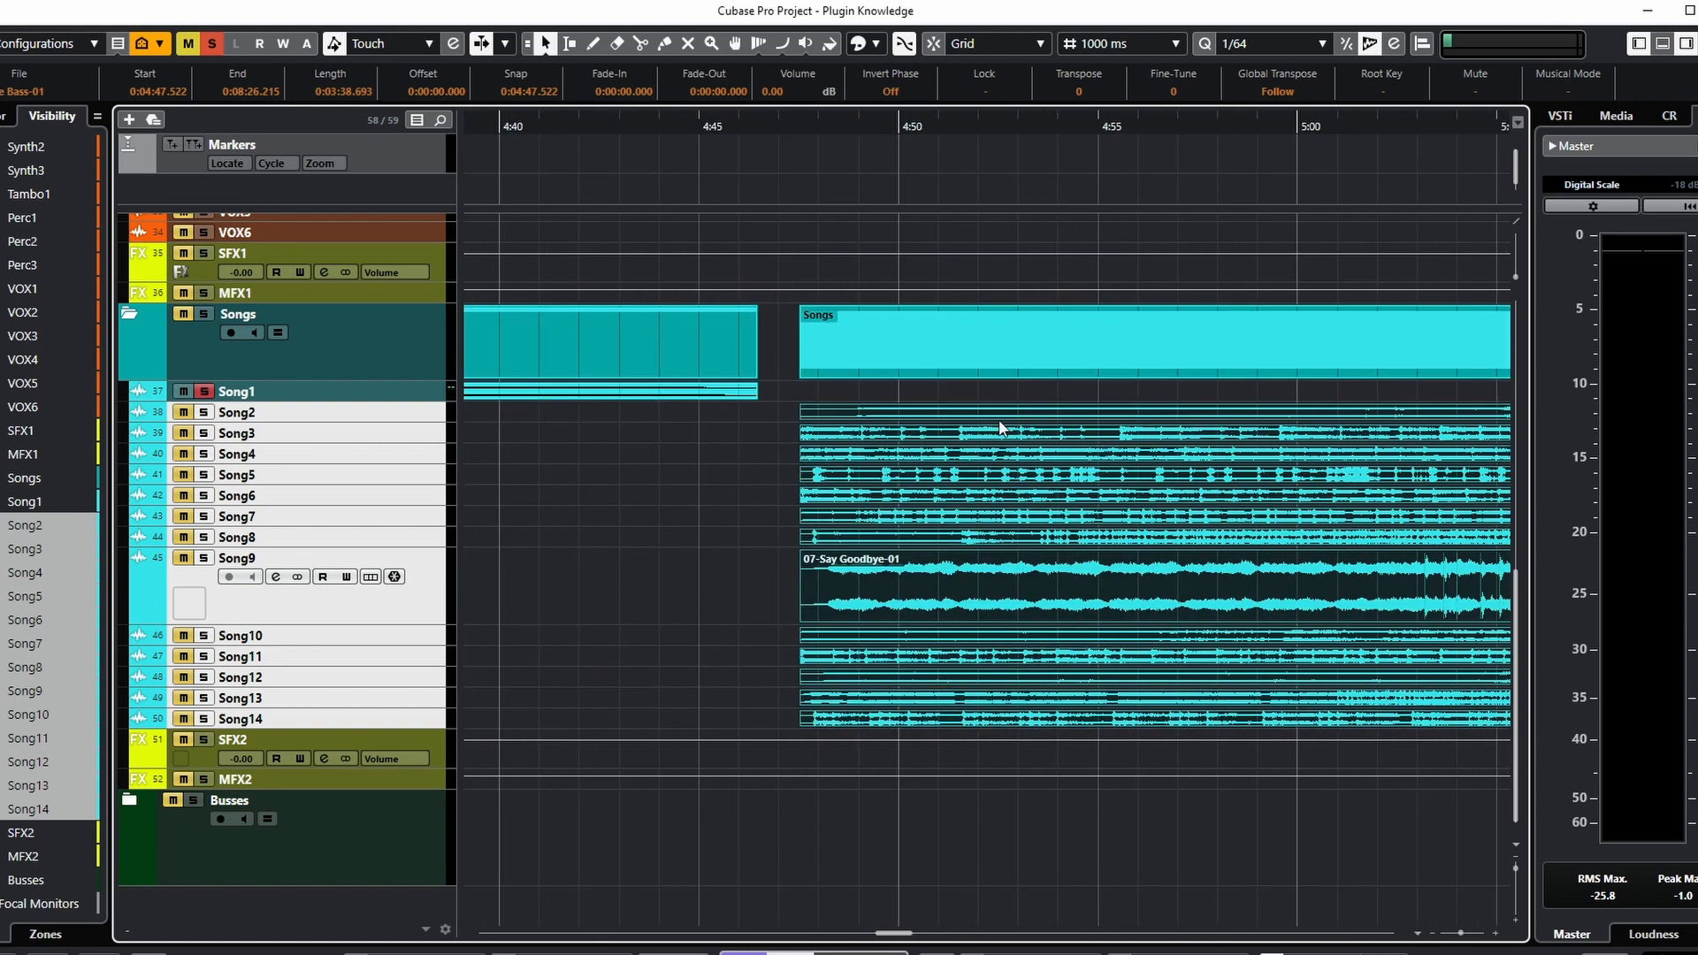
left_click_drag(962, 411, 923, 417)
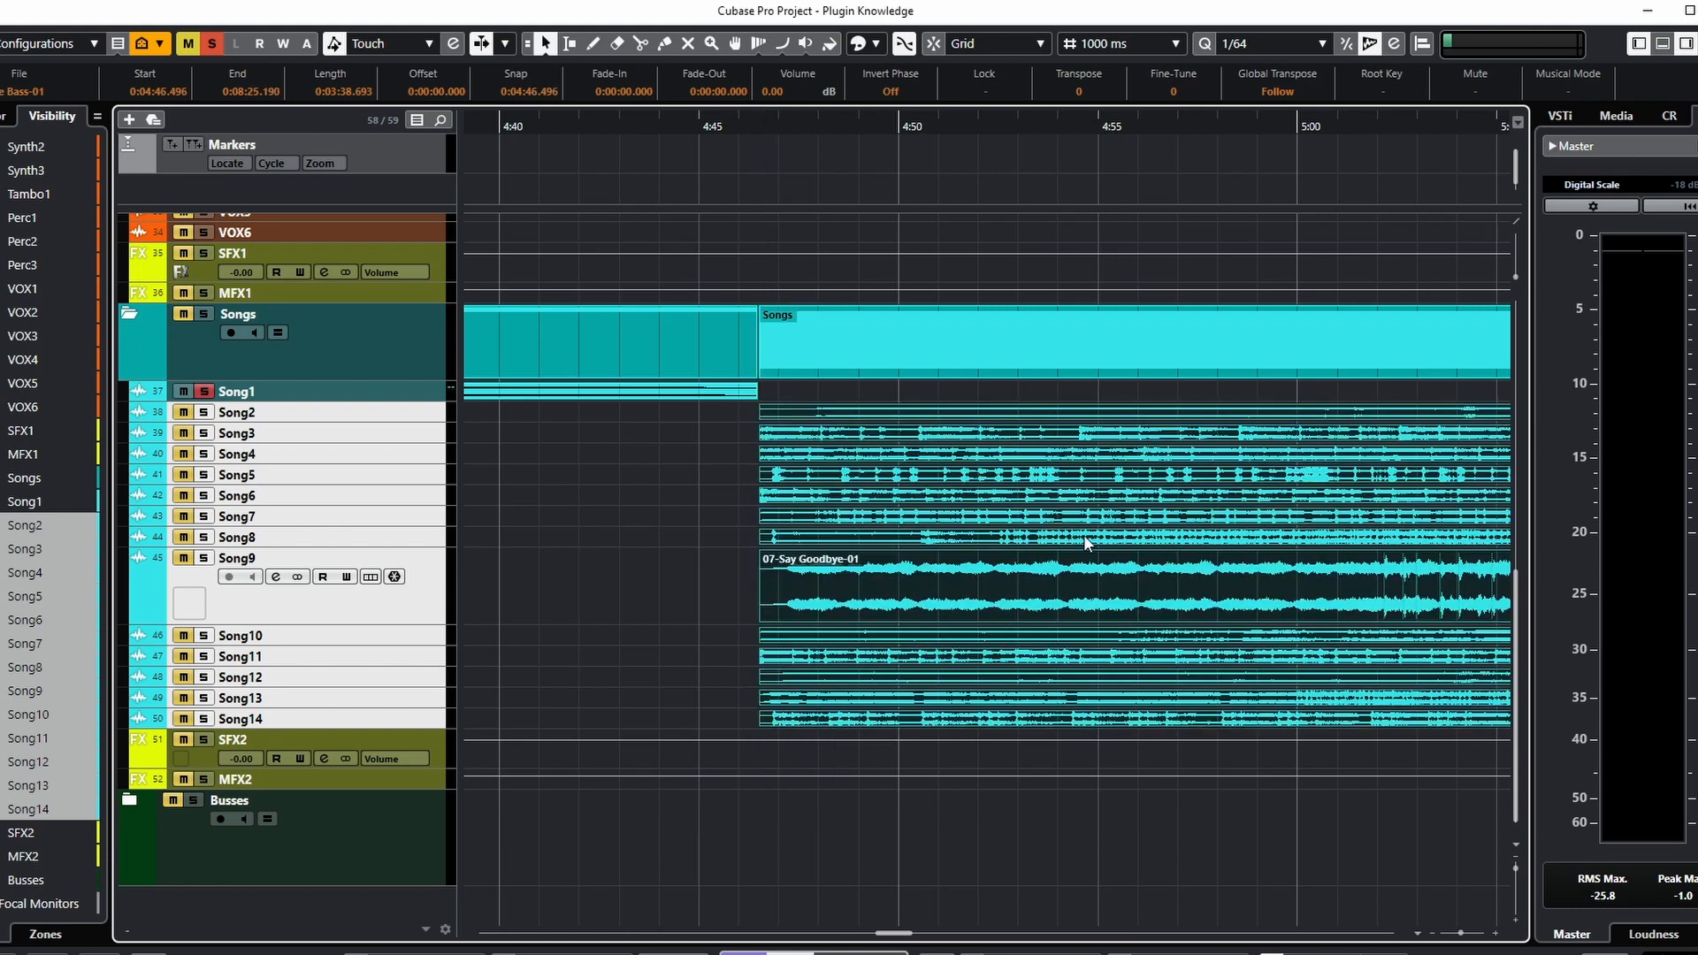
Step: Select the clips on Song3 to Song14 and move them to the end of Song2's clip, at 0:08:26.049
scroll(1093, 537, "up", 1)
scroll(1093, 538, "down", 2)
scroll(1104, 555, "down", 2)
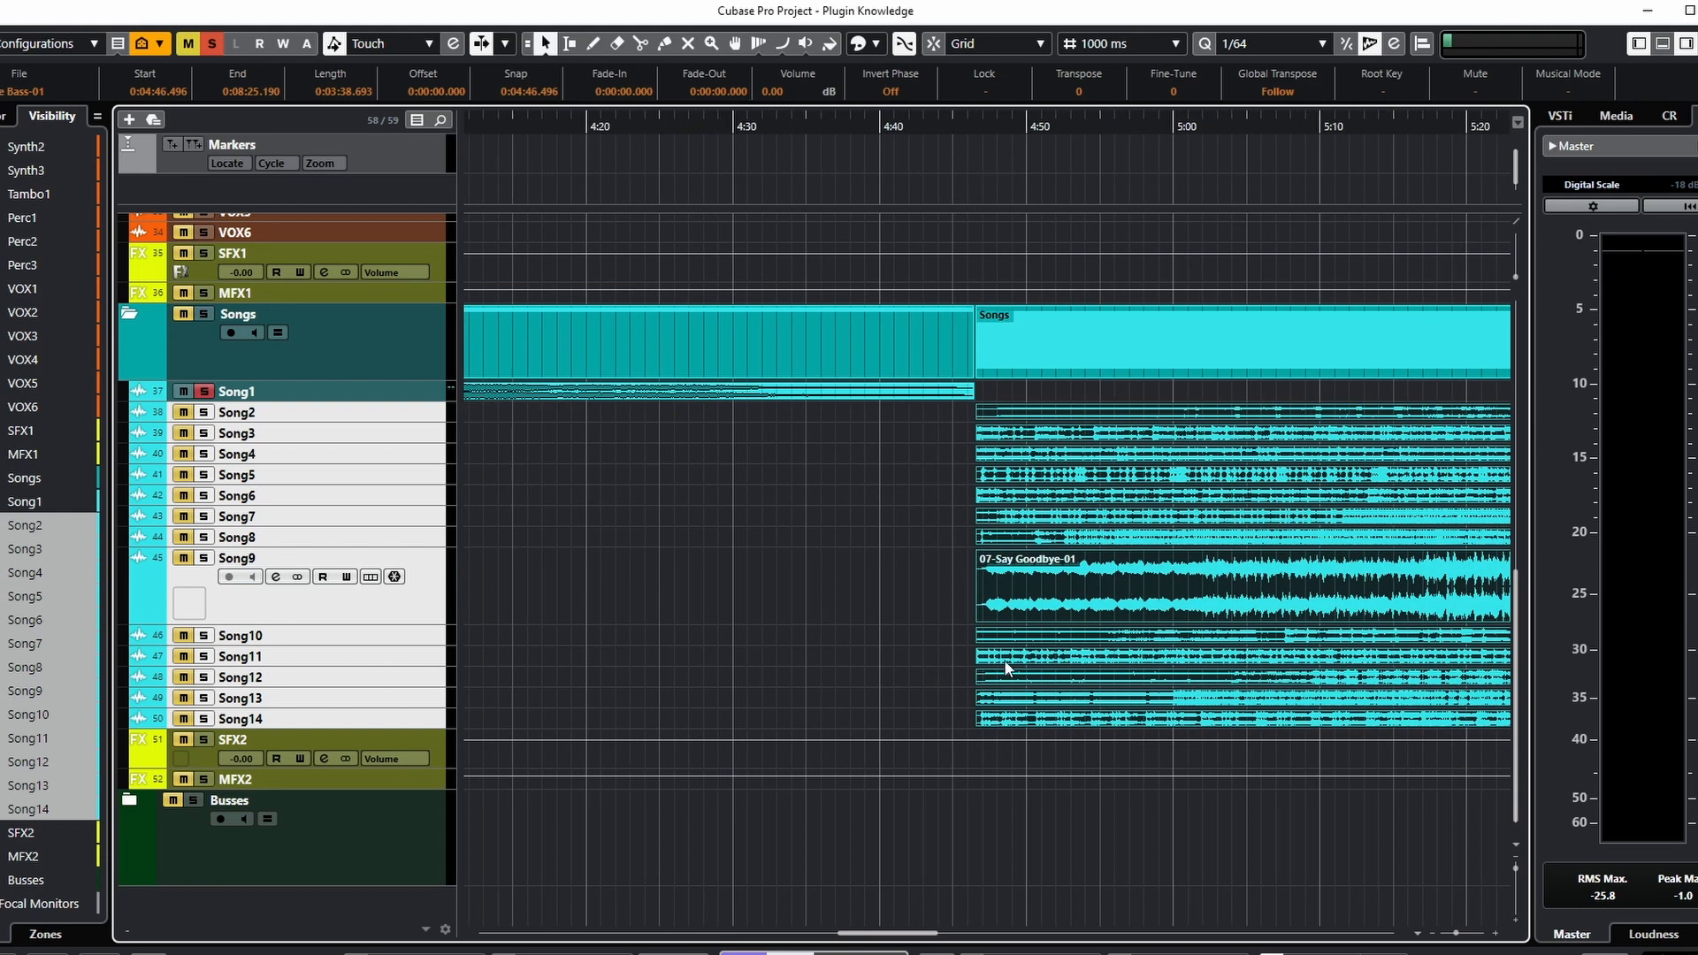
left_click_drag(915, 431, 1154, 726)
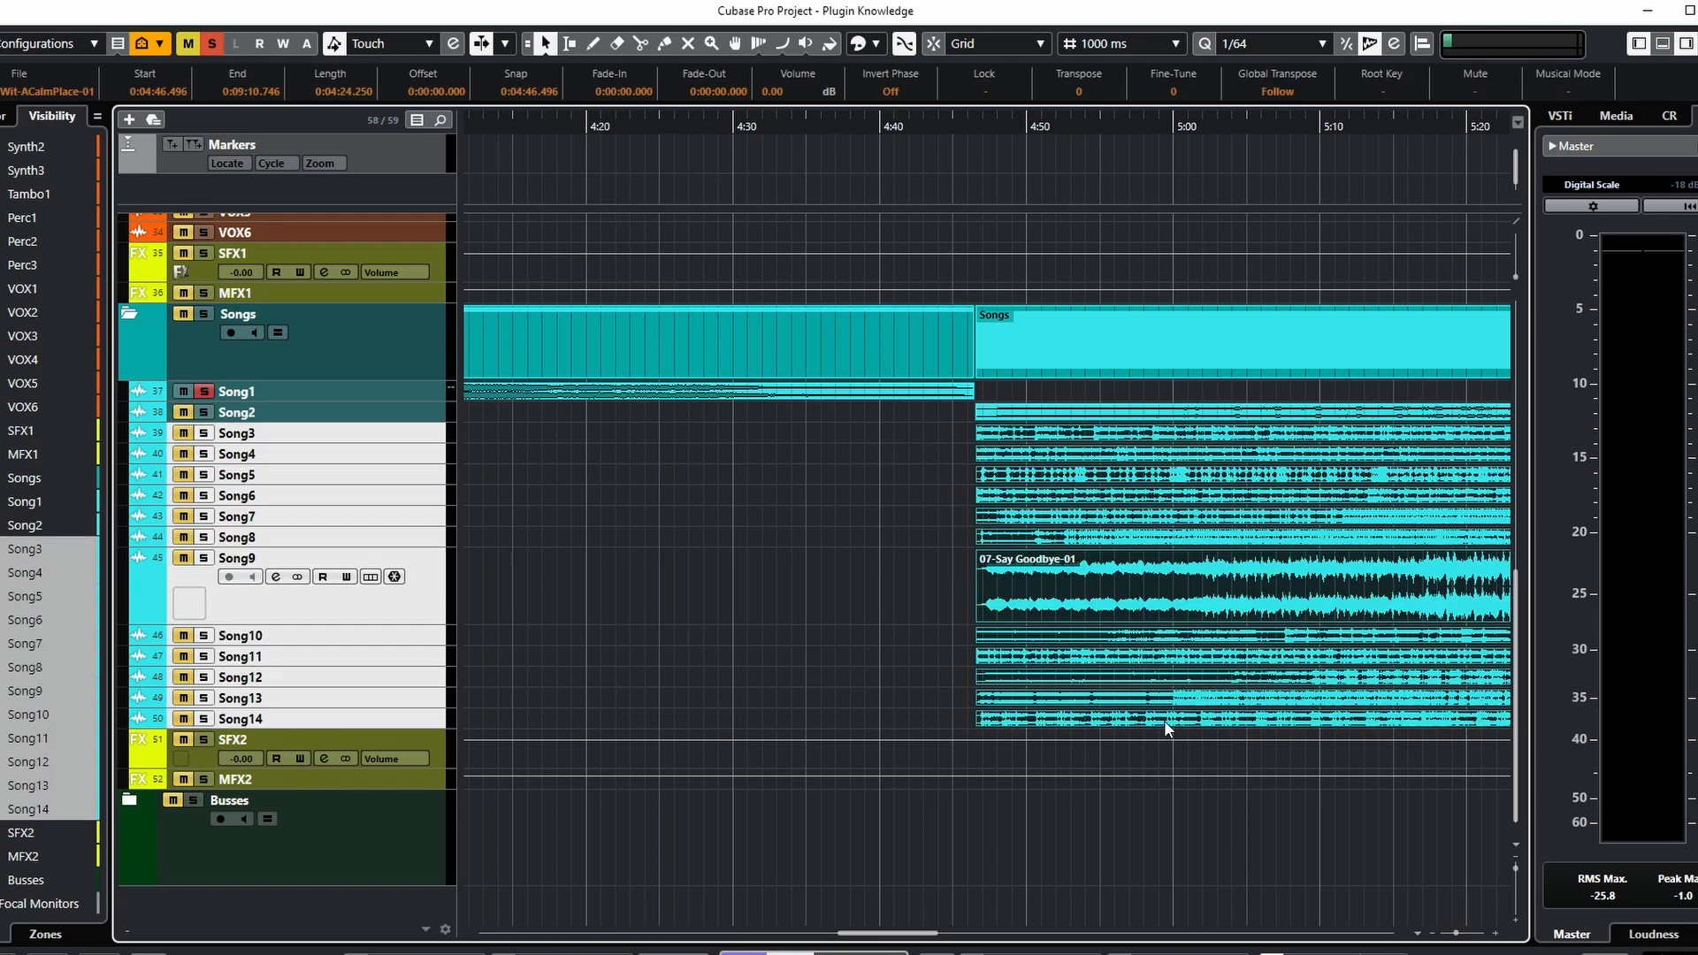
scroll(1164, 719, "down", 4)
scroll(1163, 716, "right", 8)
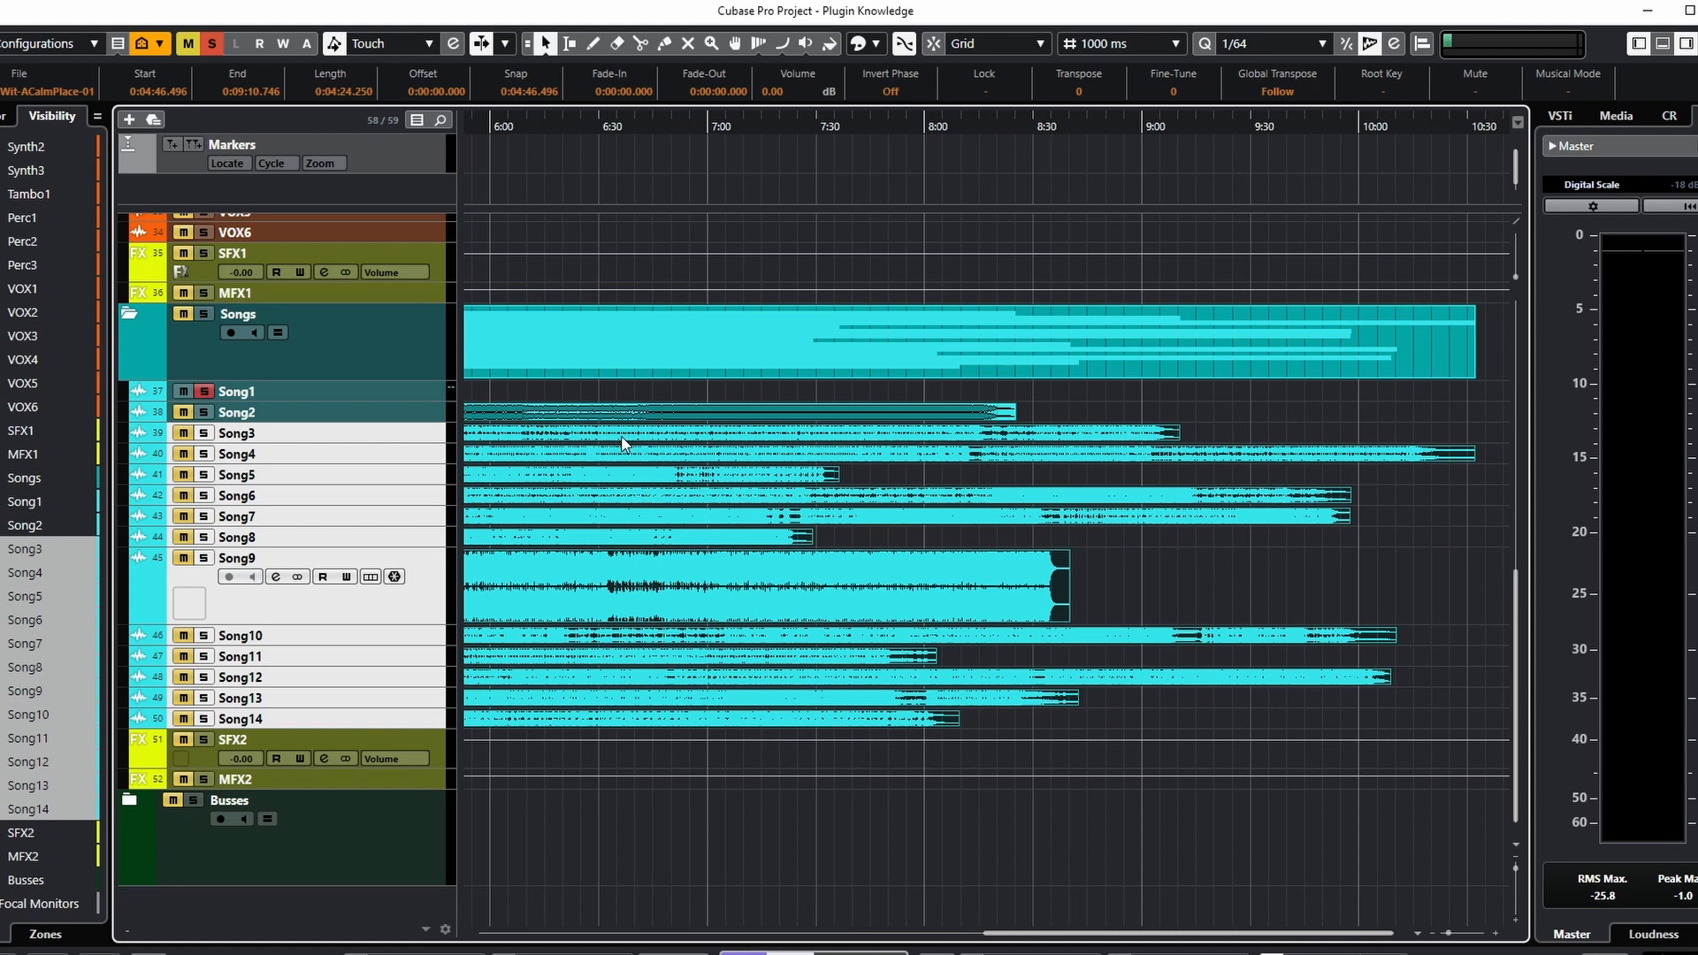
left_click_drag(615, 435, 1347, 451)
left_click_drag(800, 442, 1238, 432)
left_click_drag(893, 440, 1193, 438)
left_click_drag(1046, 437, 1080, 439)
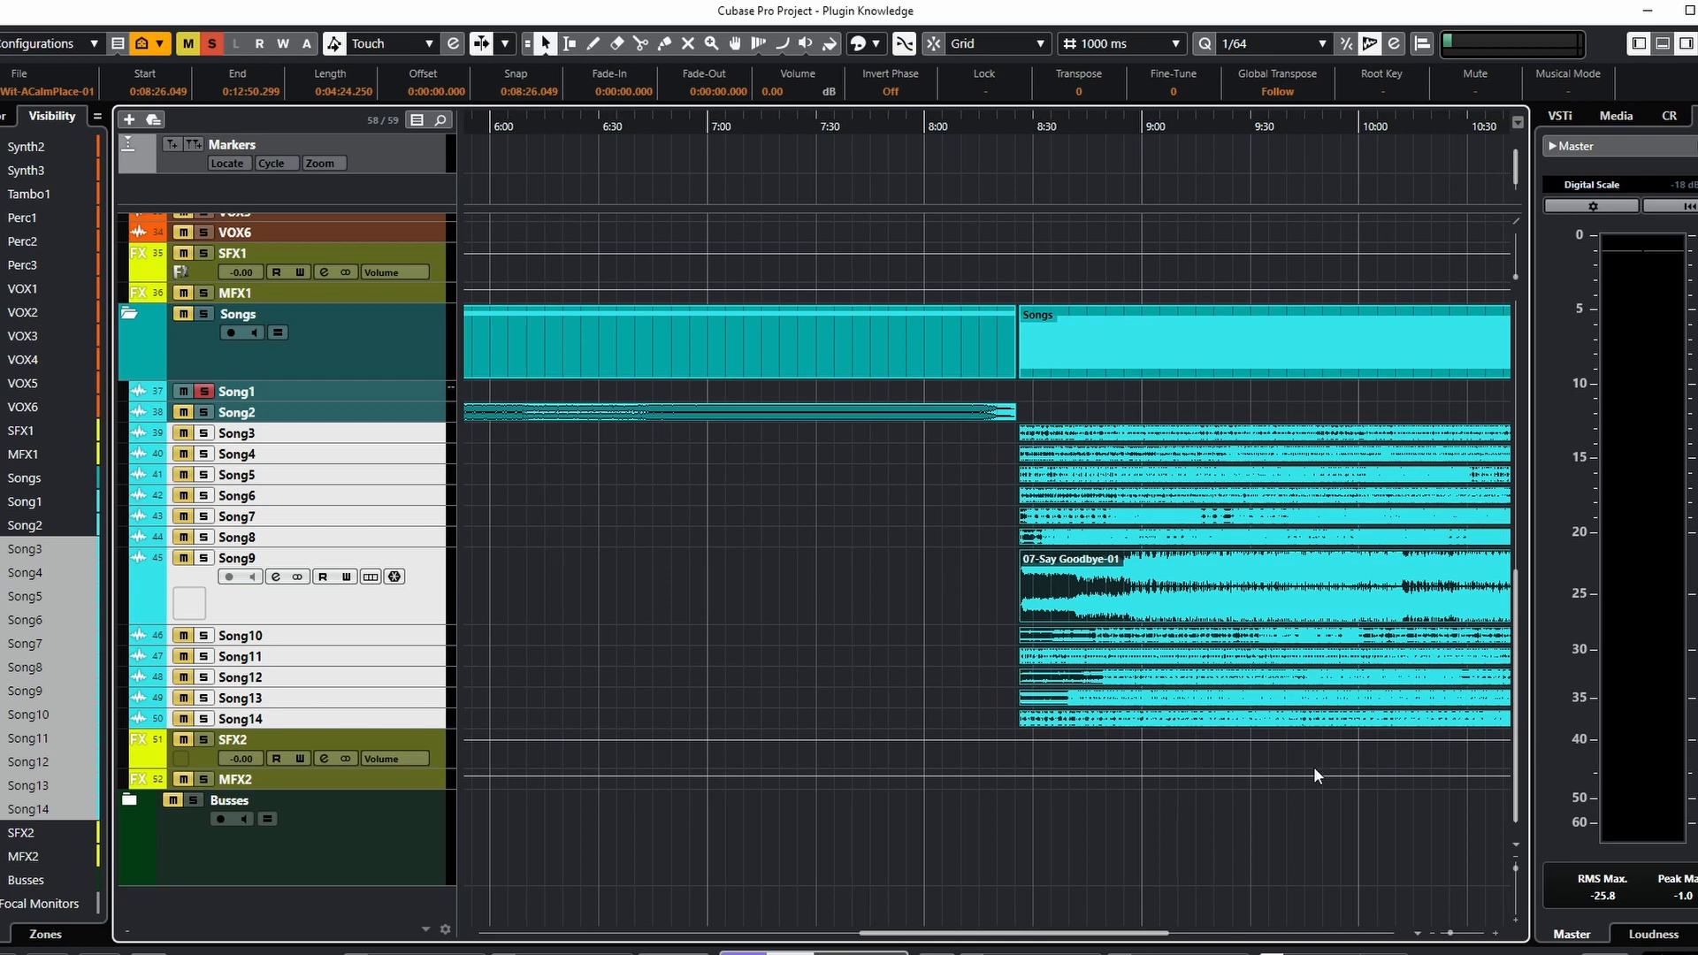
Step: Solo Song2 along with Song1 and place the playhead shortly before the end of Song1's clip
key("shift+f")
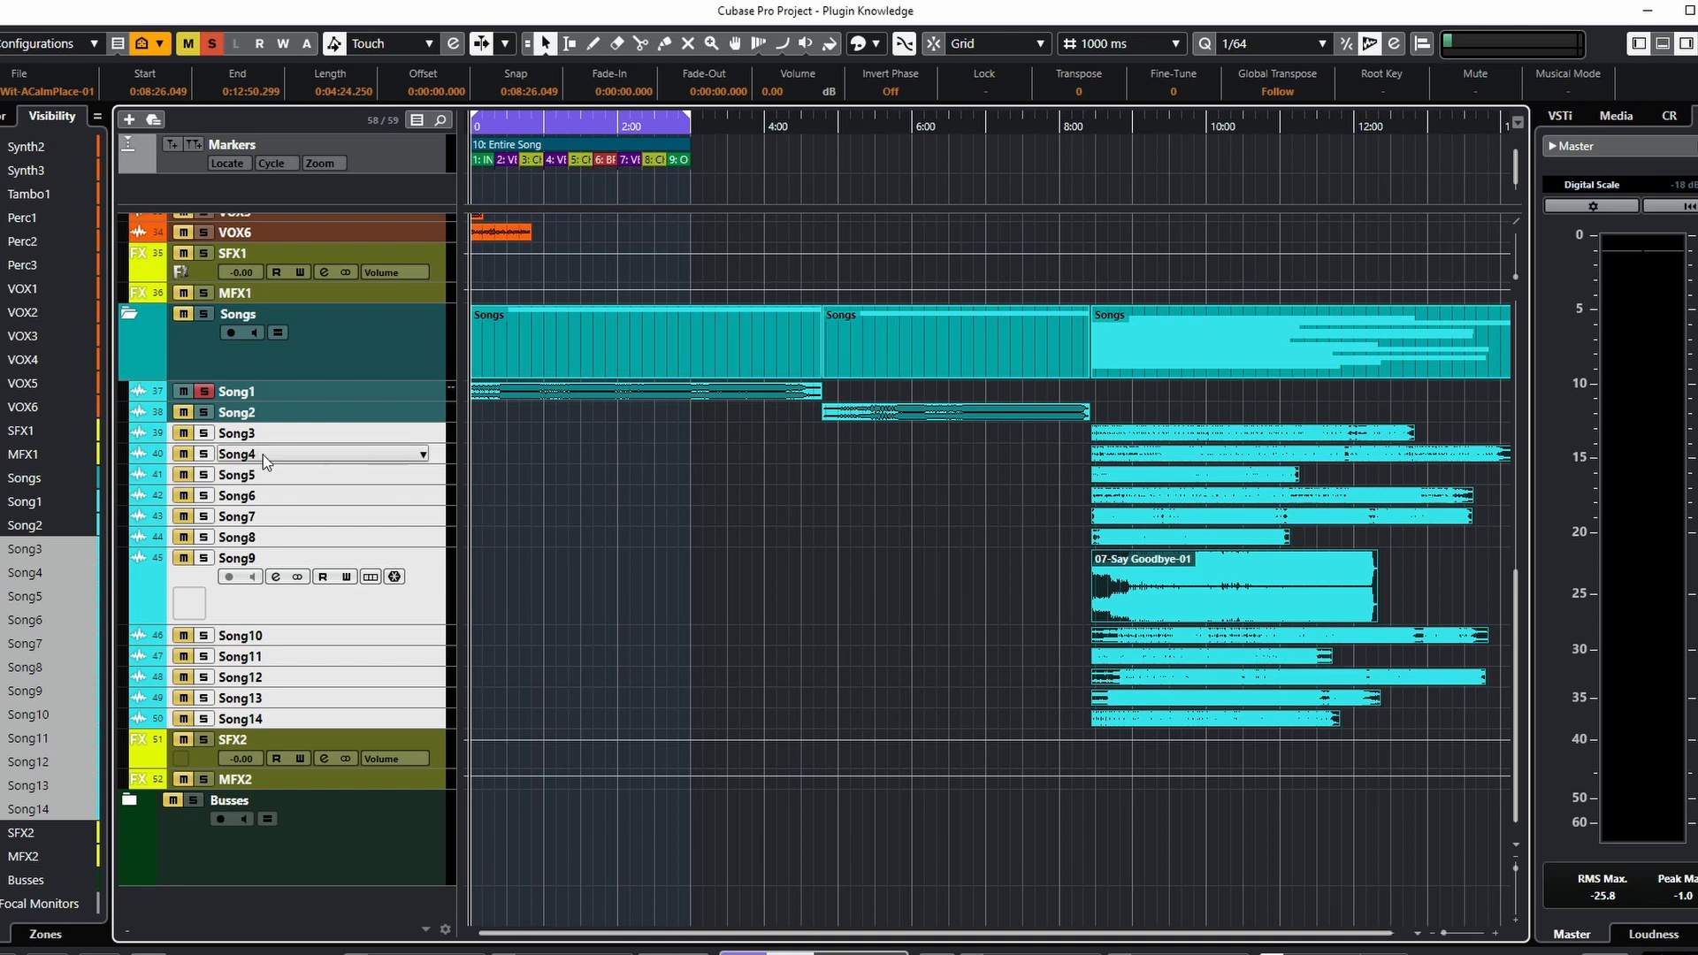
left_click(196, 416)
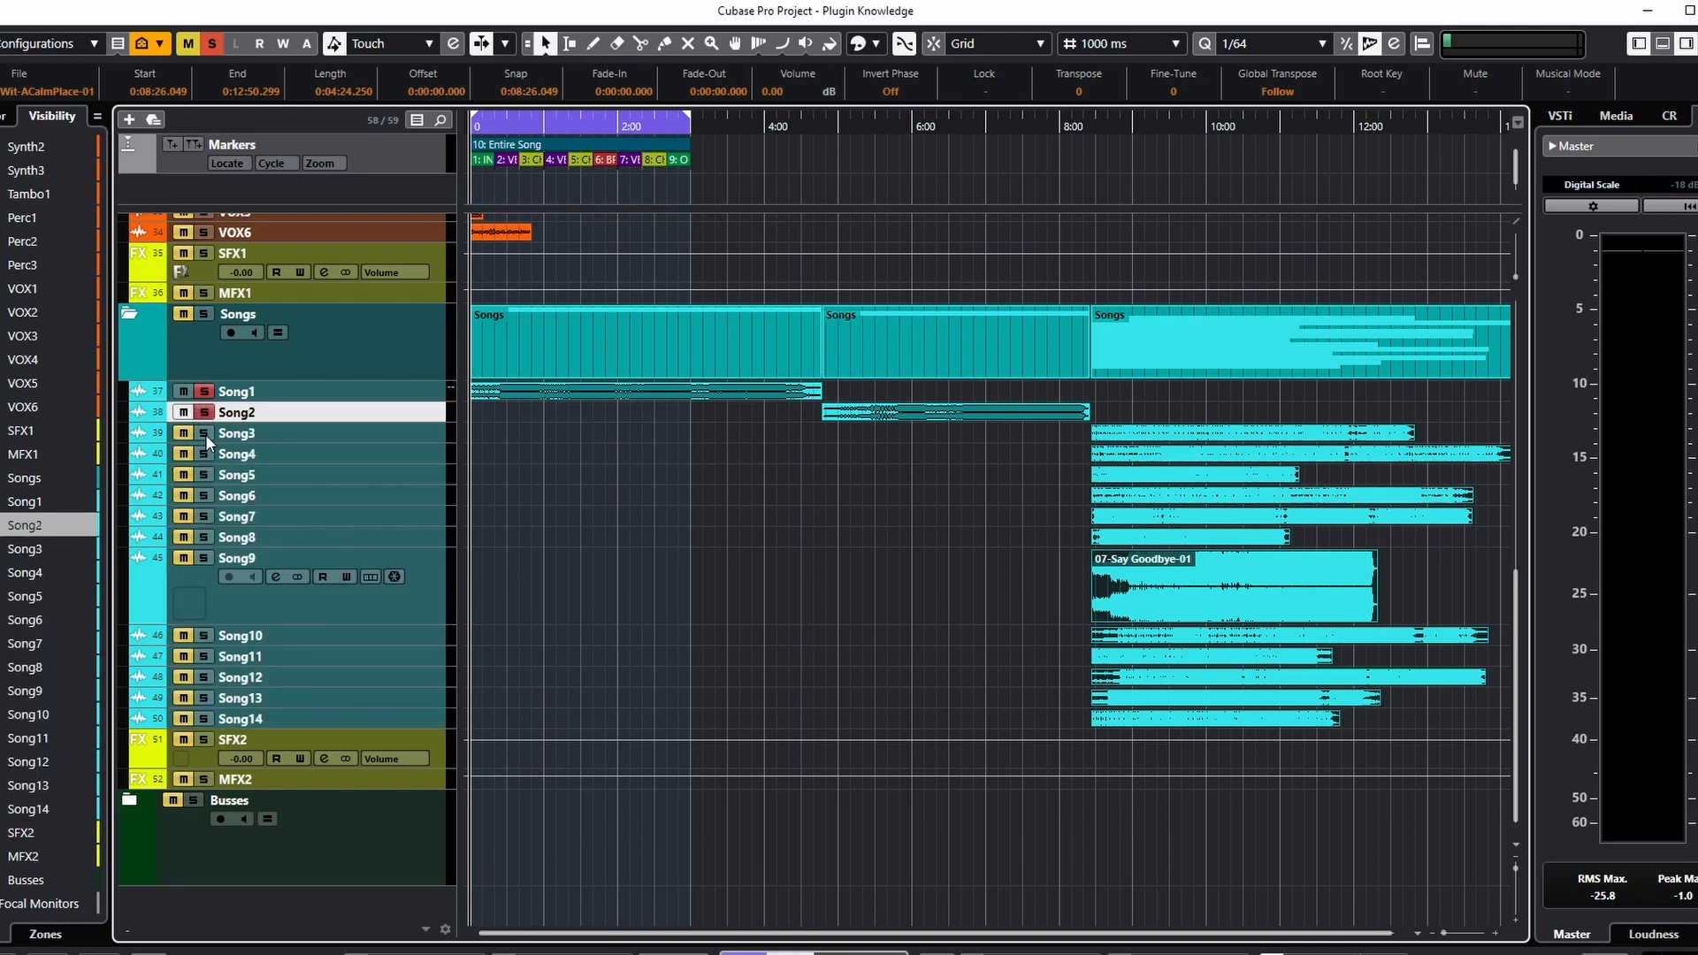
left_click(787, 416)
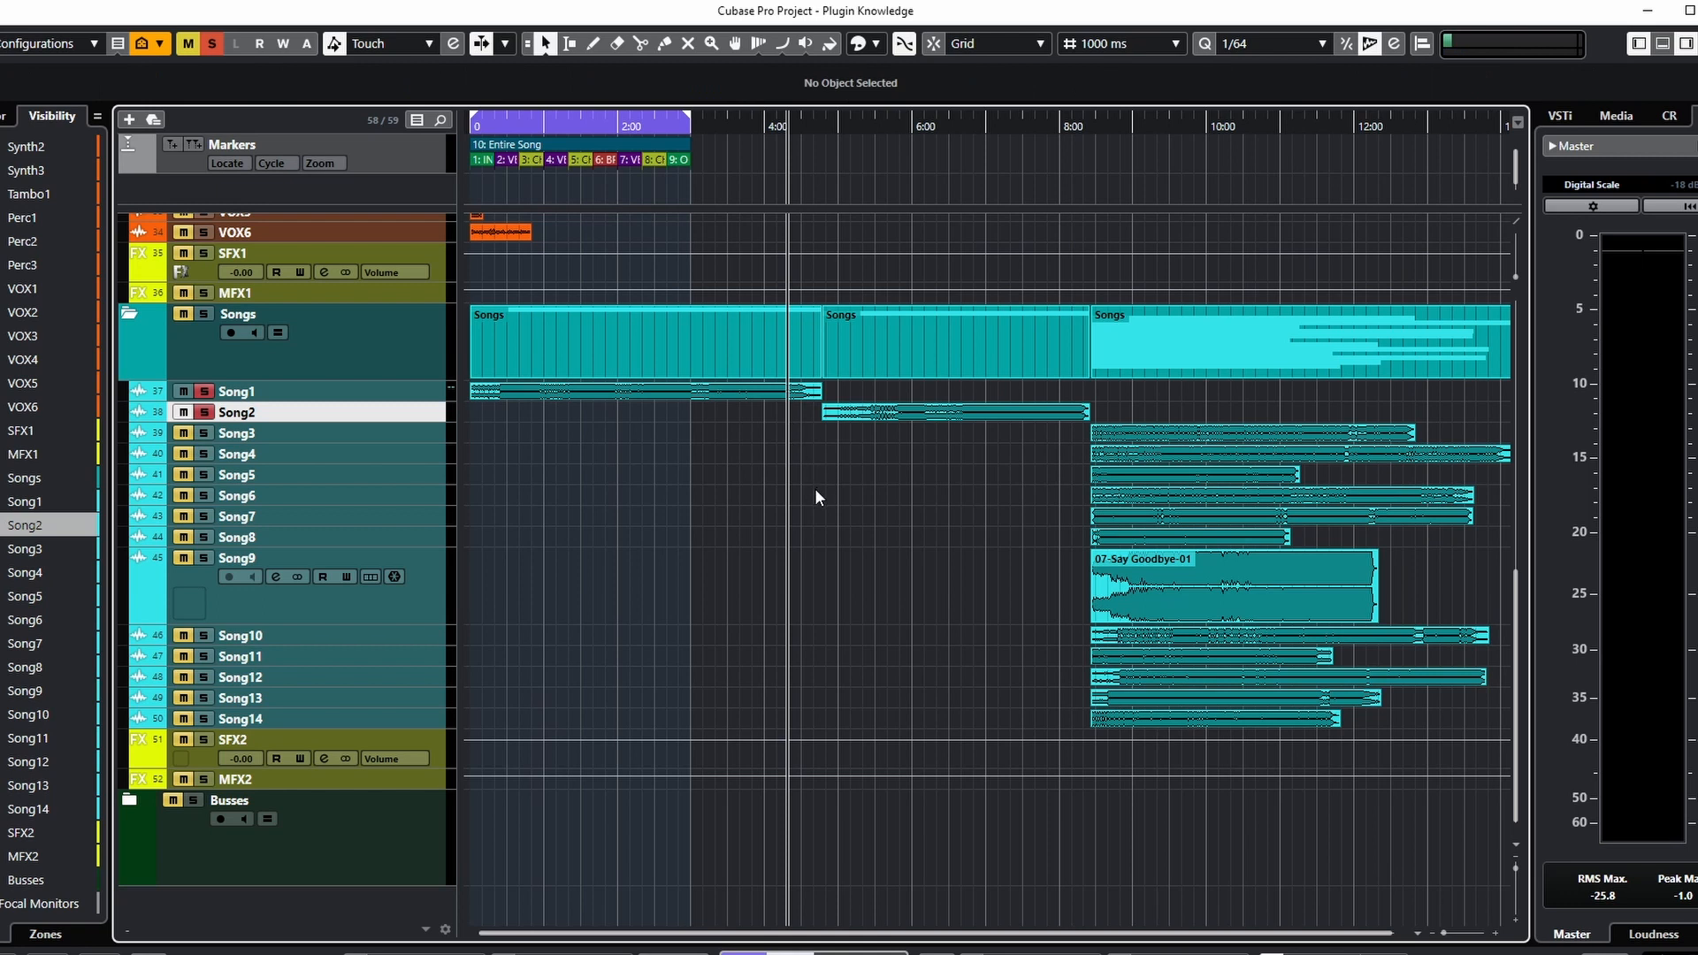
Step: Bring up the MixConsole and open MixBuss's Perception A|B insert
key("F3")
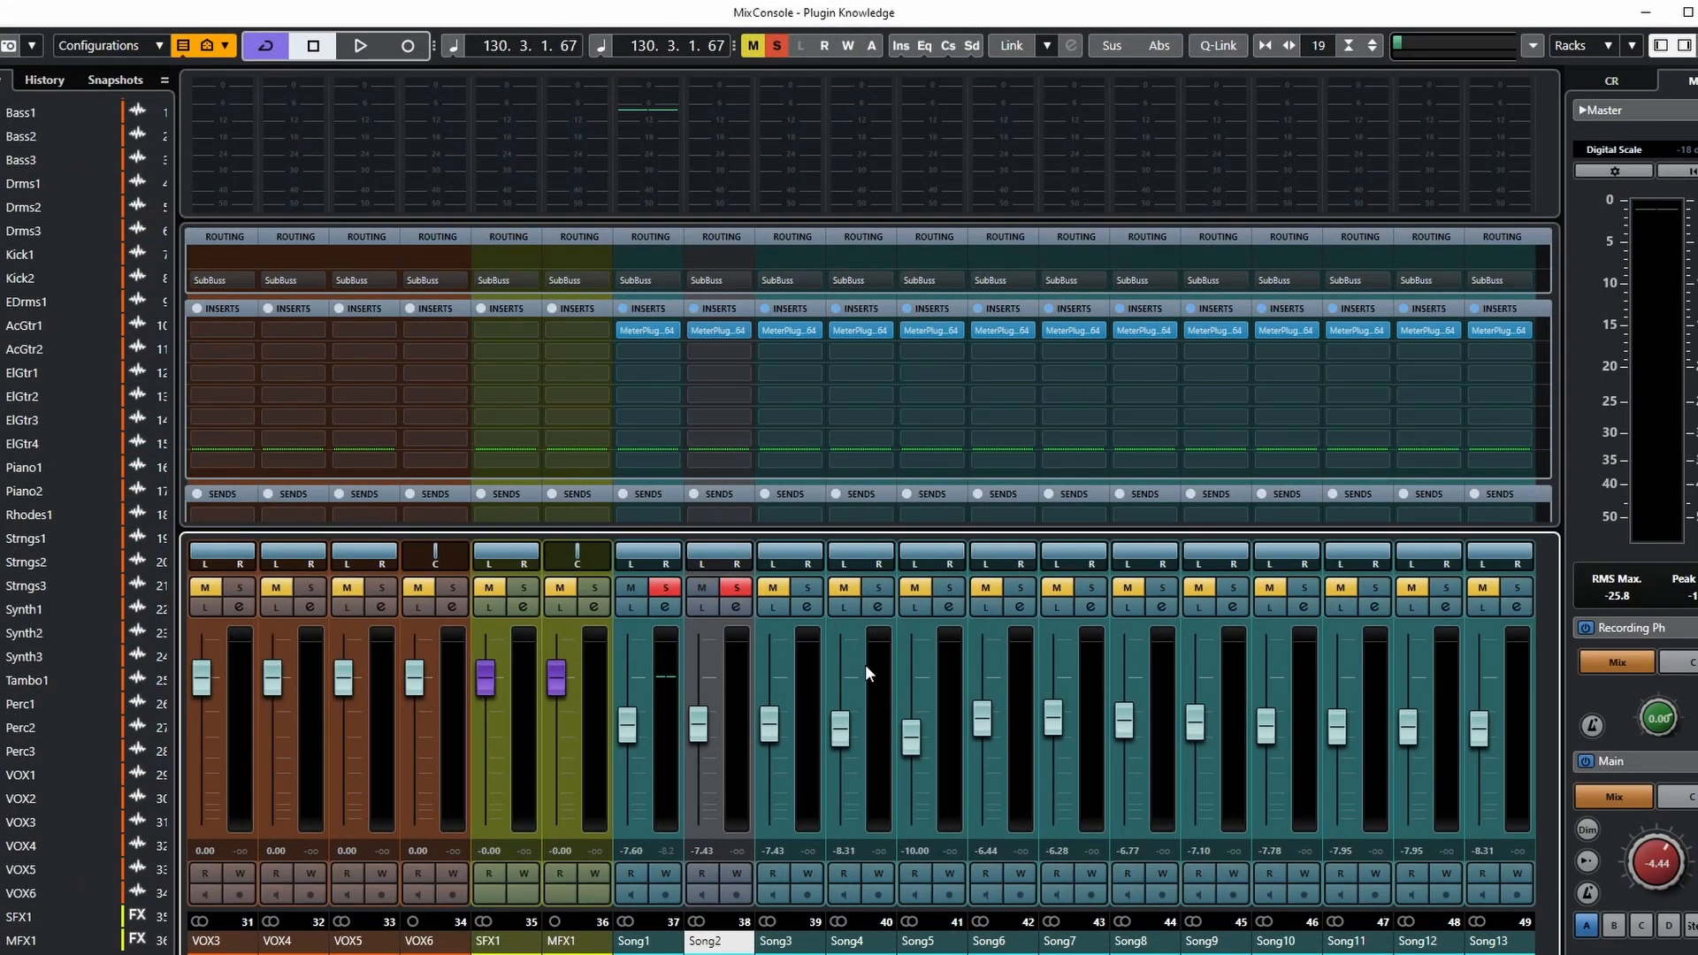
scroll(871, 725, "right", 5)
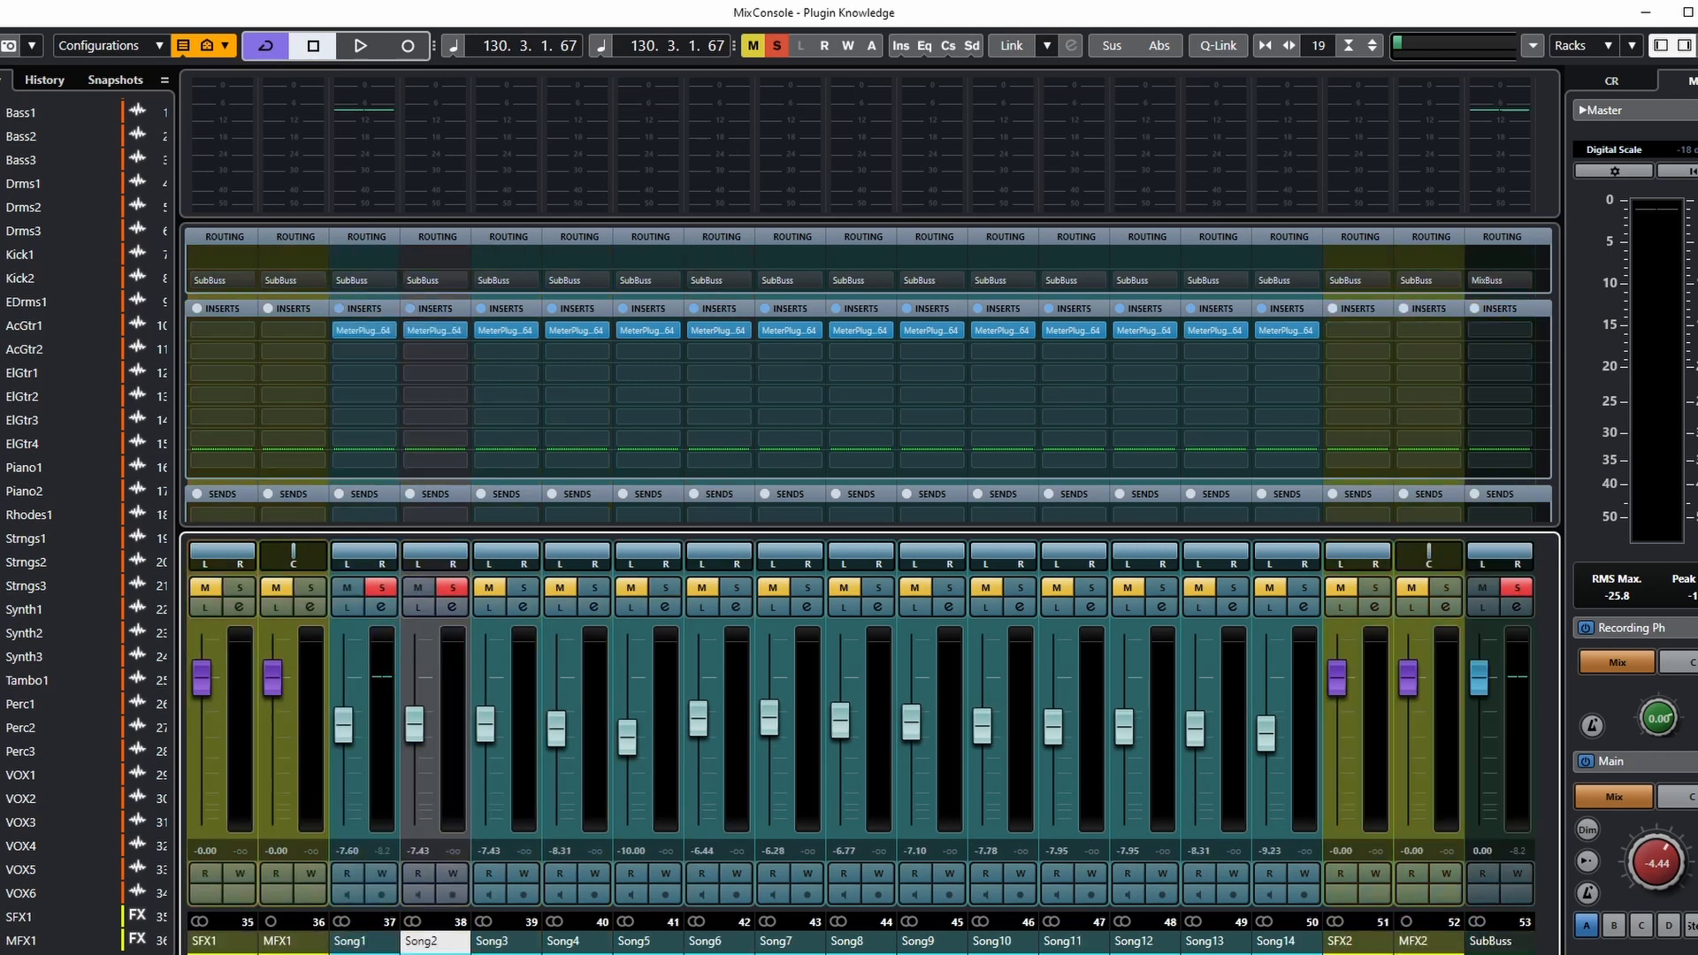
left_click(1496, 332)
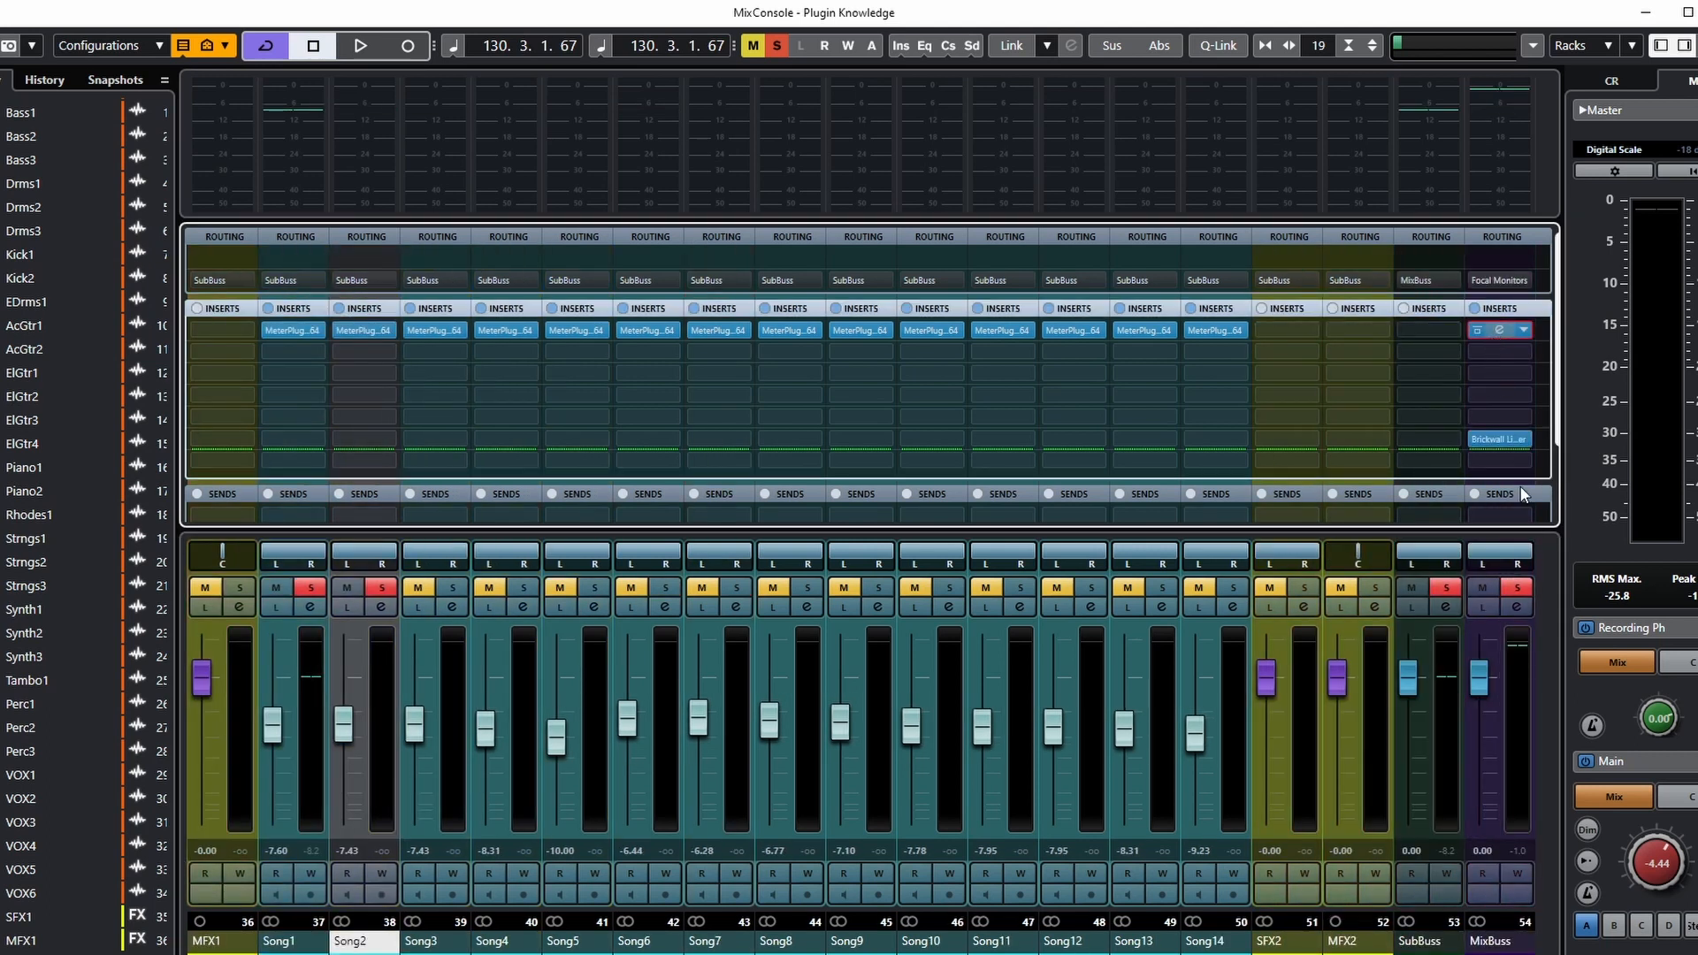
Step: Play across the transition from Song1 into Song2, checking that MixBuss's Perception A|B follows from PRE 1 to PRE 2
scroll(871, 726, "left", 6)
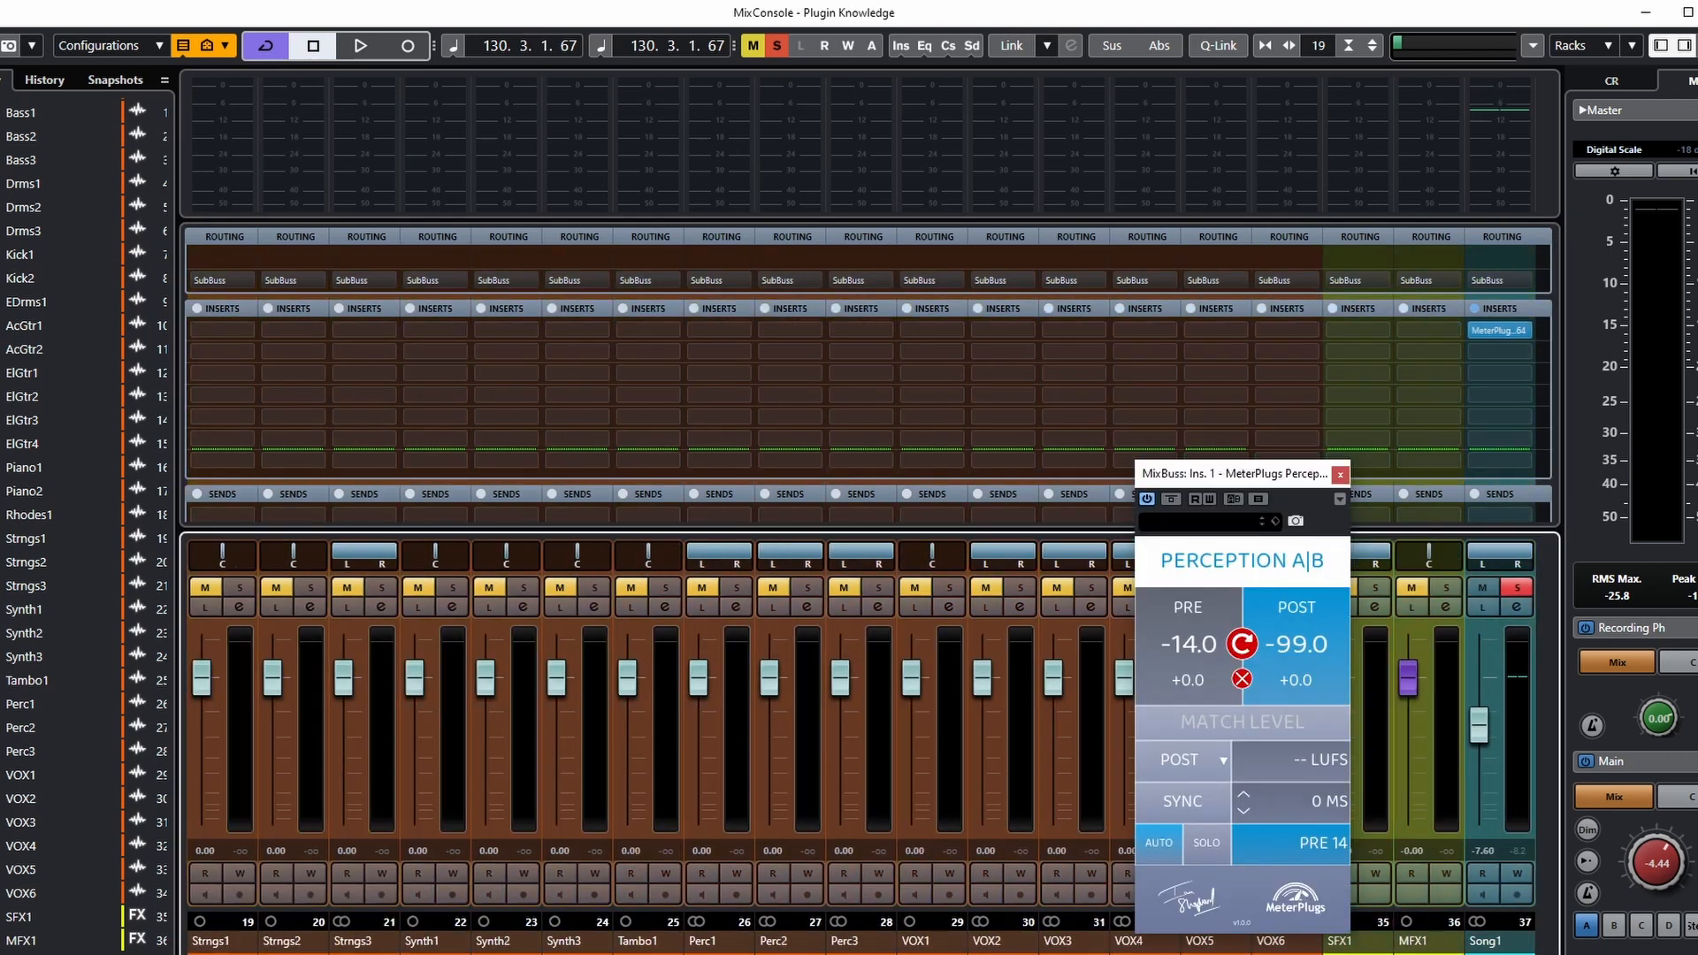
scroll(871, 725, "right", 2)
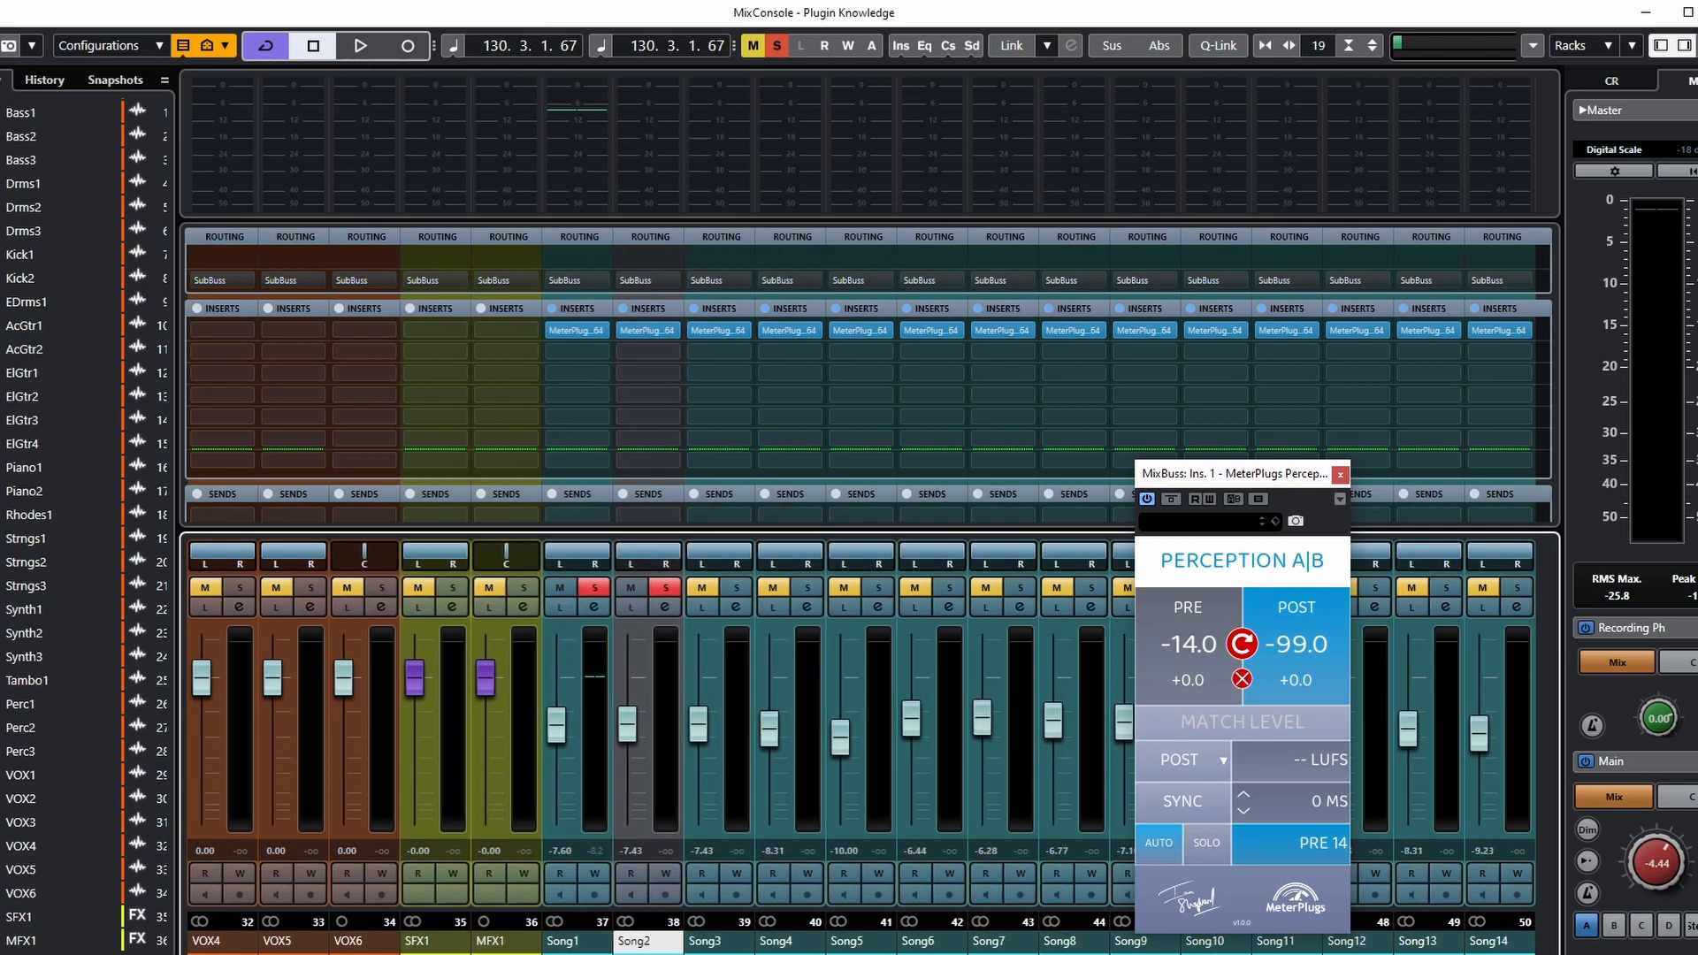
key("space")
scroll(1061, 778, "left", 1)
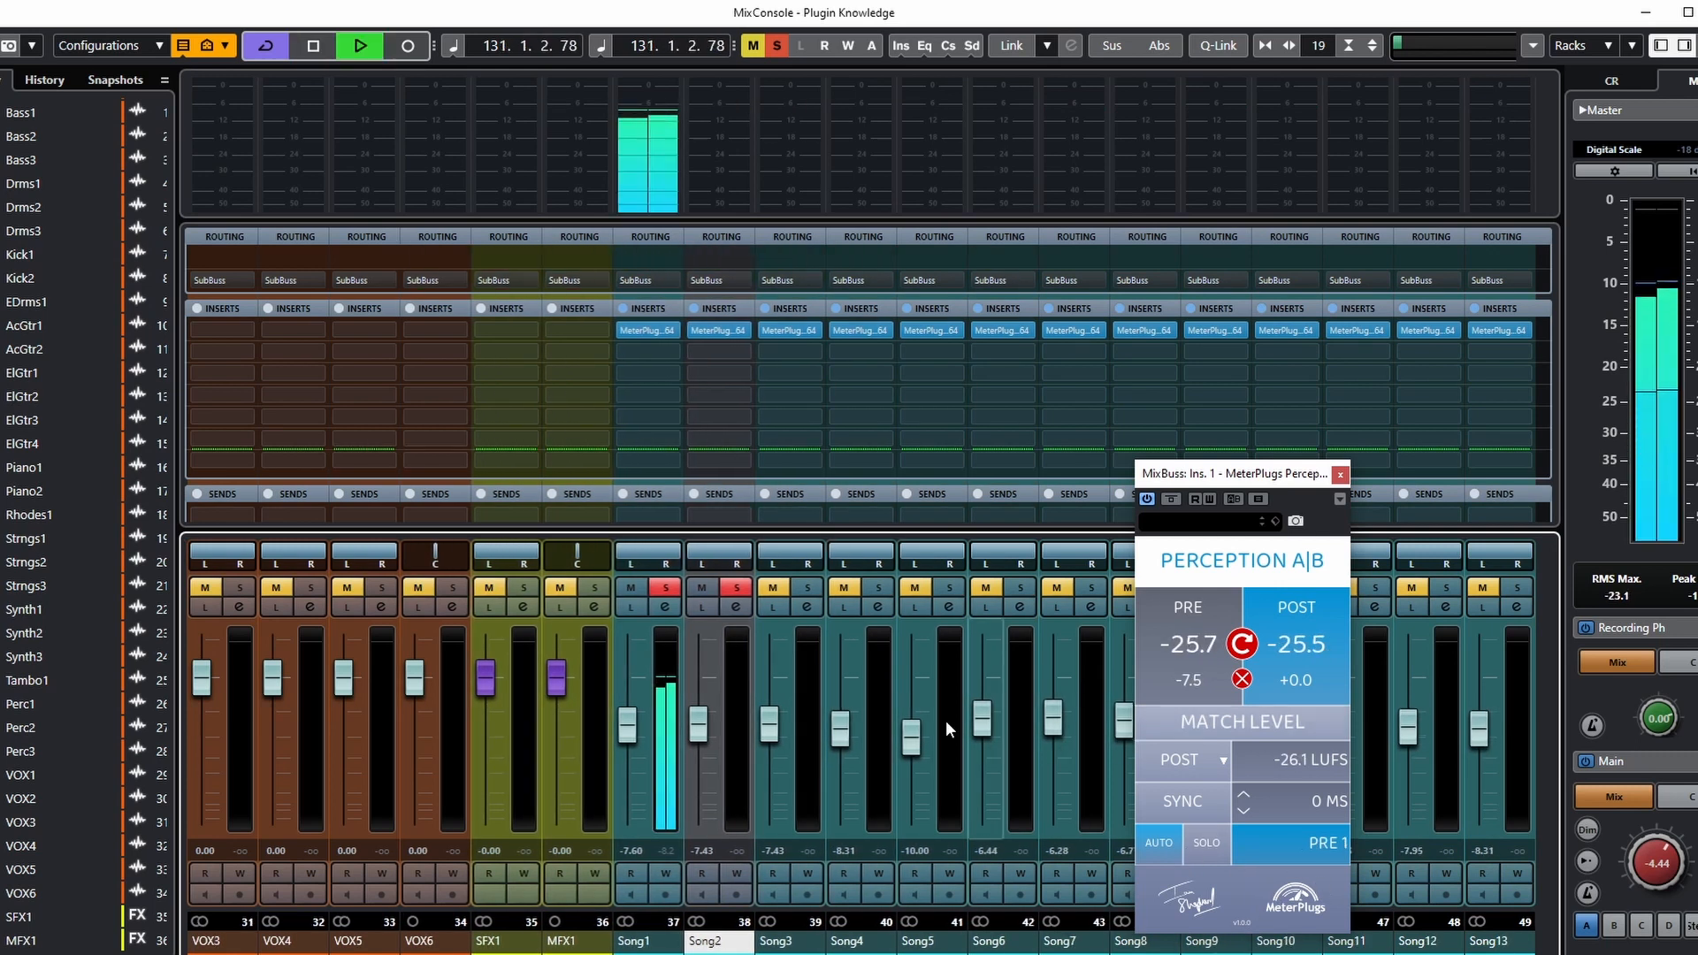
left_click(1287, 859)
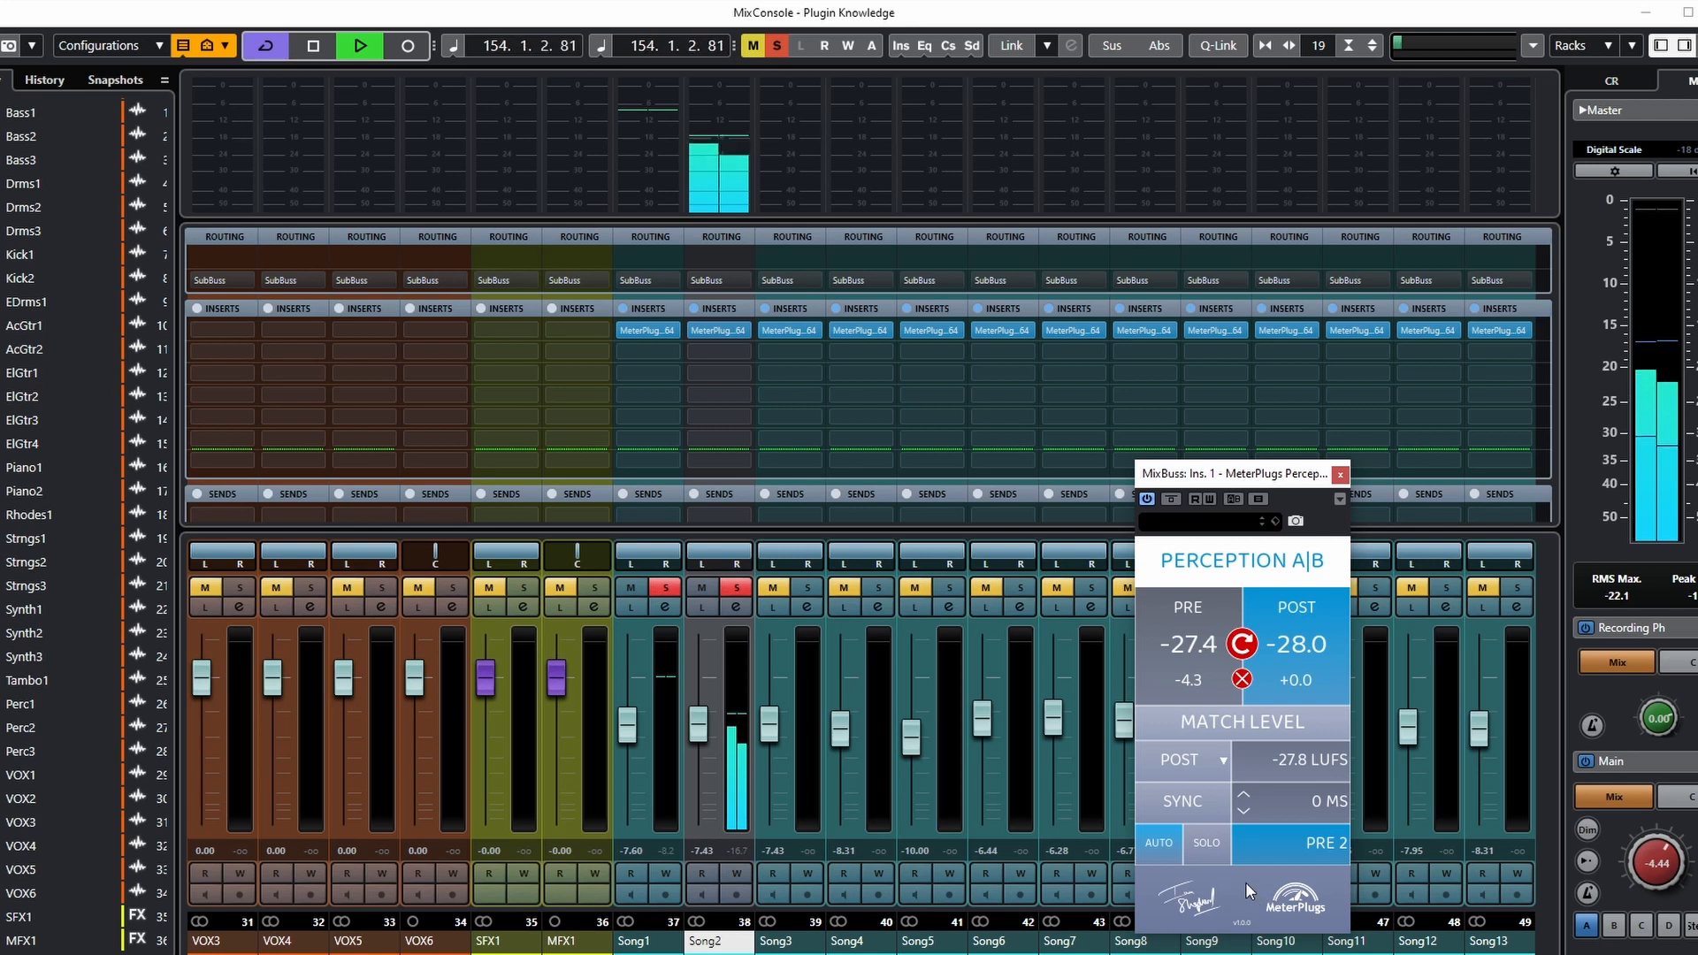
Step: Return to the Project window, play Song2 from near its middle, and level-match PRE 2 to POST on MixBuss
key("F3")
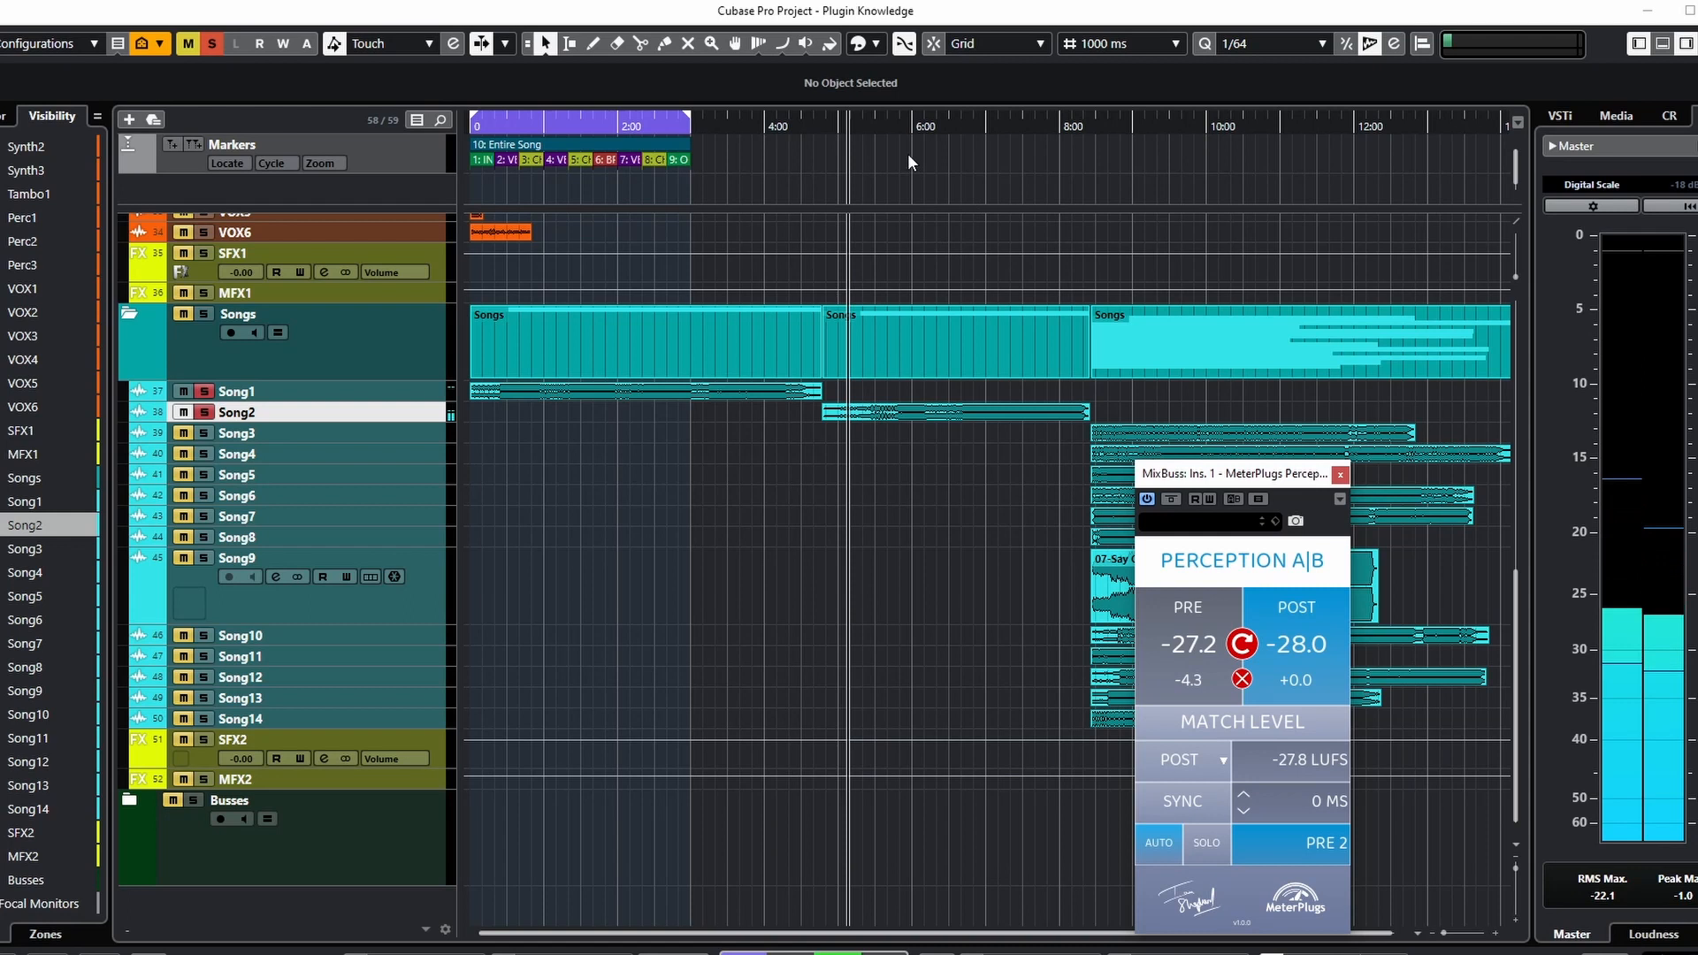
left_click(982, 125)
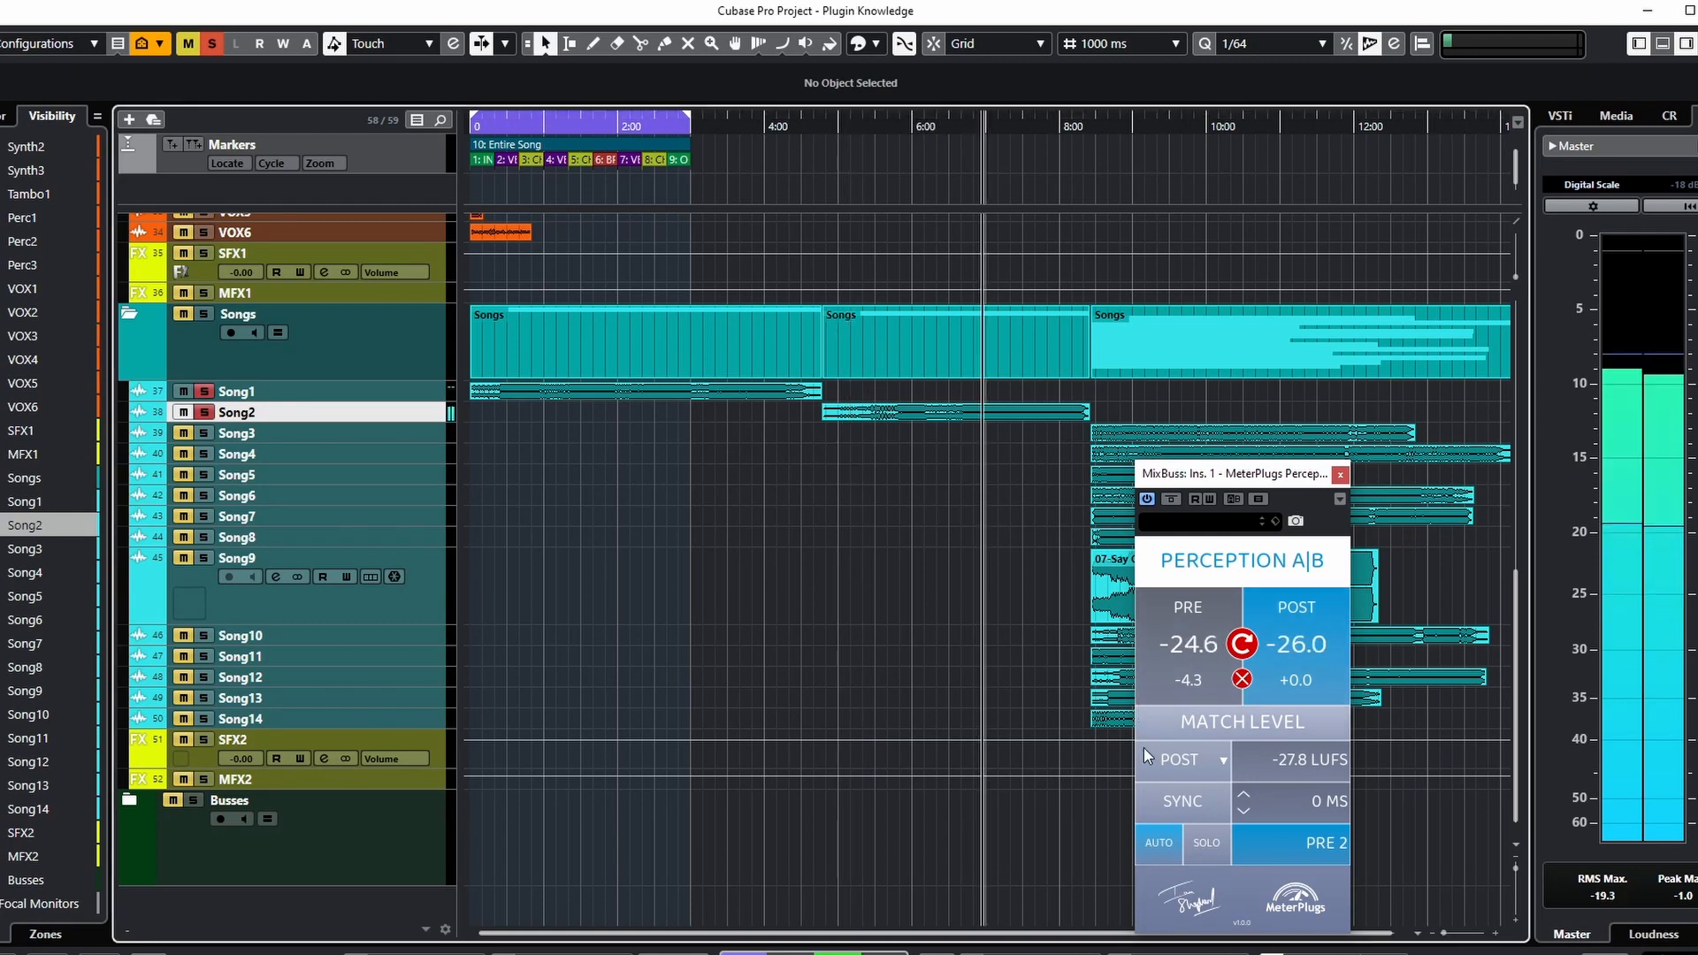
left_click(1236, 723)
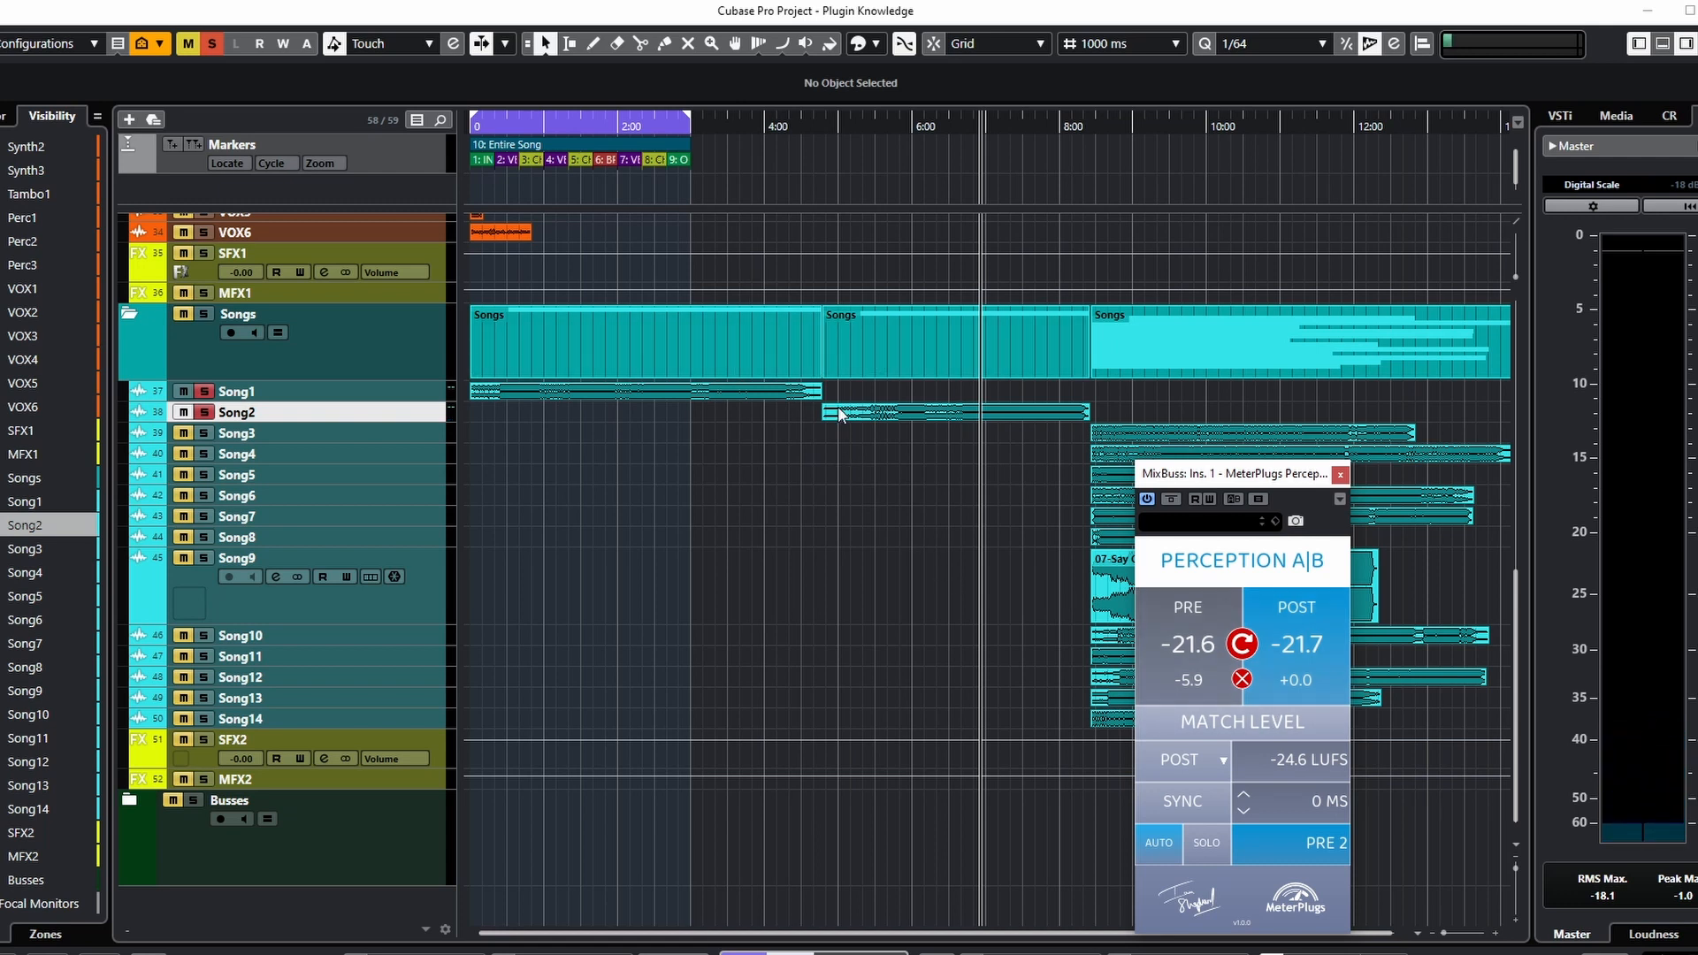
Step: Play Song1 from about 3:30, level-match PRE 1 to POST on MixBuss, and stop playback
left_click(740, 125)
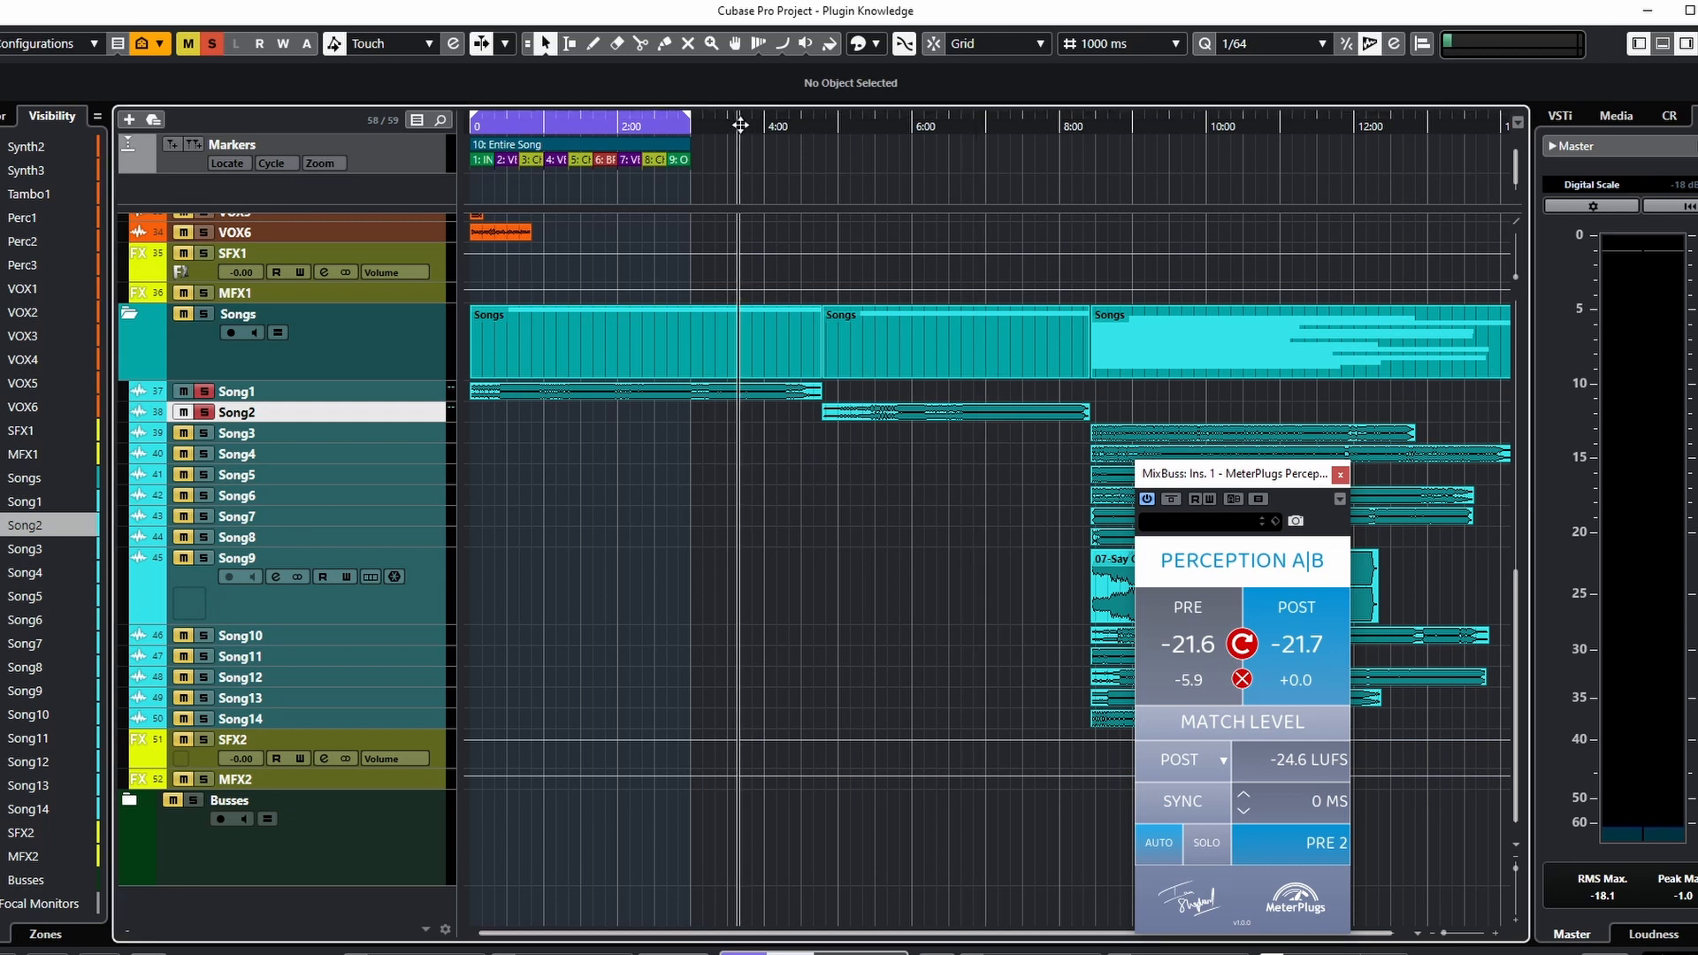
key("space")
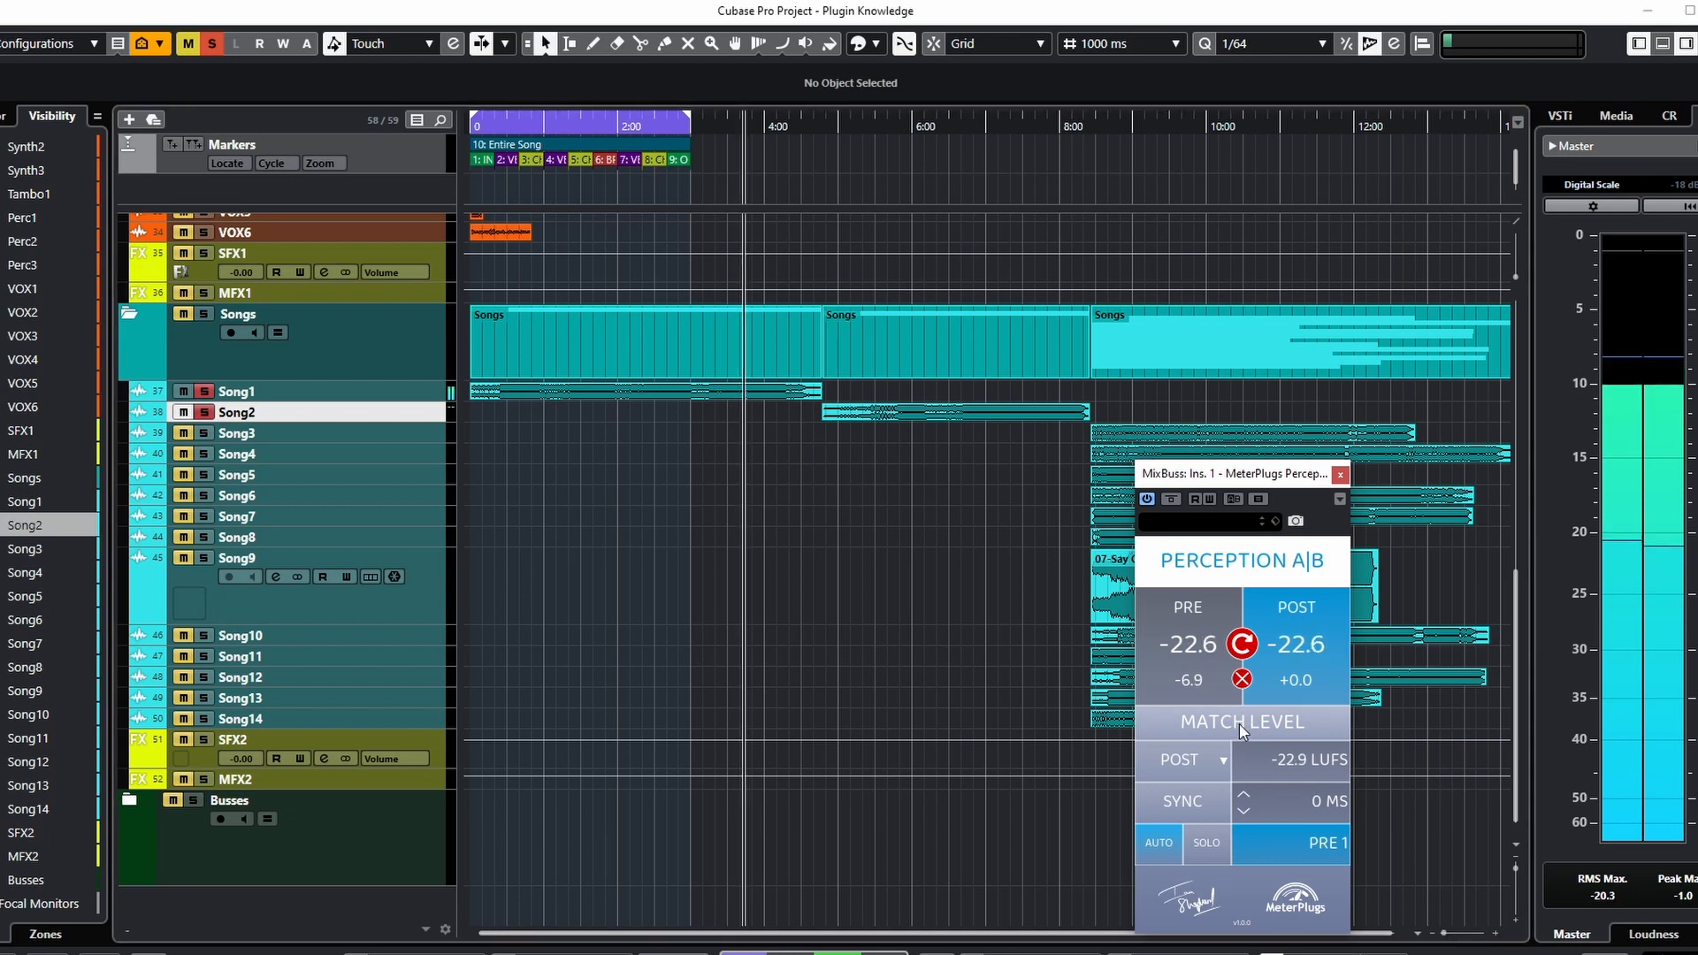
key("space")
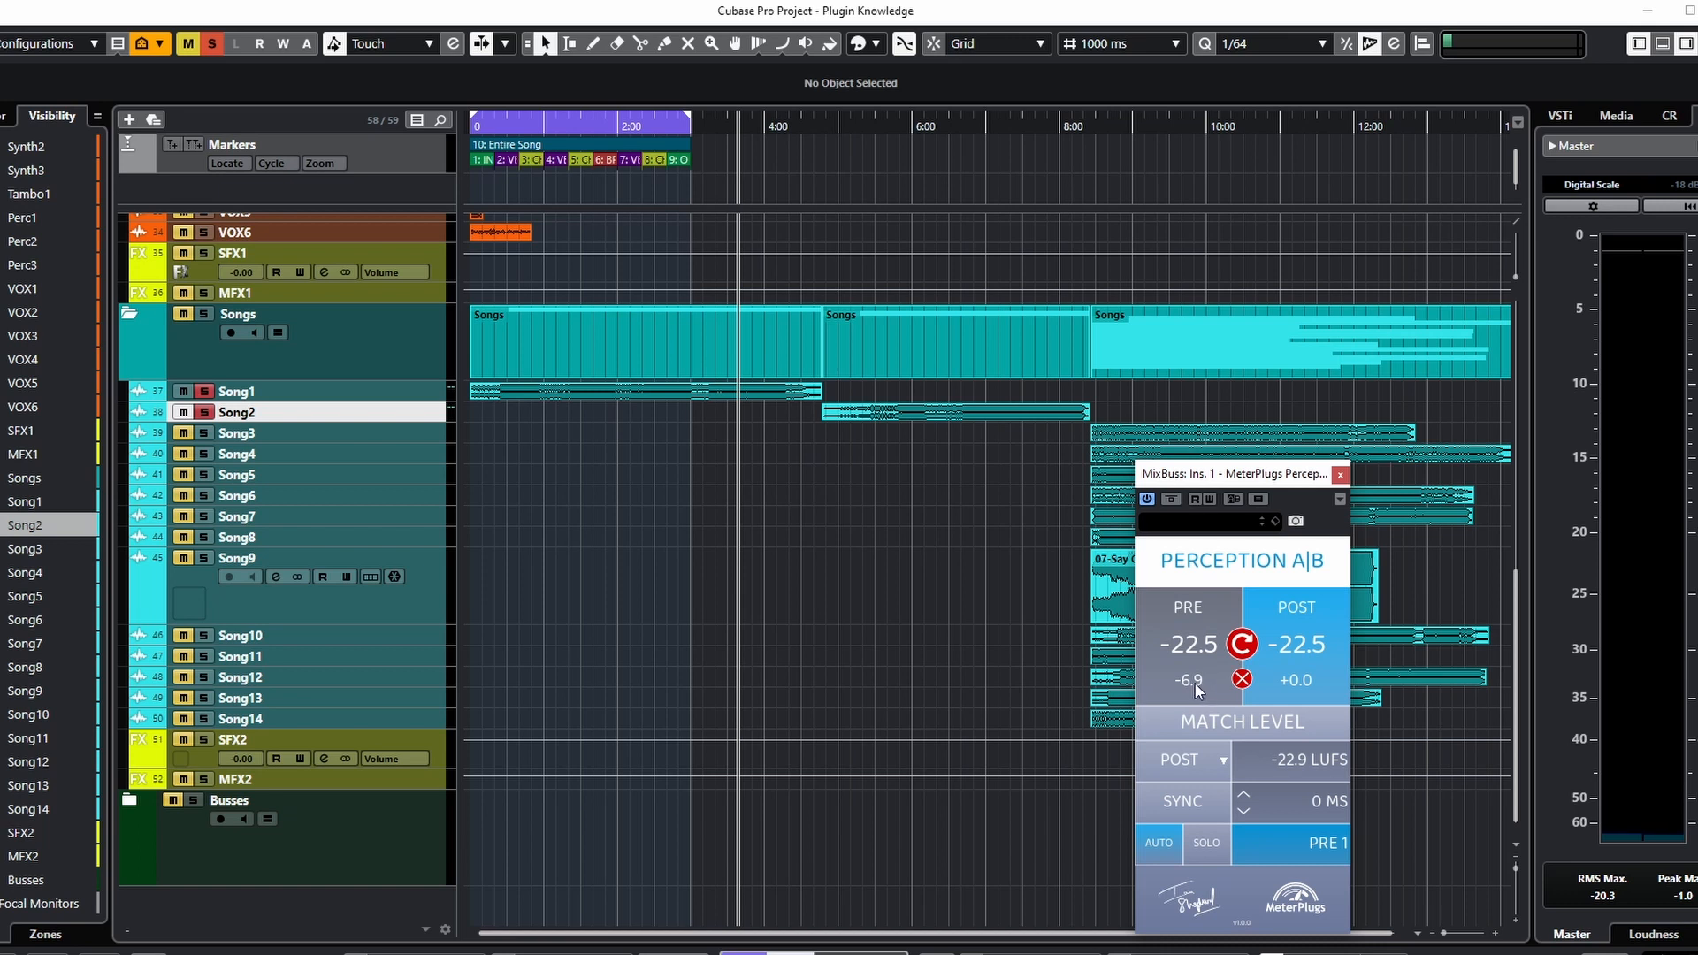
Step: Restart playback and jump back and forth between Song1 and Song2 to compare their loudness after matching
key("space")
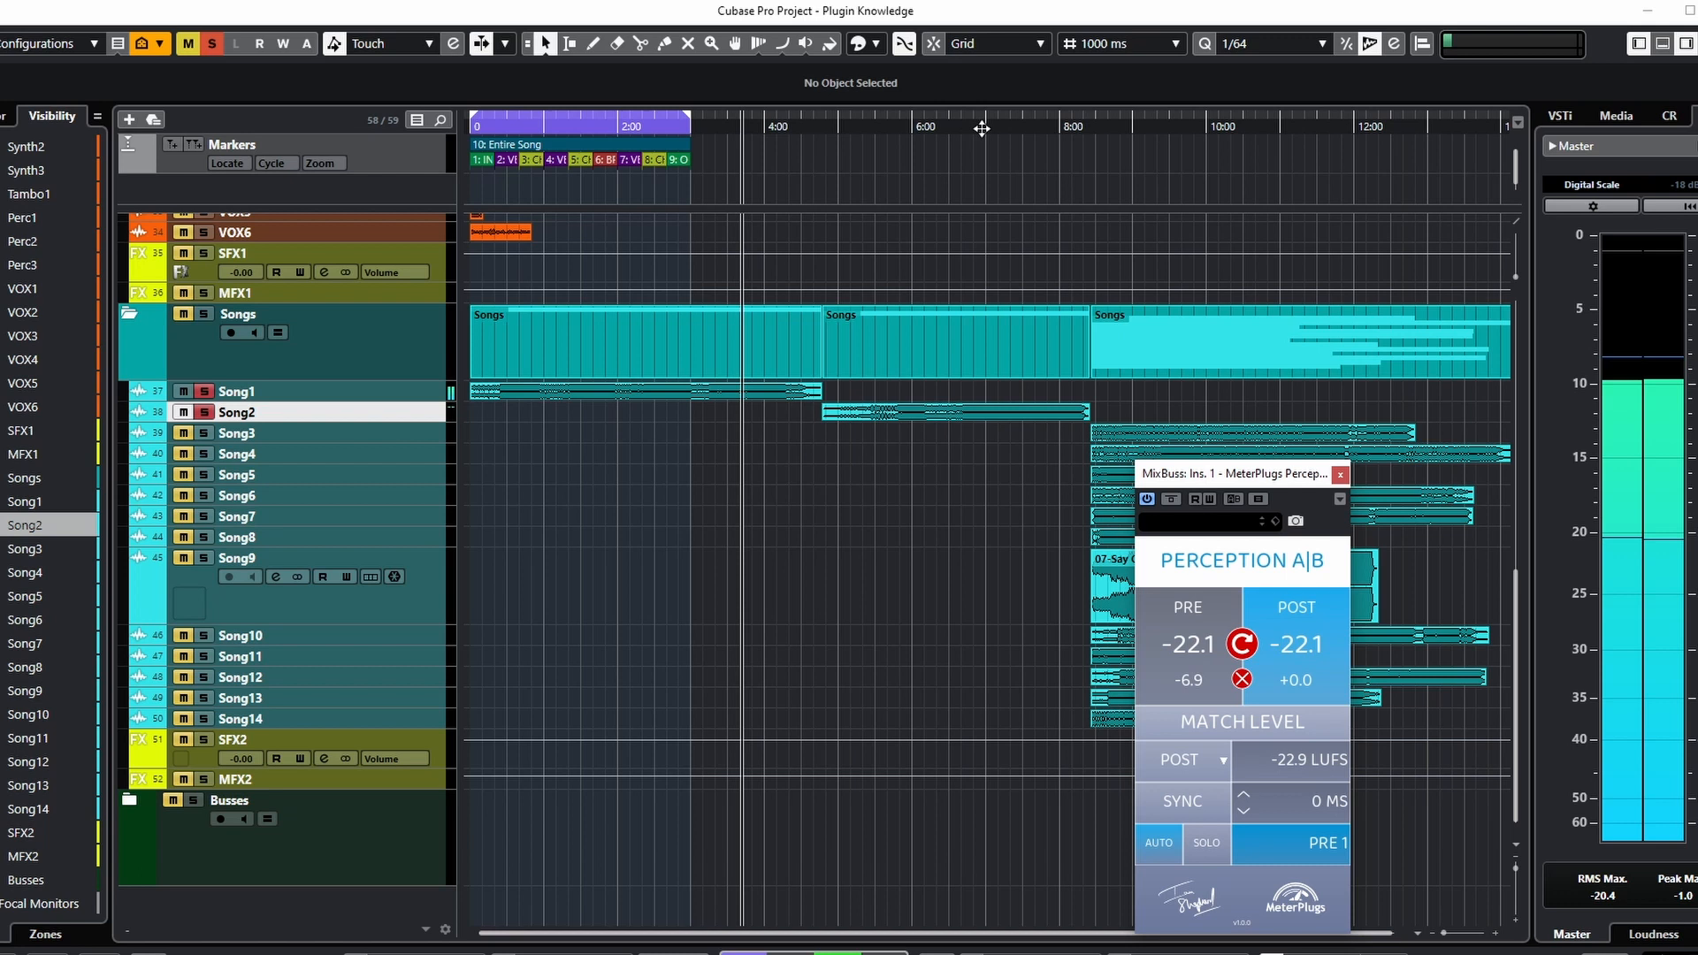
left_click(999, 127)
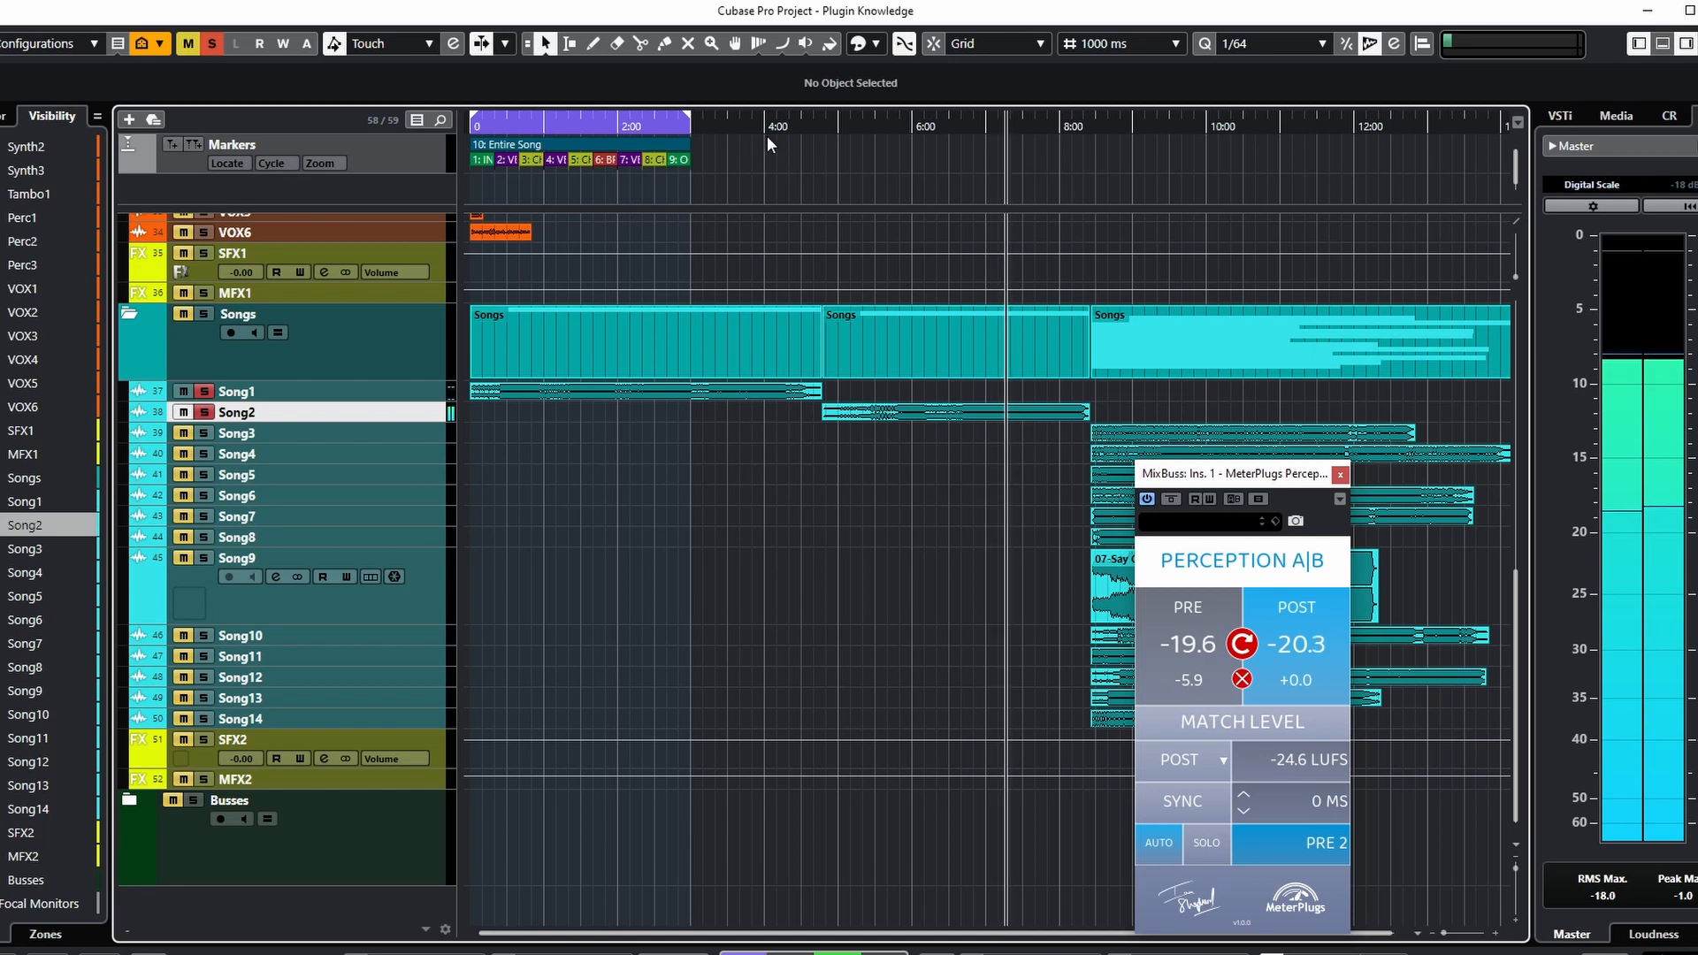
left_click(744, 127)
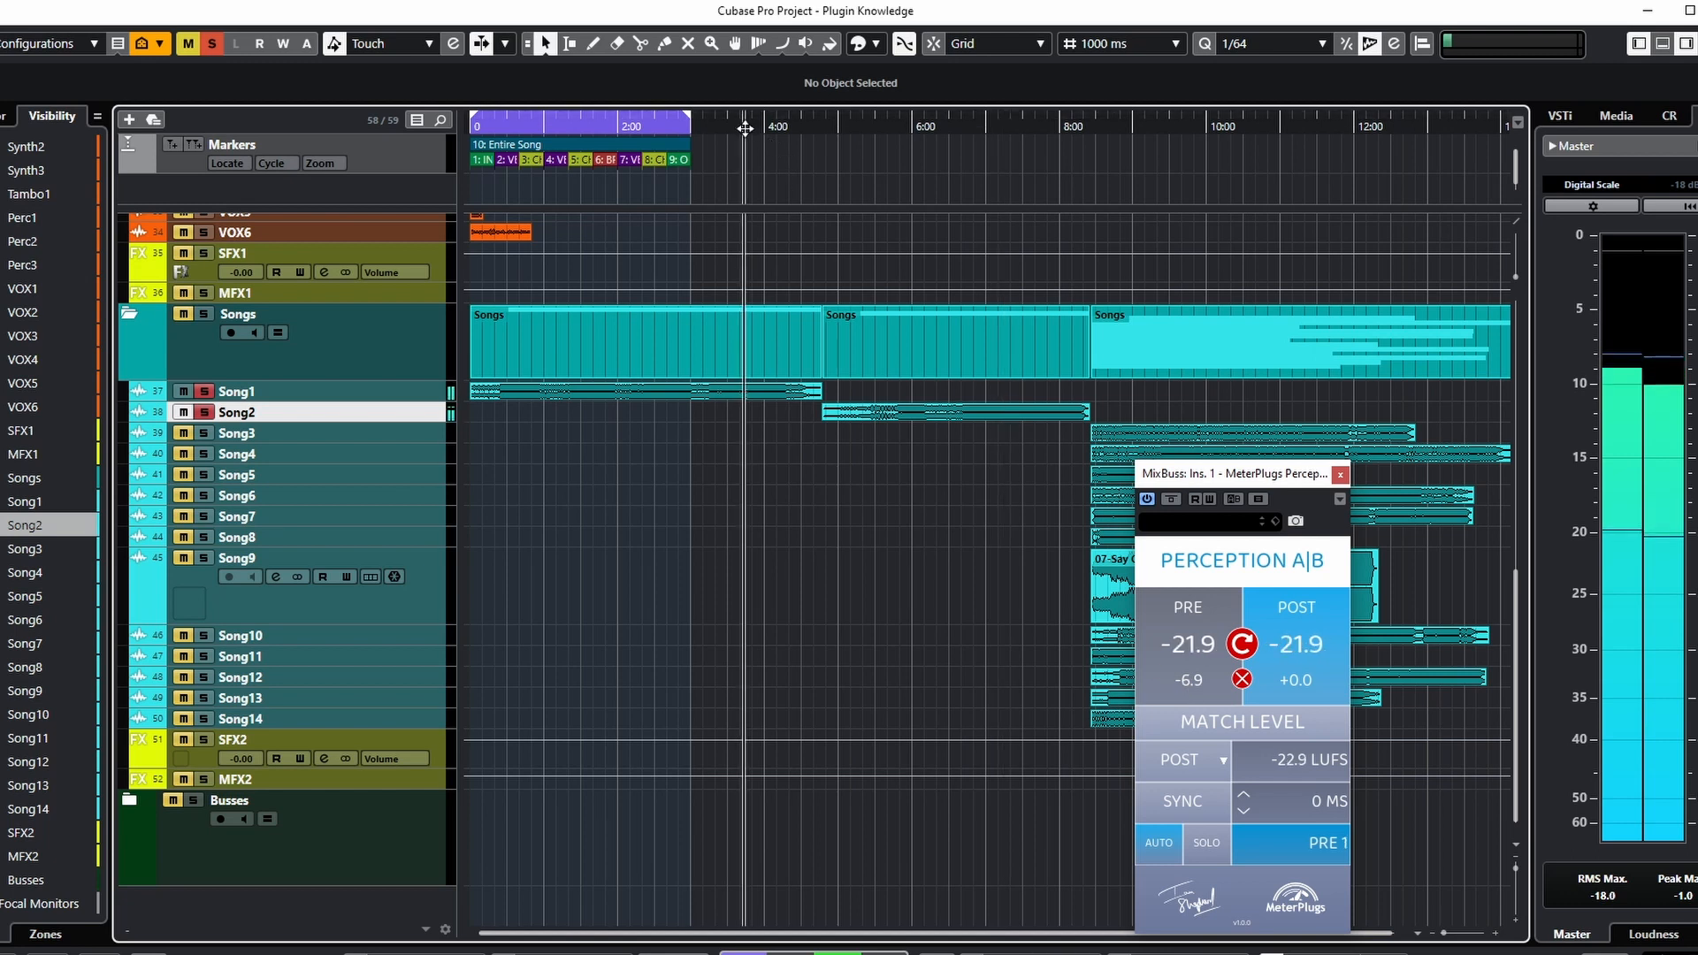
left_click(986, 127)
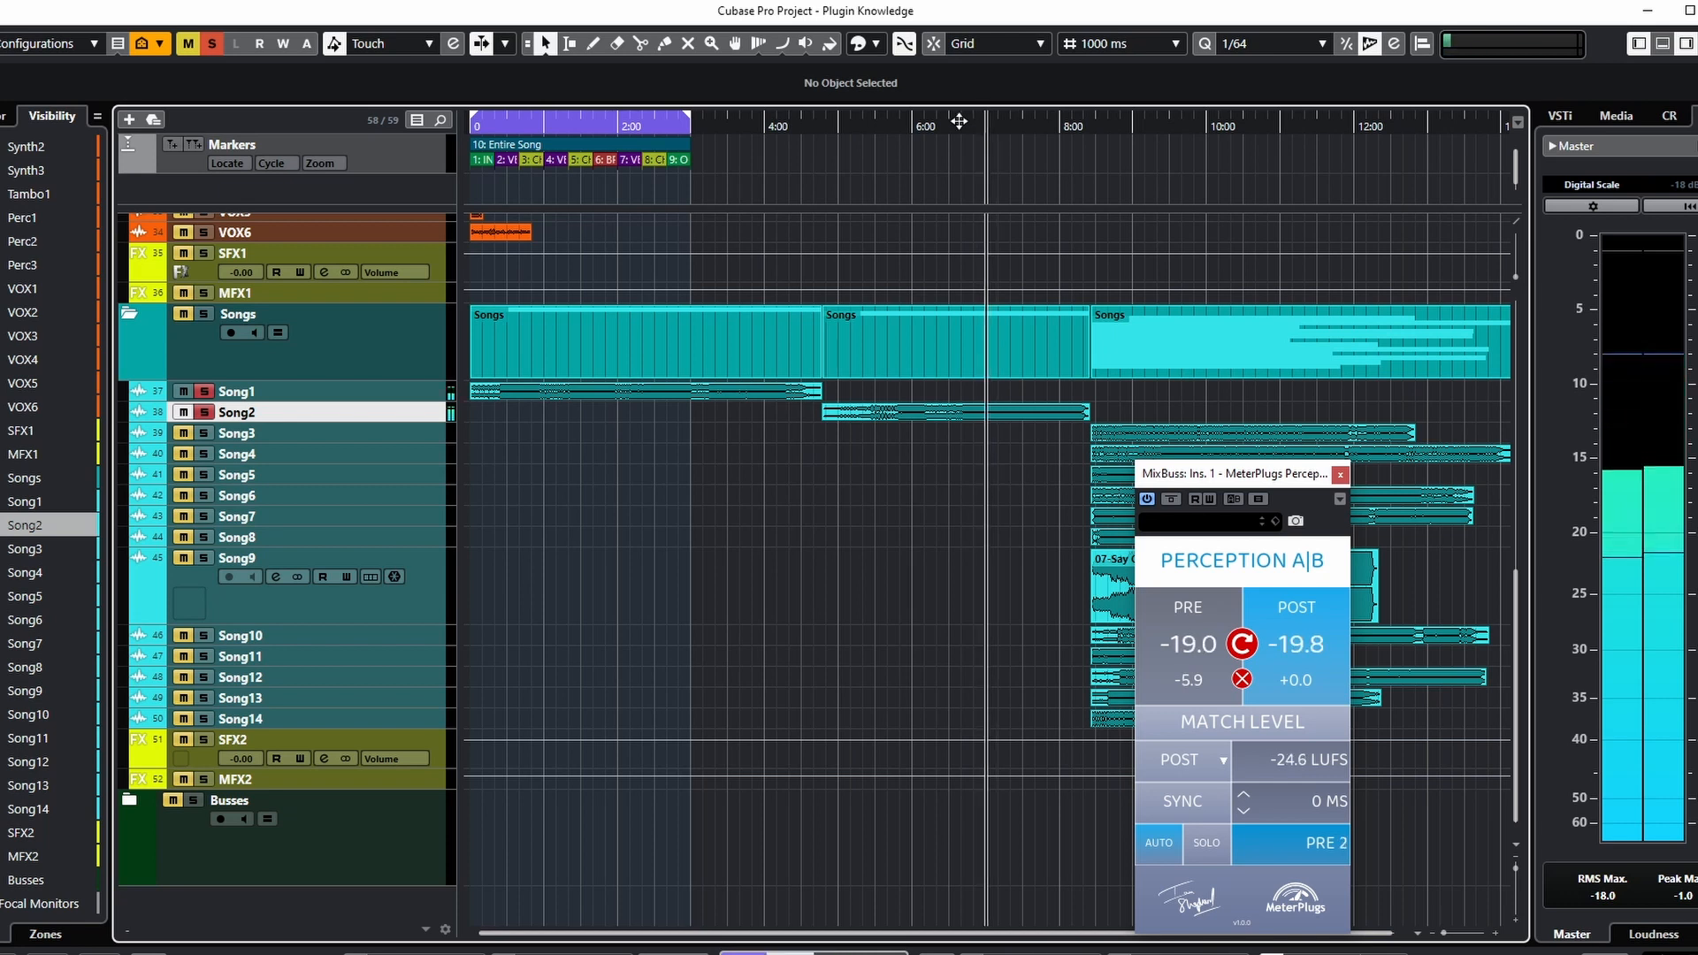
Step: Stop playback and switch MixBuss's match reference to REF
left_click(1211, 761)
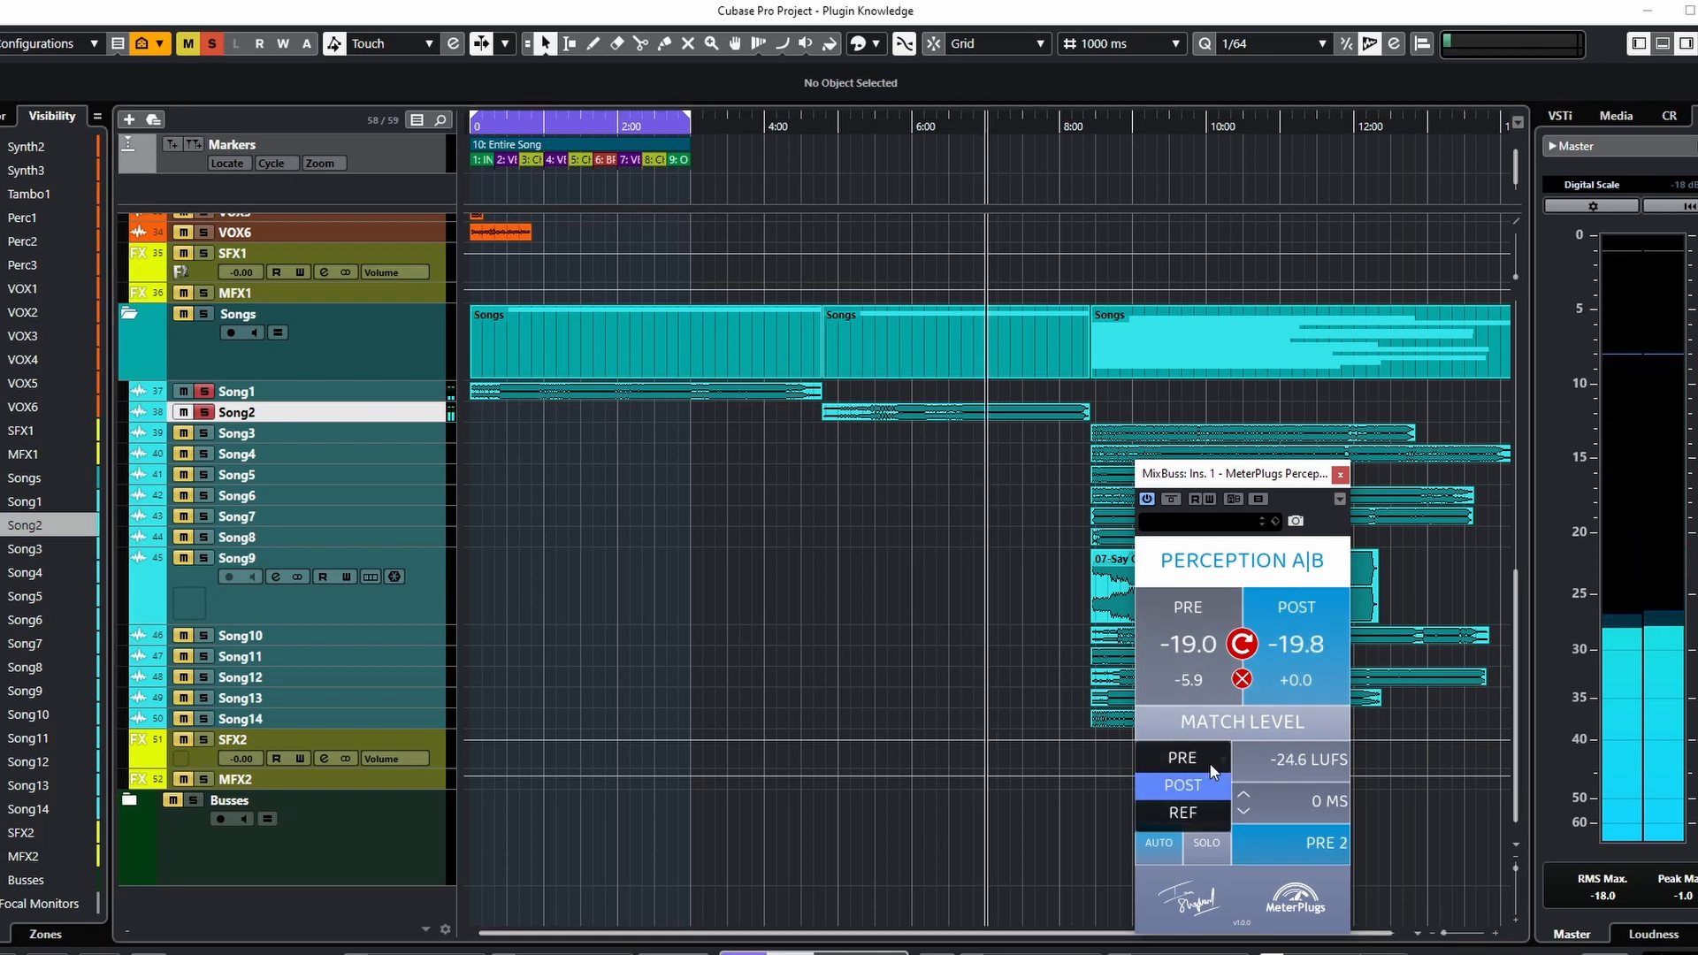
left_click(1183, 812)
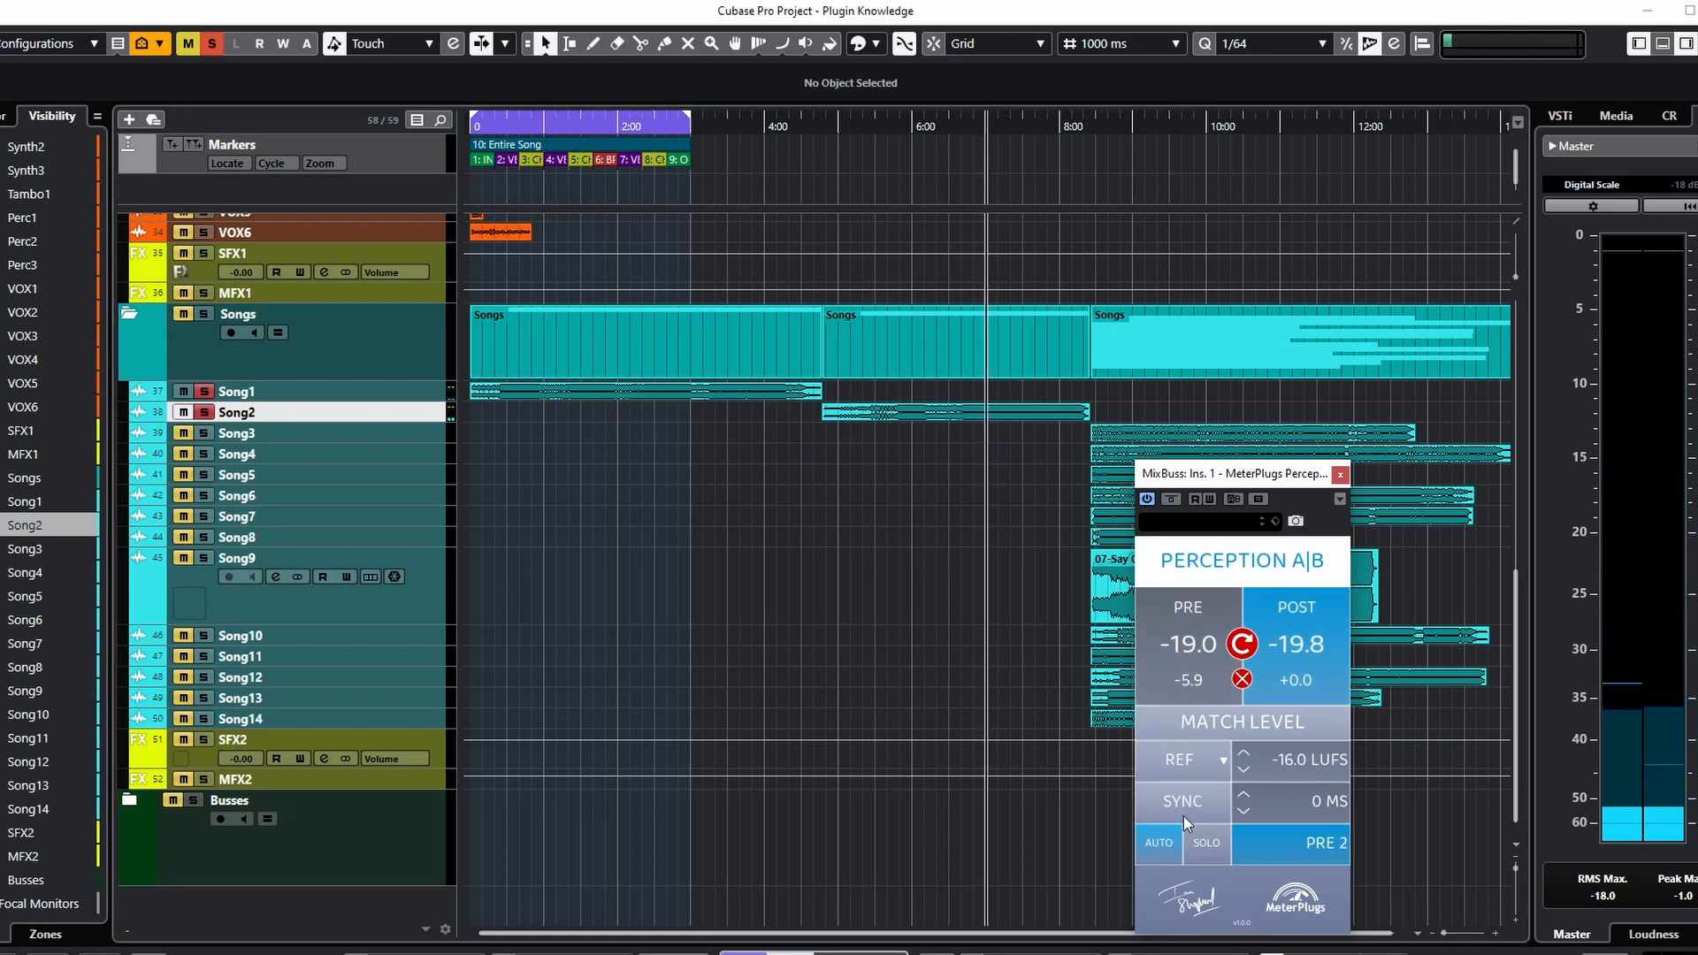
Step: Set MixBuss's reference level to -24.0 LUFS in Perception A|B
left_click(1244, 755)
left_click(1244, 771)
left_click(1244, 771)
left_click(1243, 771)
left_click(1243, 771)
left_click(1243, 771)
left_click(1244, 771)
left_click(1244, 771)
left_click(1244, 771)
left_click(1243, 771)
left_click(1243, 771)
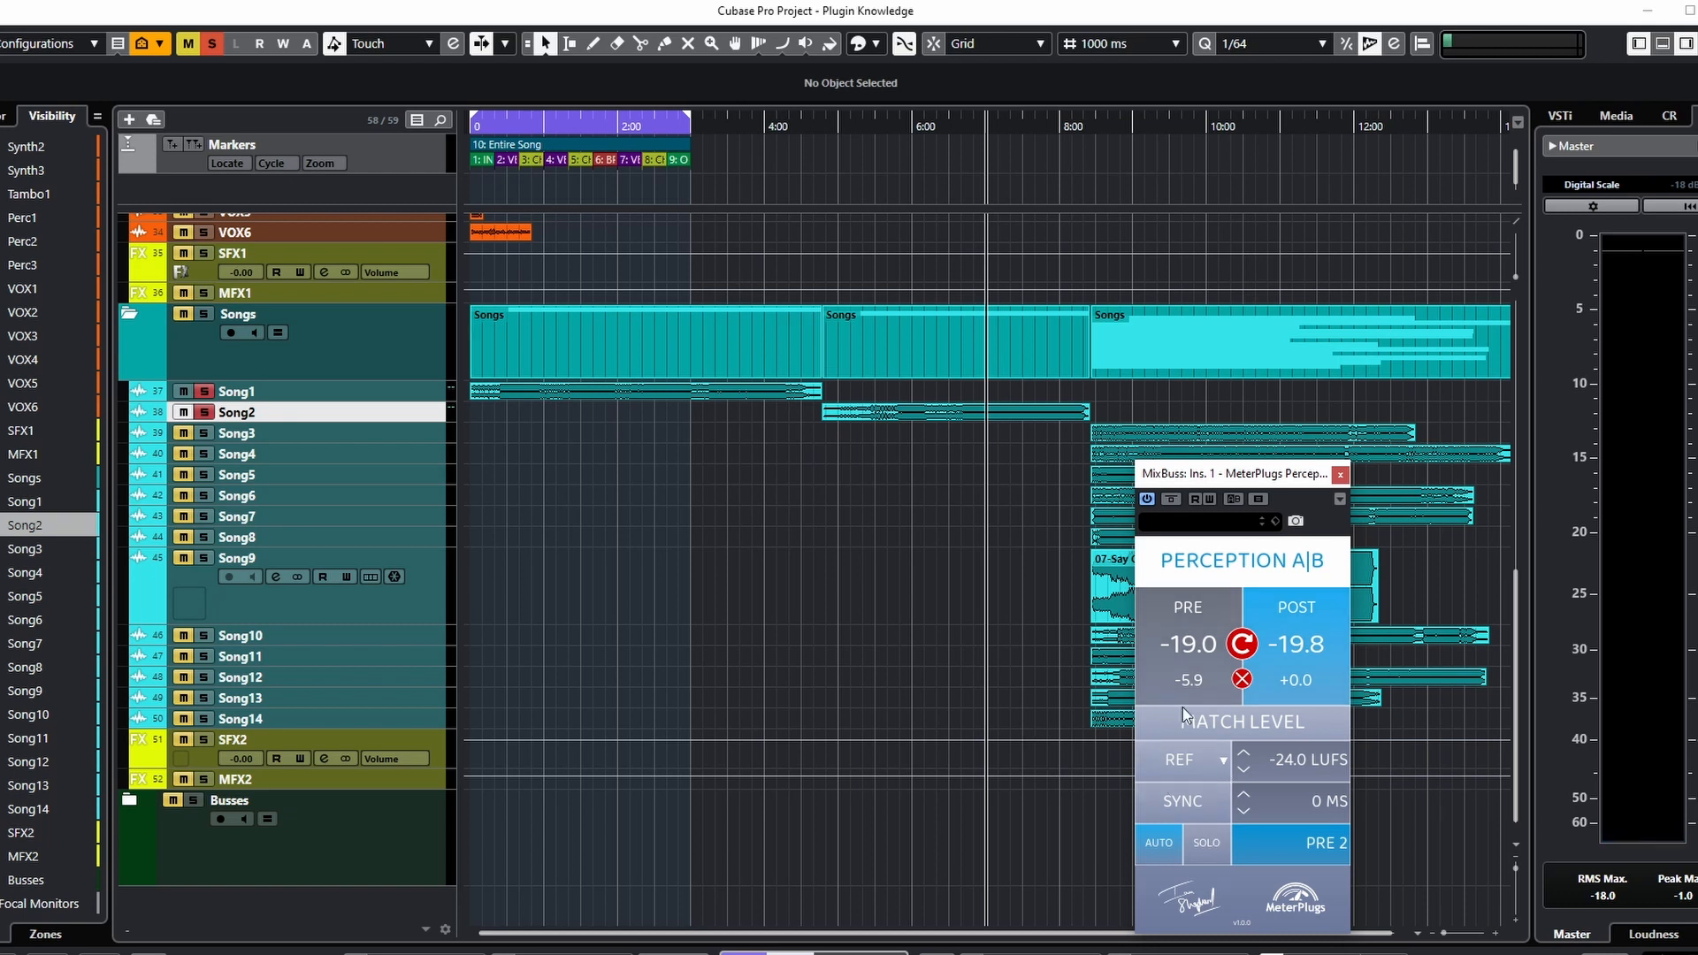
Step: Play Song2 and Song1 in turn, level-matching PRE 2 and PRE 1 to the -24.0 LUFS reference on MixBuss, and stop playback
key("space")
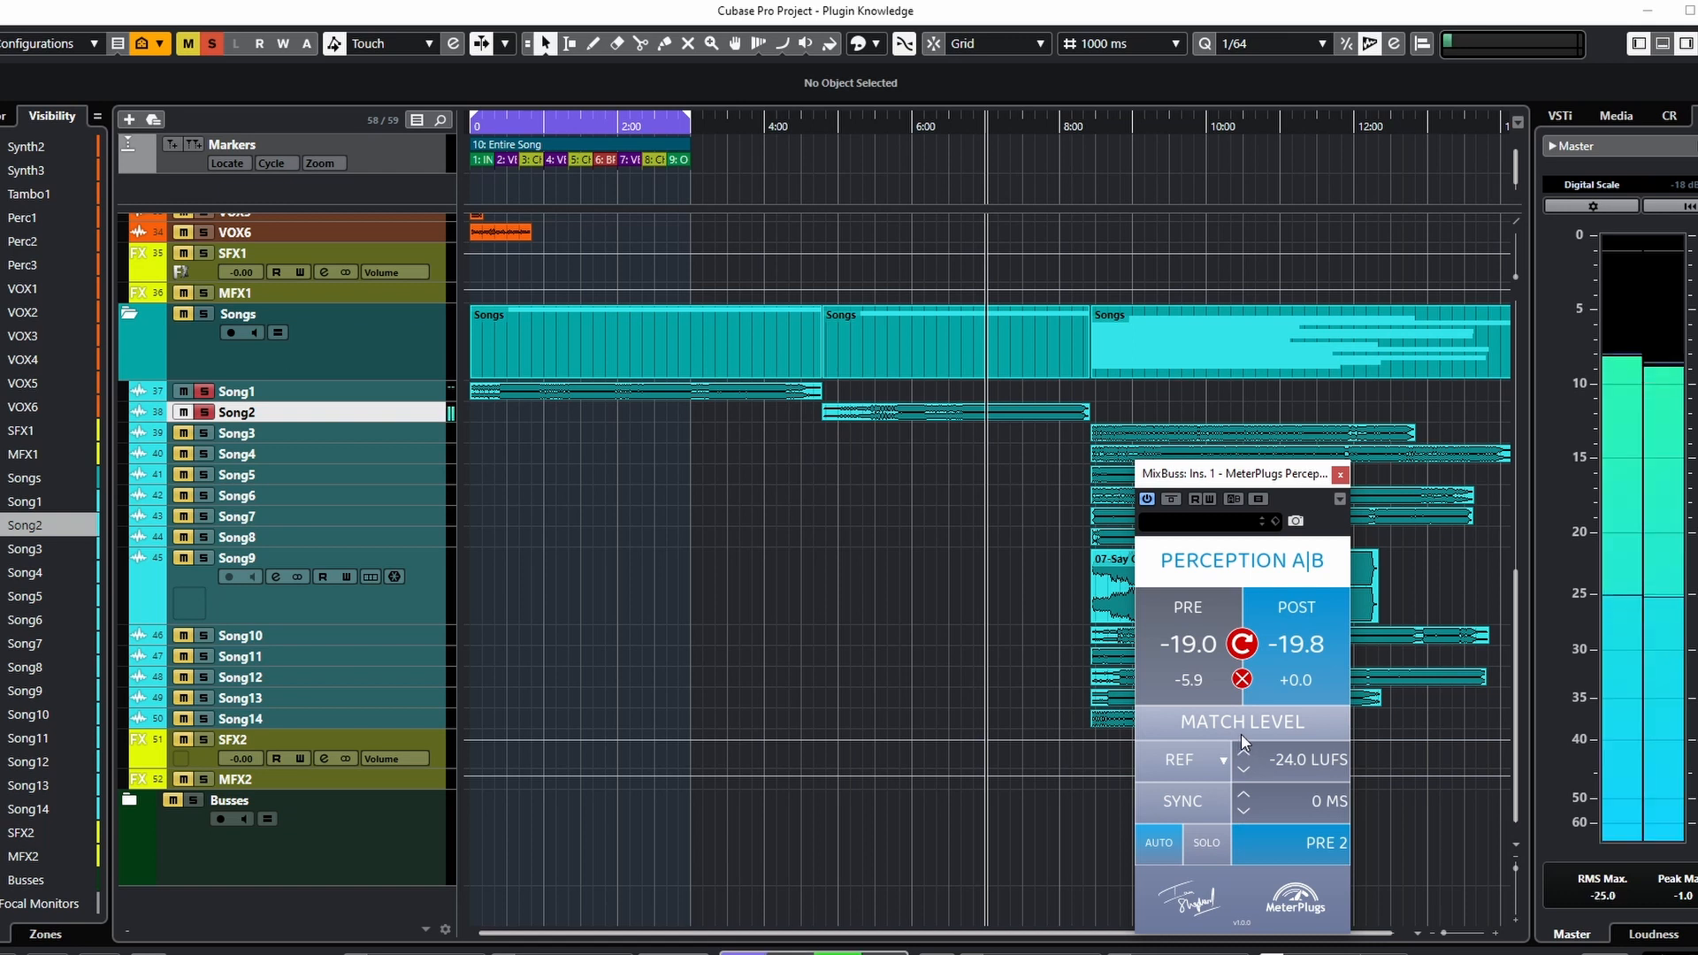
left_click(1243, 727)
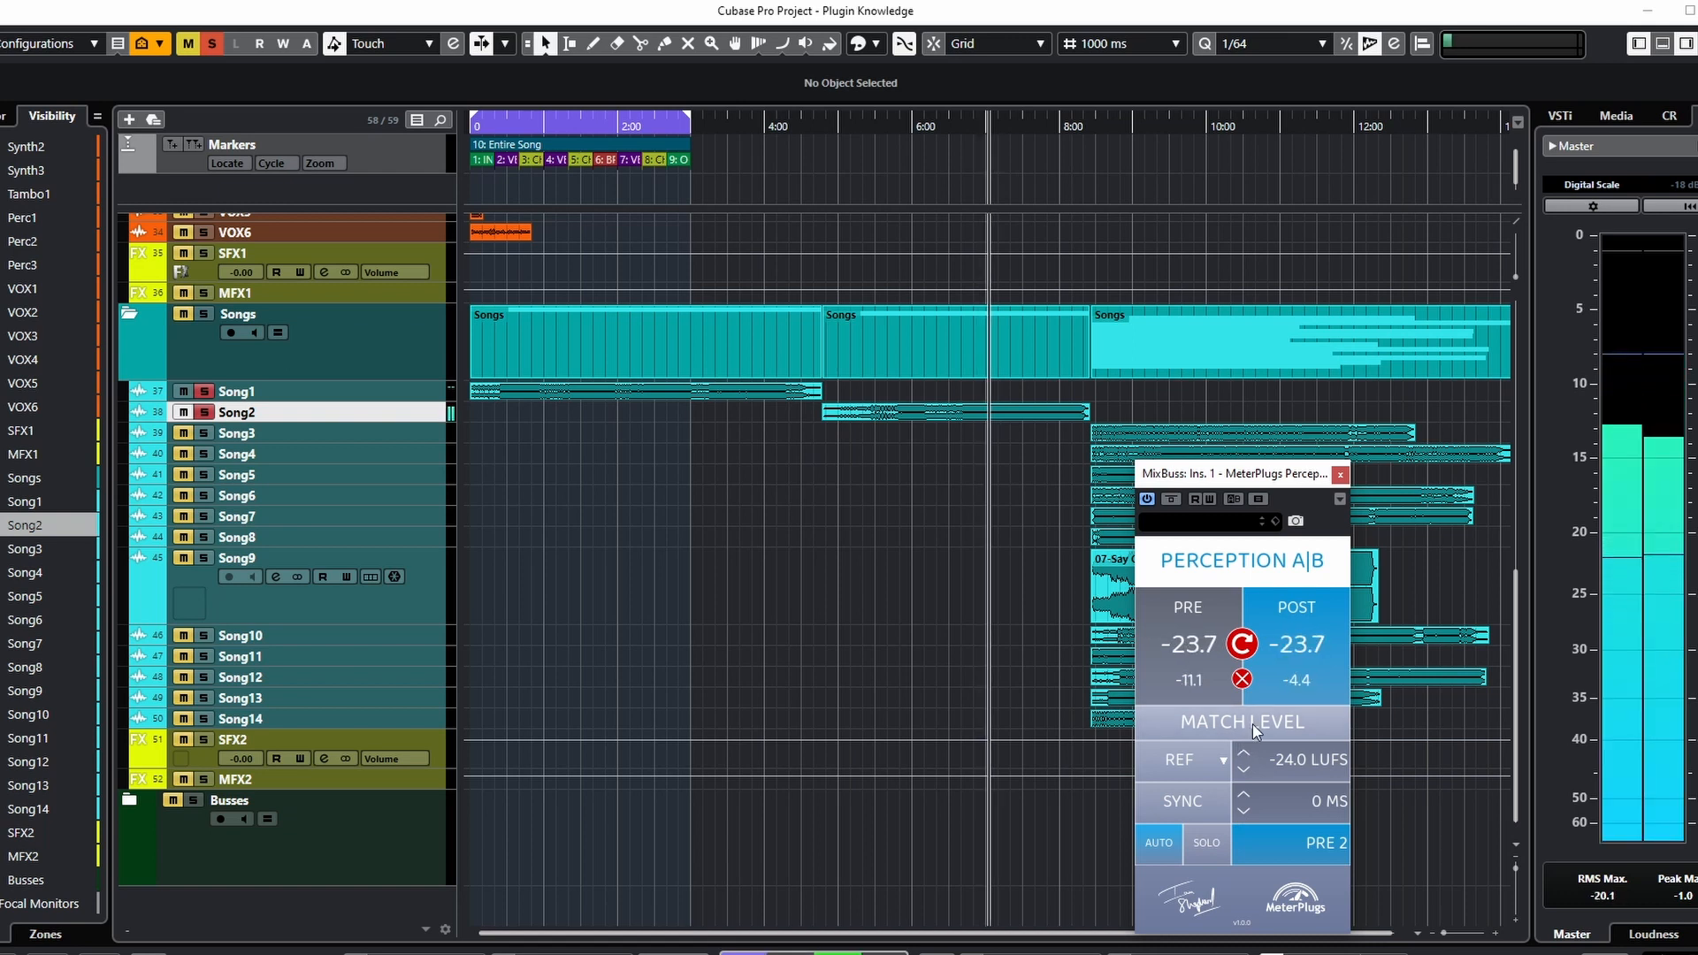
left_click(753, 129)
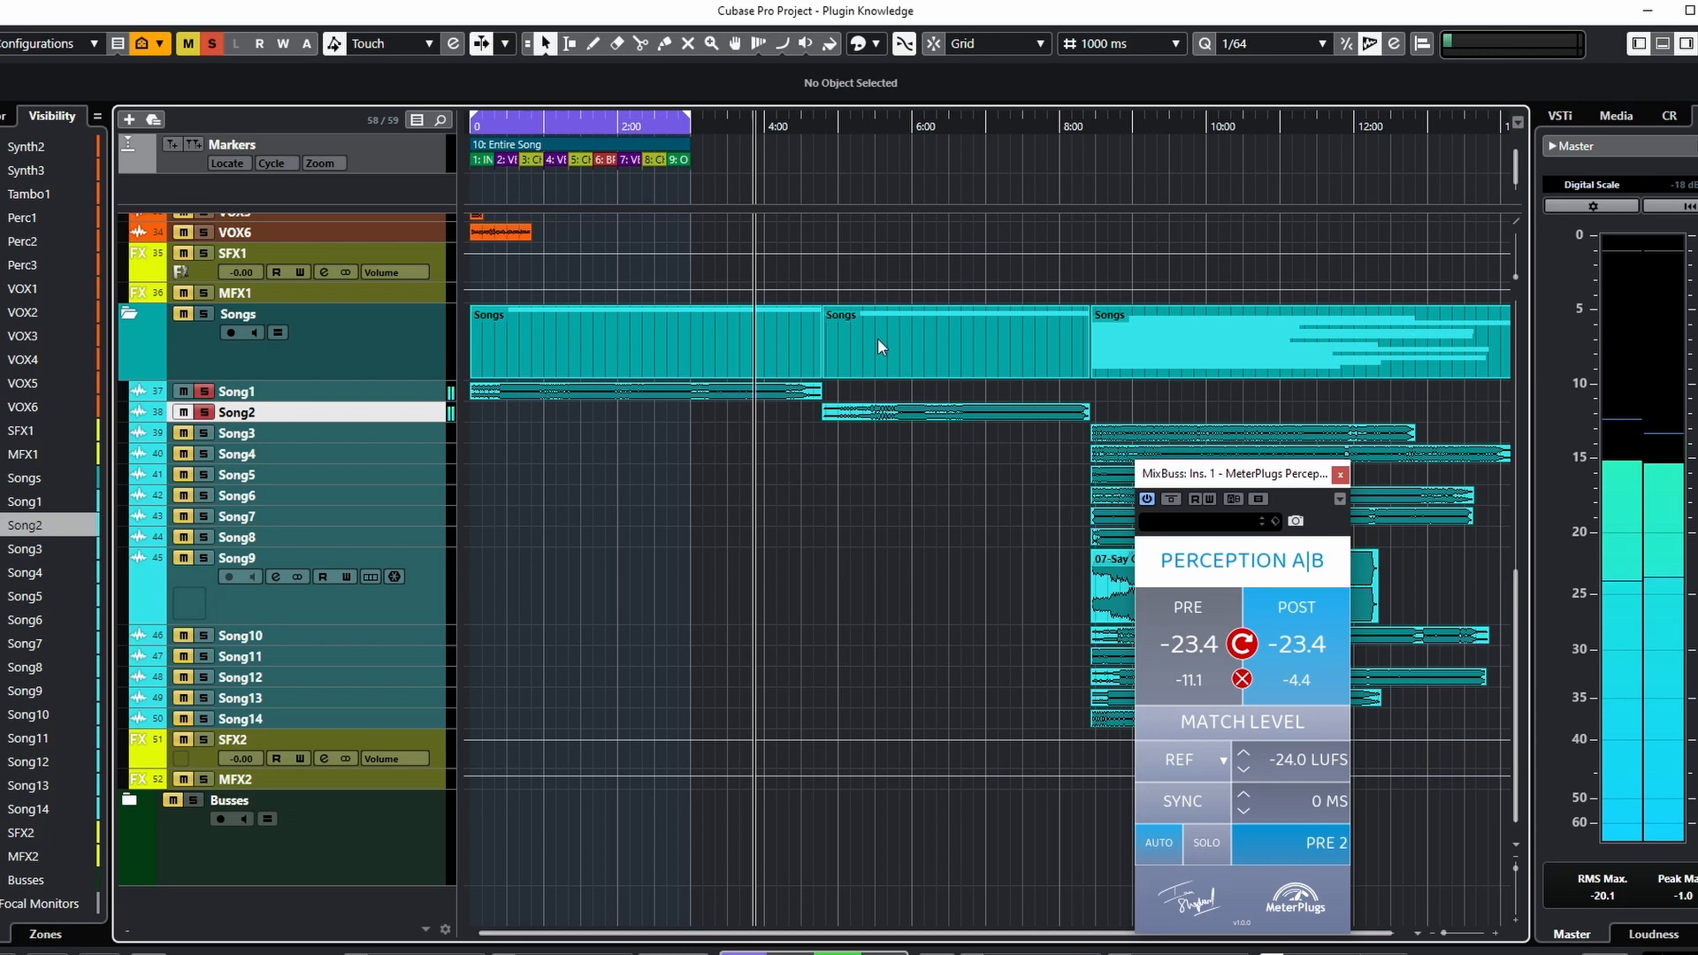
left_click(1246, 725)
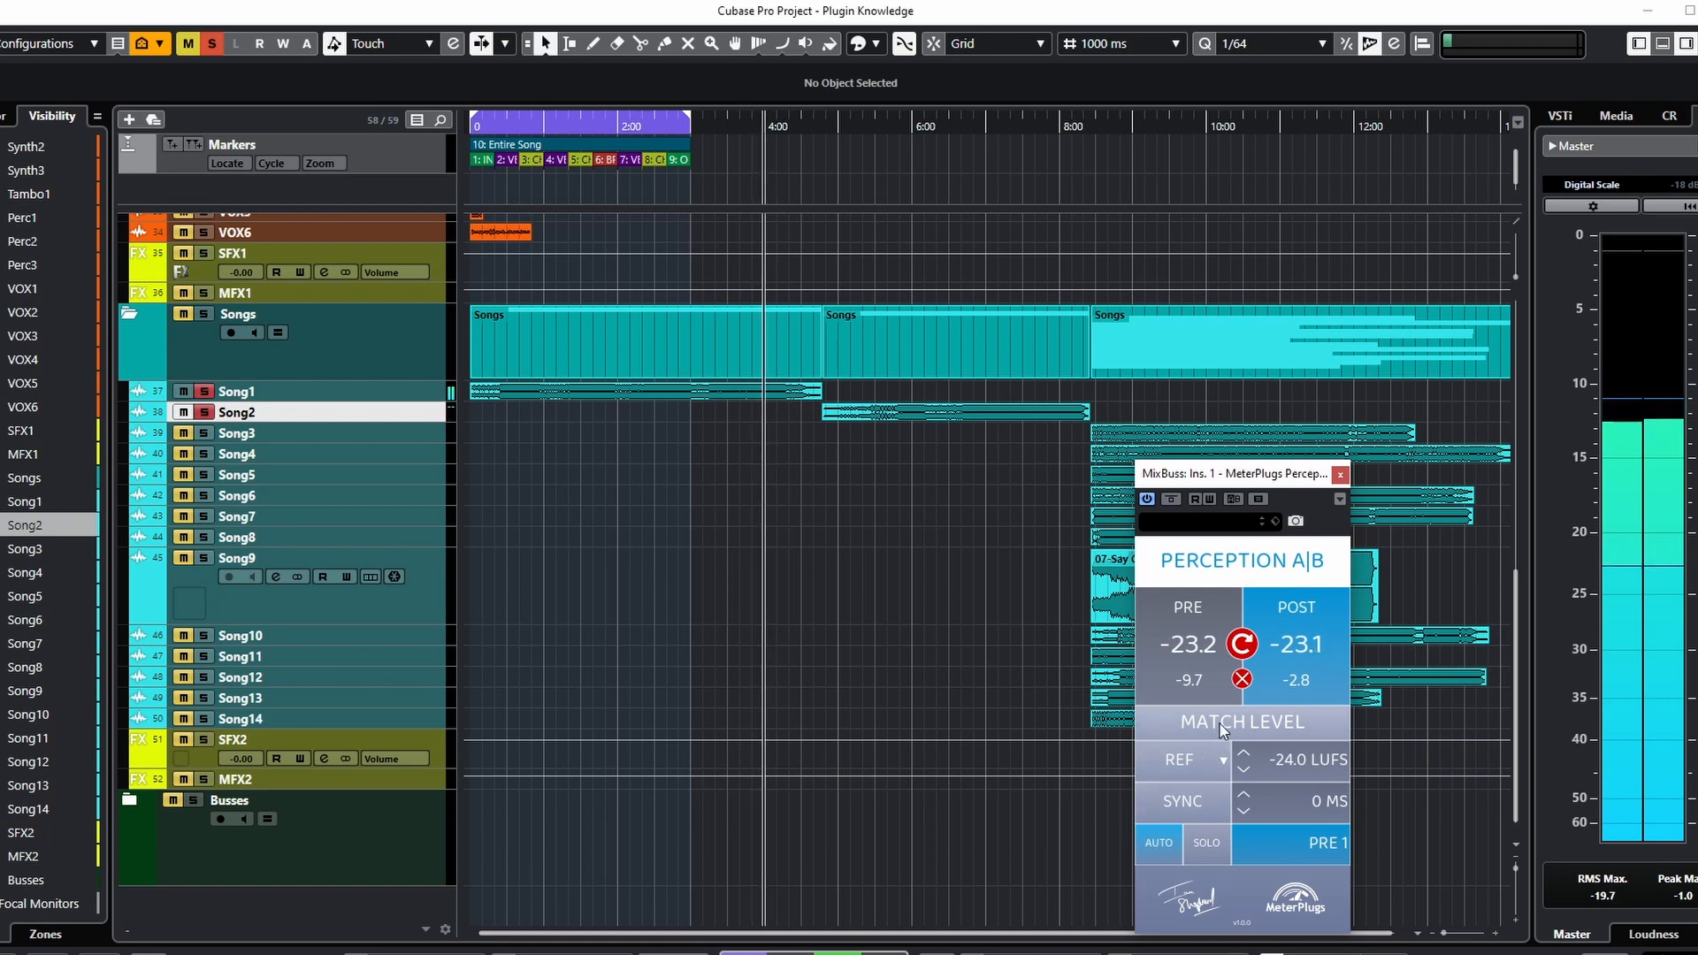
key("space")
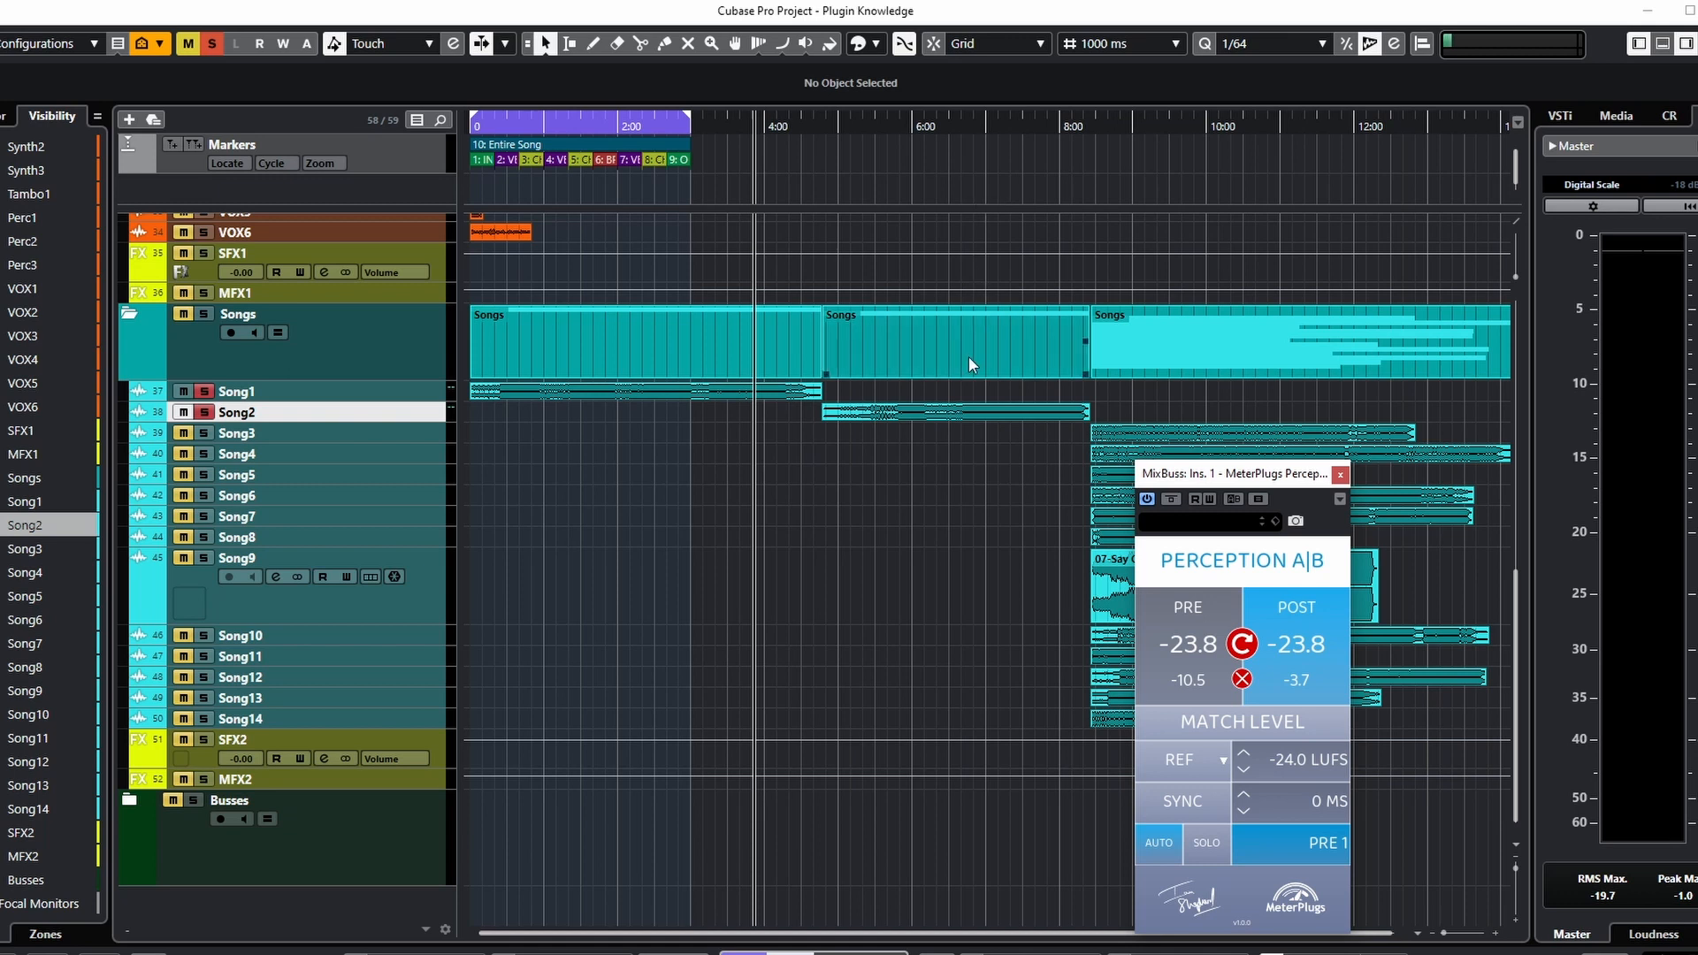
Step: Restart playback and jump between Song1 and Song2 to compare their reference-matched POST levels
key("space")
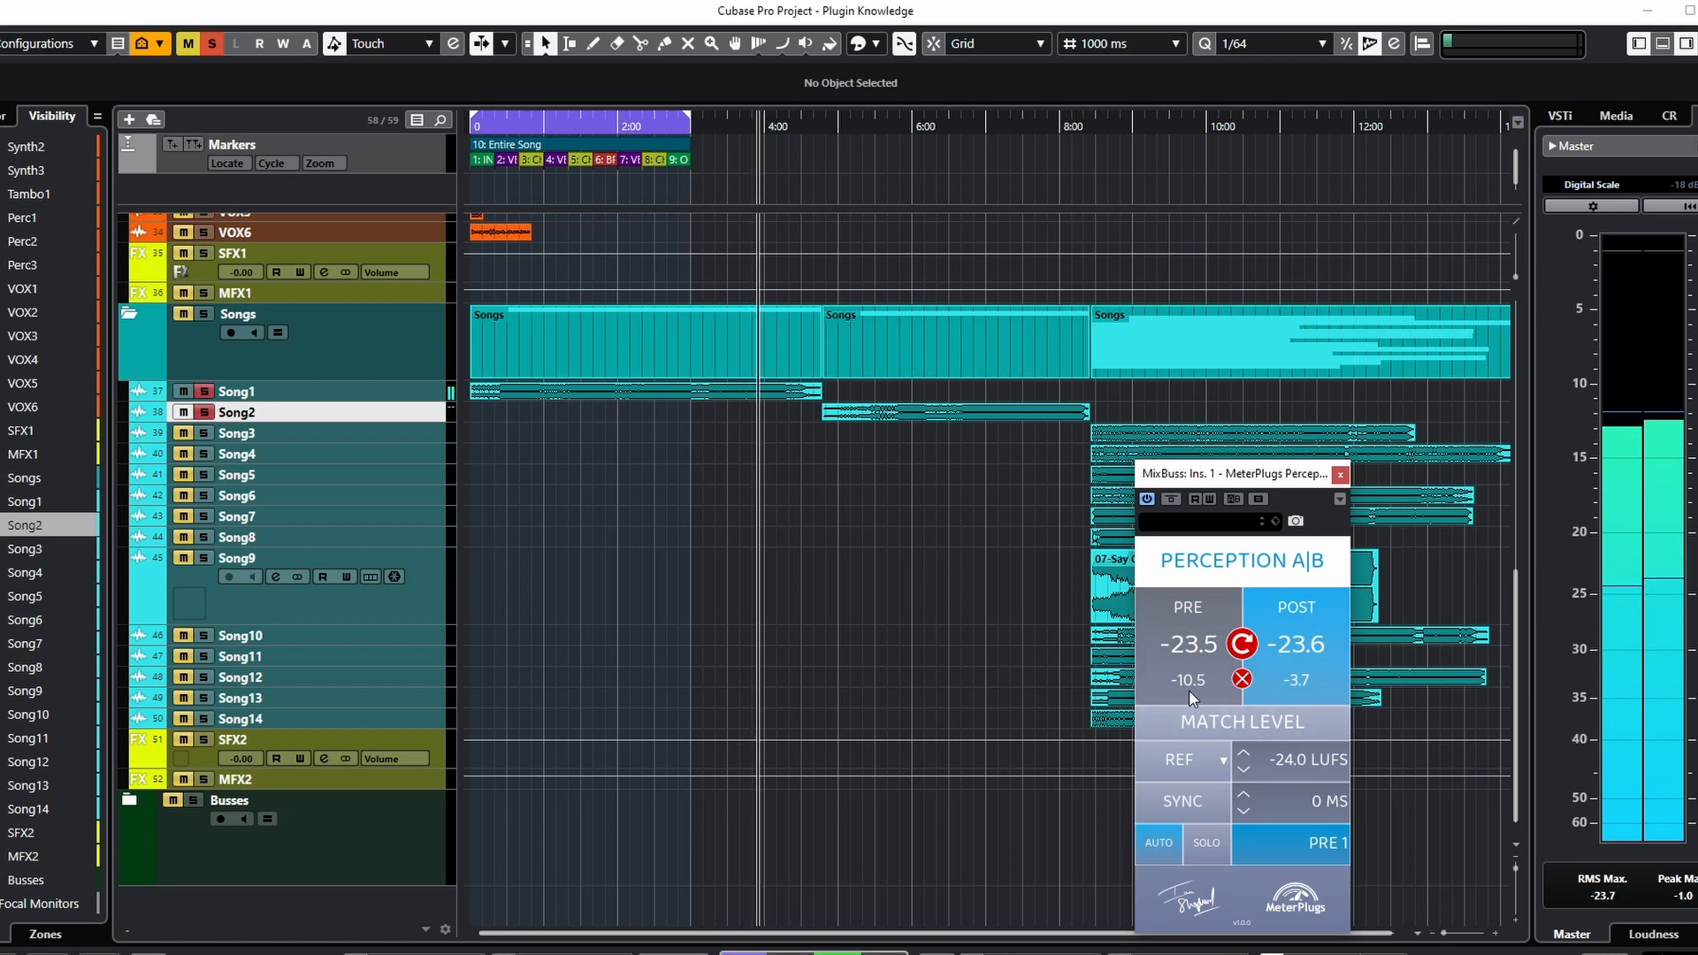
left_click(996, 127)
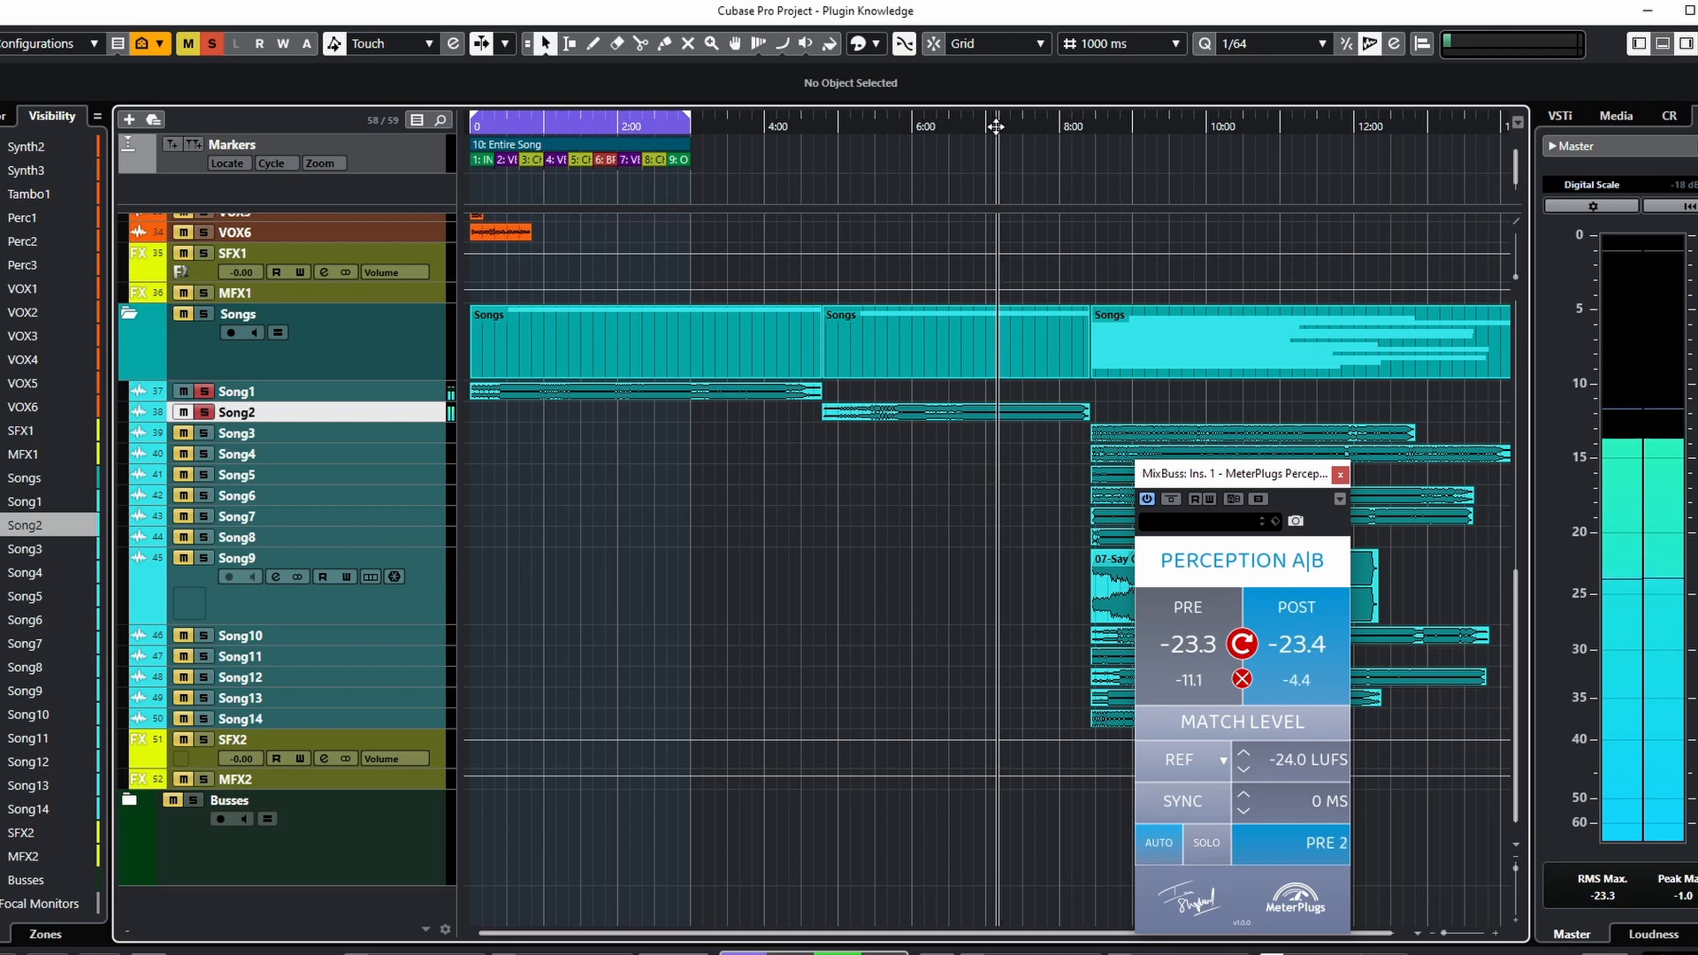
left_click(765, 127)
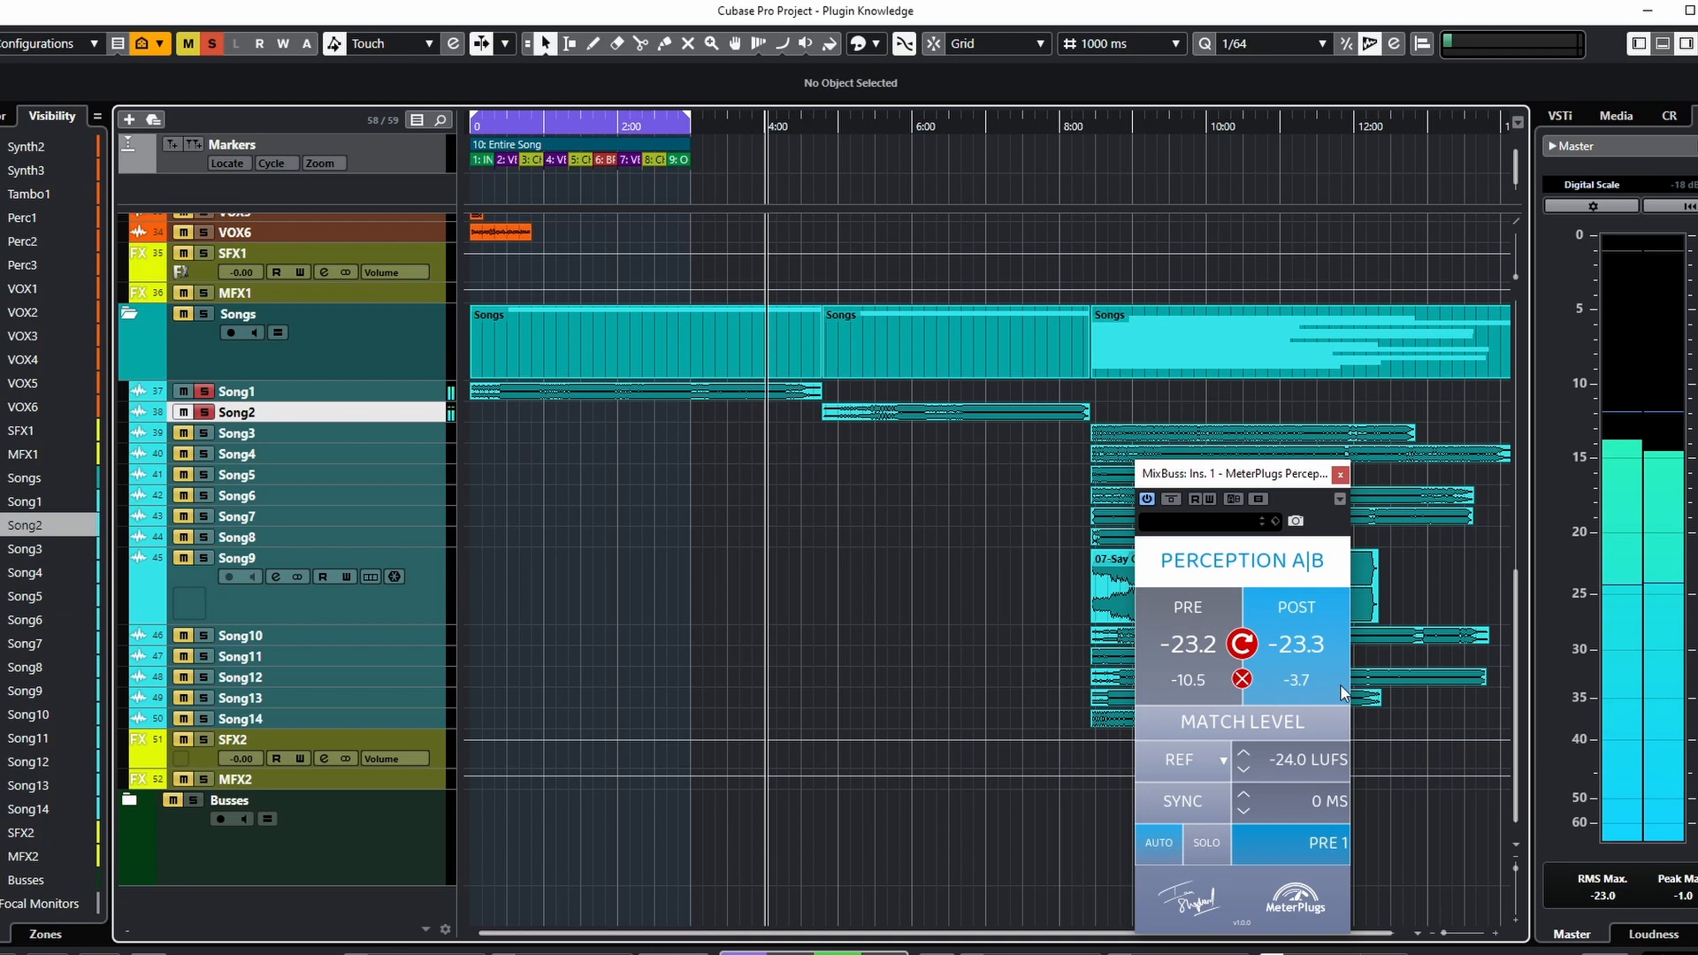
left_click(1001, 127)
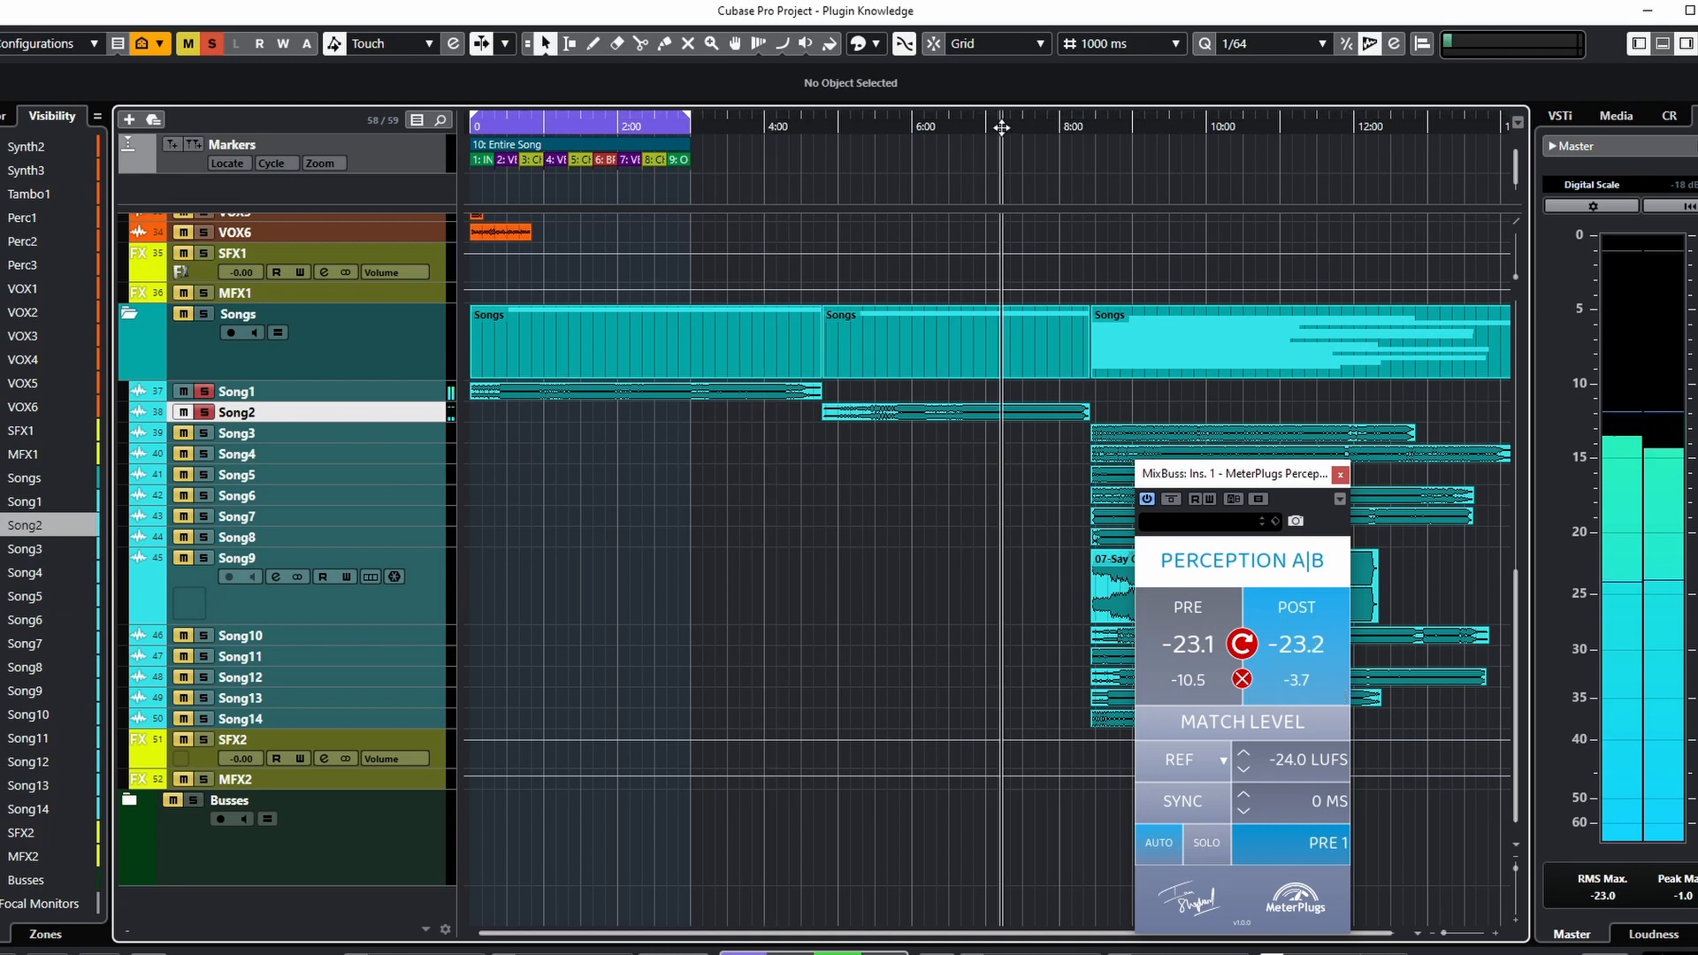
Step: Switch MixBuss between PRE and POST while playing Song2 and Song1 to compare the matched signals
left_click(1183, 659)
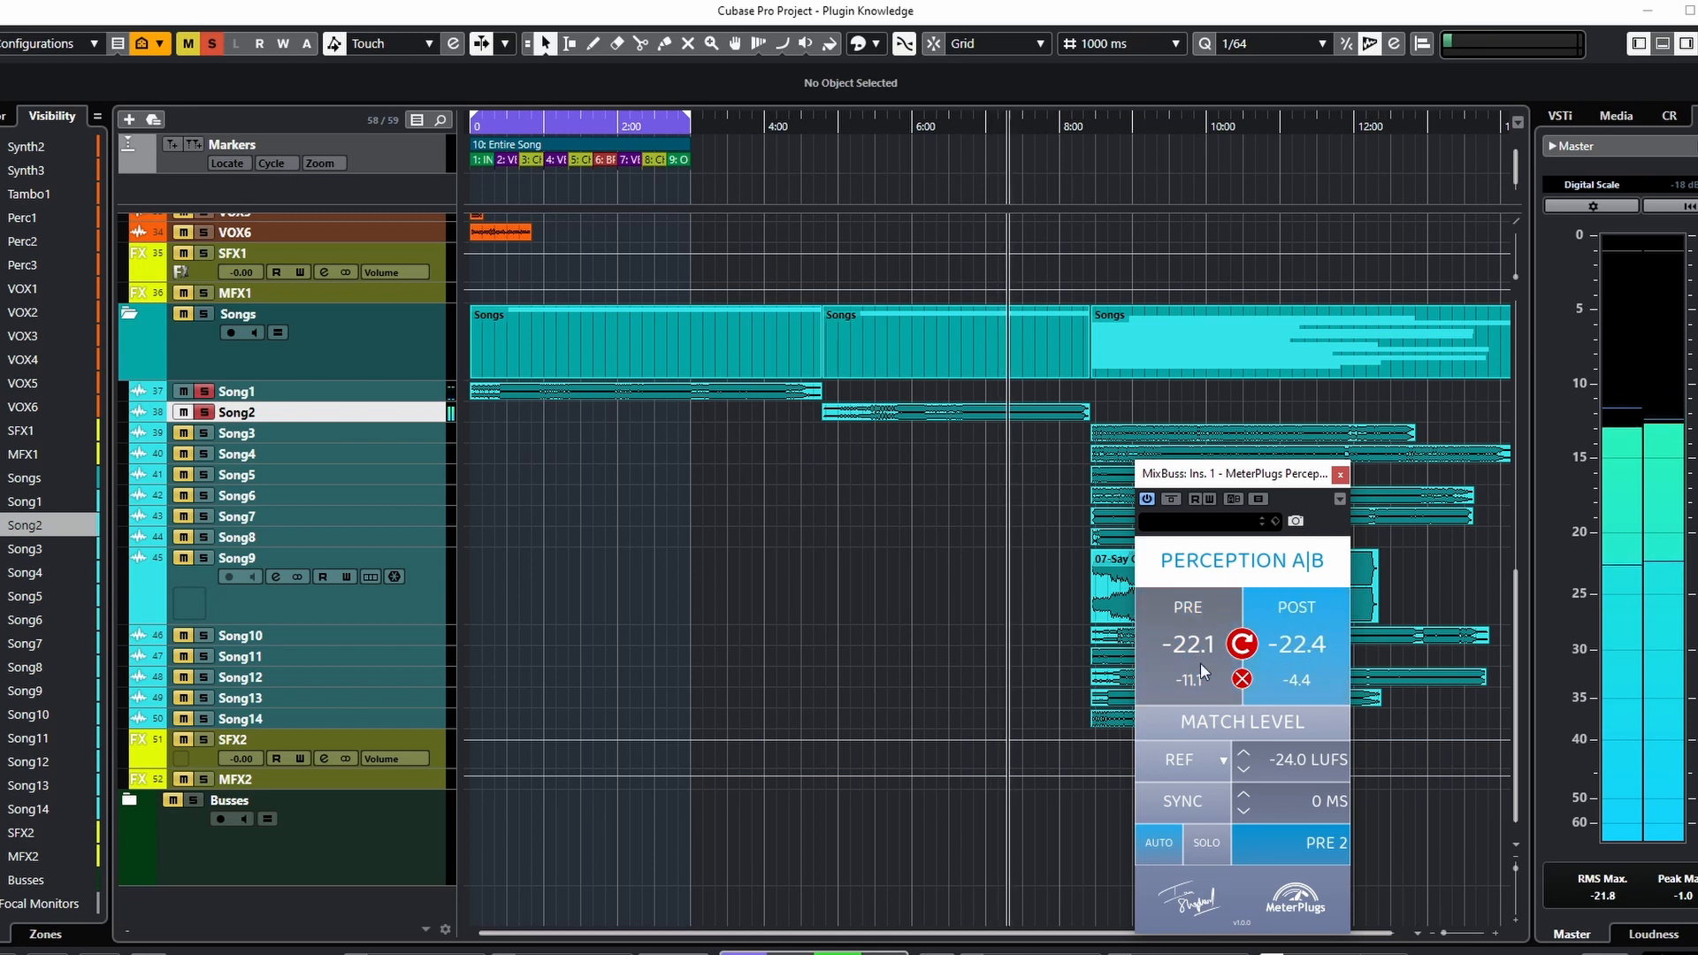
left_click(759, 131)
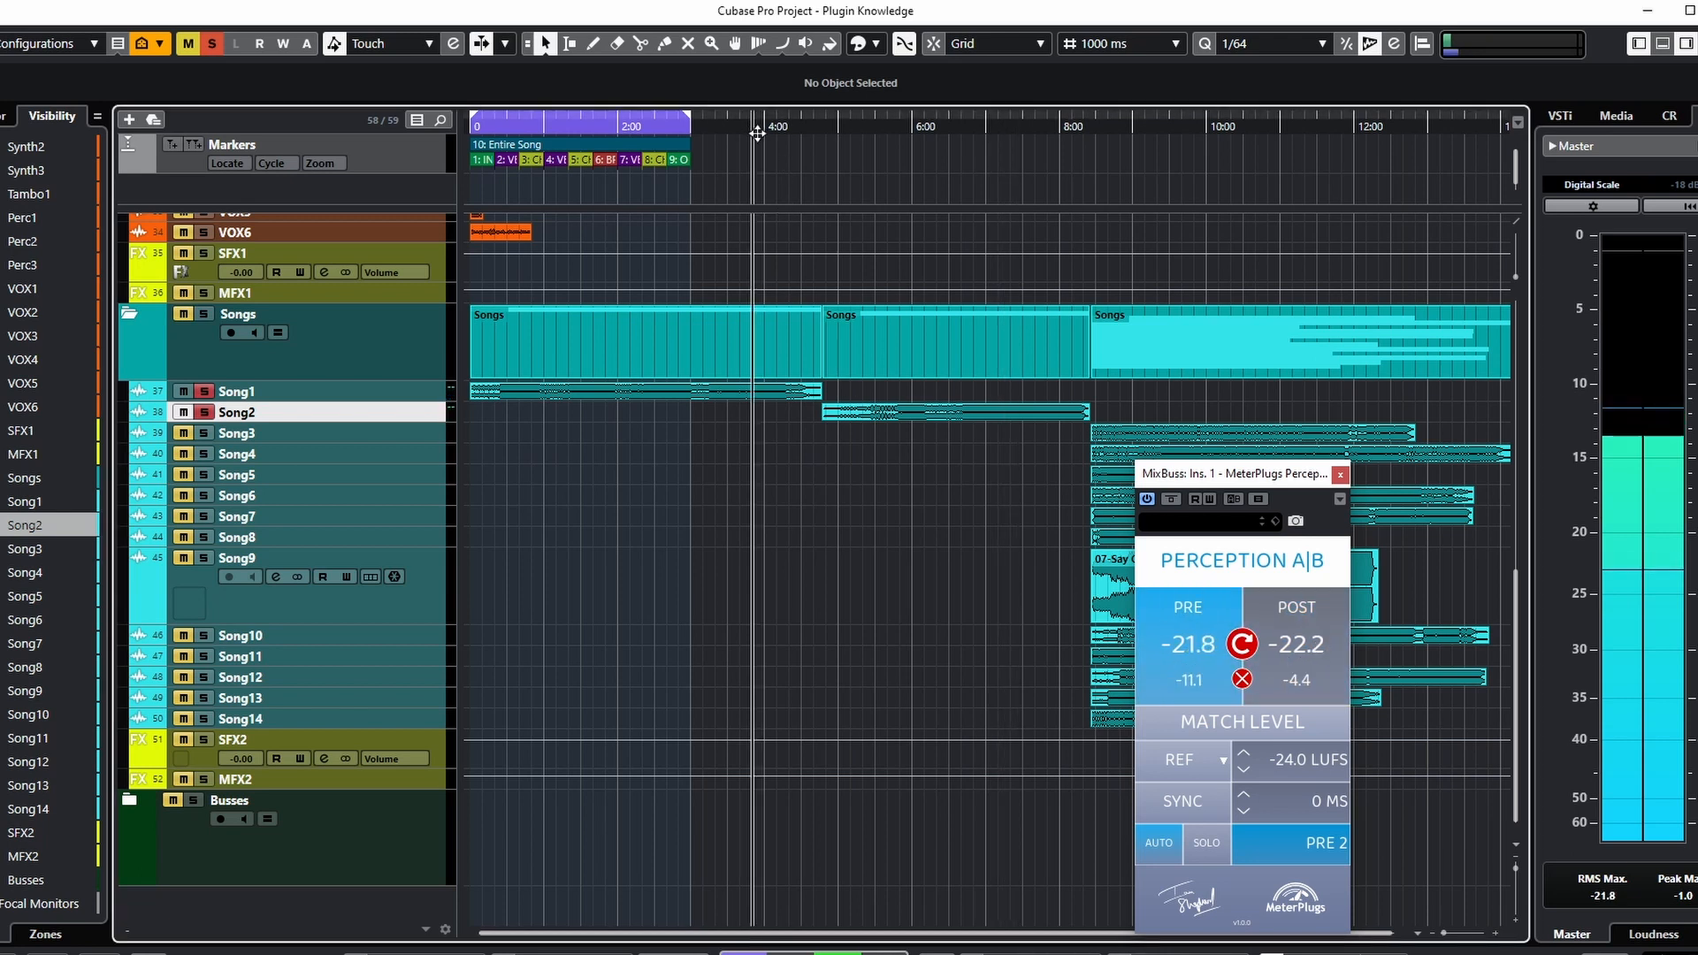
left_click(1296, 649)
left_click(1196, 646)
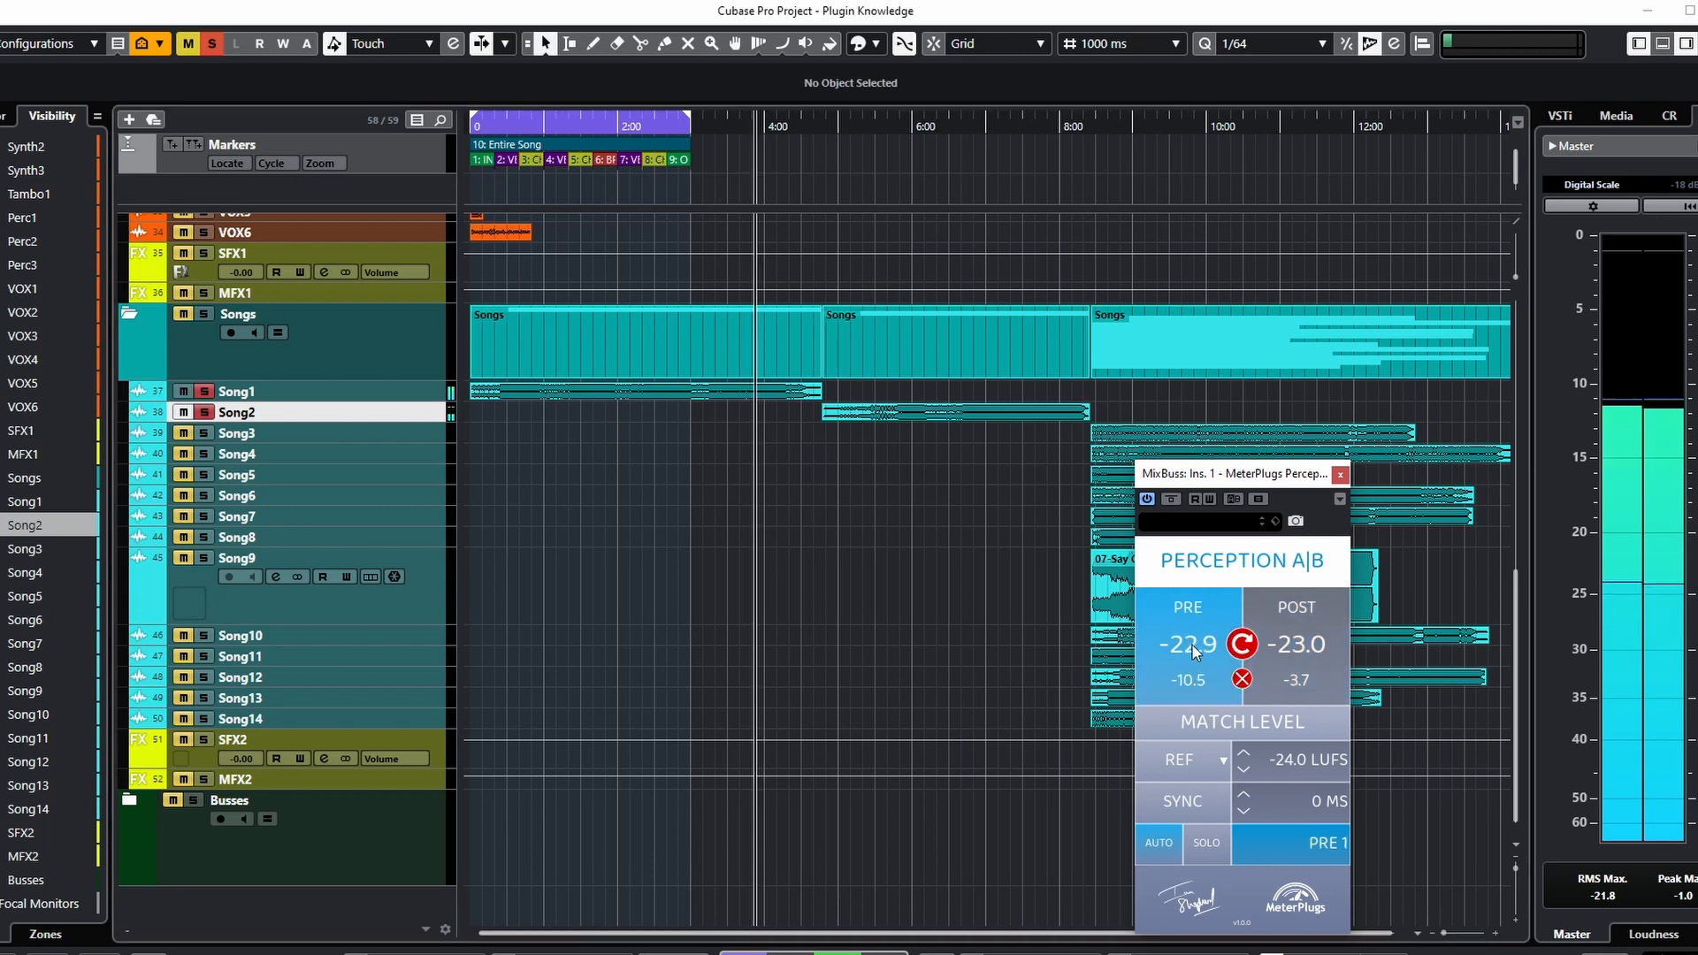
Step: In the MixConsole, load Decapitator into Song1's second insert slot and close its window
key("F3")
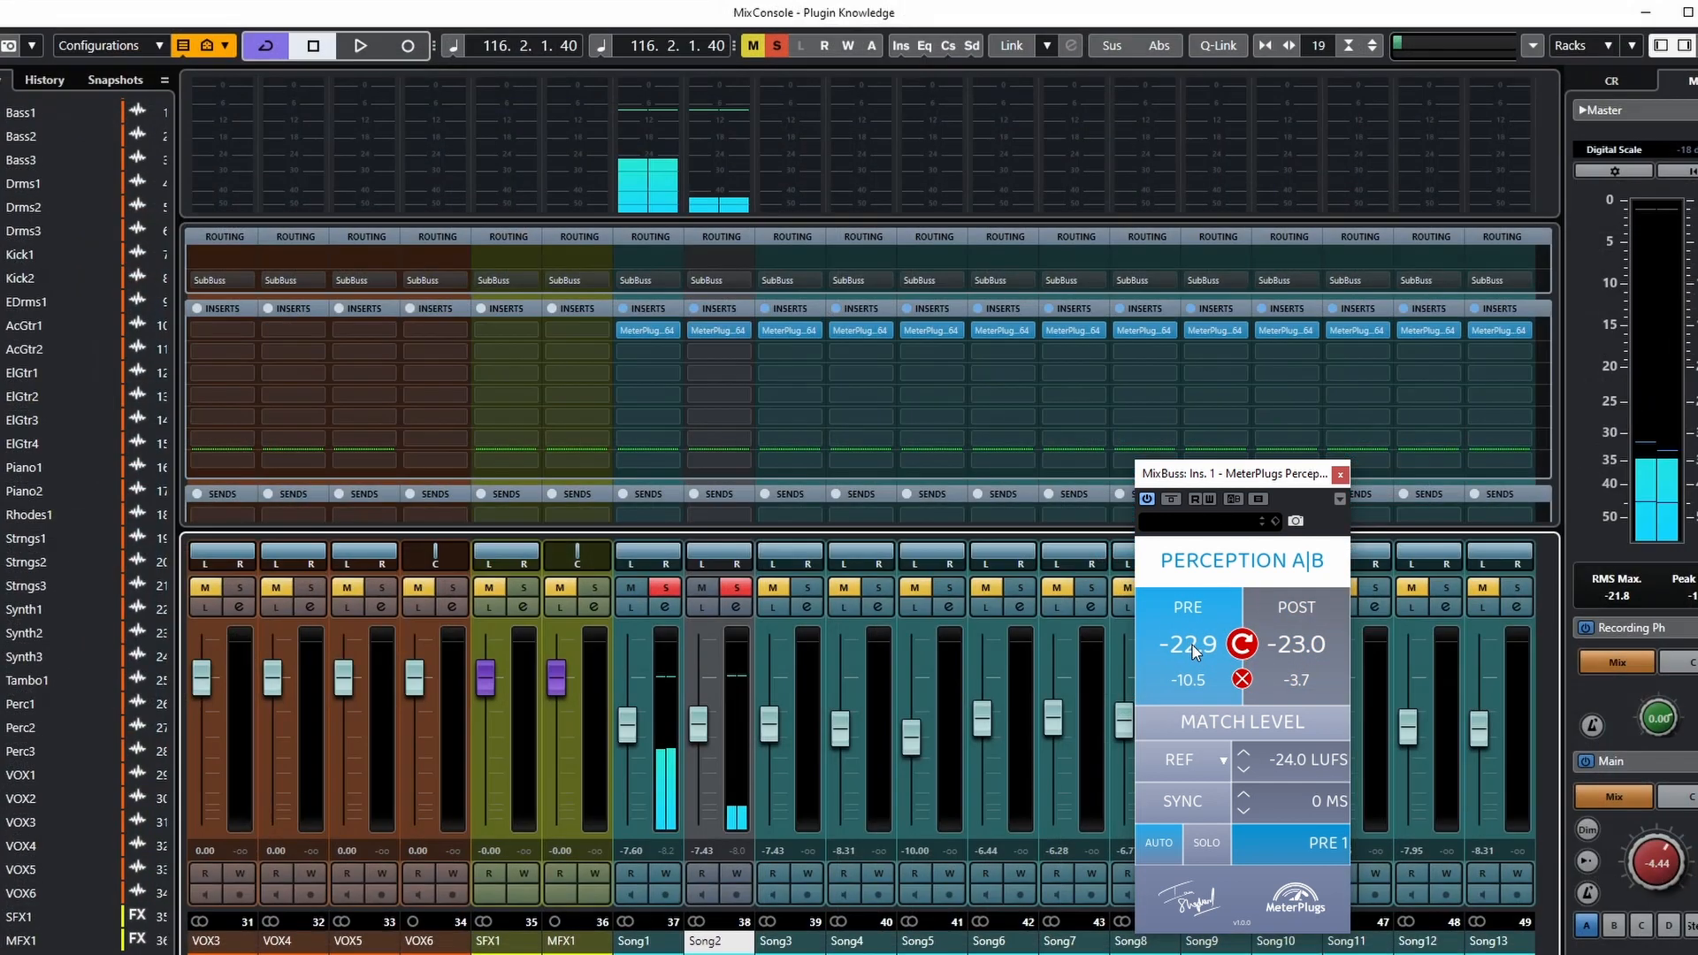
left_click(655, 353)
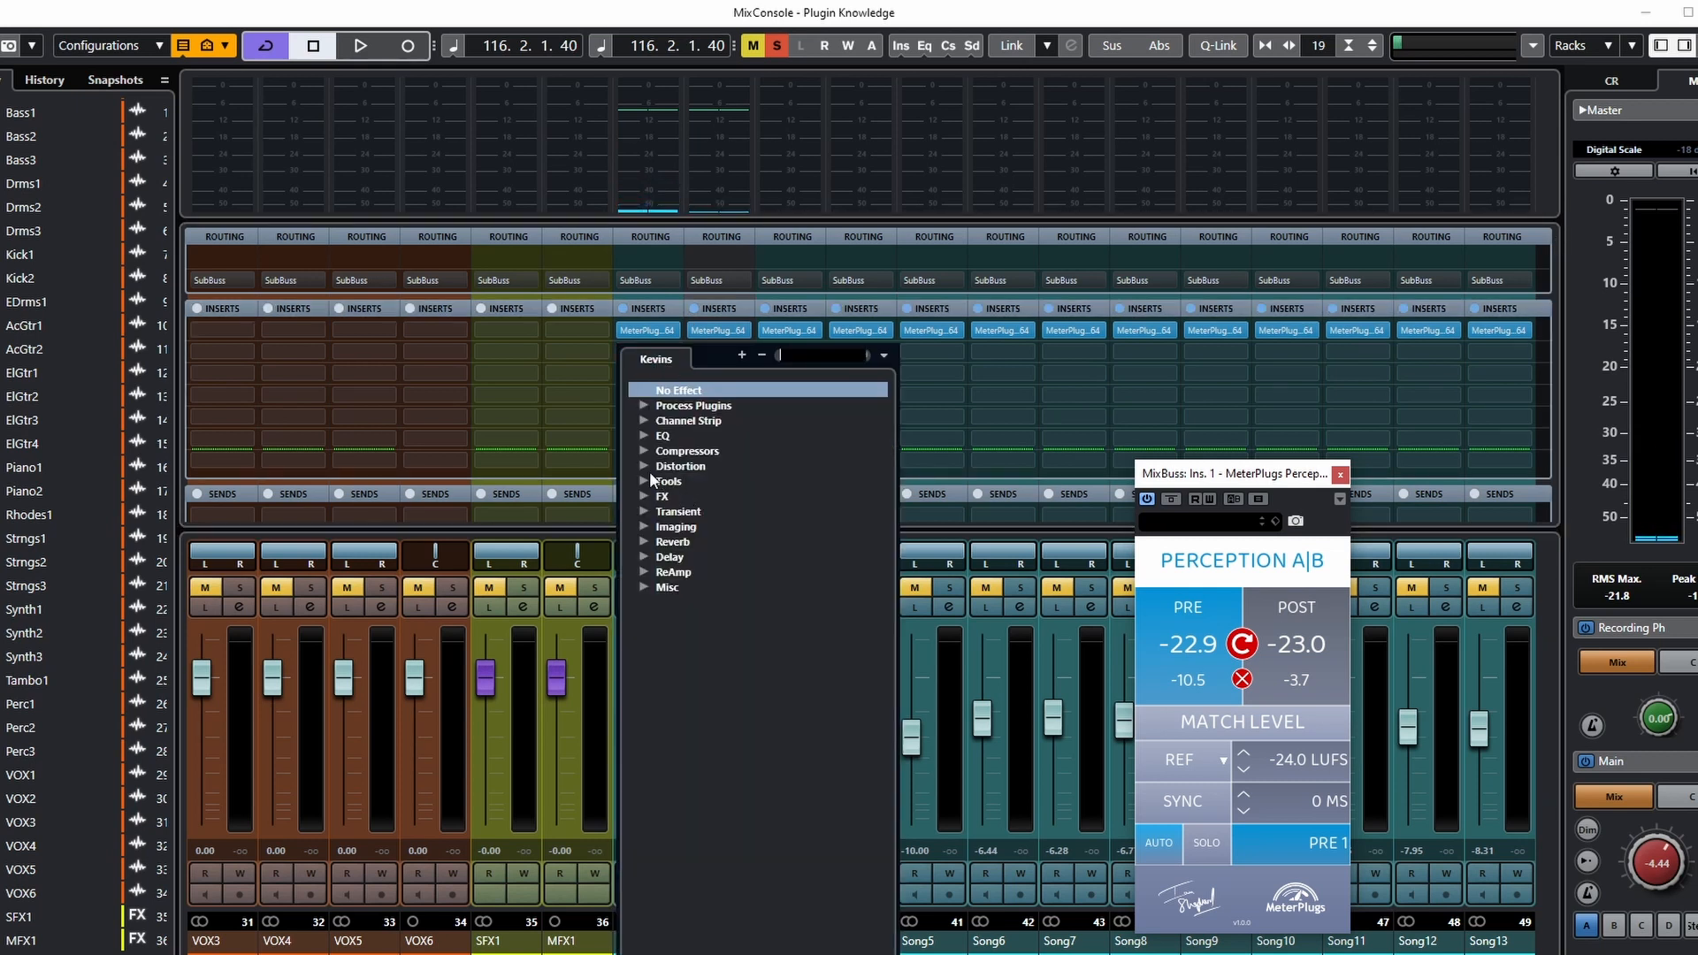
left_click(647, 469)
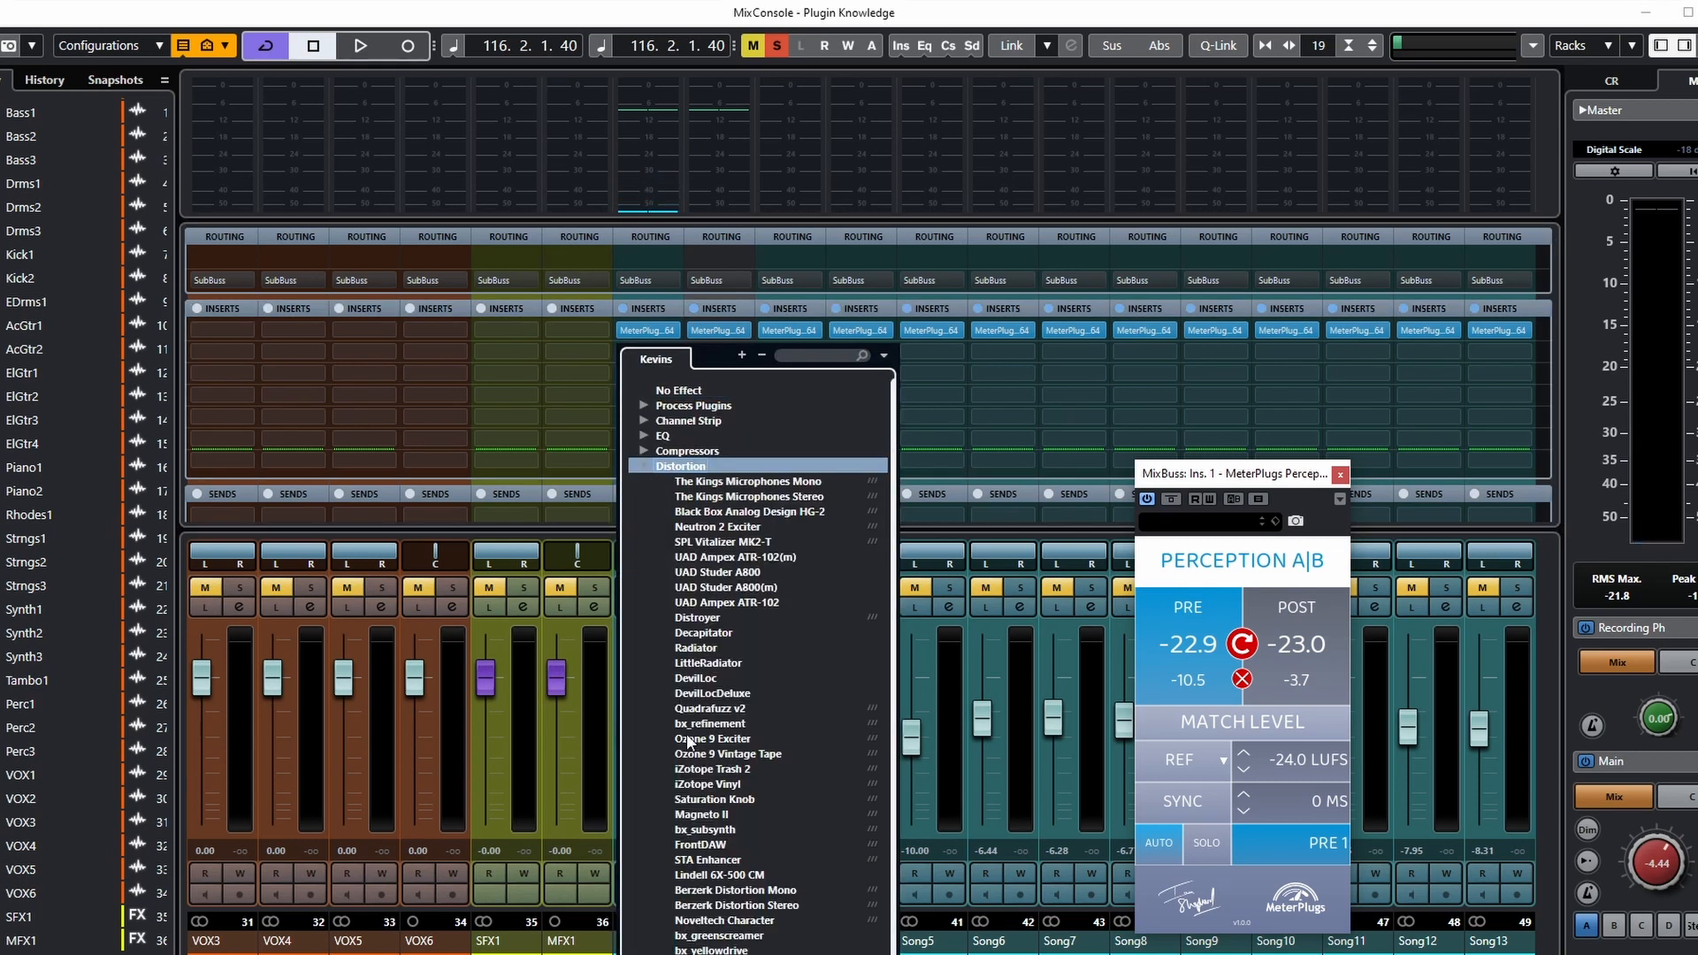
left_click(693, 647)
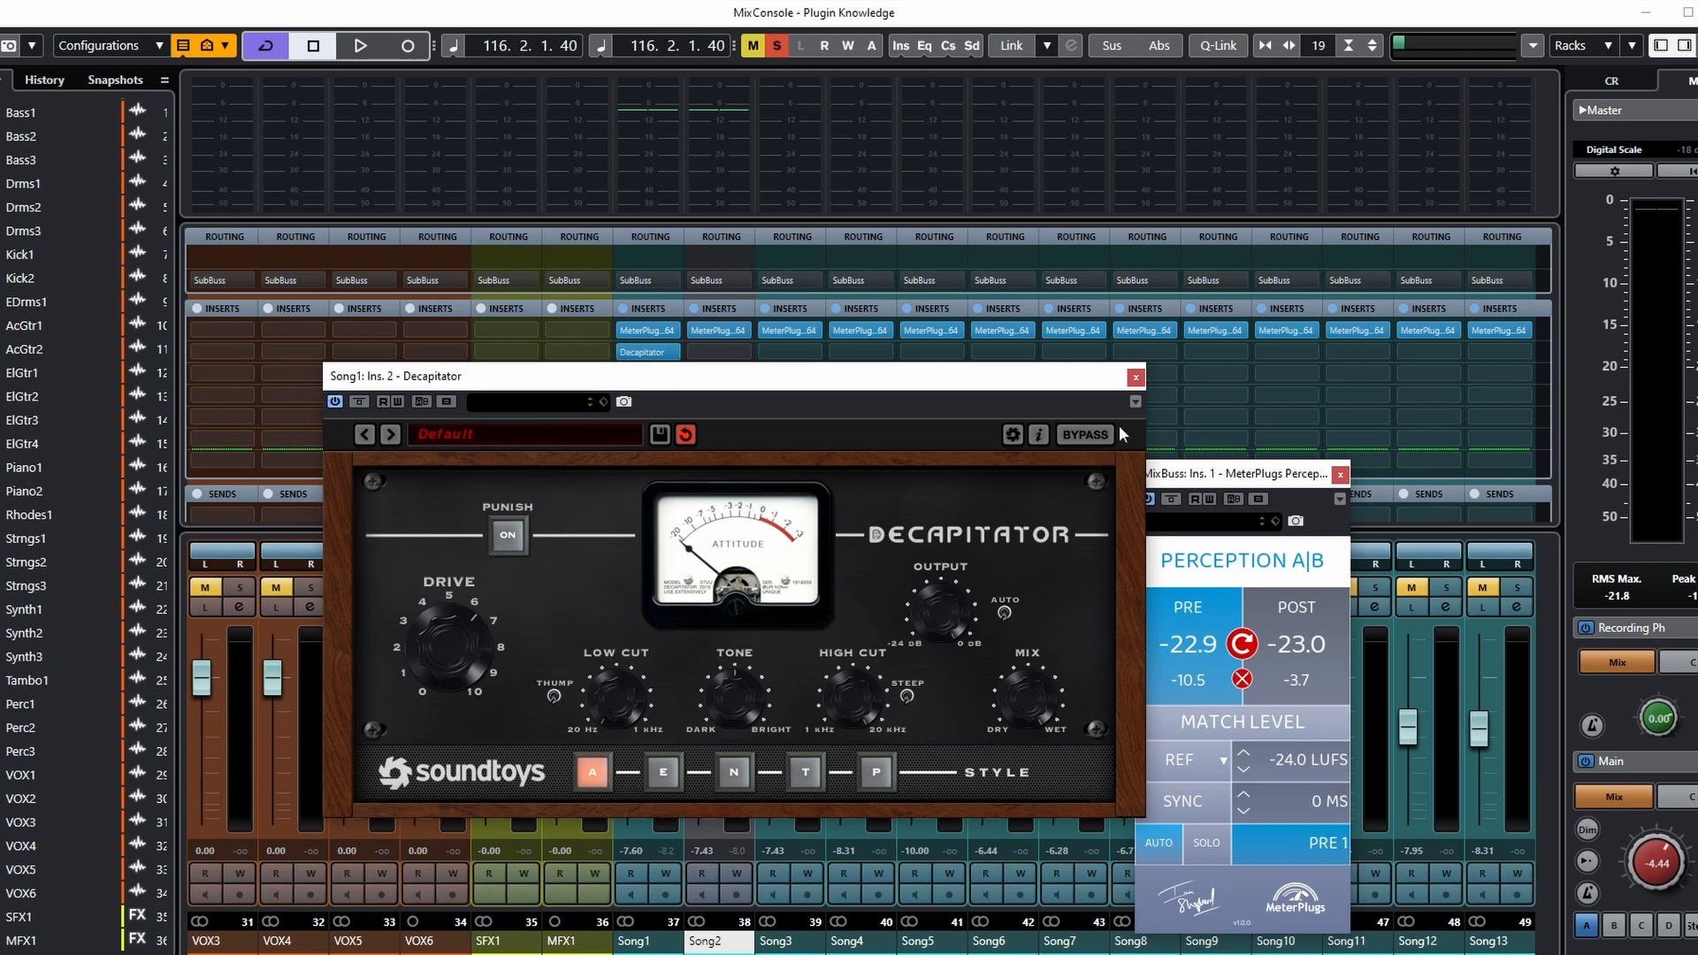
left_click(1136, 378)
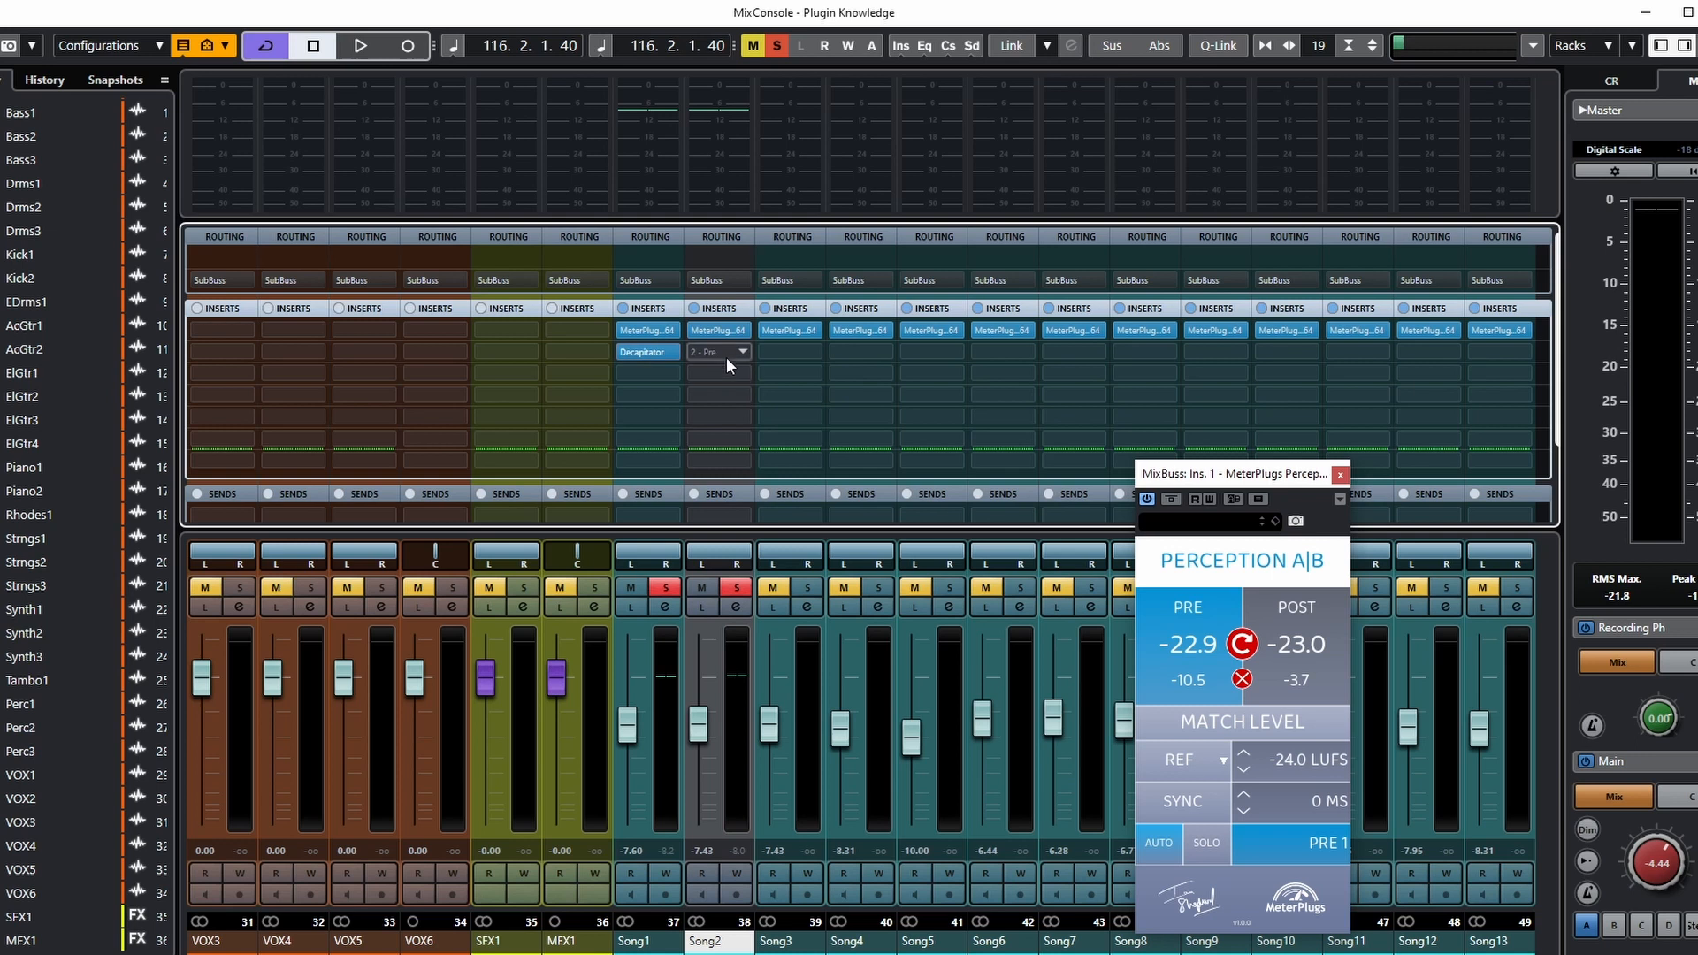
Step: Load the Vibrato effect into Song2's second insert slot and close its window
left_click(734, 351)
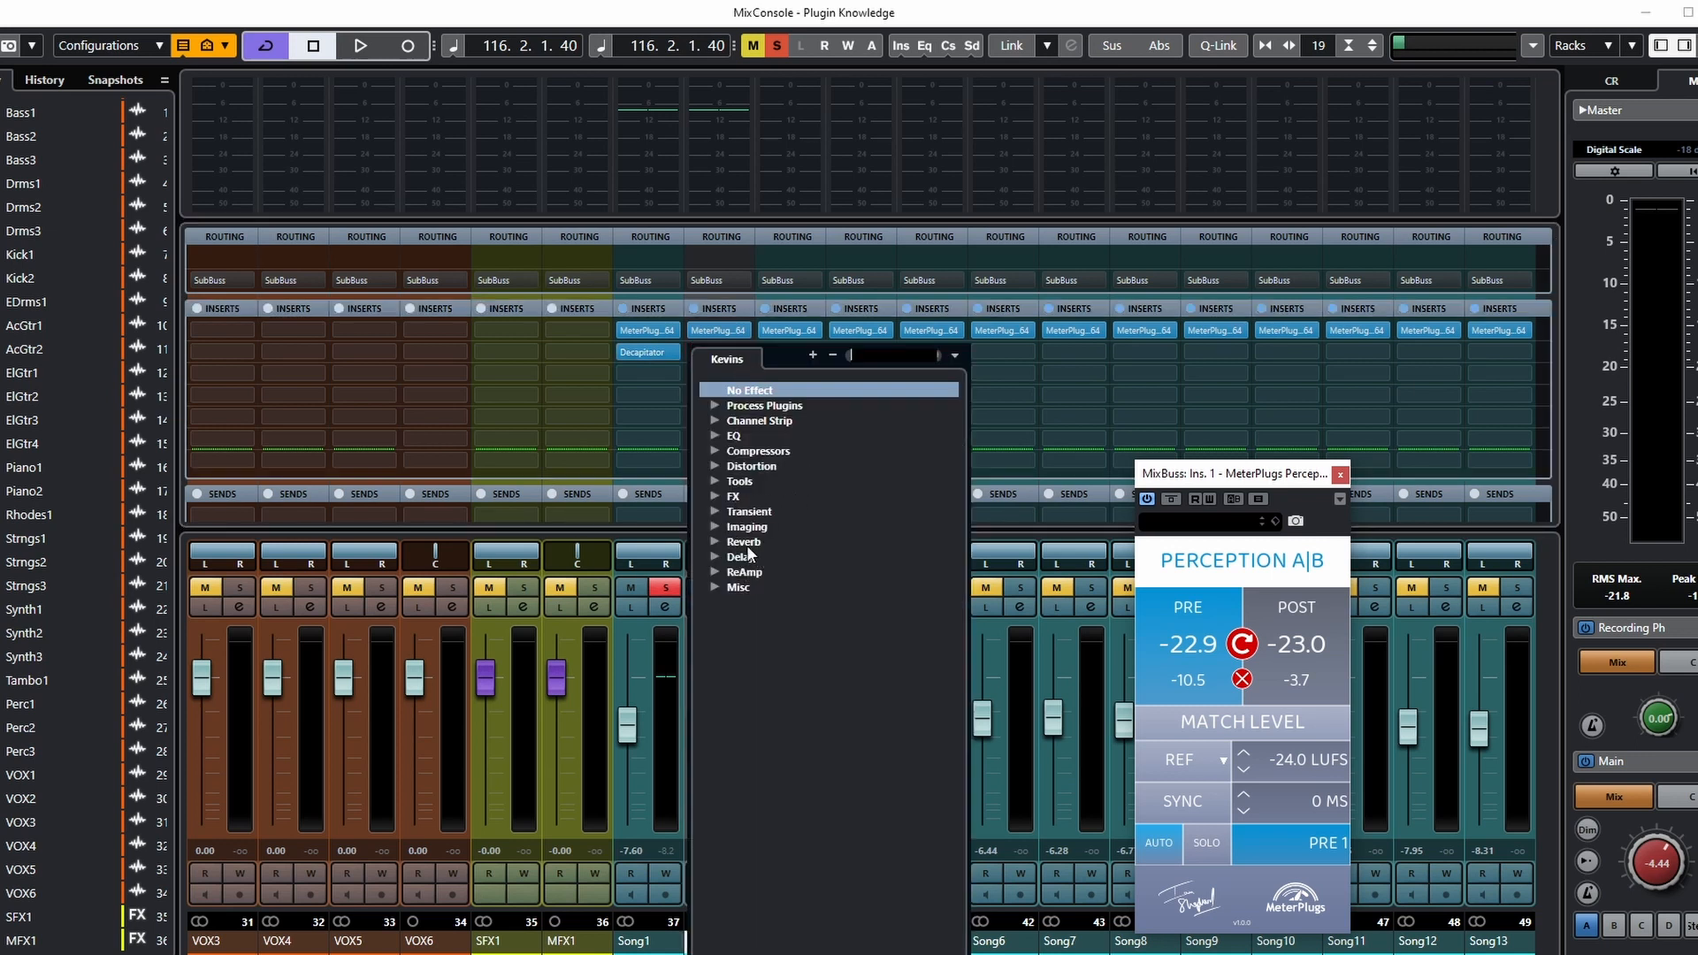
left_click(714, 435)
left_click(714, 435)
left_click(715, 420)
left_click(714, 420)
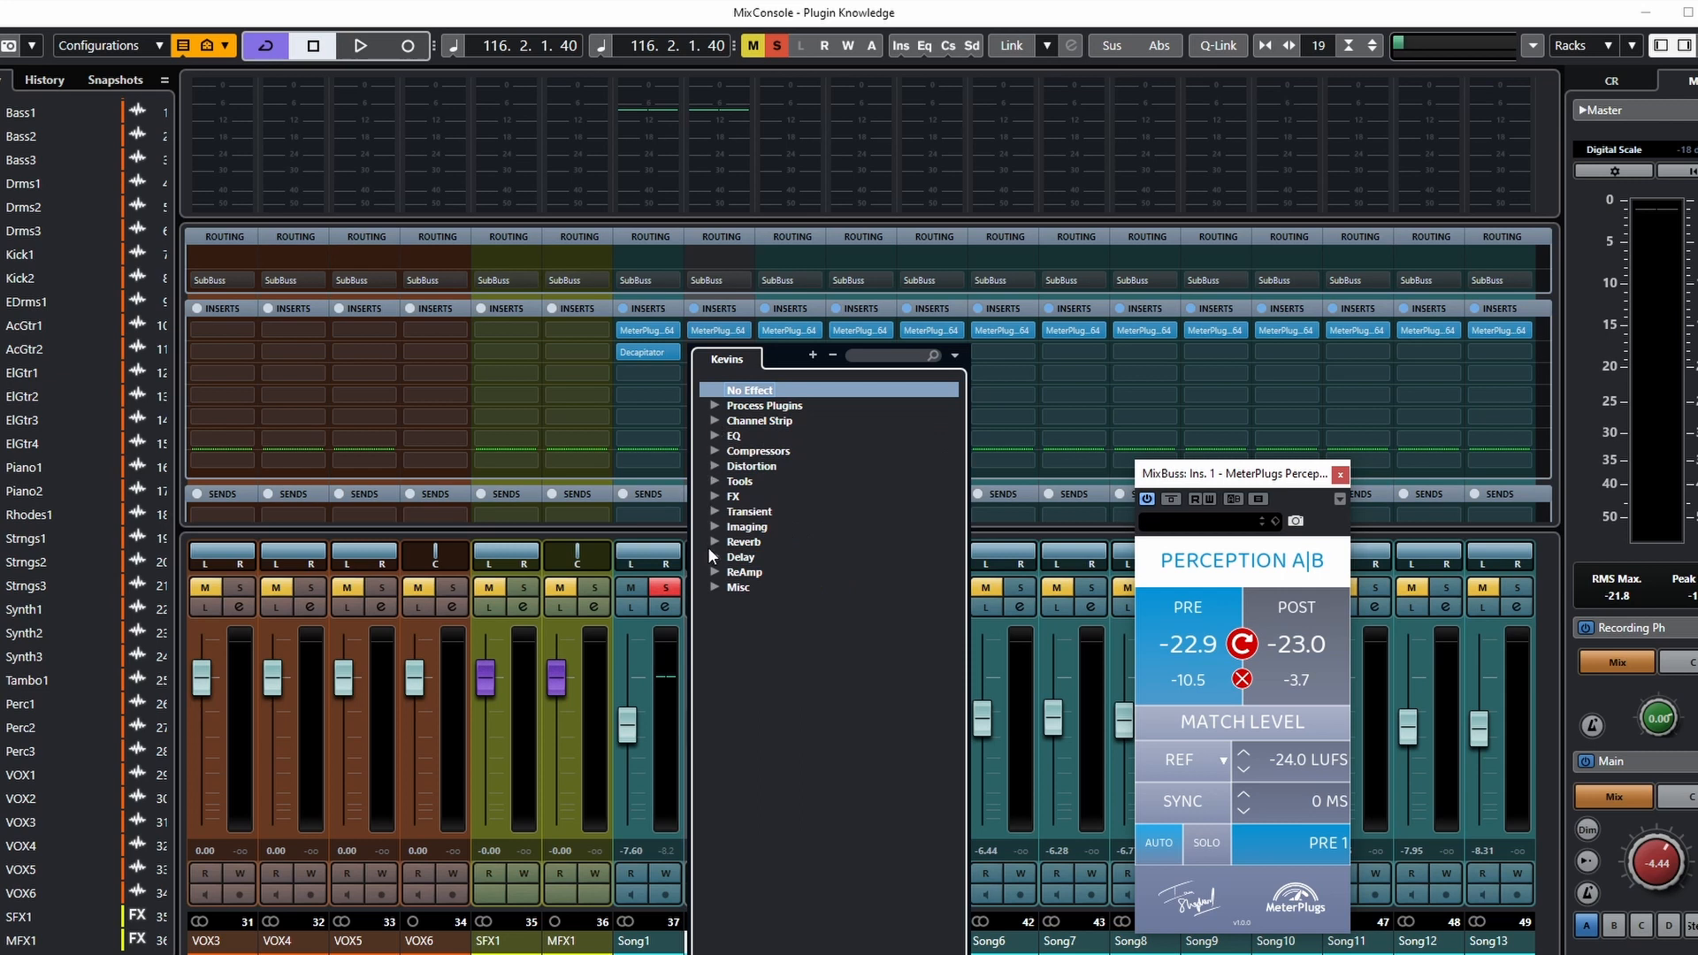
left_click(713, 496)
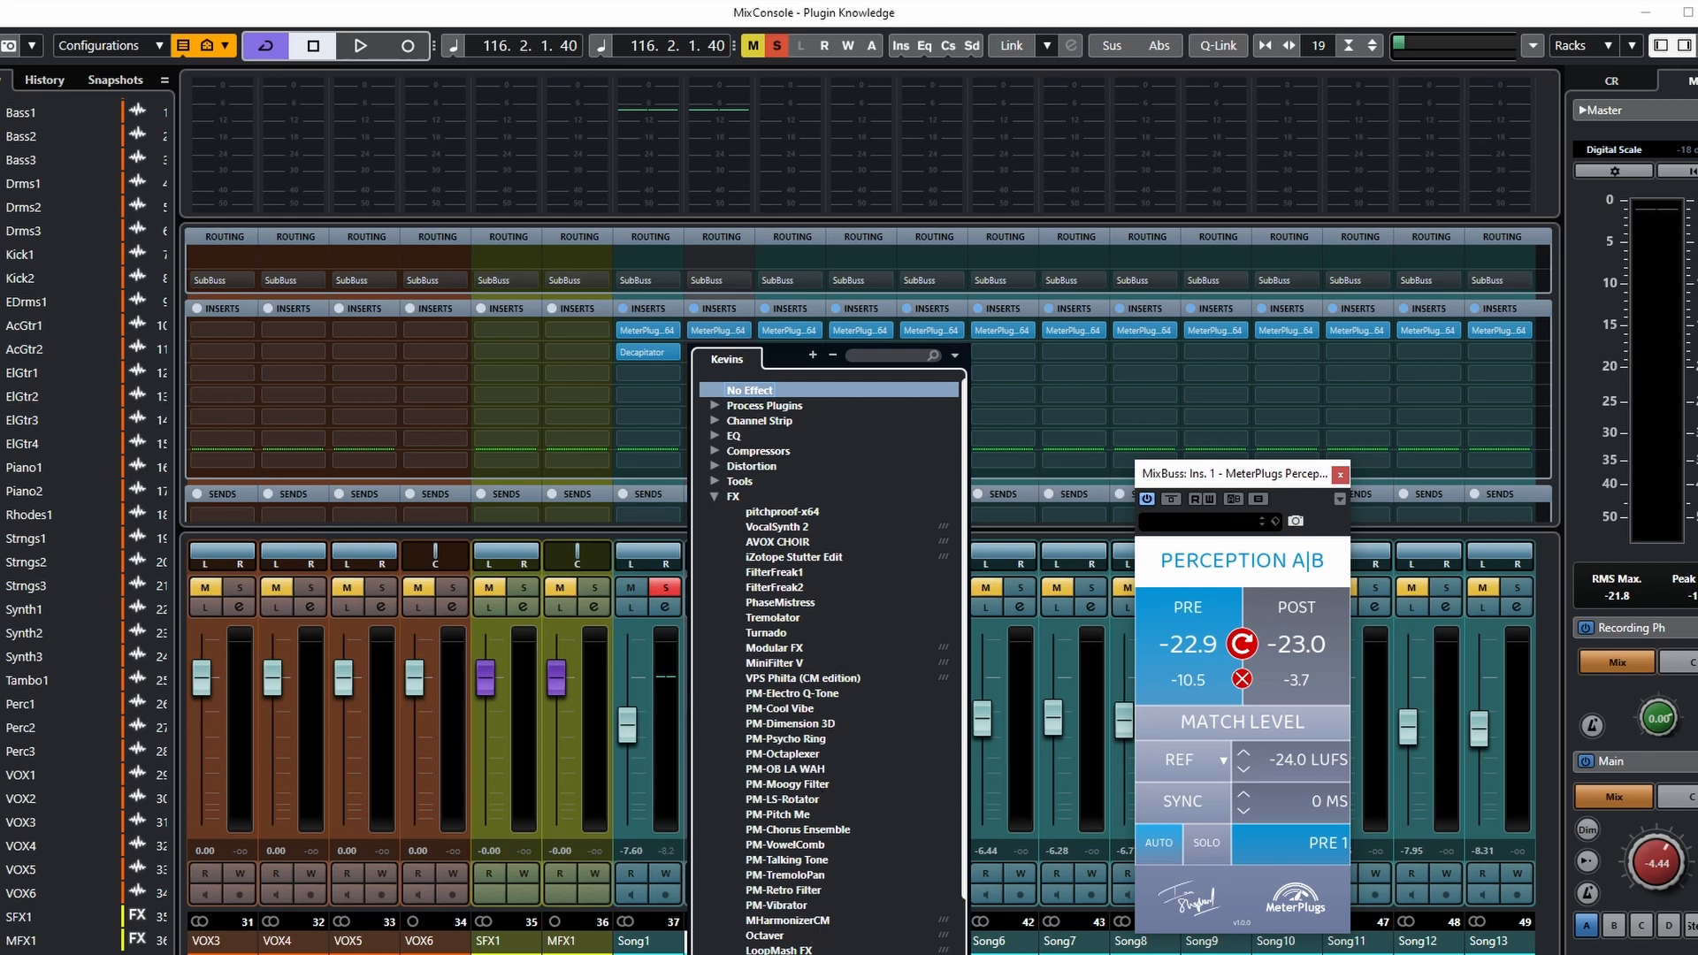
double_click(767, 953)
left_click_drag(870, 584, 862, 554)
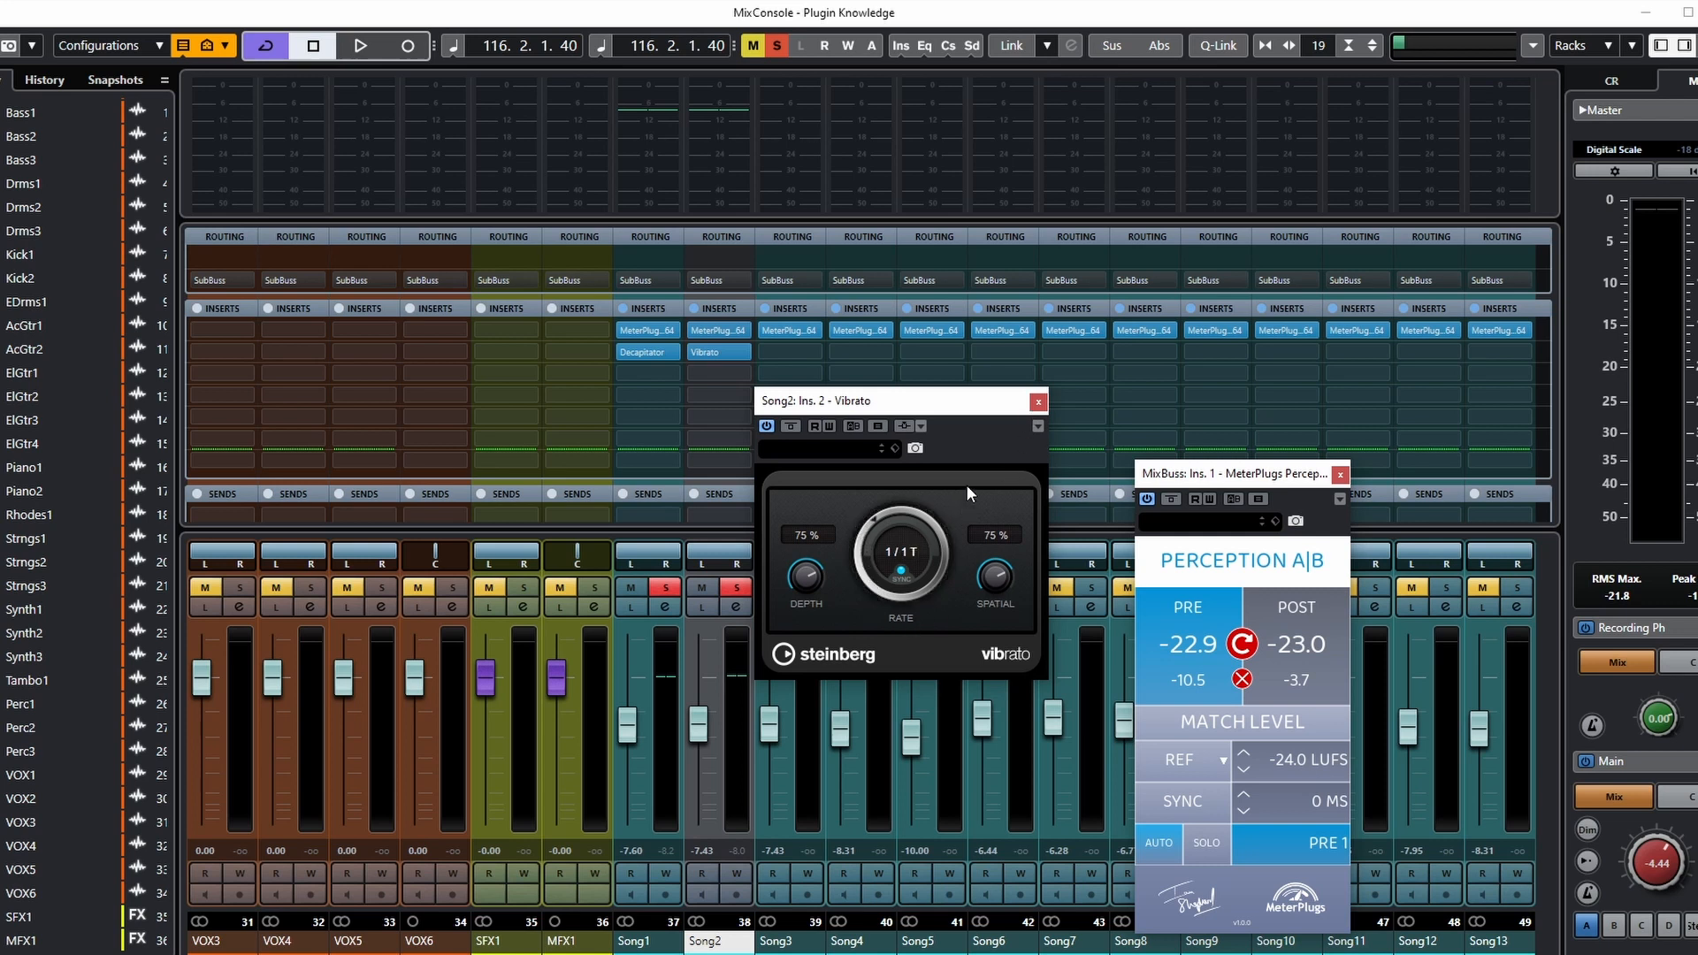
left_click(1037, 403)
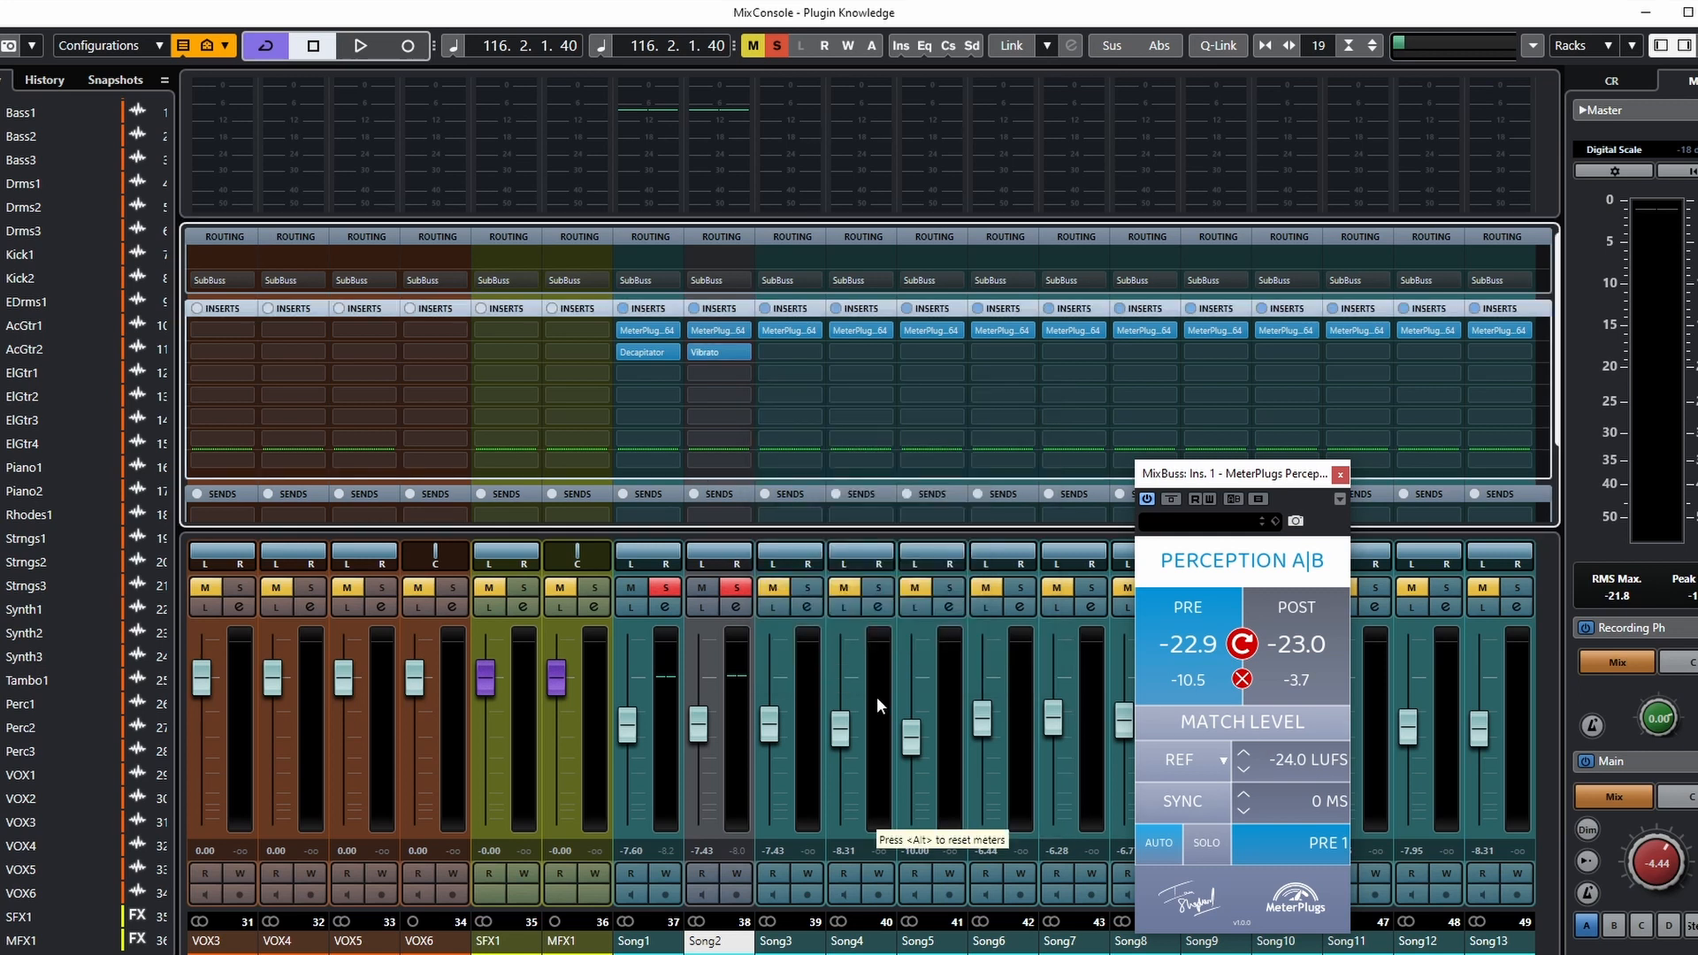
Step: Return to the Project window, play Song1, and level-match PRE 1 to the reference, repeating the match while listening to POST
key("F3")
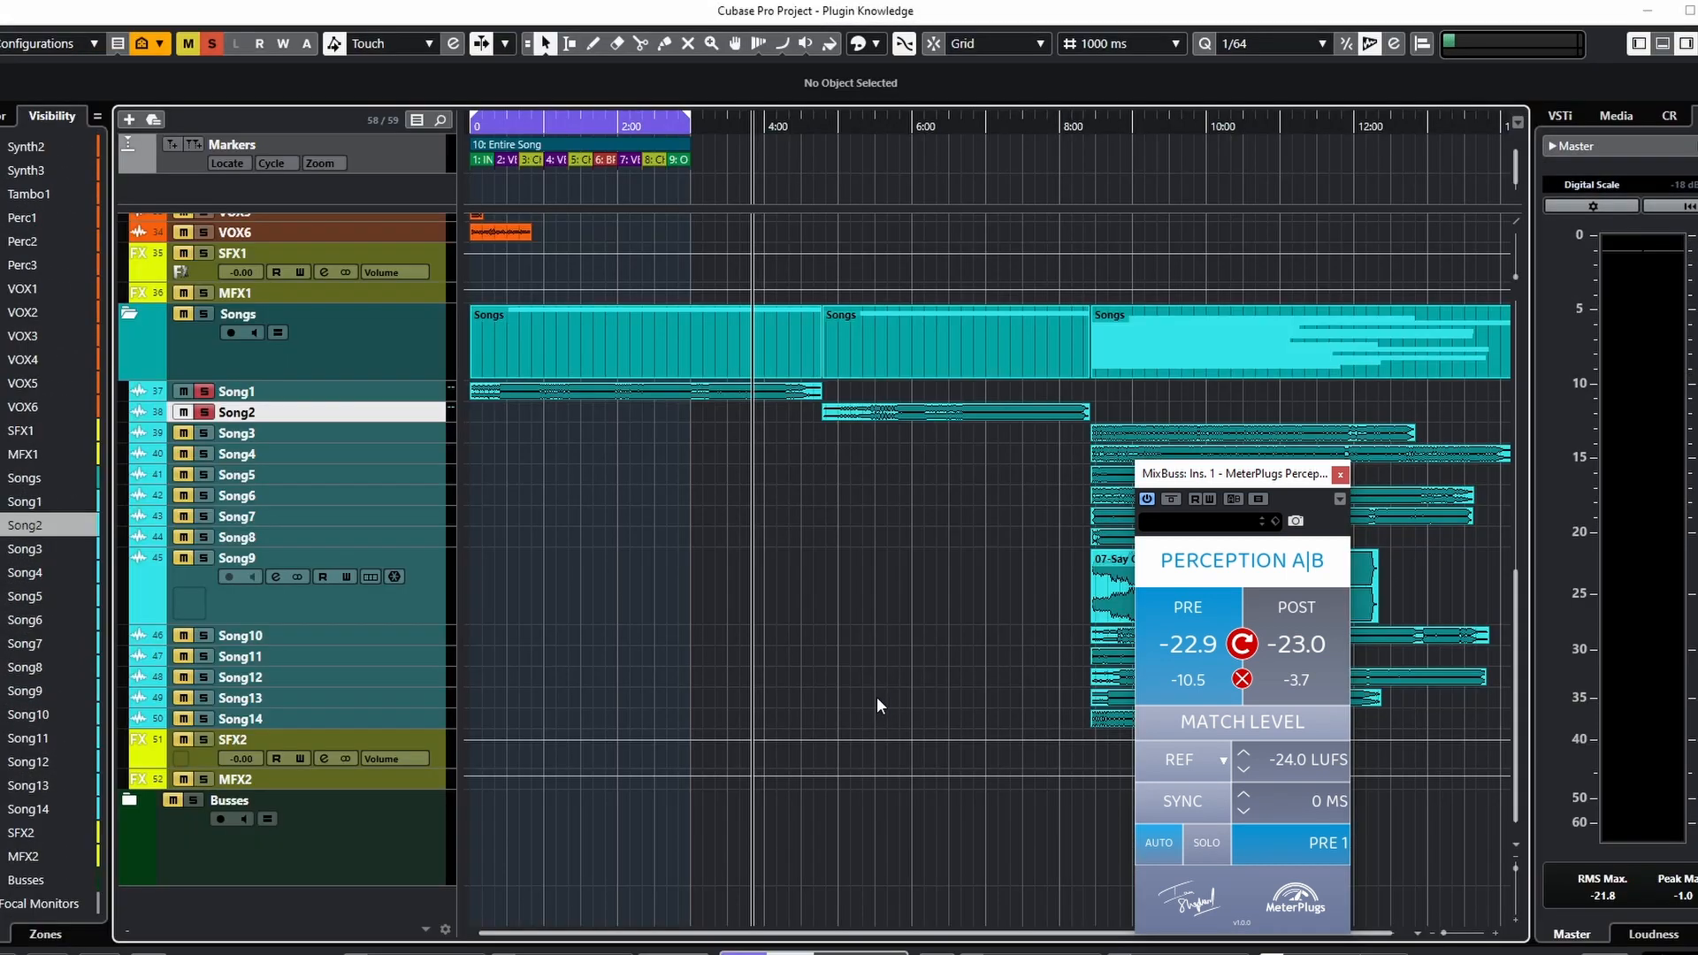
key("space")
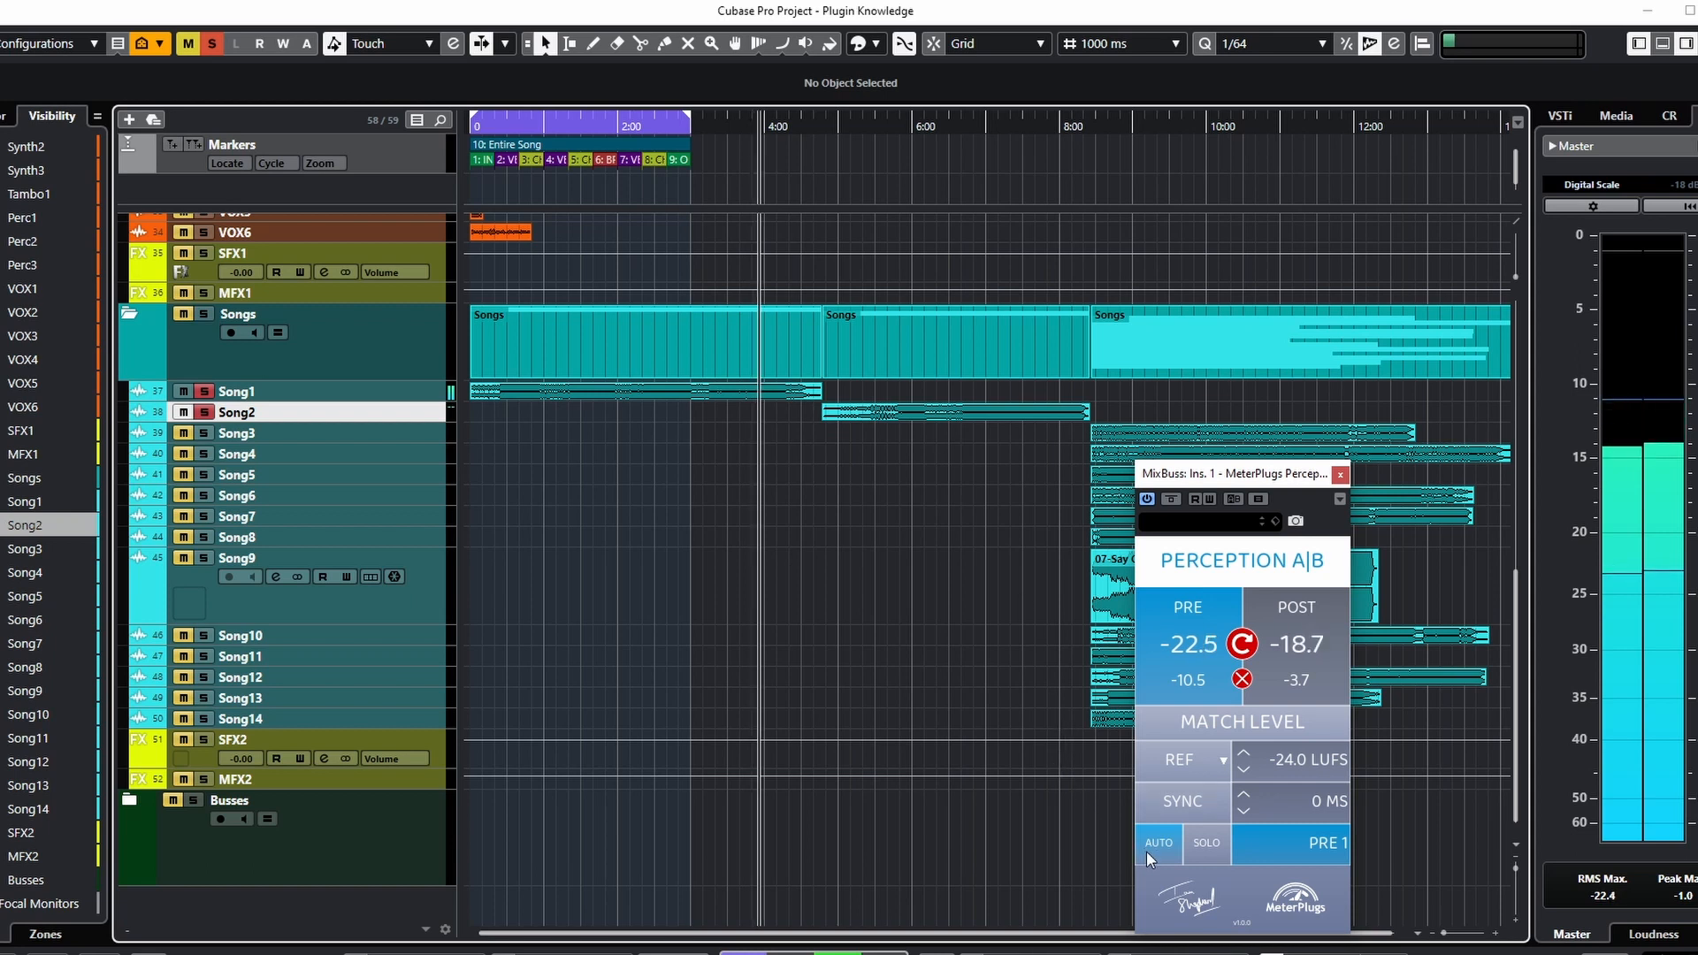
left_click(1261, 725)
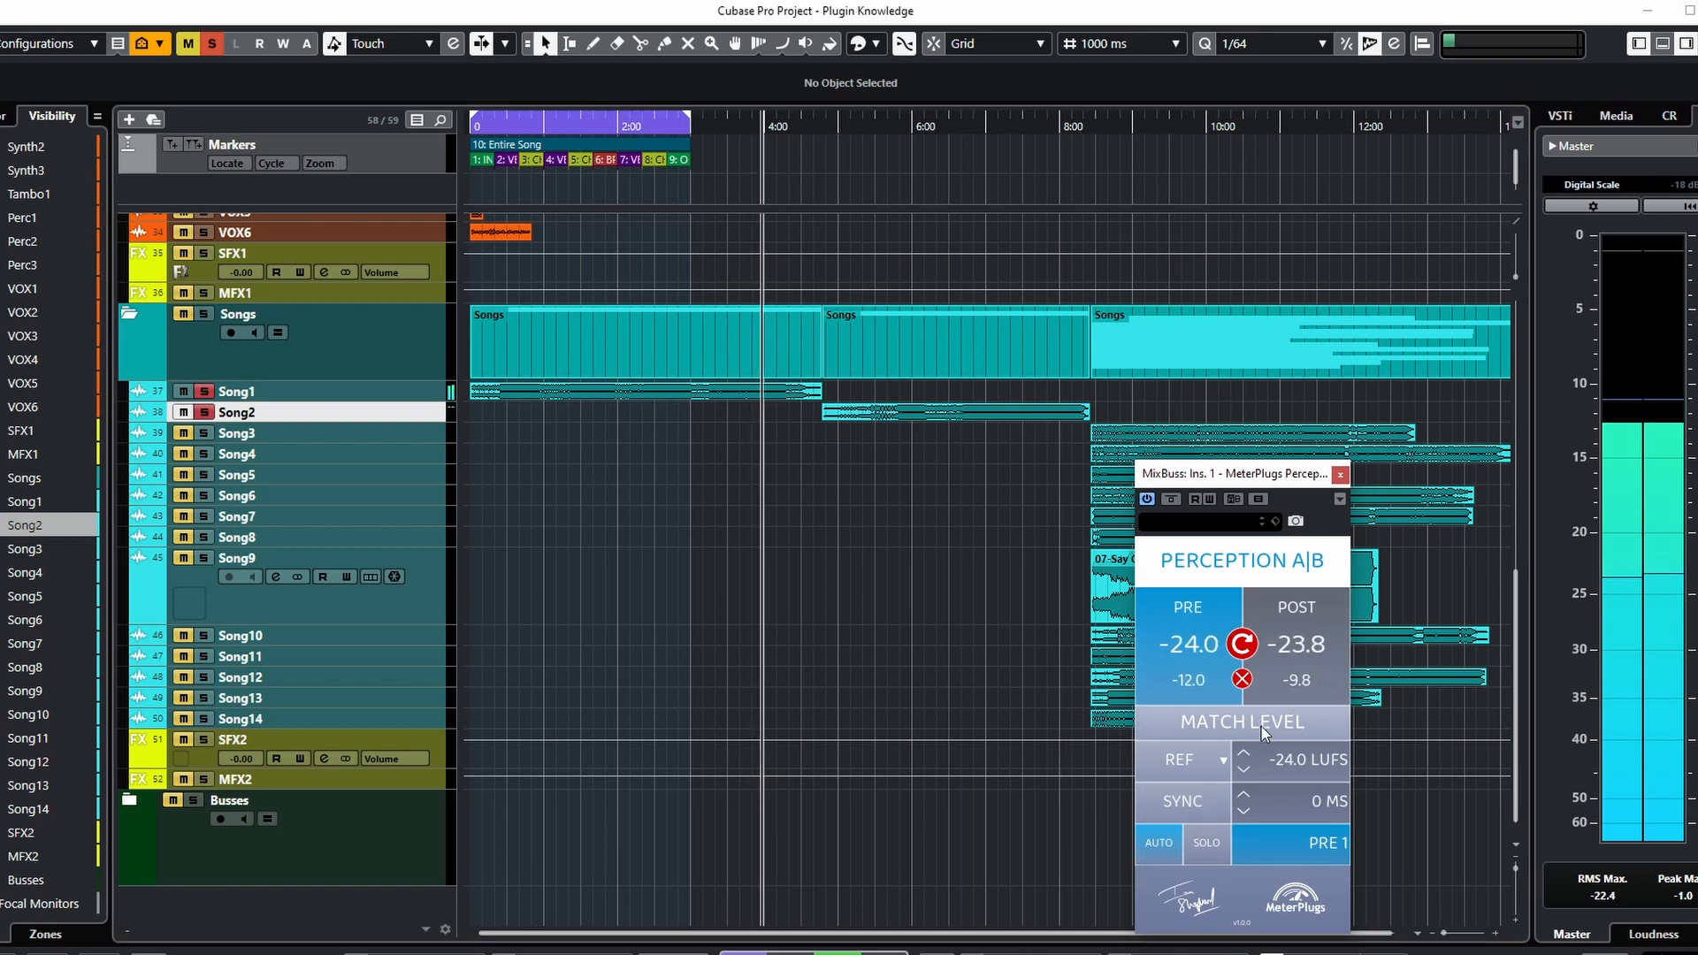
left_click(1283, 645)
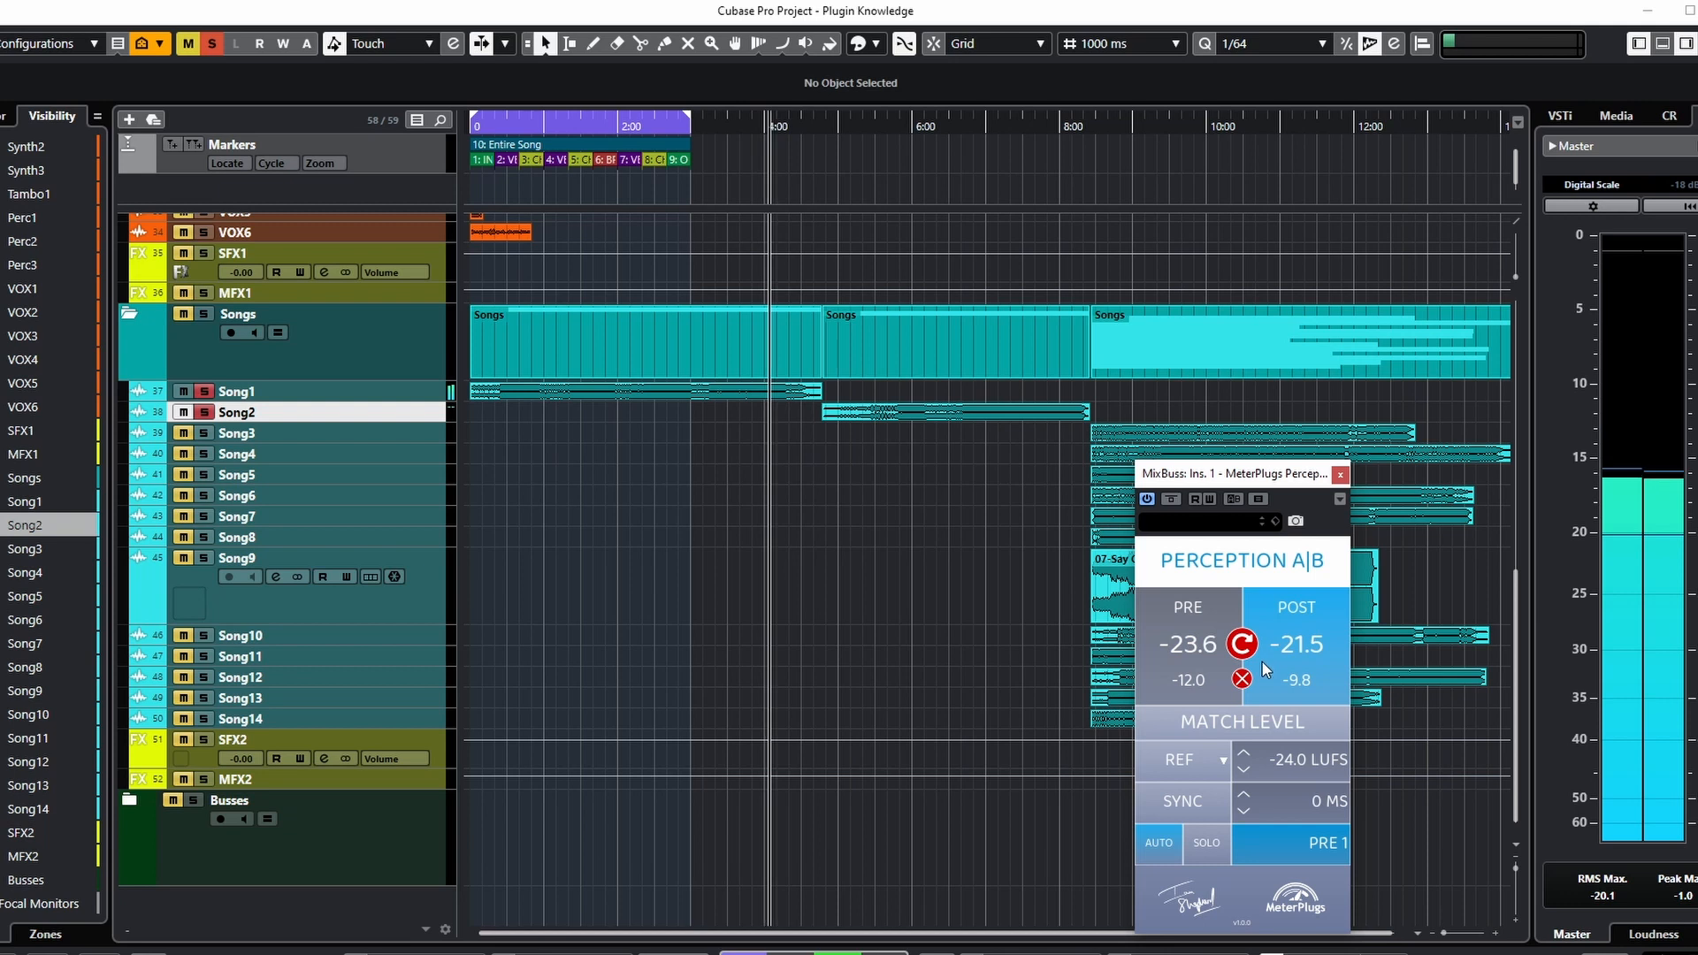
left_click(1264, 727)
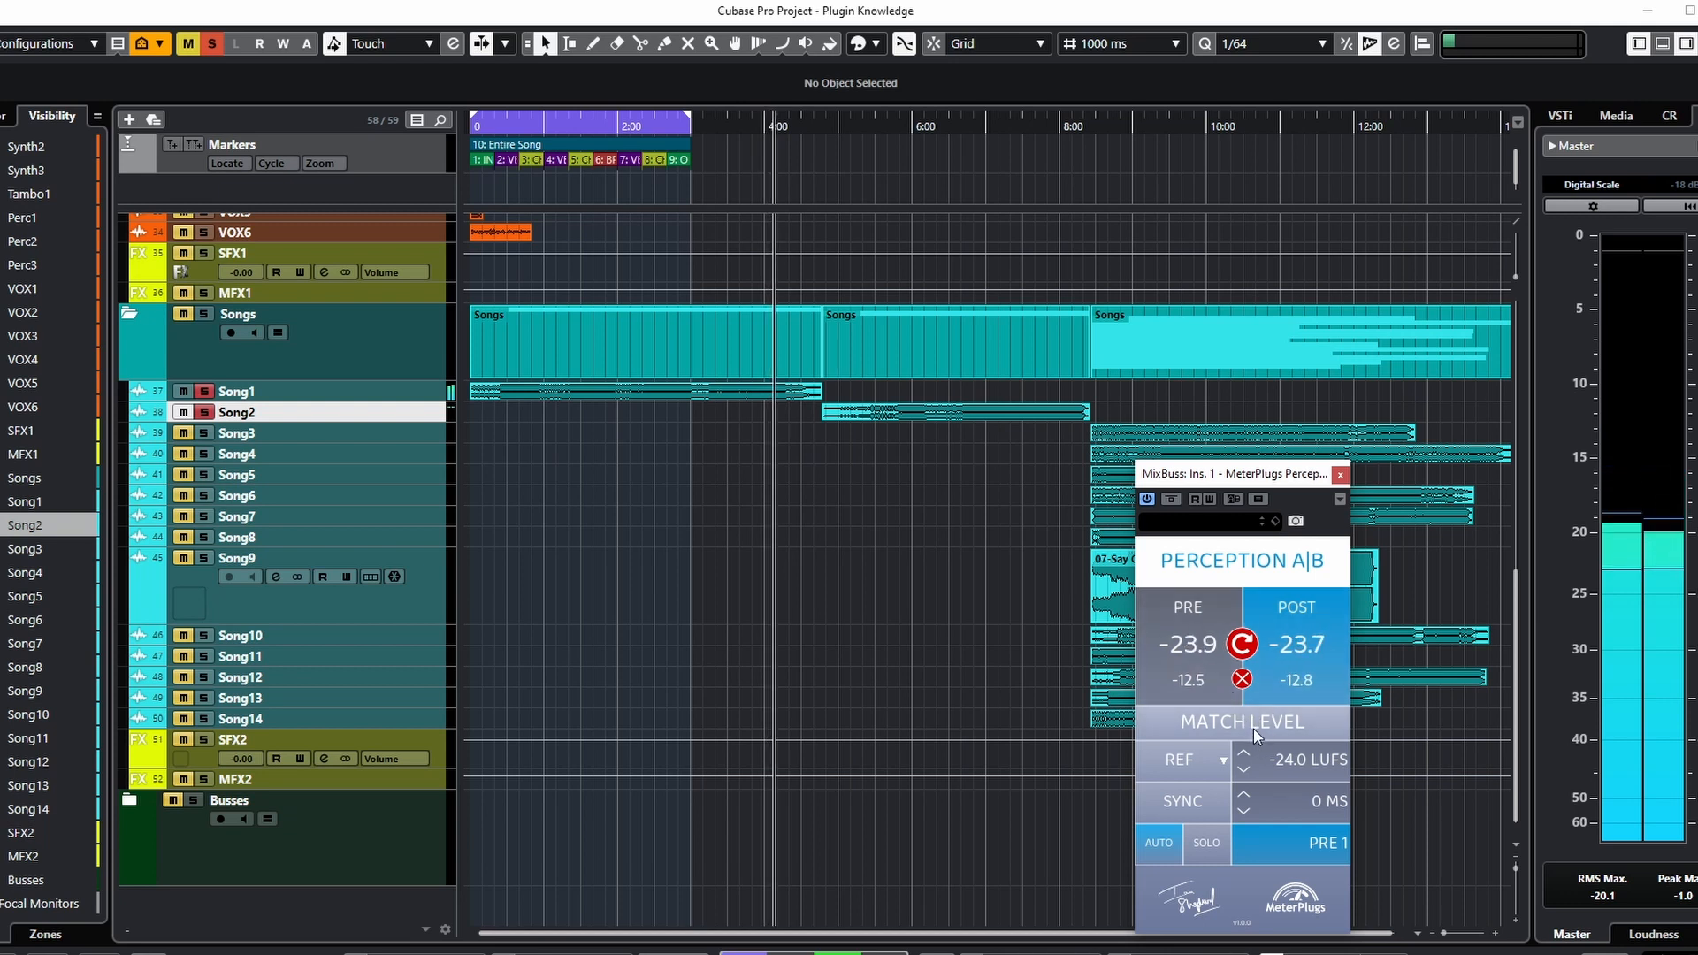
Step: Play Song1 from about 3:30, level-match it again, and switch between PRE and POST to compare
left_click(732, 129)
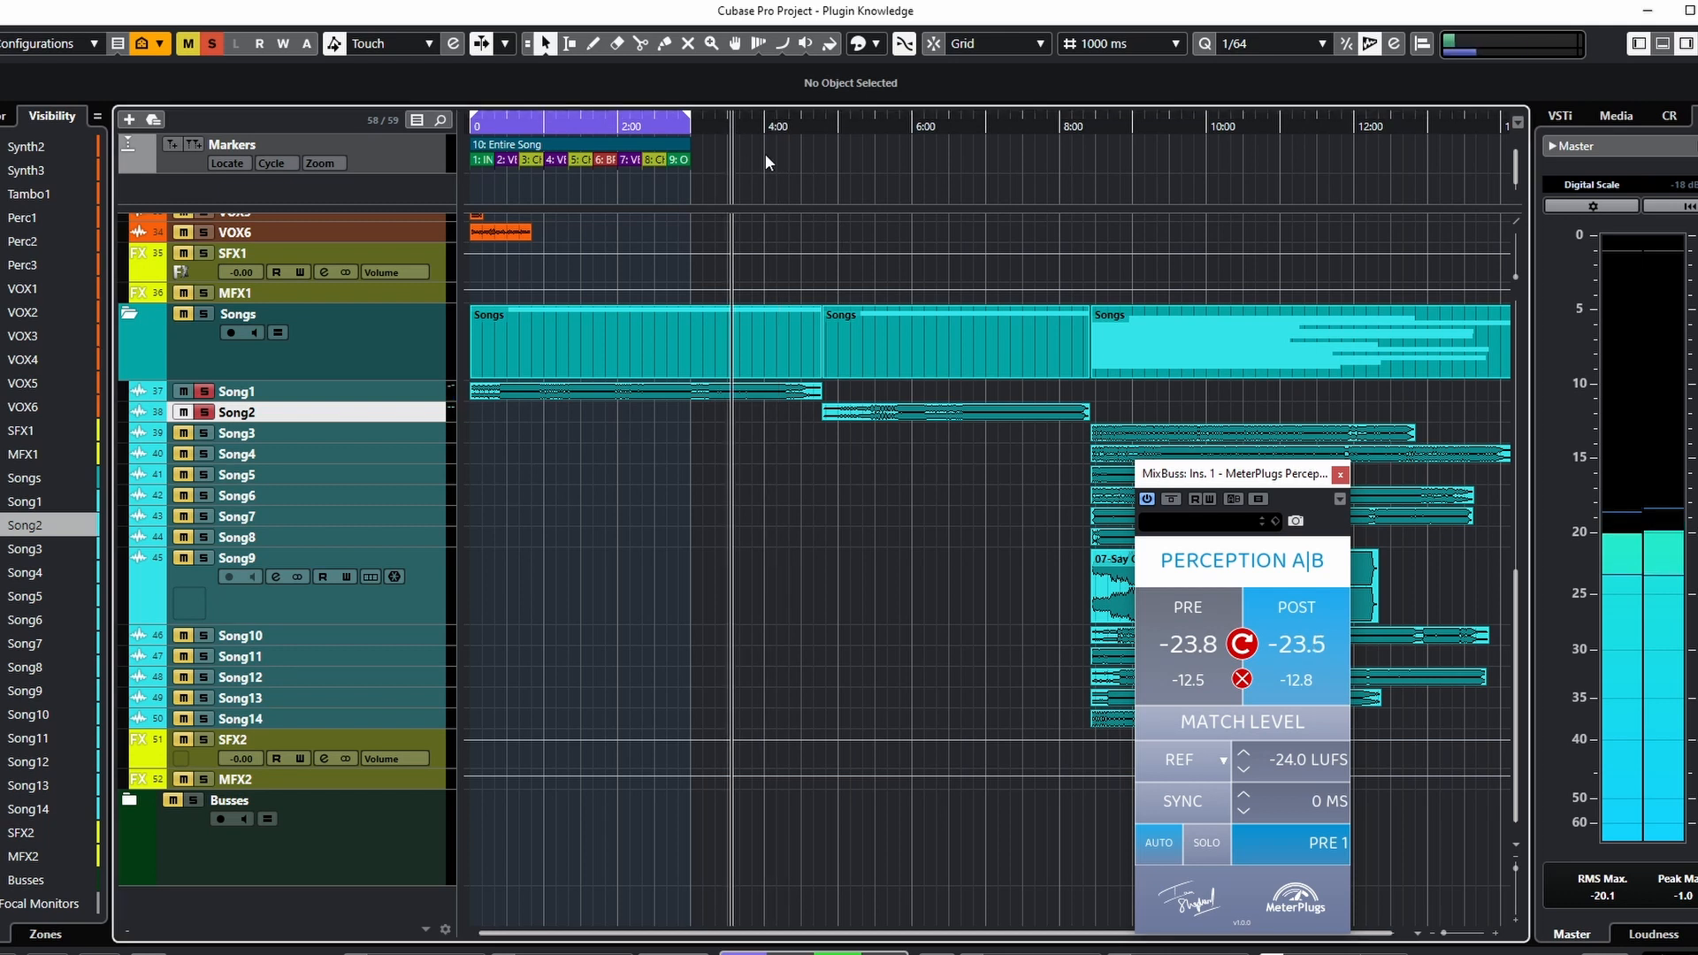
left_click(1233, 722)
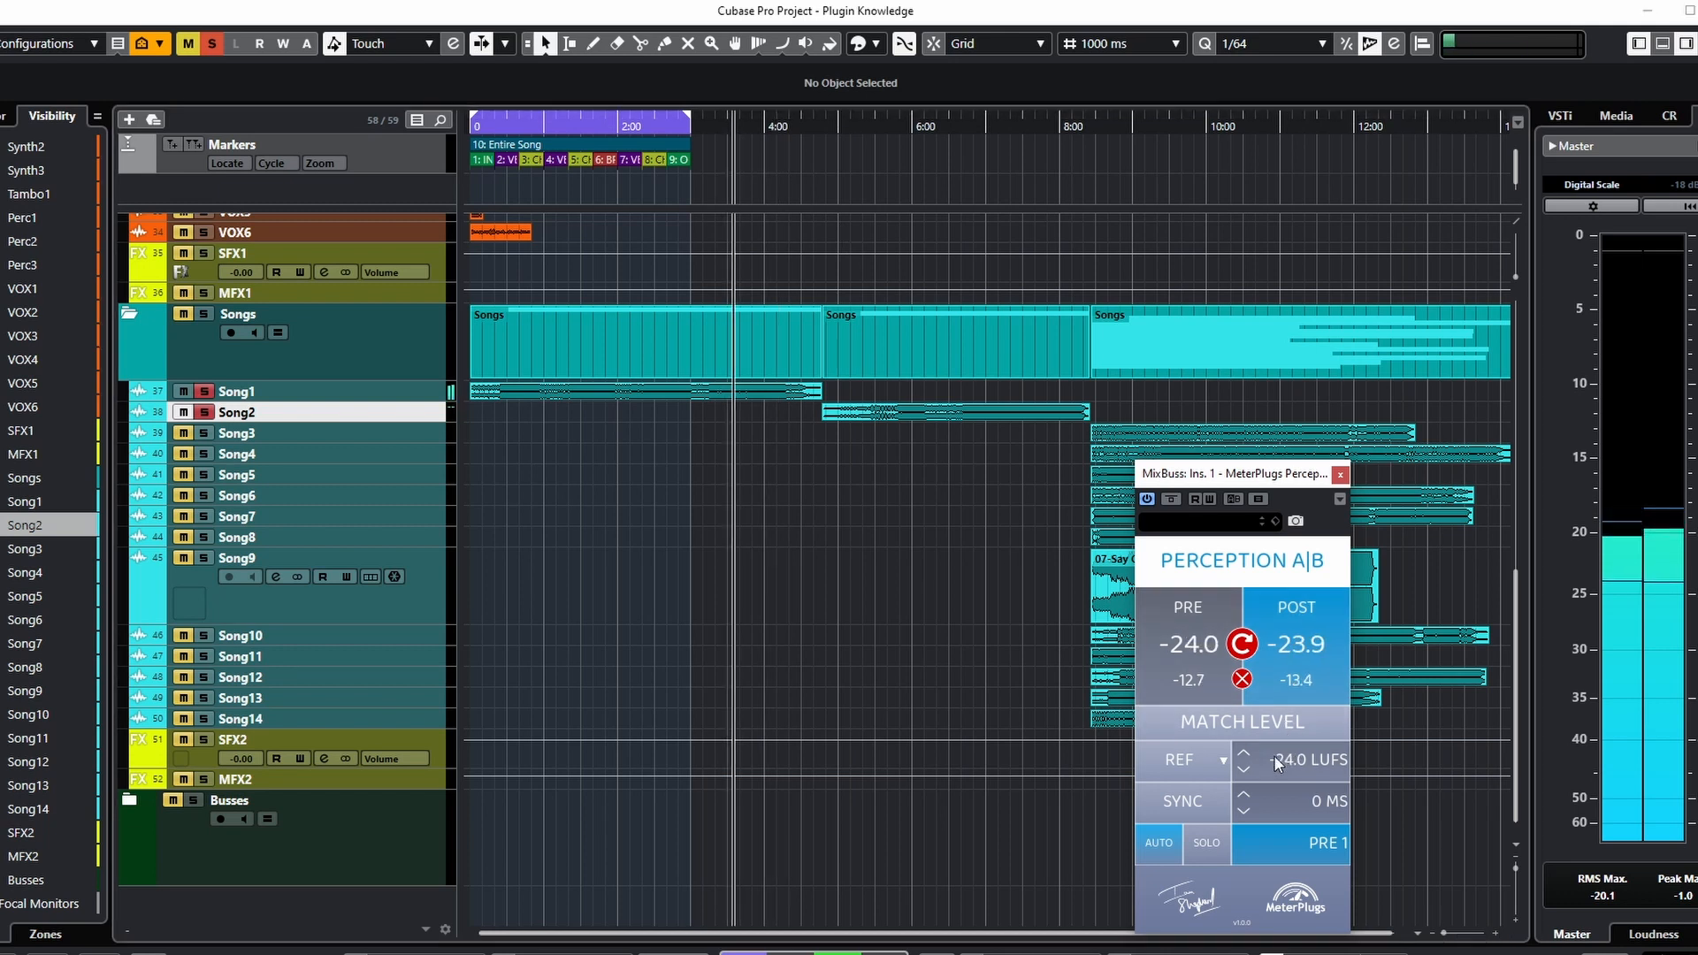
left_click(1190, 689)
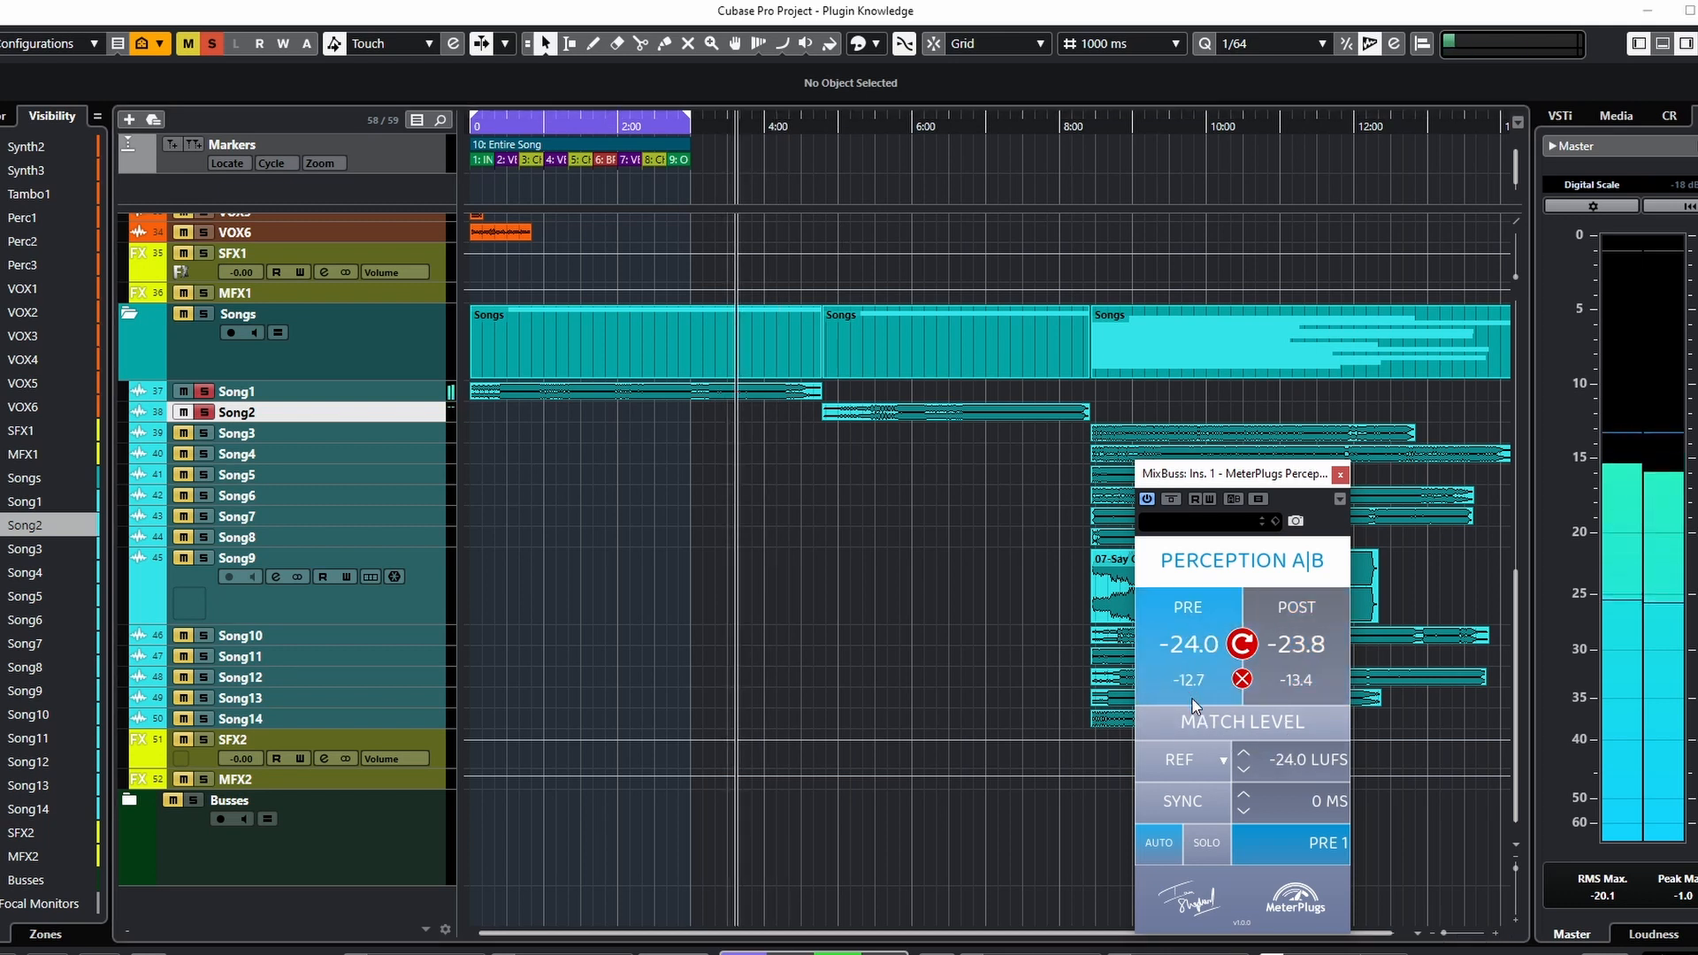
left_click(1305, 679)
left_click(1187, 671)
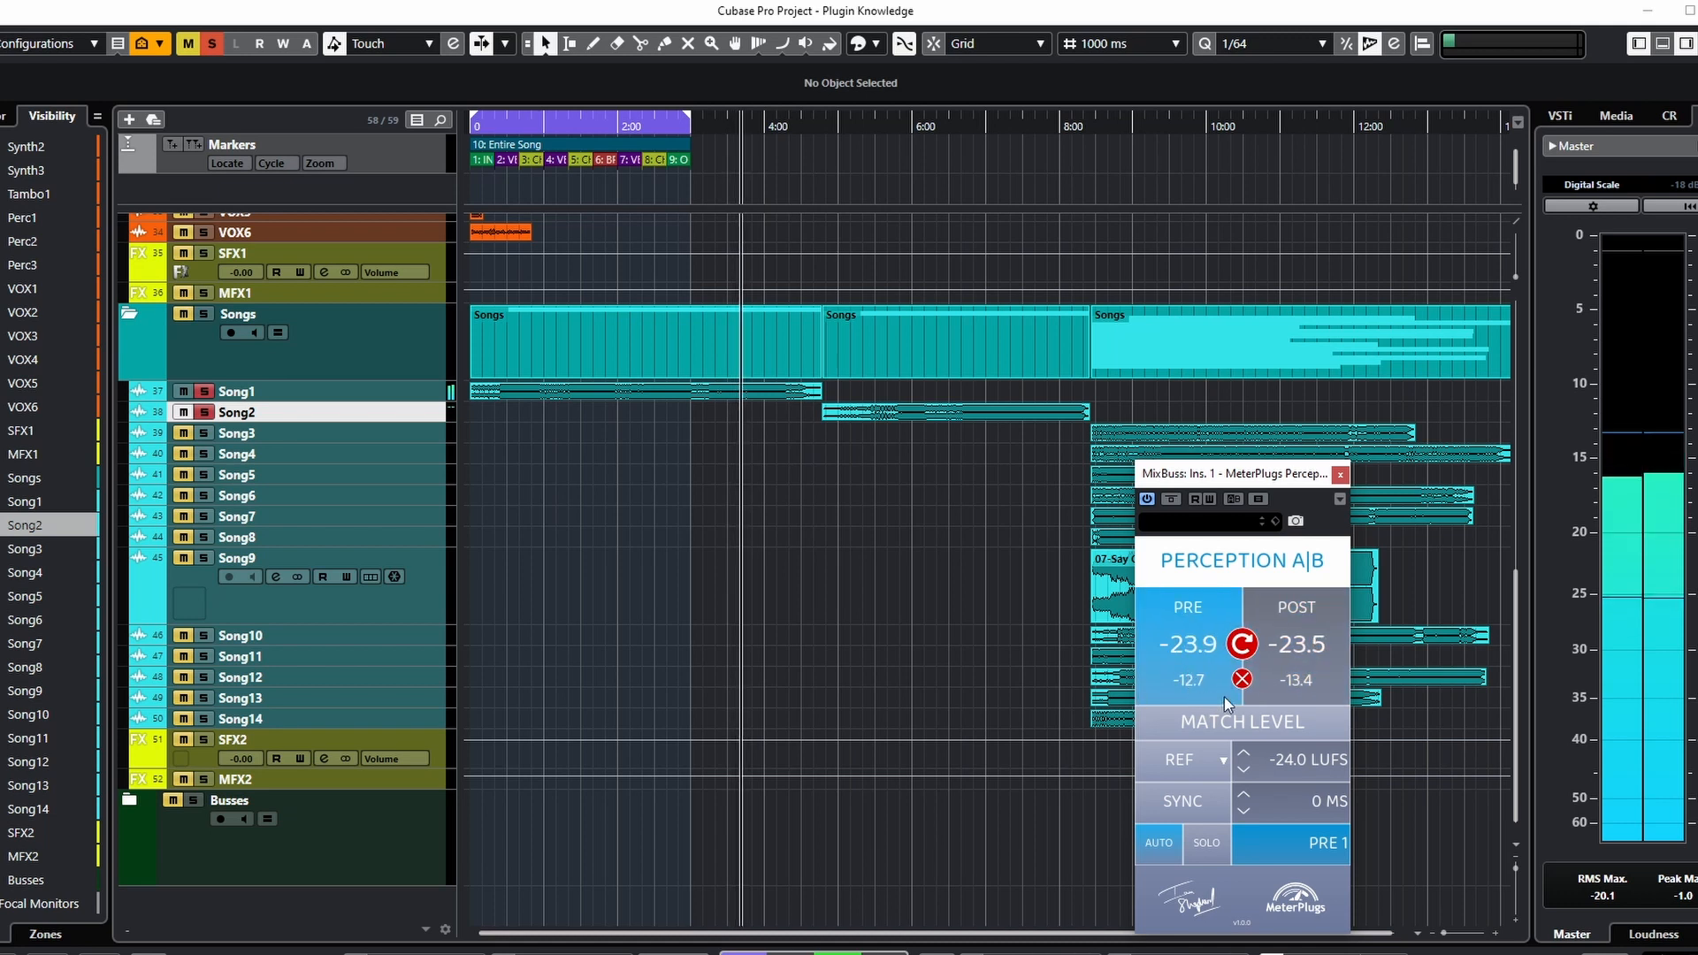
Step: Play Song2 from near its middle, level-match PRE 2 to the reference on MixBuss, and return to the MixConsole
left_click(996, 129)
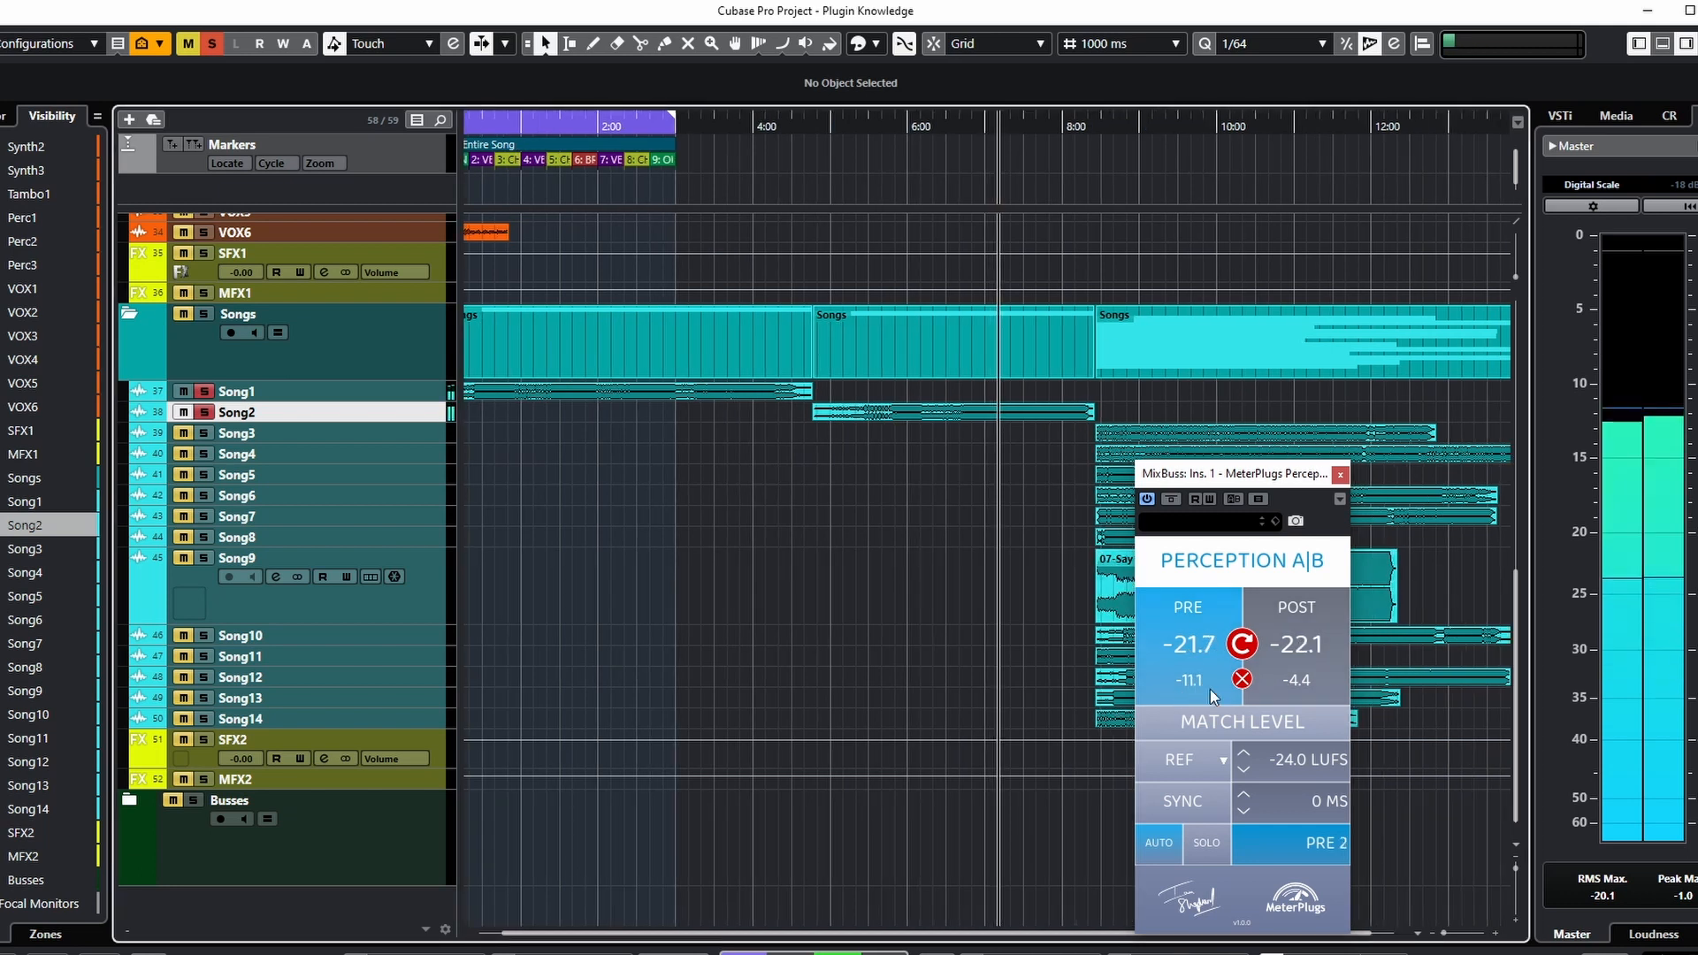
left_click(1251, 724)
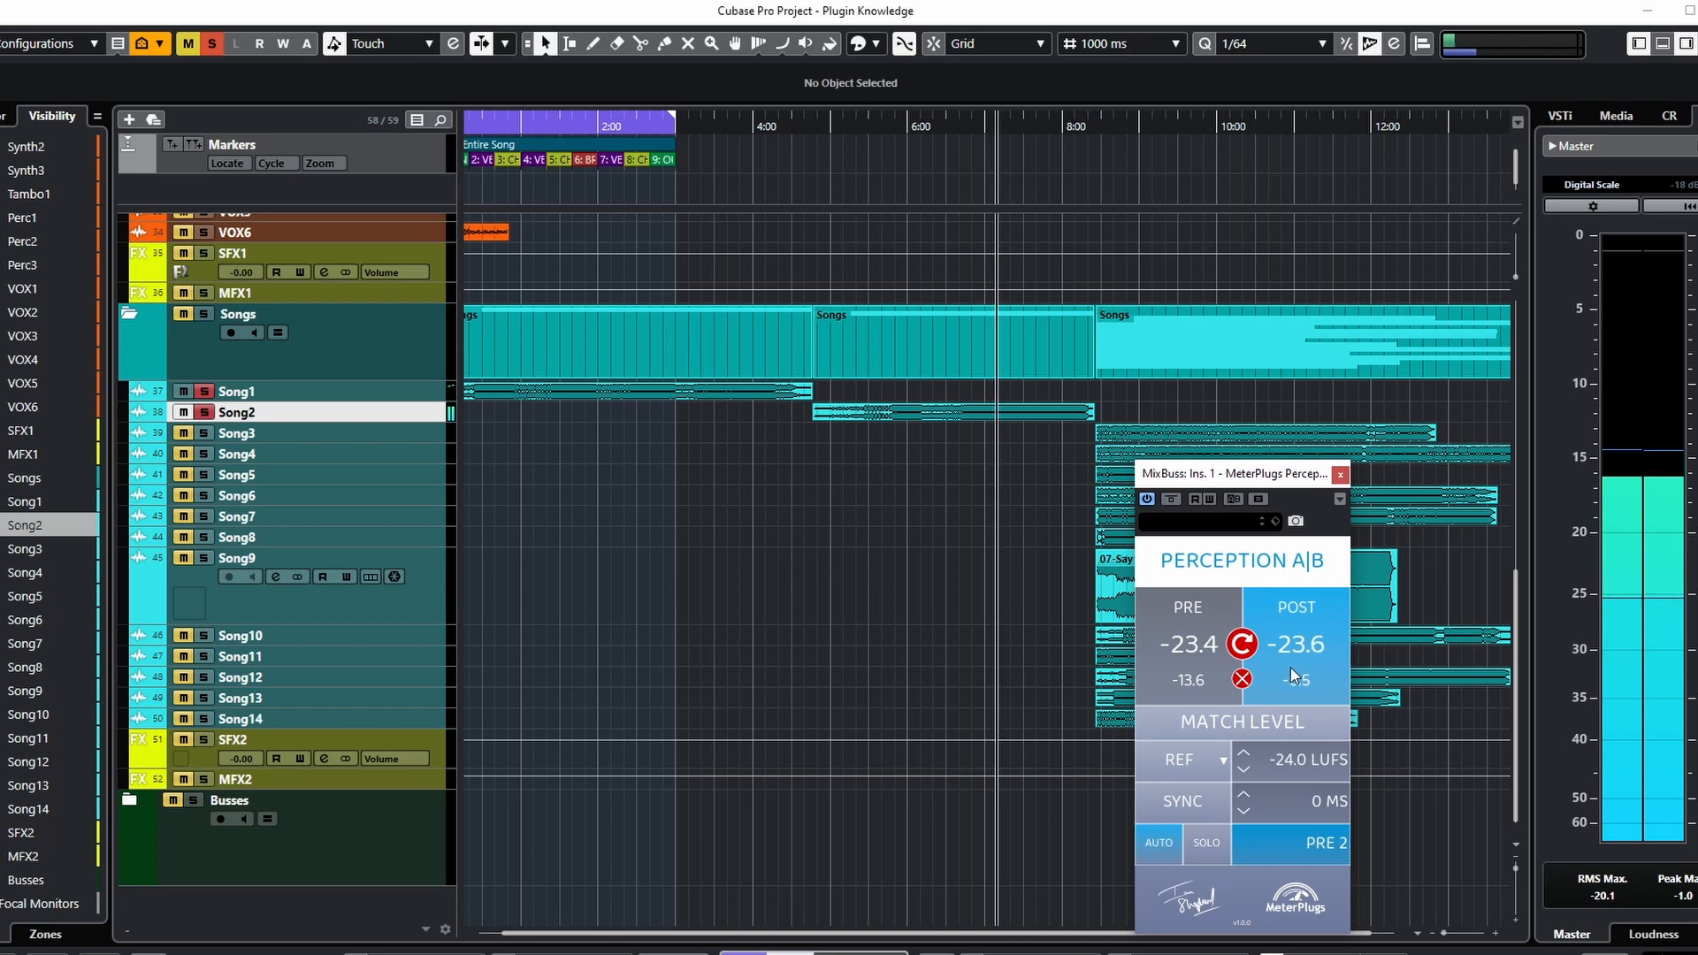
key("F3")
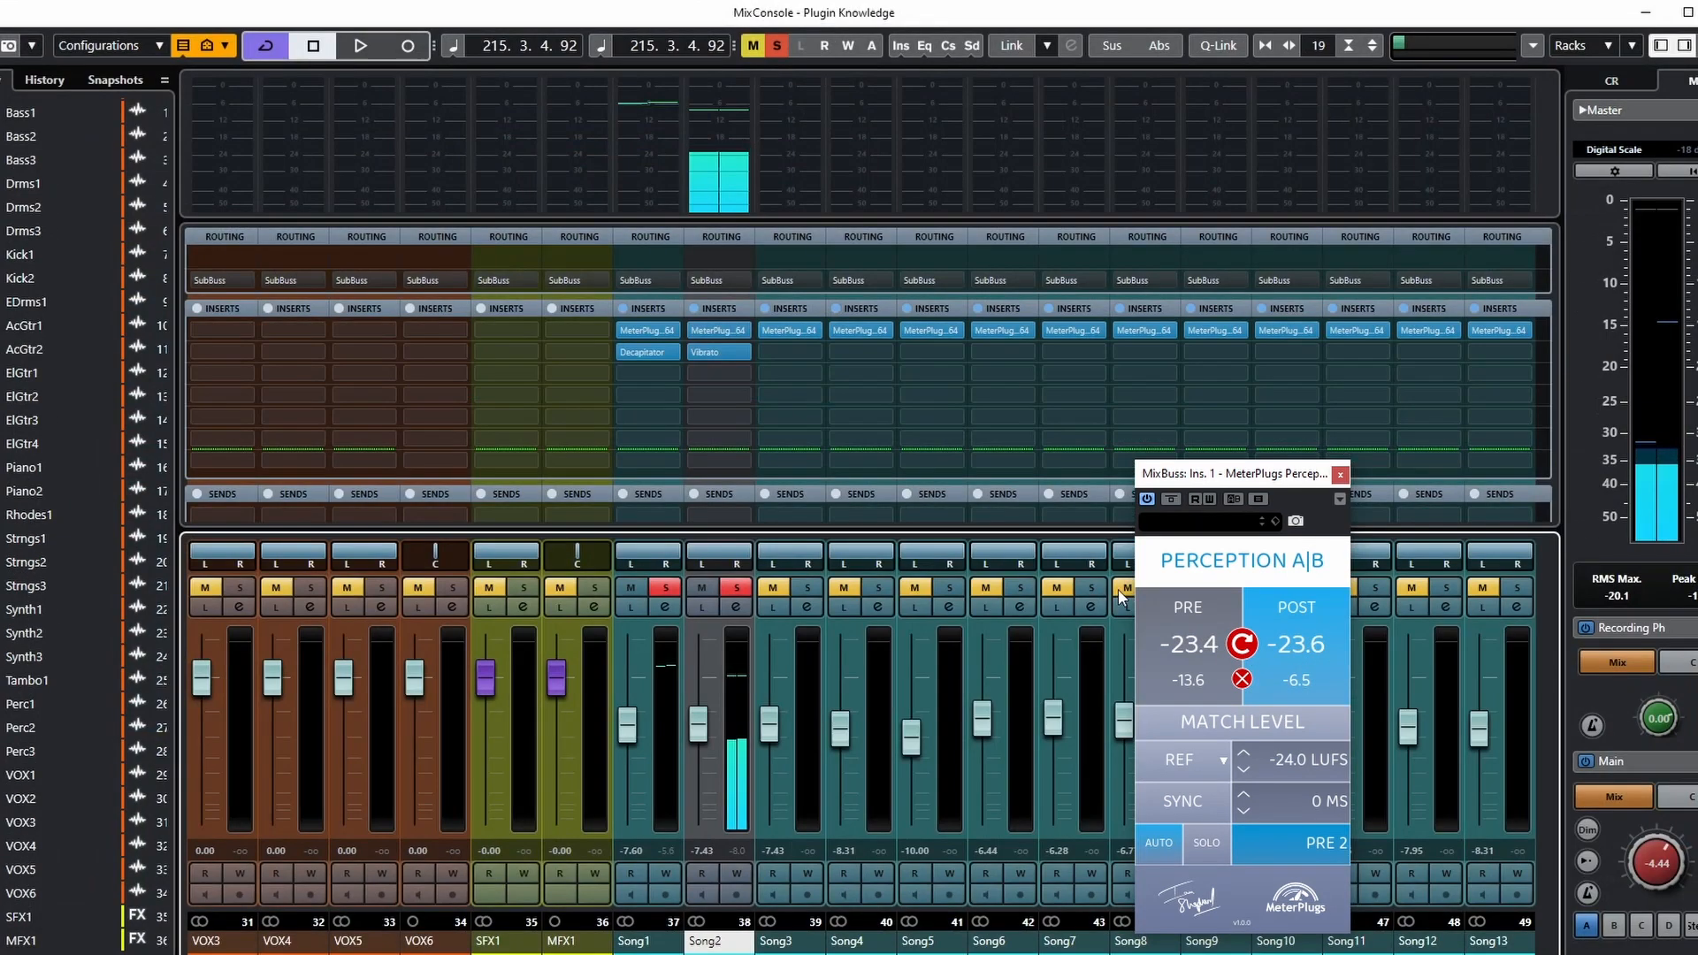
Step: During playback, set Song2's Vibrato rate to 1/32 D and its depth to 85 %, and close the effect's window
left_click(712, 351)
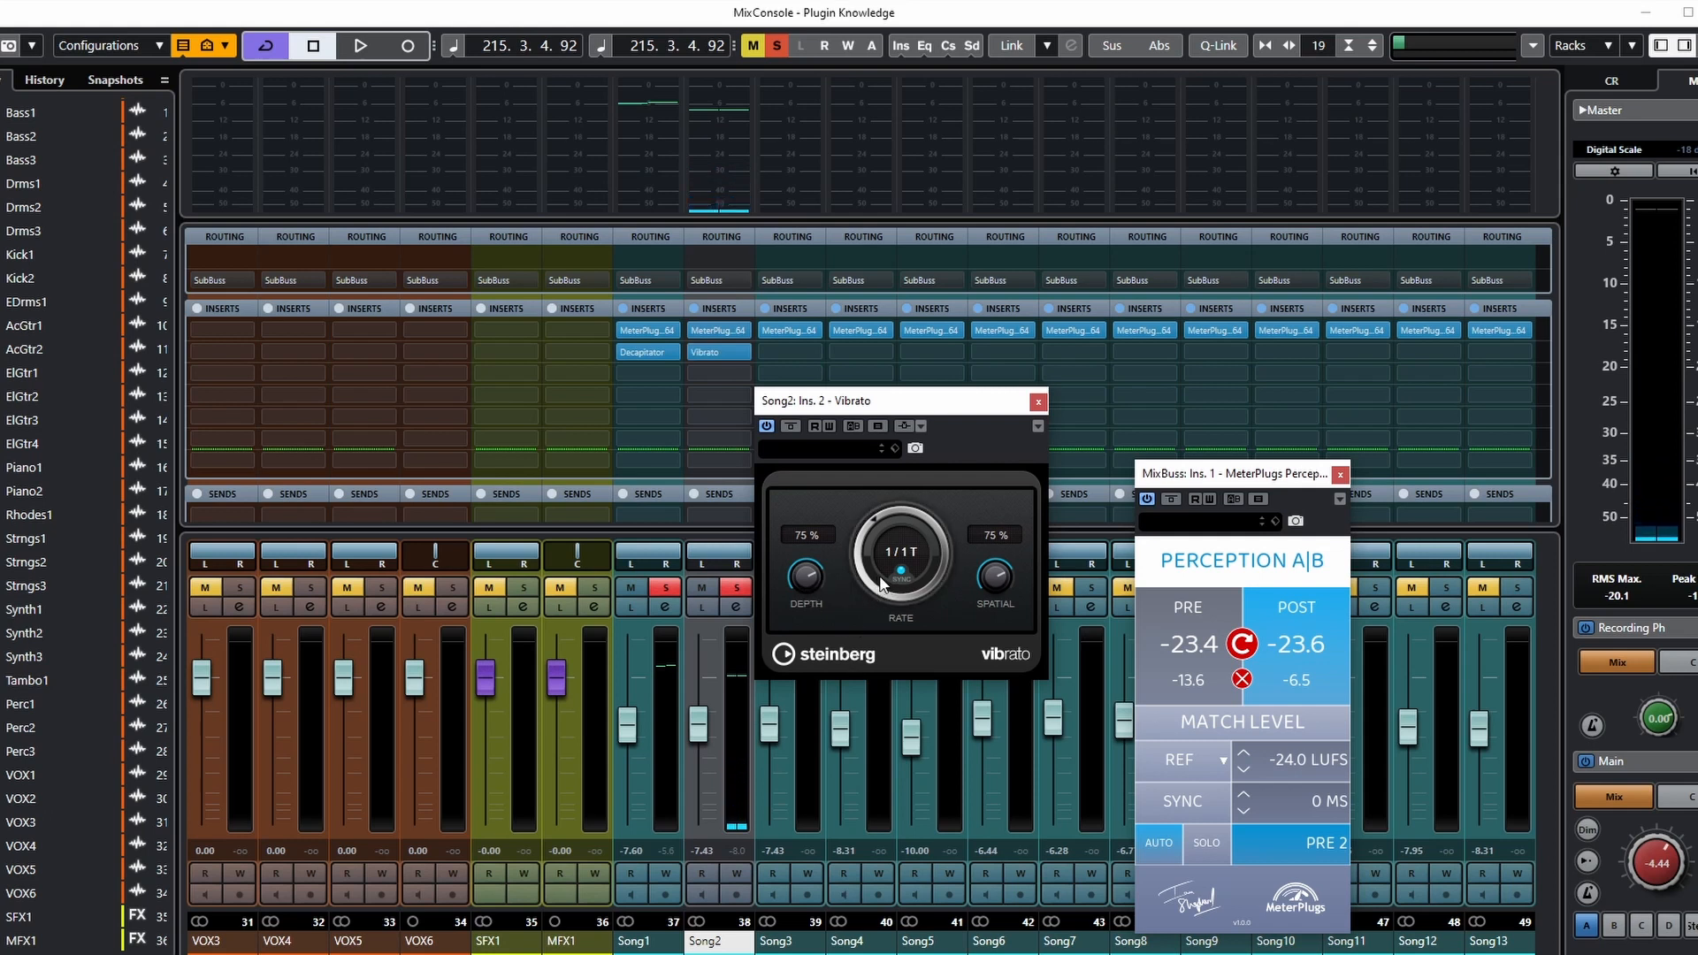
key("space")
left_click_drag(880, 579, 889, 495)
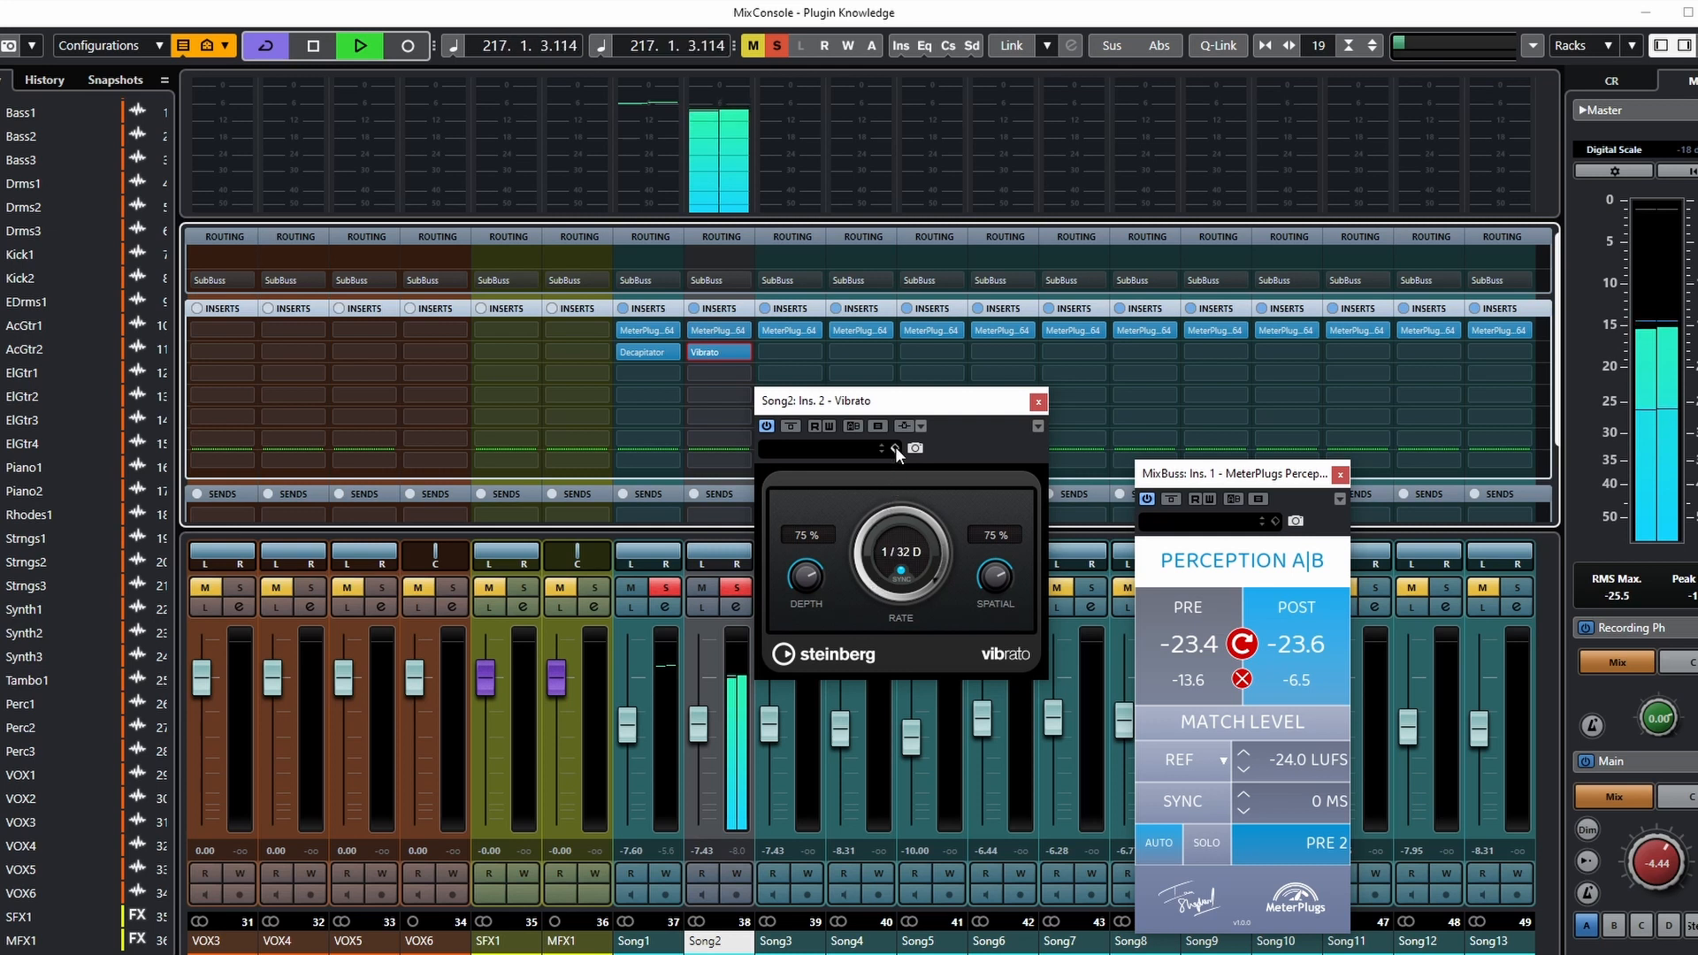
left_click_drag(806, 580, 805, 564)
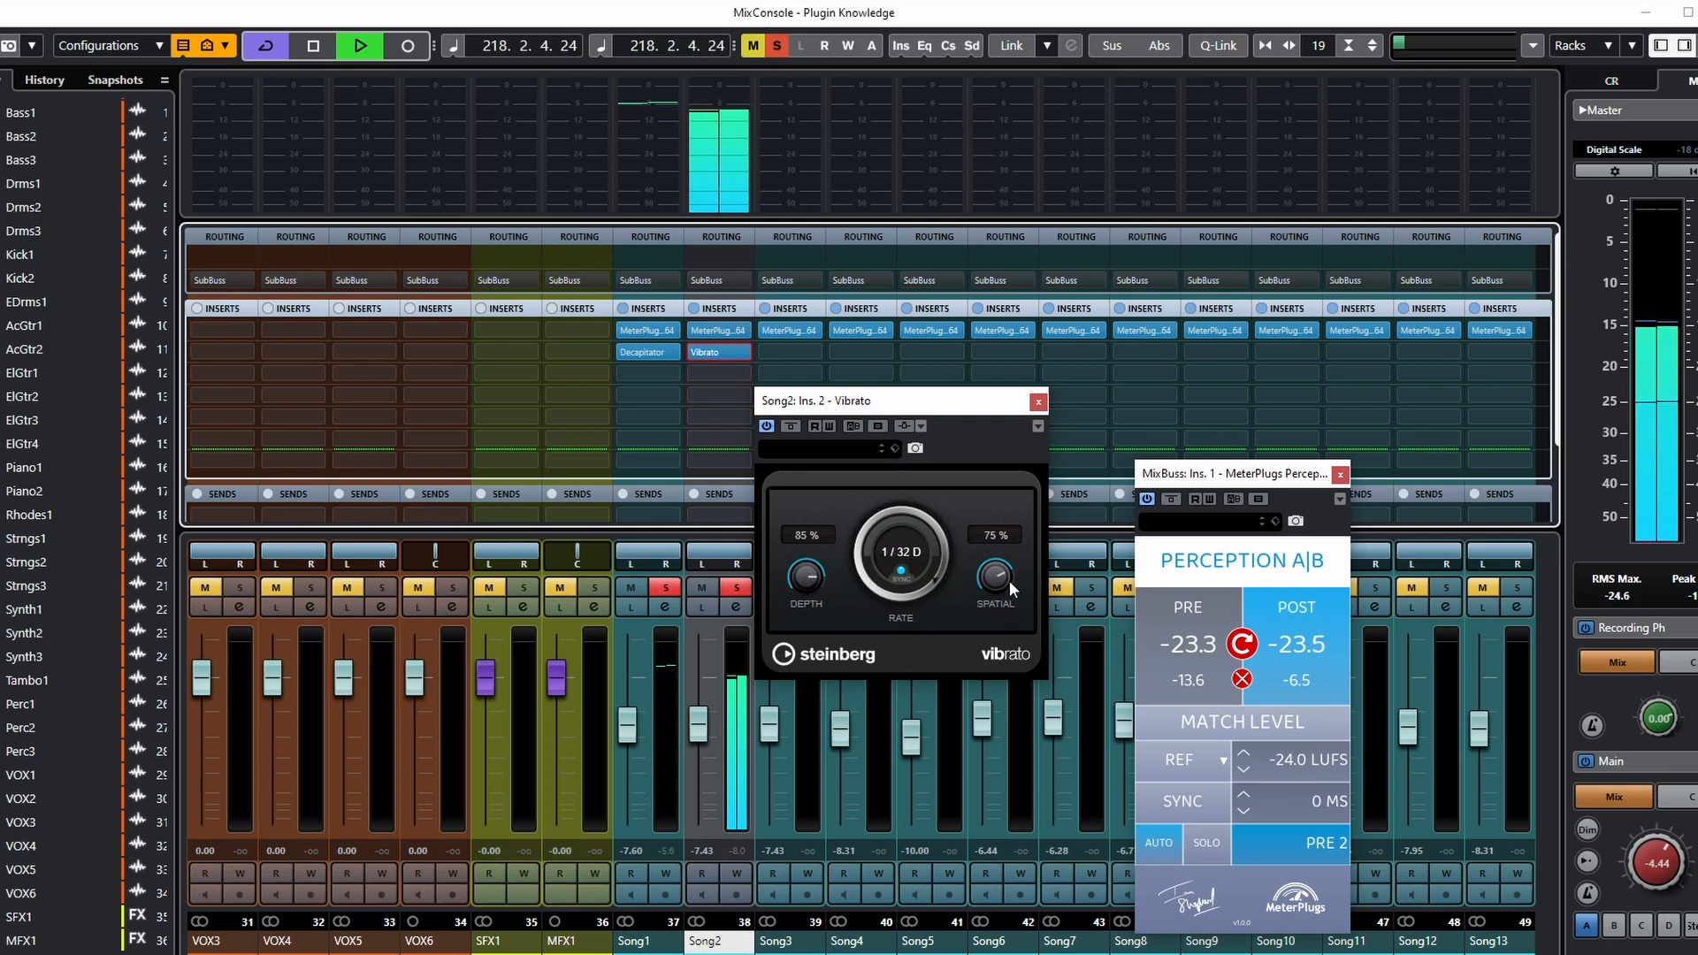
left_click(1038, 404)
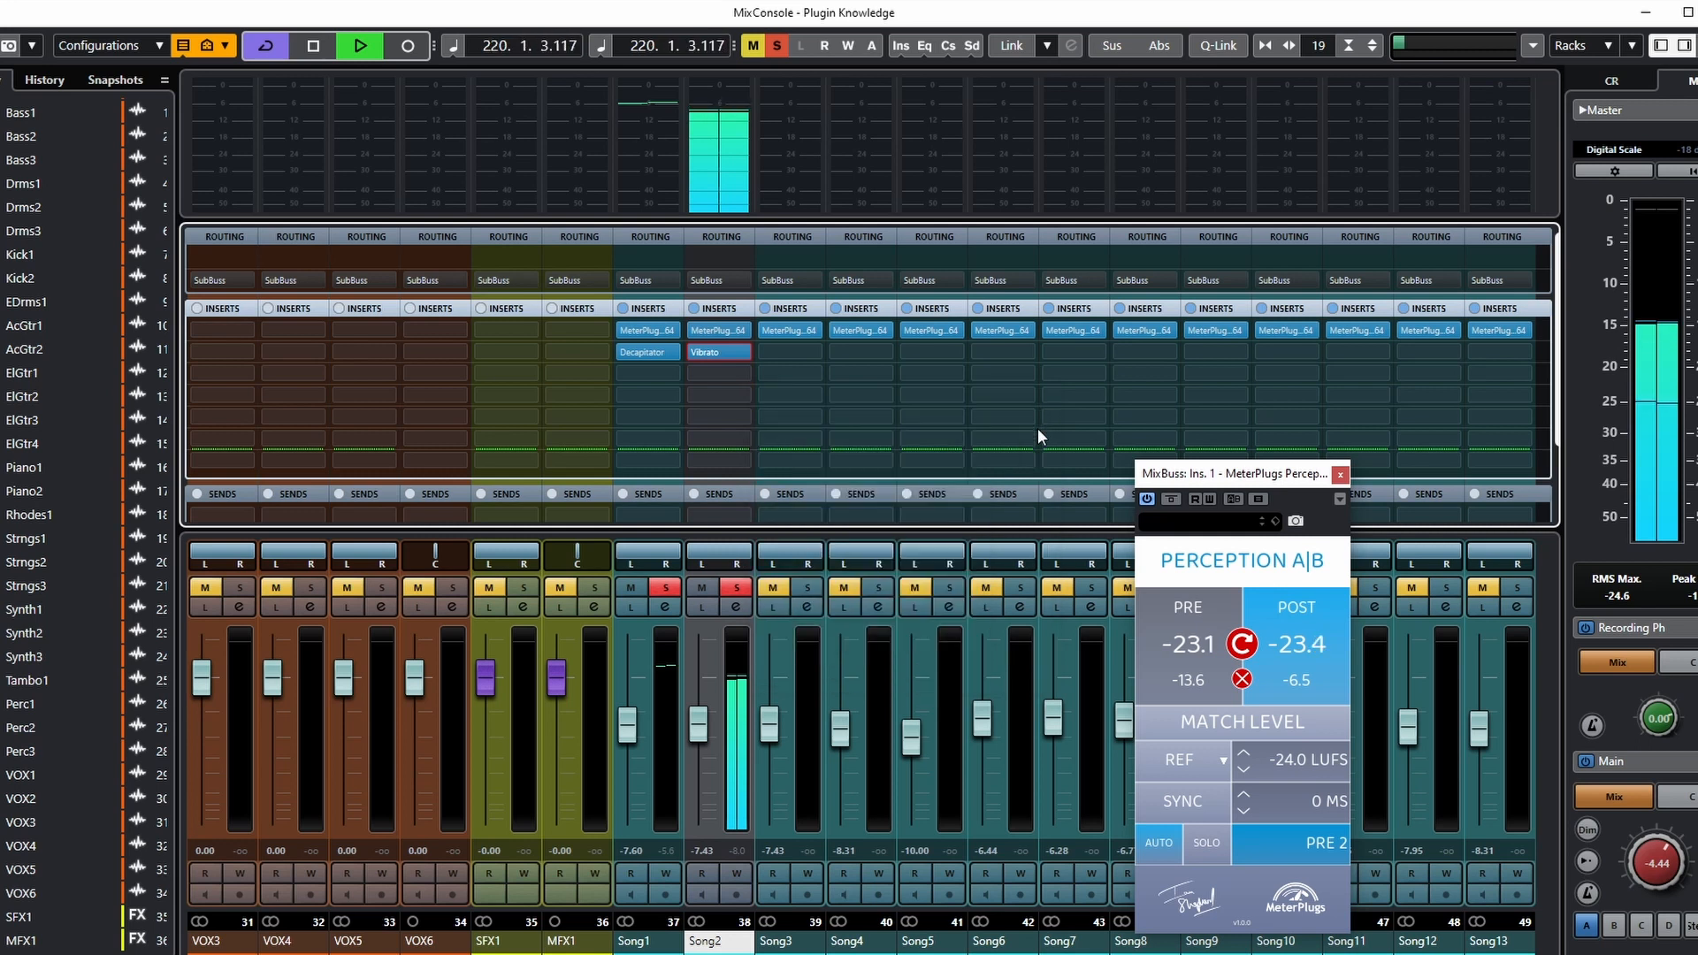
Step: In the Project window, switch between PRE and POST on Song2 and run Perception's latency sync for PRE 2
key("F3")
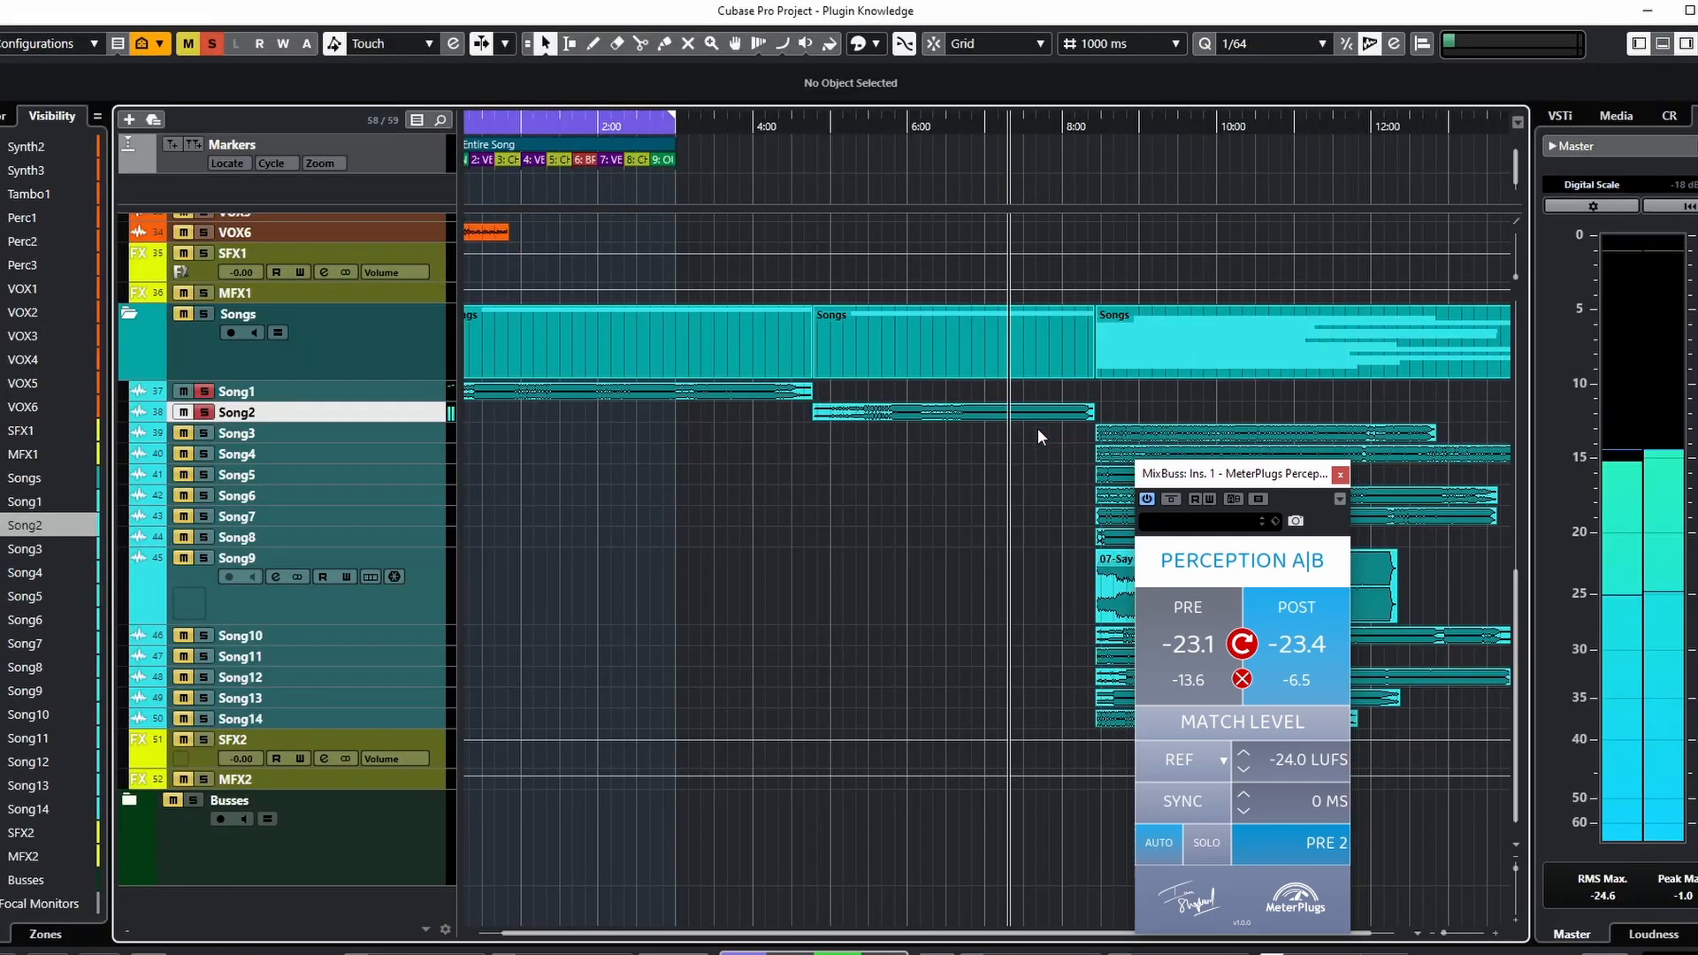
left_click(1190, 650)
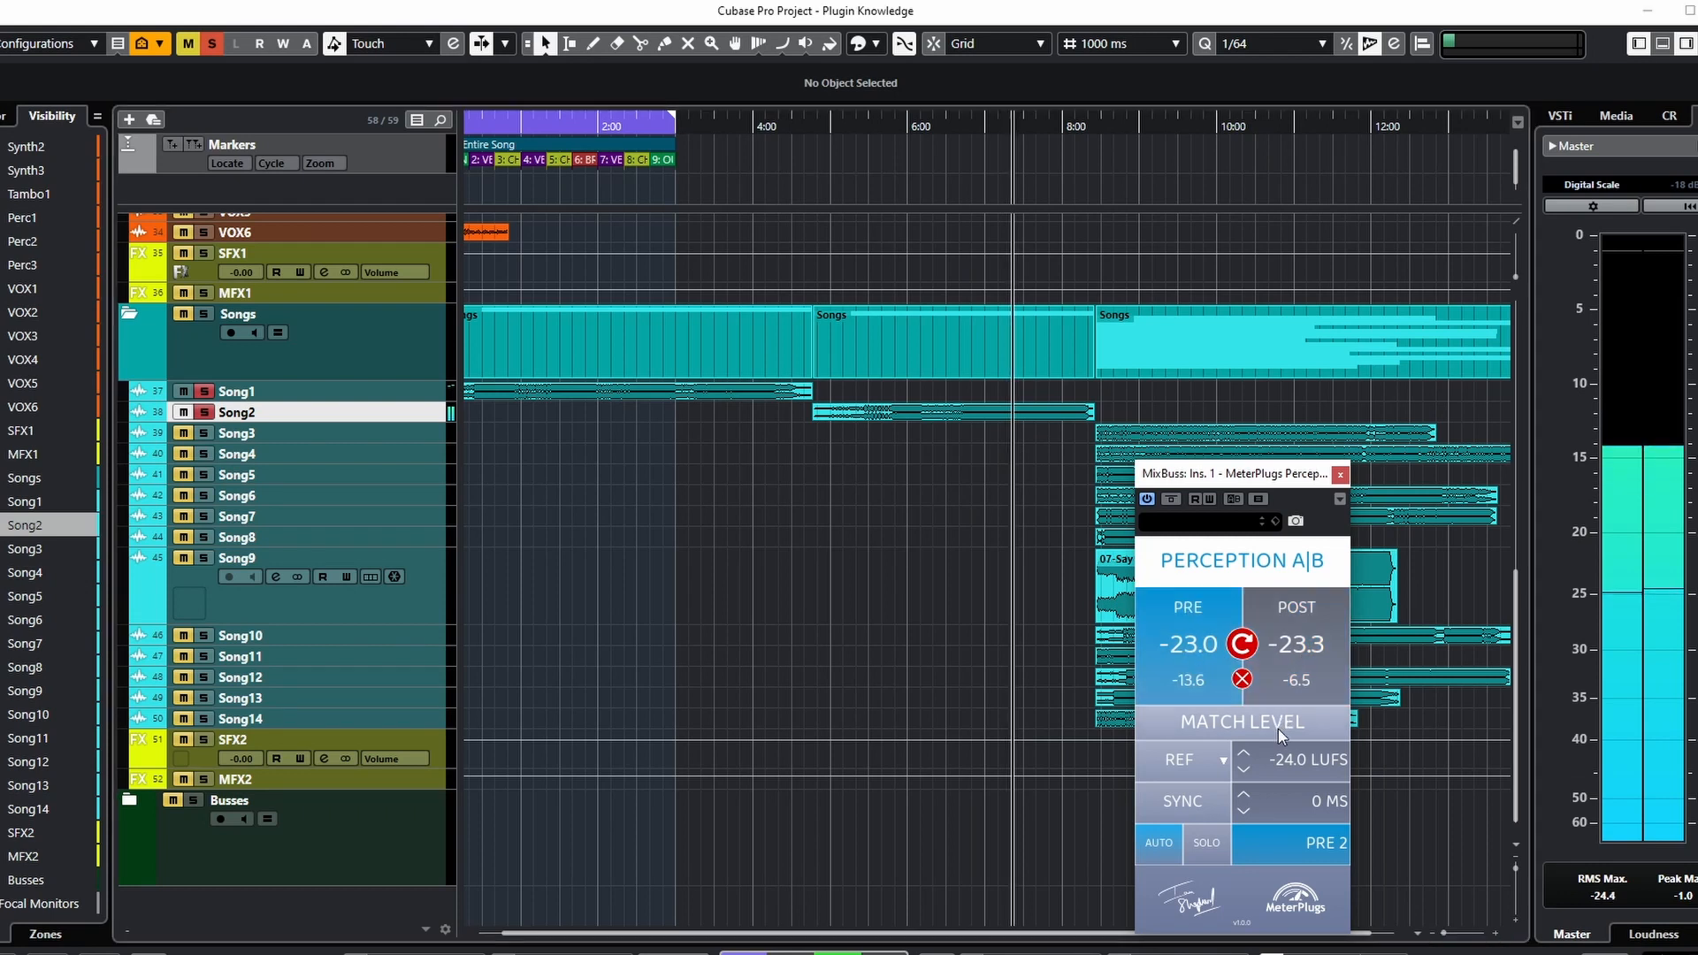
left_click(1279, 676)
left_click(1201, 666)
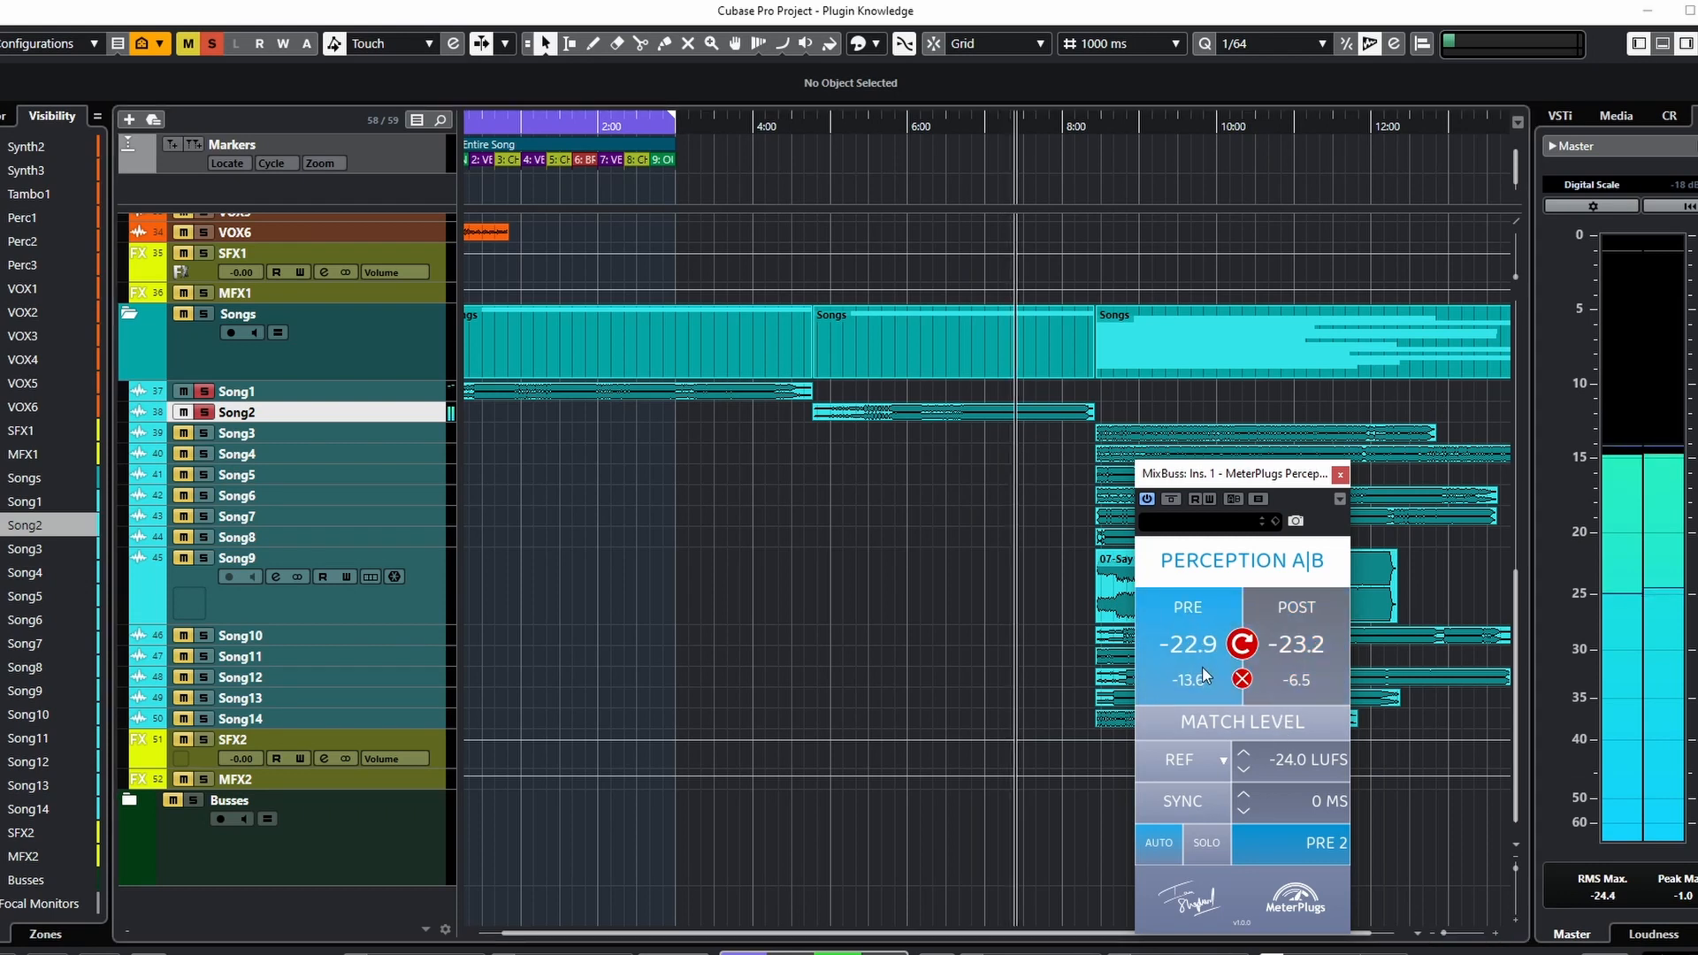
left_click(1195, 799)
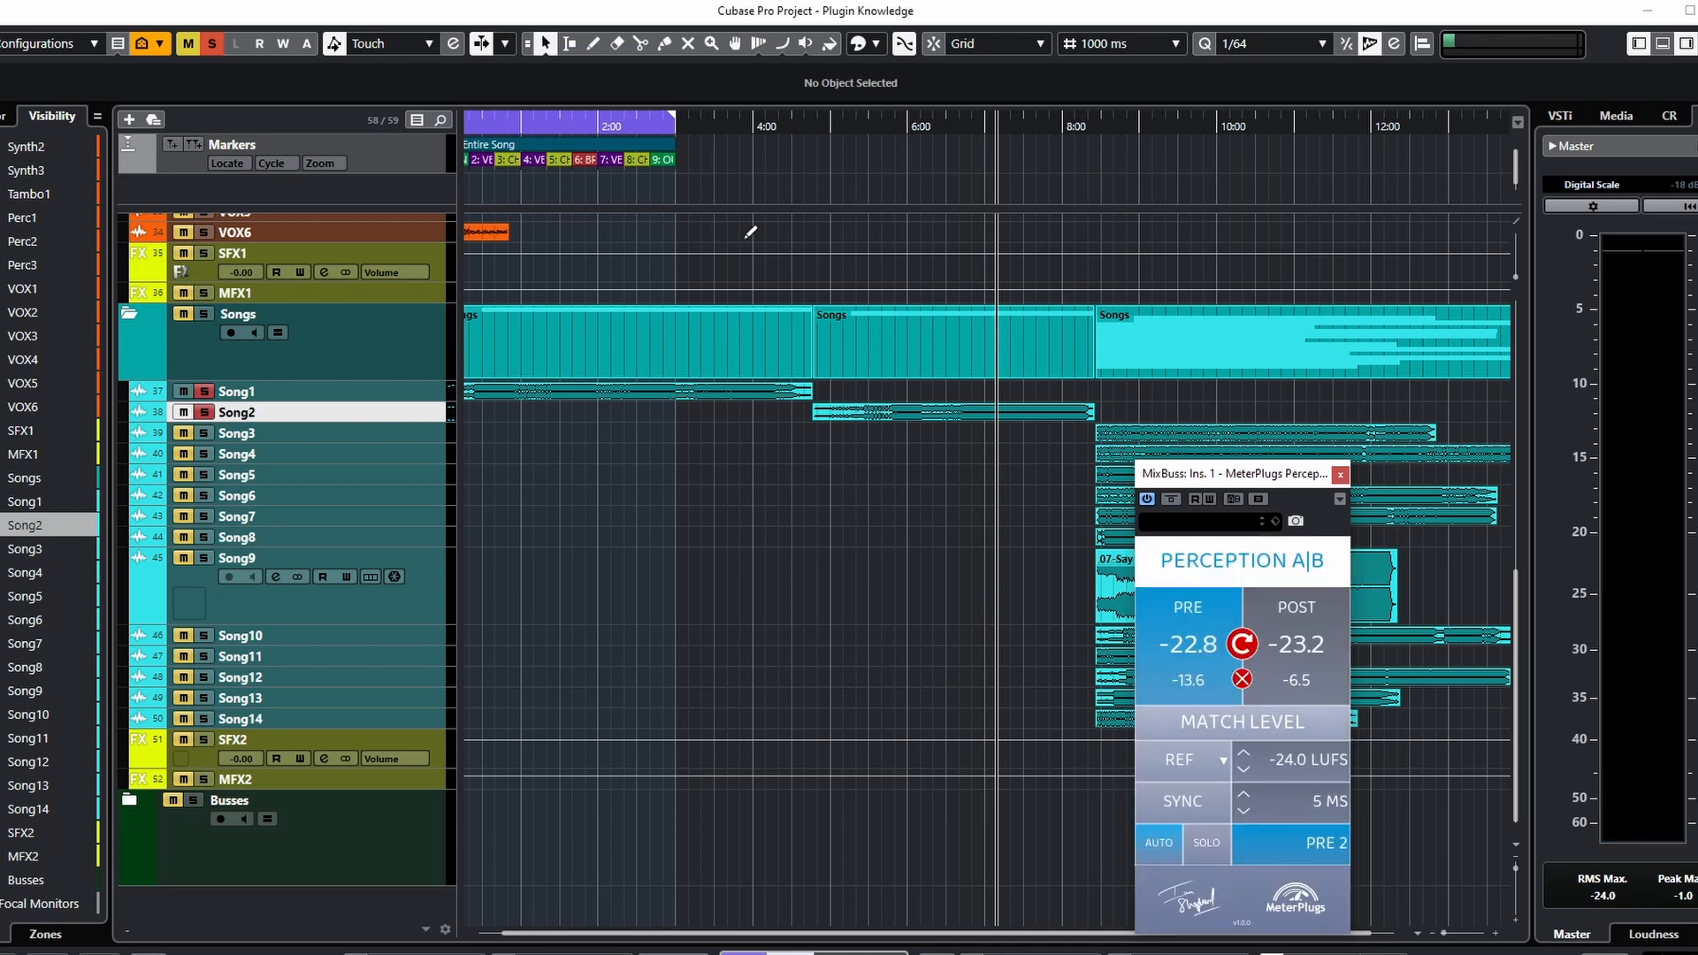
Step: Play Song1 from near its end and run the latency sync for PRE 1
left_click(738, 127)
key("space")
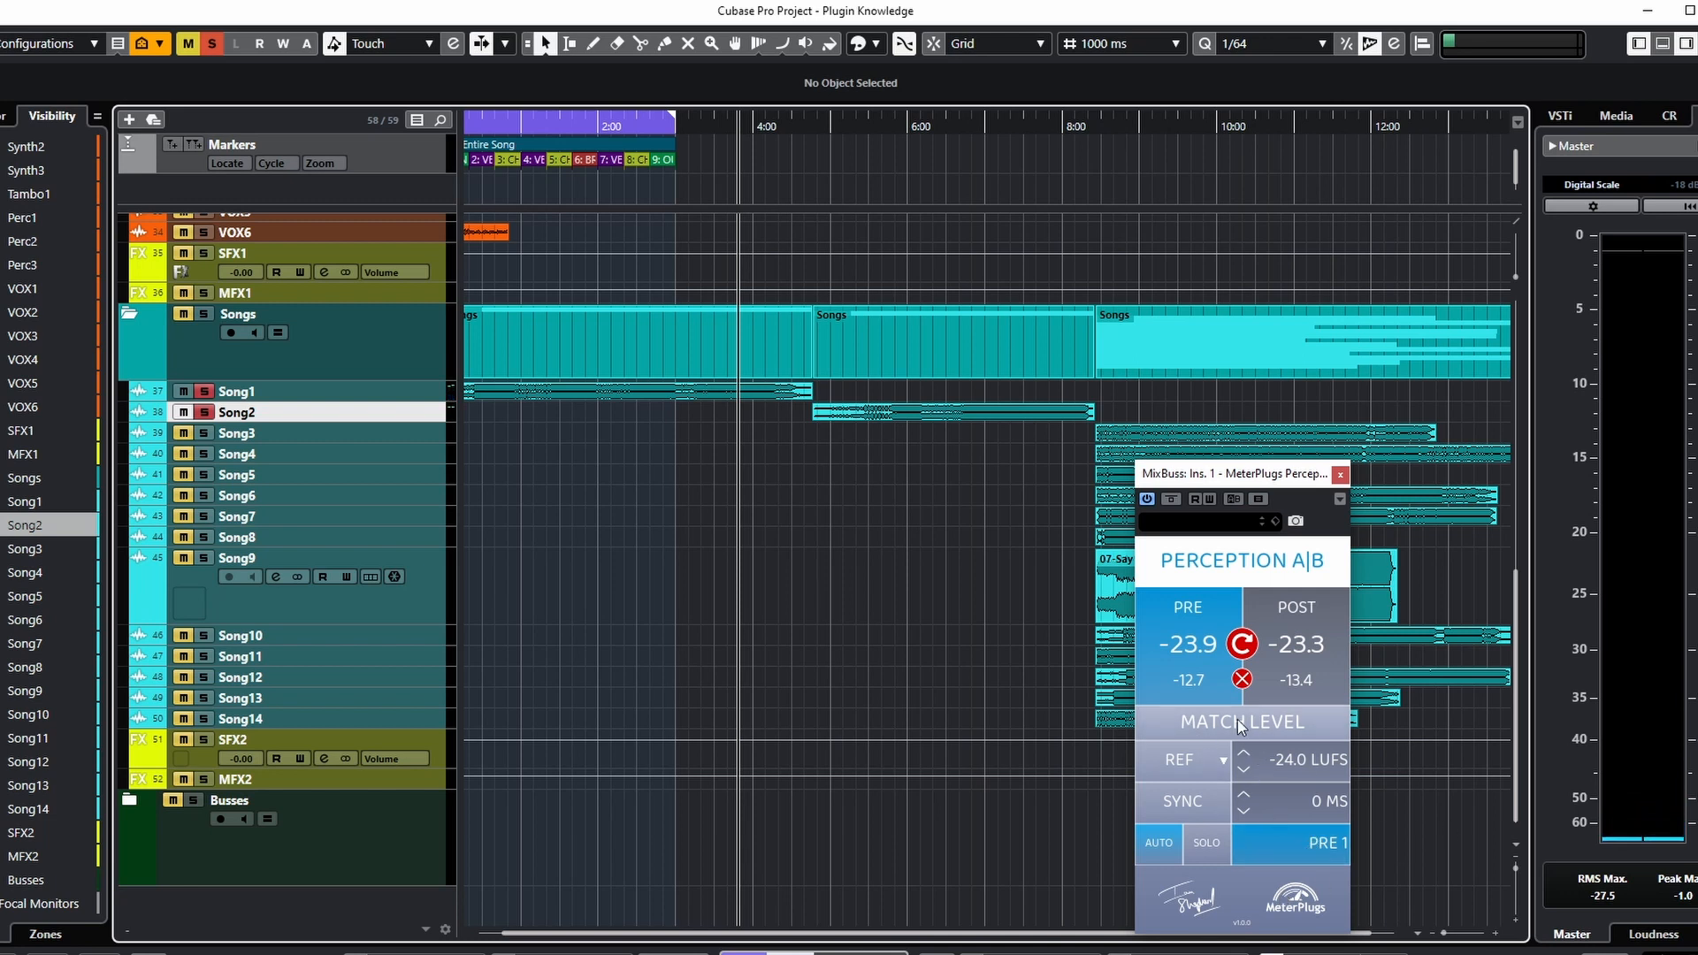
left_click(1185, 800)
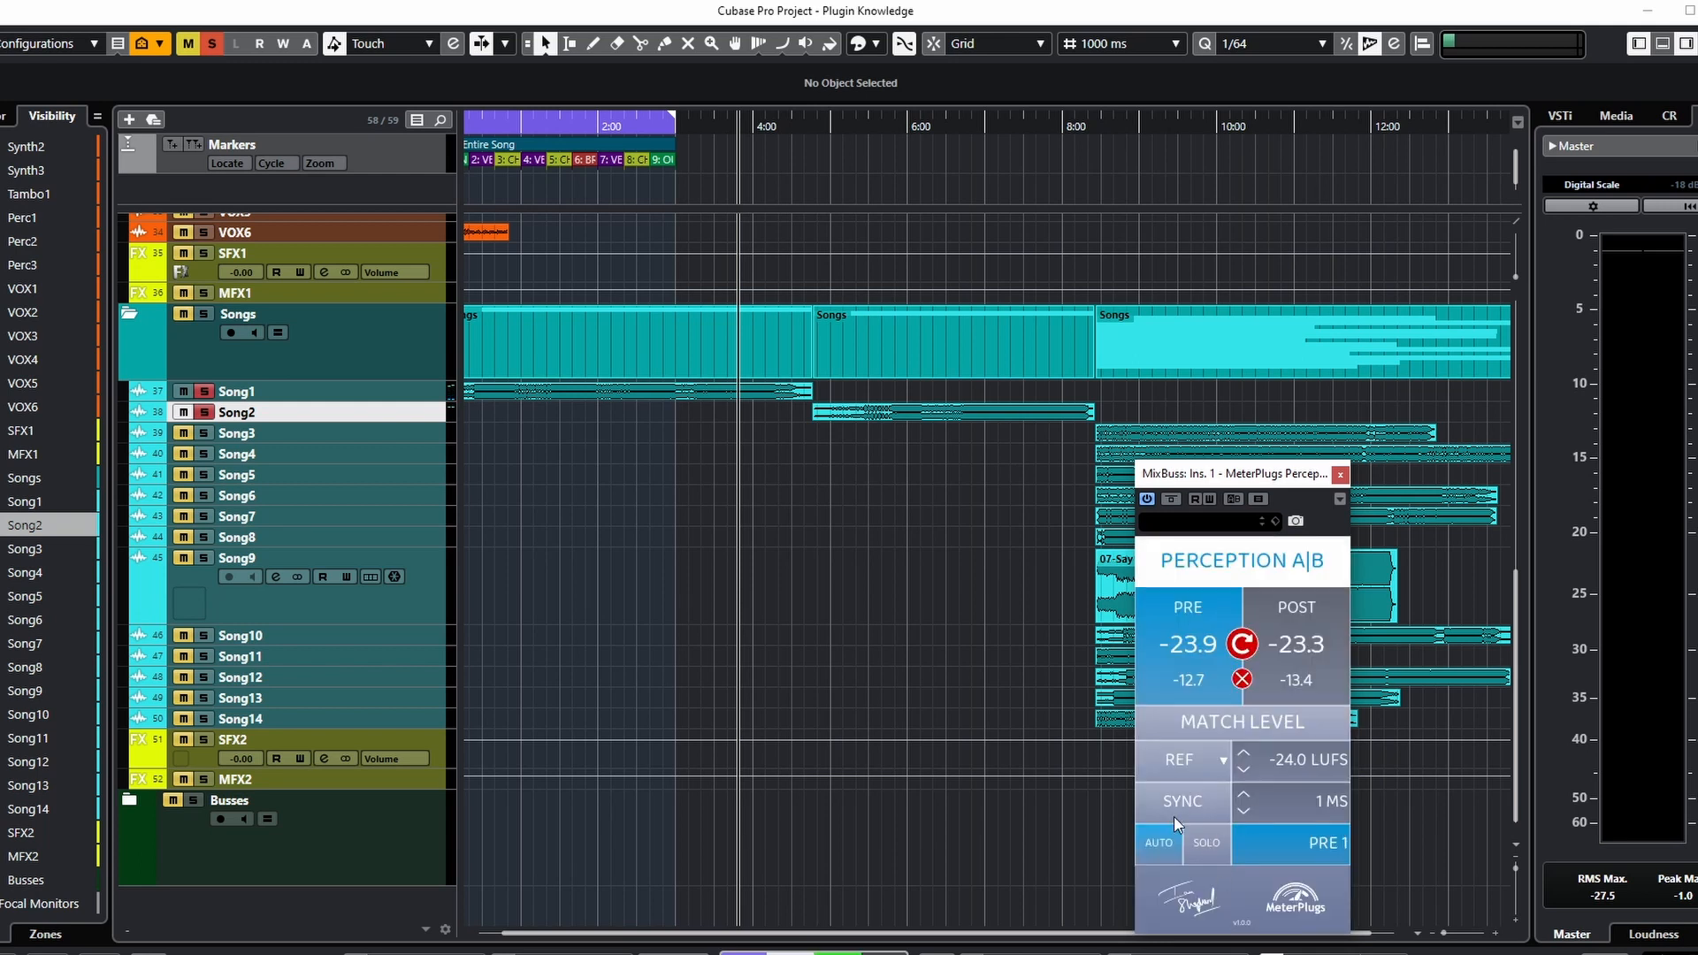
Step: Play Song1 and switch repeatedly between PRE and POST to compare the level-matched, synced versions
key("space")
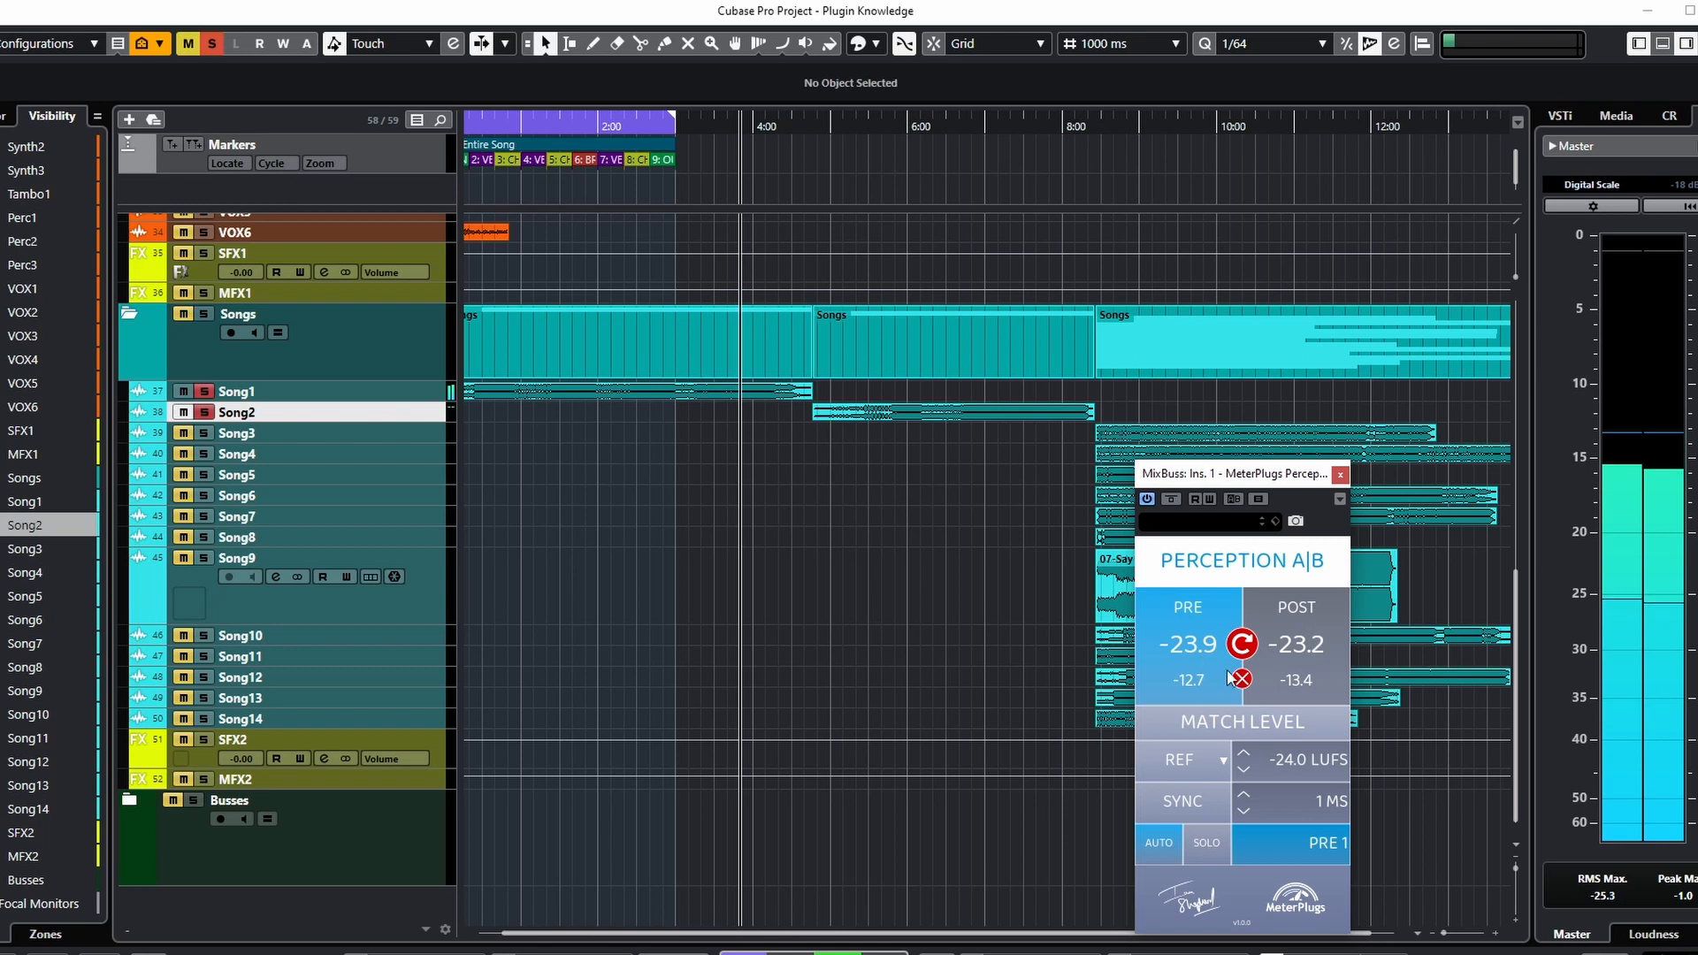
left_click(1294, 677)
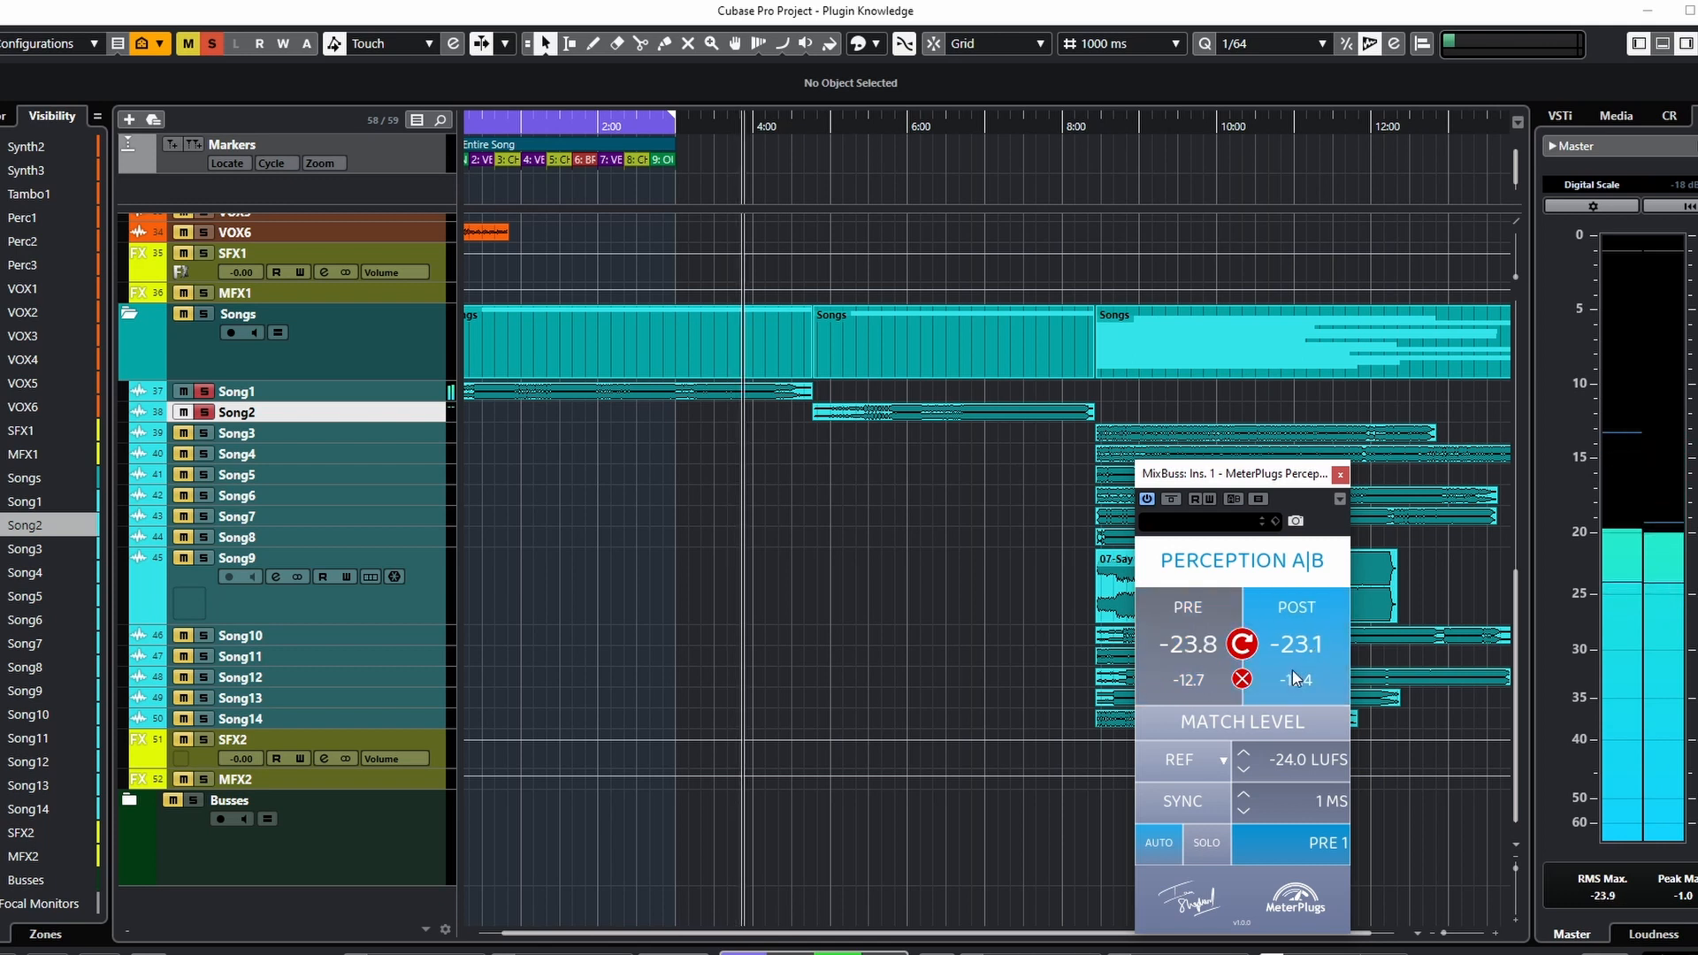
left_click(1190, 645)
left_click(1310, 662)
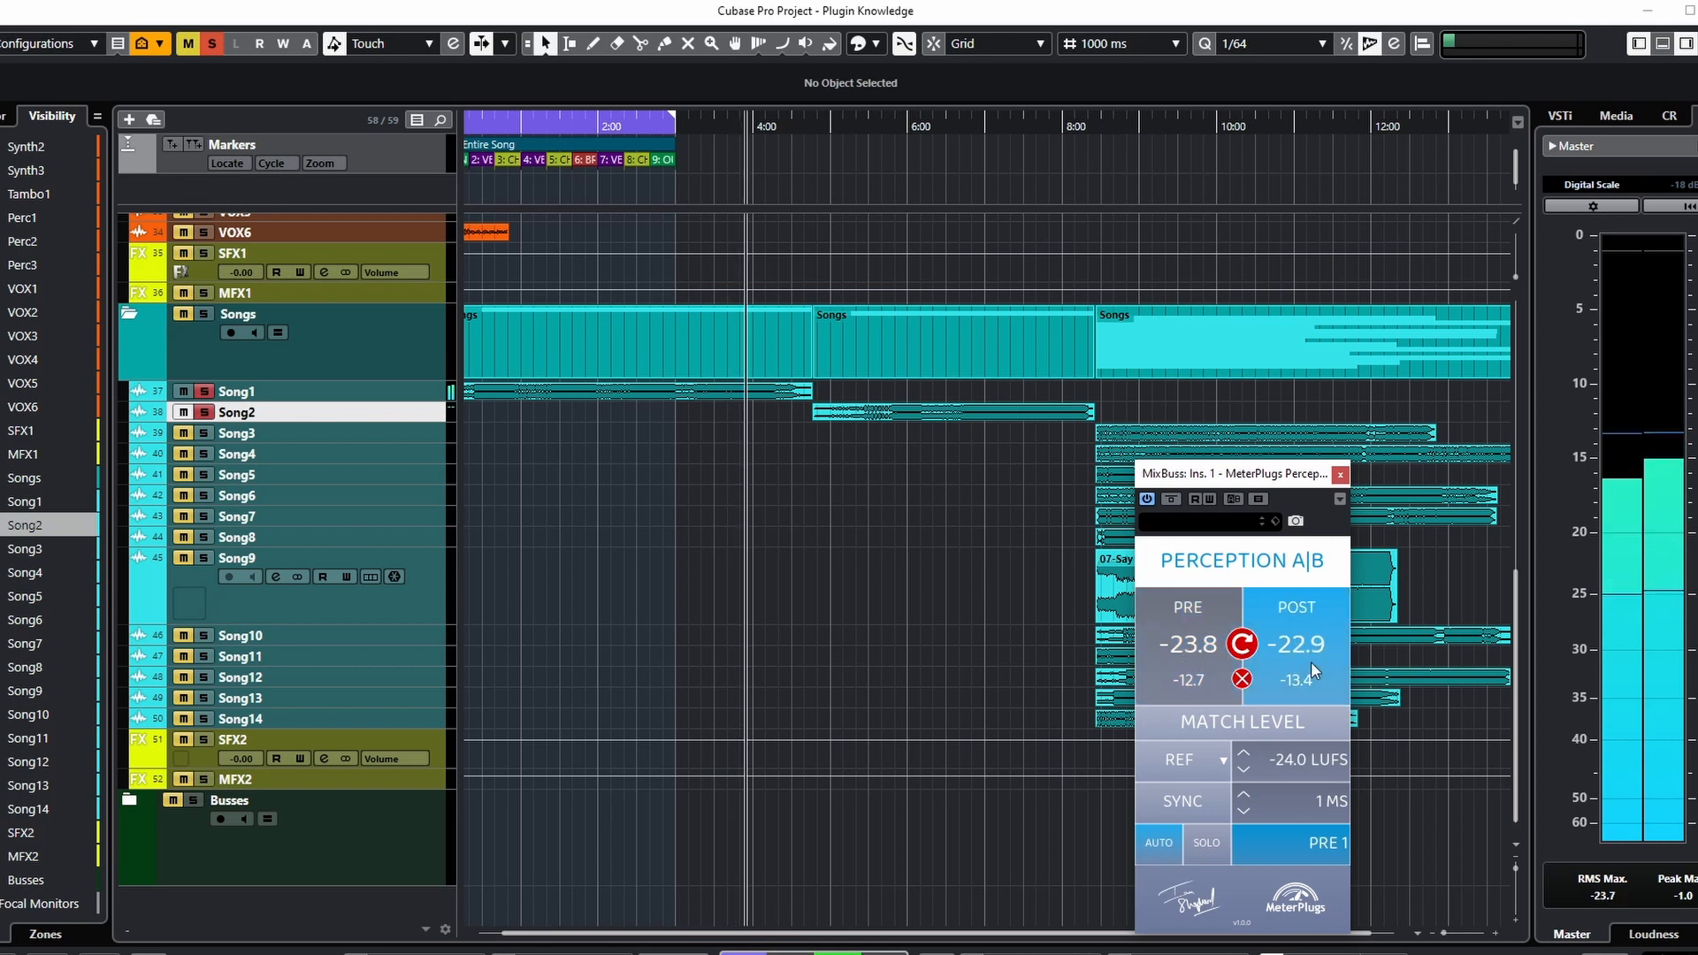
left_click(1190, 655)
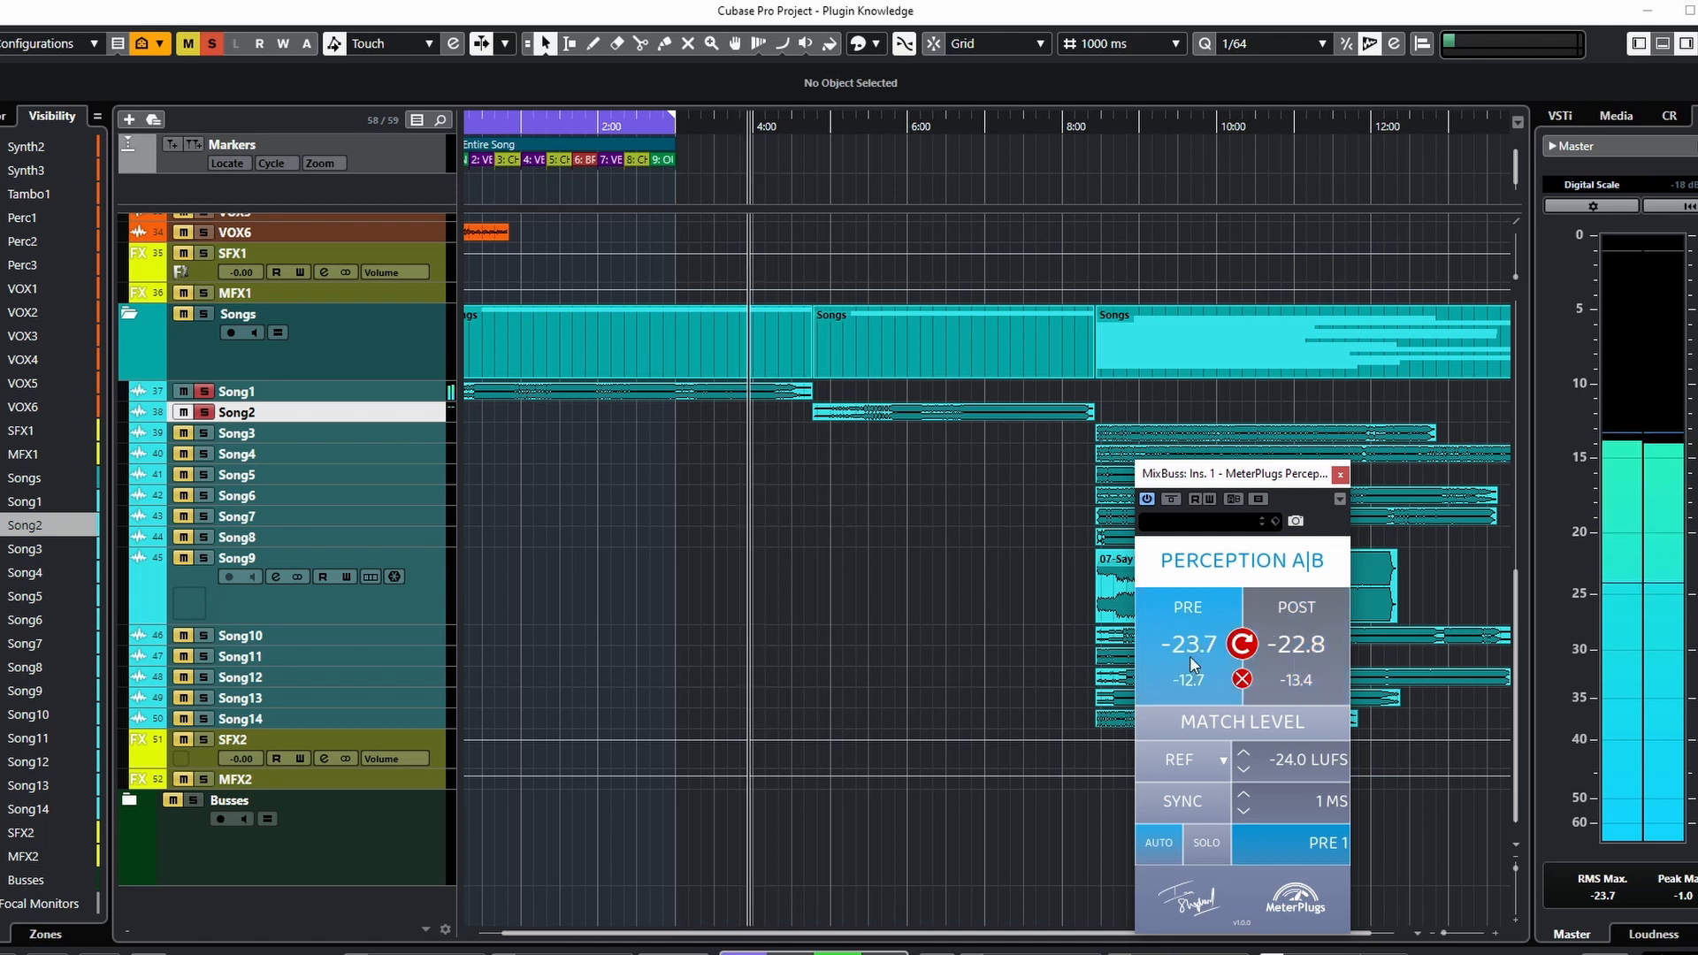
left_click(1287, 661)
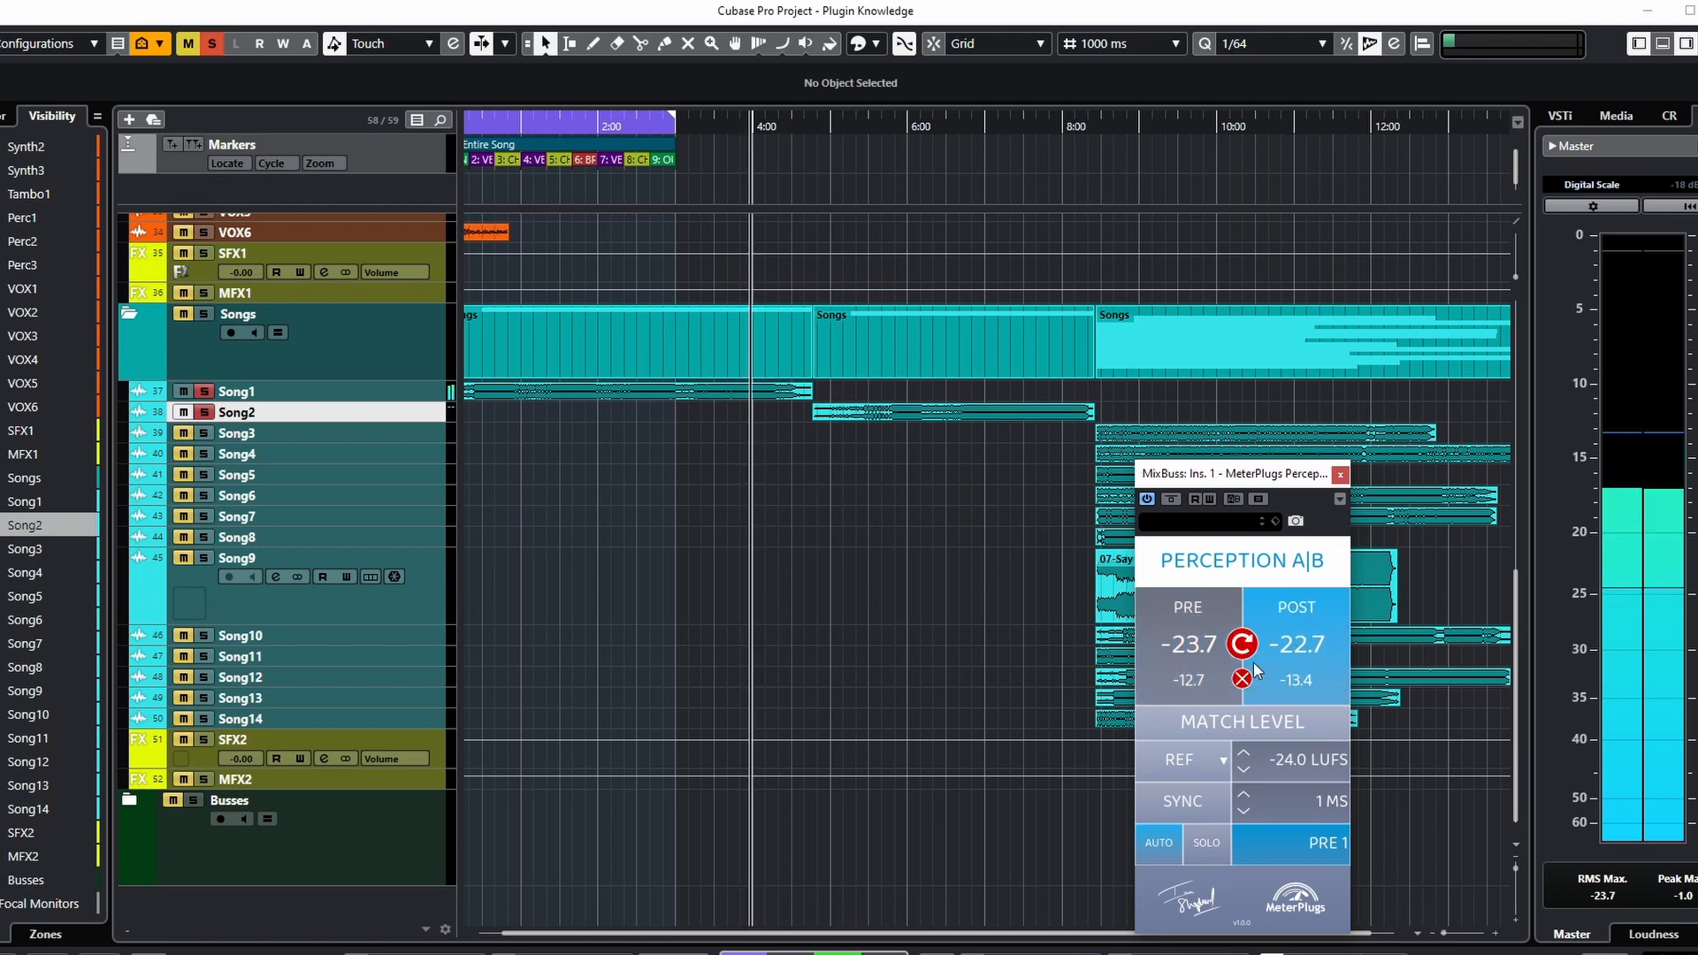
left_click(1198, 662)
Step: Move playback to the middle of Song2, compare its PRE and POST versions, and stop playback
left_click(966, 128)
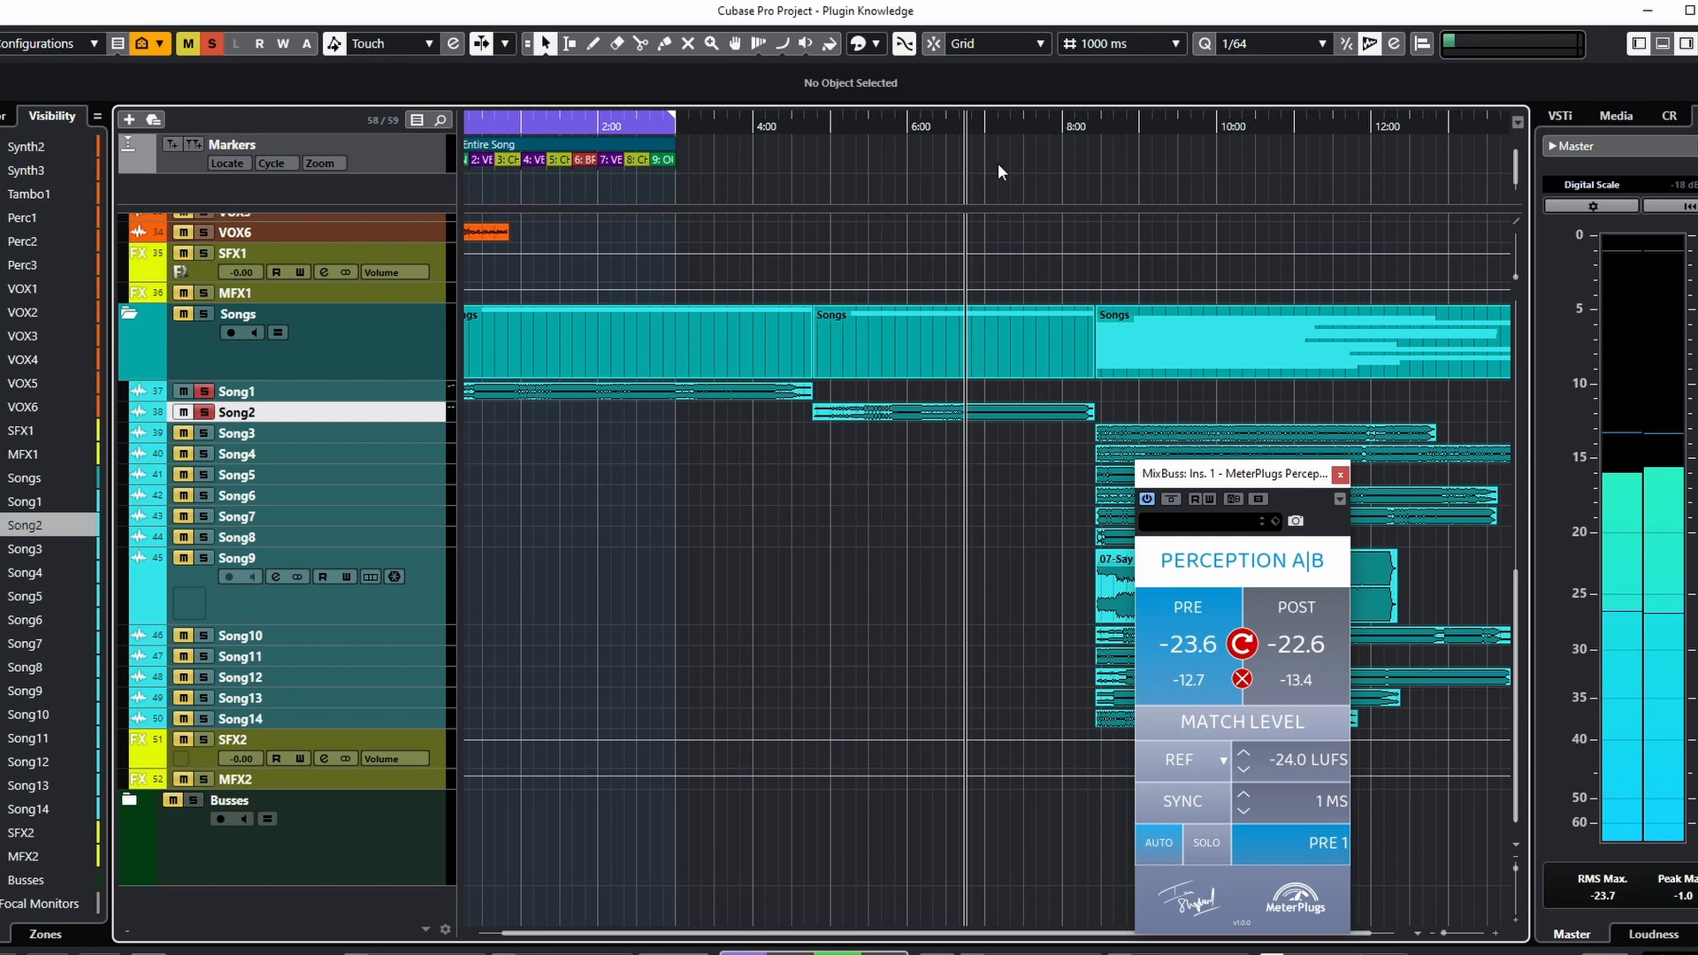
left_click(1296, 671)
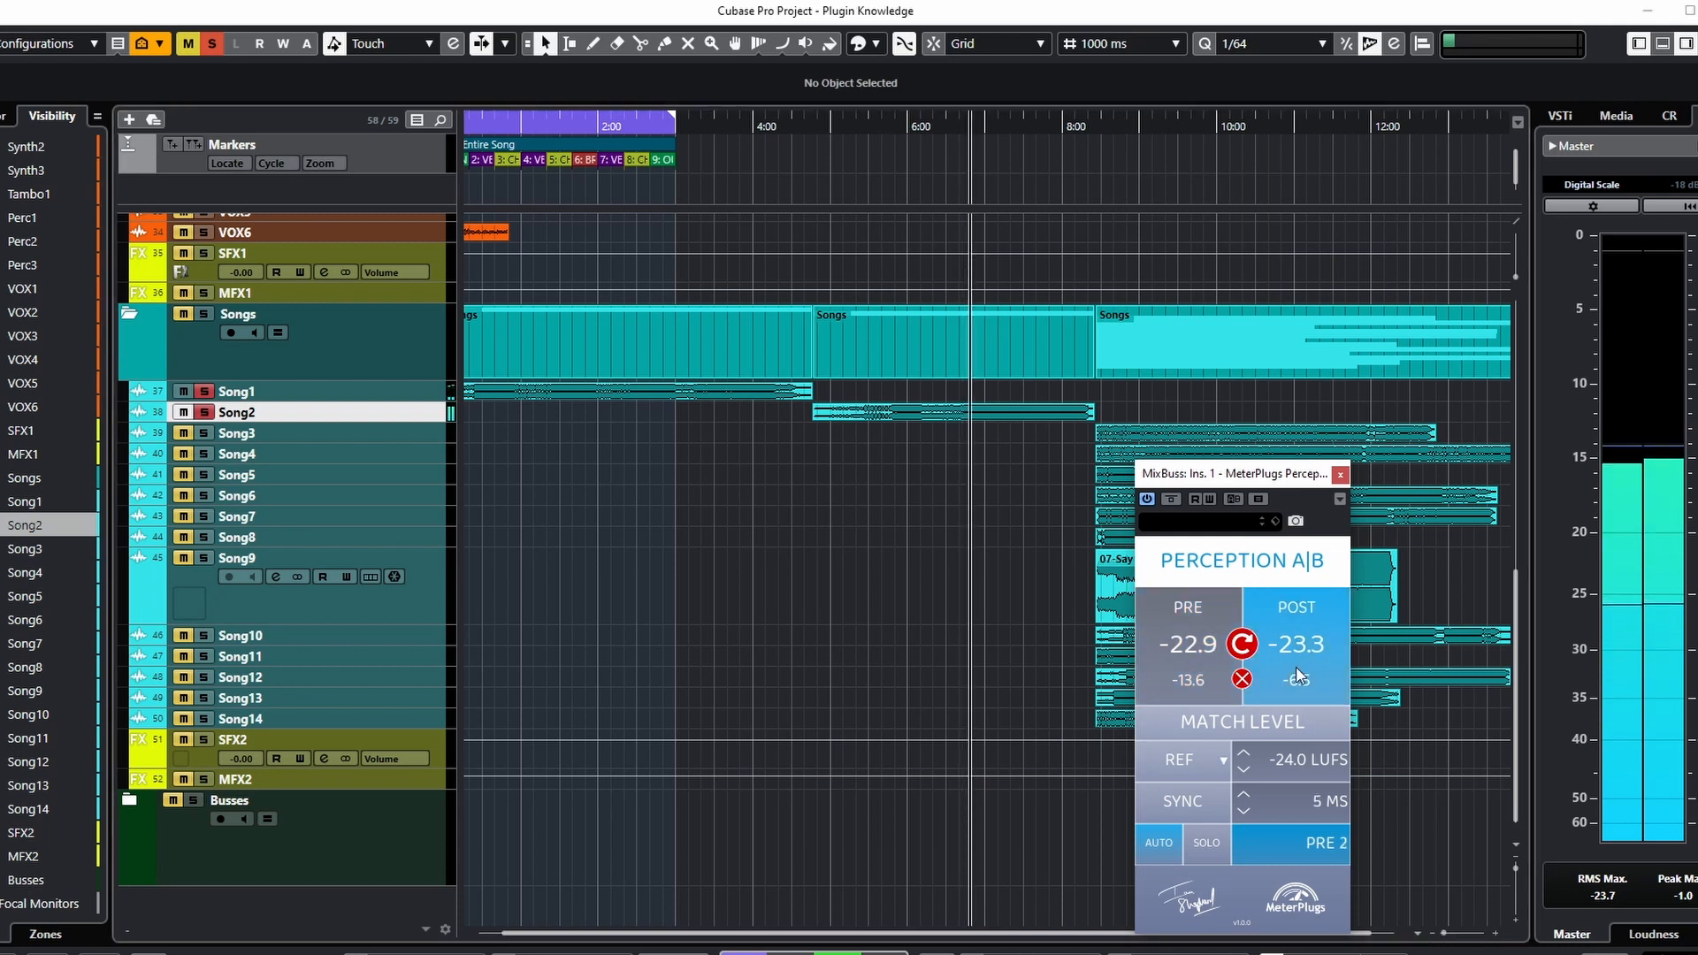
left_click(1185, 655)
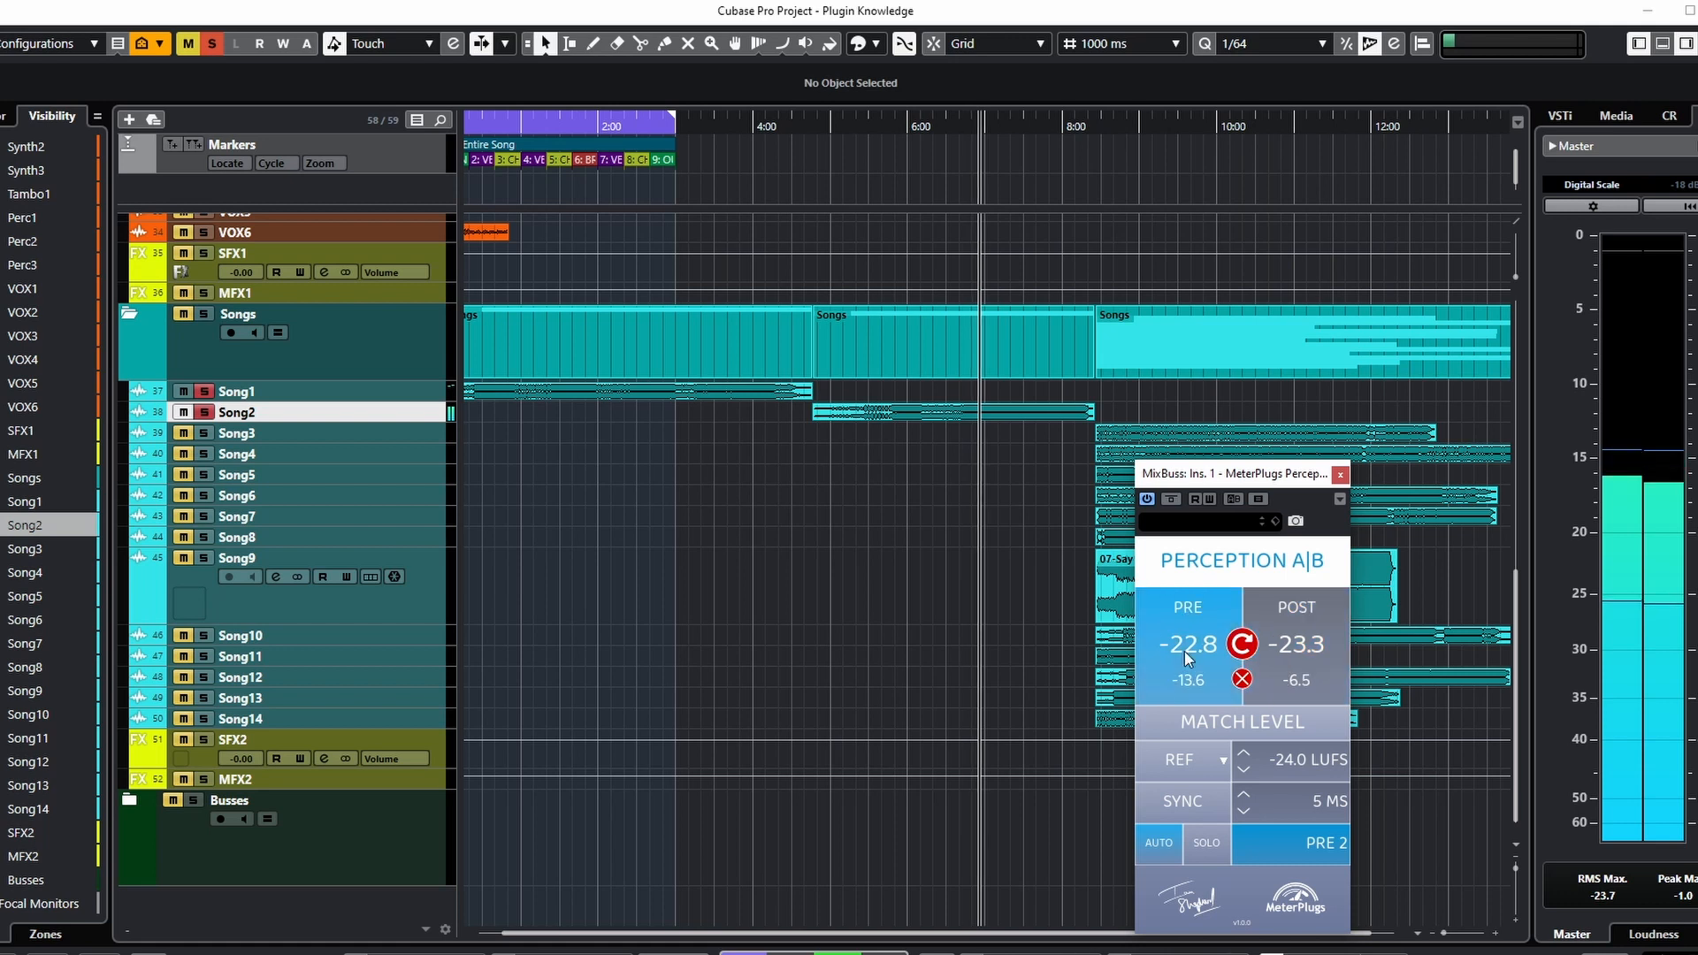
left_click(1305, 651)
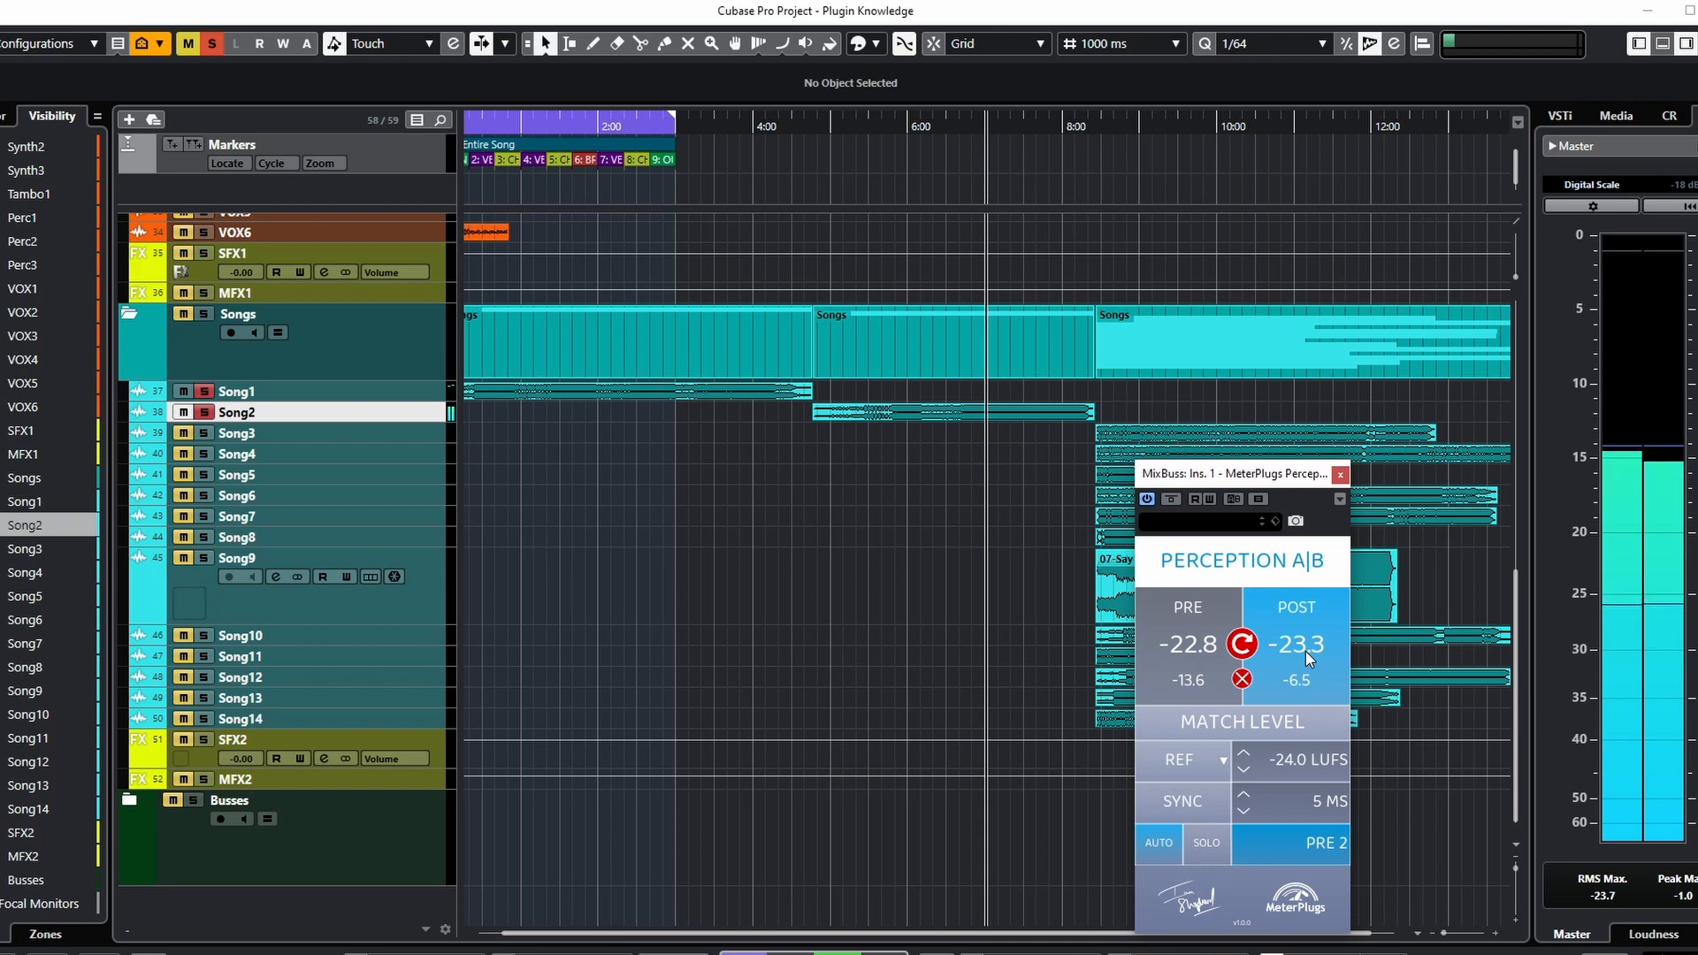
key("space")
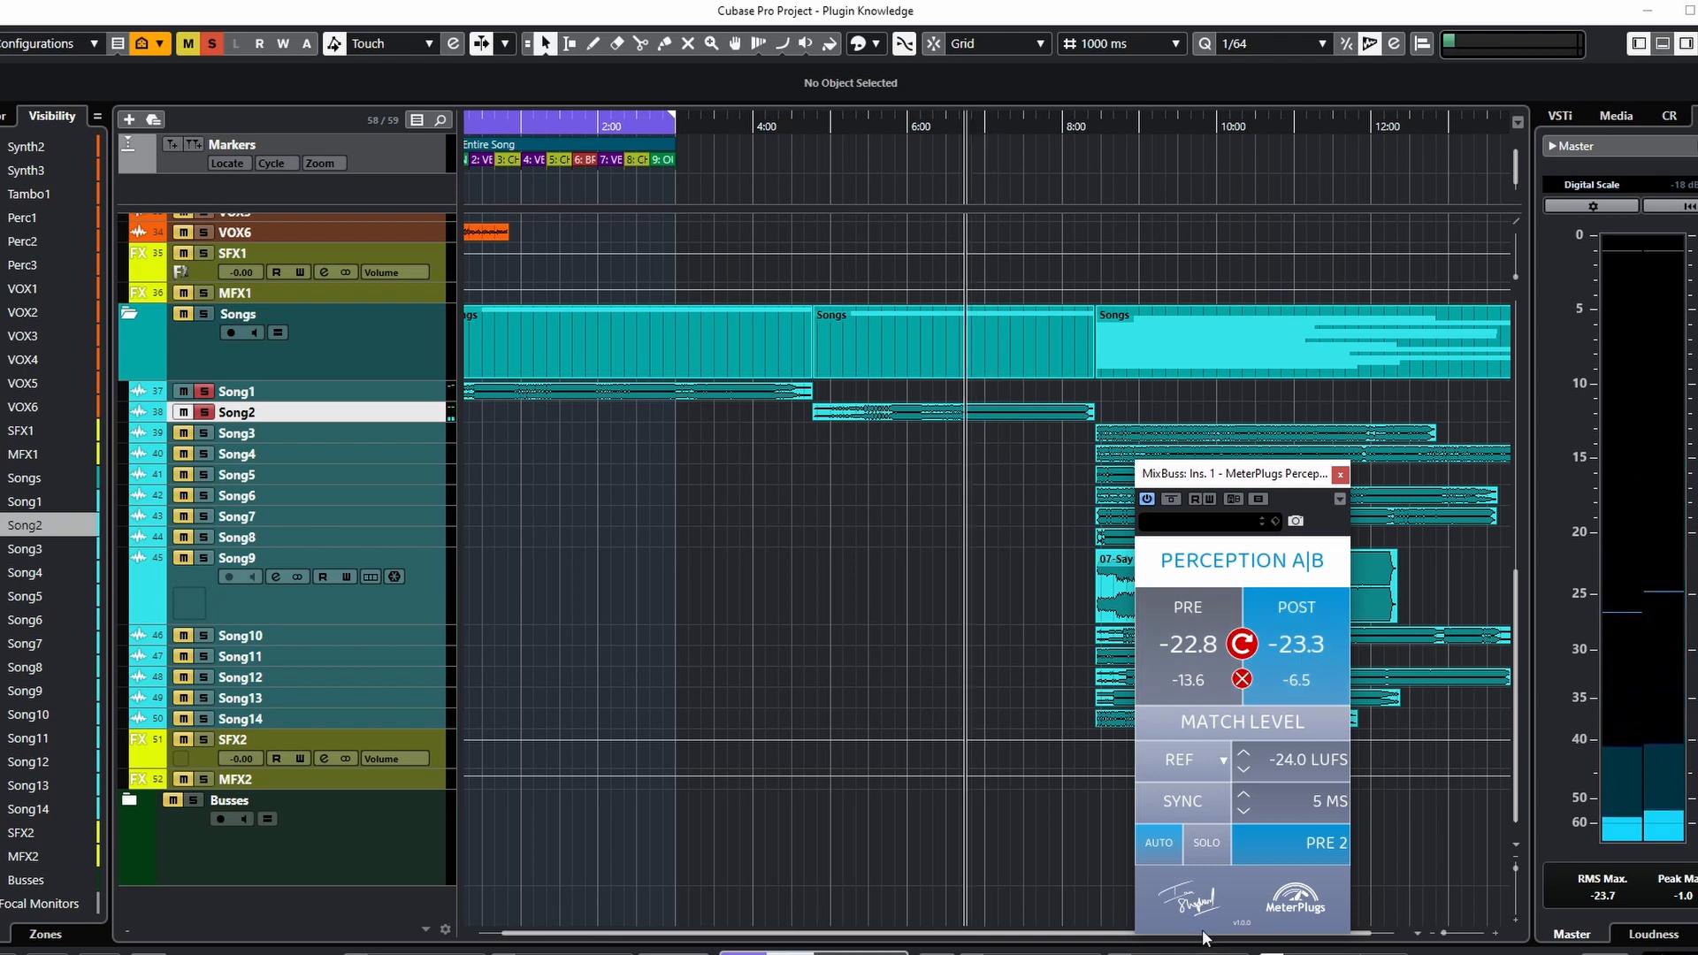
Step: Switch Perception to SOLO mode and place the playhead in the overlapping songs, moving the plug-in window clear of their clips
left_click(1213, 856)
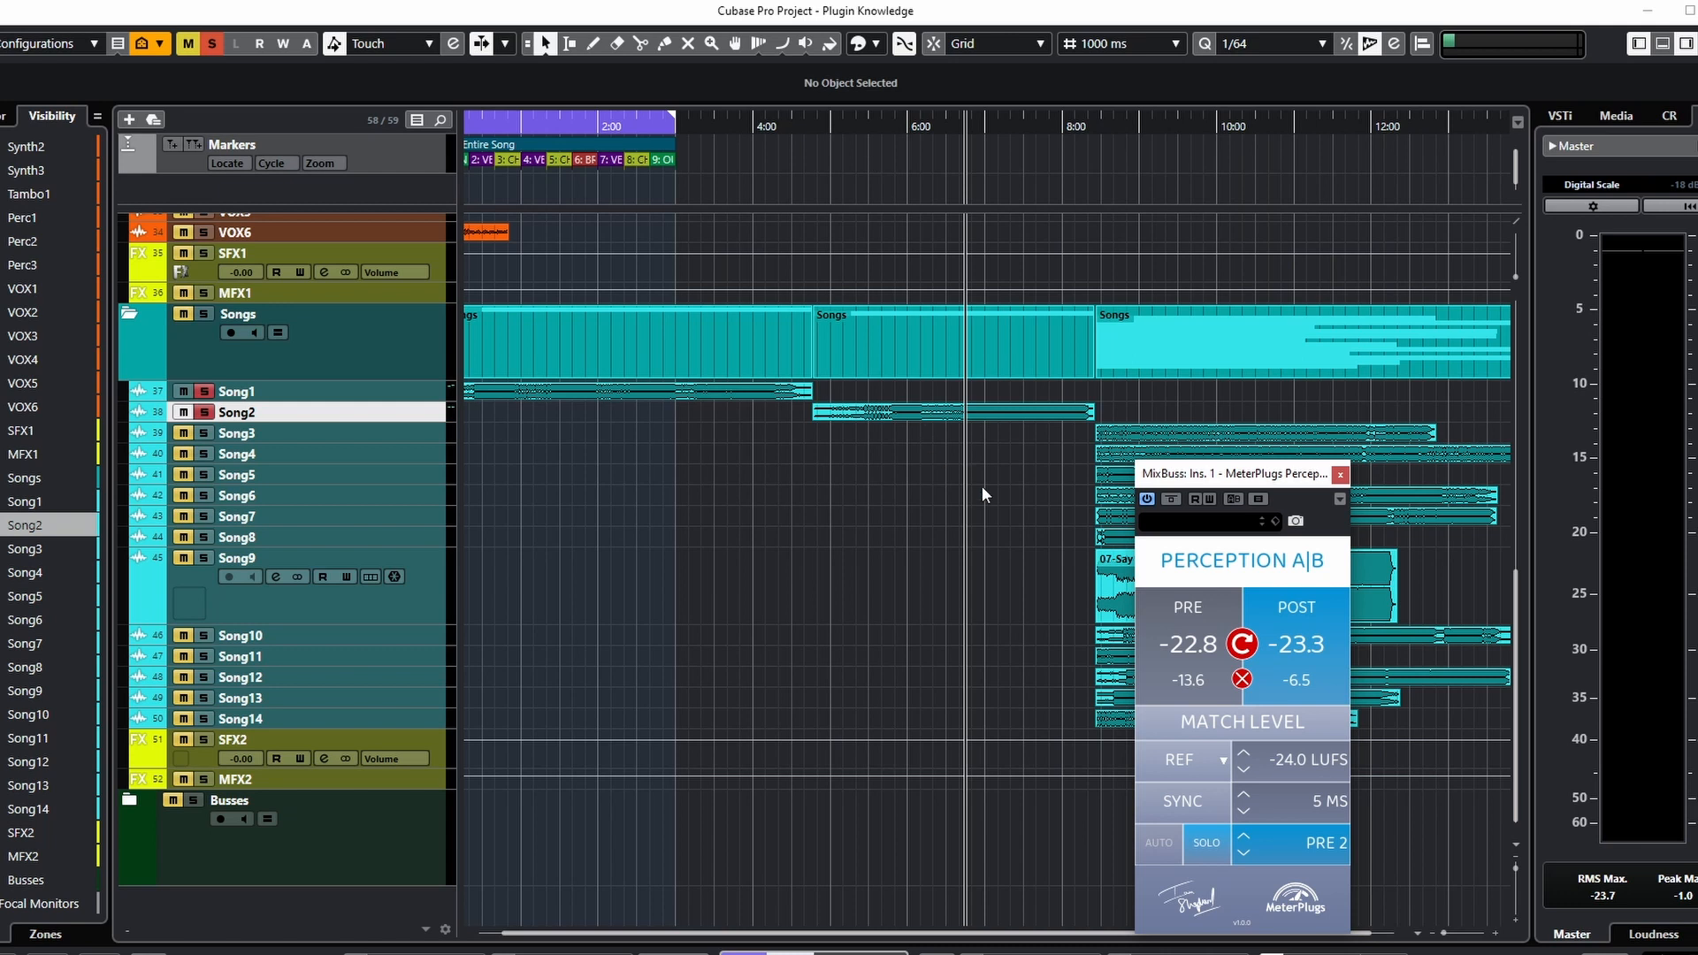
left_click(1131, 124)
left_click_drag(1202, 474, 748, 458)
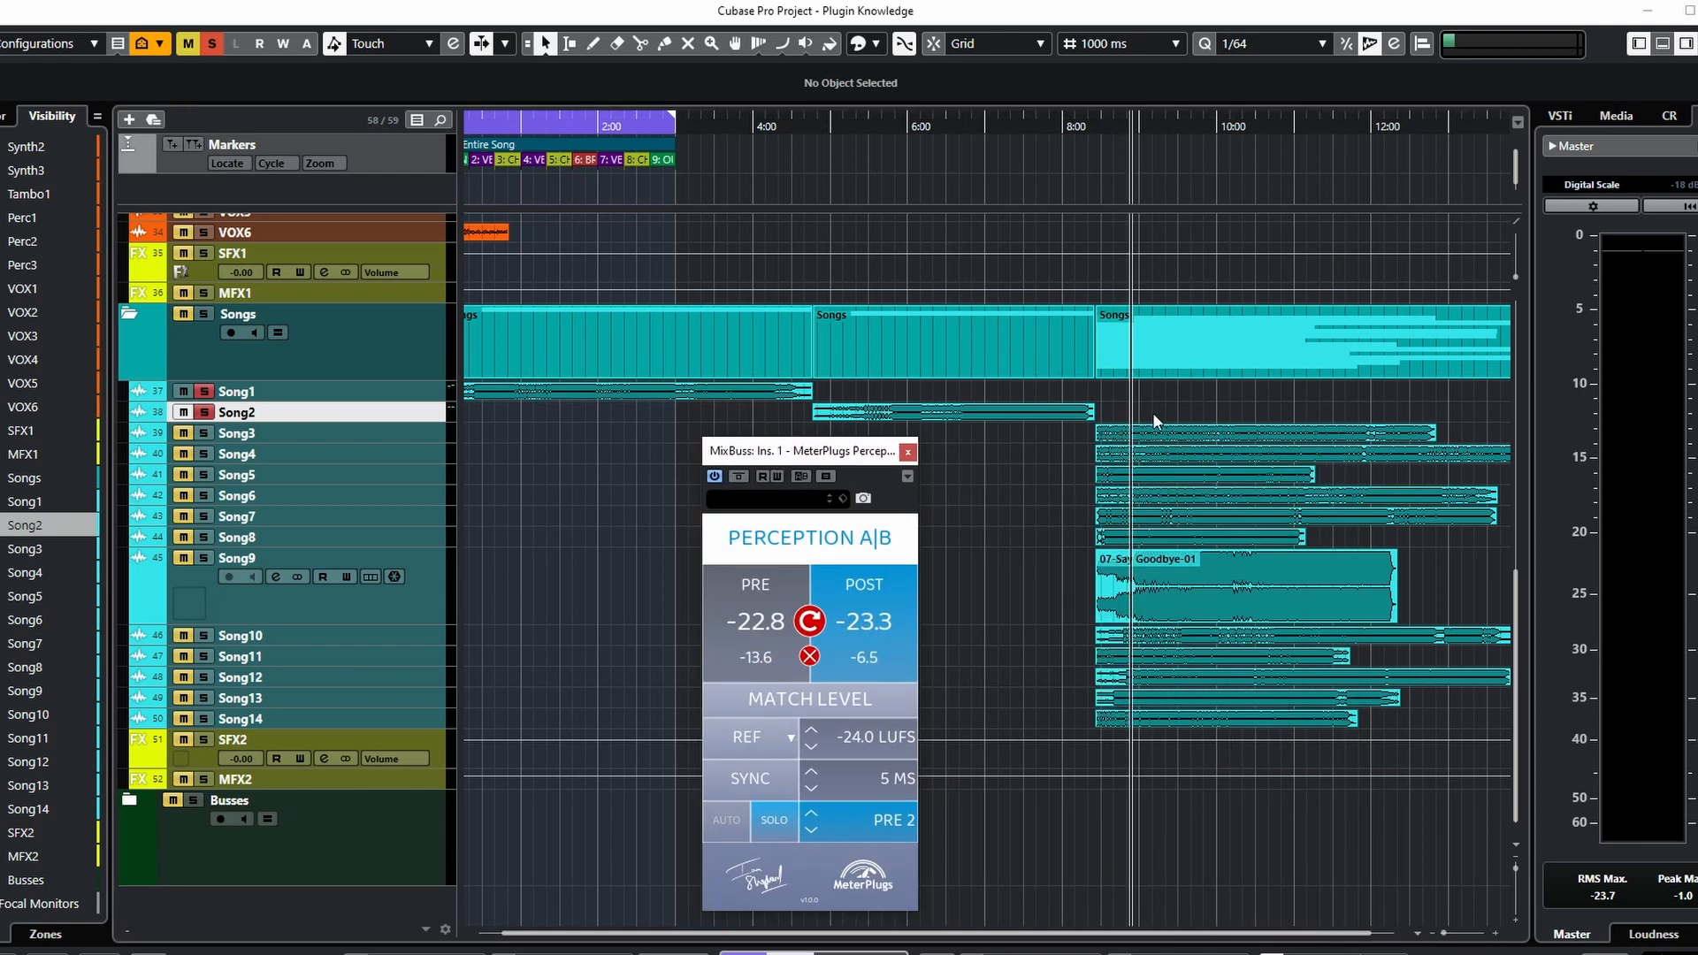
left_click(1172, 132)
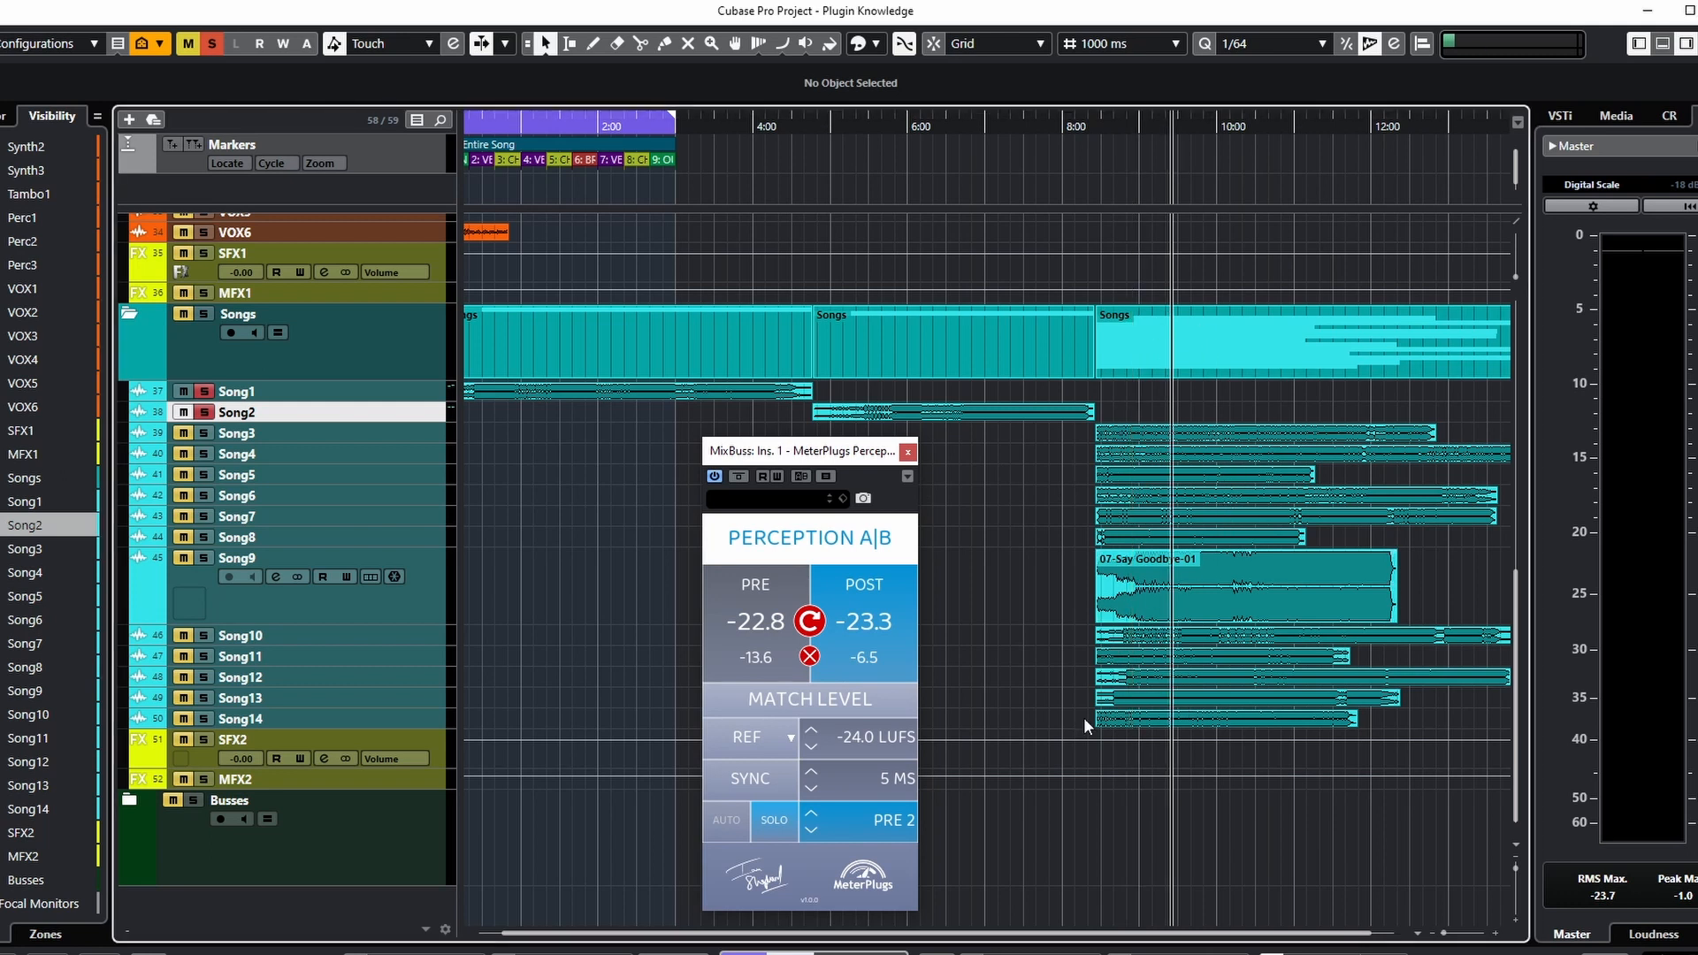
Step: Step through the available PRE instances in Perception, choose PRE 3, and stop playback
left_click(809, 829)
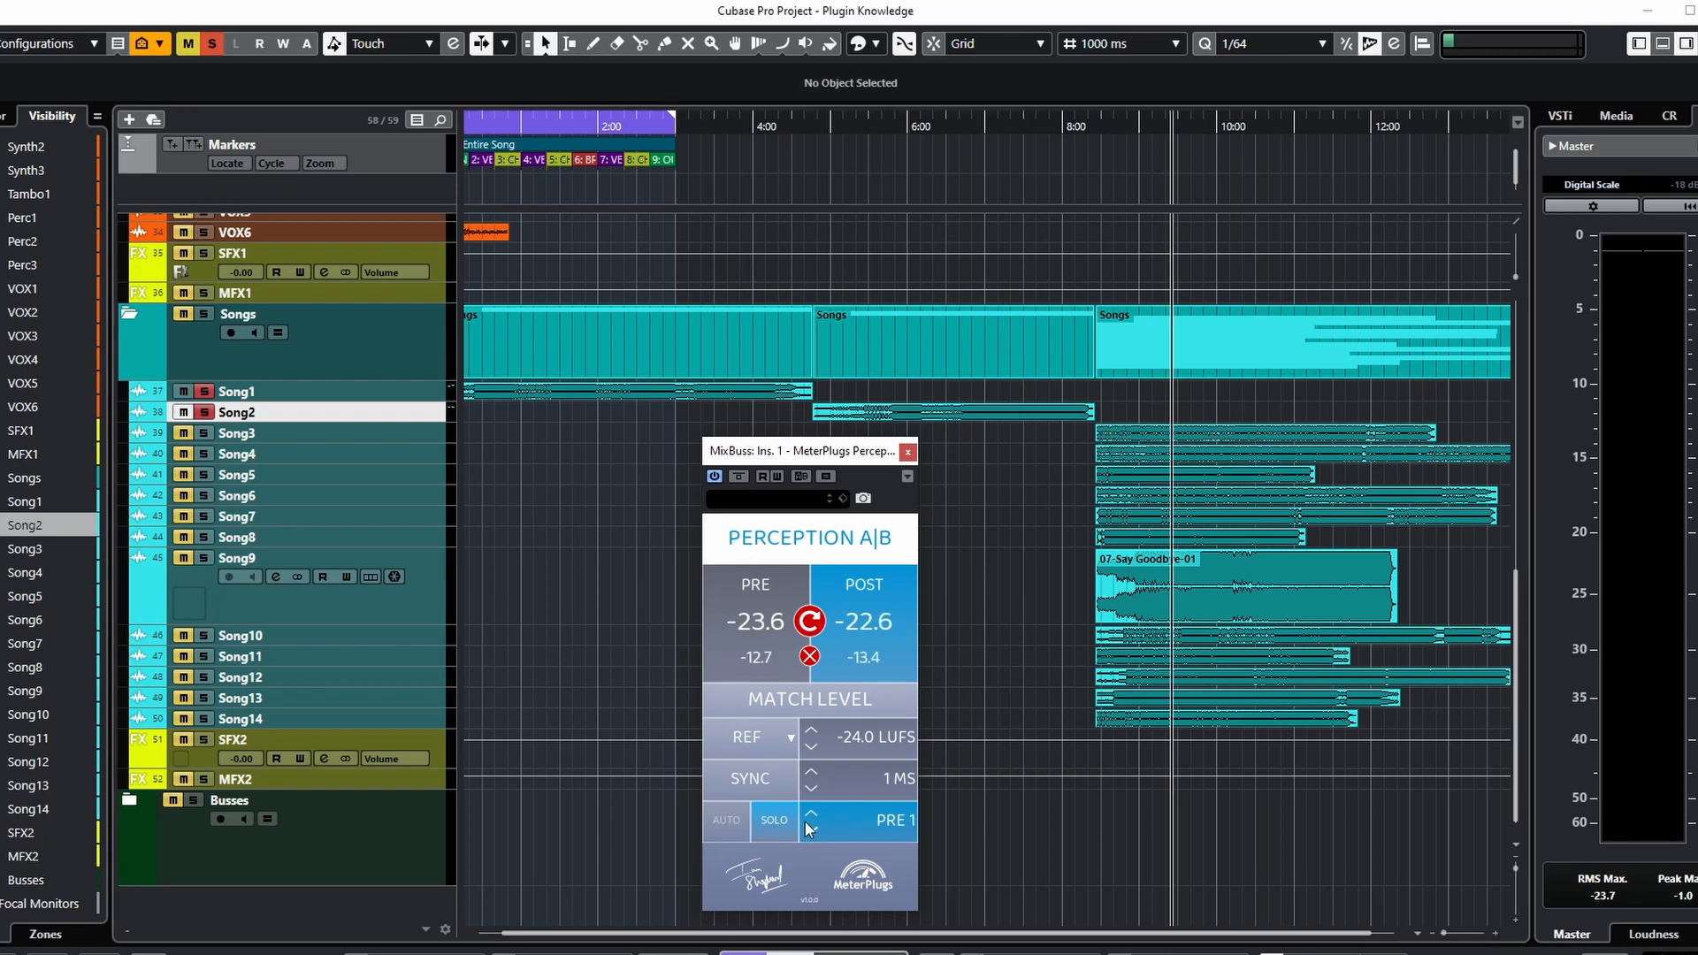
left_click(808, 812)
left_click(813, 828)
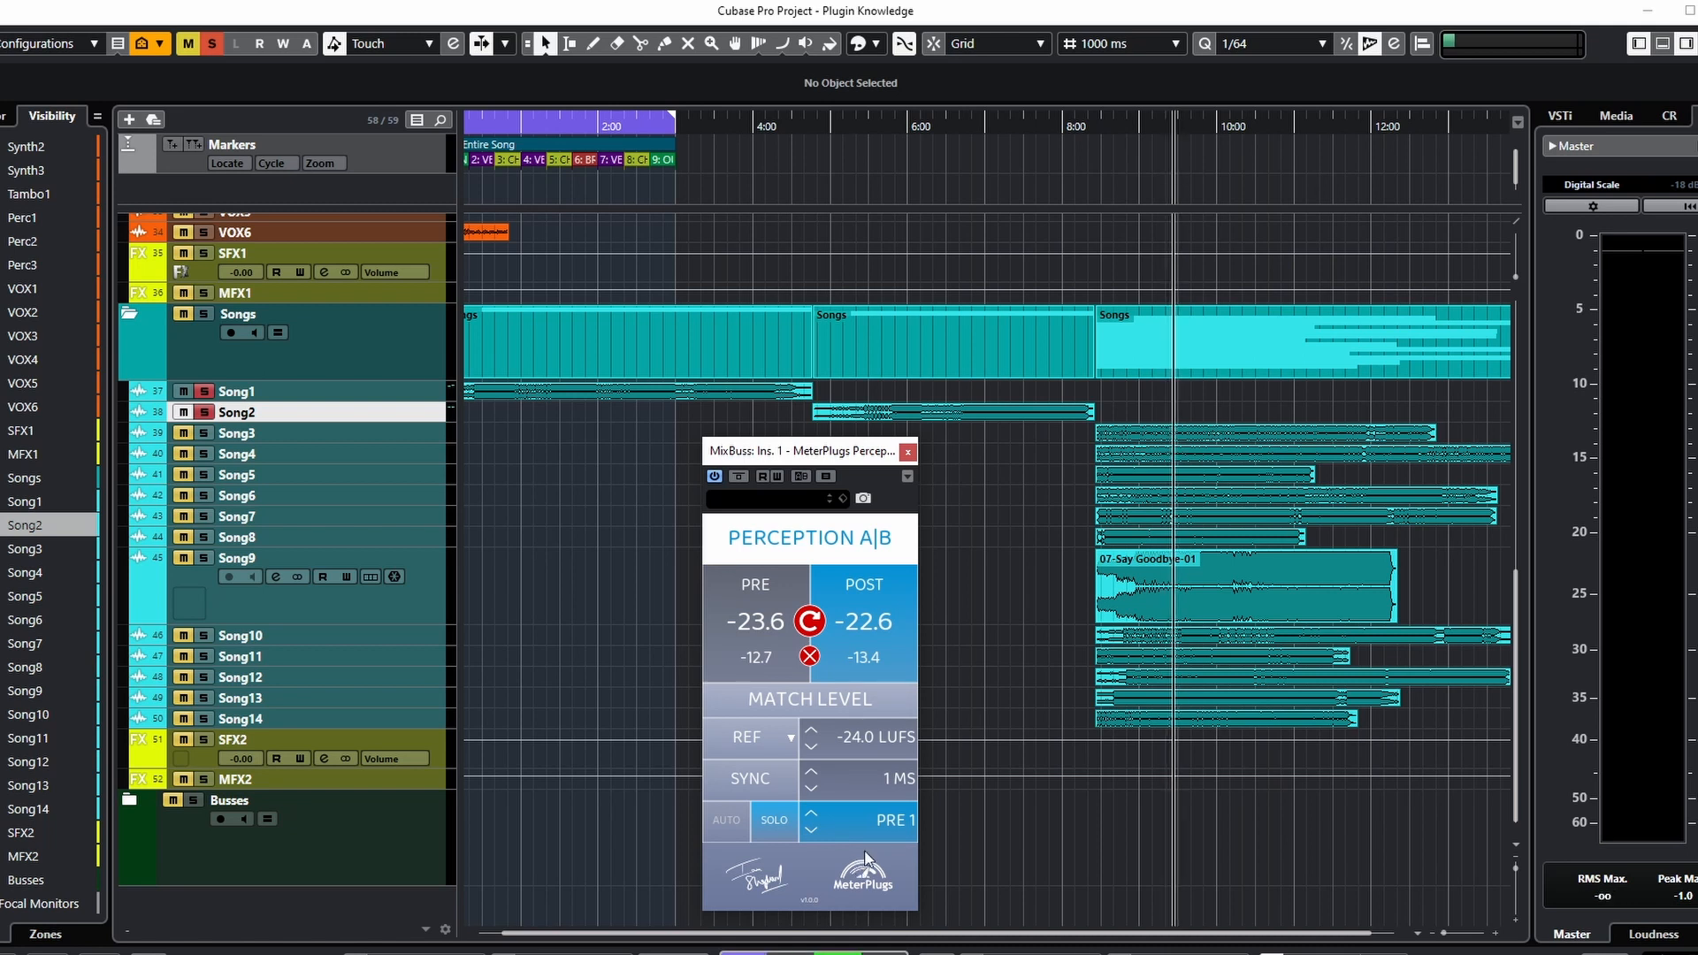
left_click(809, 810)
left_click(808, 810)
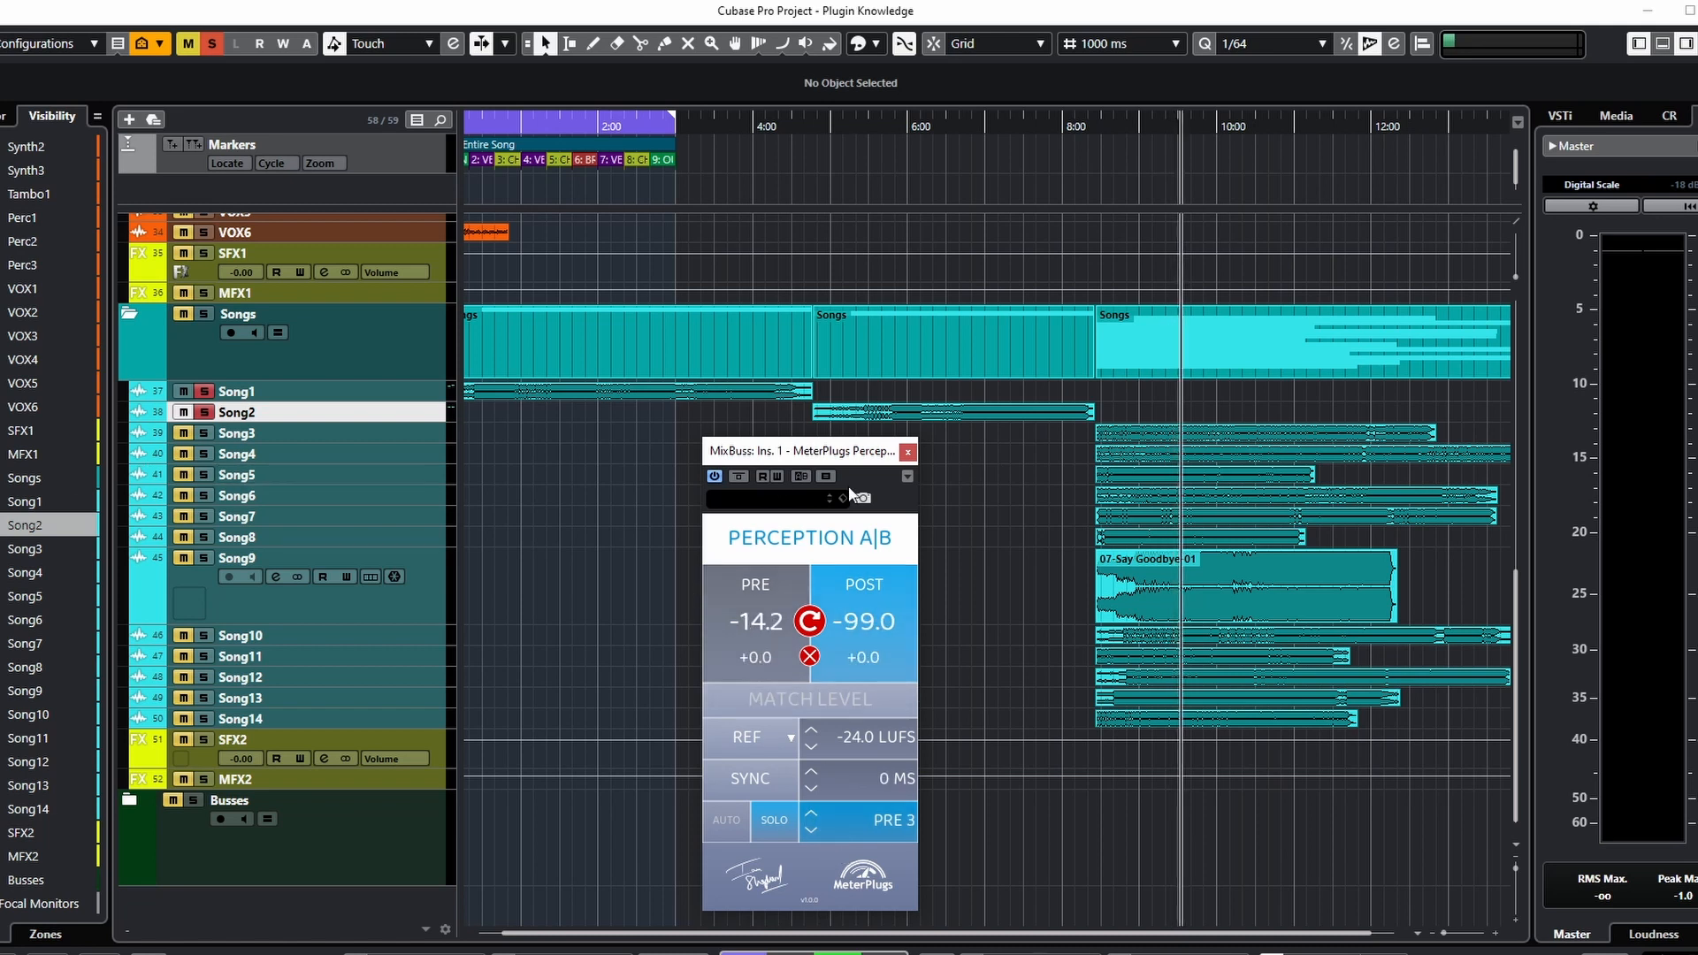
key("space")
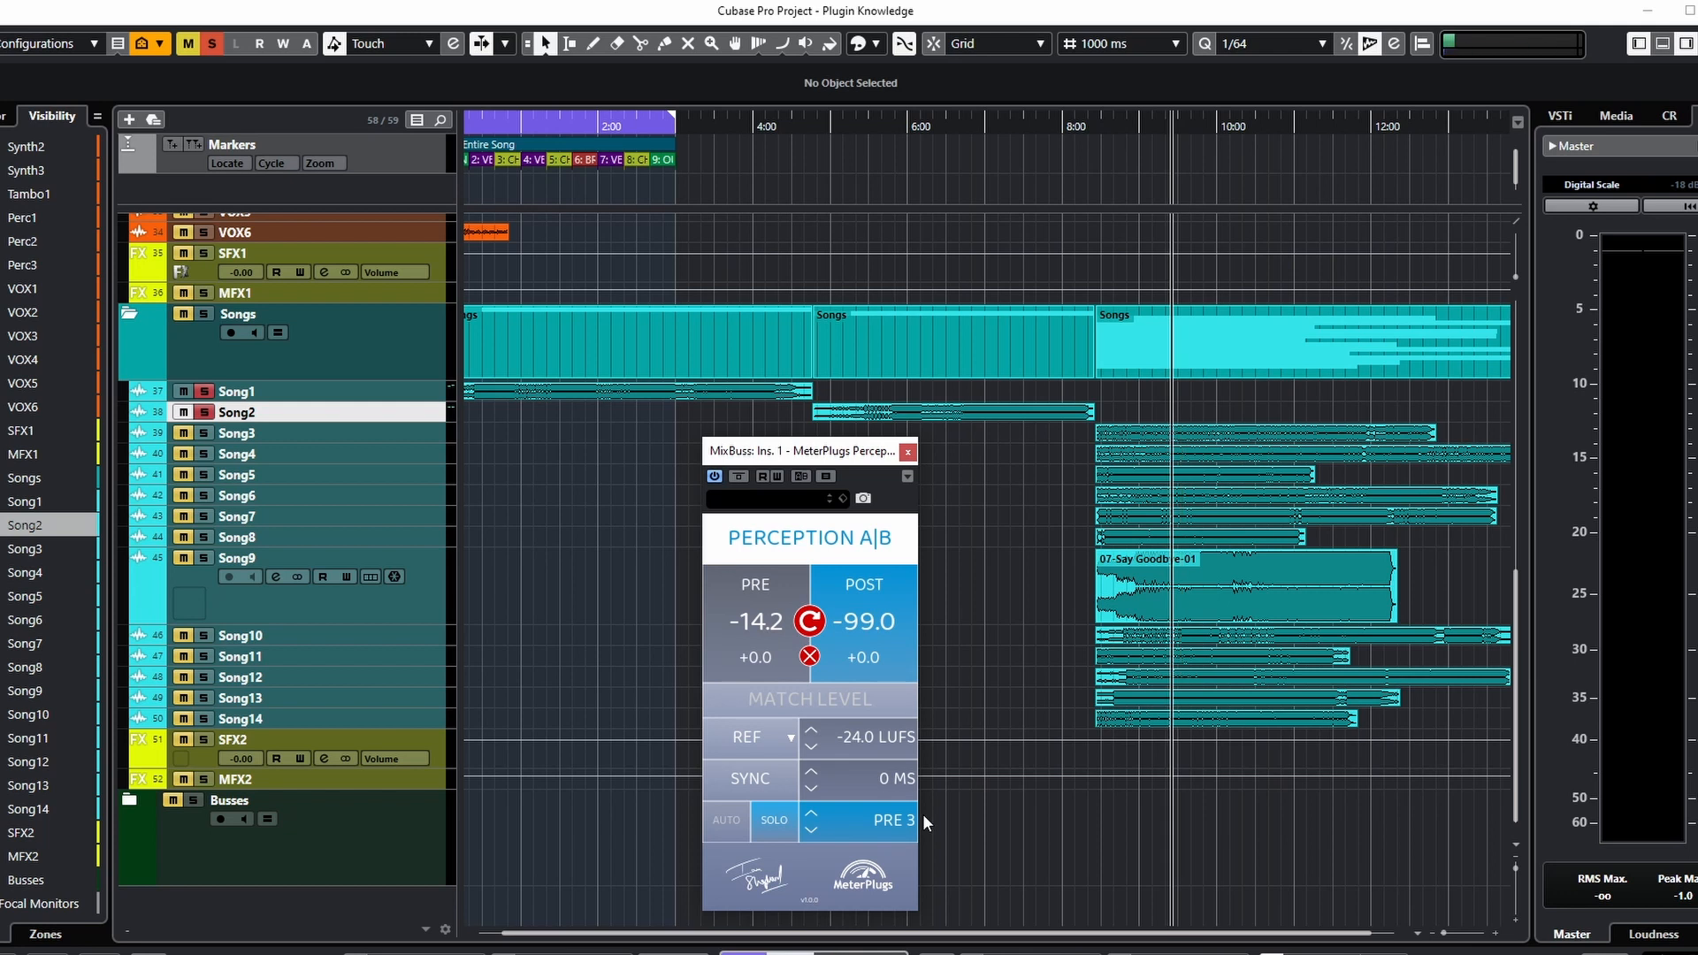
Step: Solo the tracks Song3 through Song14 in addition to Song1 and Song2
left_click(204, 433)
left_click(204, 454)
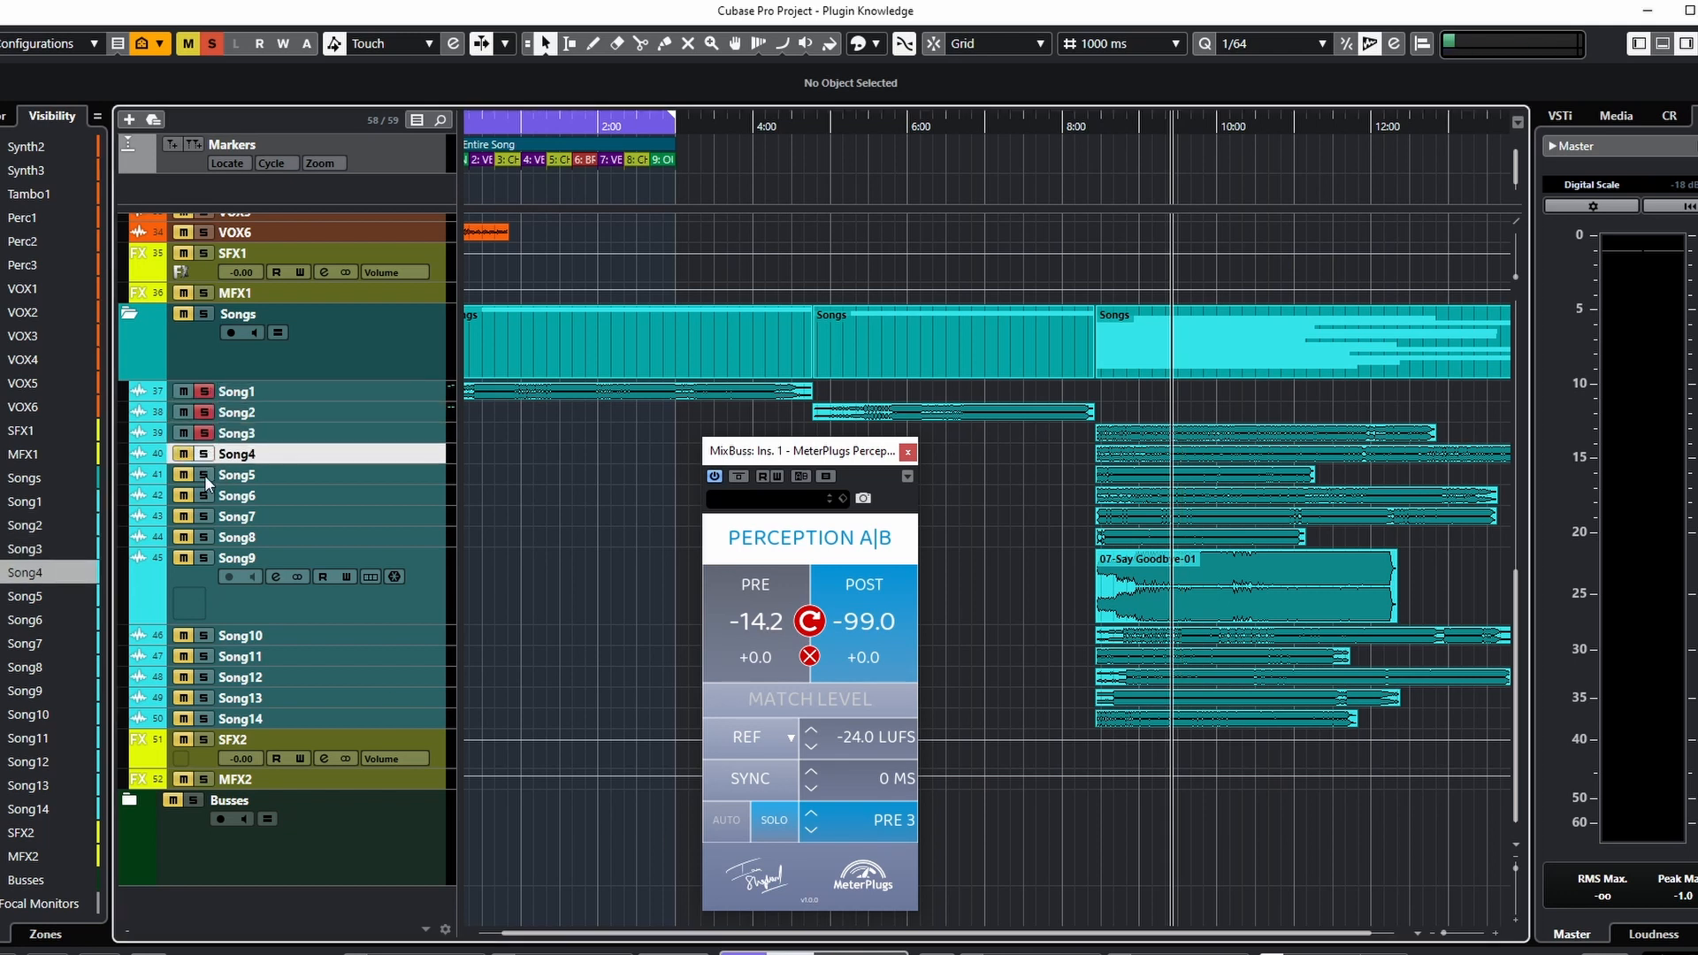
left_click(203, 474)
left_click(205, 495)
left_click(204, 517)
left_click(204, 537)
left_click(204, 557)
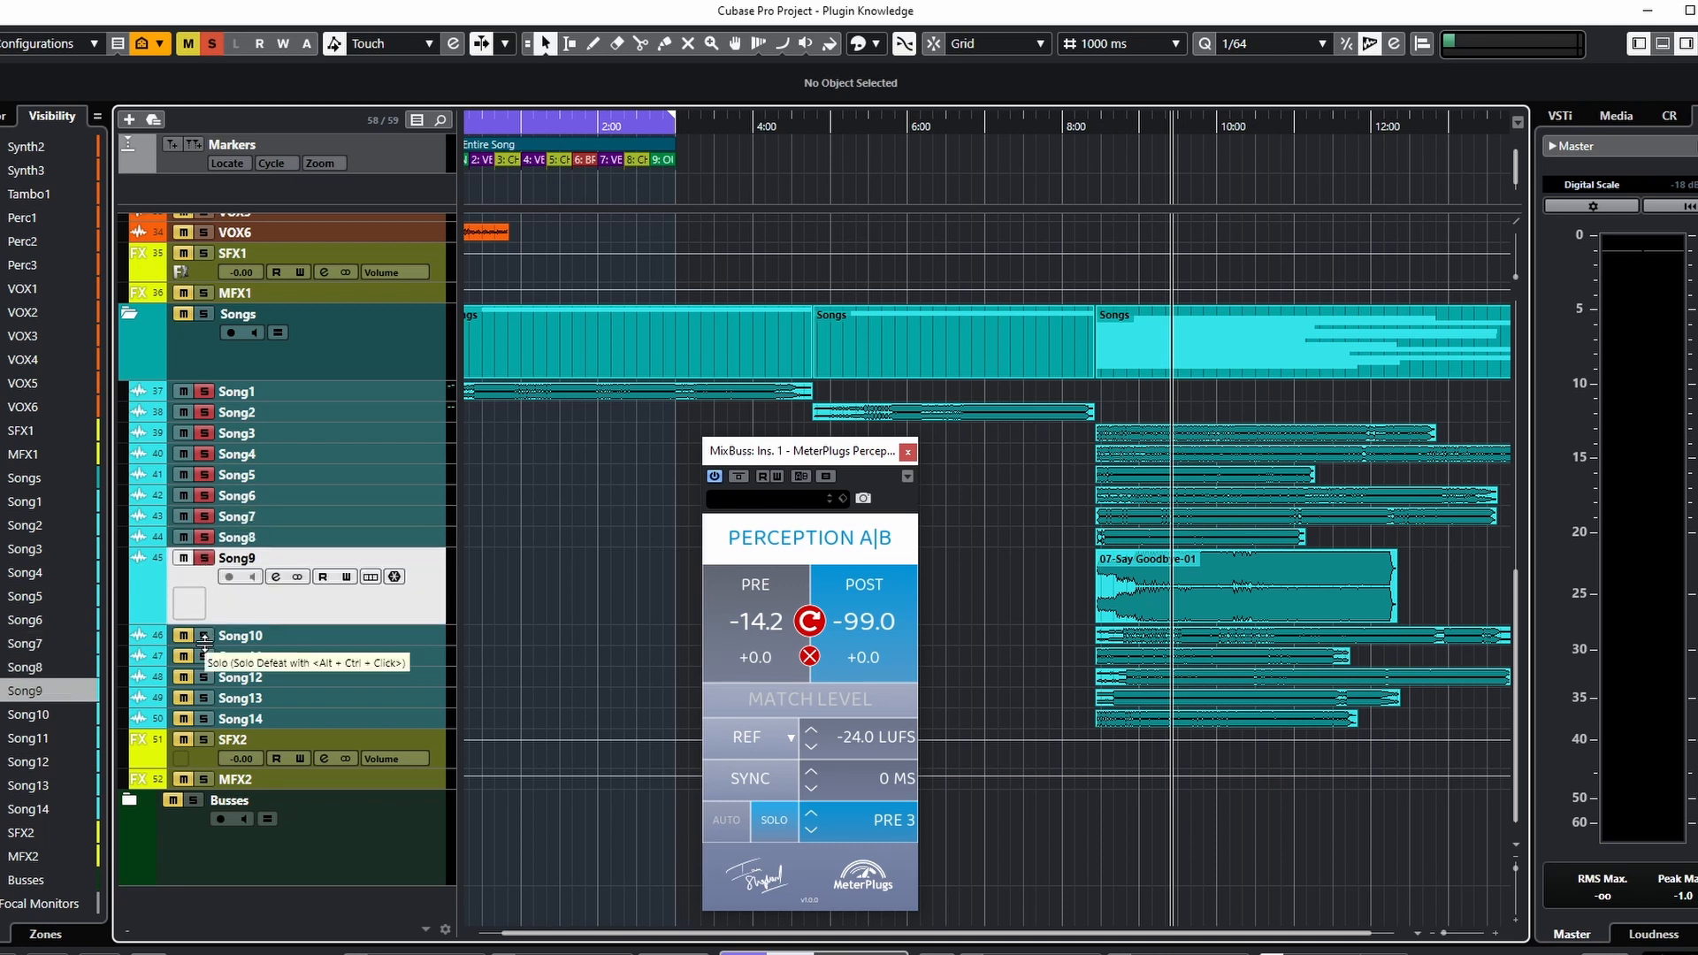
left_click(204, 635)
left_click(205, 656)
left_click(204, 678)
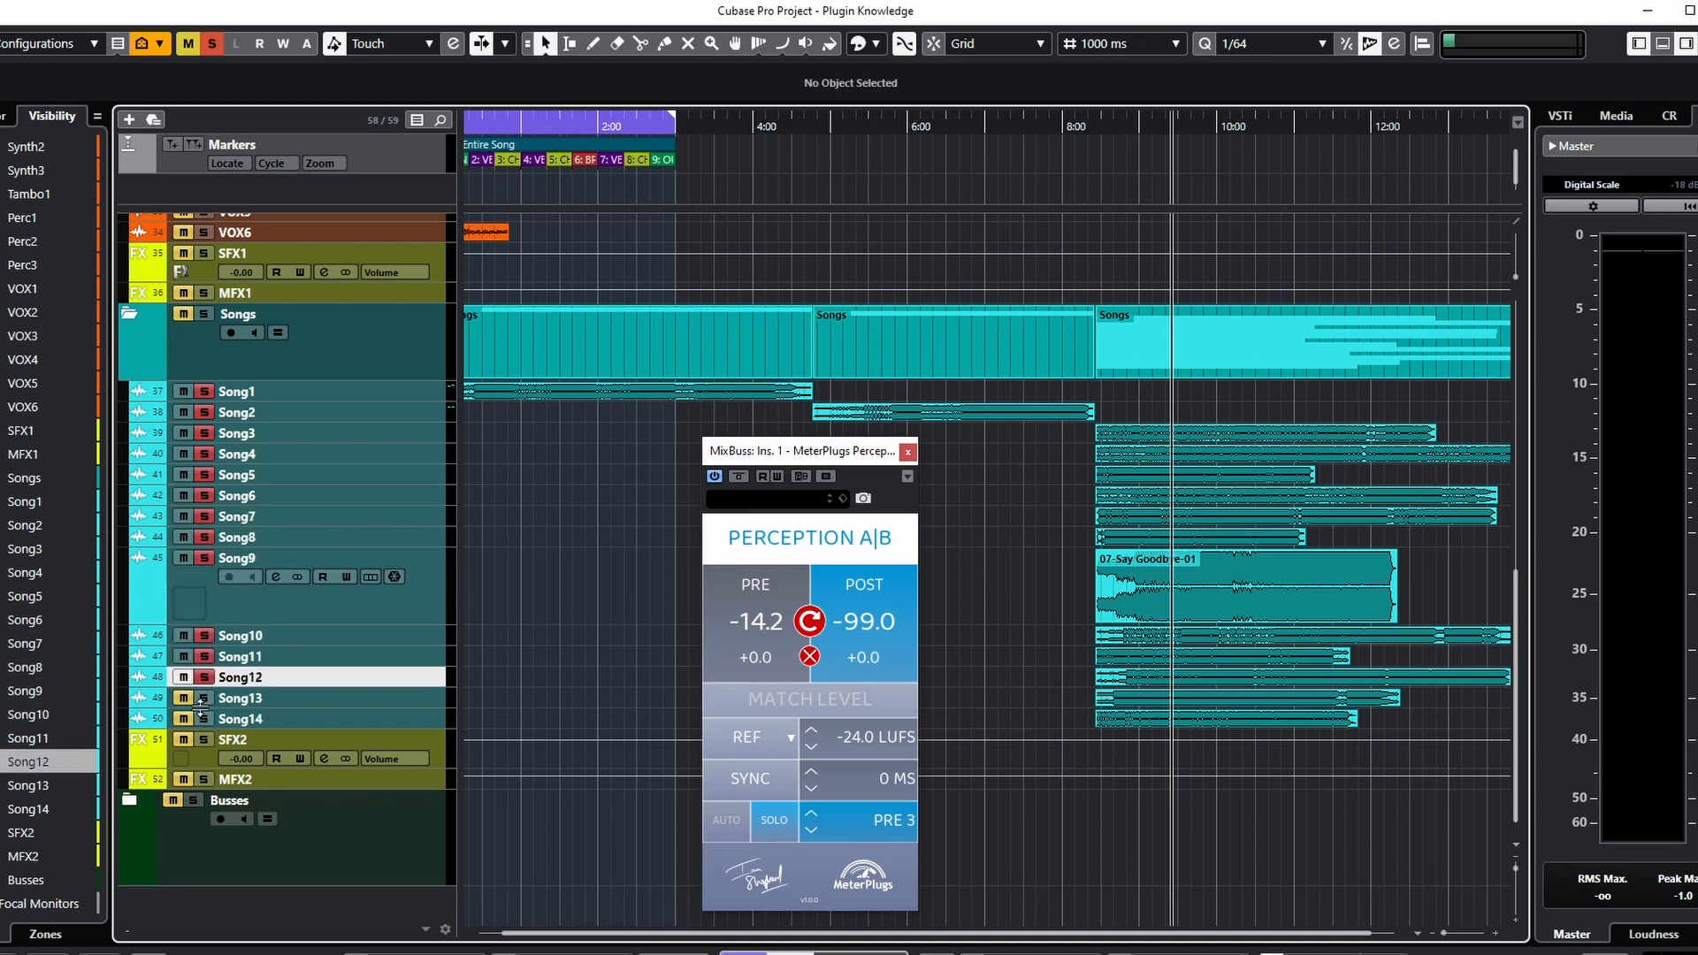
left_click(203, 699)
left_click(203, 719)
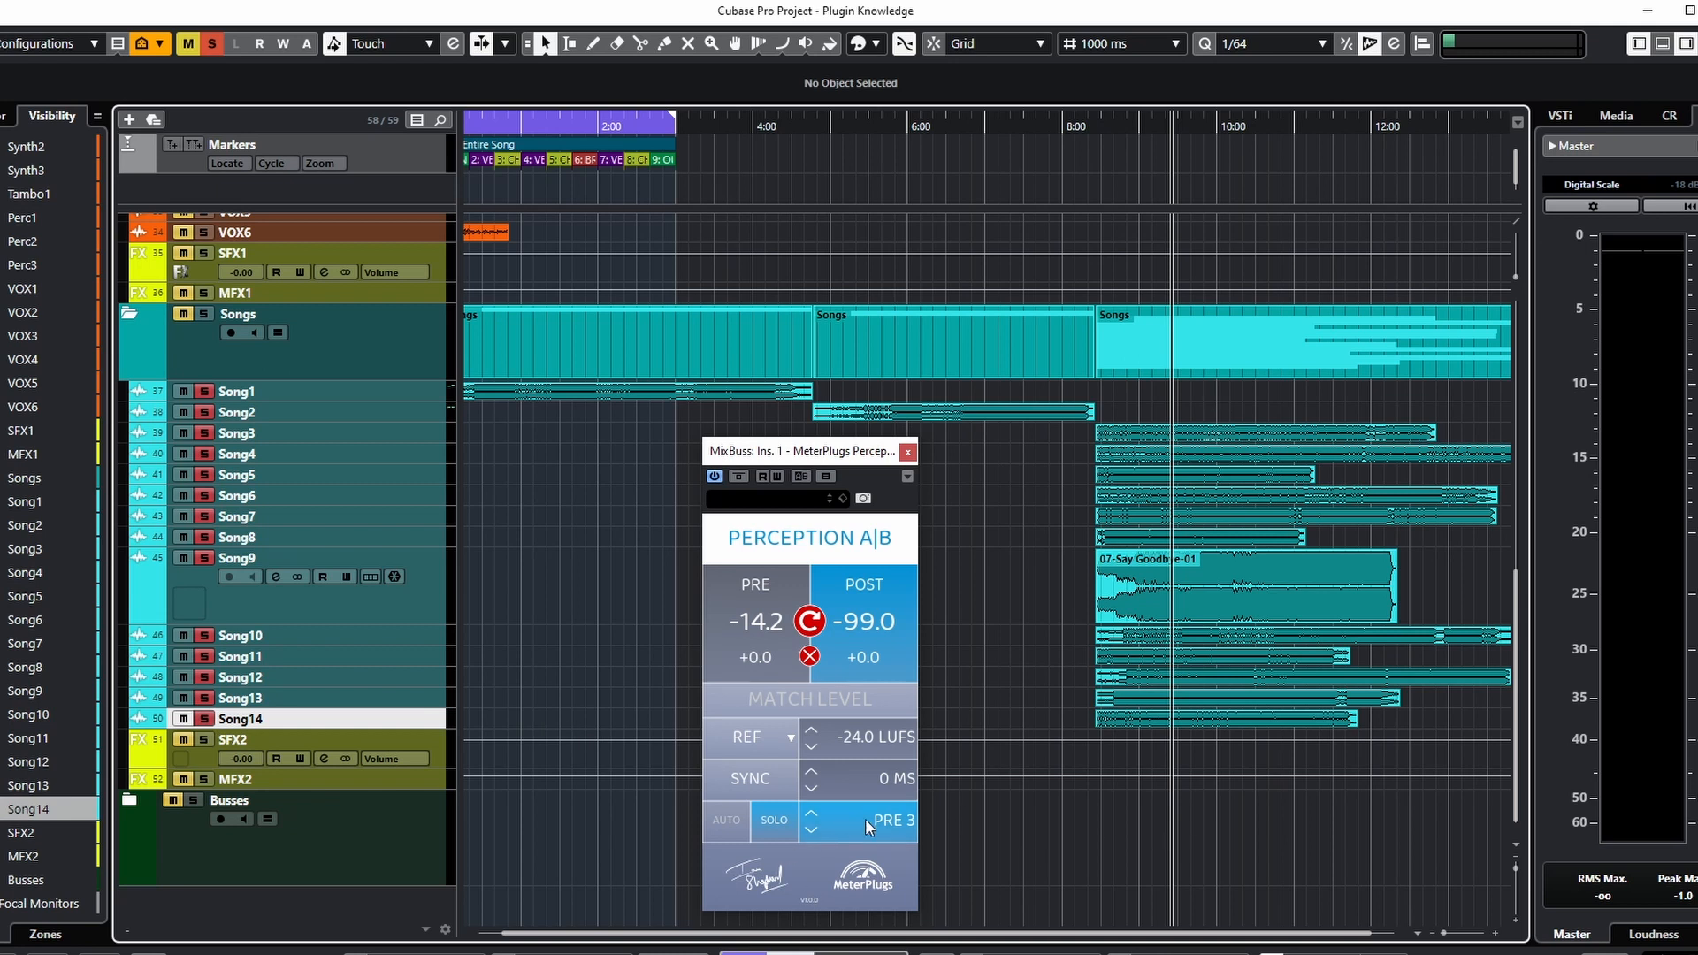
Step: Play the overlapping songs and level-match PRE 3 and PRE 4 in turn to the -24.0 LUFS reference
key("space")
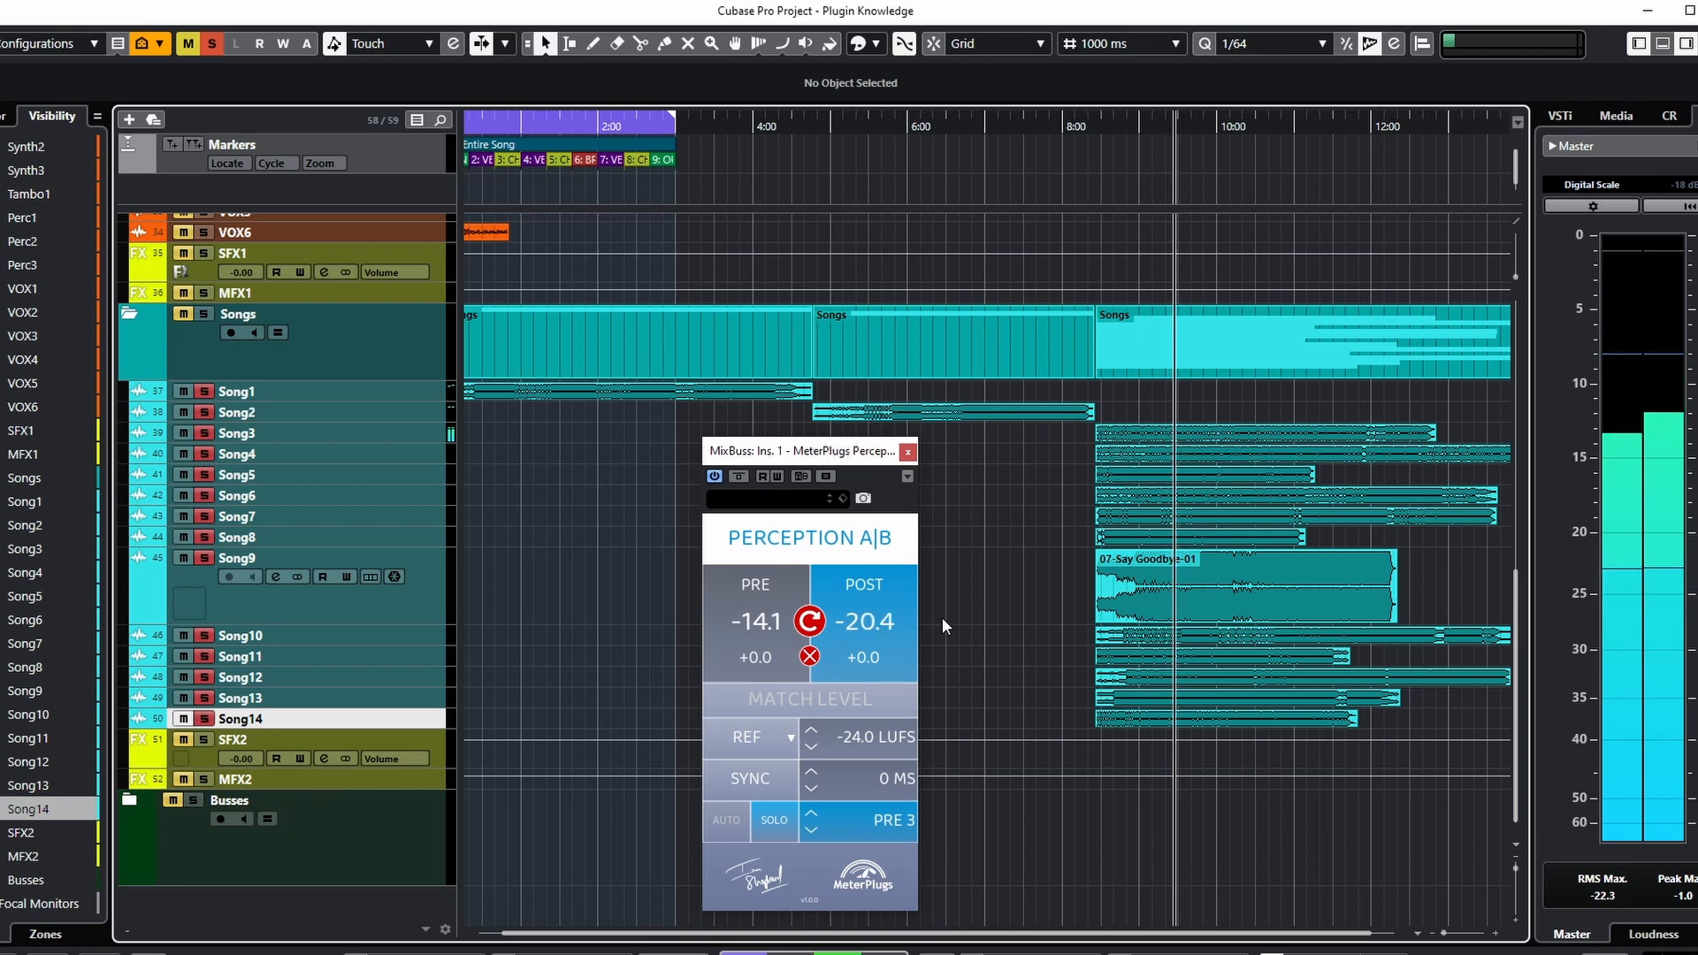
left_click(814, 704)
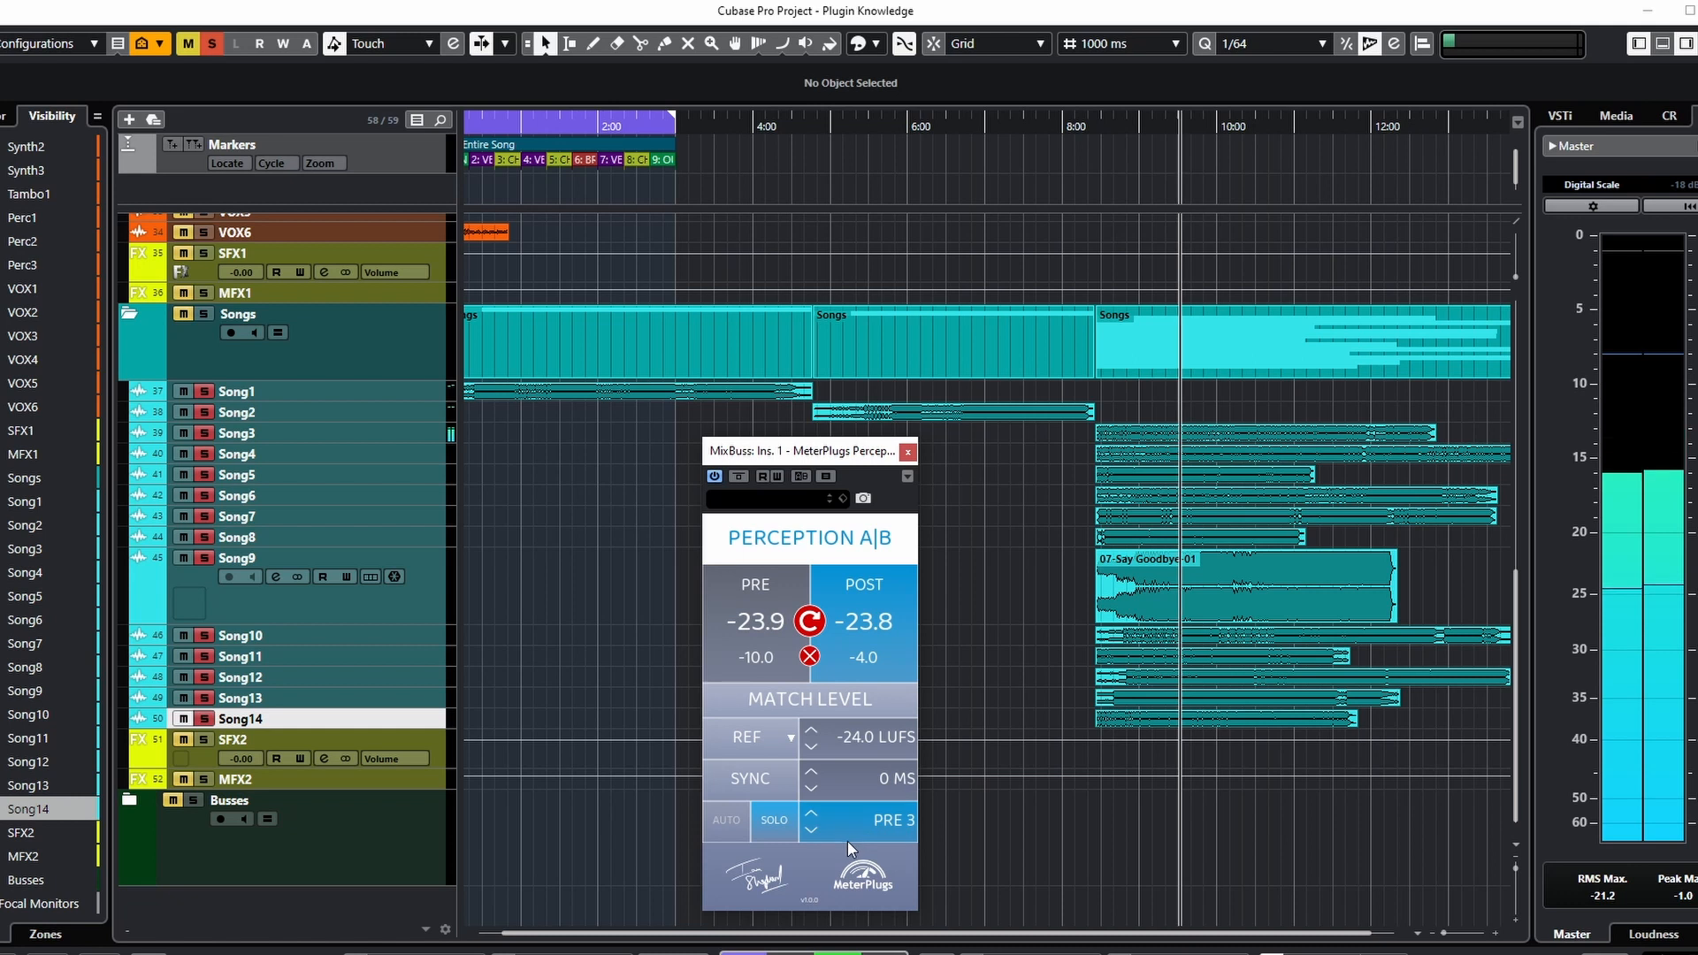
left_click(808, 812)
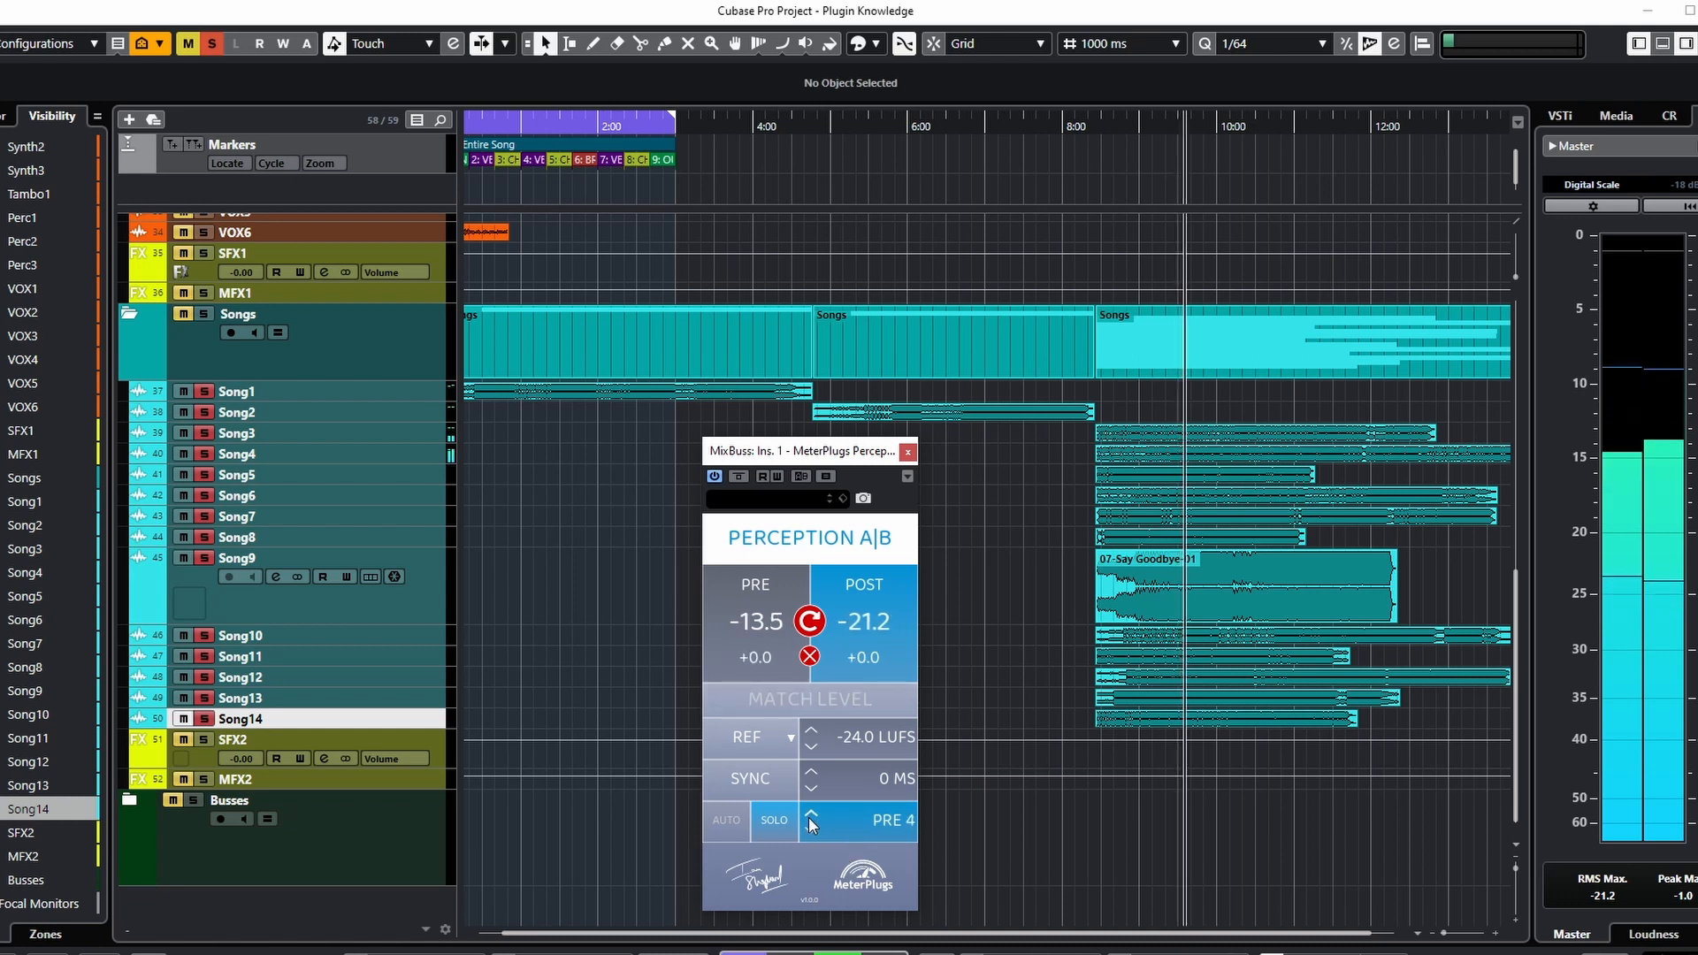
left_click(808, 696)
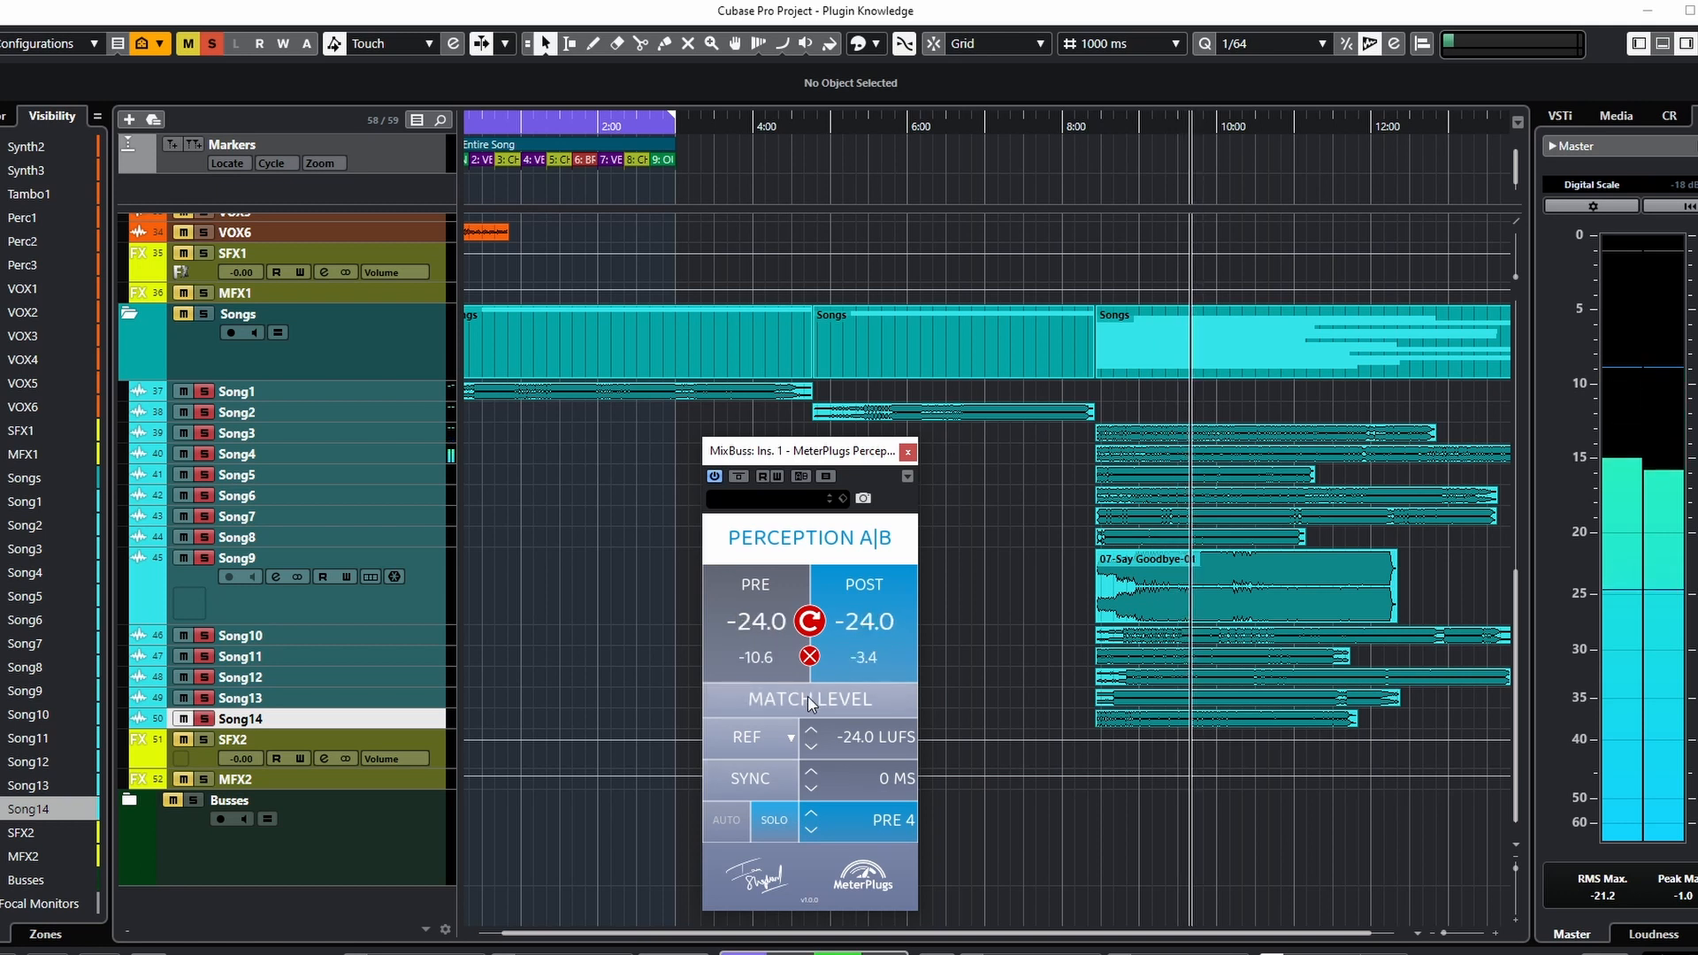
Step: Level-match PRE 5, PRE 6 and PRE 7 in turn to the -24.0 LUFS reference, and stop playback
left_click(810, 812)
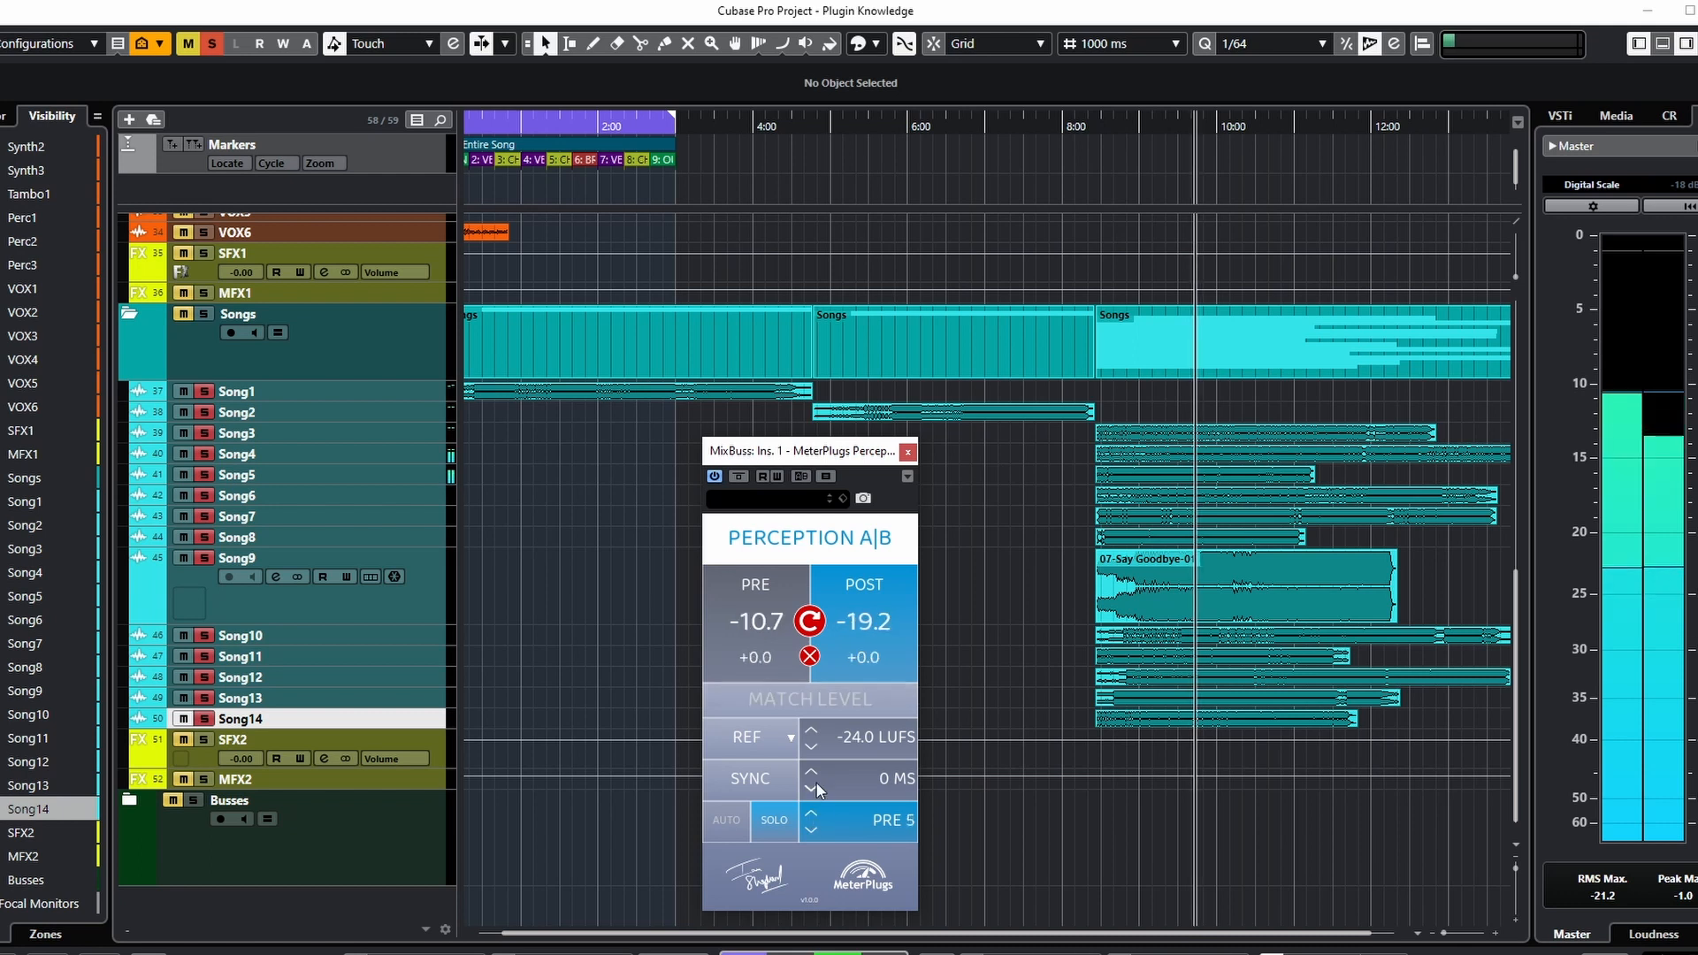
left_click(808, 698)
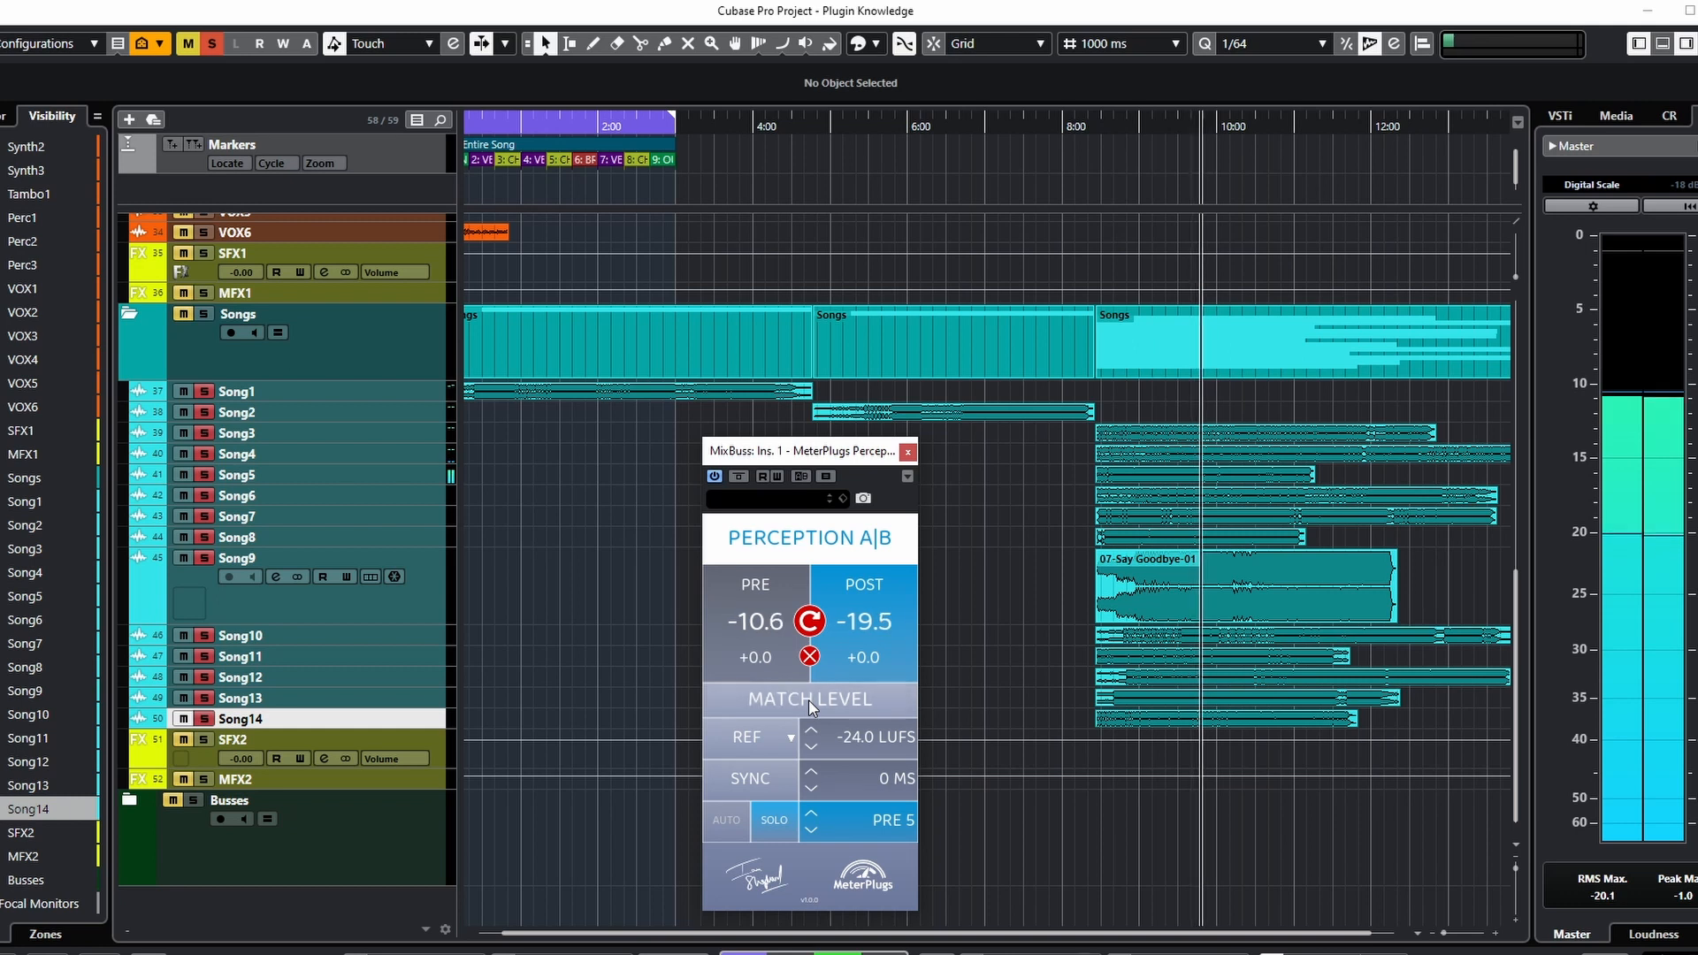
left_click(810, 814)
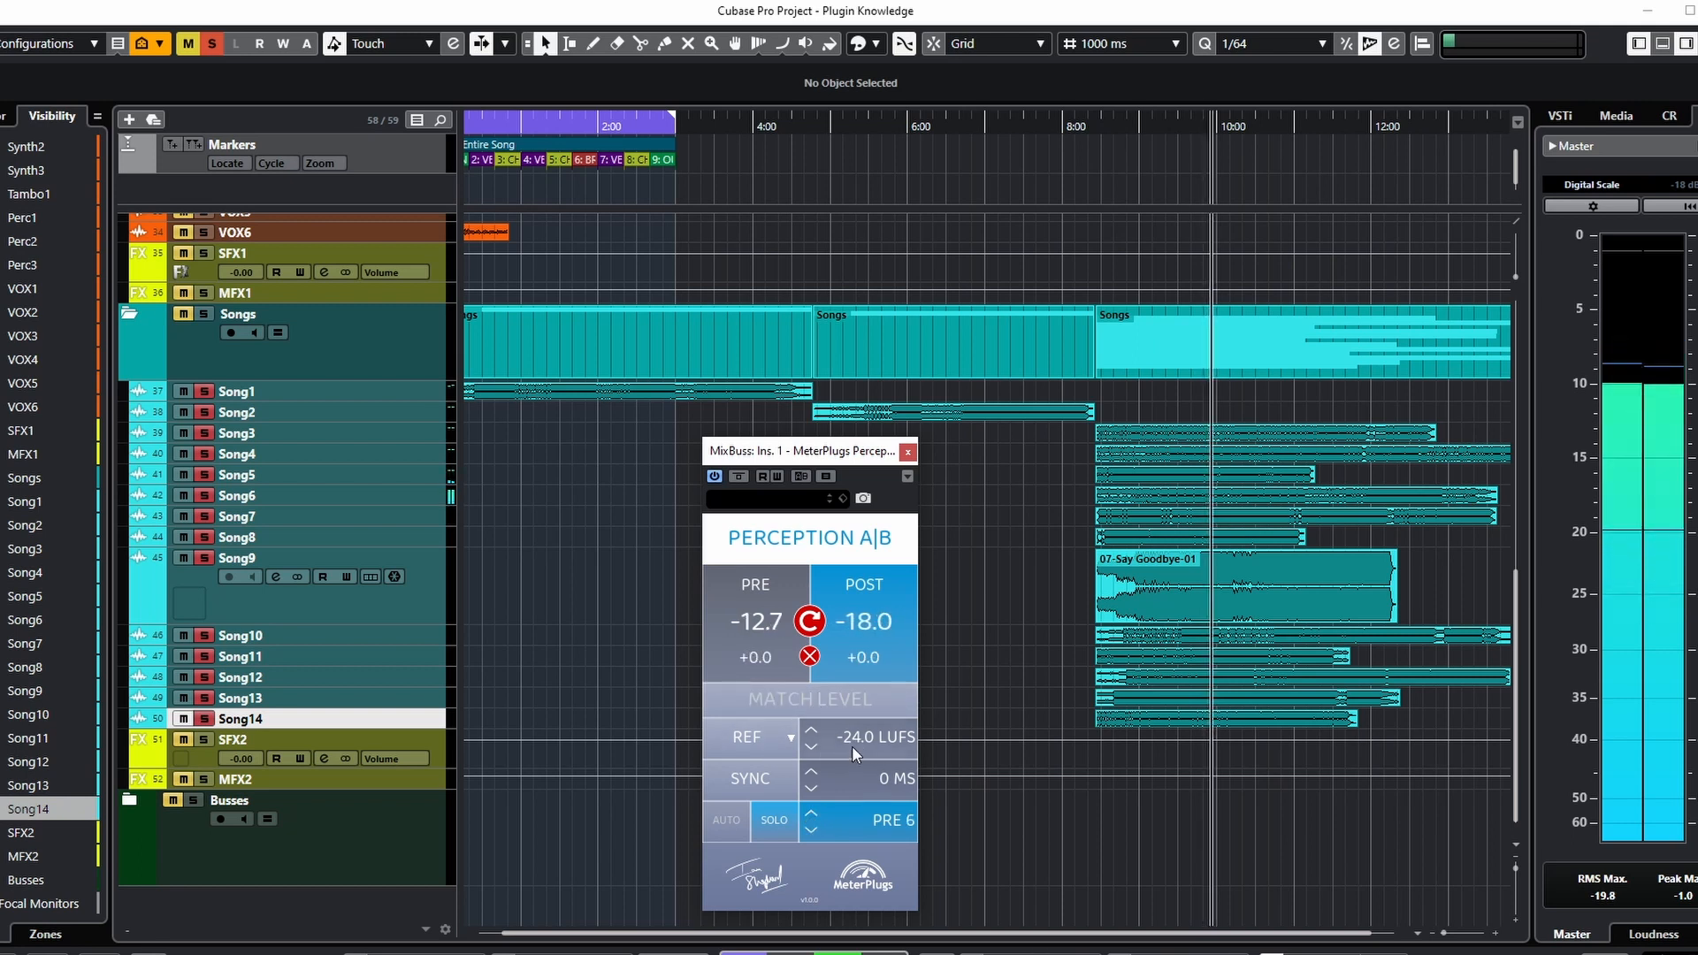
left_click(818, 704)
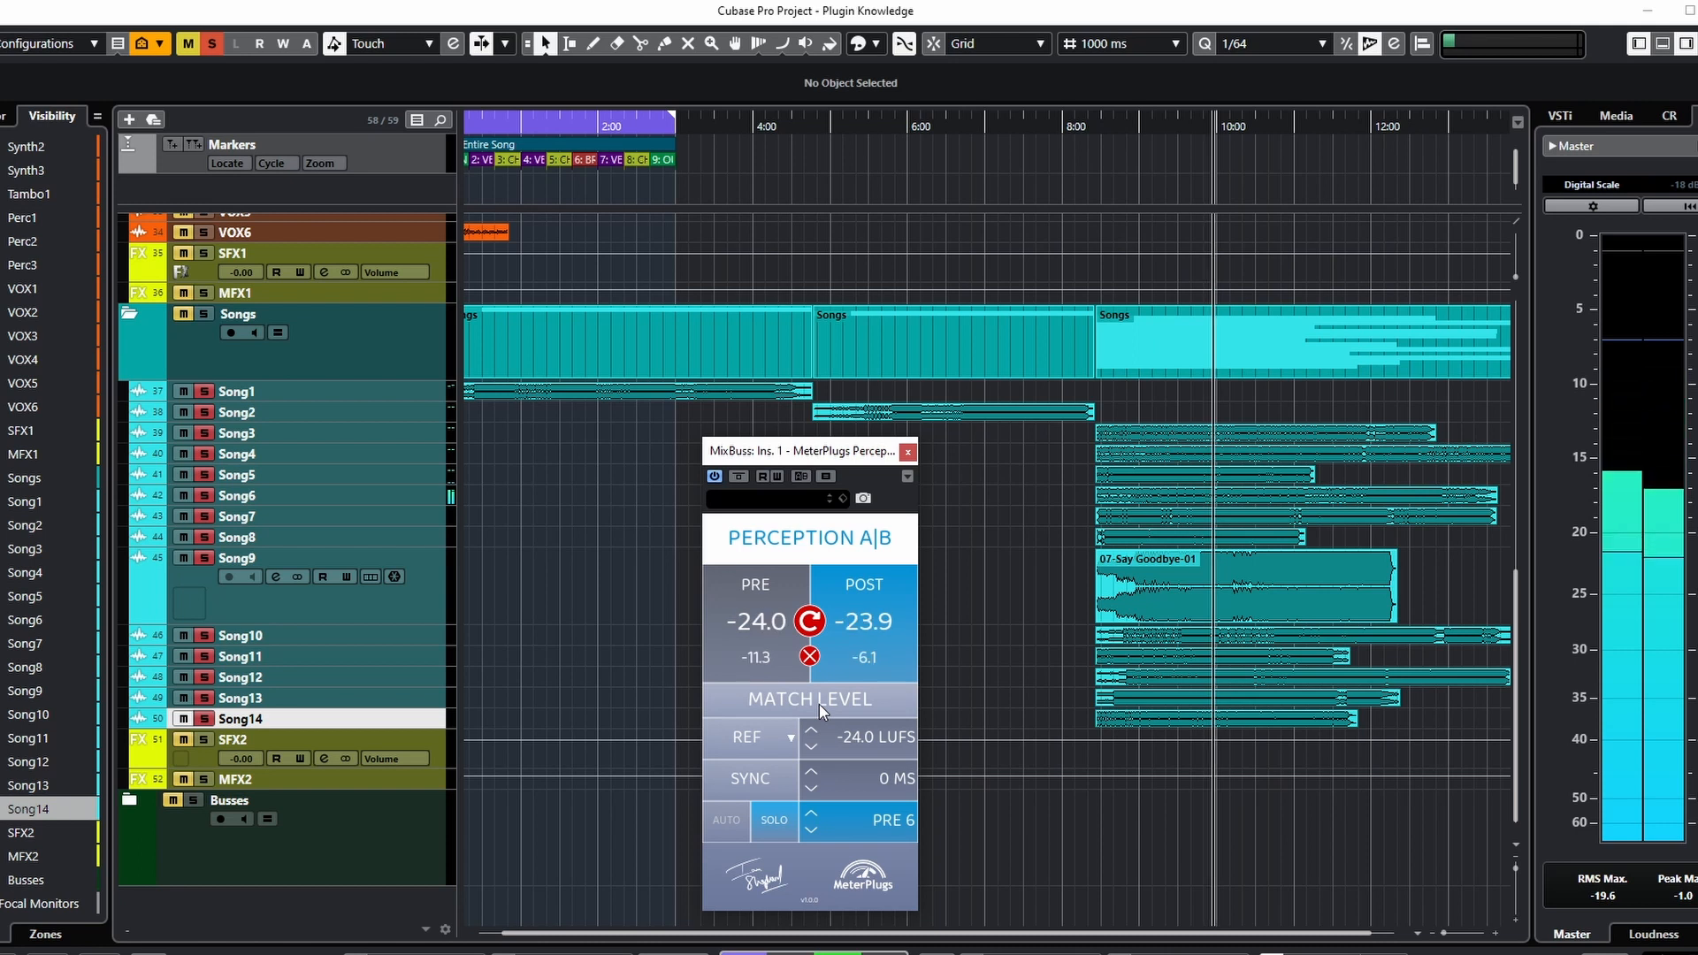
left_click(810, 813)
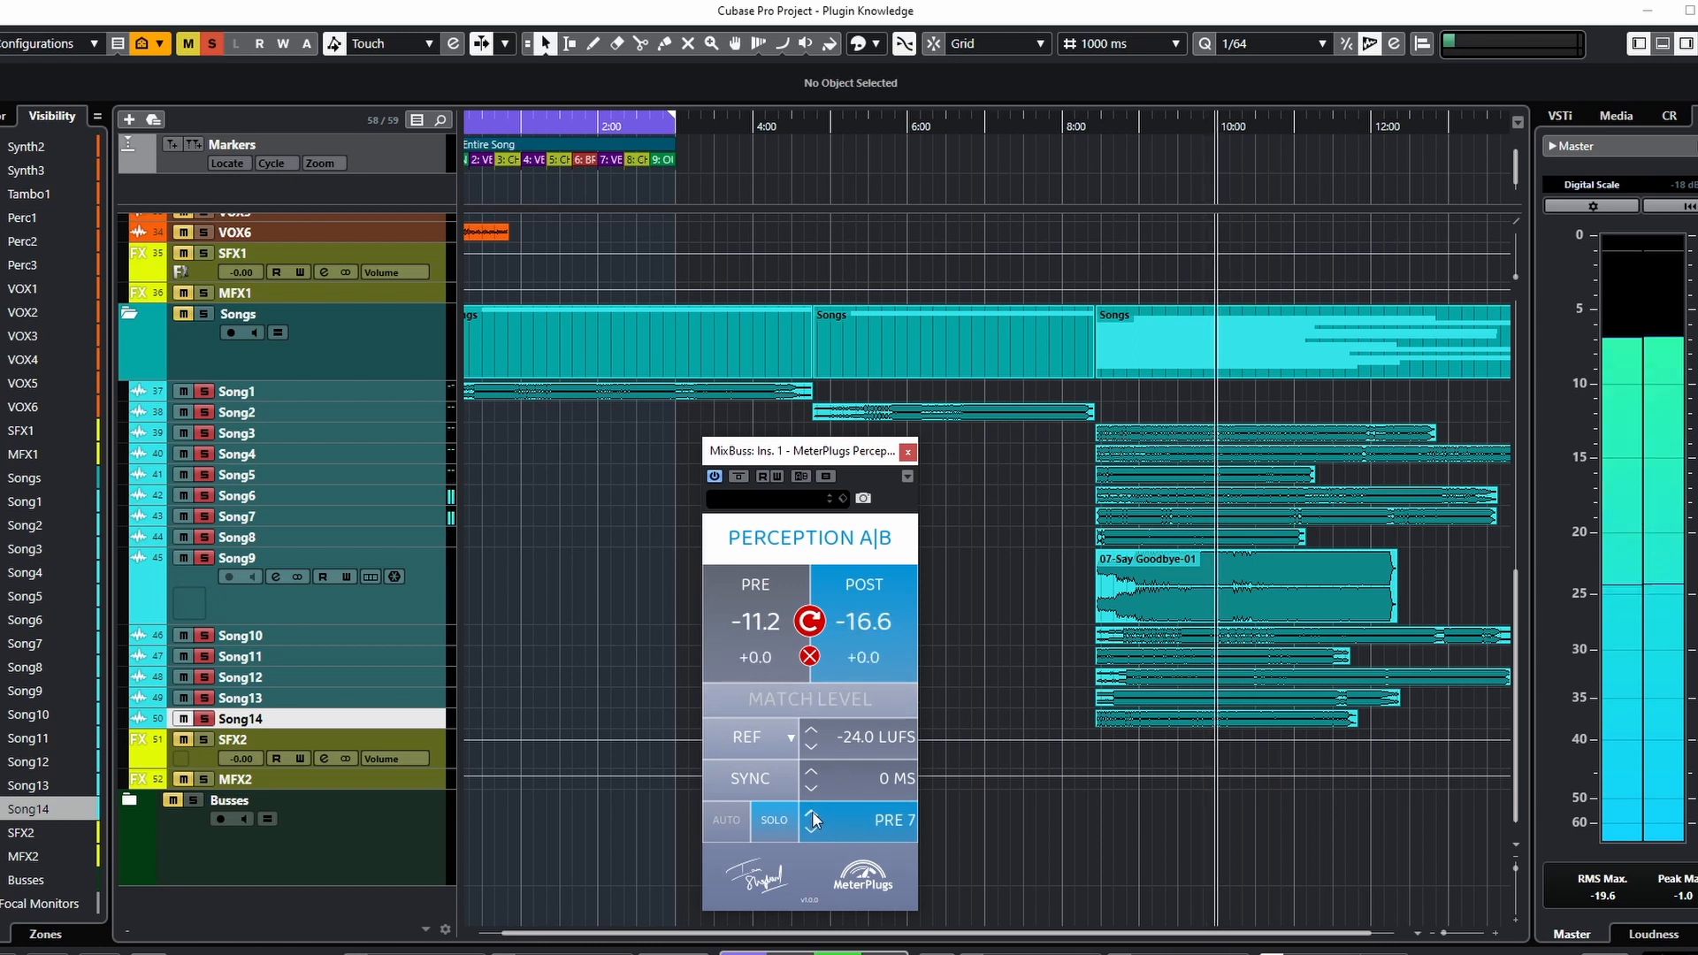
left_click(835, 702)
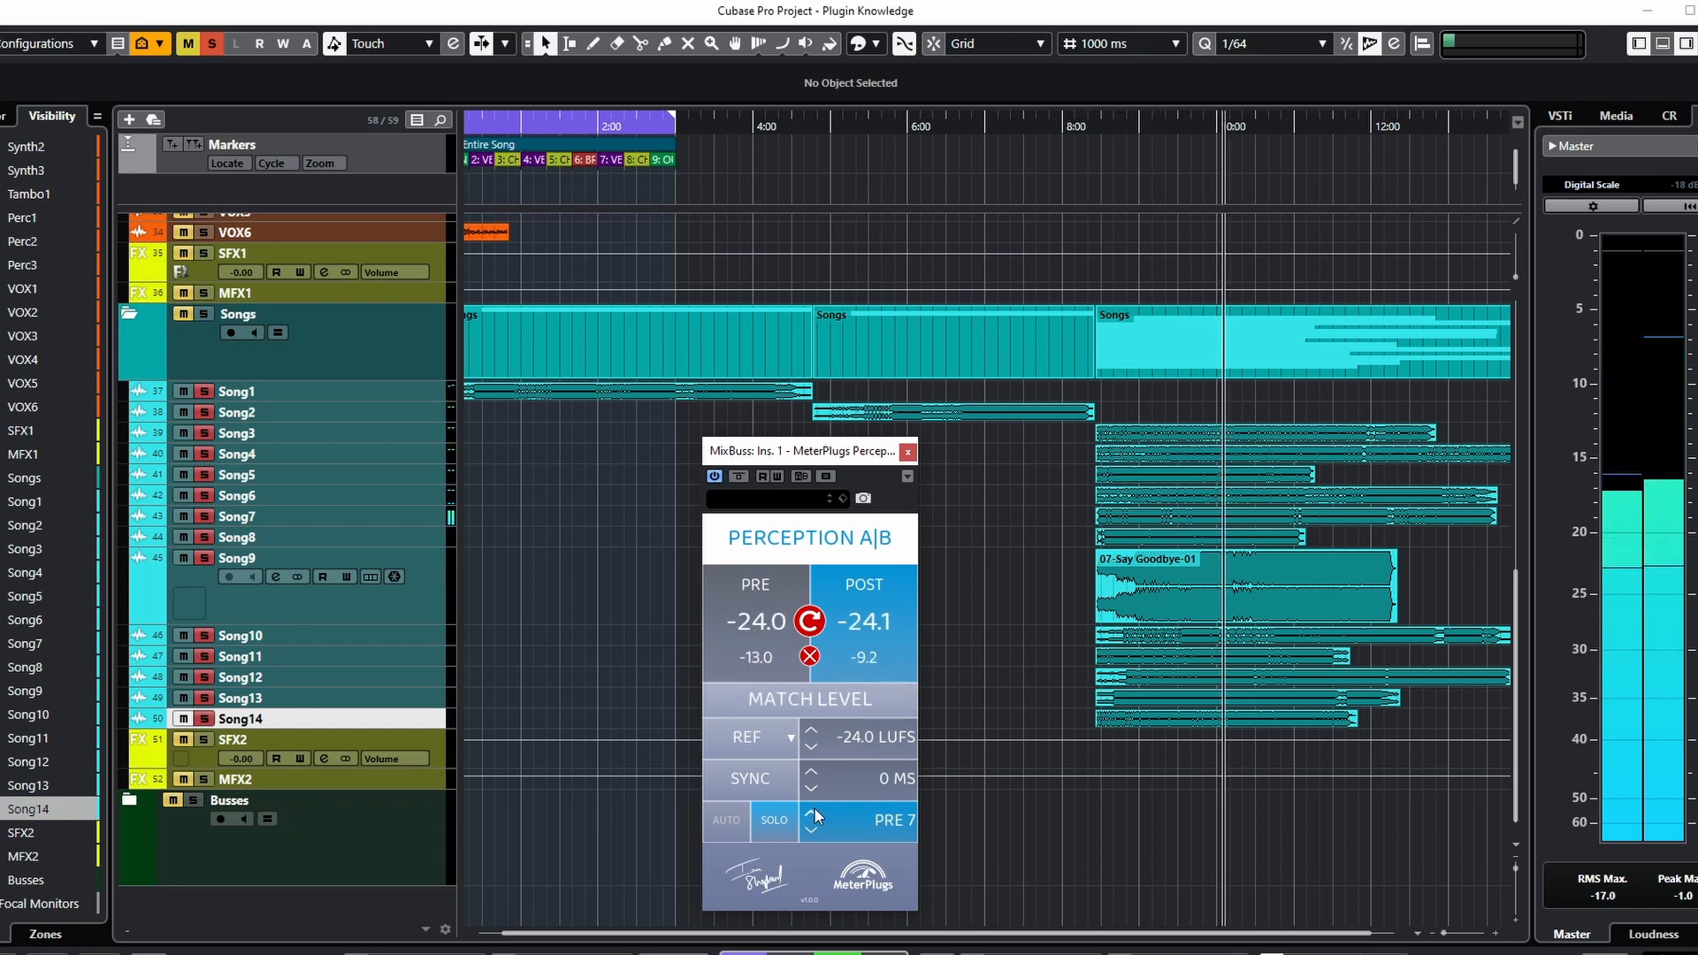
key("space")
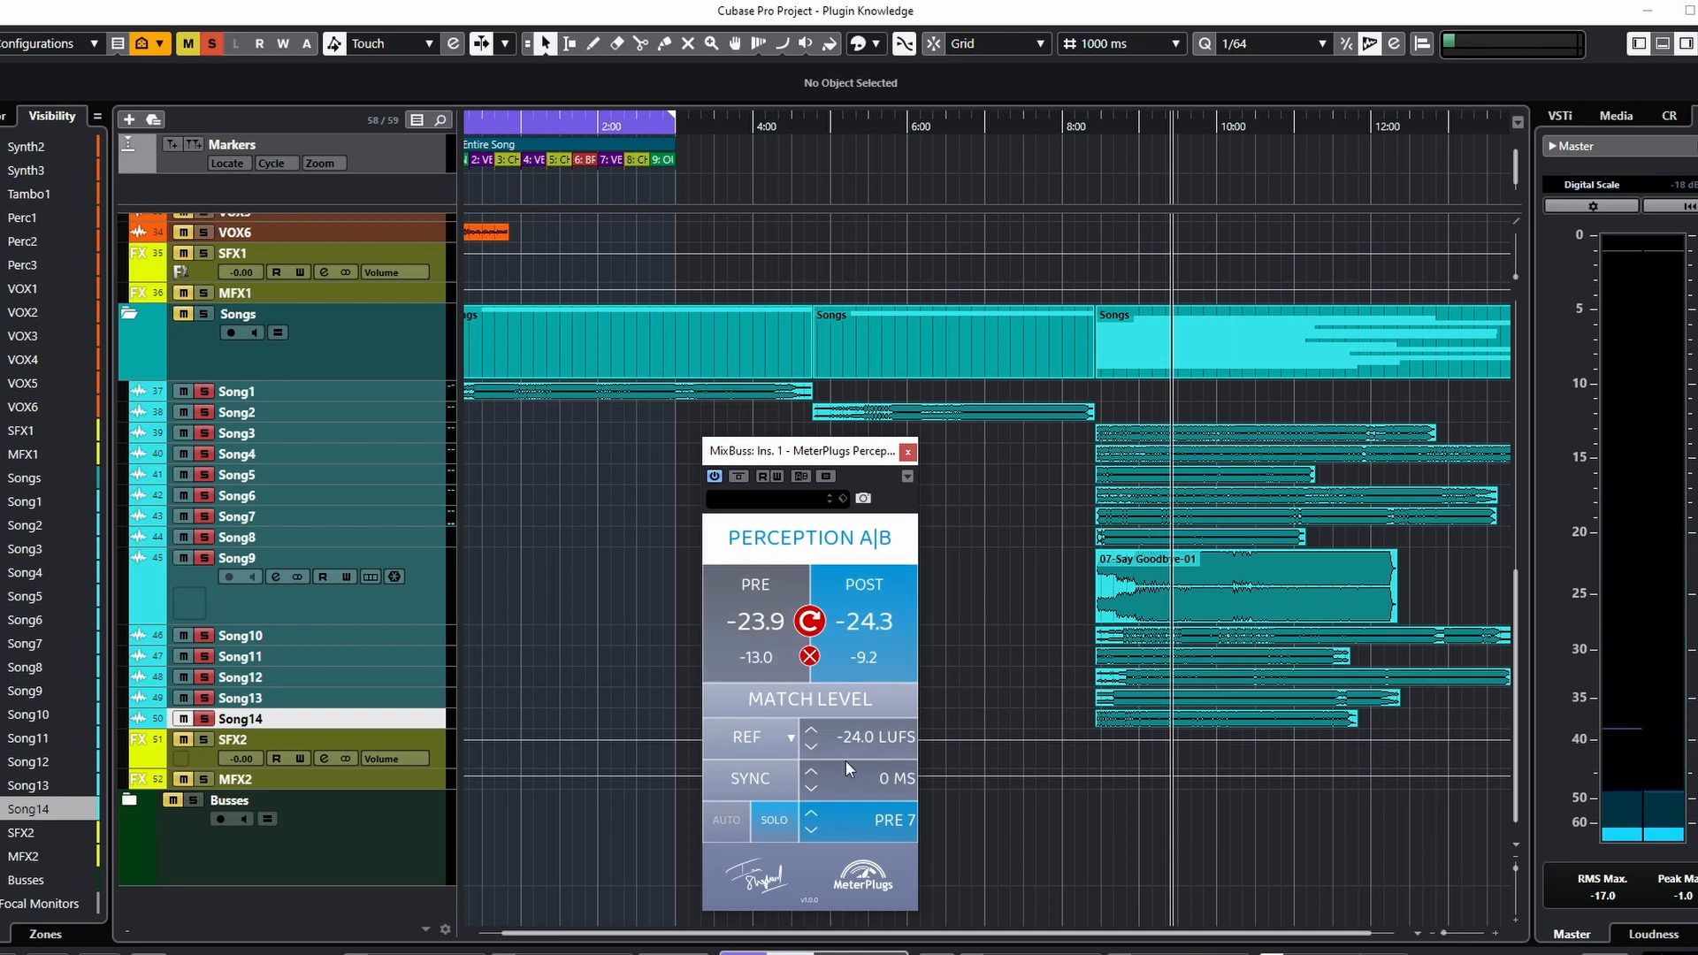
Step: Play the overlapping songs and compare the level-matched PRE and POST signals for PRE 7
key("space")
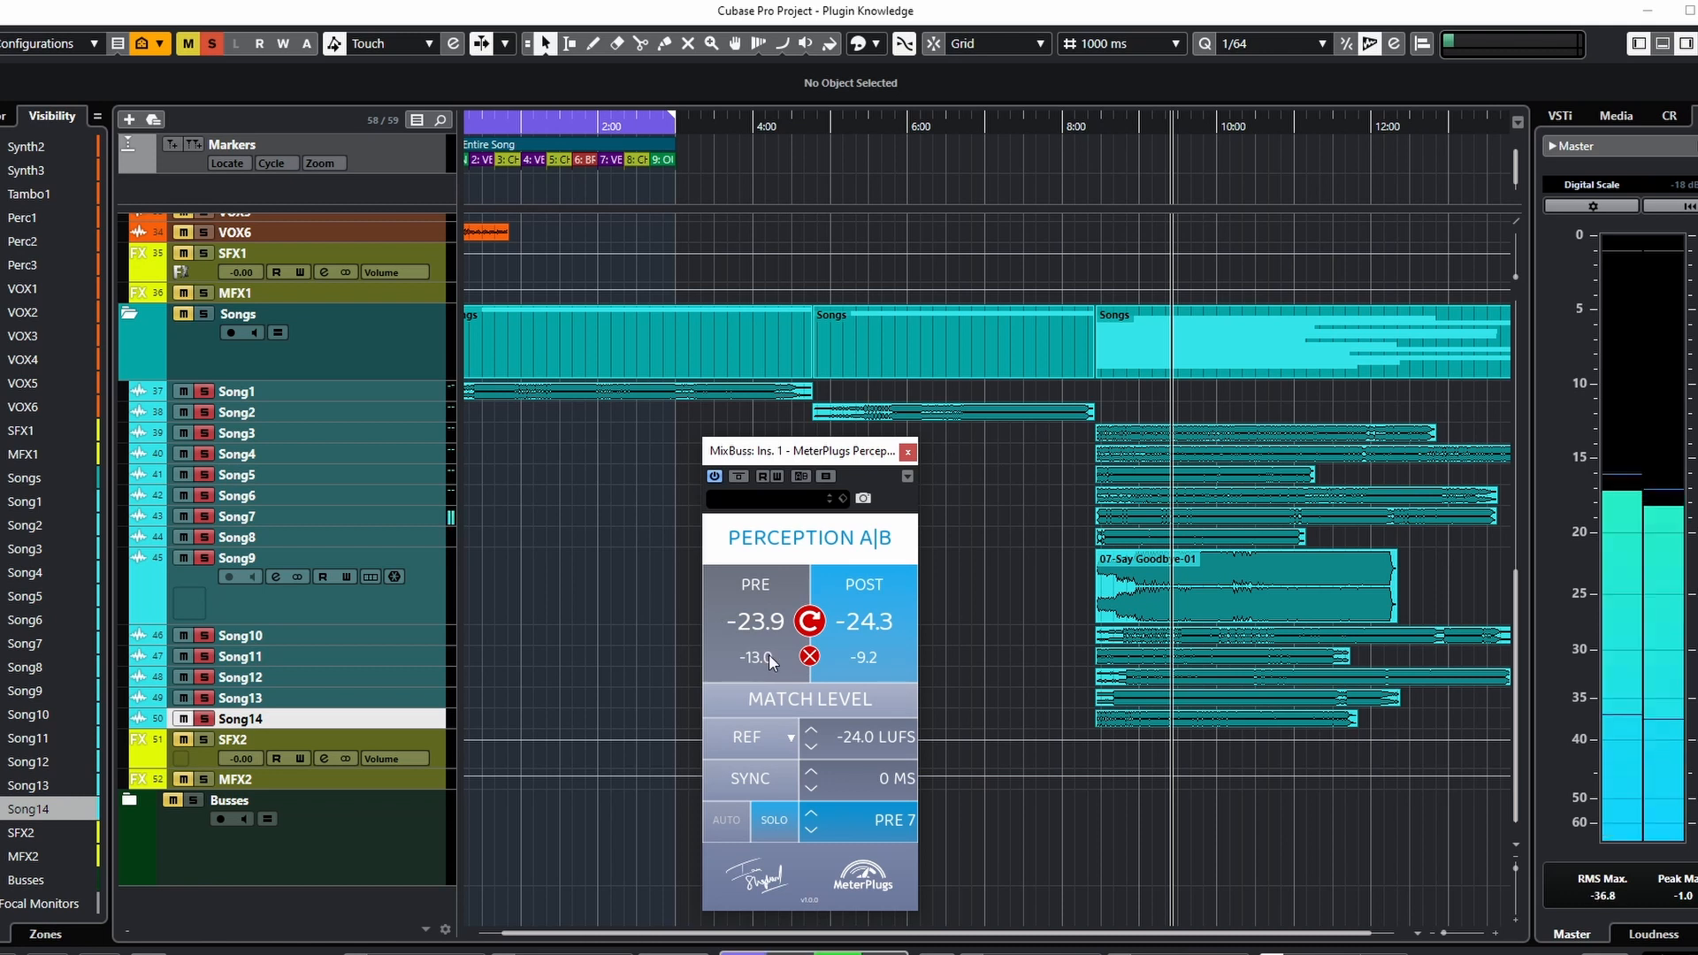
left_click(707, 628)
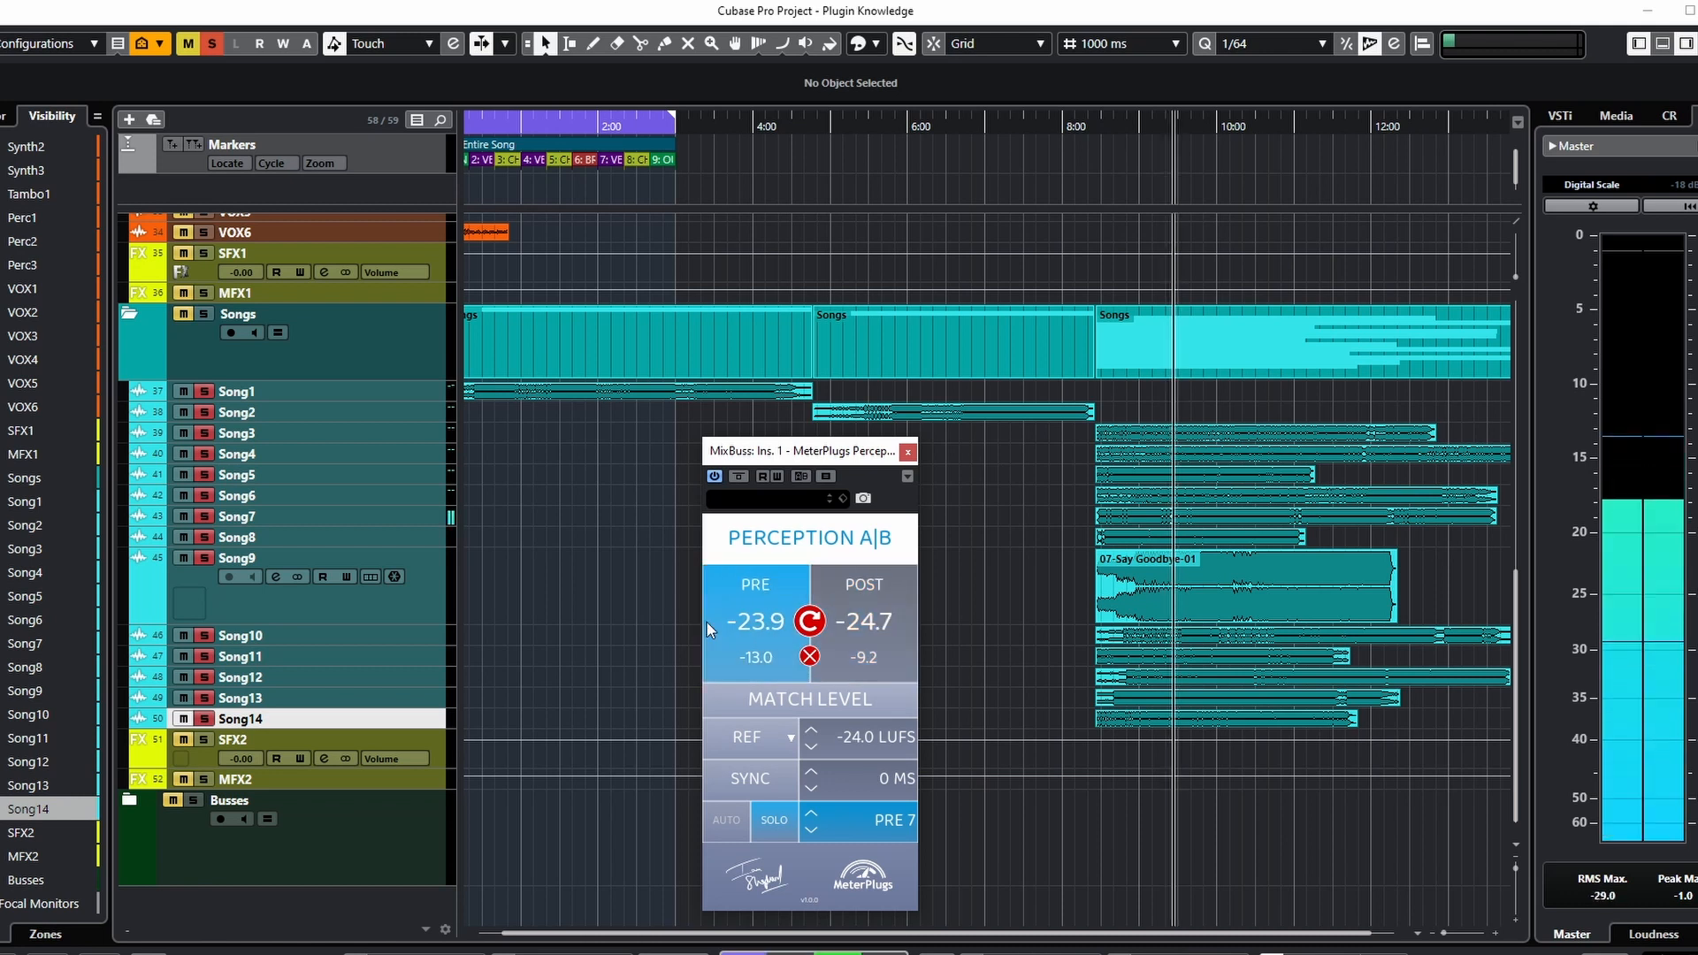
left_click(864, 630)
key("space")
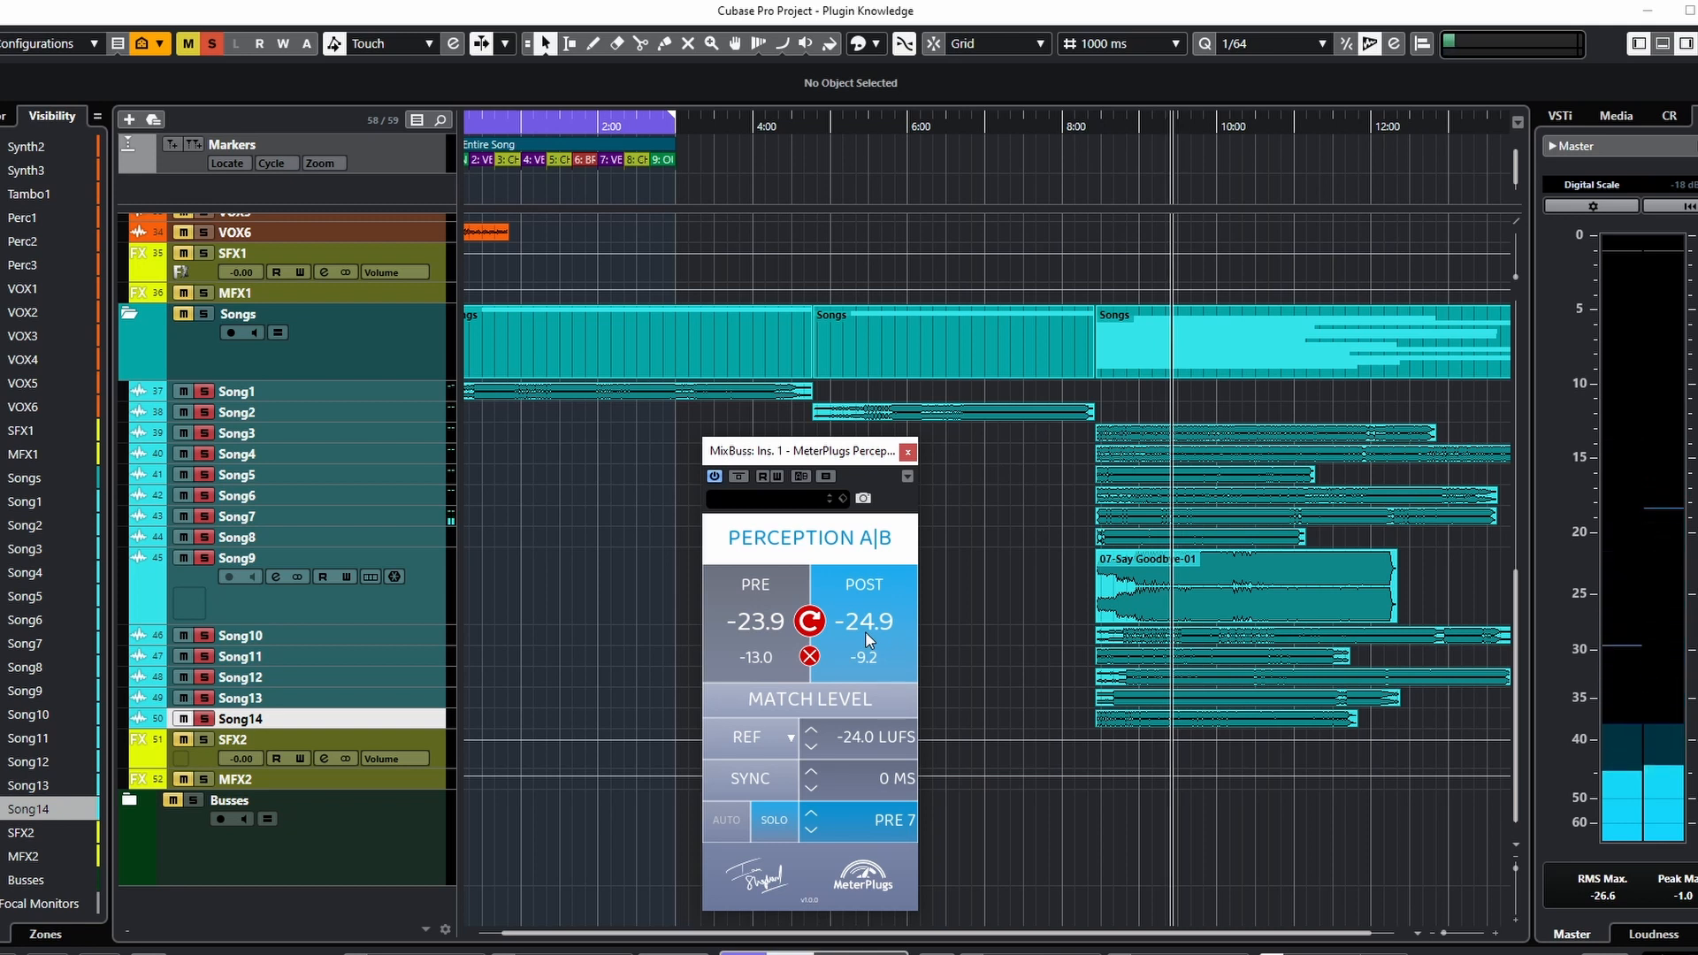
Step: Audition the level-matched instances from PRE 7 down to PRE 3 during playback, and stop playback
key("space")
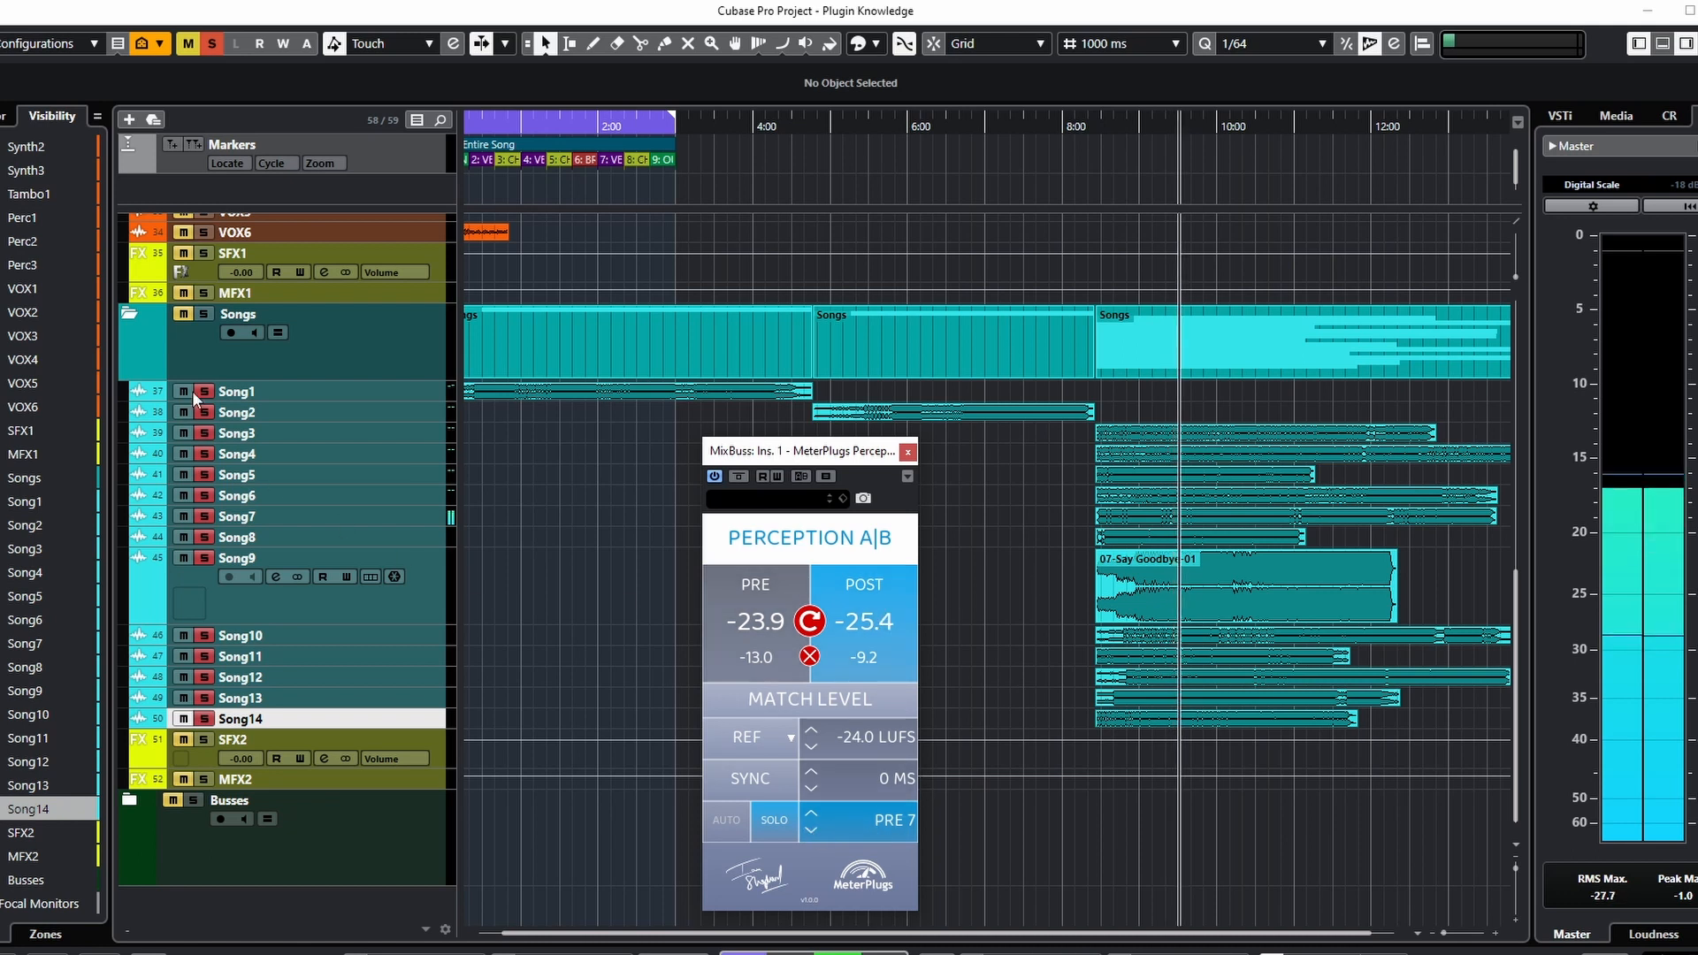
left_click(810, 830)
left_click(810, 830)
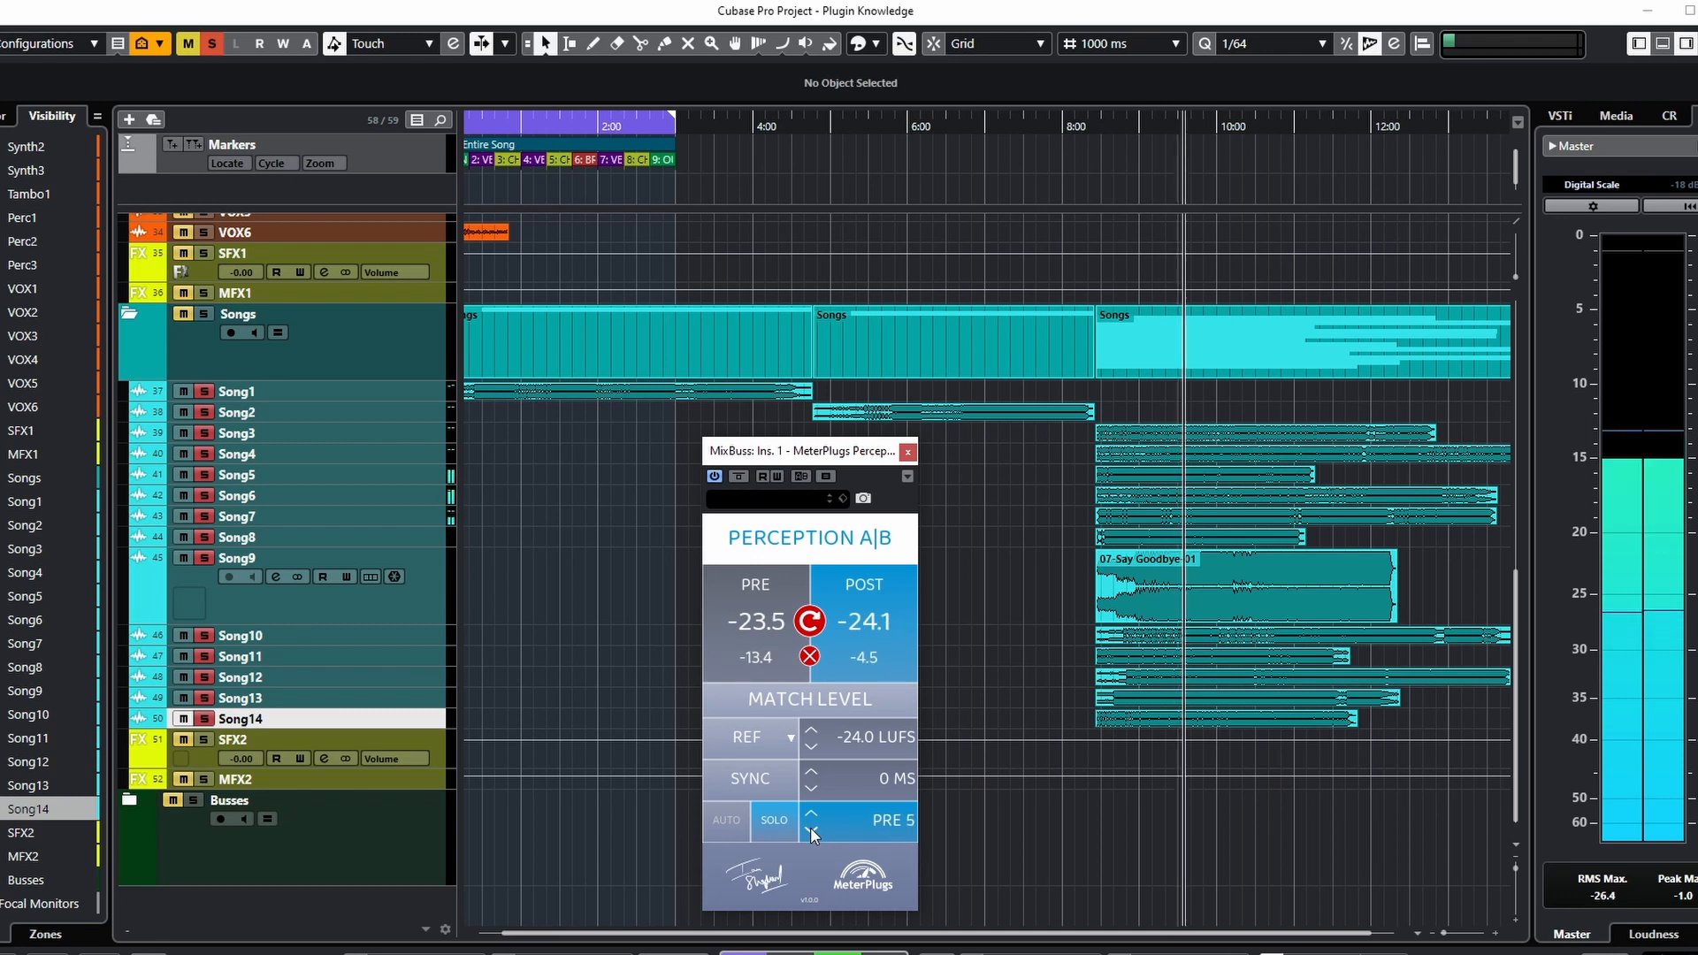
left_click(811, 833)
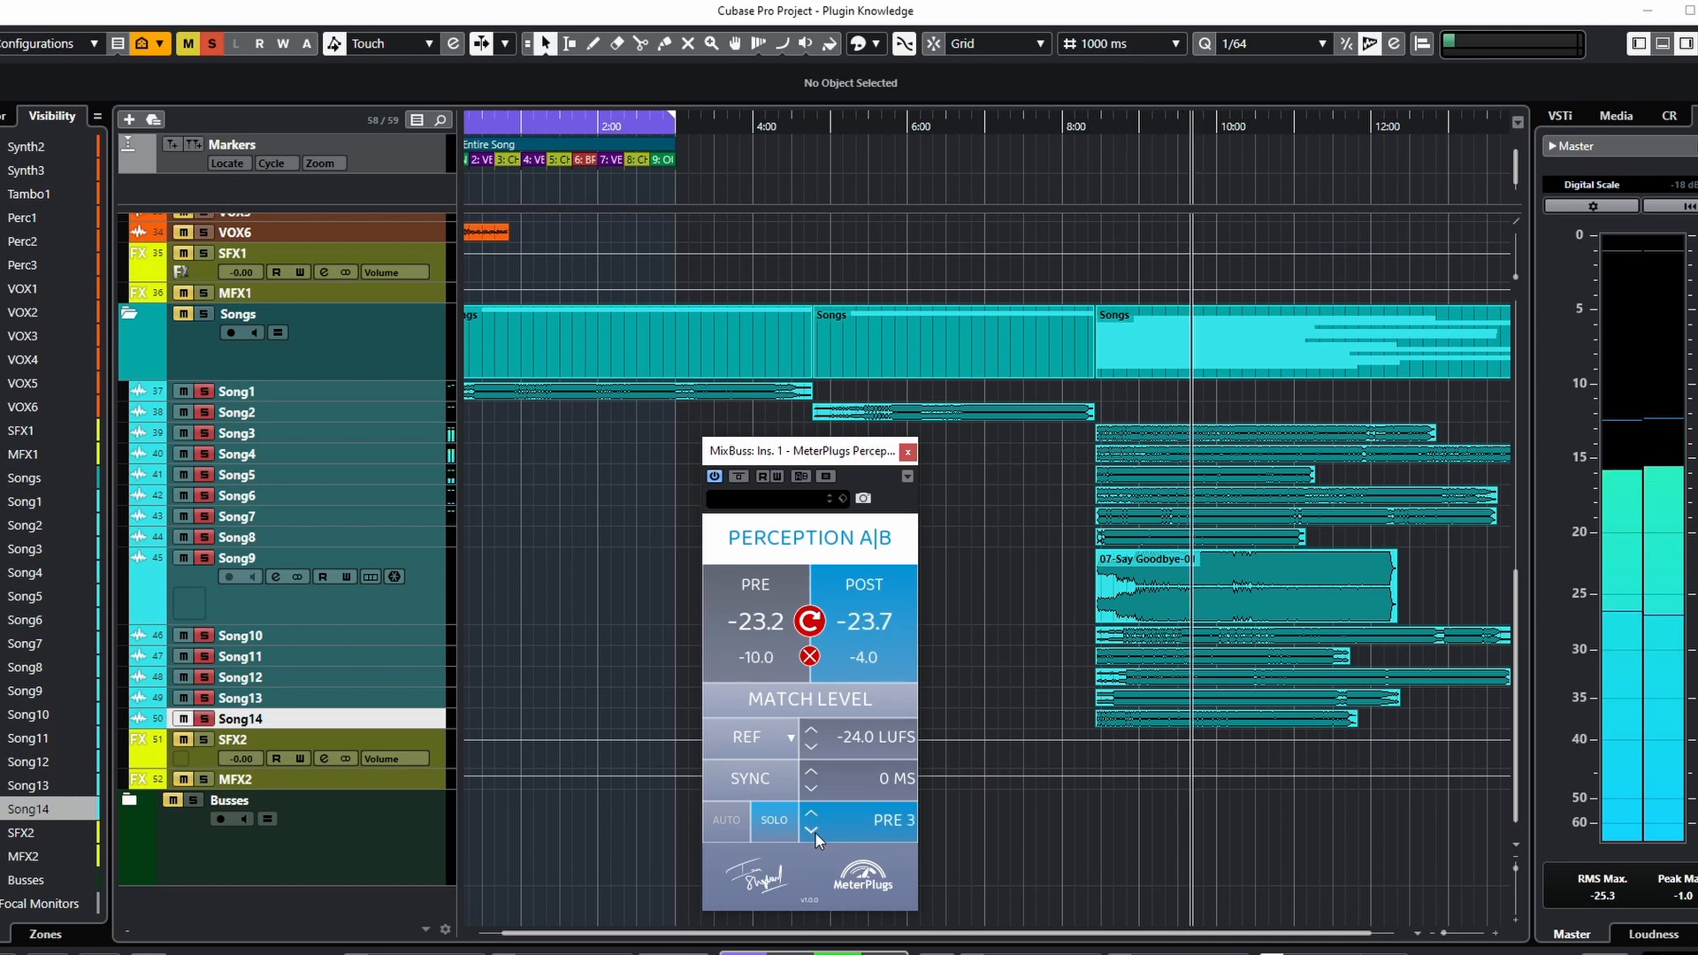
left_click(812, 833)
key("space")
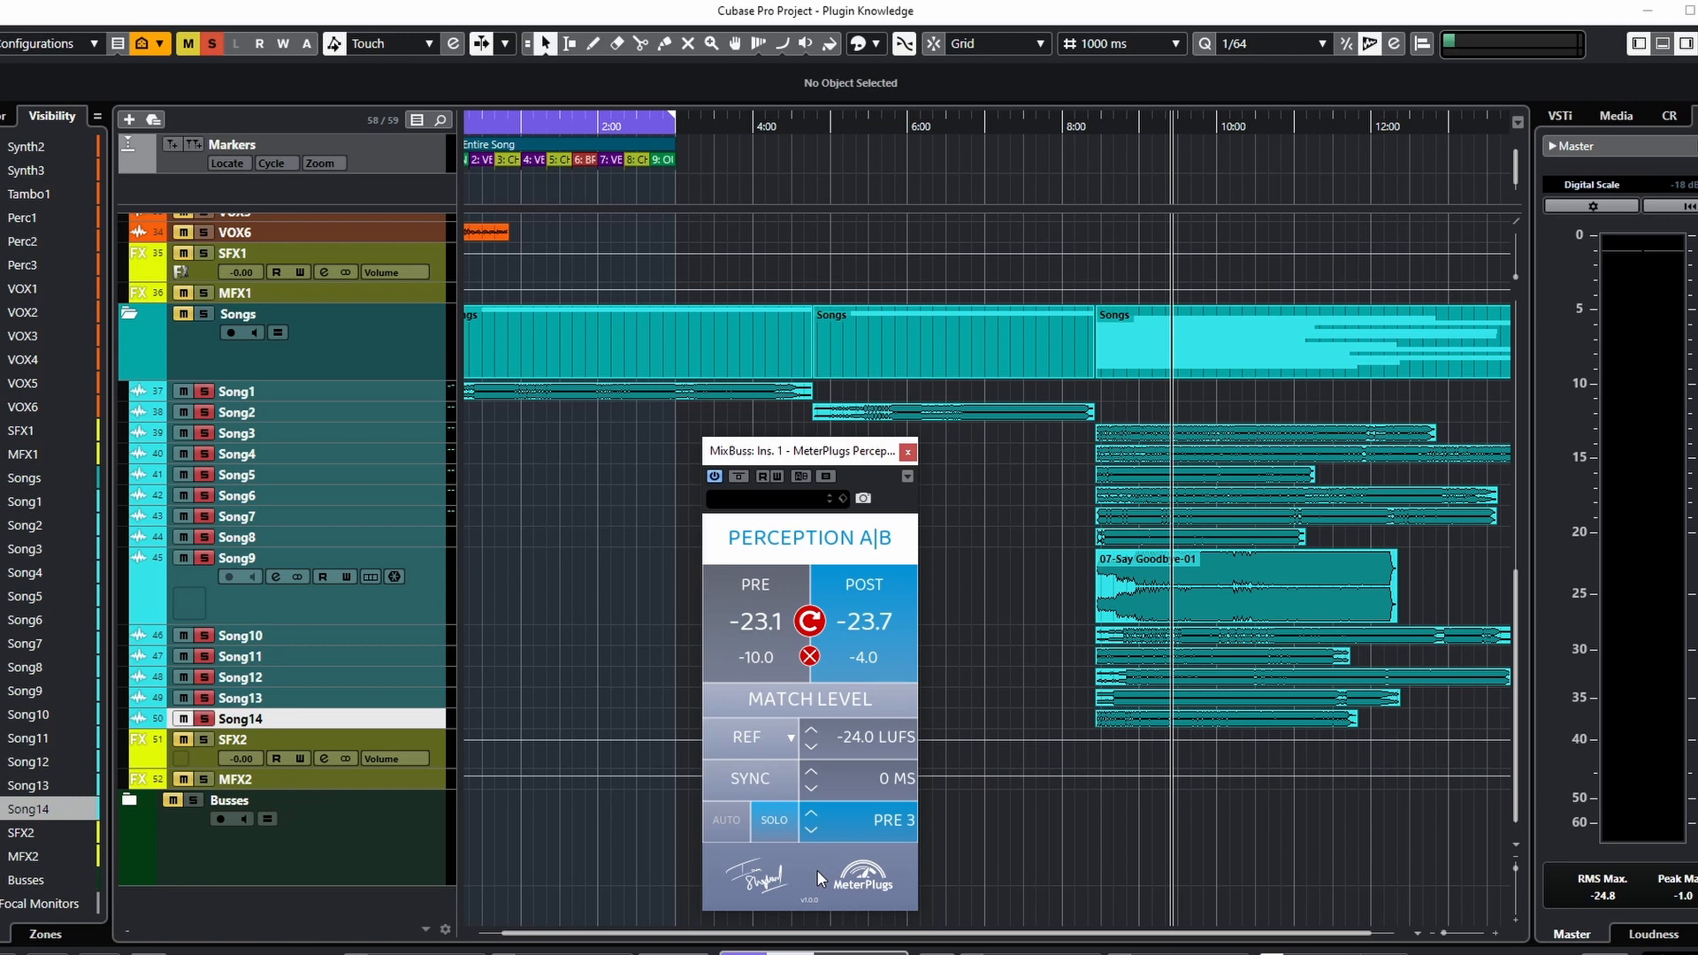
Step: Play the overlapping songs while switching up from PRE 3, back down to PRE 4, and on to PRE 6
key("space")
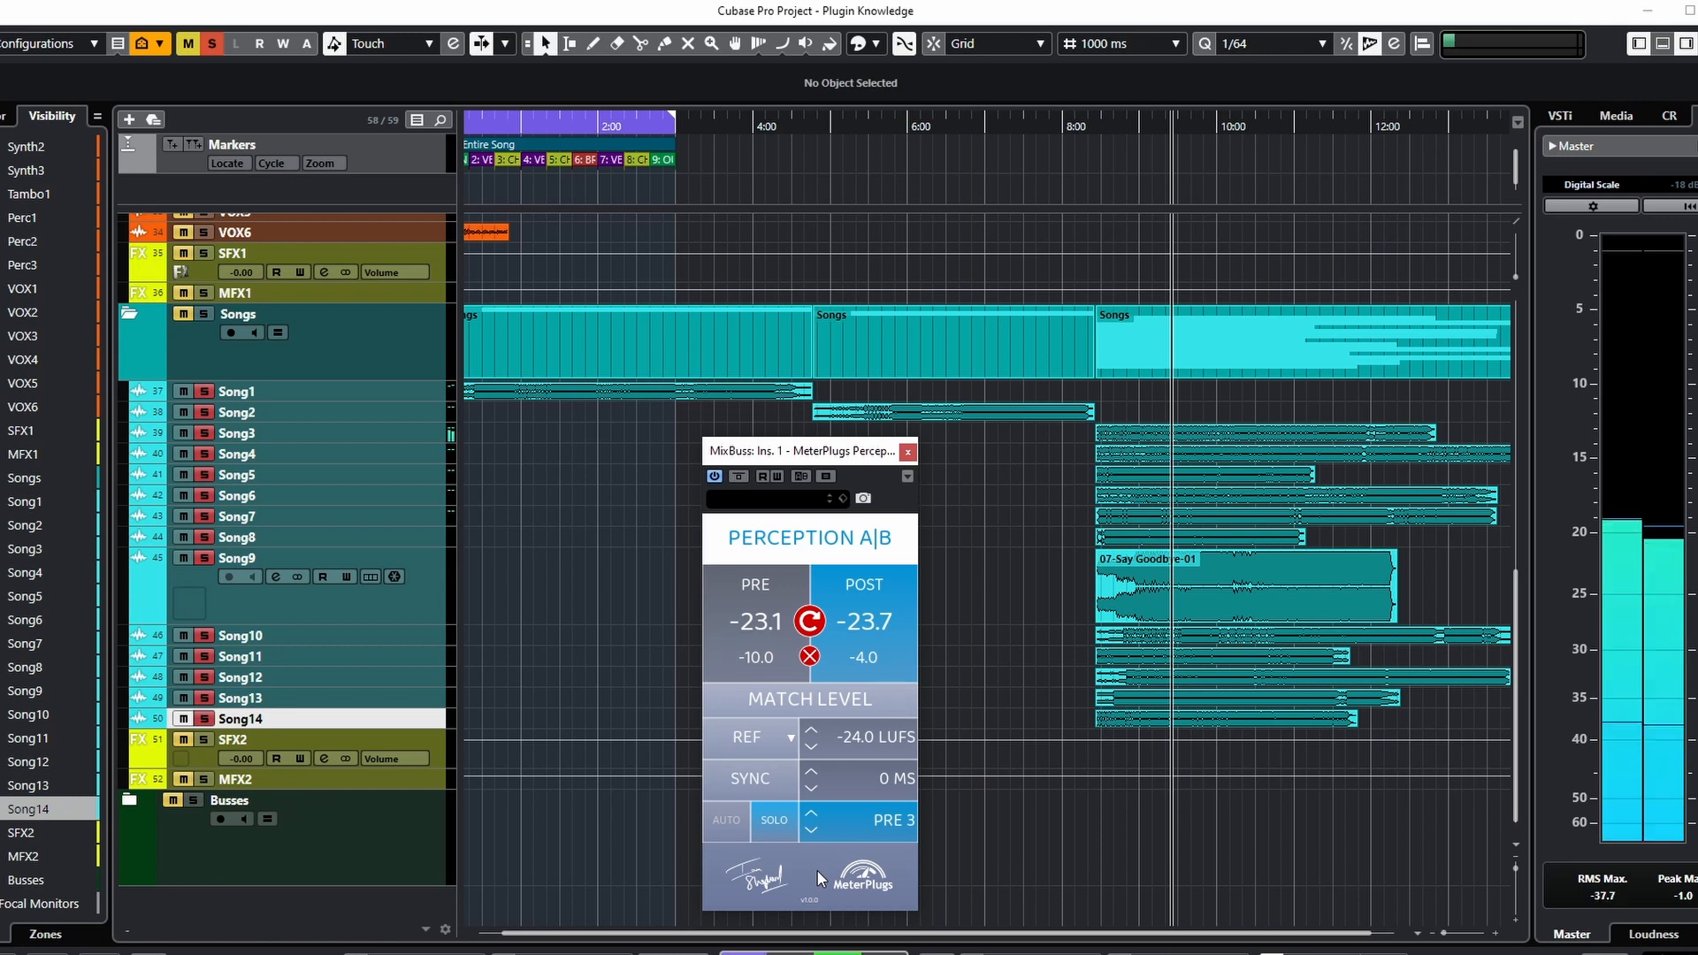
left_click(811, 815)
left_click(811, 814)
left_click(811, 815)
left_click(808, 814)
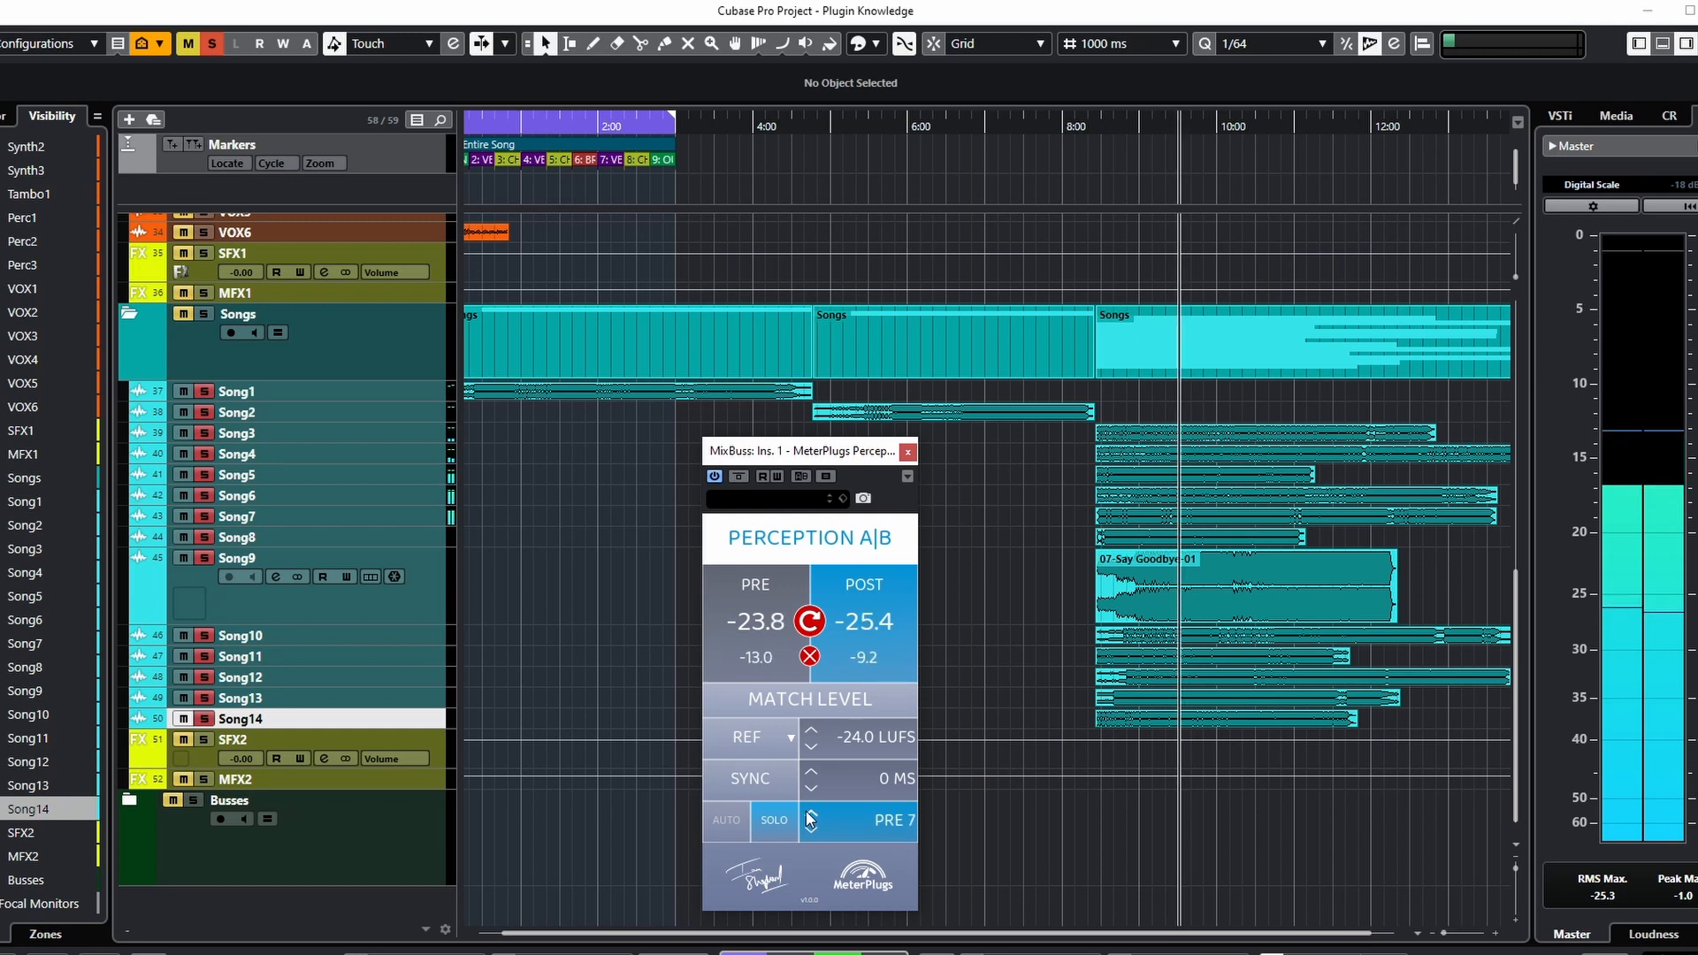
left_click(808, 814)
left_click(812, 831)
left_click(812, 831)
left_click(812, 831)
left_click(812, 831)
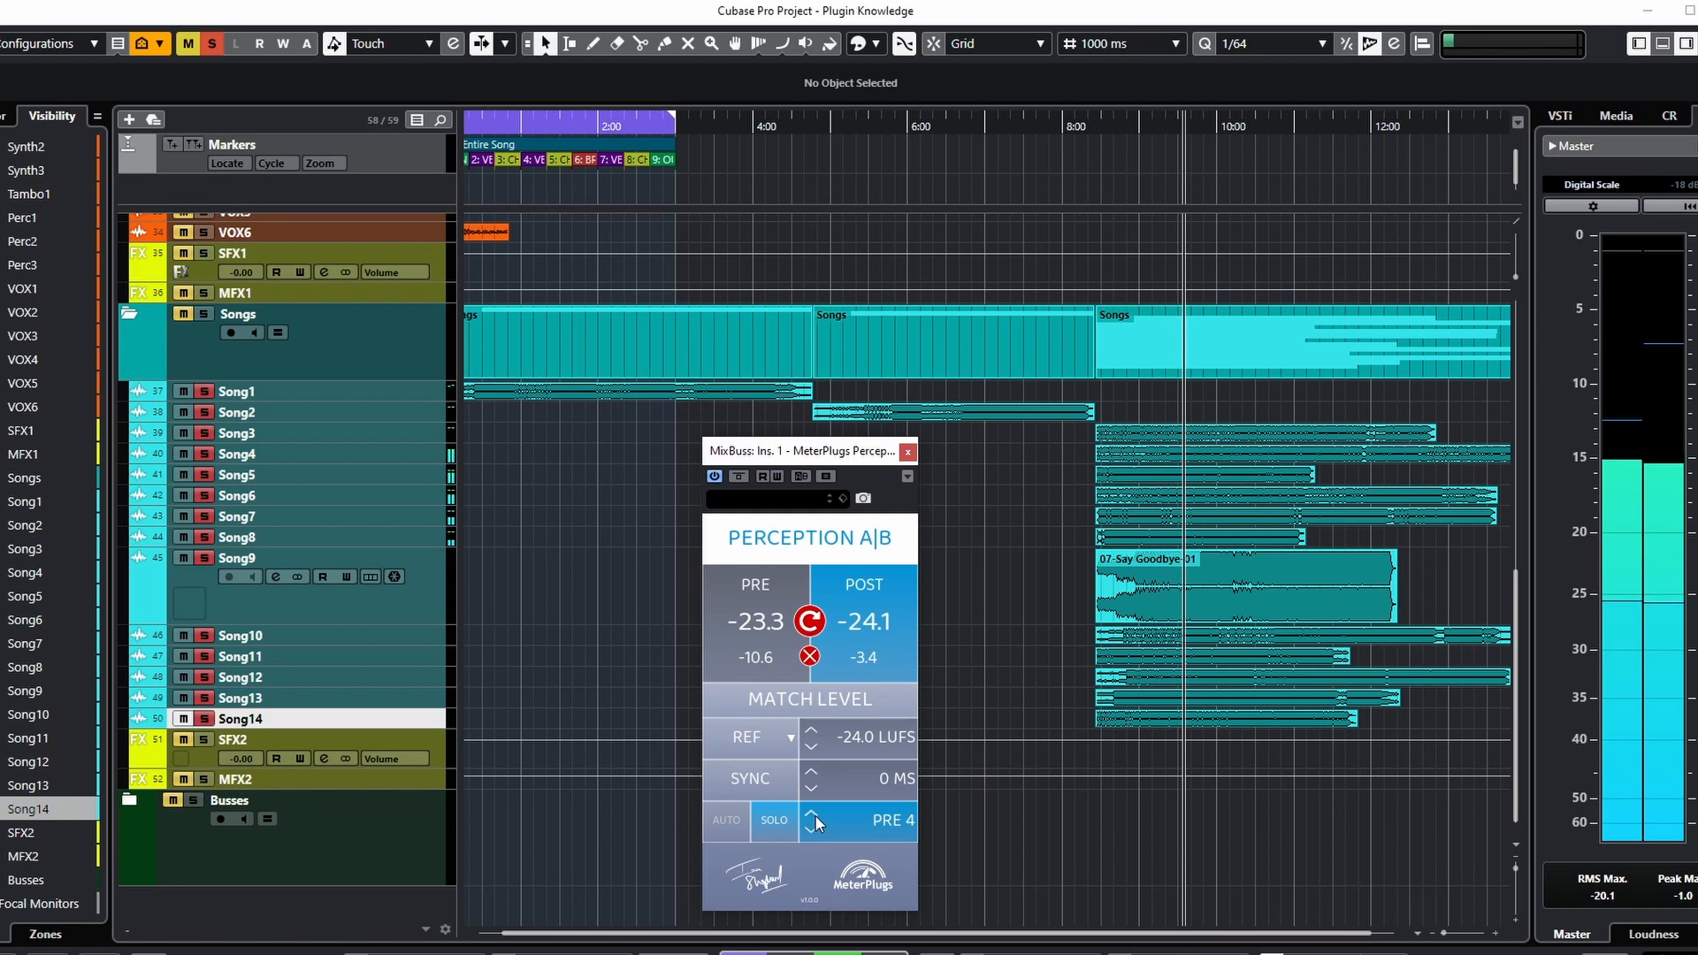
left_click(810, 814)
left_click(810, 814)
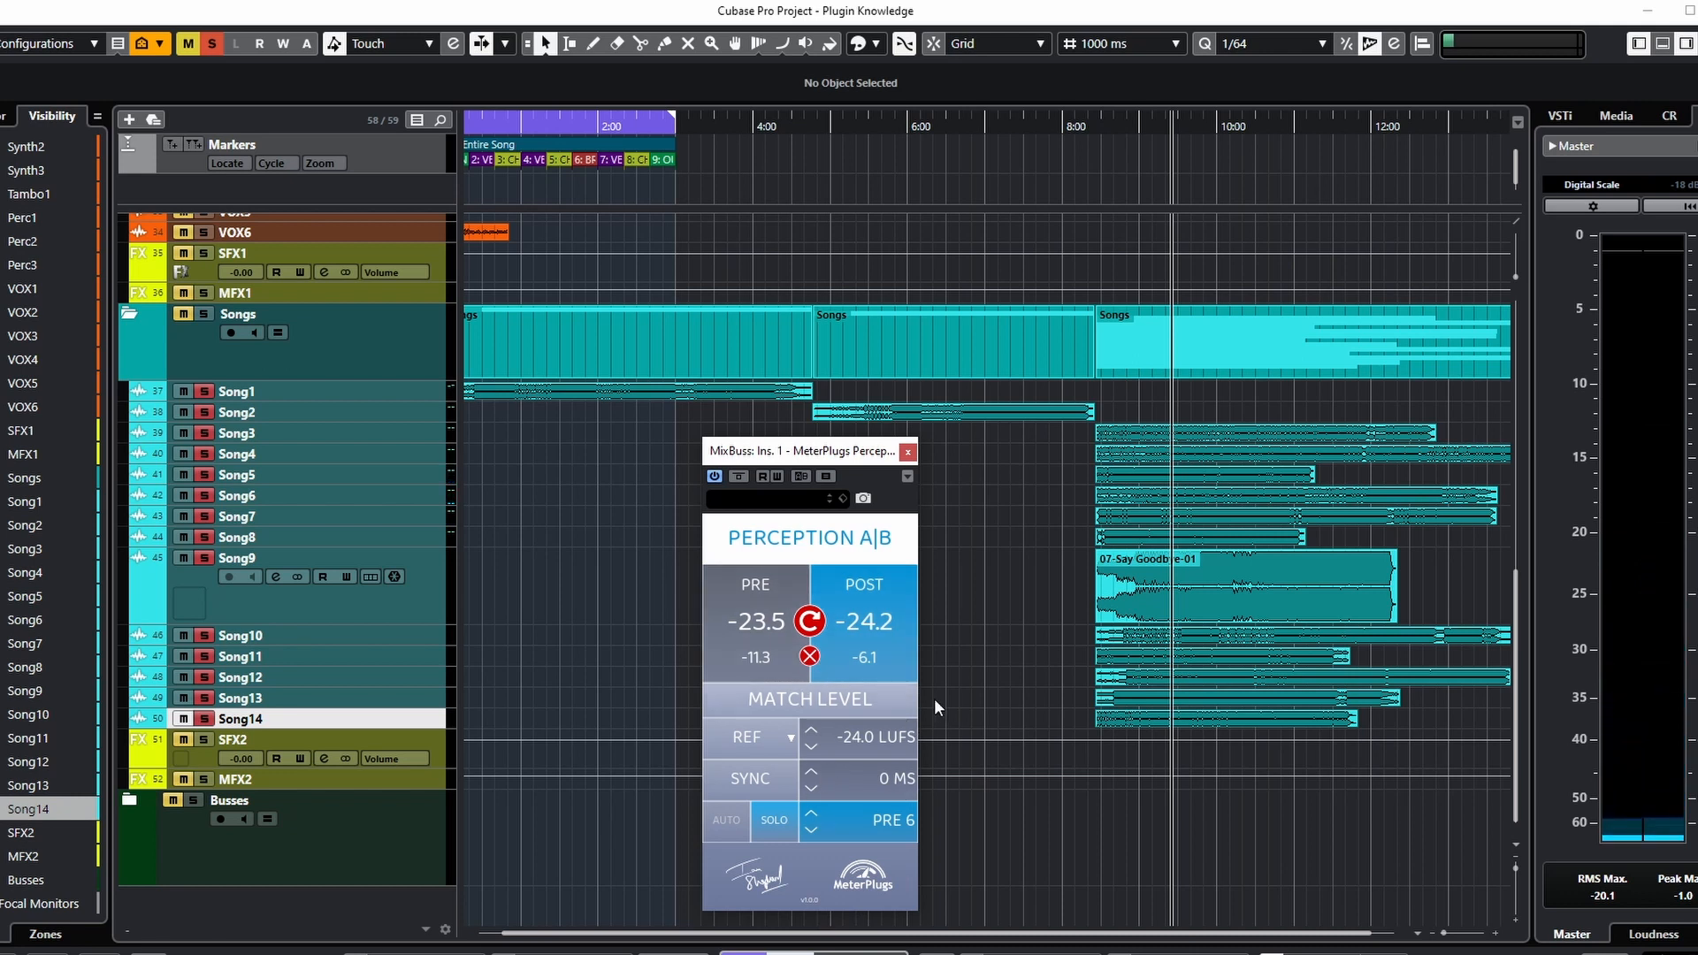
Step: Review the stored gain offsets of PRE 5, PRE 4 and PRE 3 with playback stopped, returning to PRE 5
left_click(810, 831)
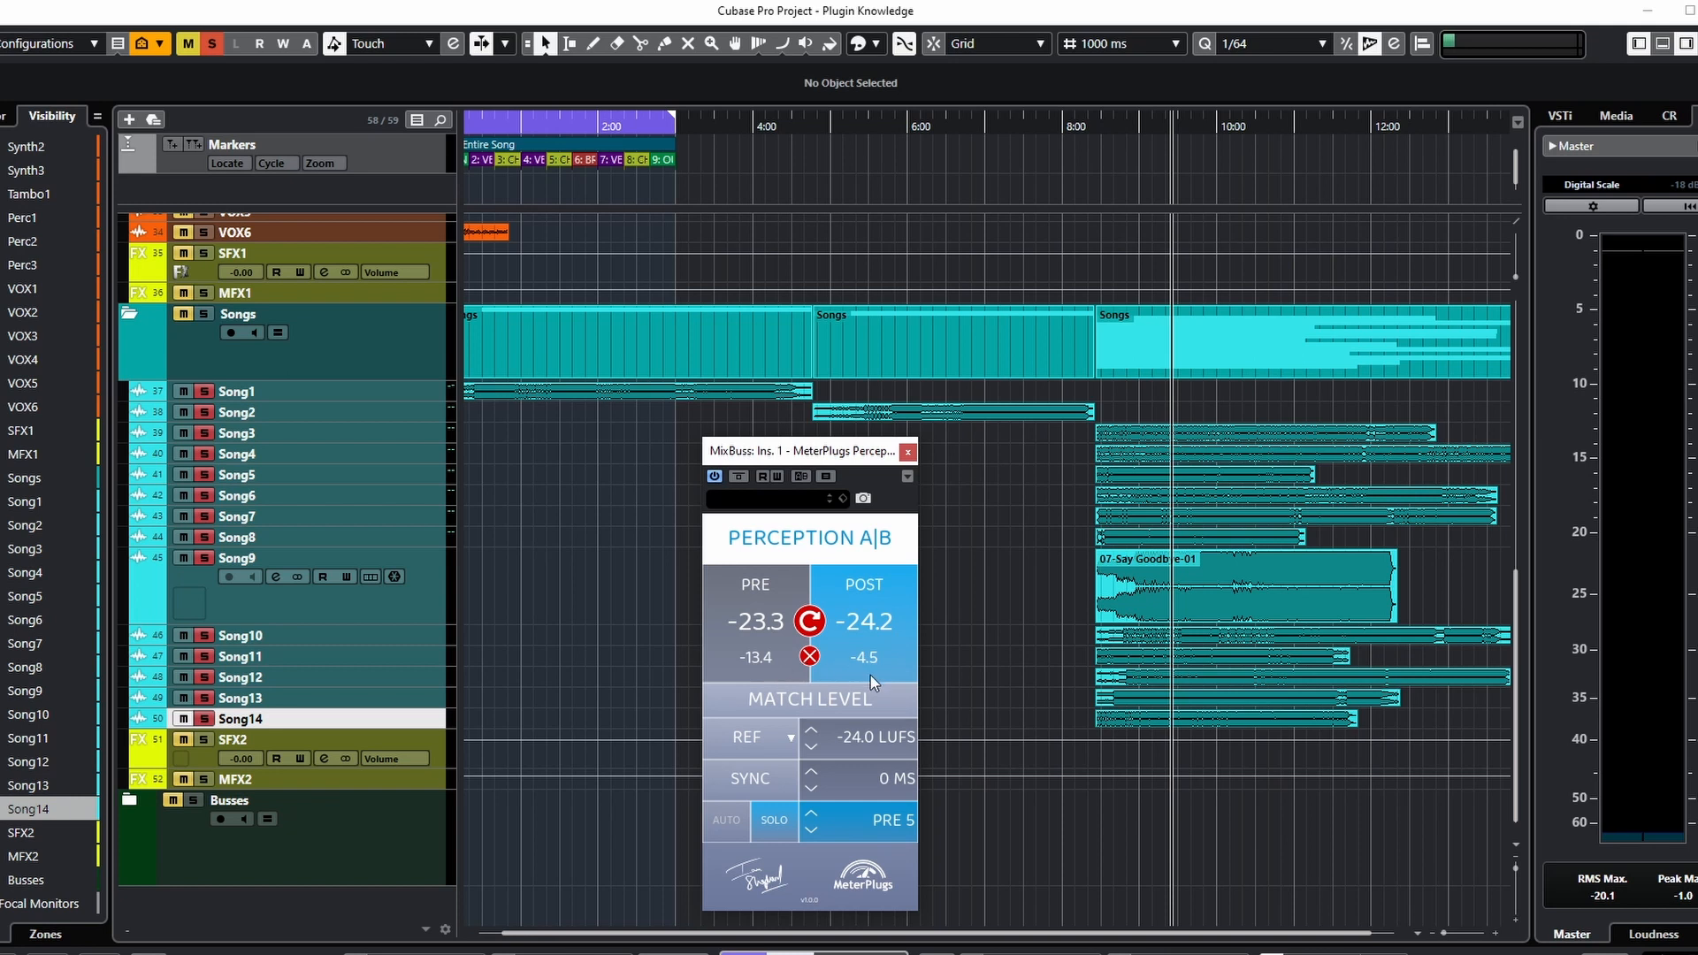
left_click(810, 833)
left_click(812, 828)
left_click(812, 818)
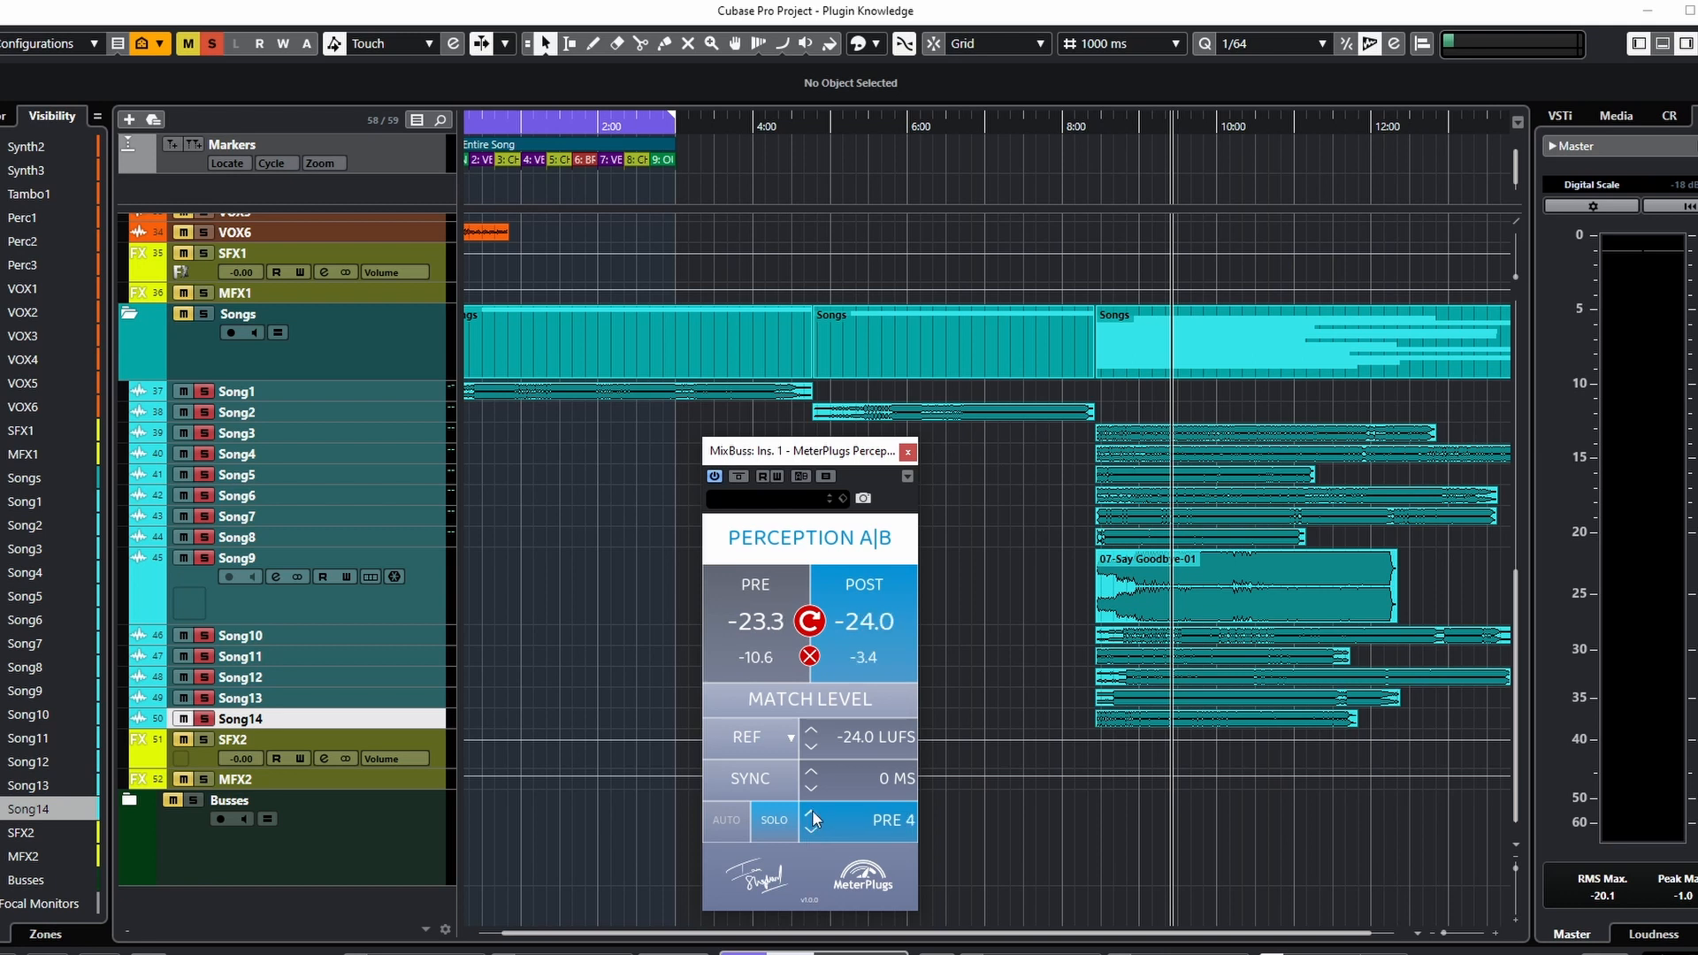
left_click(810, 833)
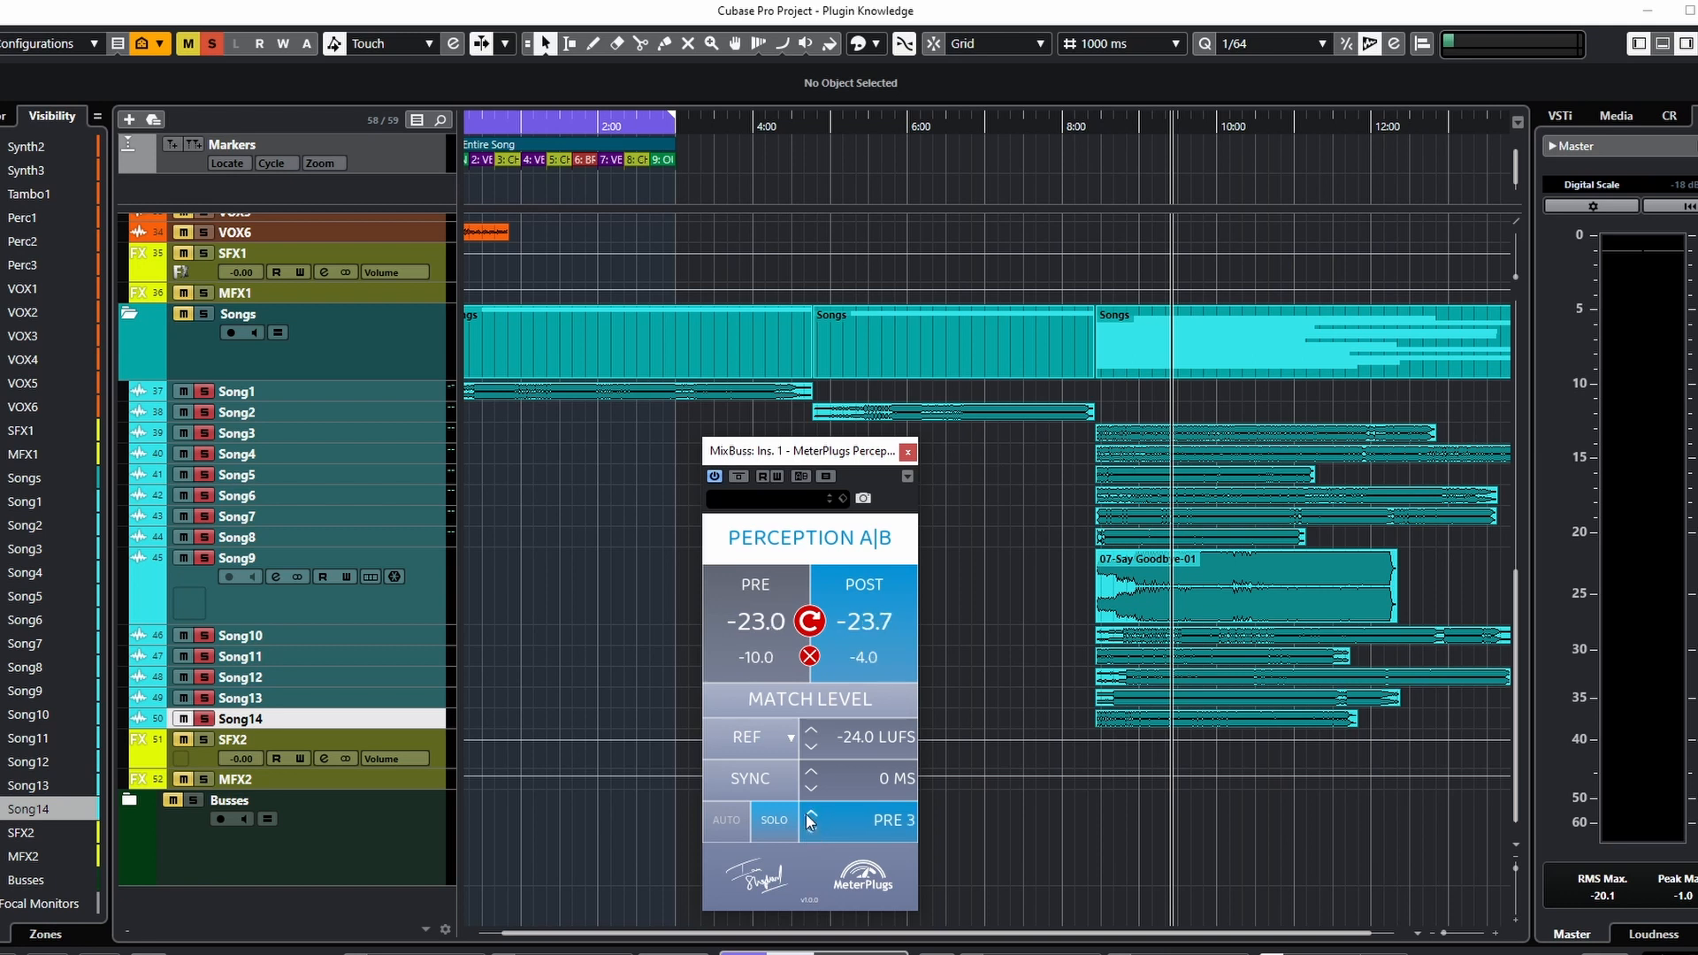
left_click(808, 818)
left_click(809, 817)
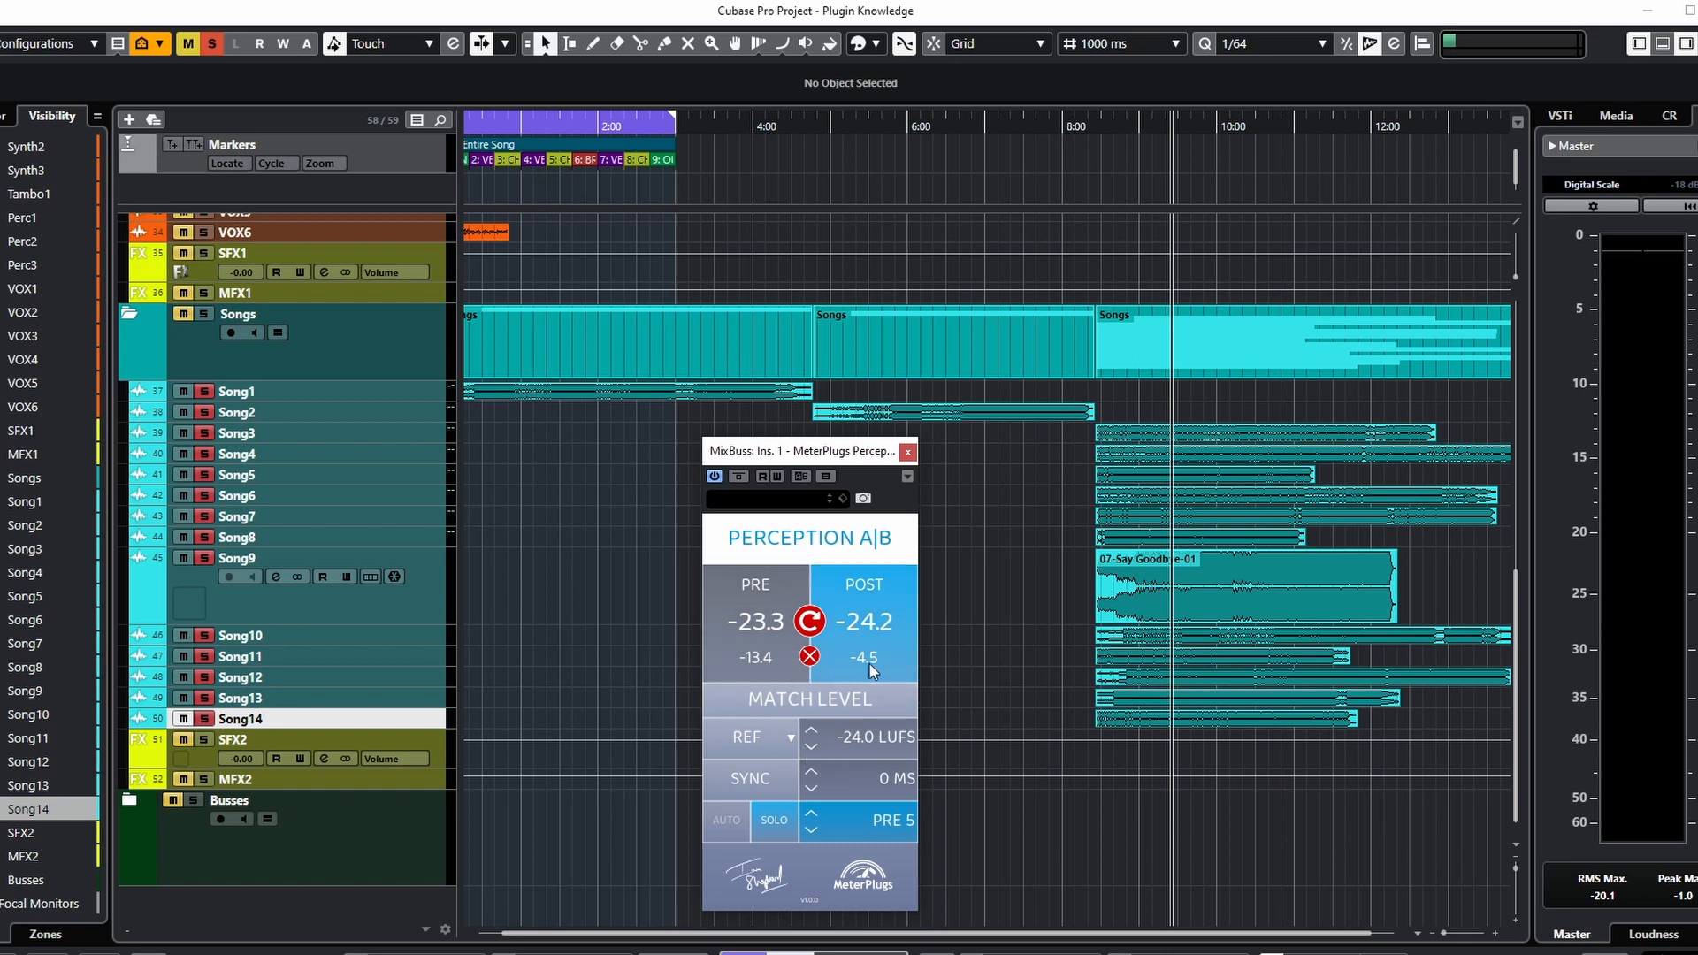
Step: Step from PRE 4 up to PRE 8 to compare matched instances with an unmatched one
left_click(811, 831)
left_click(814, 817)
left_click(814, 818)
left_click(814, 818)
left_click(814, 818)
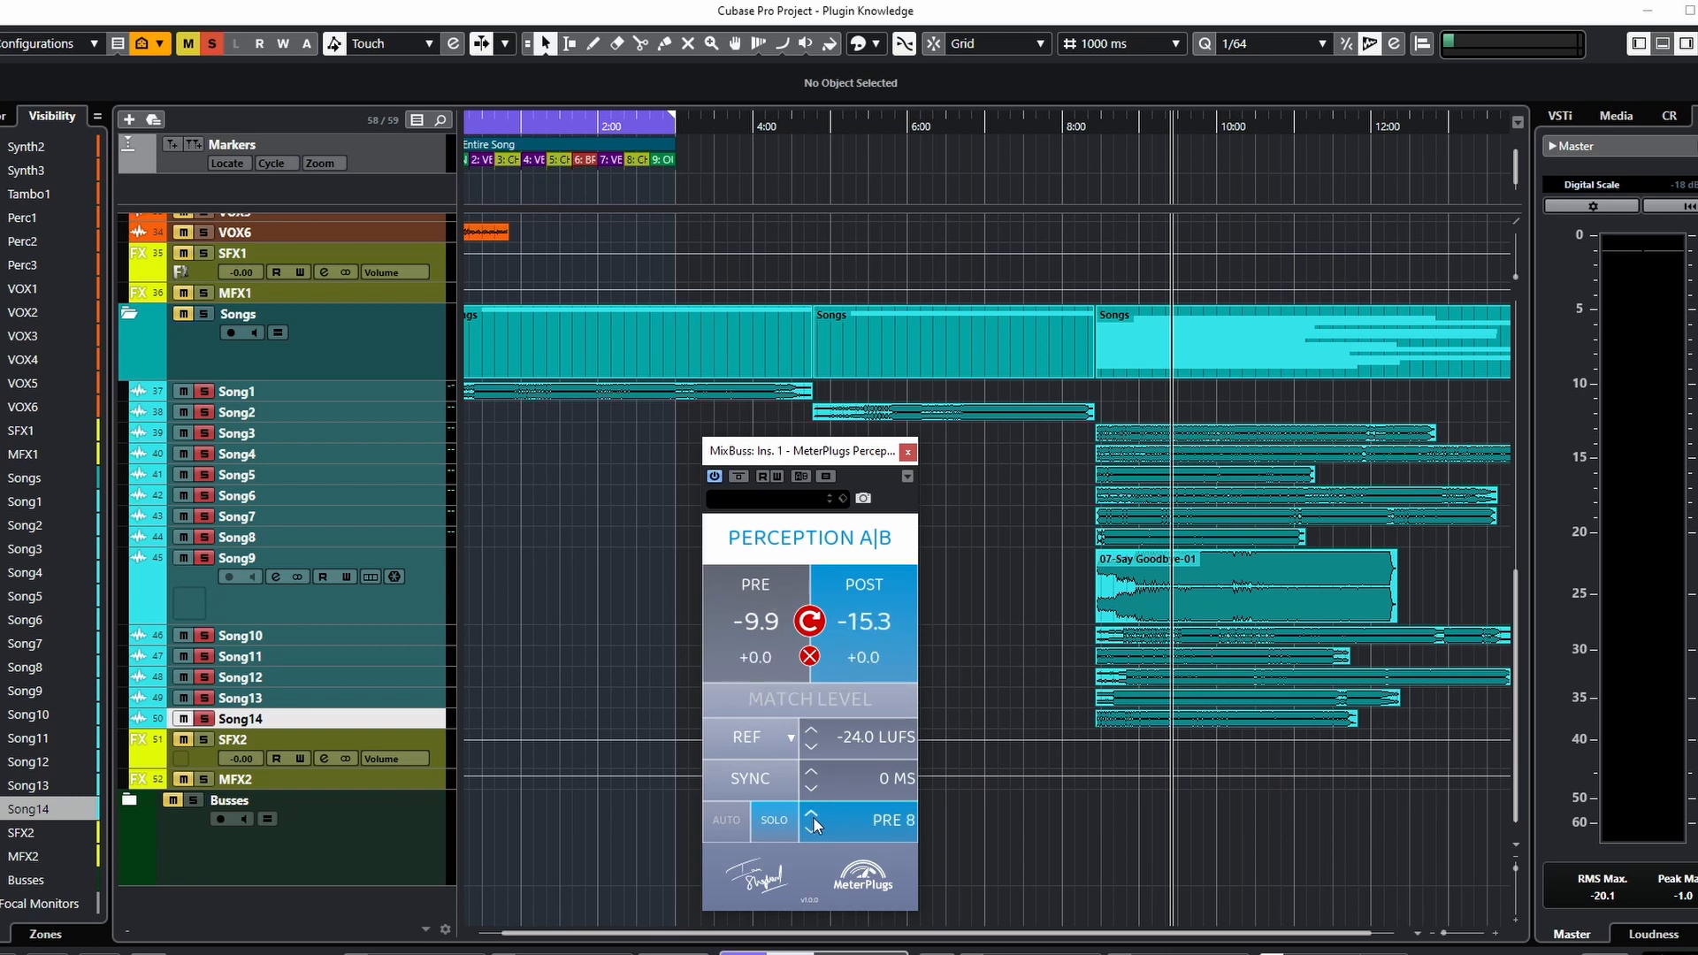
Step: Step back down from PRE 8 through the matched instances and up again to PRE 6, reviewing each one's gain offsets
left_click(810, 835)
left_click(810, 835)
left_click(810, 836)
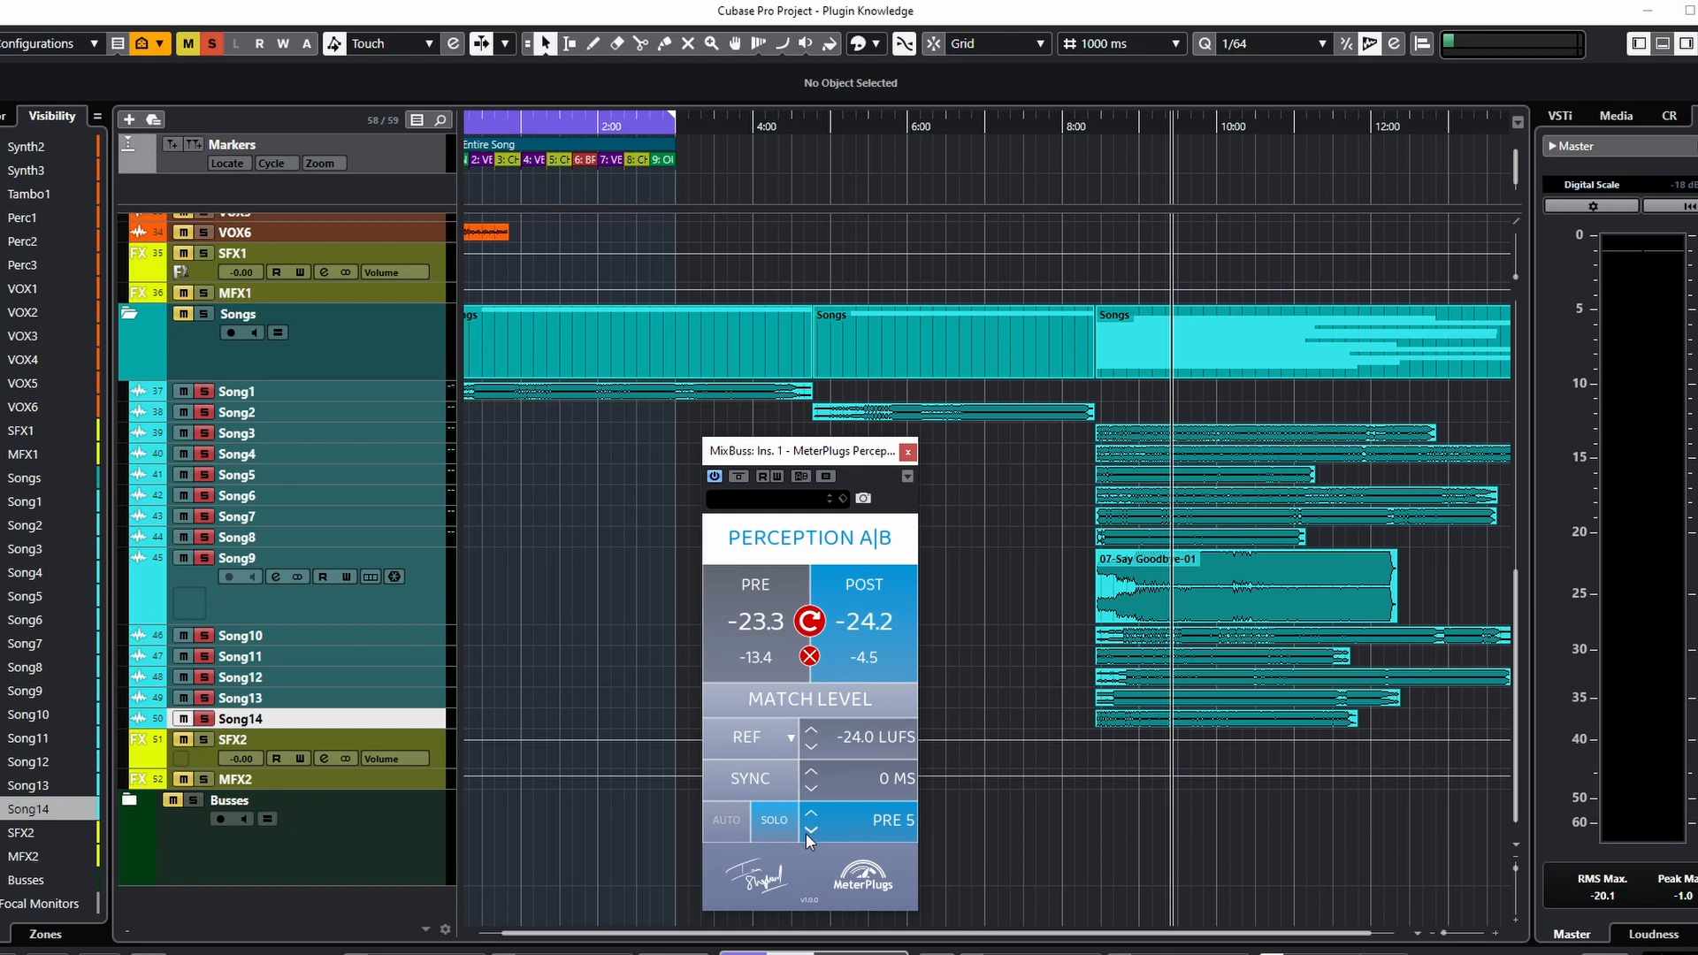
left_click(810, 836)
left_click(810, 836)
left_click(810, 836)
left_click(810, 814)
left_click(811, 814)
left_click(811, 814)
left_click(810, 814)
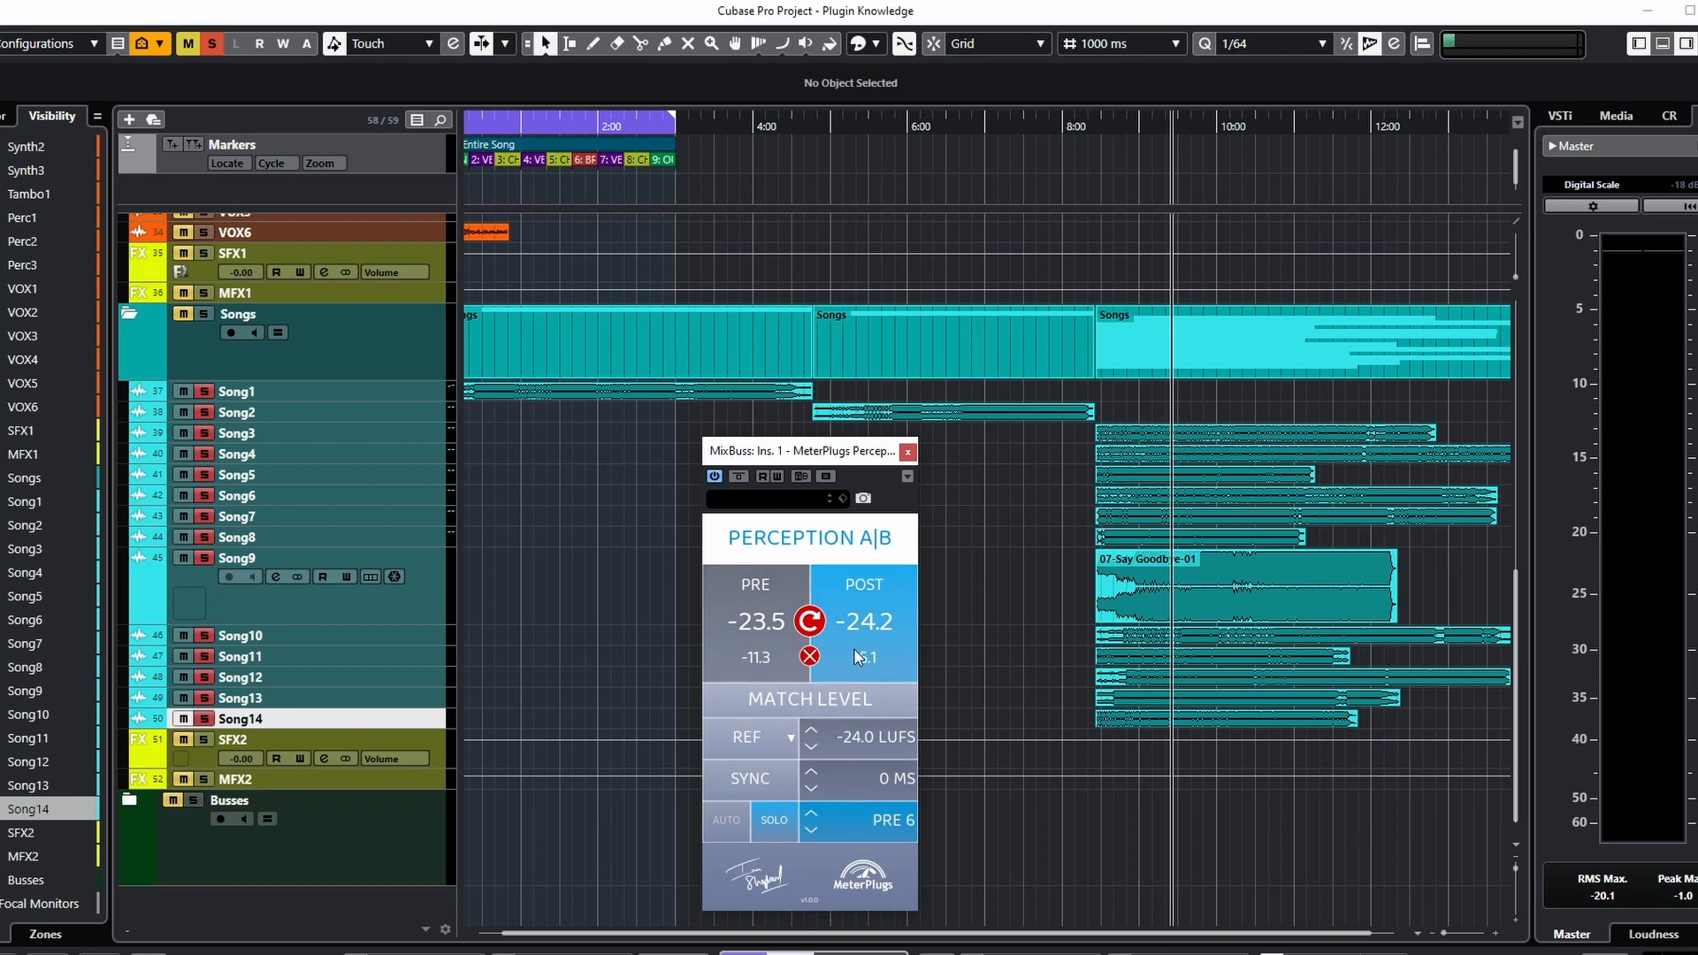
Step: Reposition the plug-in window and play the overlapping songs briefly, checking PRE 14 and PRE 15 before selecting PRE 13
left_click_drag(840, 453, 829, 402)
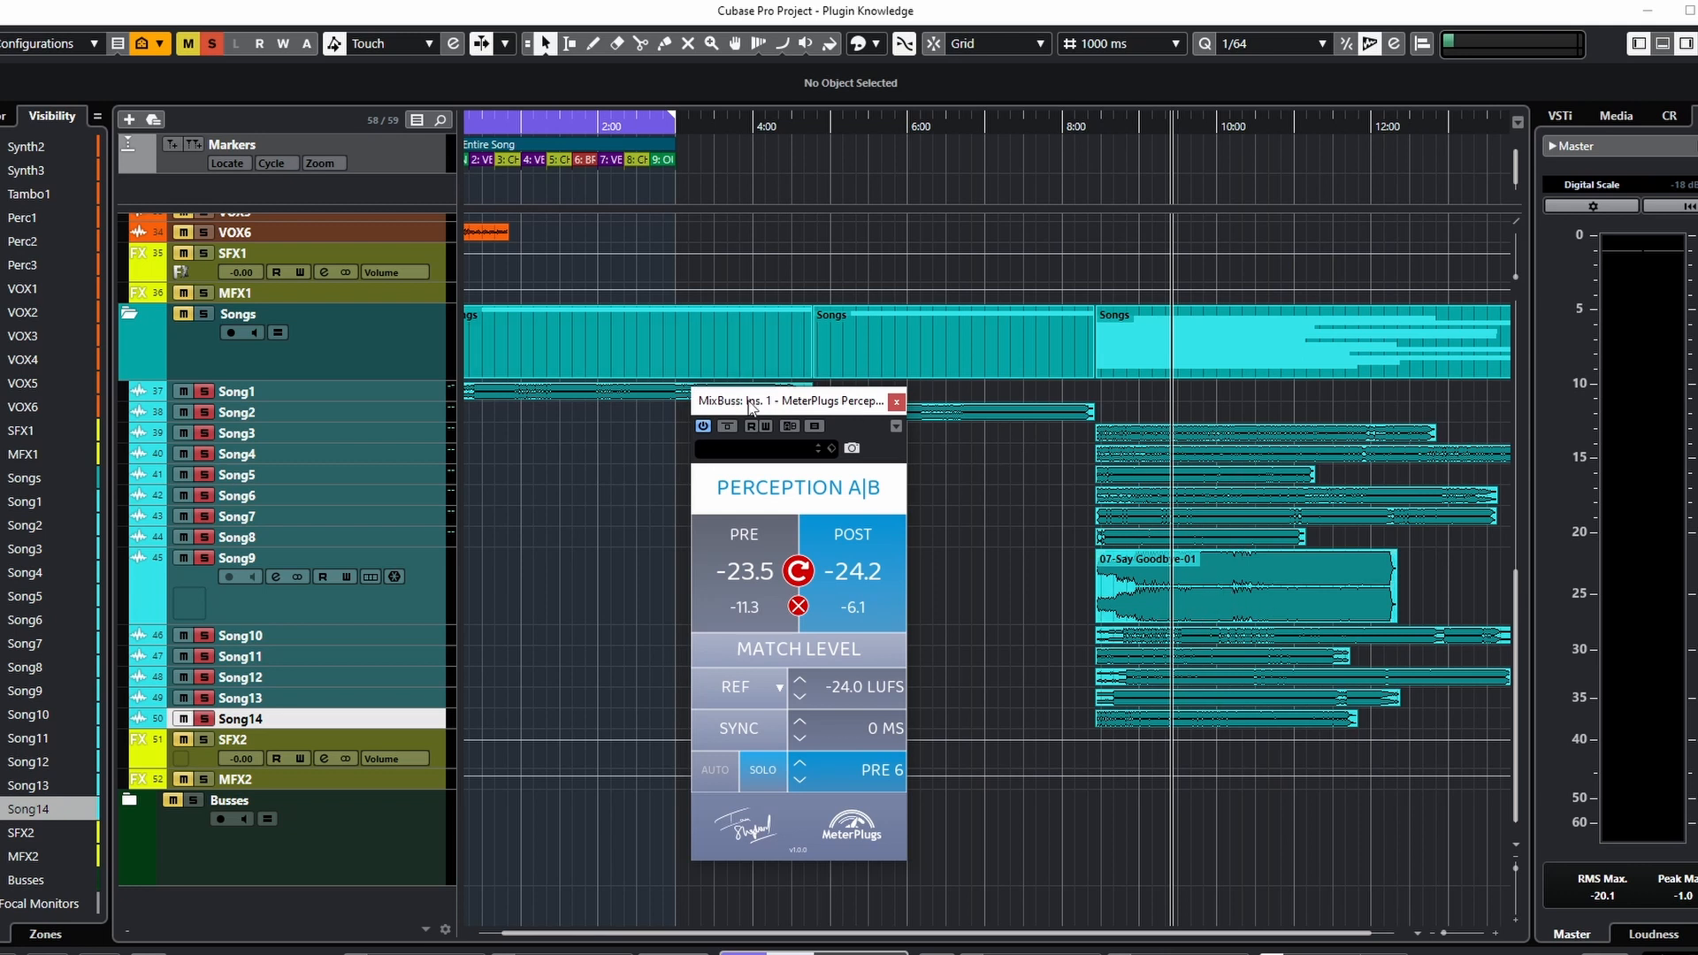
left_click_drag(750, 405, 718, 466)
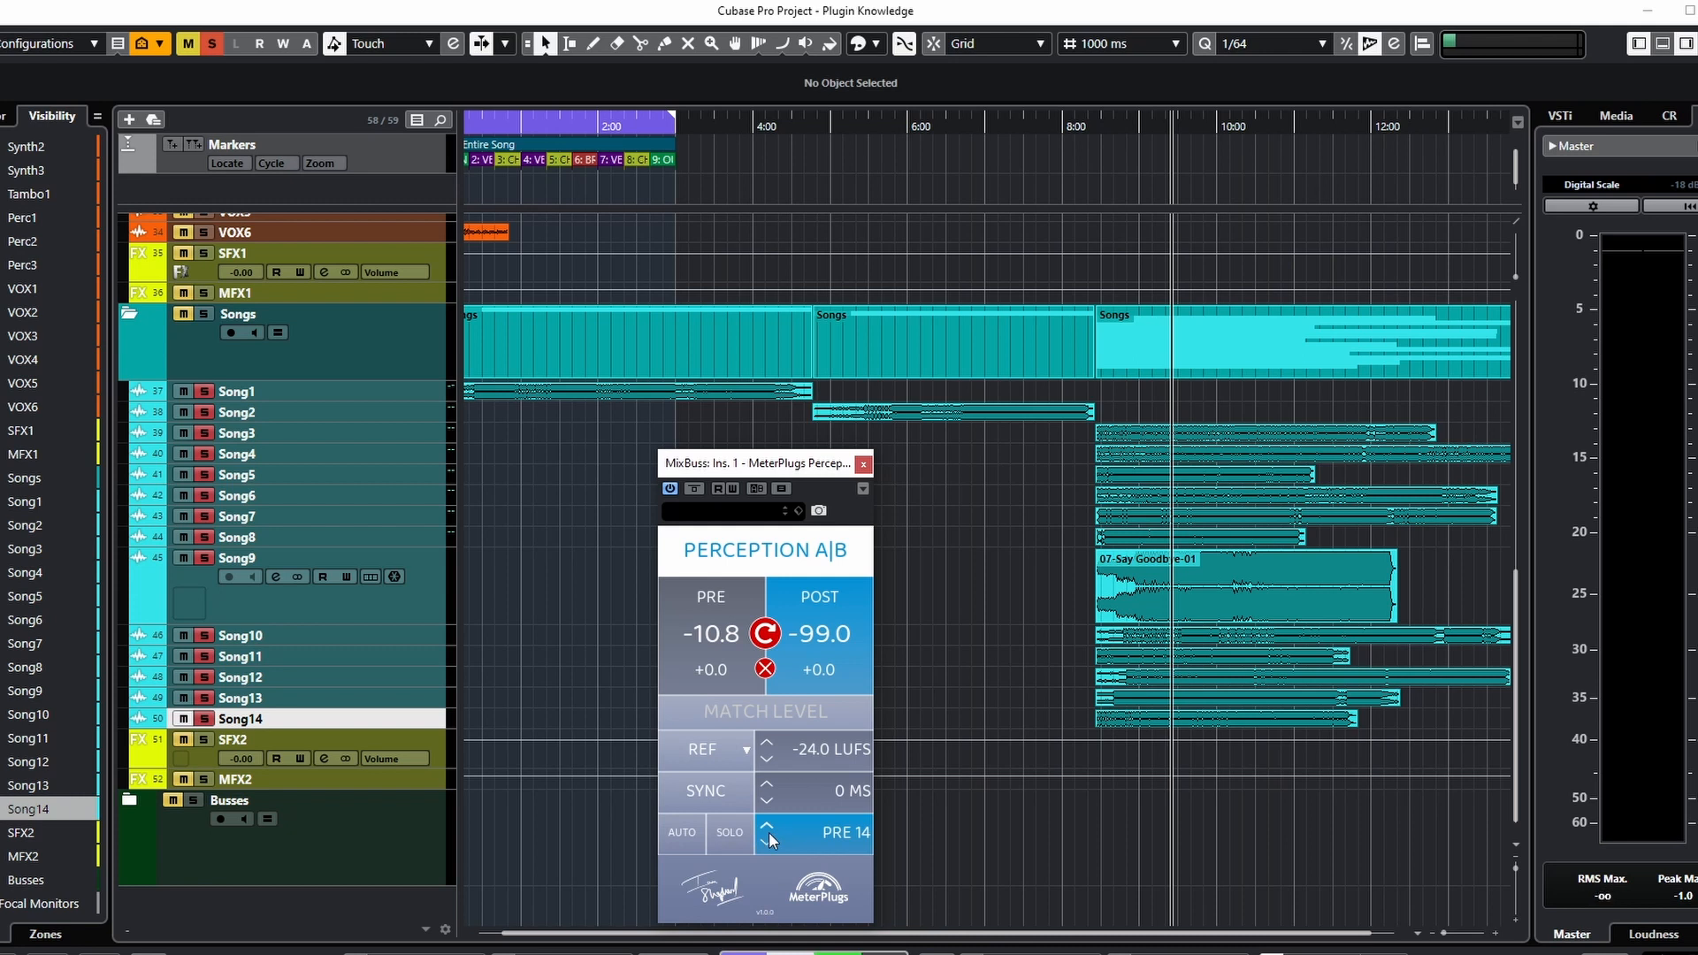
key("space")
key("space")
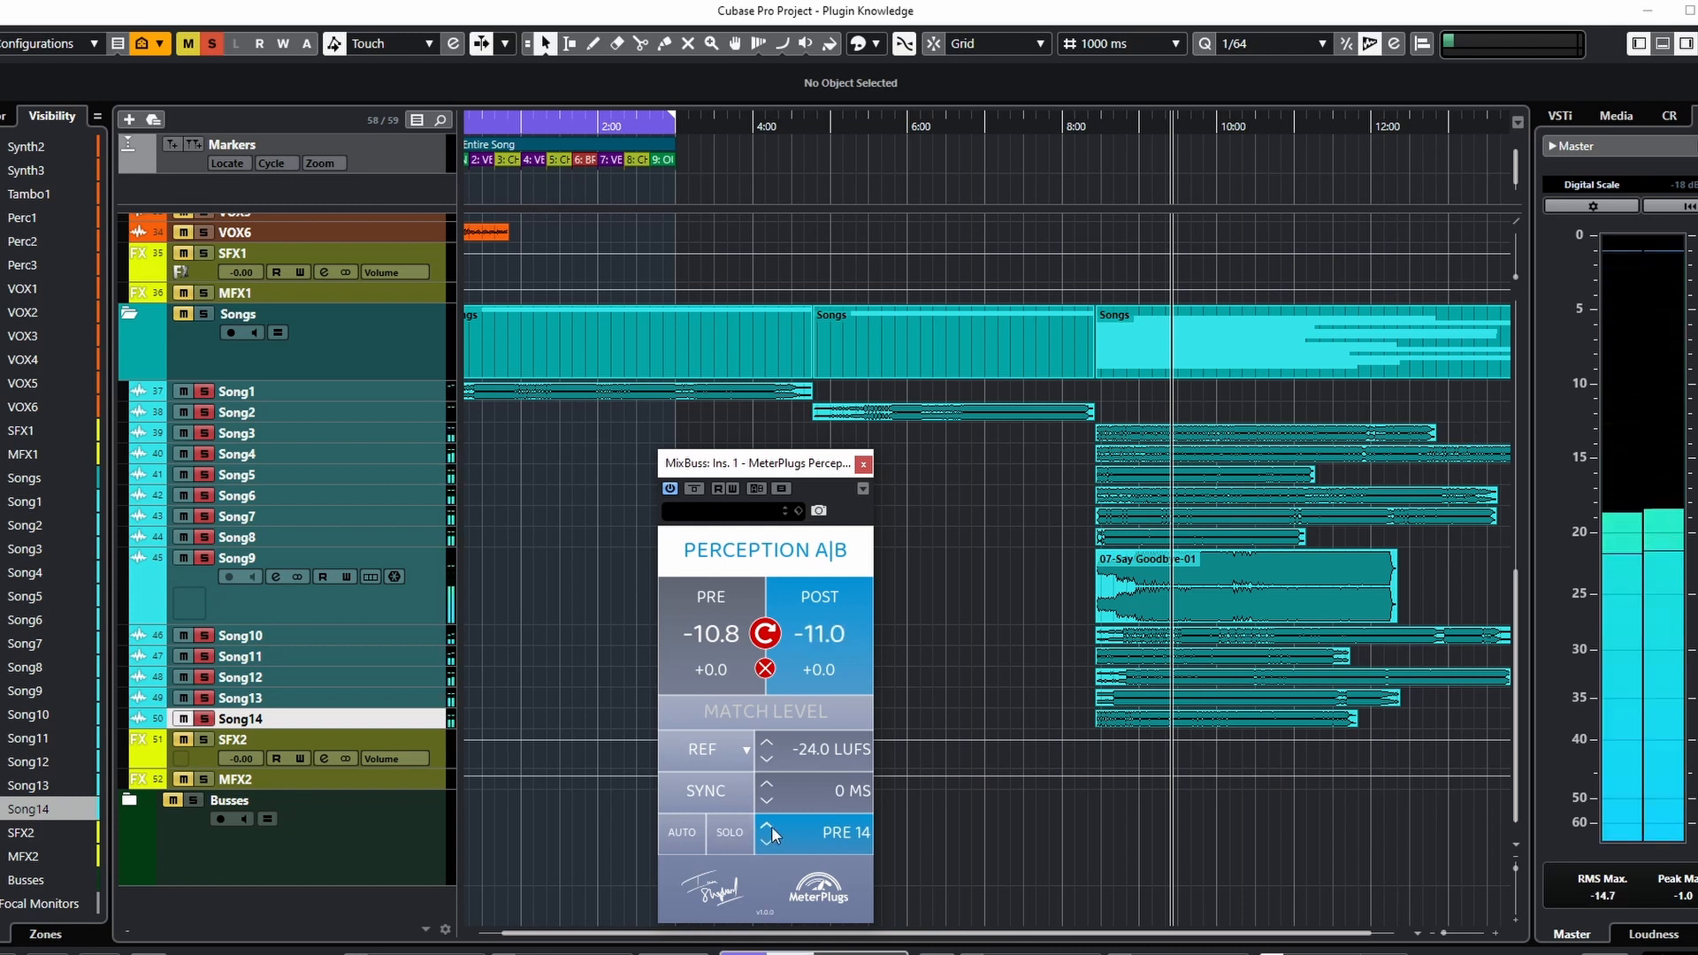
left_click(771, 825)
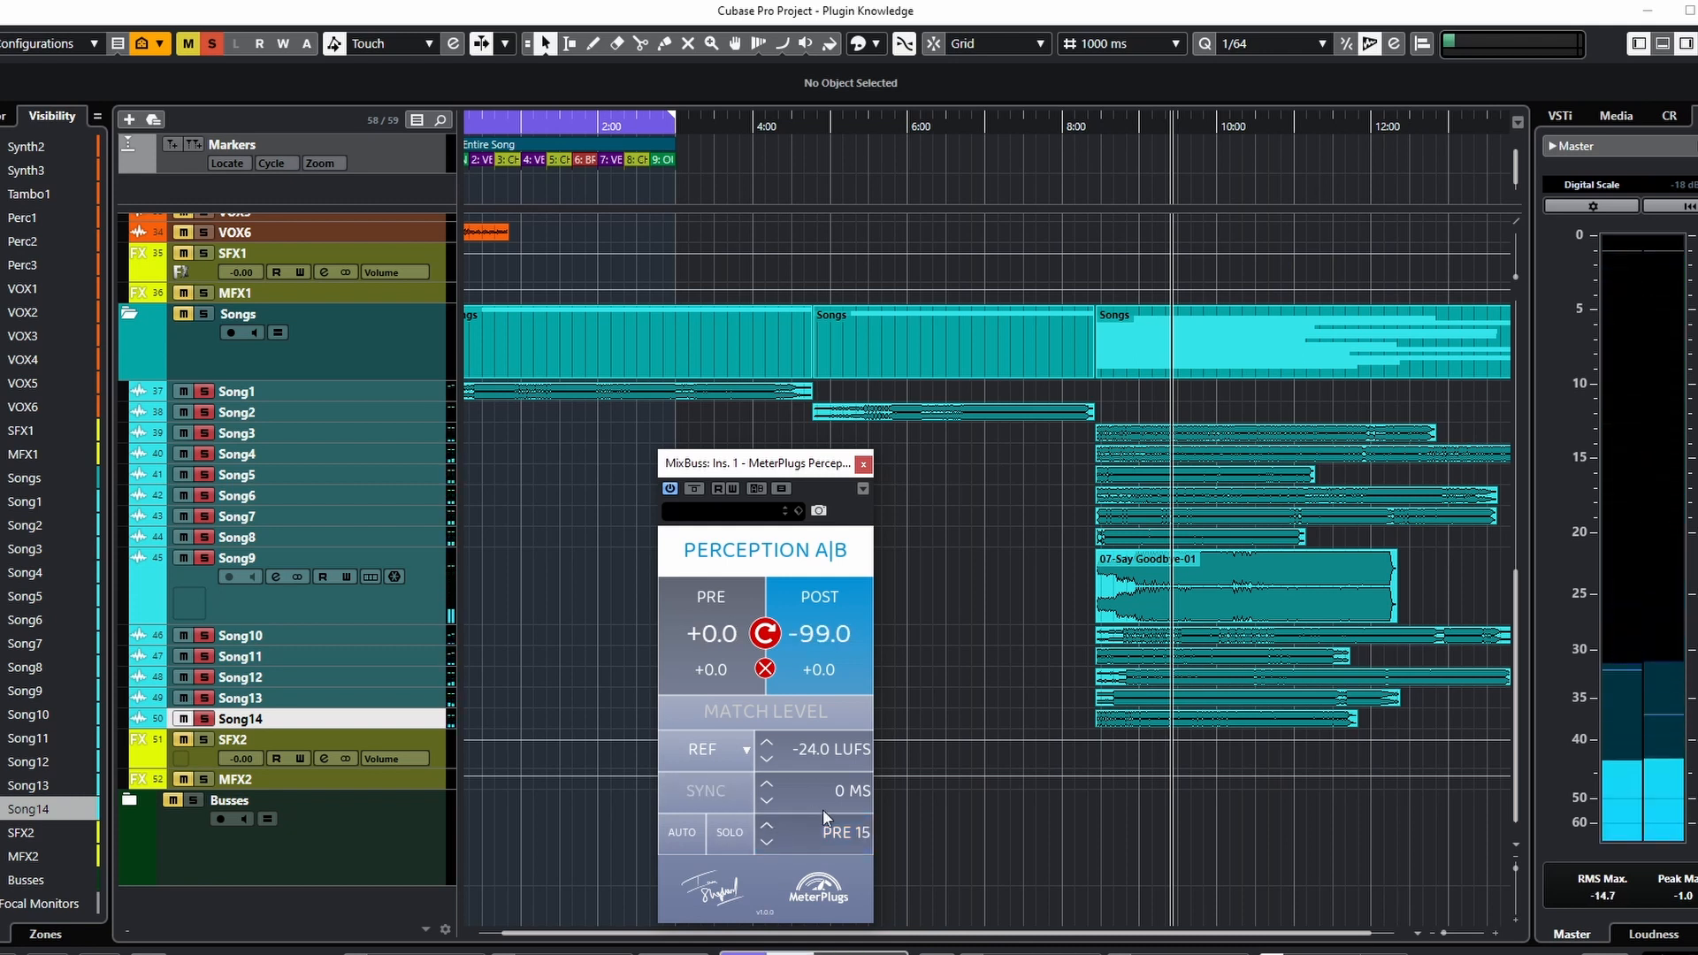
left_click(766, 839)
left_click(768, 839)
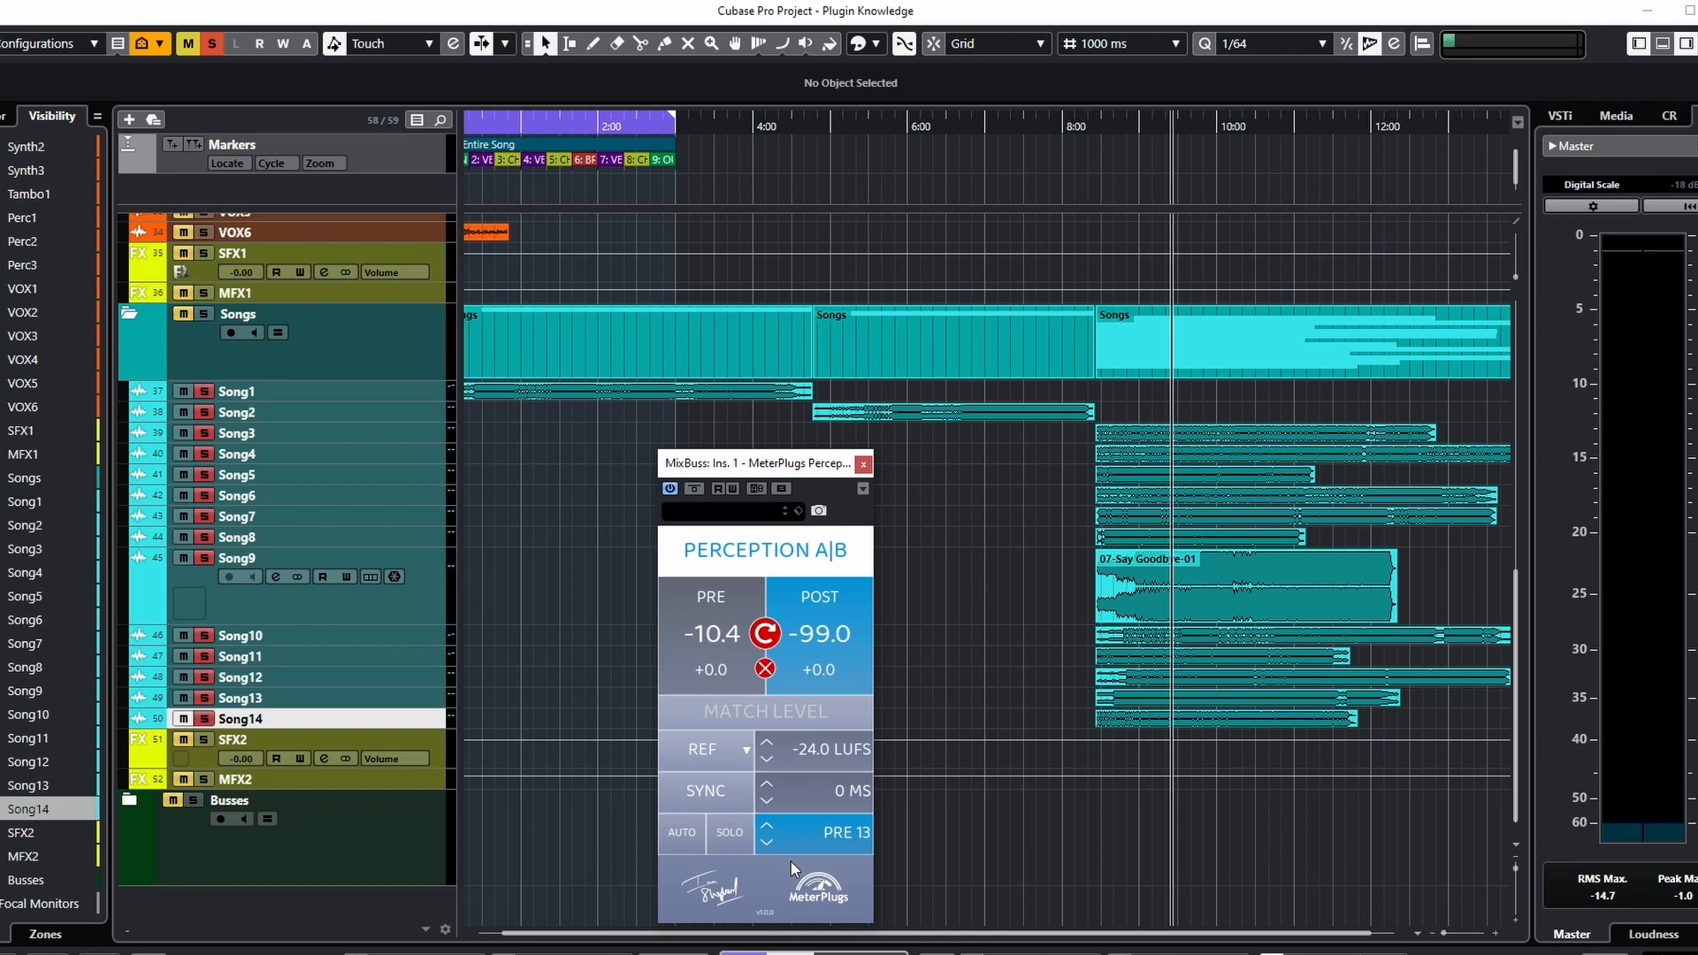
Step: Place the playhead within Song1, switch Perception to AUTO mode, and audition its PRE signal
left_click(740, 125)
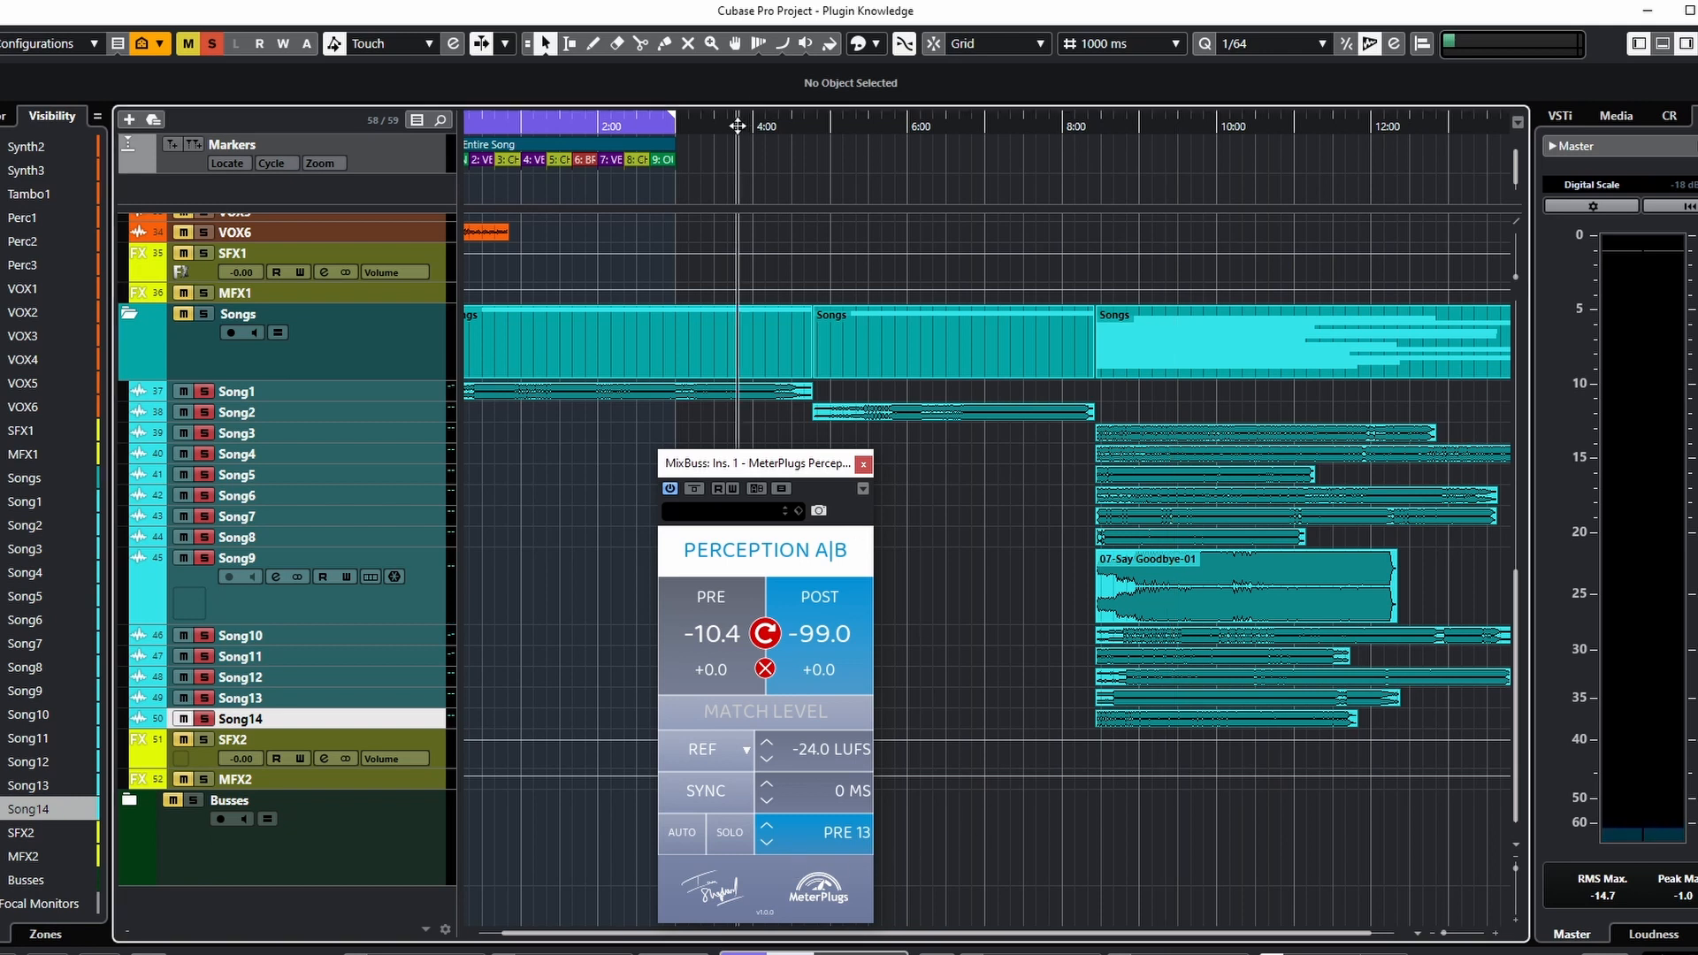
left_click(679, 833)
key("space")
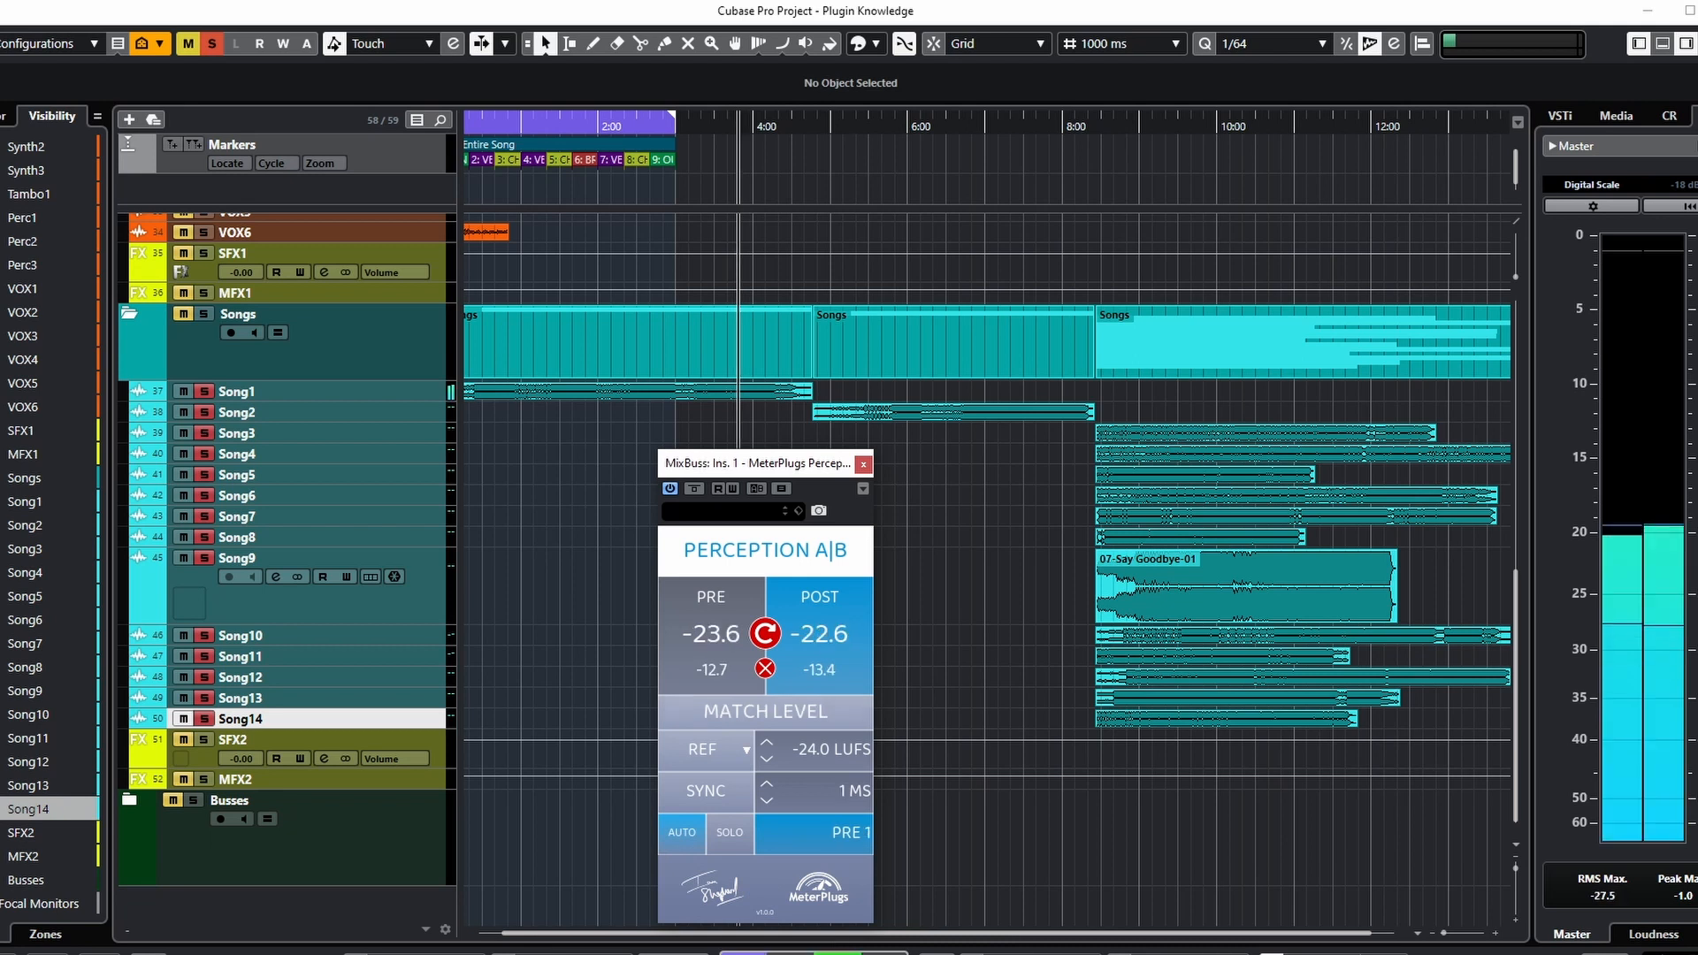
left_click(720, 649)
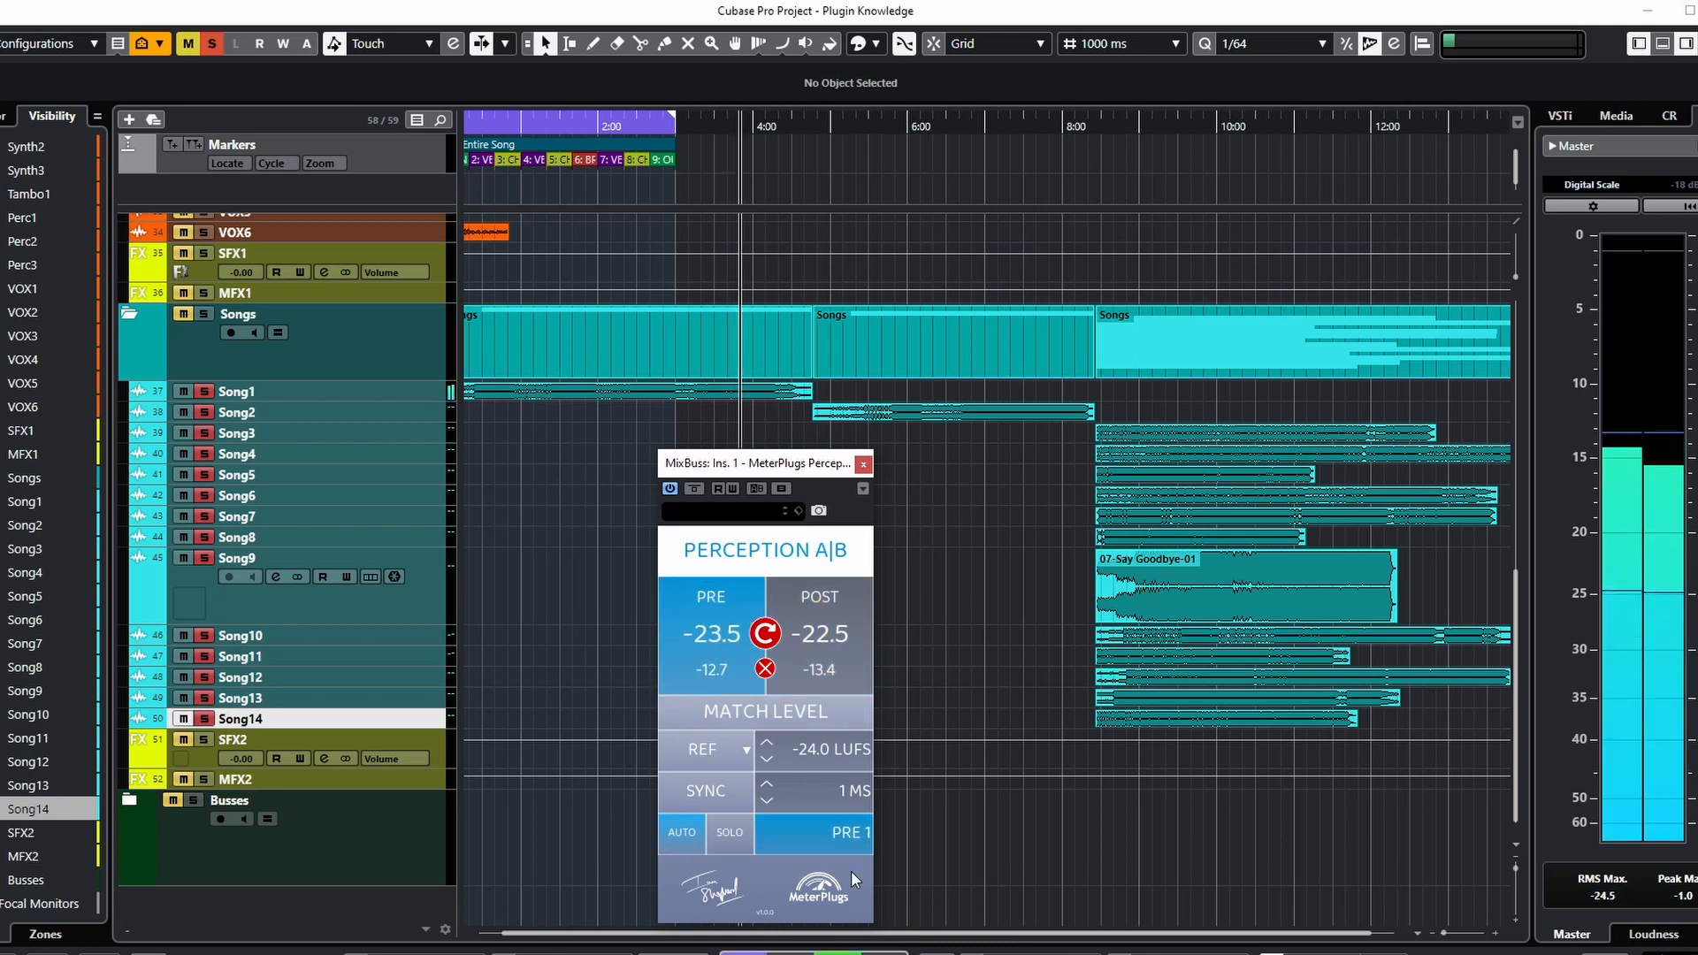
key("space")
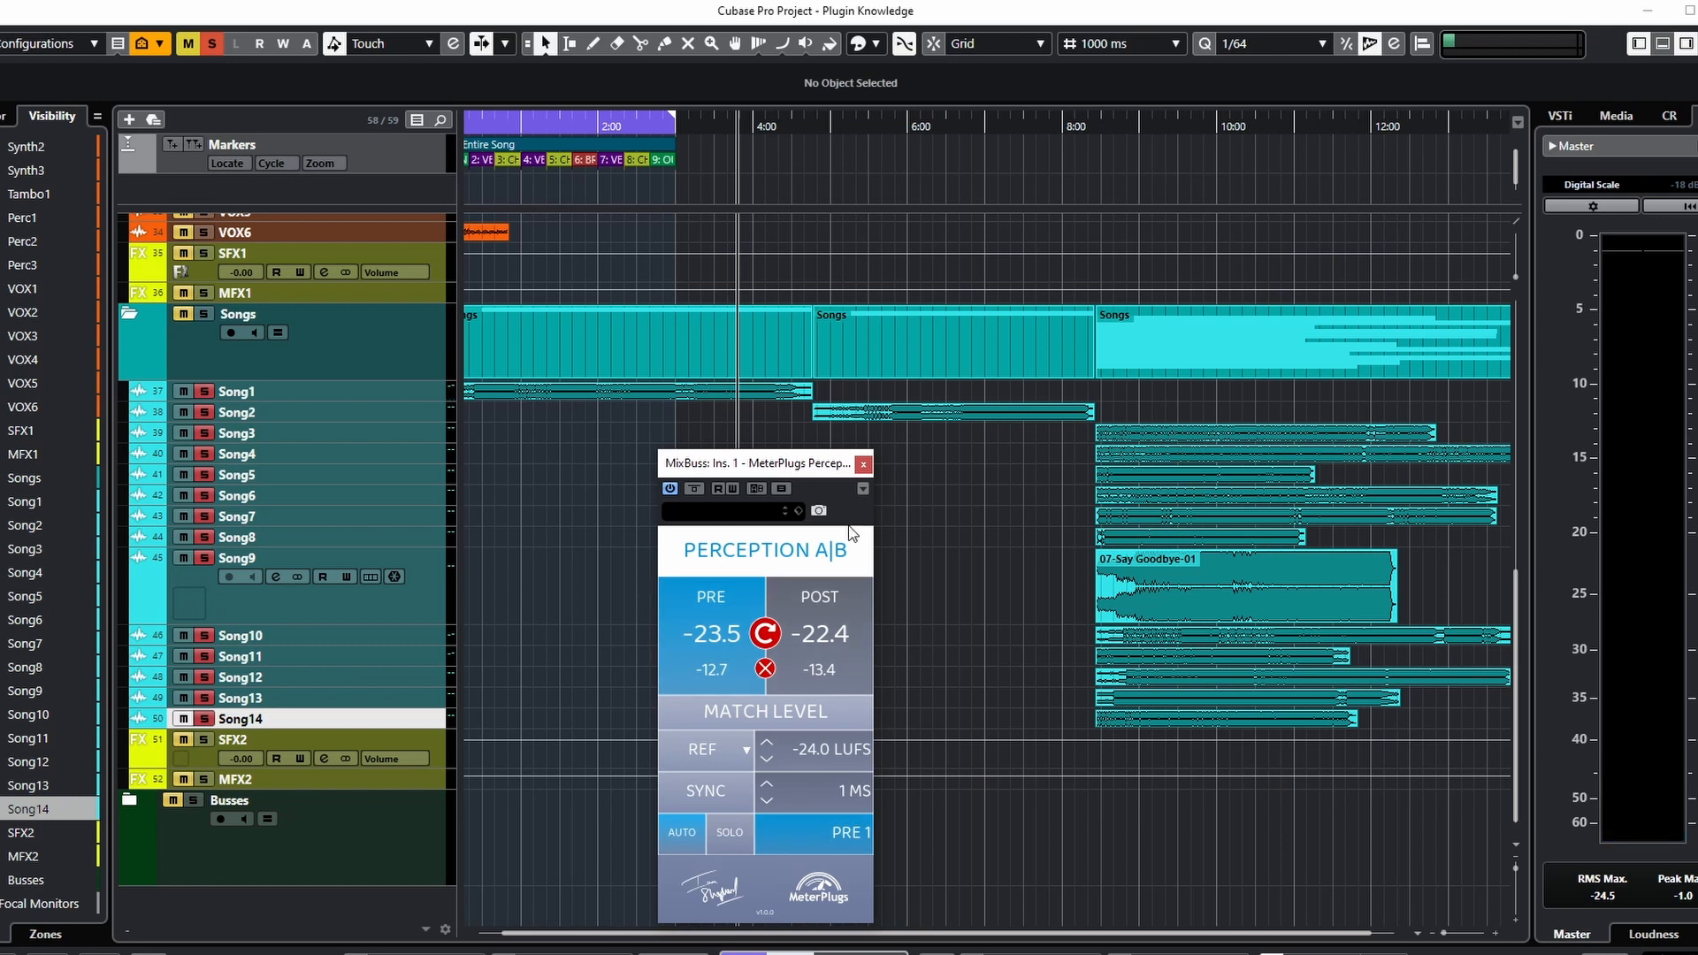
left_click_drag(806, 462, 812, 439)
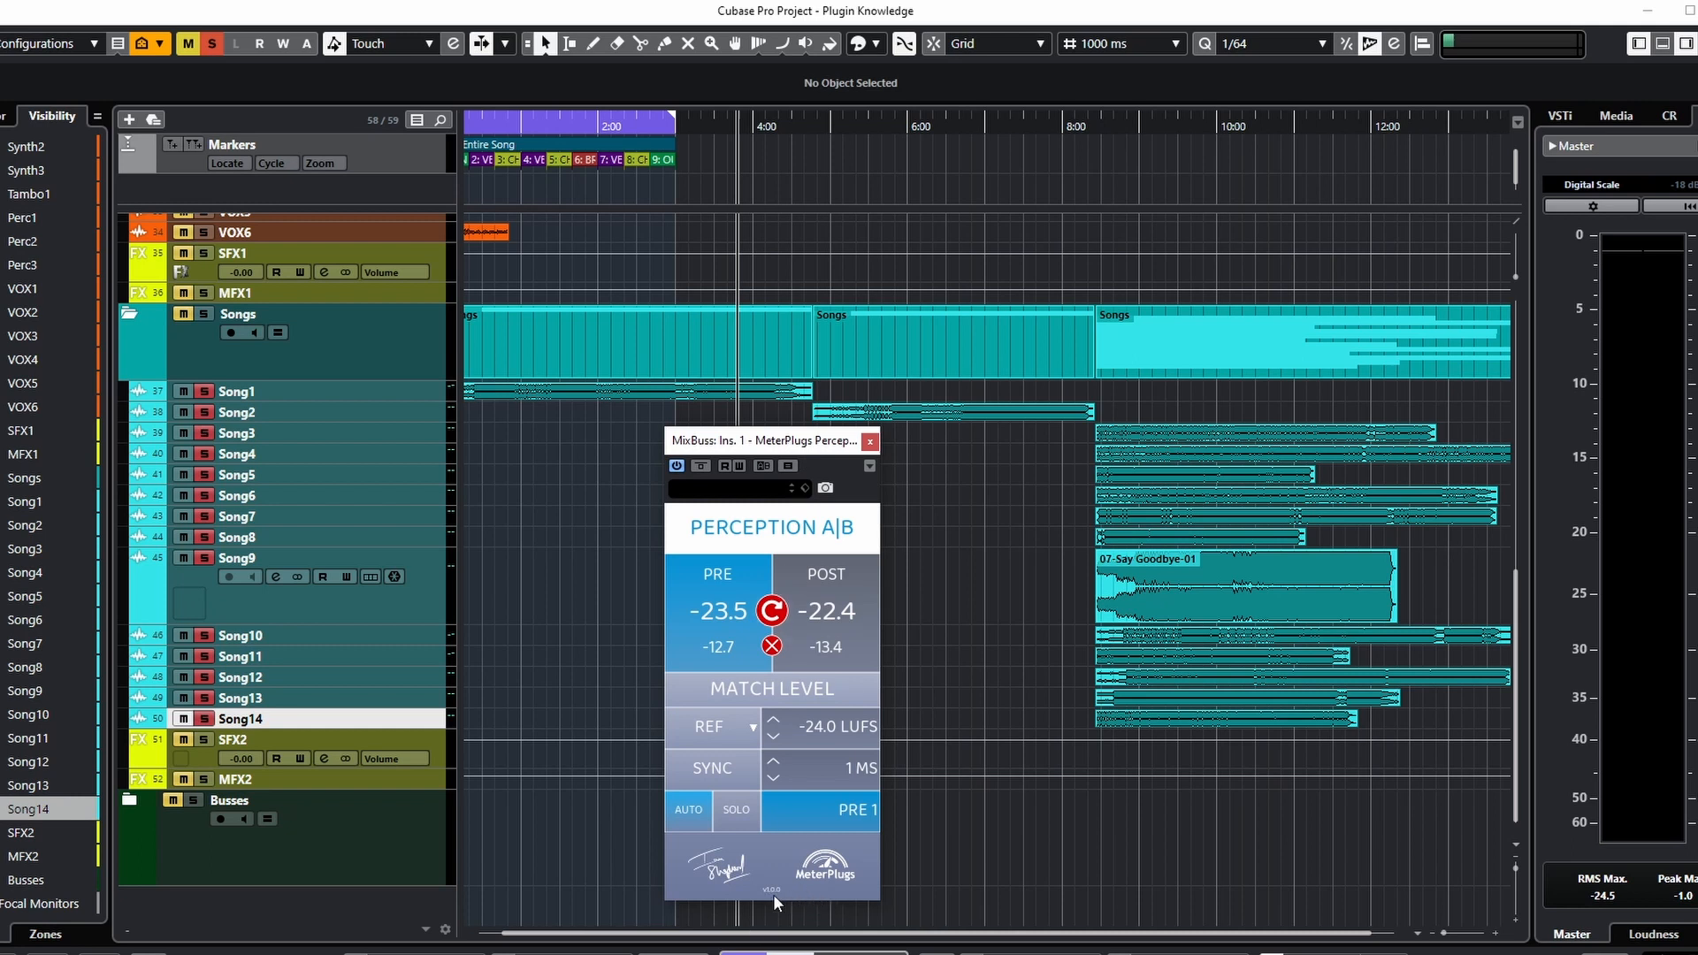
left_click_drag(850, 452, 878, 440)
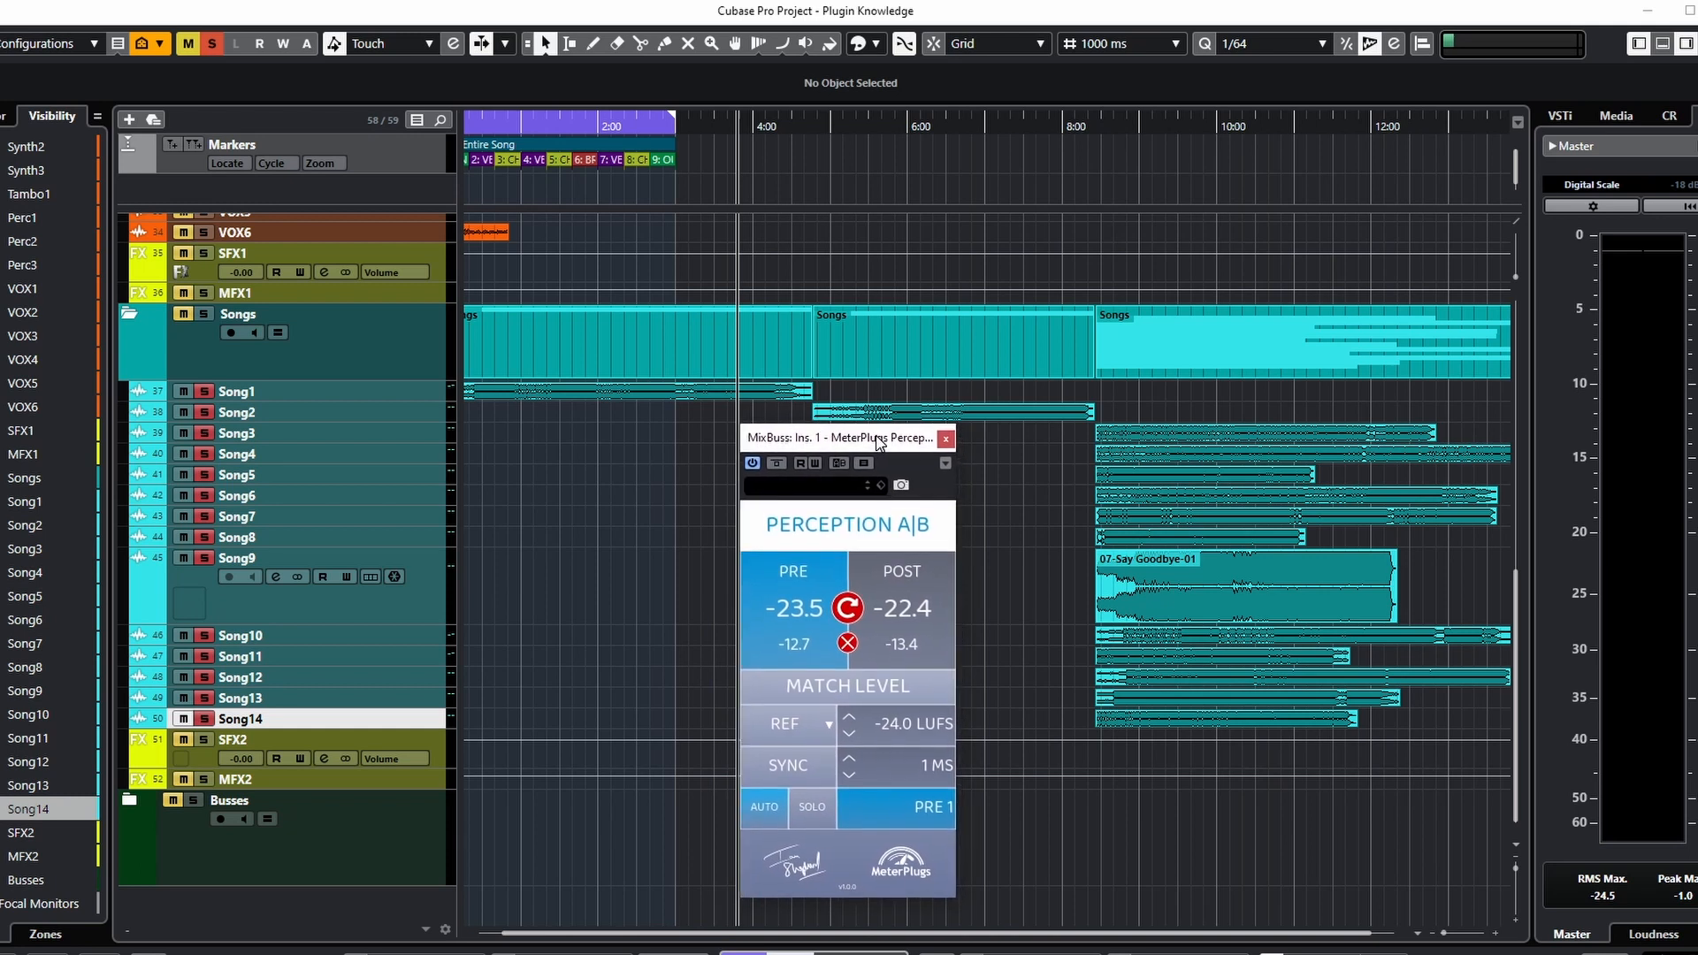